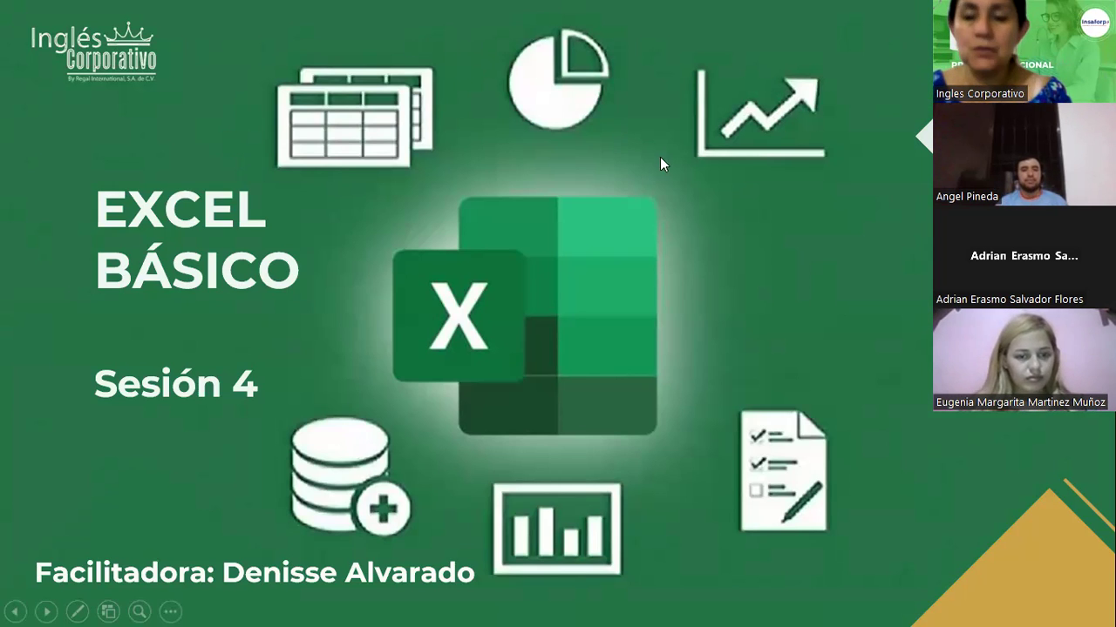
Step: Advance the slideshow from the title slide to the Objetivo slide on custom number formats
left_click(705, 228)
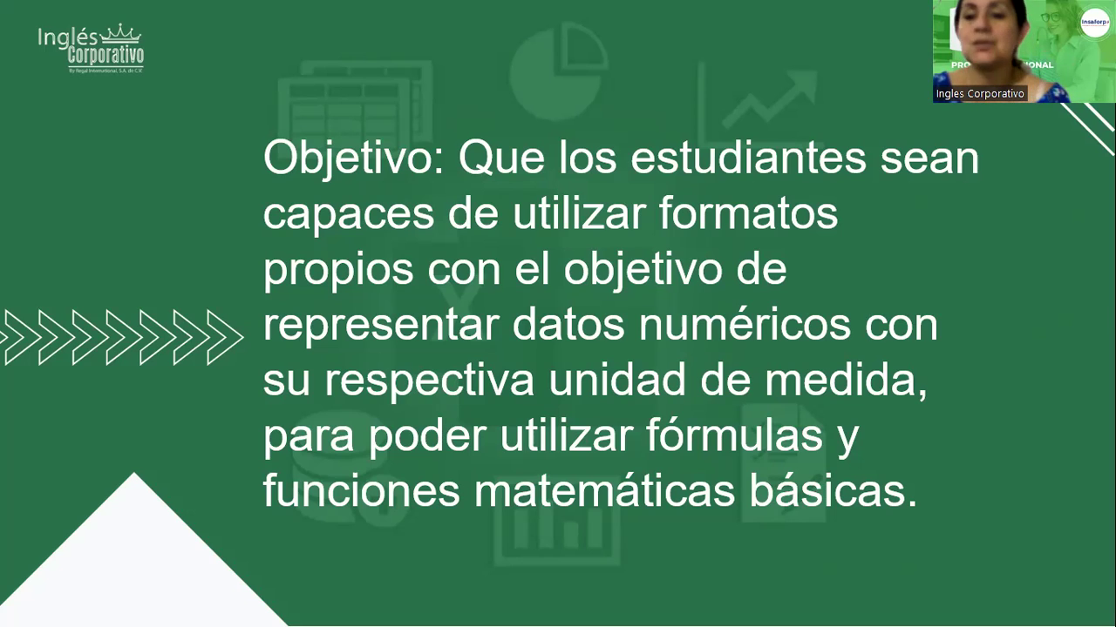
Step: Move the slideshow forward to the FORMATO DE CELDAS slide with the dialog illustration
left_click(708, 235)
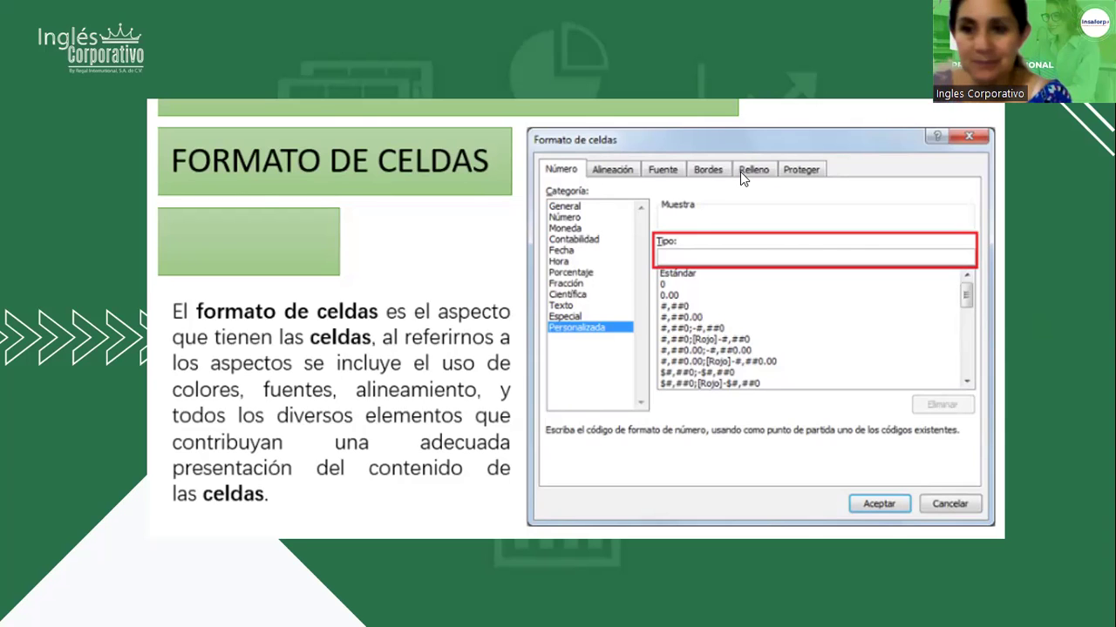
Step: Step through the format-sections list and FORMATO DE NÚMERO slides to reach 1.4 Laboratorio 1
left_click(420, 186)
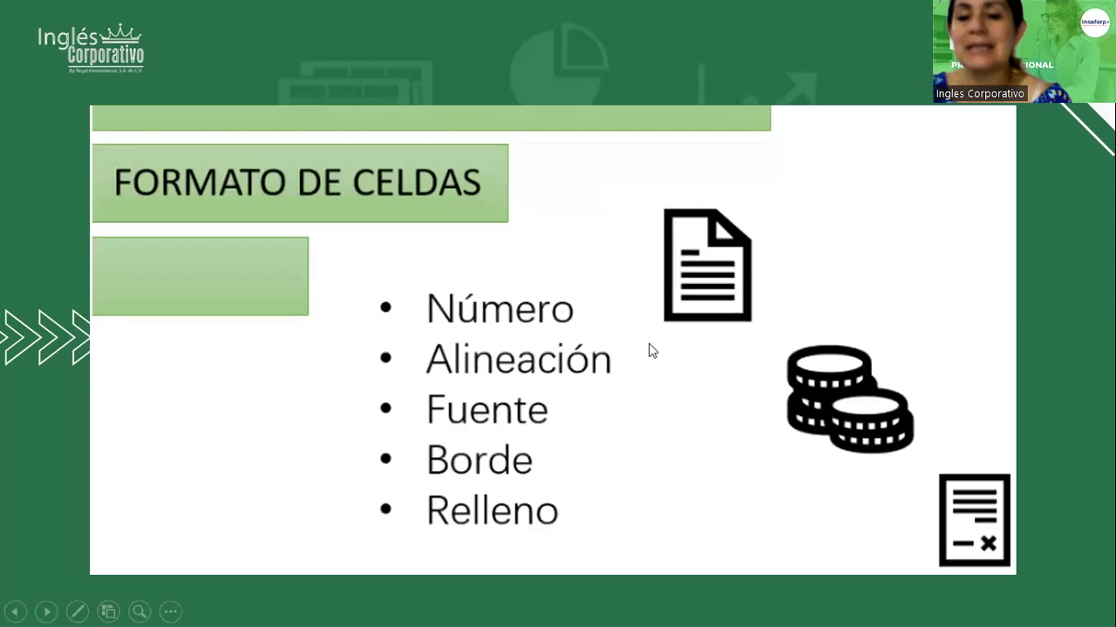
left_click(615, 435)
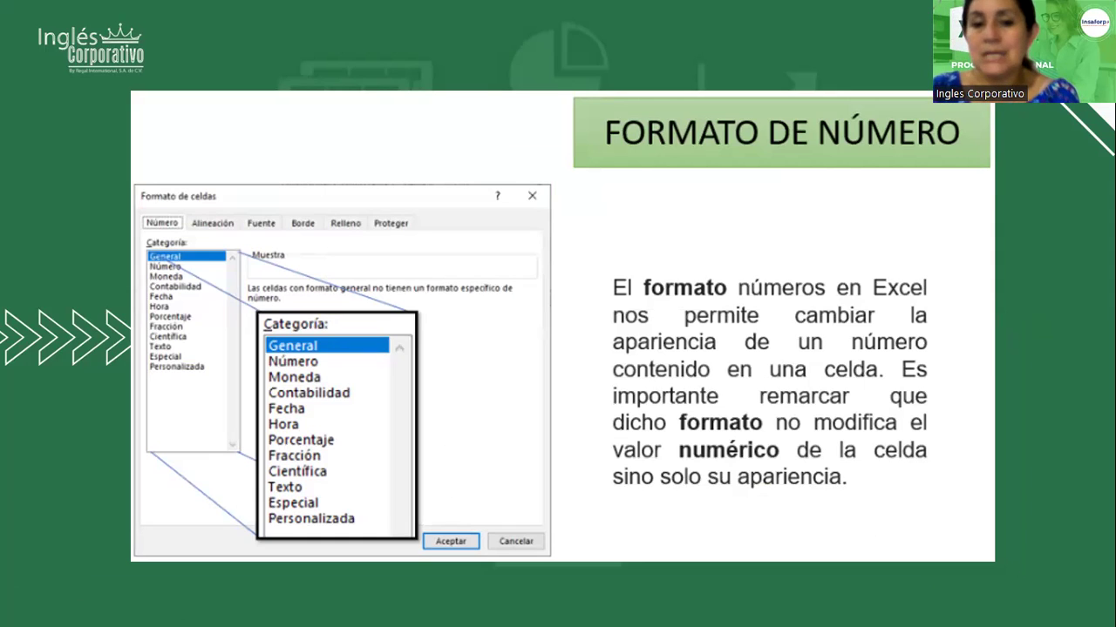
left_click(703, 484)
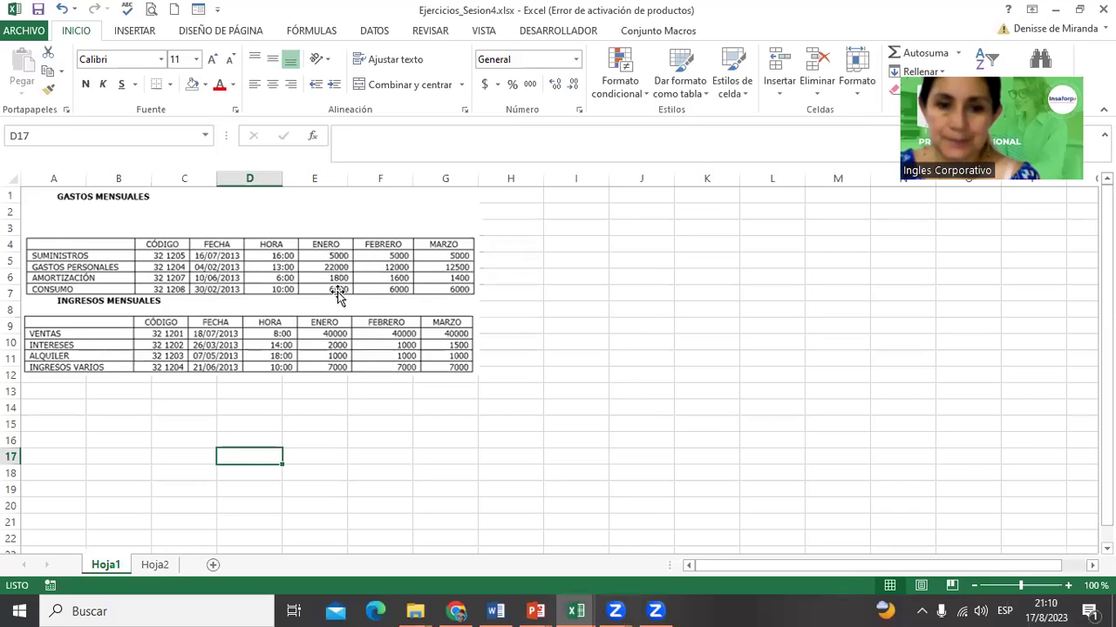
Step: Move the tables picture aside and zoom the sheet in to 140%
left_click(338, 296)
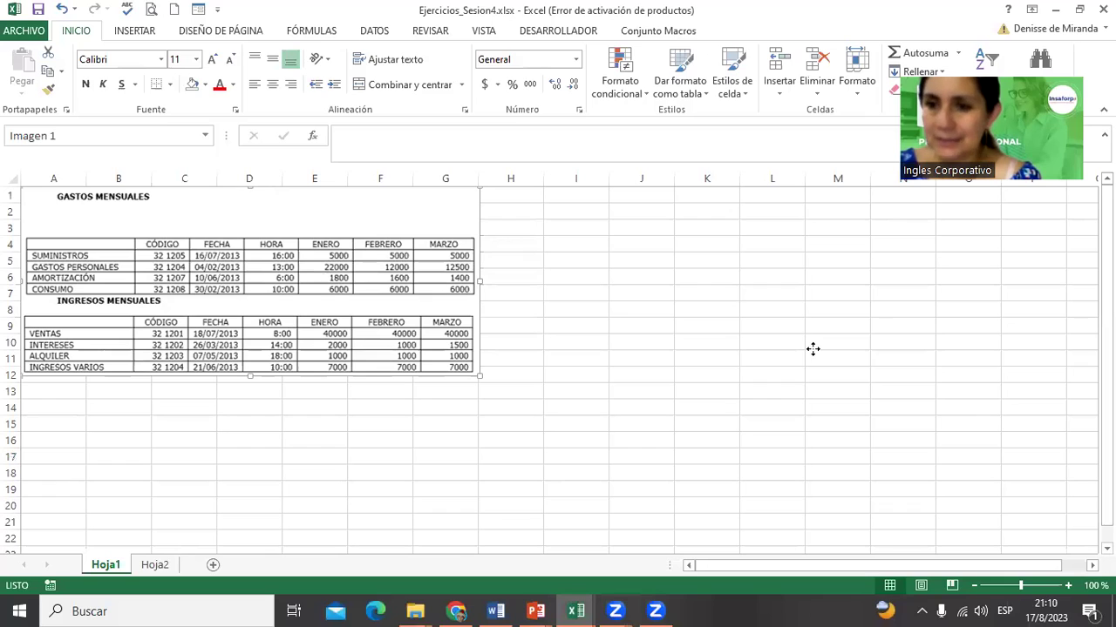
left_click_drag(812, 348, 933, 332)
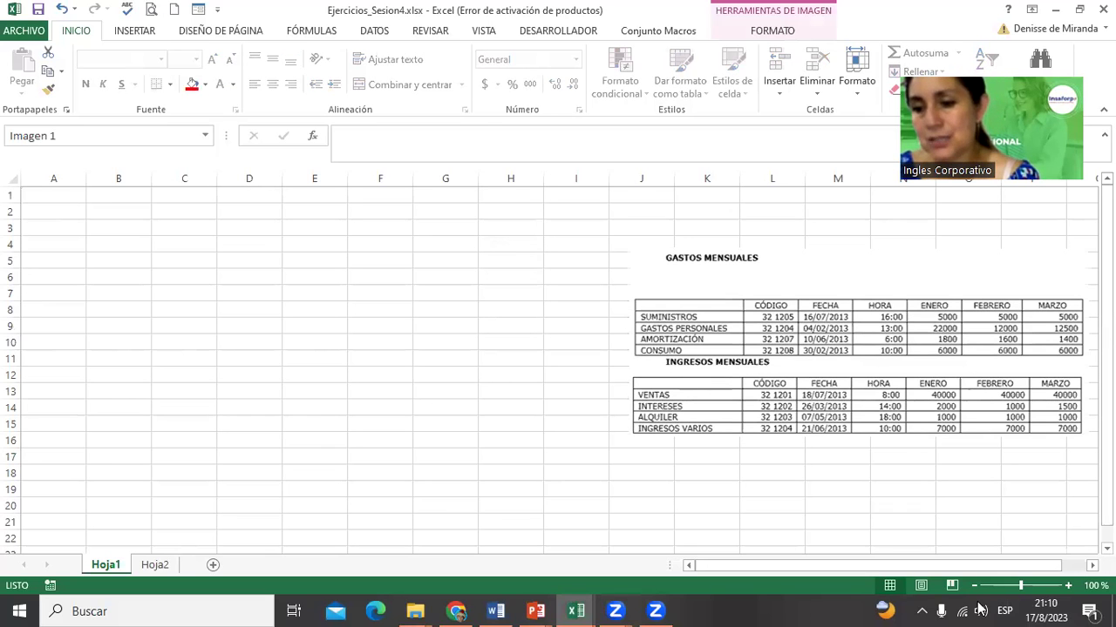
key("Escape")
left_click(1068, 586)
left_click(1068, 585)
left_click(1067, 586)
left_click(1068, 586)
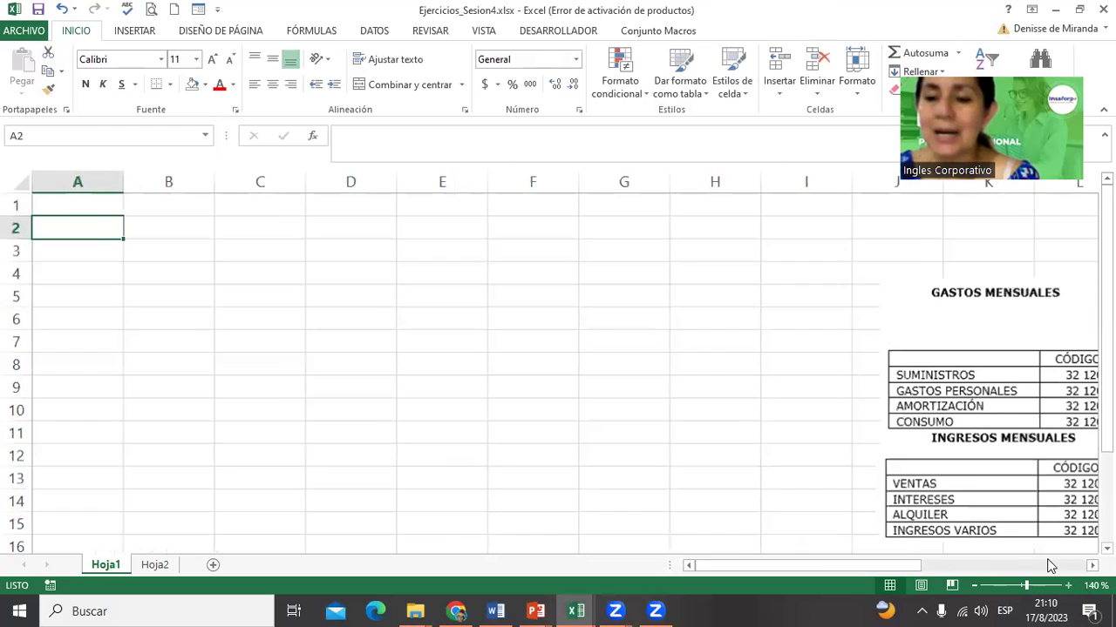
left_click_drag(1036, 360, 189, 306)
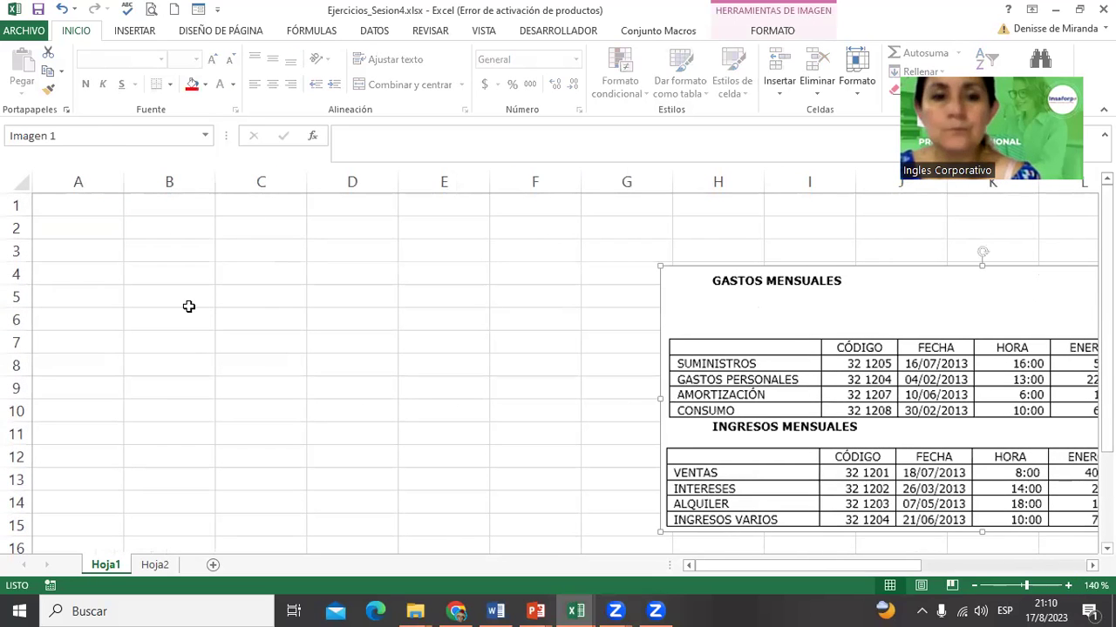
Step: Enter the title GASTOS MENSUALES in cell B2
left_click(148, 232)
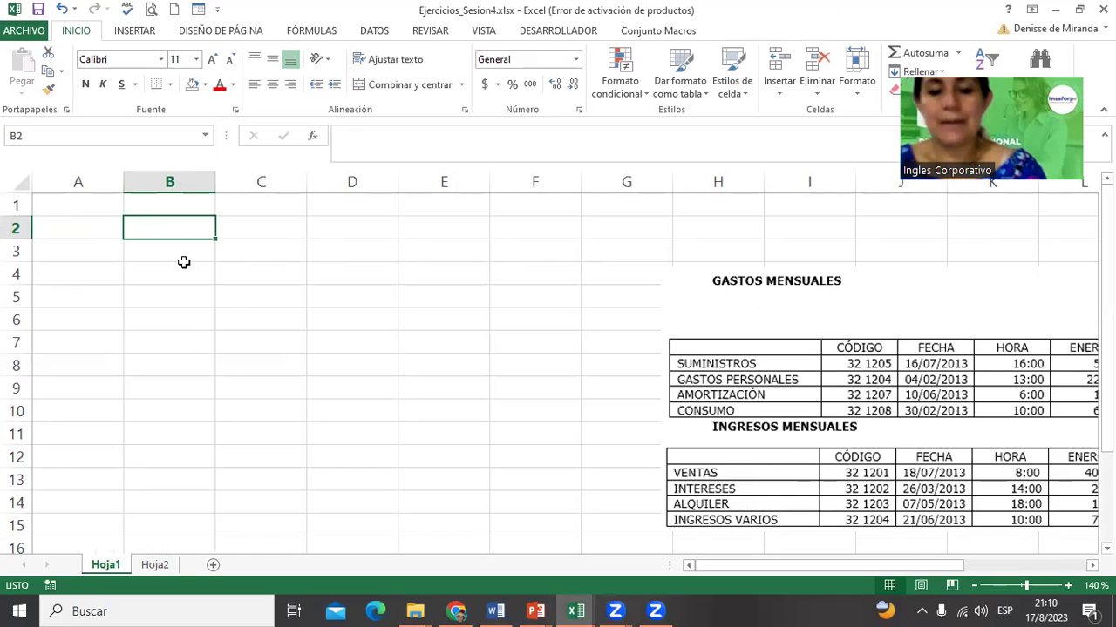
type("GASTIS")
key("BackSpace")
key("BackSpace")
key("BackSpace")
type("OS ES")
key("BackSpace")
key("BackSpace")
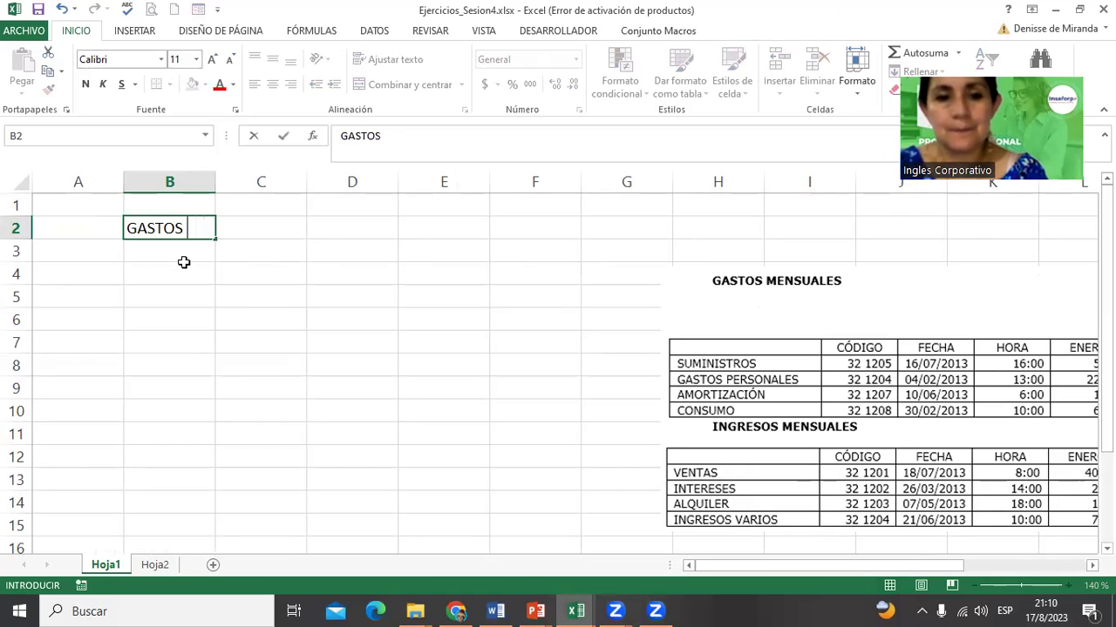
type("MENU")
type("SUALES")
key("Return")
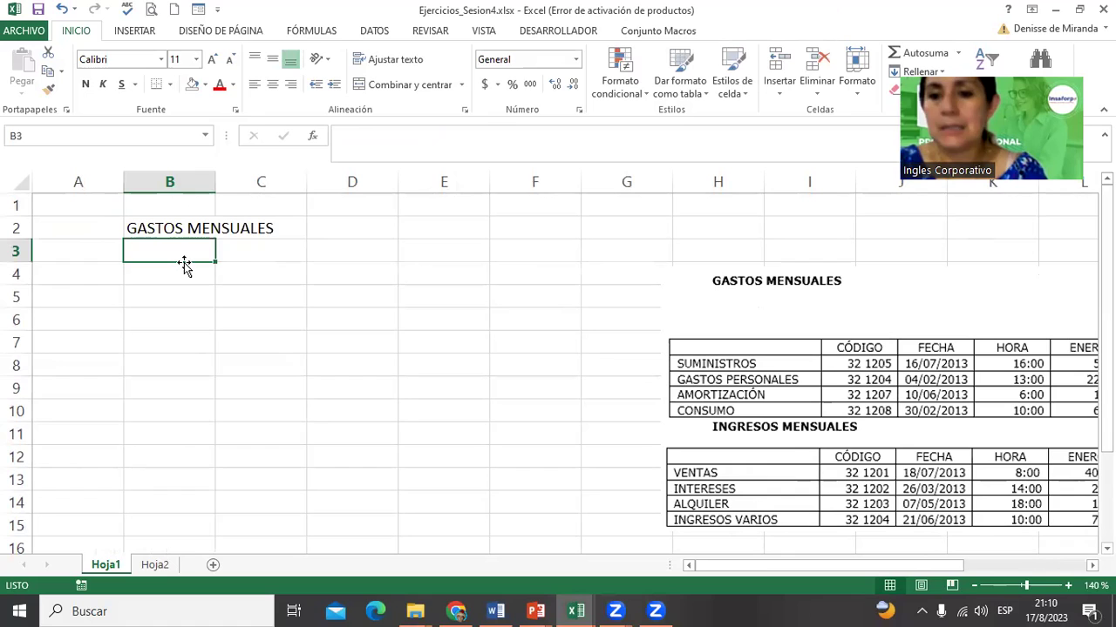
Step: Add the headers CODIGO in C3 and FECHA in D3
key("Right")
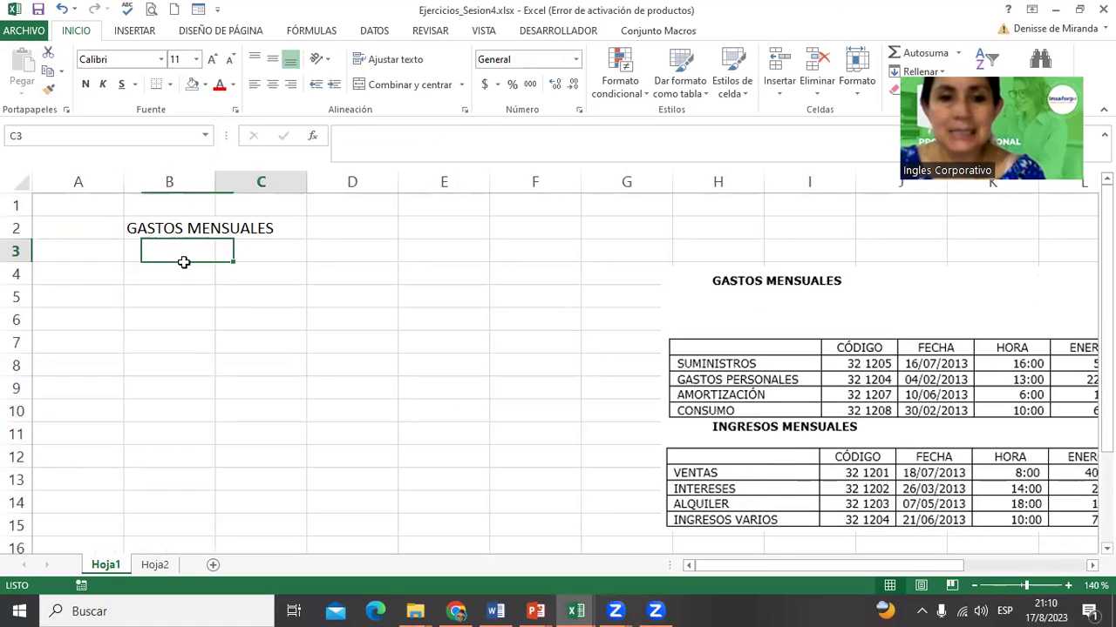
type("CODIGO")
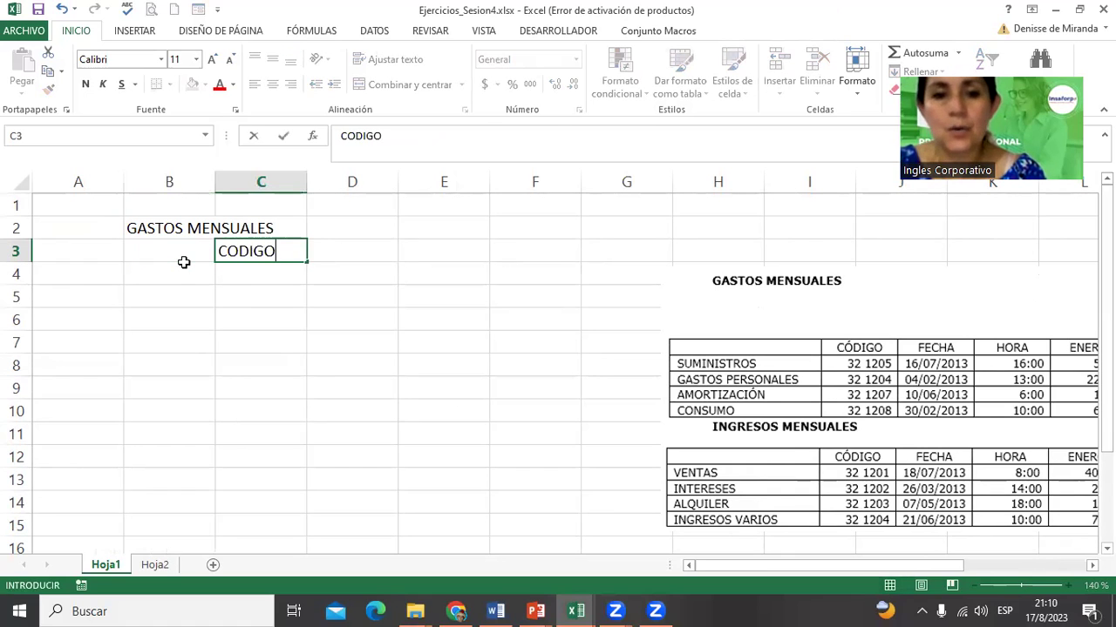
key("Right")
type("FECA")
key("BackSpace")
type("HA")
key("Right")
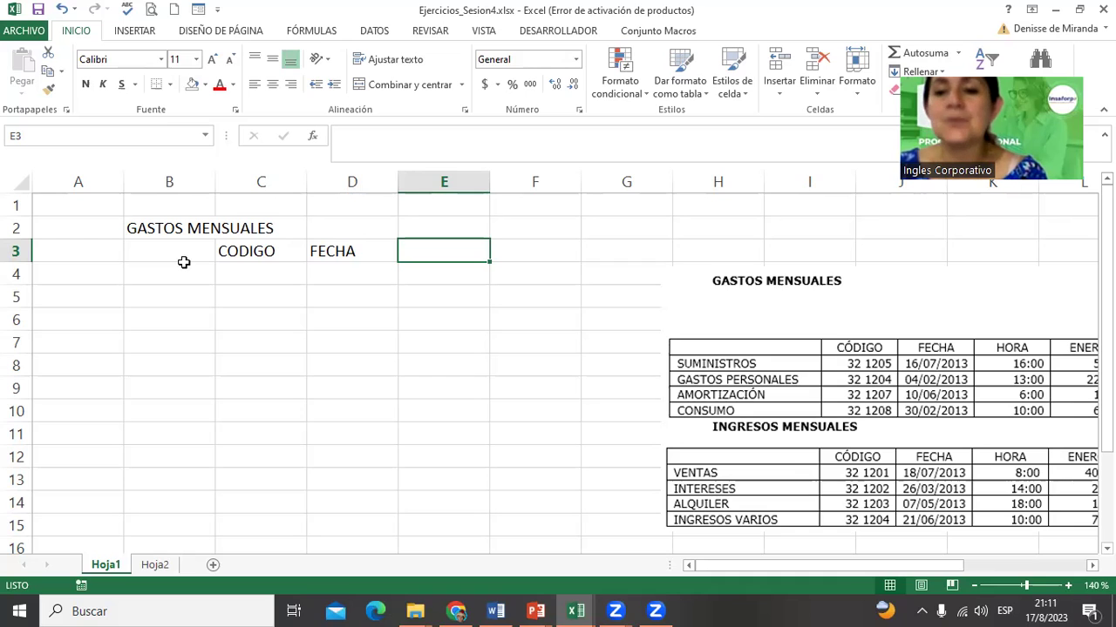
Step: Move the tables picture below the header row and enter HORA in E3 and ENERO in F3
left_click_drag(1034, 431, 724, 457)
left_click(454, 252)
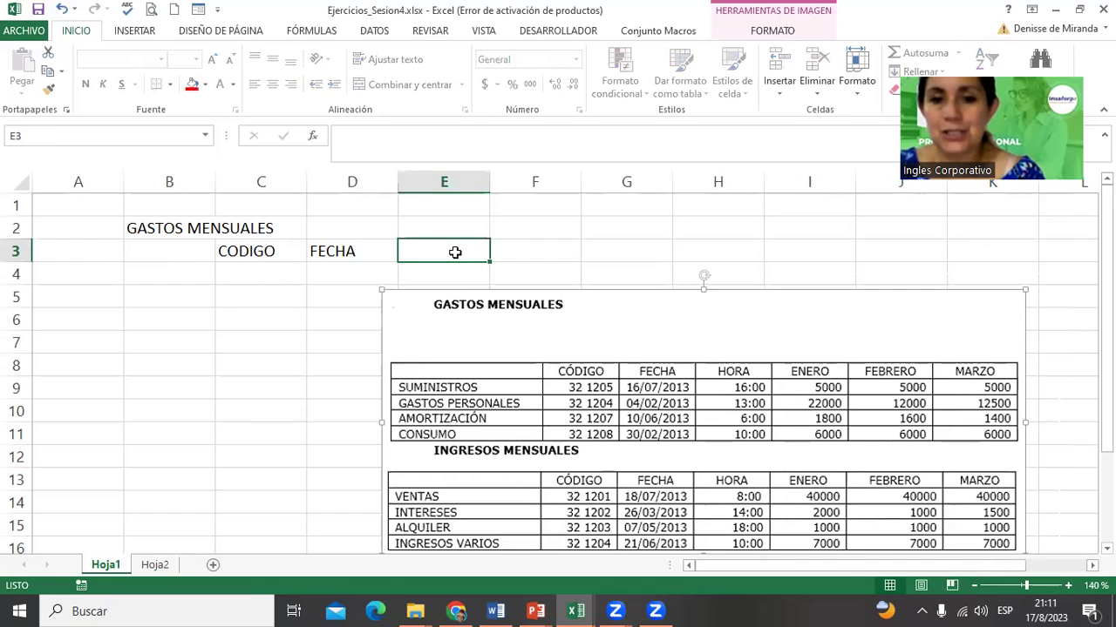
type("HORA")
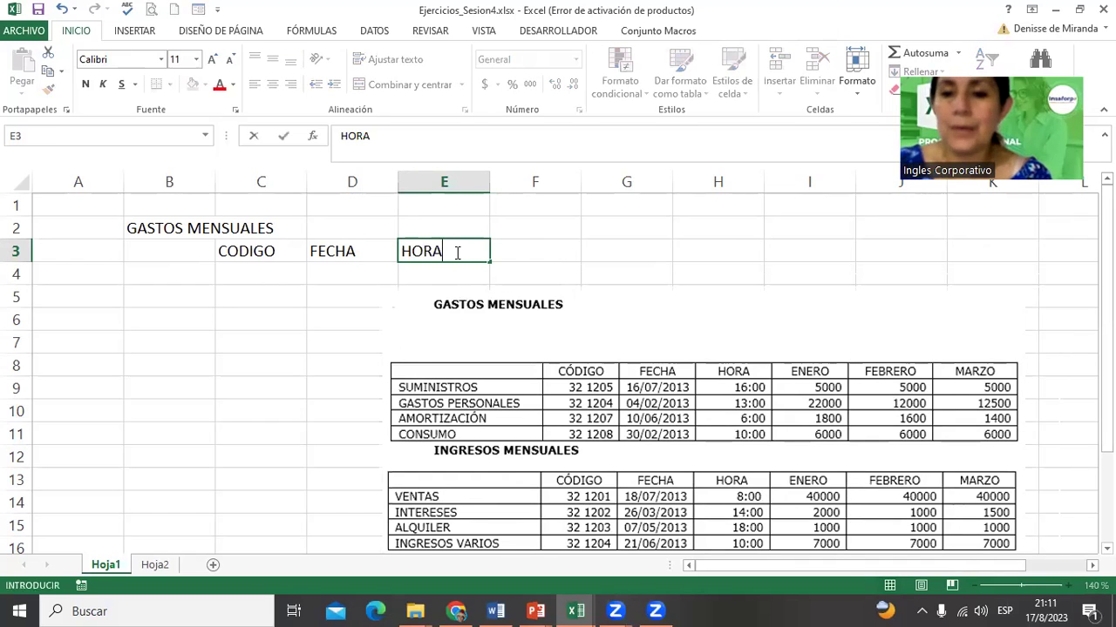
key("Tab")
type("E")
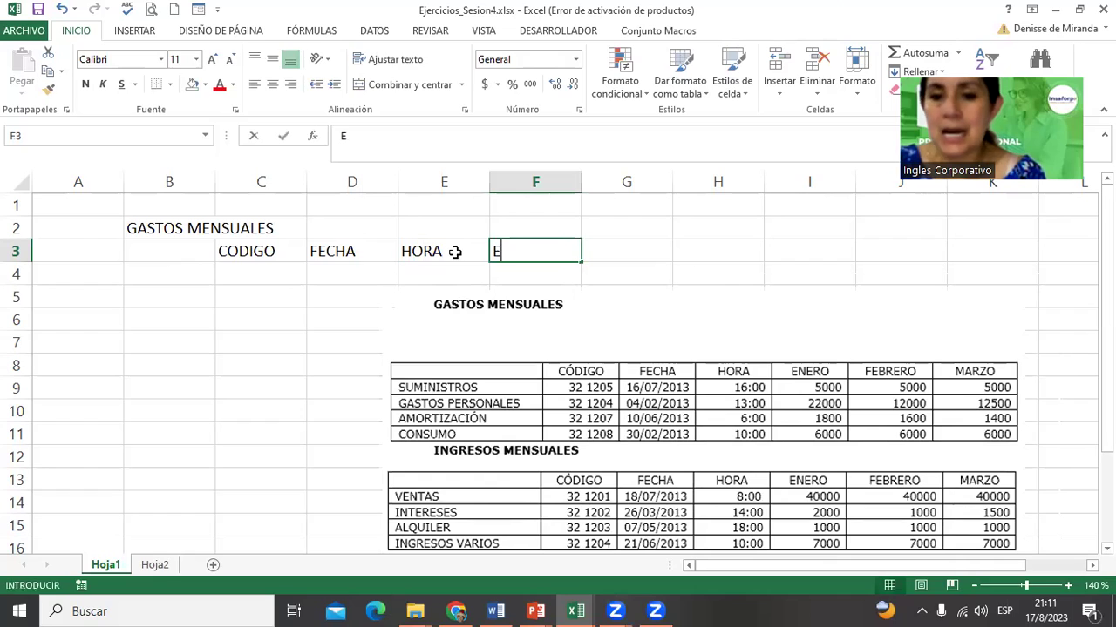
type("NERO")
key("Tab")
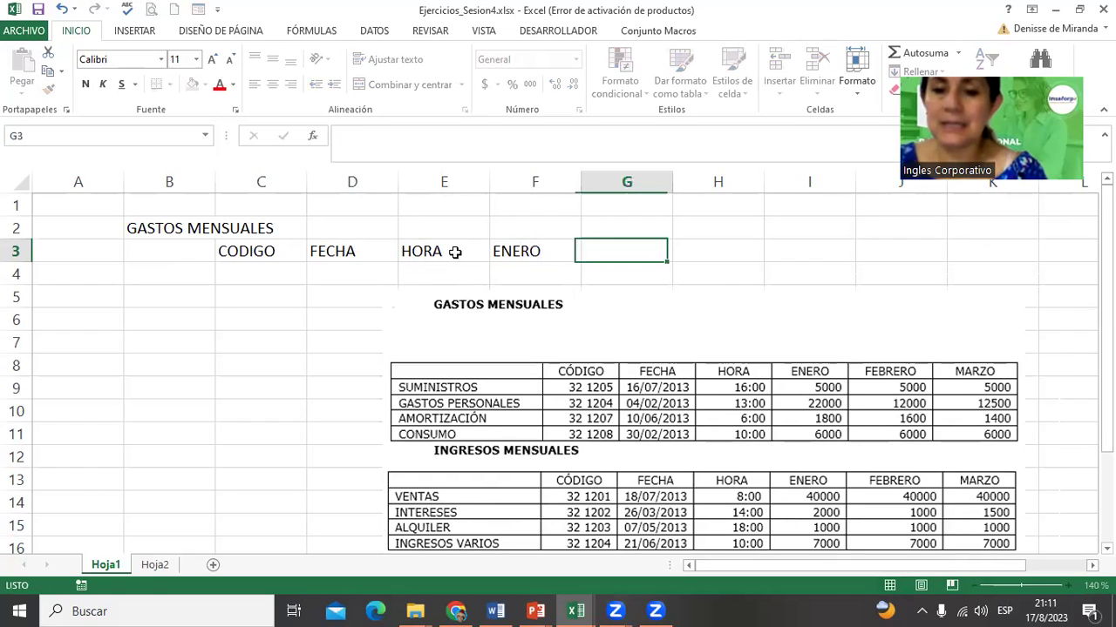
left_click(535, 251)
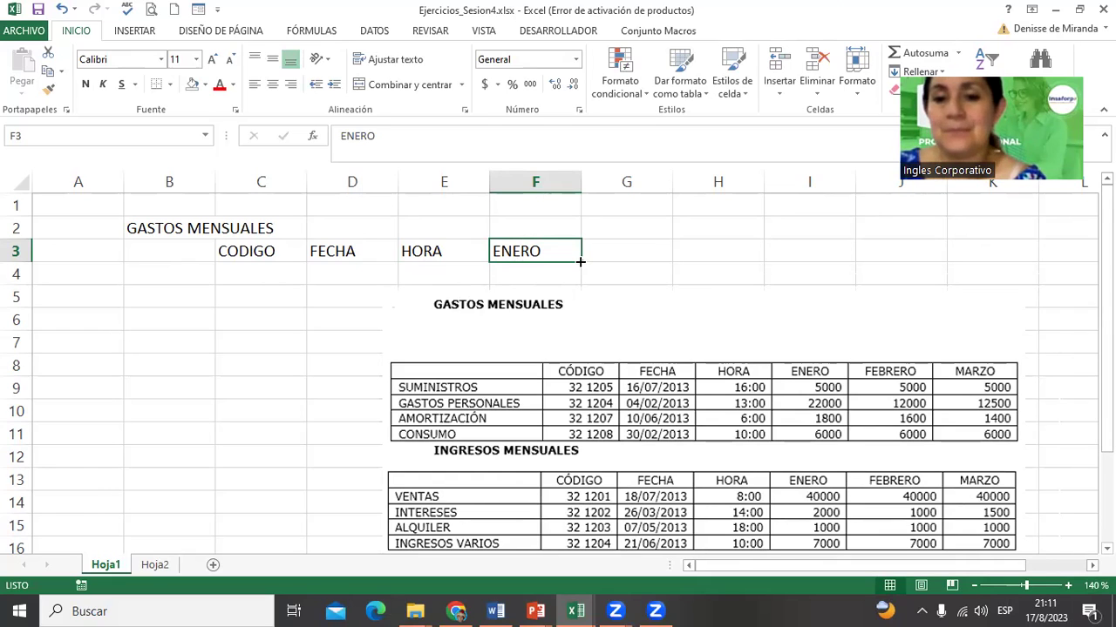
left_click_drag(580, 261, 650, 259)
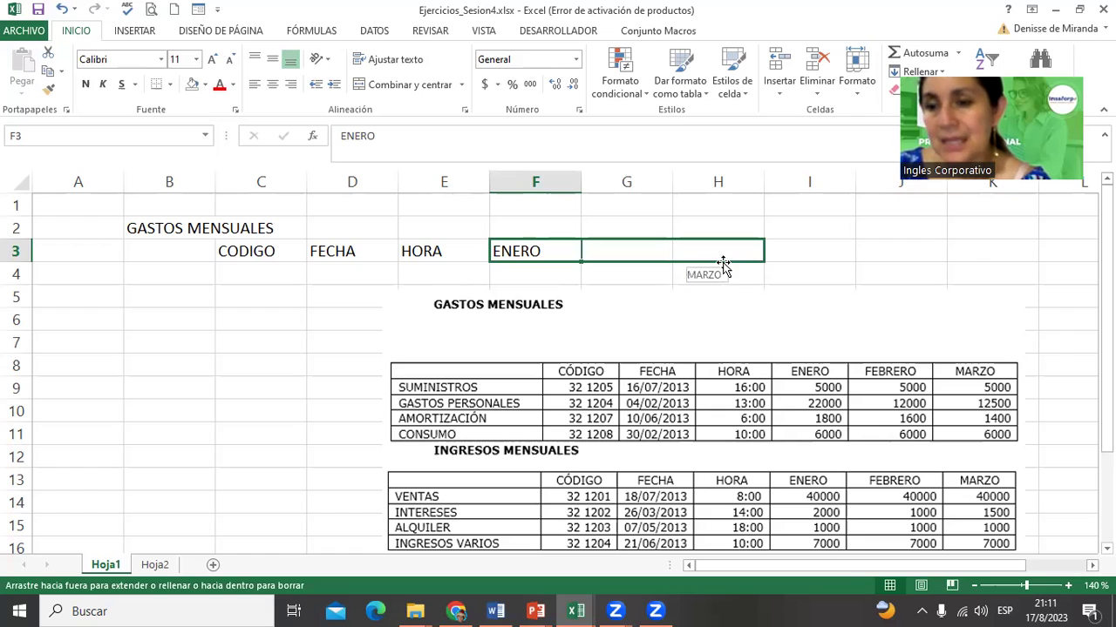
left_click_drag(723, 261, 723, 263)
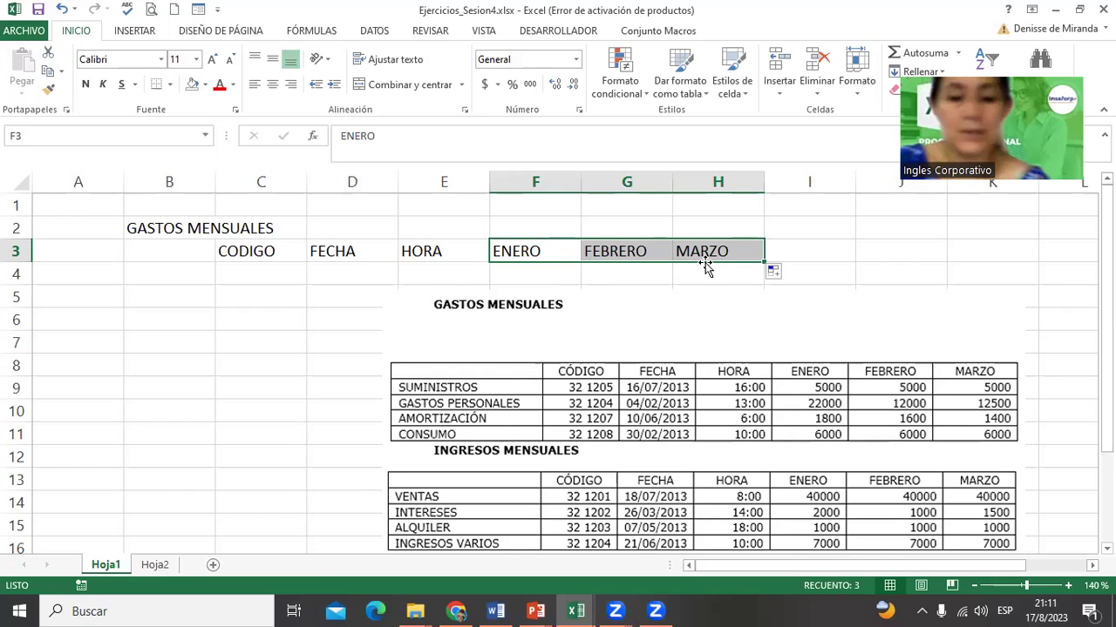
key("ctrl+z")
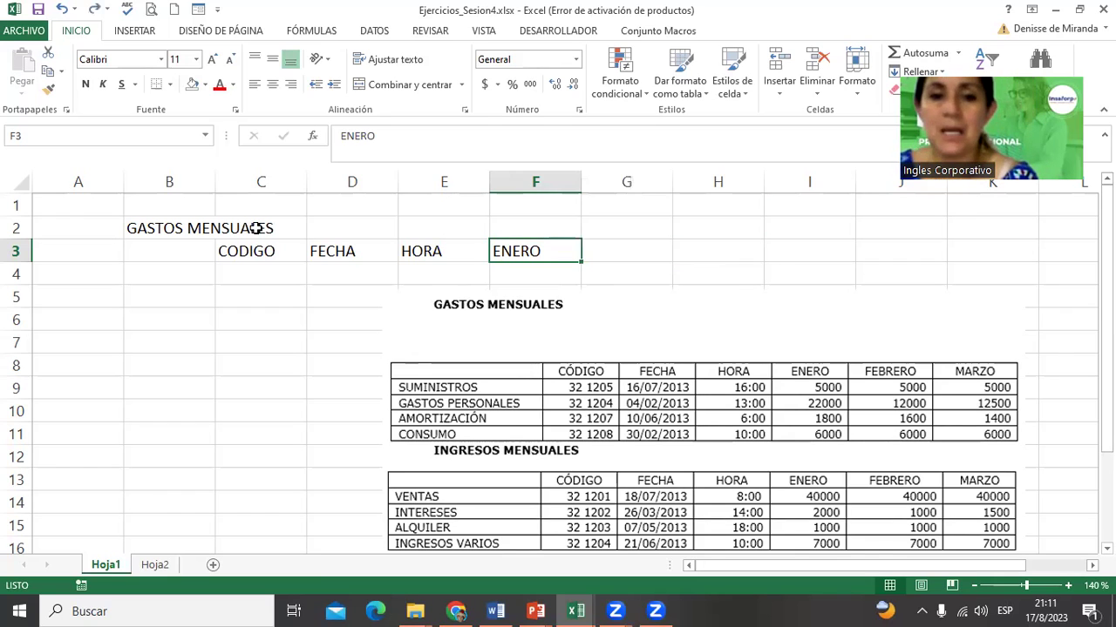
left_click(243, 253)
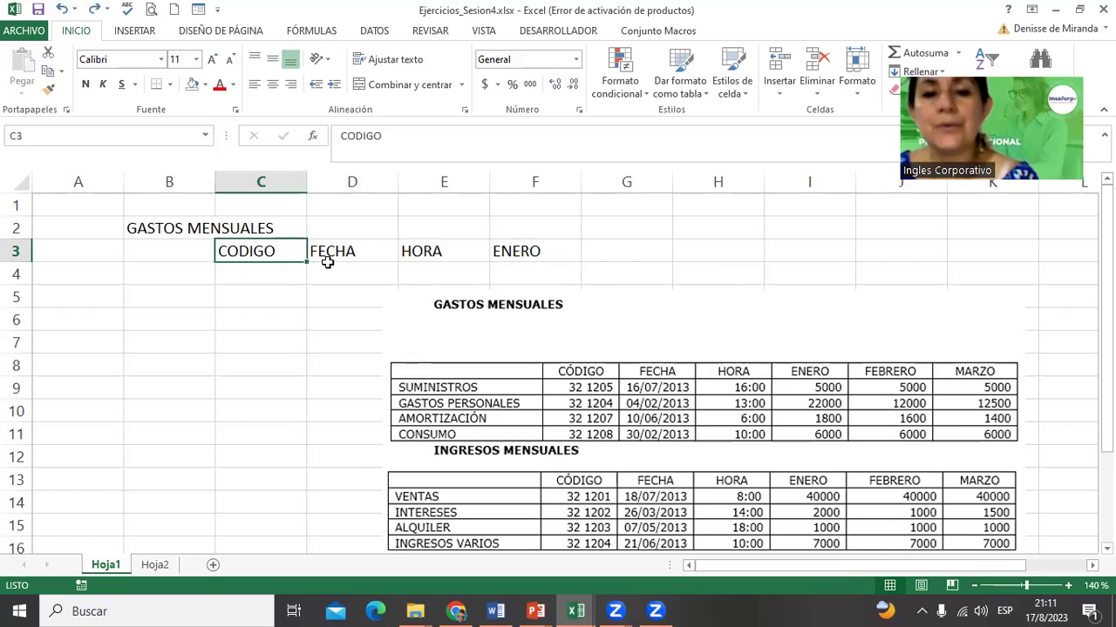
left_click(329, 258)
left_click(432, 254)
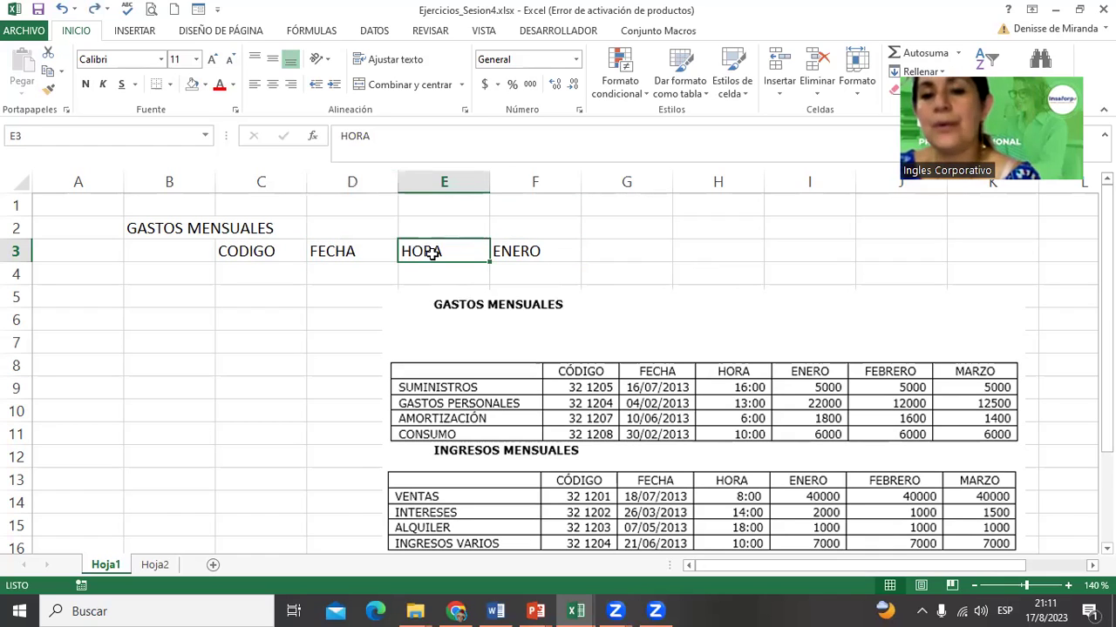
left_click(530, 250)
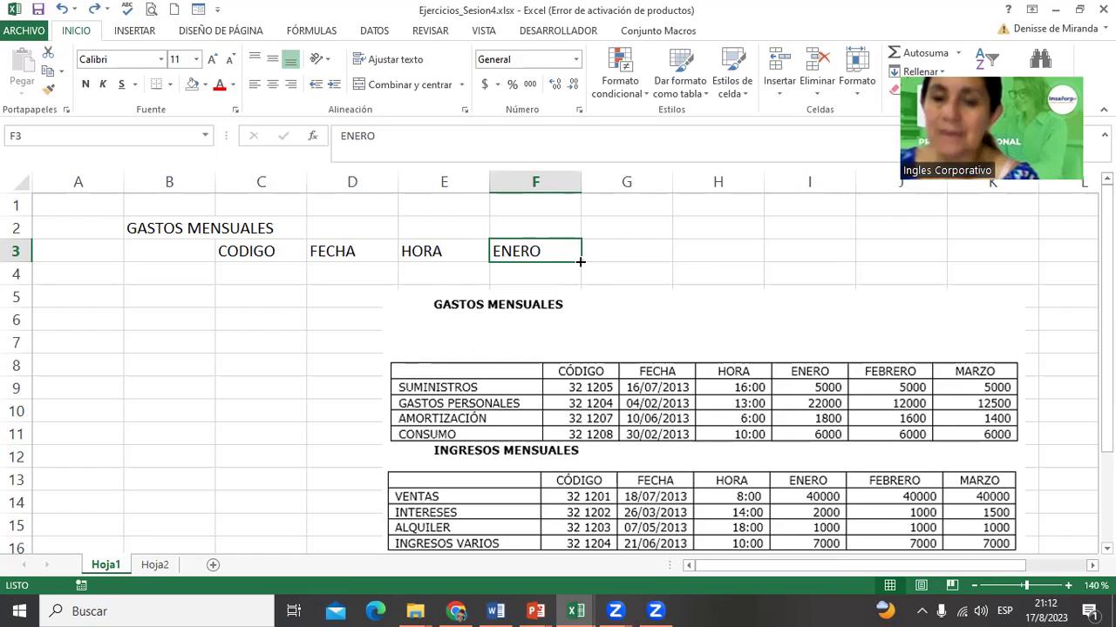
left_click_drag(580, 261, 734, 252)
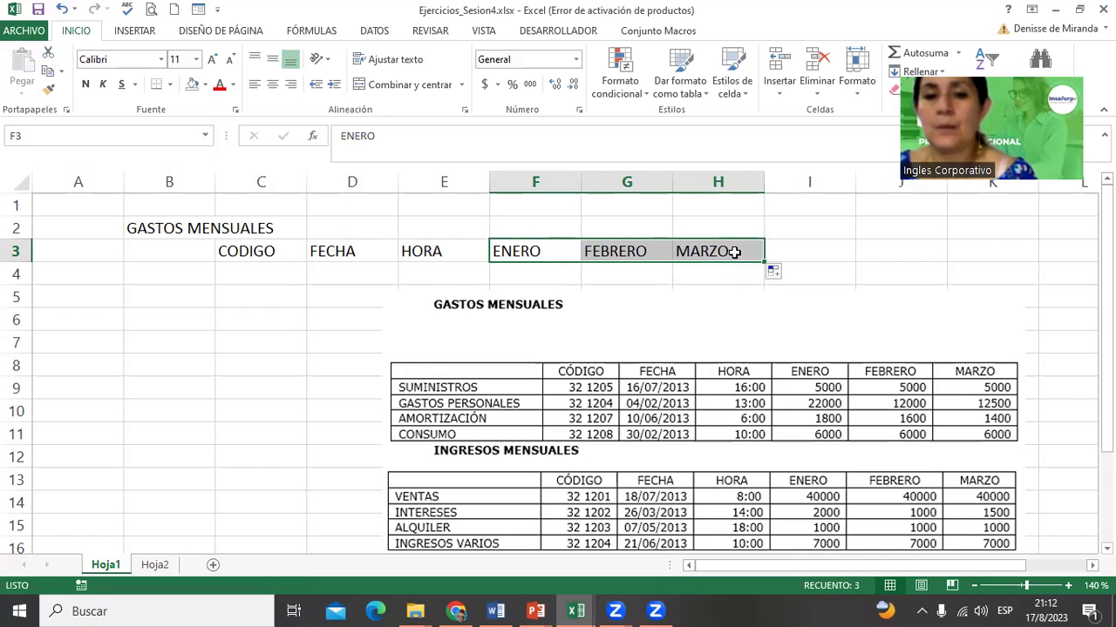
Step: List SUMINISTROS, GASTOS PERSONALEX, AMORTIZACIÓN and CONSUMO down B4:B7
left_click(185, 266)
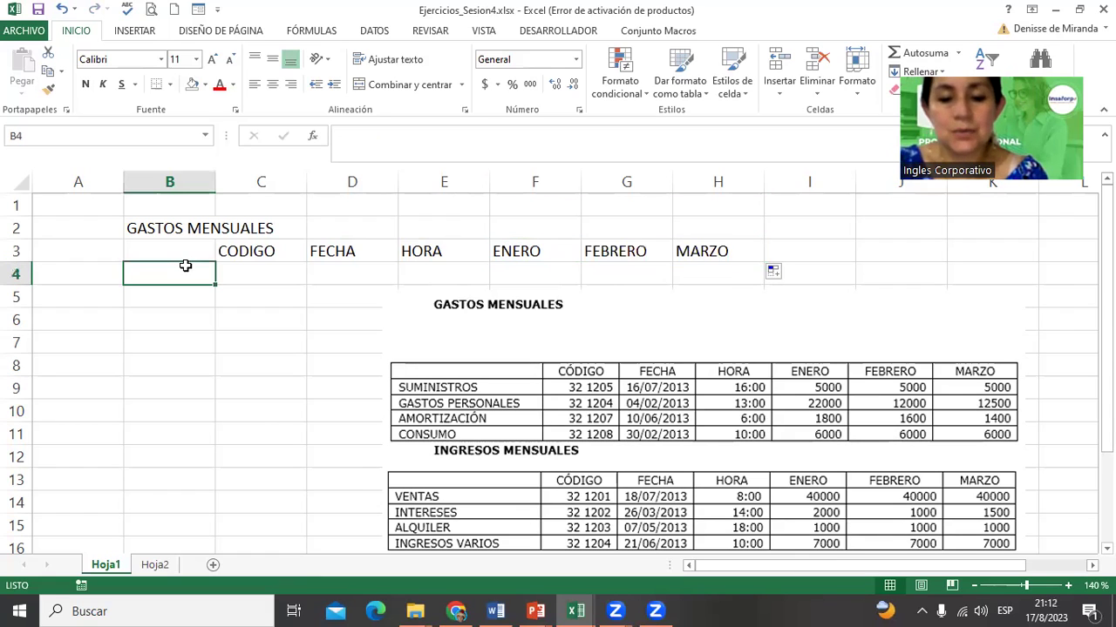
type("SUMINIST")
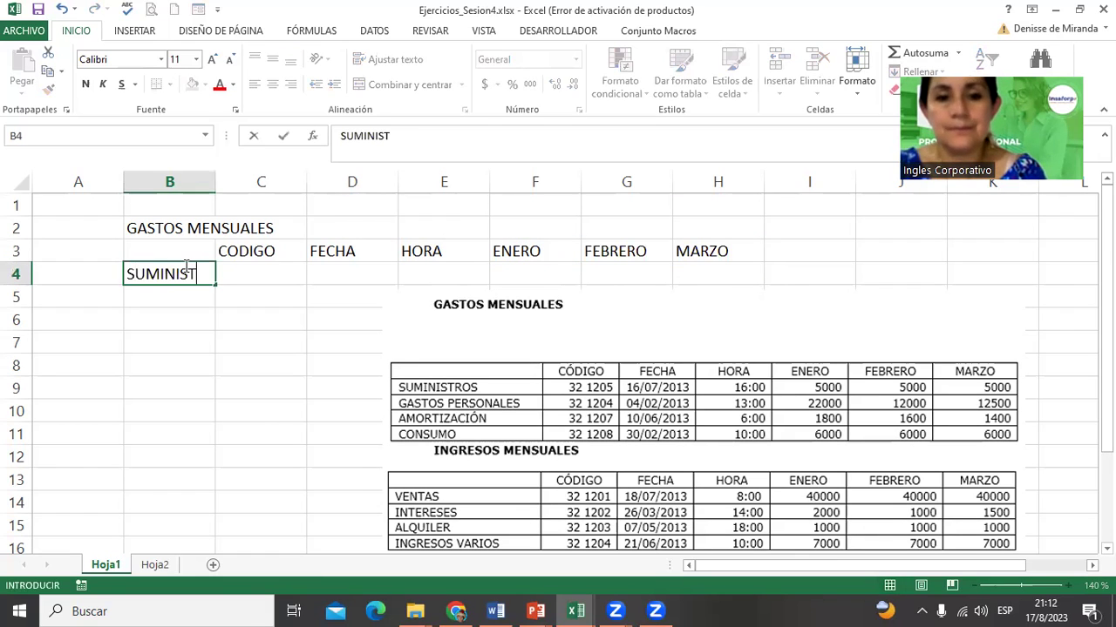
type("ROS")
key("Return")
type("G")
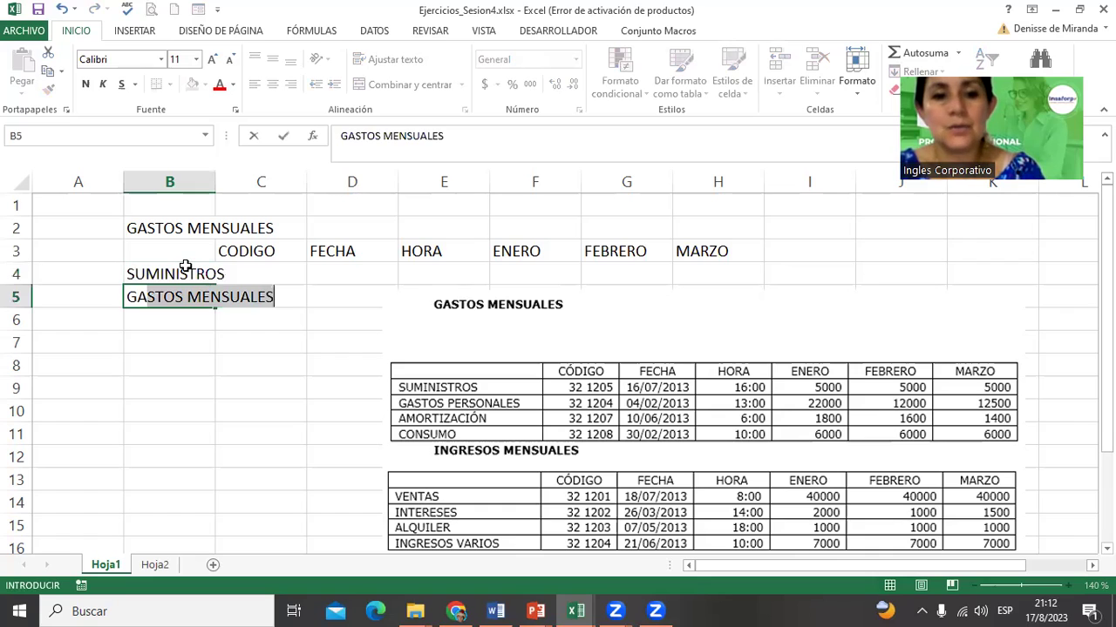
type("ASTOS P")
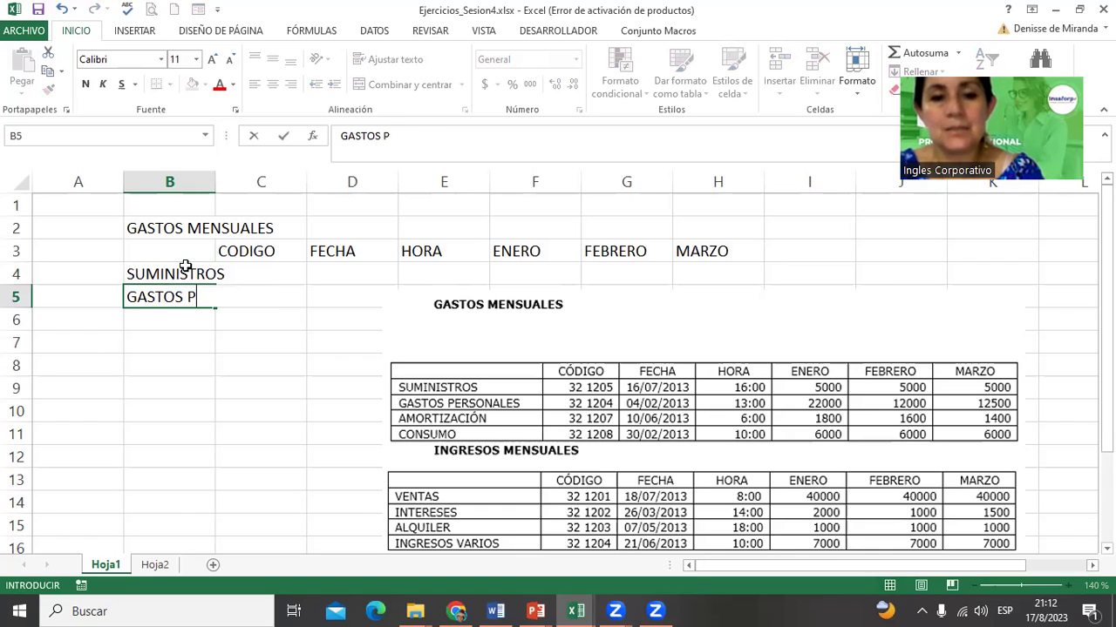
type("ERSONALEX")
key("Return")
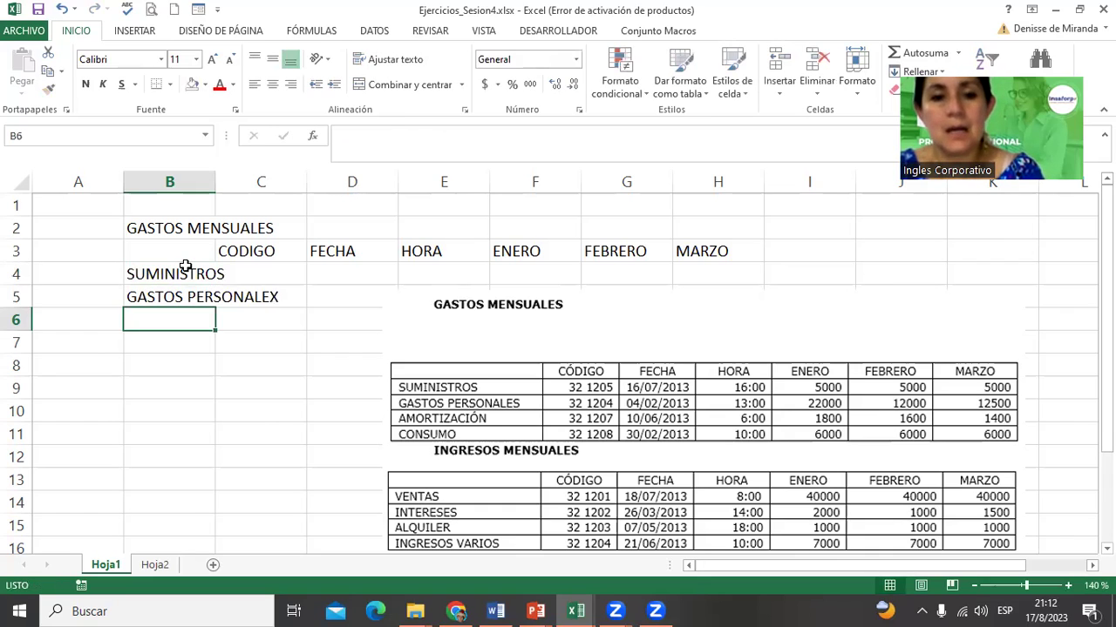
type("AMORTIZACIÓN")
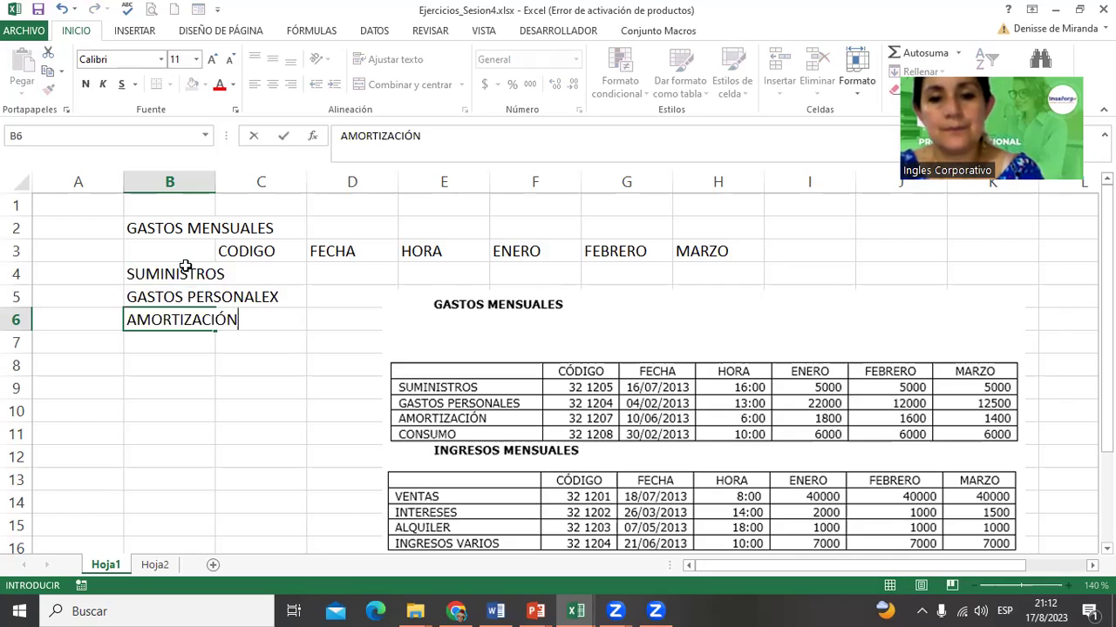
key("Return")
type("CONSUMO")
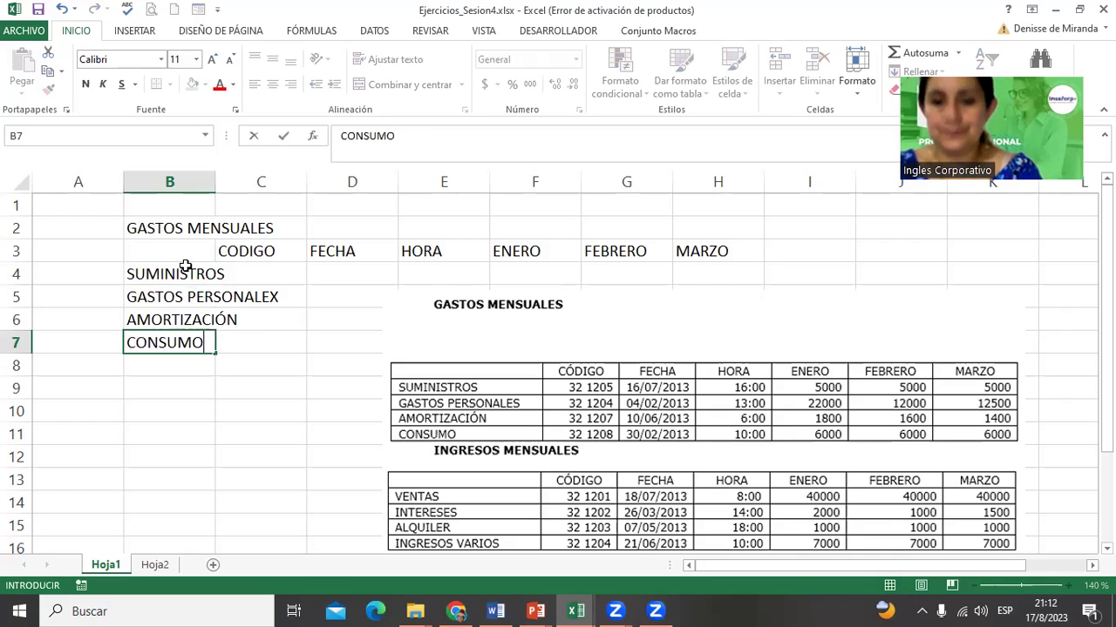
key("Return")
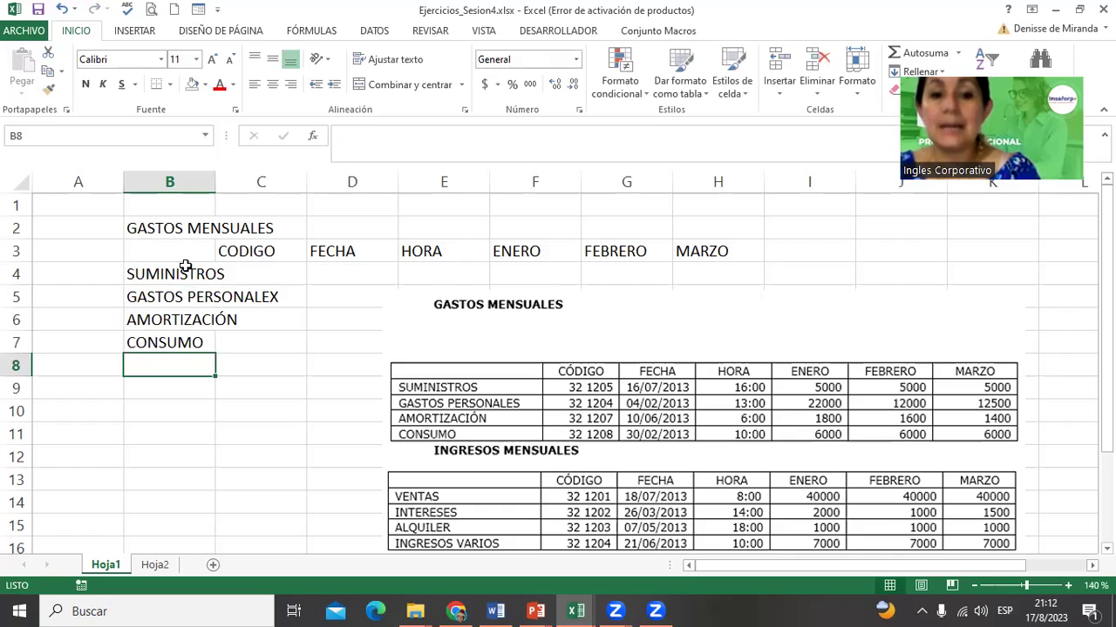
Step: Fix B5 in the formula bar, changing GASTOS PERSONALEX to GASTOS PERSONALES
left_click(185, 265)
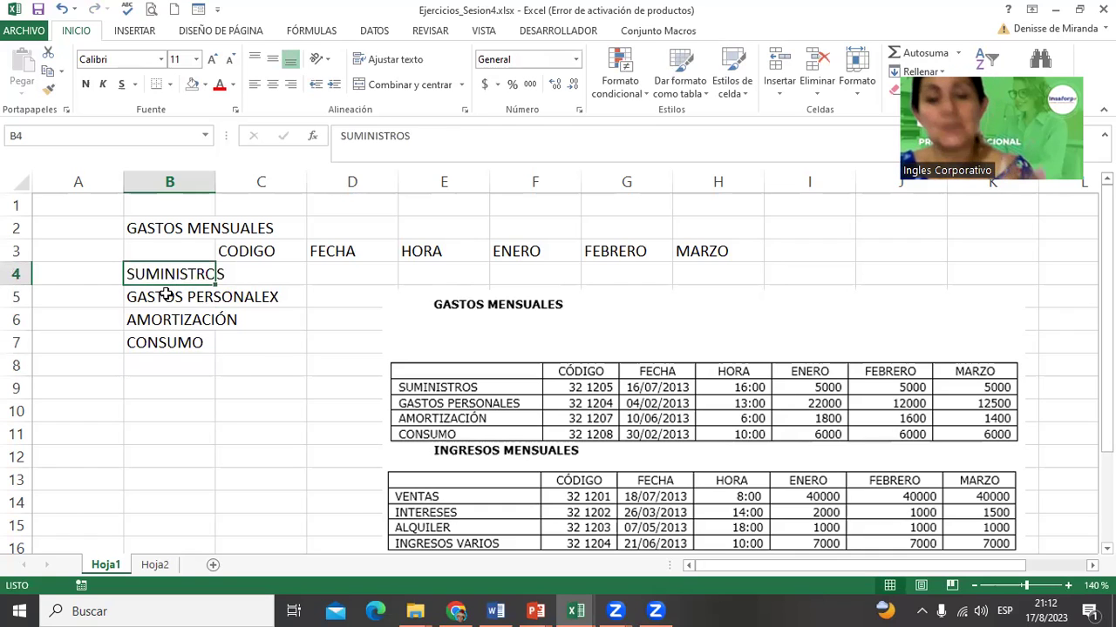
left_click(173, 293)
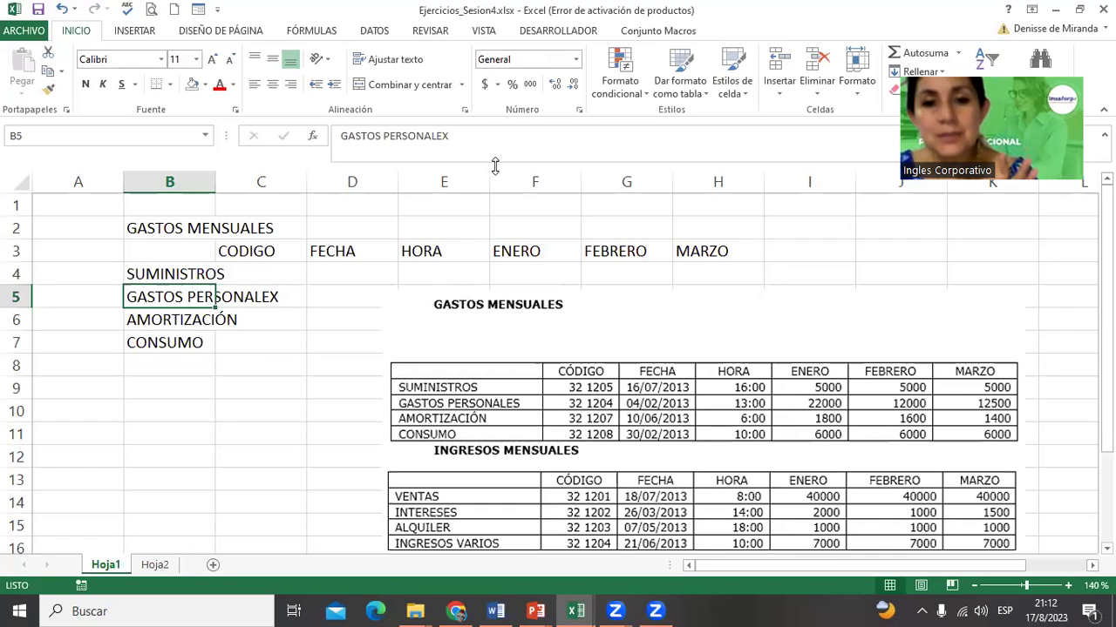
left_click(462, 135)
key("BackSpace")
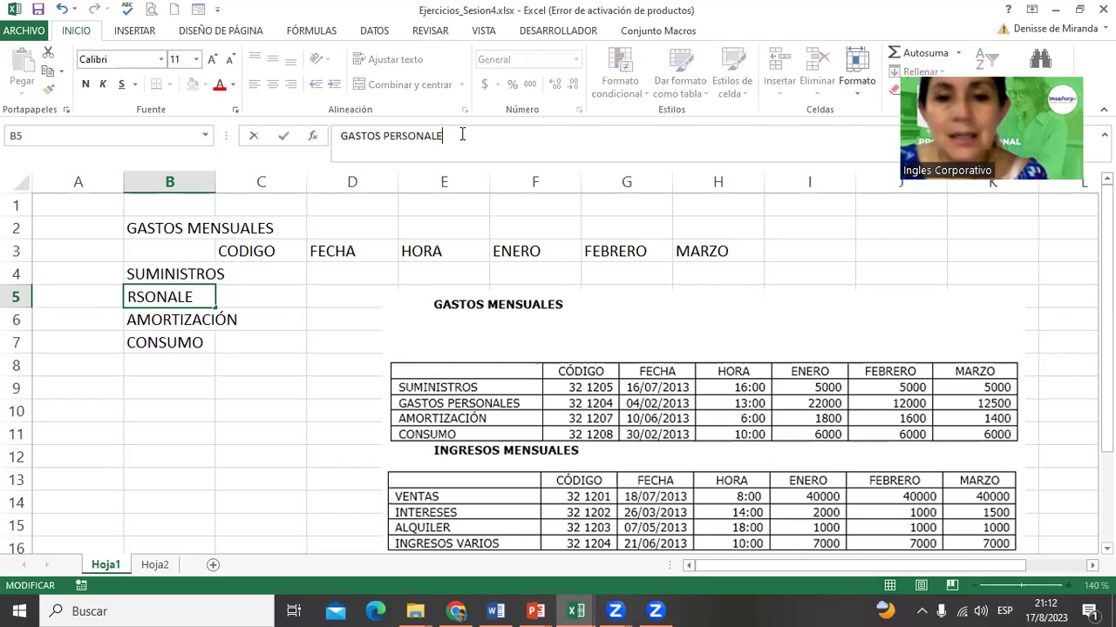
type("S")
key("Return")
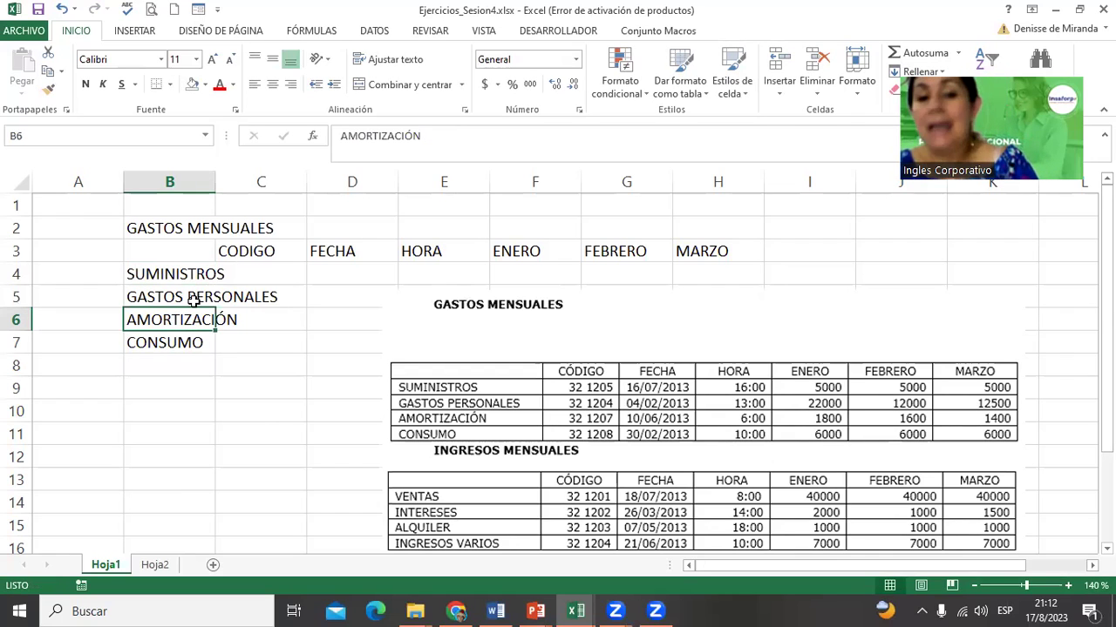
left_click(194, 298)
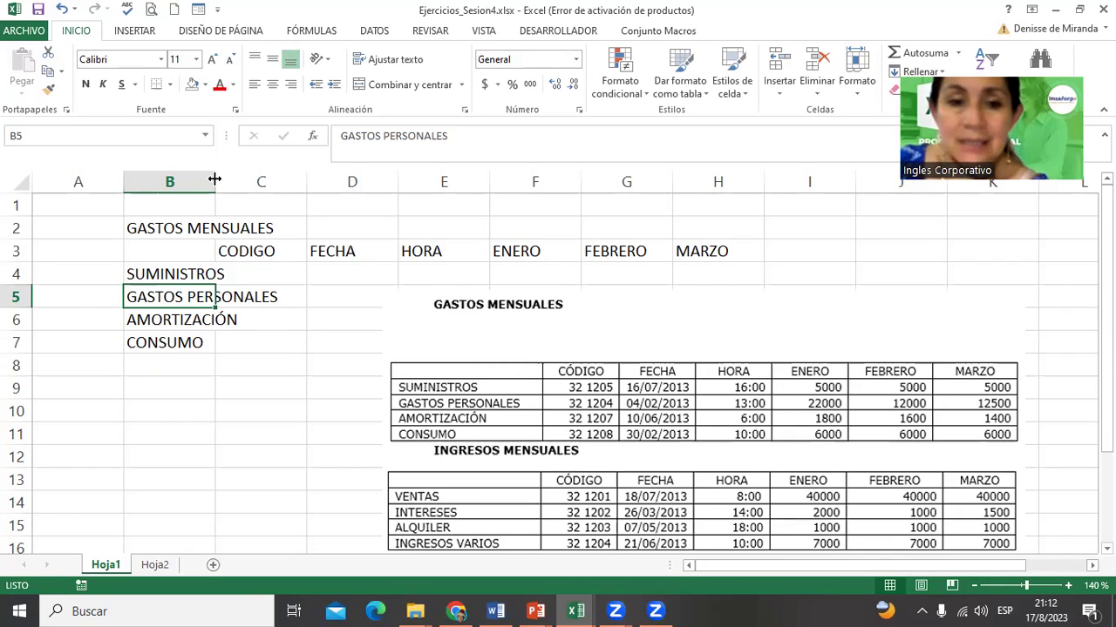
Step: Resize column B by dragging its border, then AutoFit it with a double-click
mouse_move(214, 178)
left_mouse_down()
mouse_move(286, 184)
mouse_move(199, 181)
left_mouse_up()
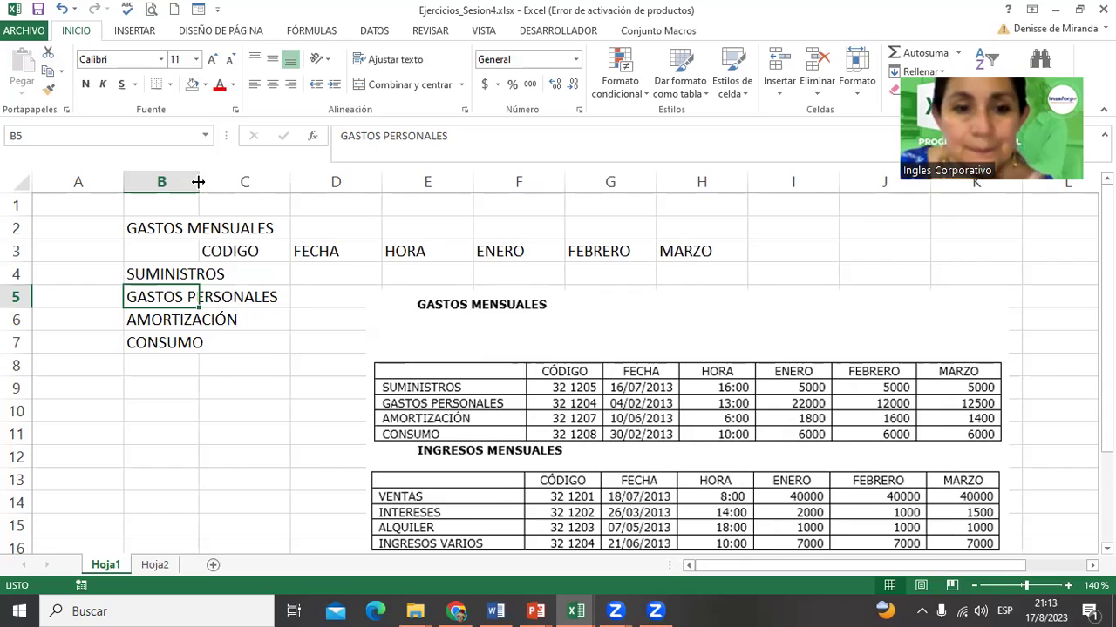
double_click(199, 181)
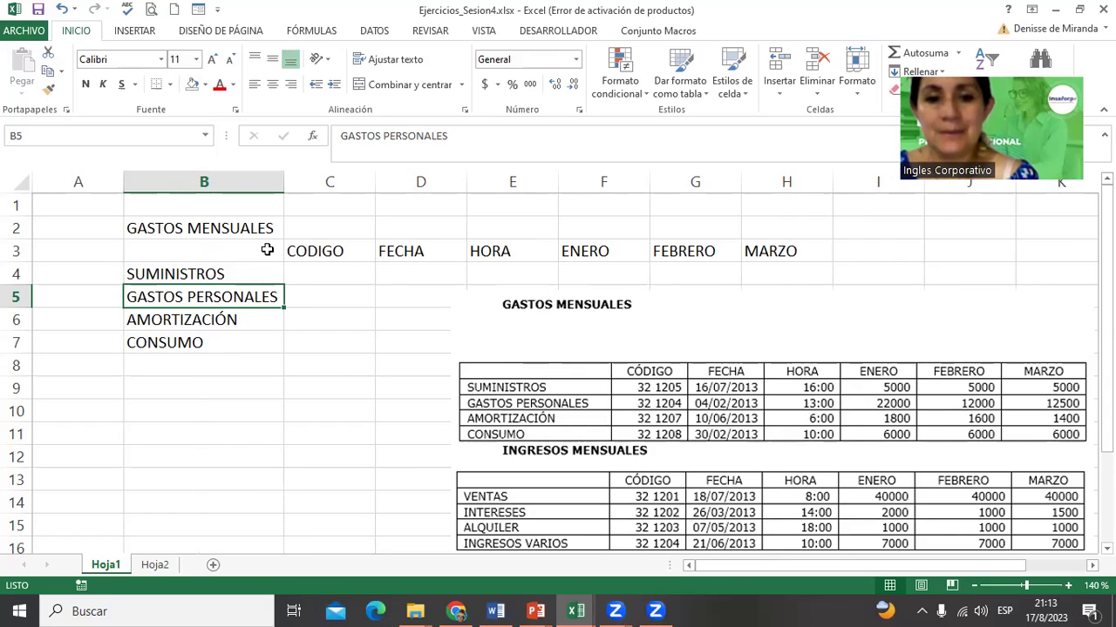
Step: Enter the codes 32 1205, 32 1204, 32 1207 and 32 1208 down C4:C7
left_click(321, 269)
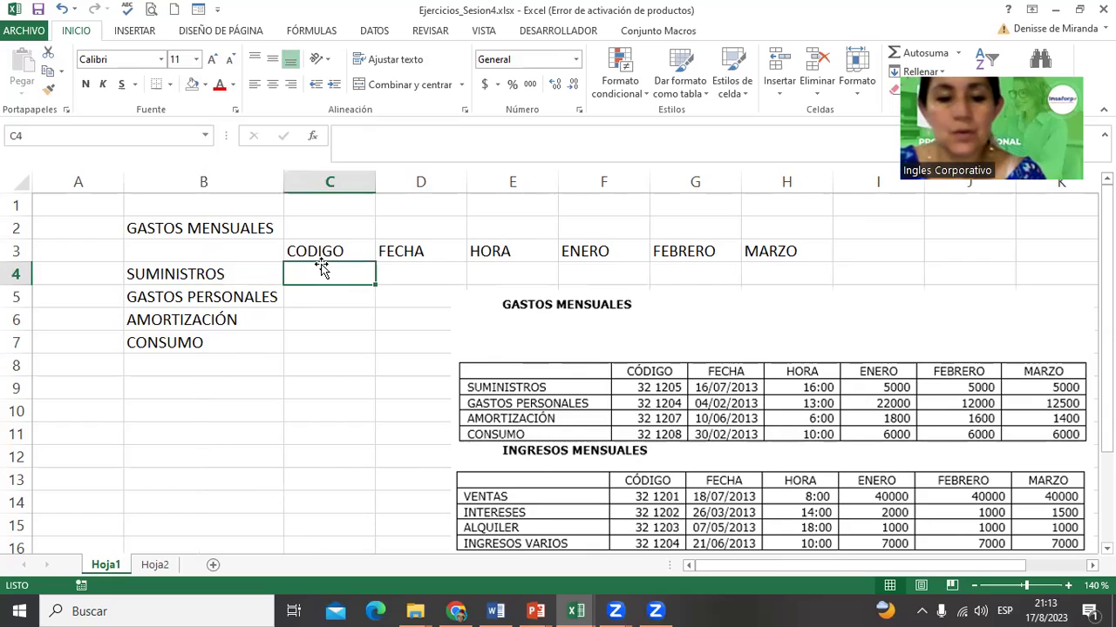
type("32 120")
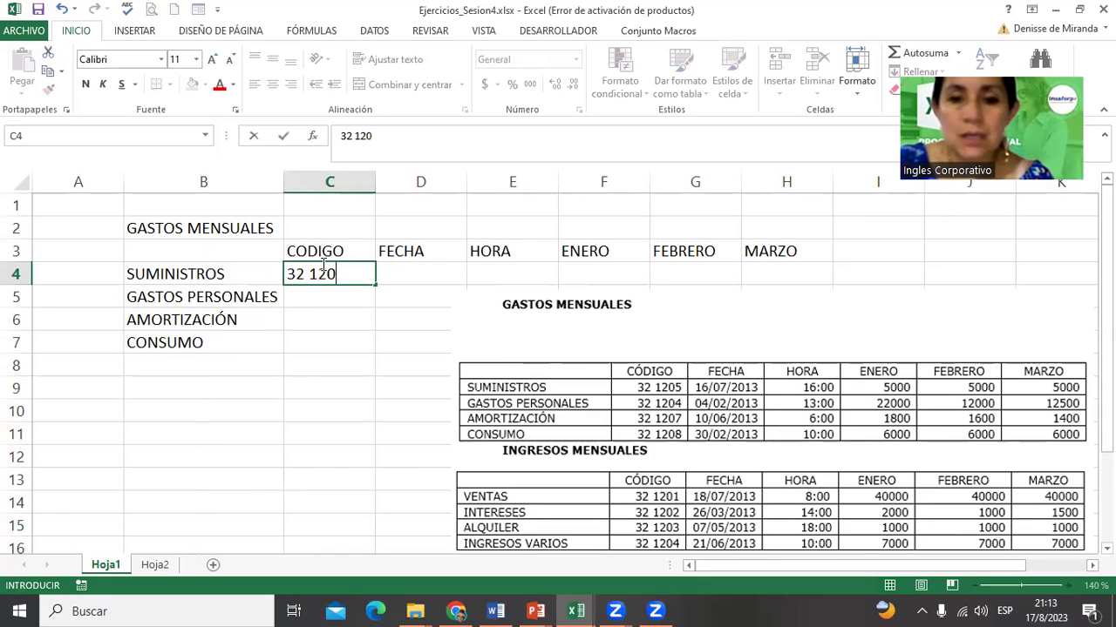
type("5")
key("Return")
type("32 ")
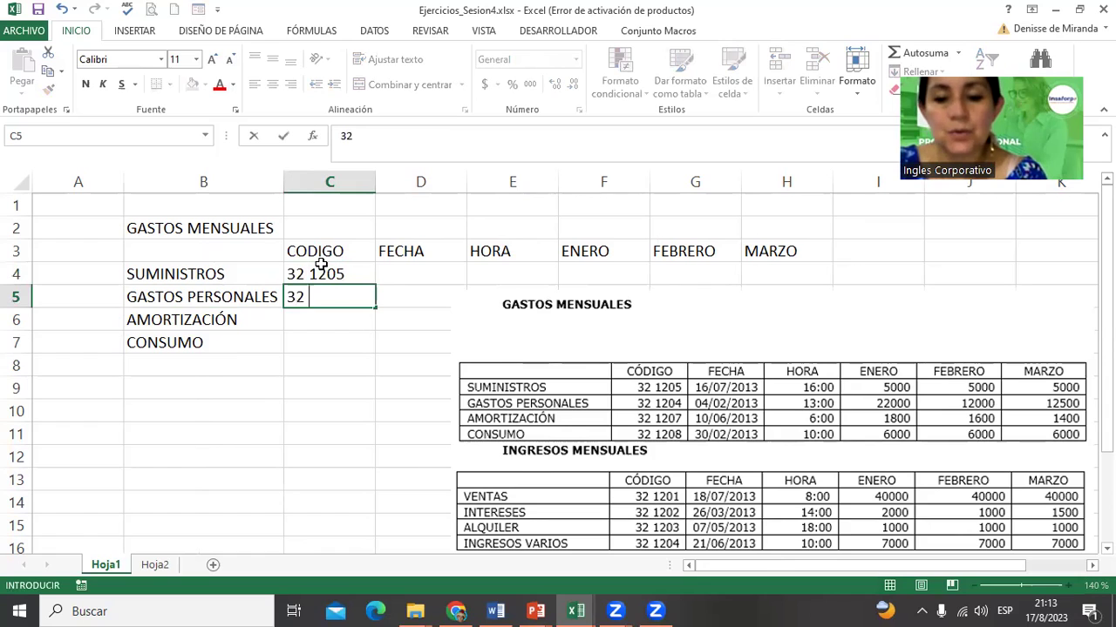
type("1204")
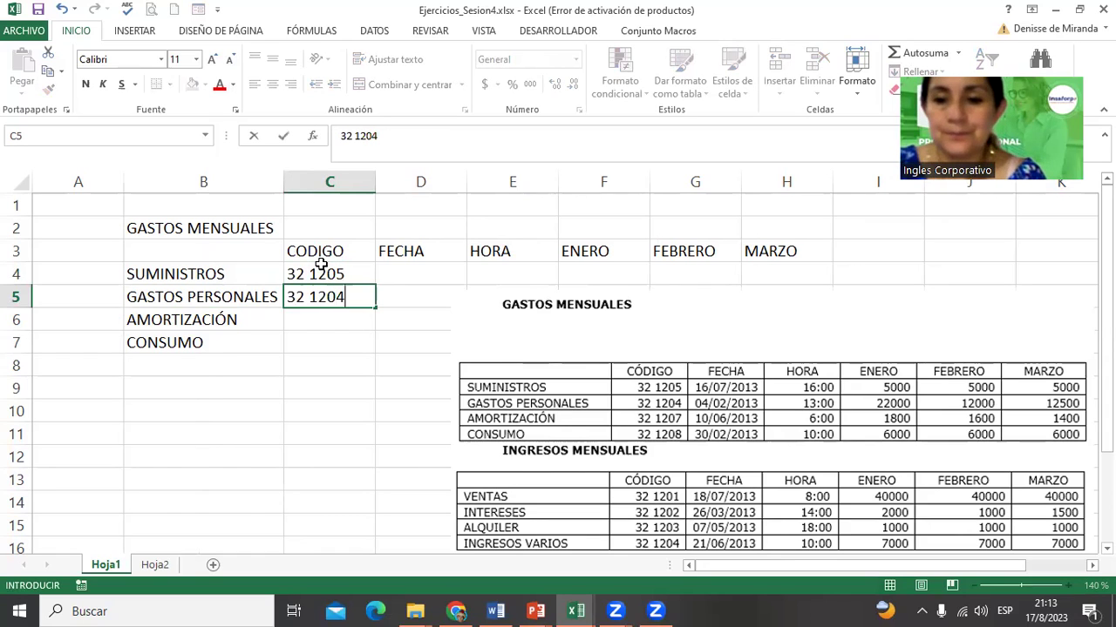
key("Return")
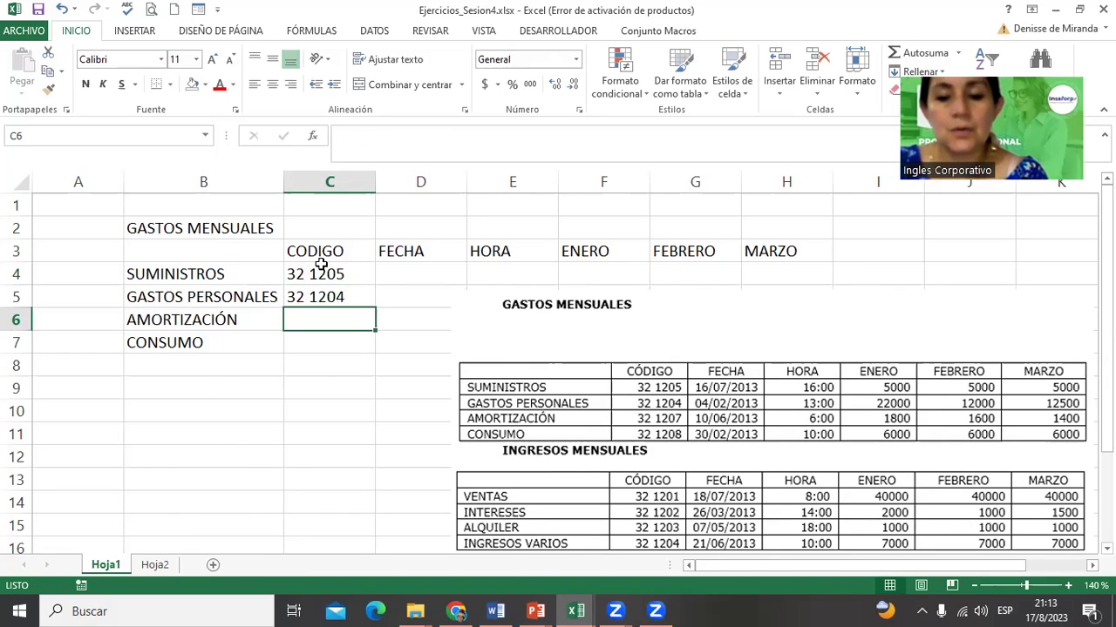
type("32 1207")
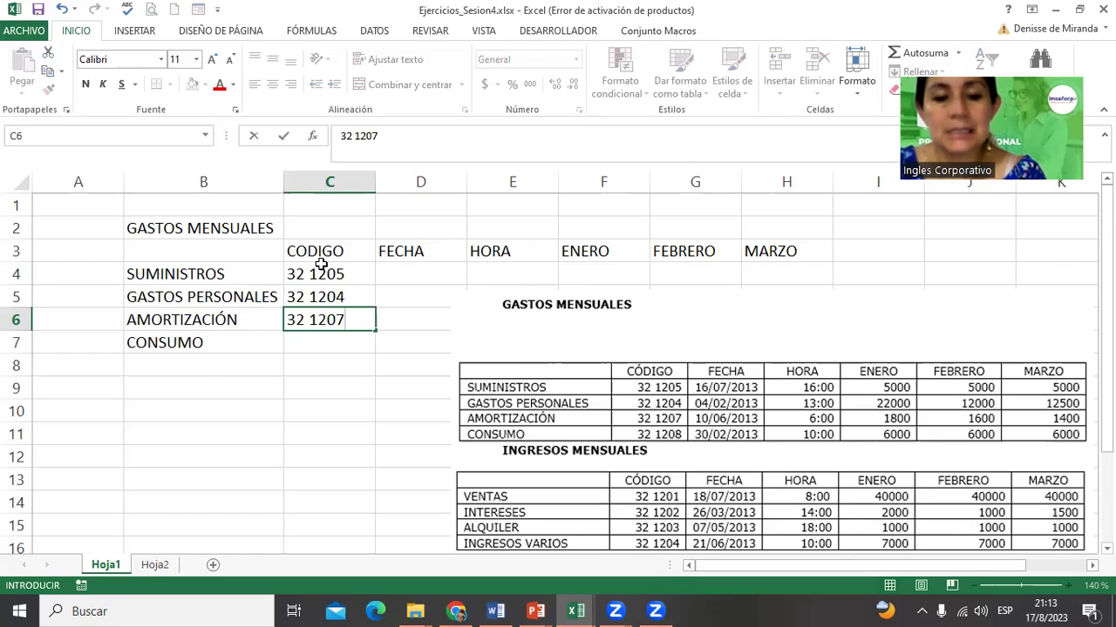
key("Return")
type("32 1")
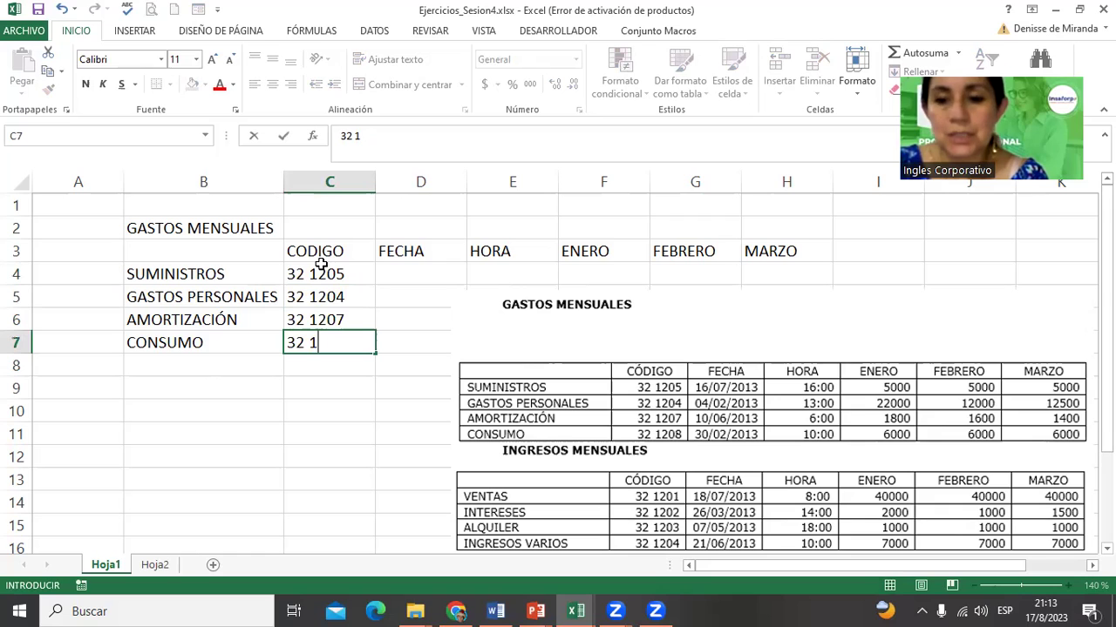
type("208")
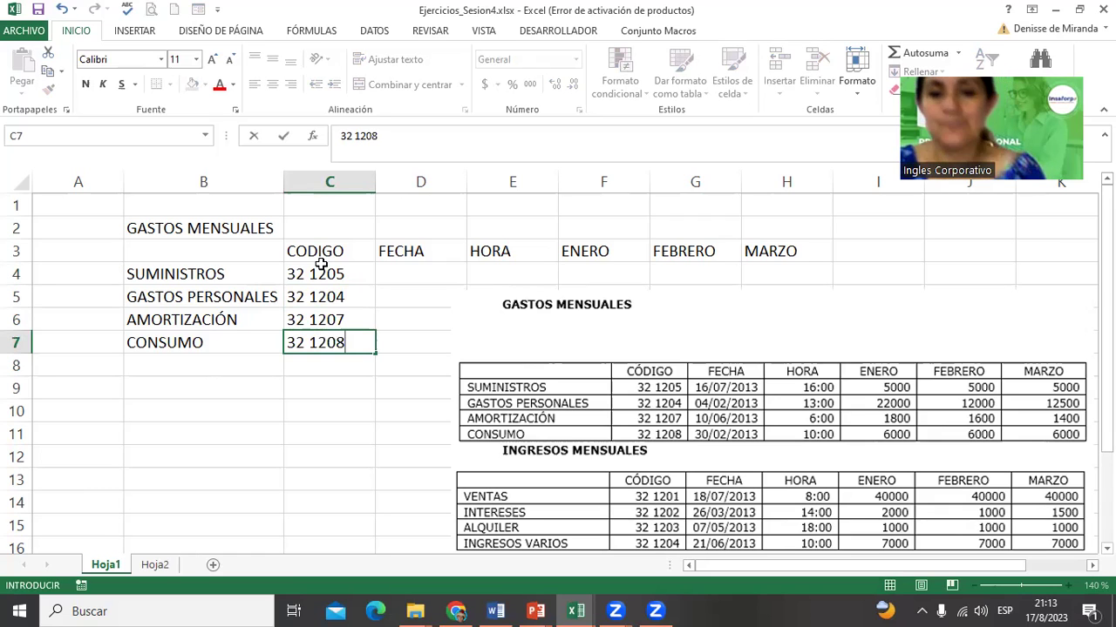
key("Return")
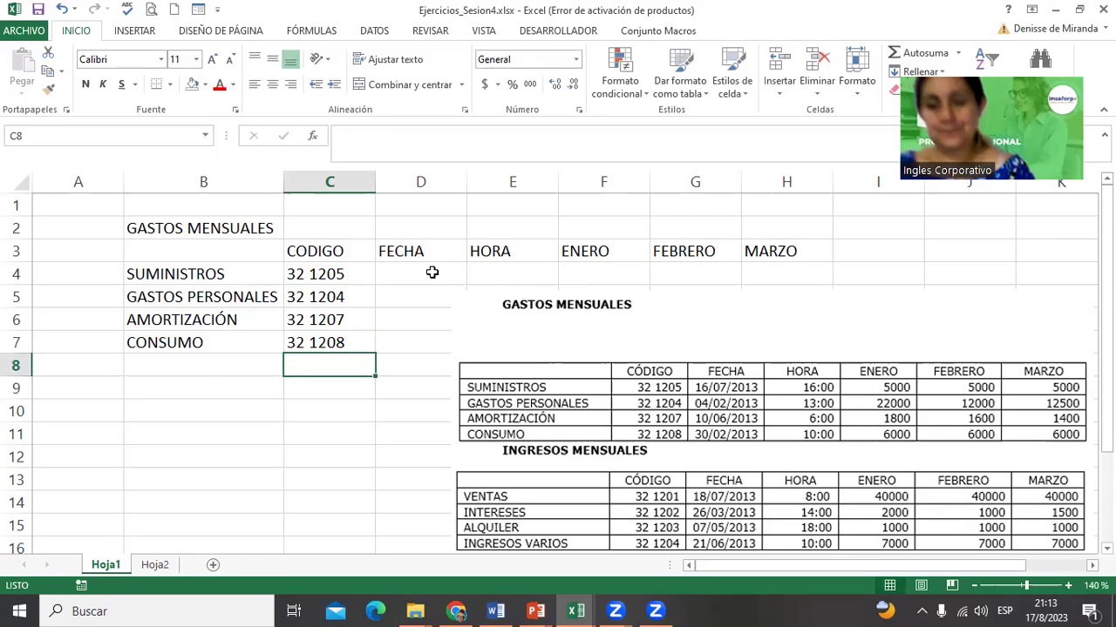
left_click(431, 273)
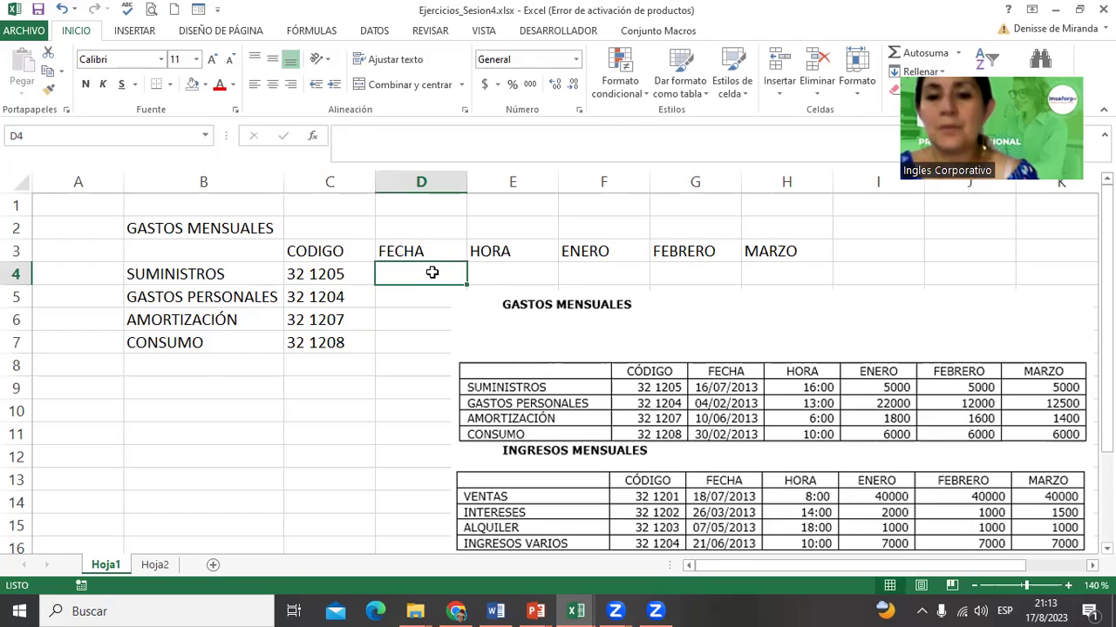
Step: Move the table picture down to row 8 and enter 16/07/2013 in D4
left_click_drag(559, 368, 566, 476)
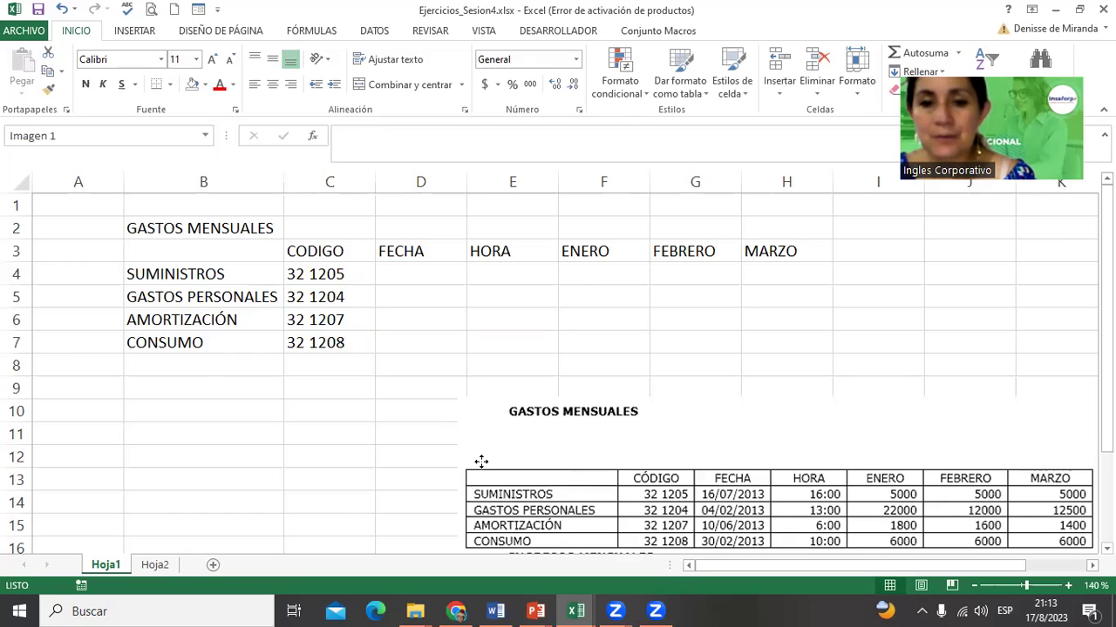
left_click_drag(481, 461, 403, 445)
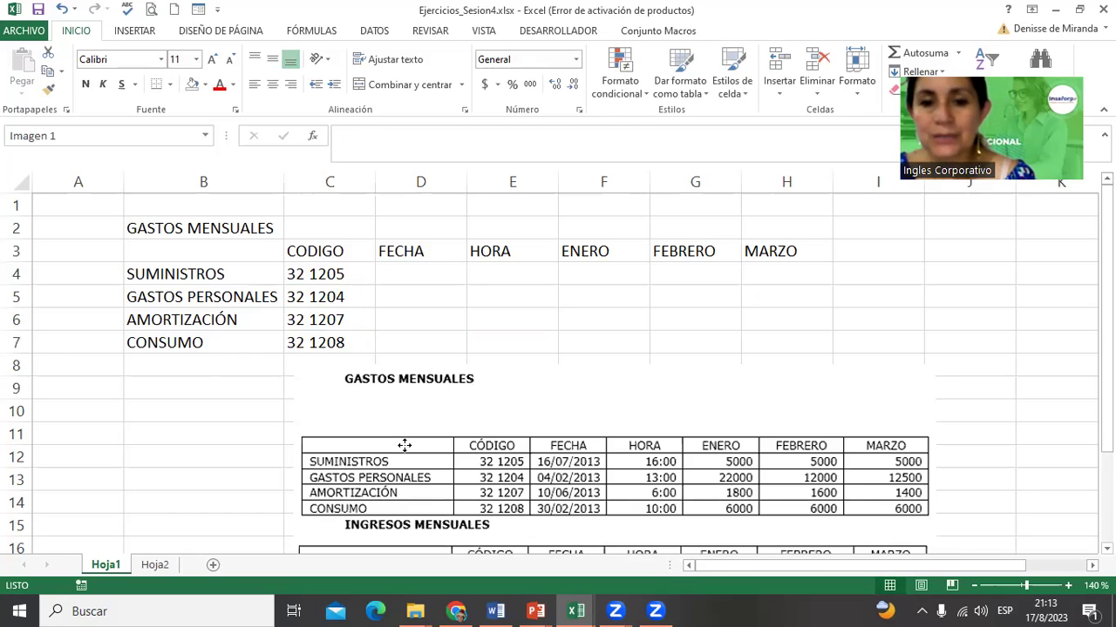
left_click(393, 274)
type("16/07/202")
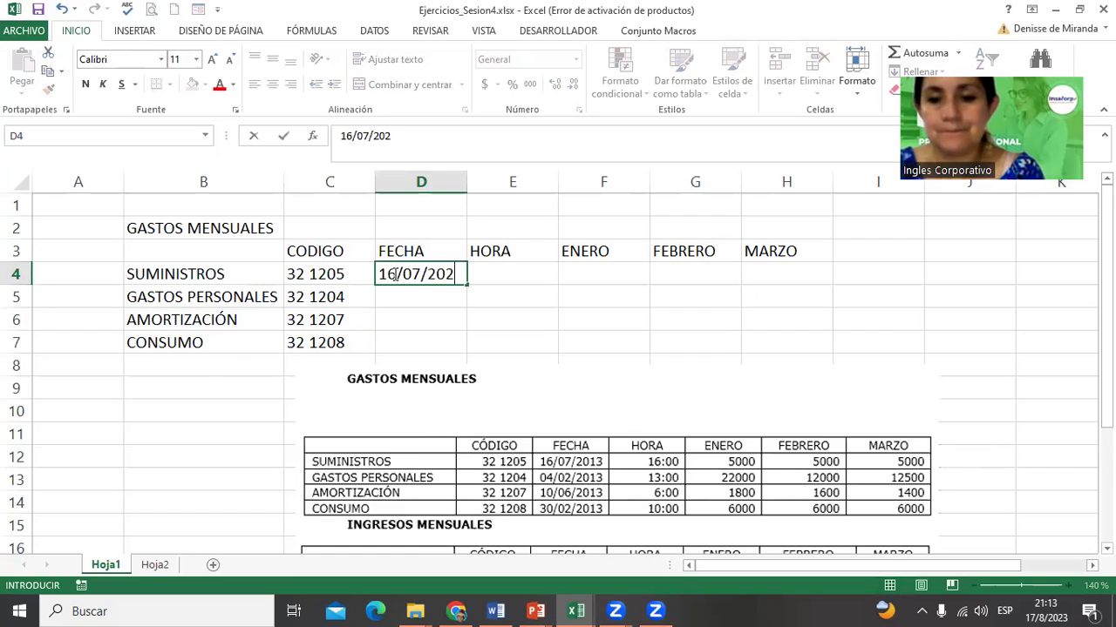
key("BackSpace")
type("1")
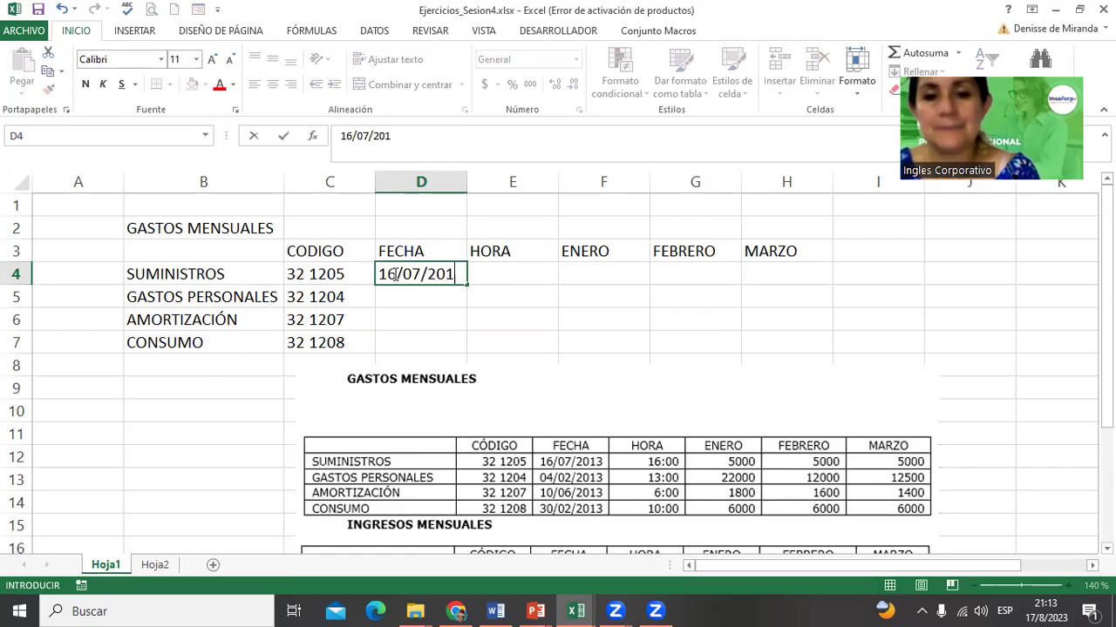
type("3")
key("Return")
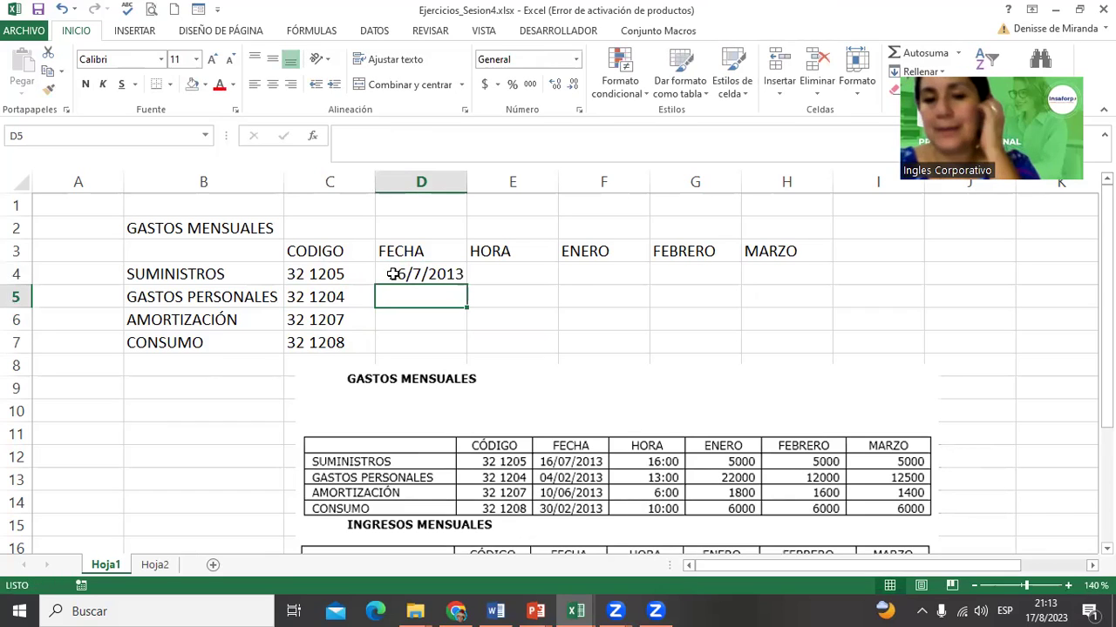
Step: Fill D5:D7 with the daily date series through 19/7/2013
key("Up")
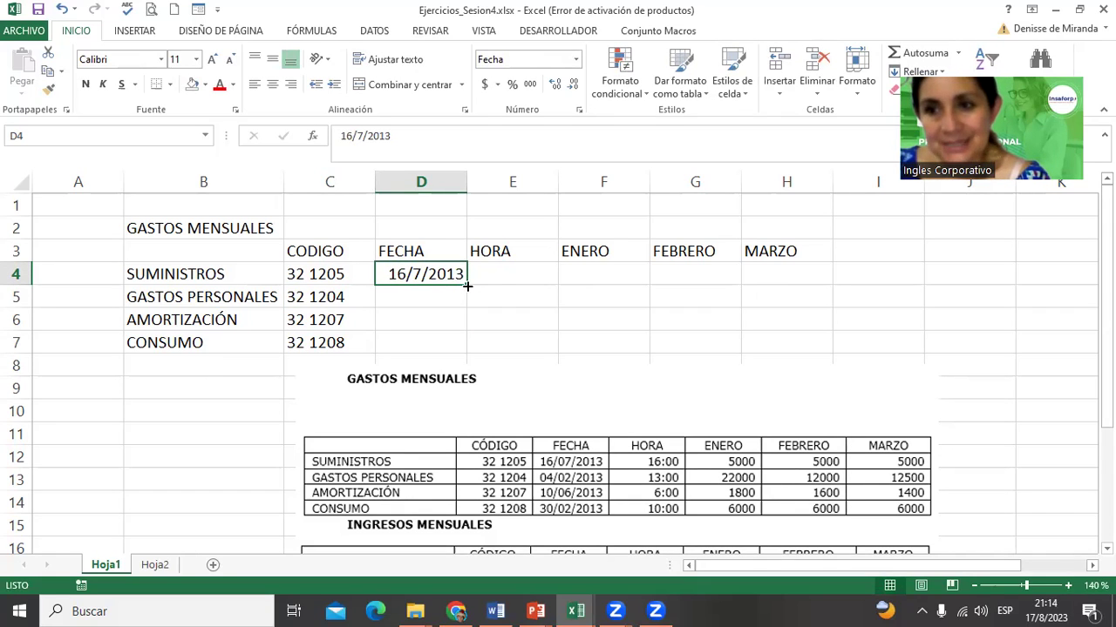
left_click_drag(467, 286, 463, 347)
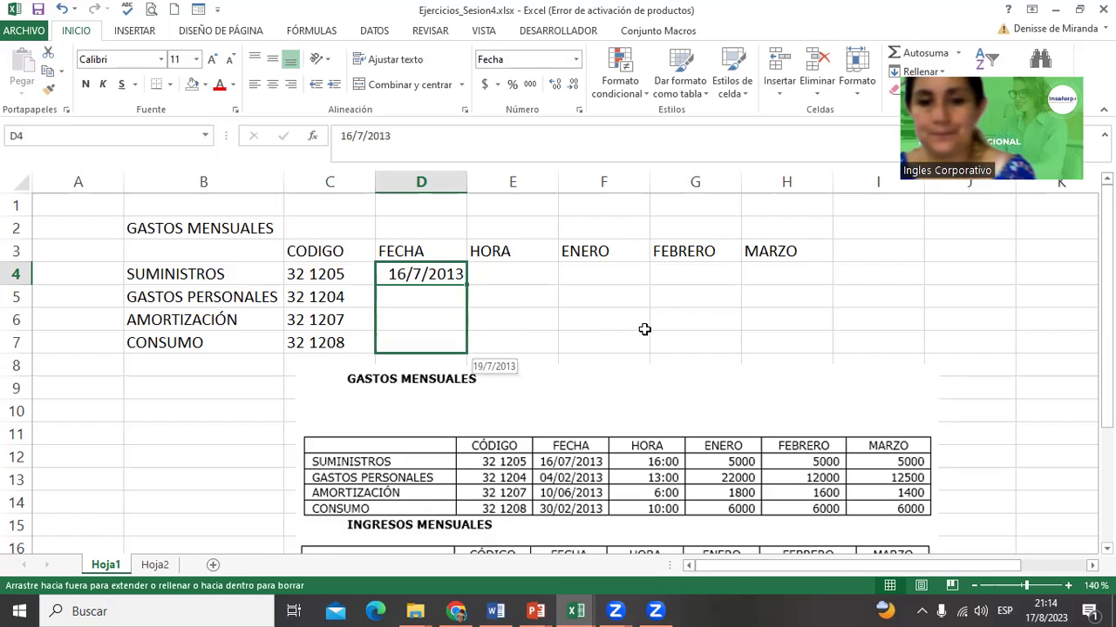
left_click_drag(462, 347, 642, 329)
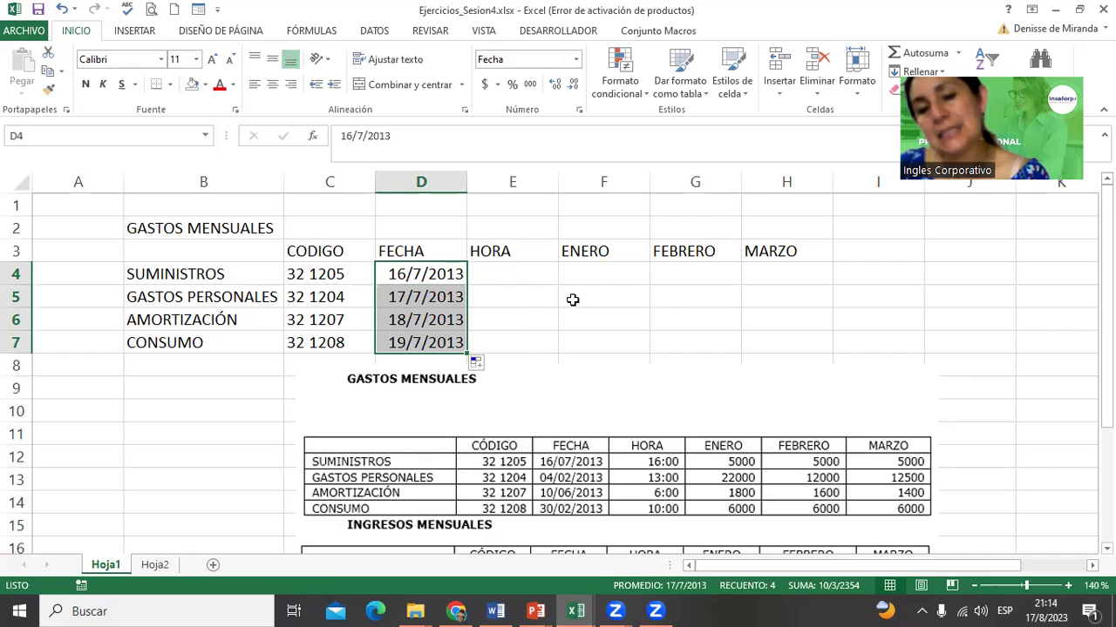
left_click(528, 271)
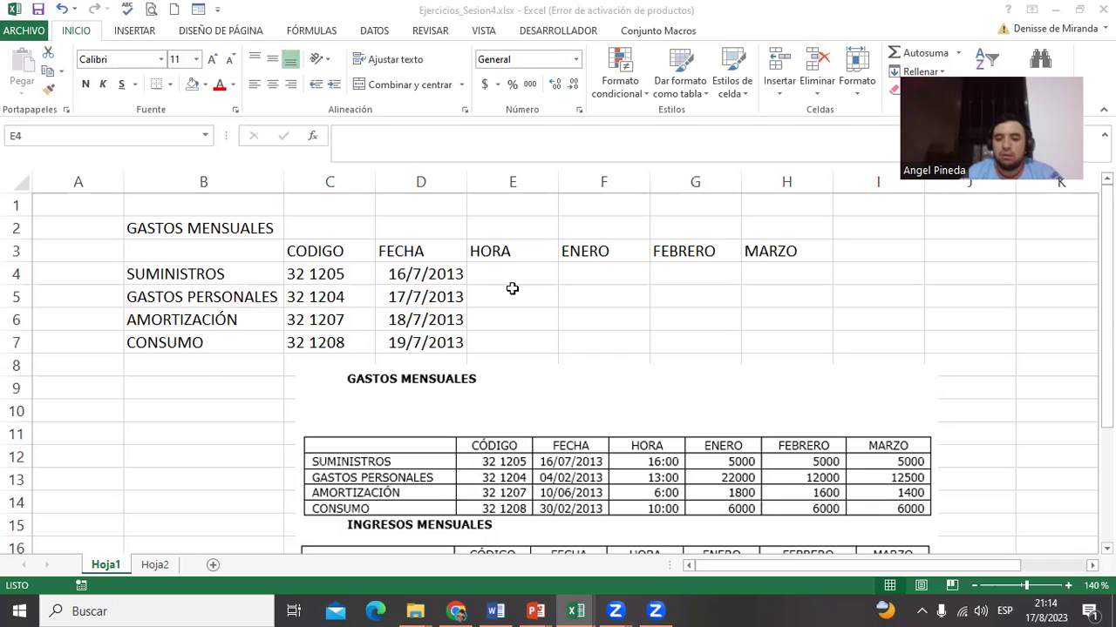
left_click(403, 275)
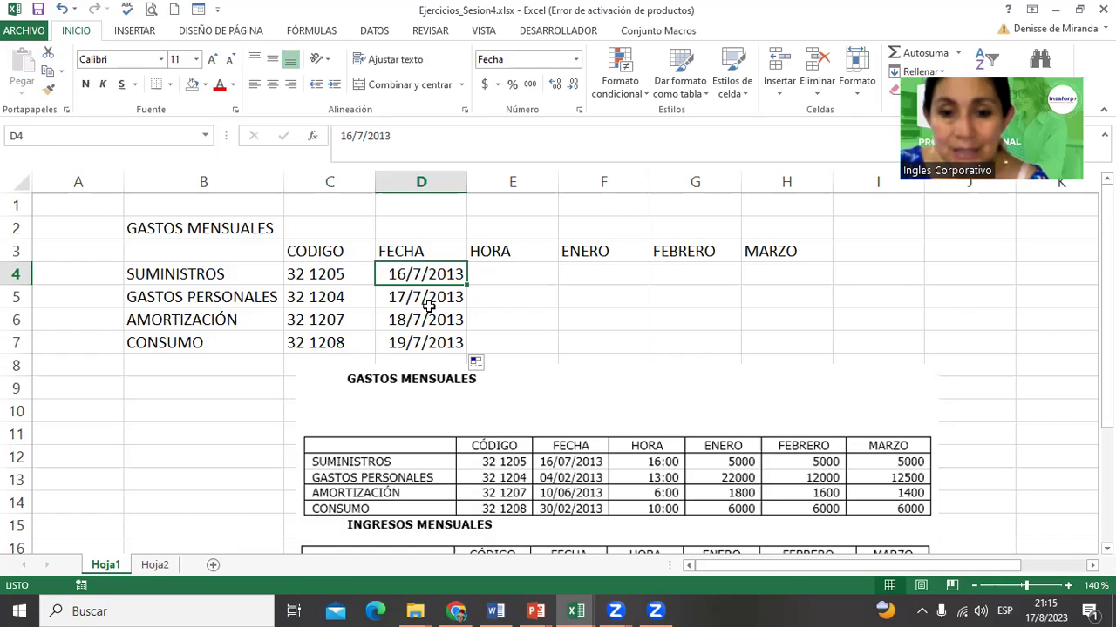
Step: Fill the FECHA dates 16/7/2013 to 19/7/2013 down D4:D7, undoing an accidental move of D4
left_click_drag(430, 274, 428, 343)
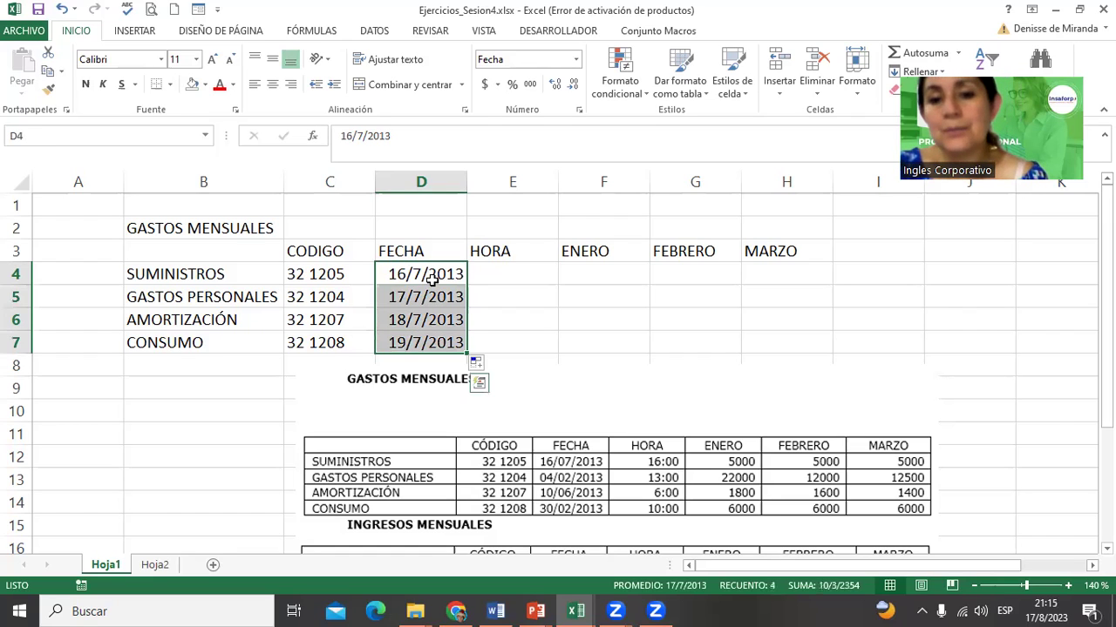
left_click(431, 279)
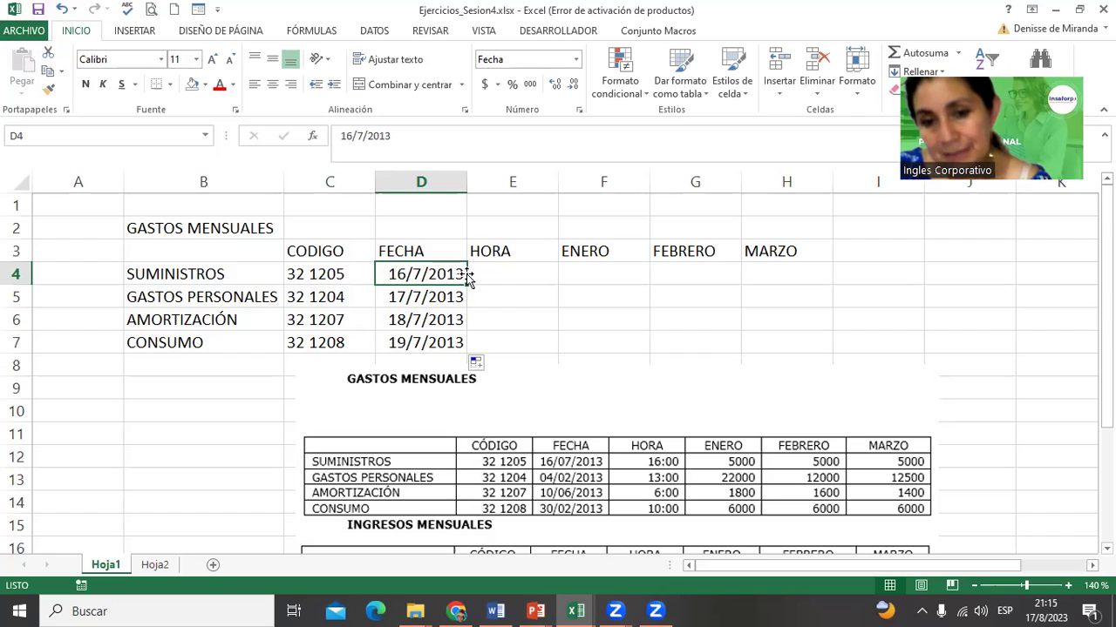
mouse_move(468, 277)
left_mouse_down()
mouse_move(649, 301)
mouse_move(642, 317)
left_mouse_up()
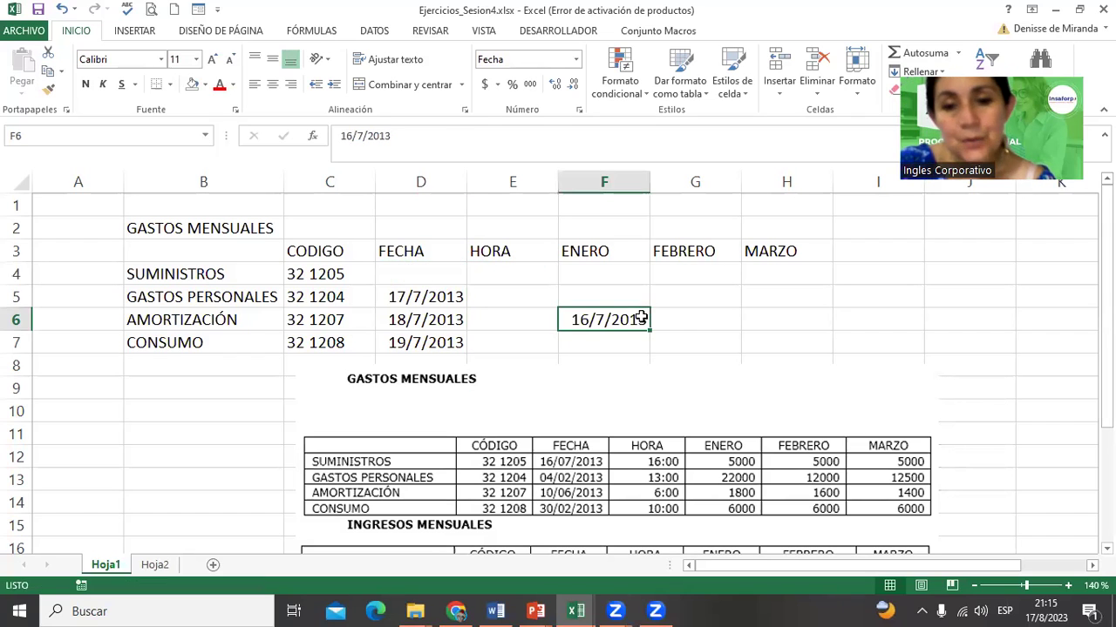
key("ctrl+z")
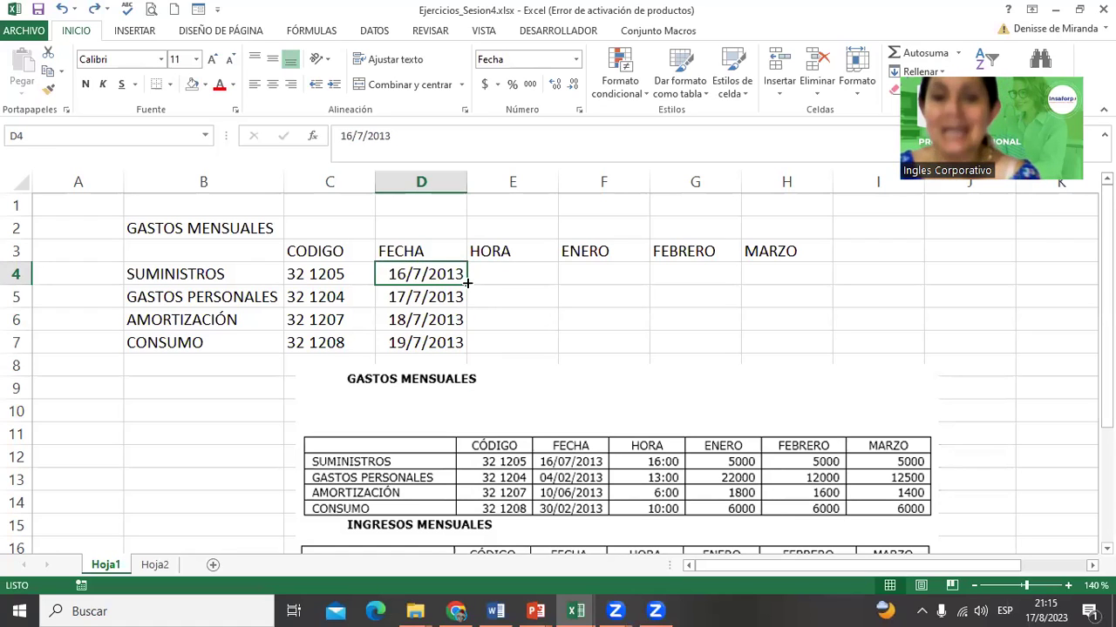
left_click_drag(467, 283, 467, 324)
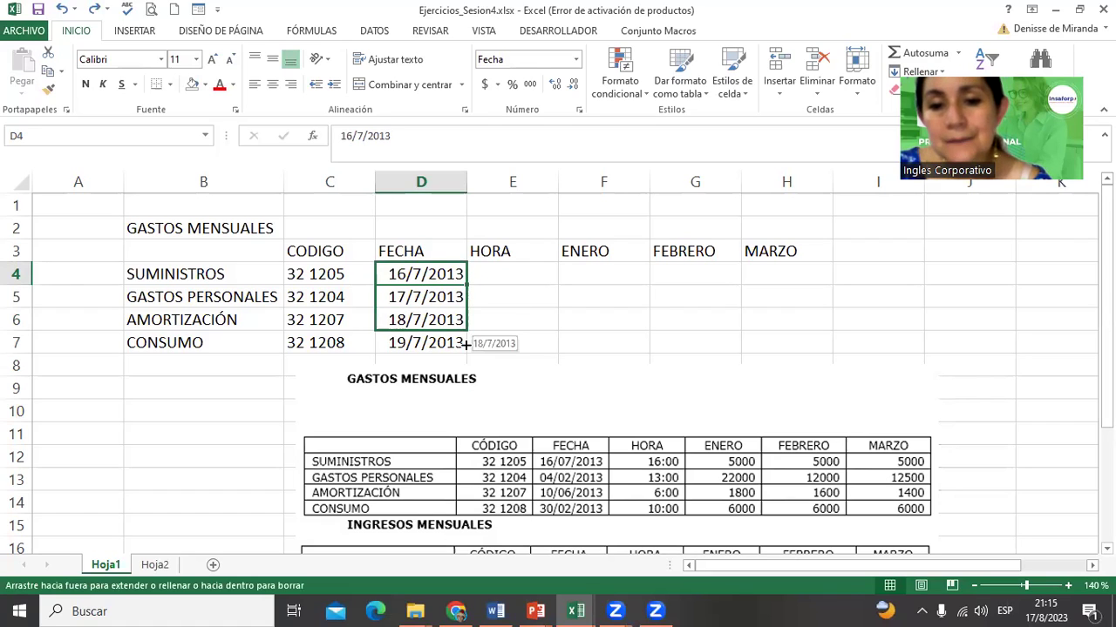
left_click_drag(467, 324, 468, 347)
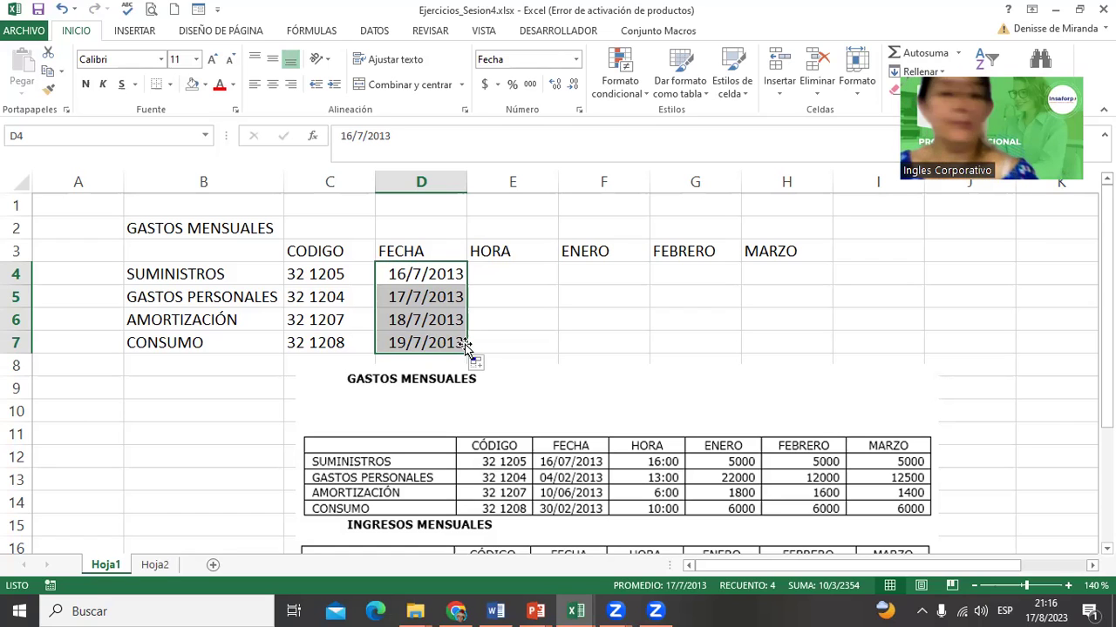
Step: Enter the HORA times 16:00, 13:00, 6:00 and 10:00 in E4:E7
left_click(523, 276)
type("16")
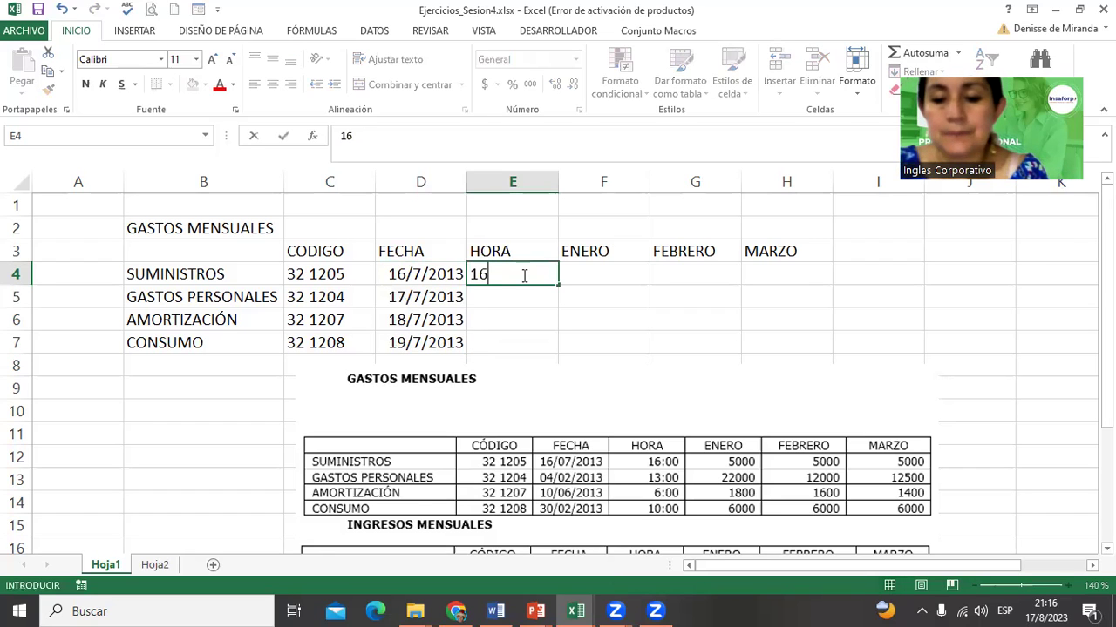
type(":00")
key("Return")
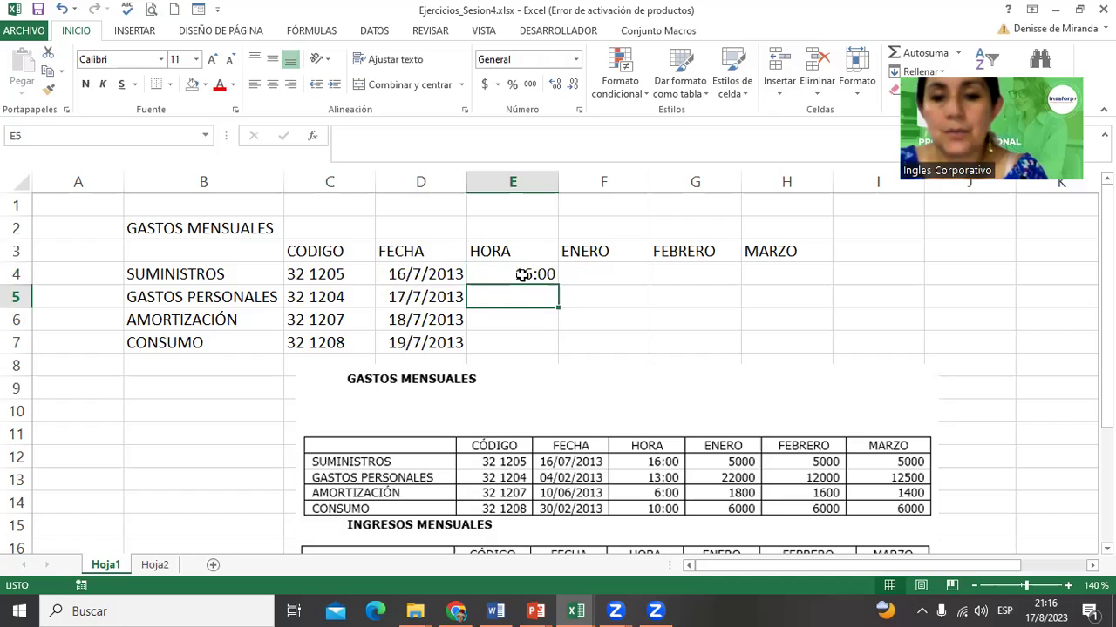
type("13:00")
key("Return")
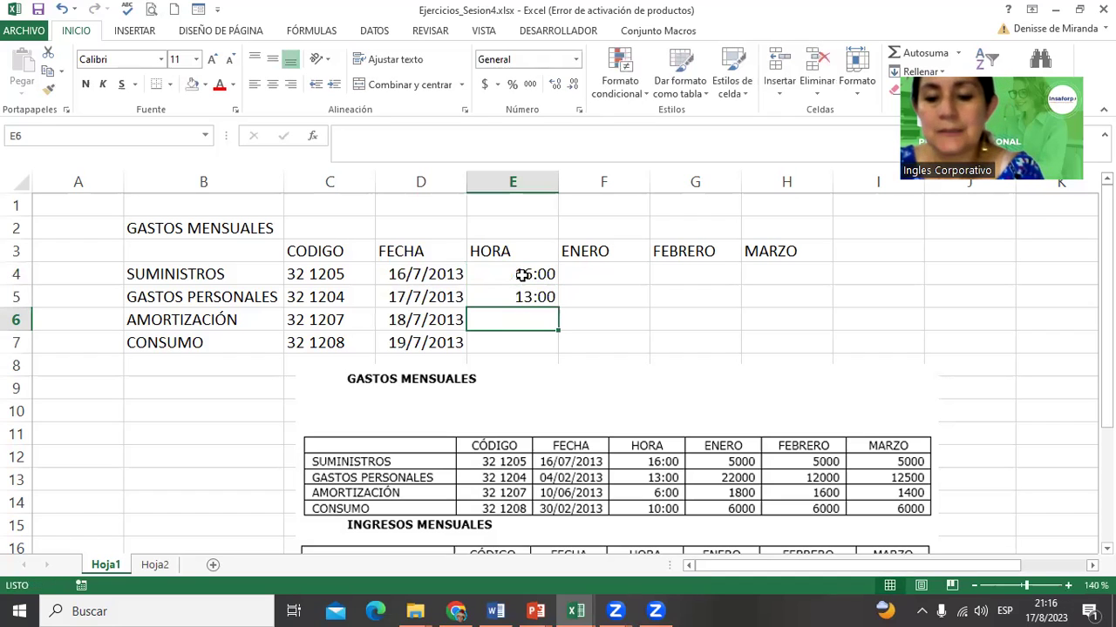
type("6:00")
key("Return")
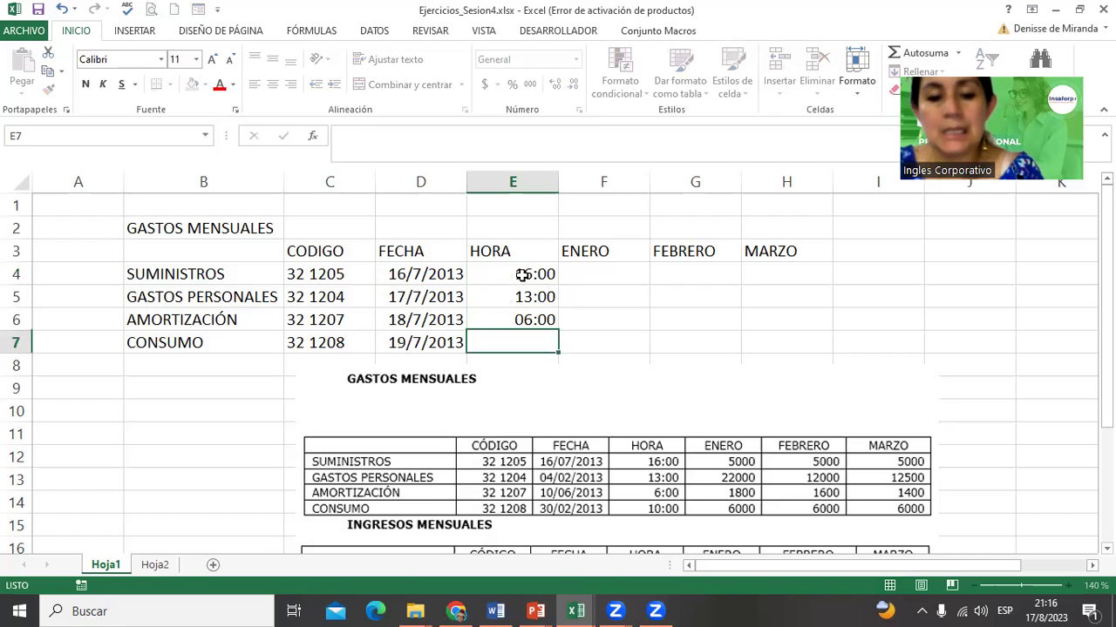
type("10:00")
key("Return")
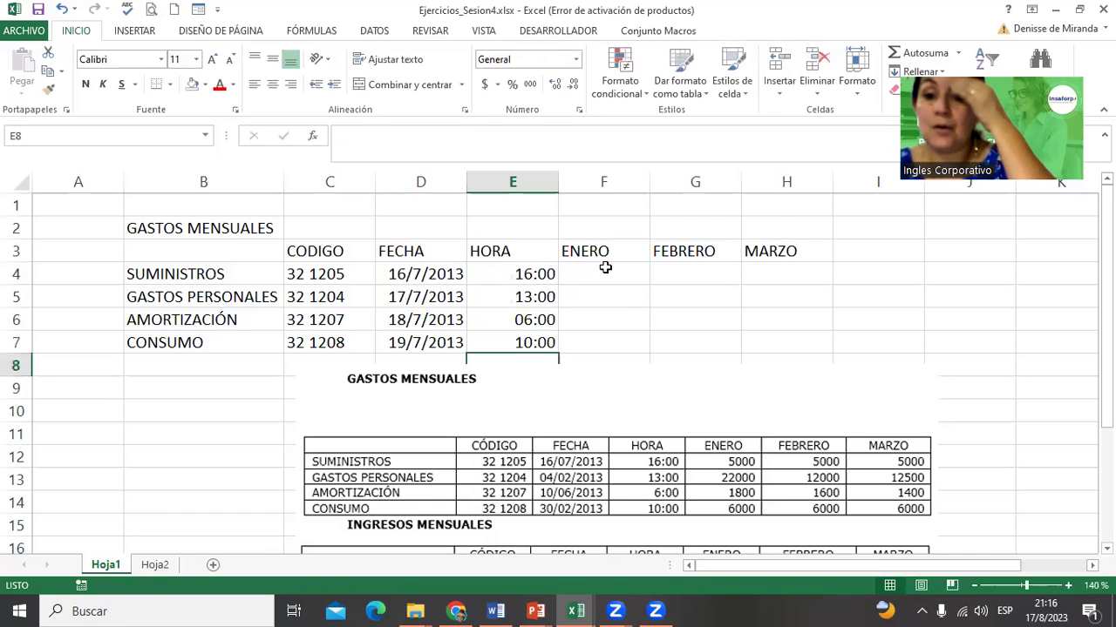
Step: Enter the ENERO amounts 5000, 22000, 1800 and 6000 in F4:F7
left_click(604, 269)
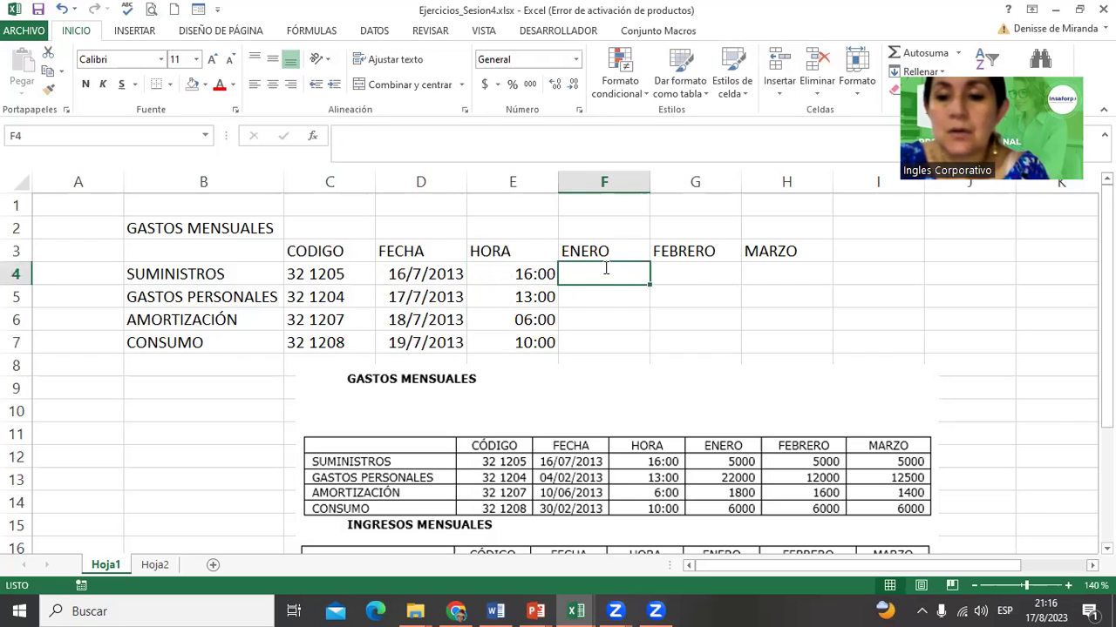
type("5000")
key("Return")
type("22")
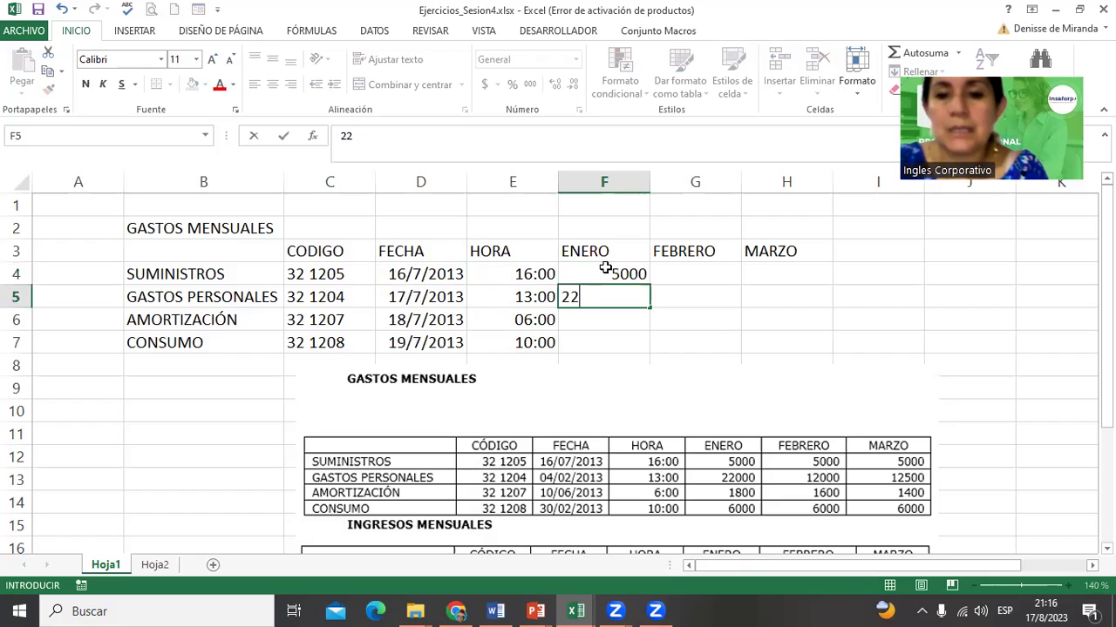
type("000")
key("Return")
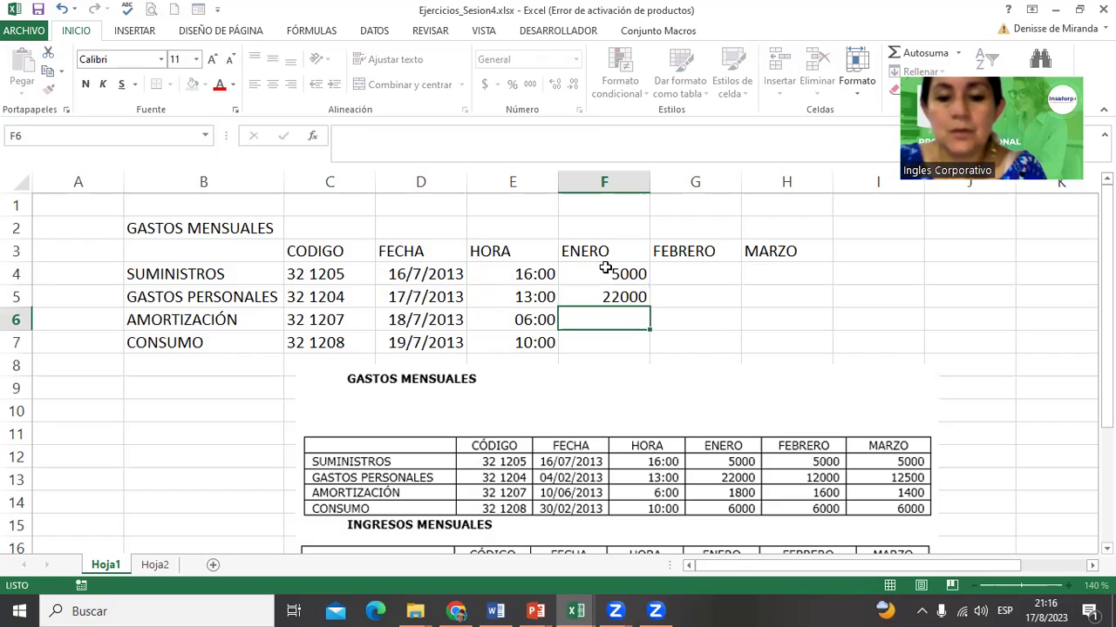
type("18")
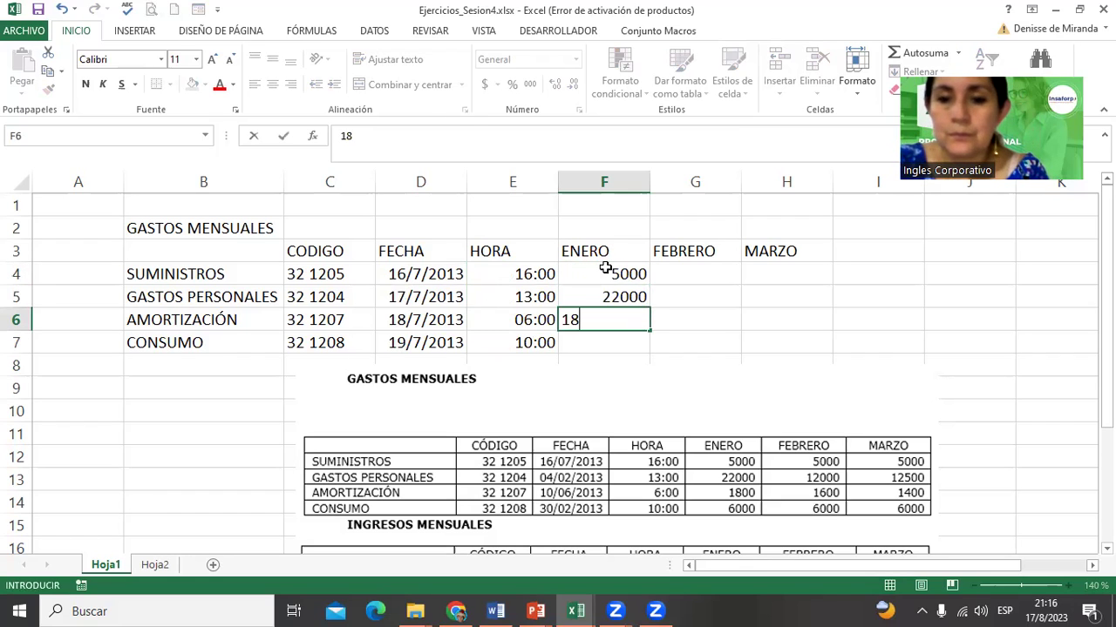
type("00")
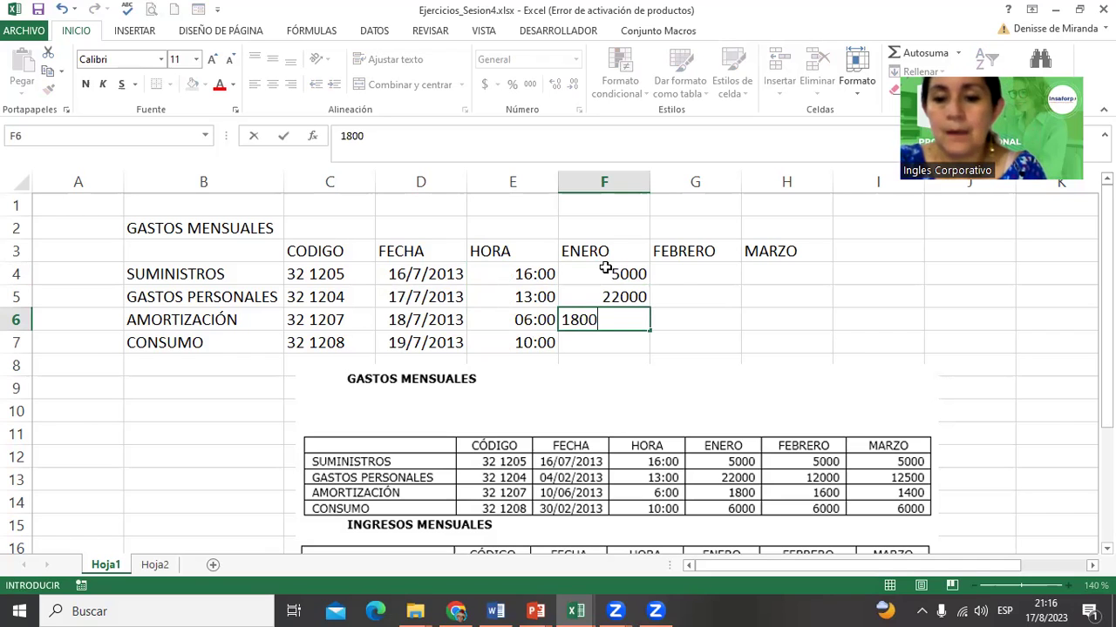
key("Return")
type("6000")
key("Return")
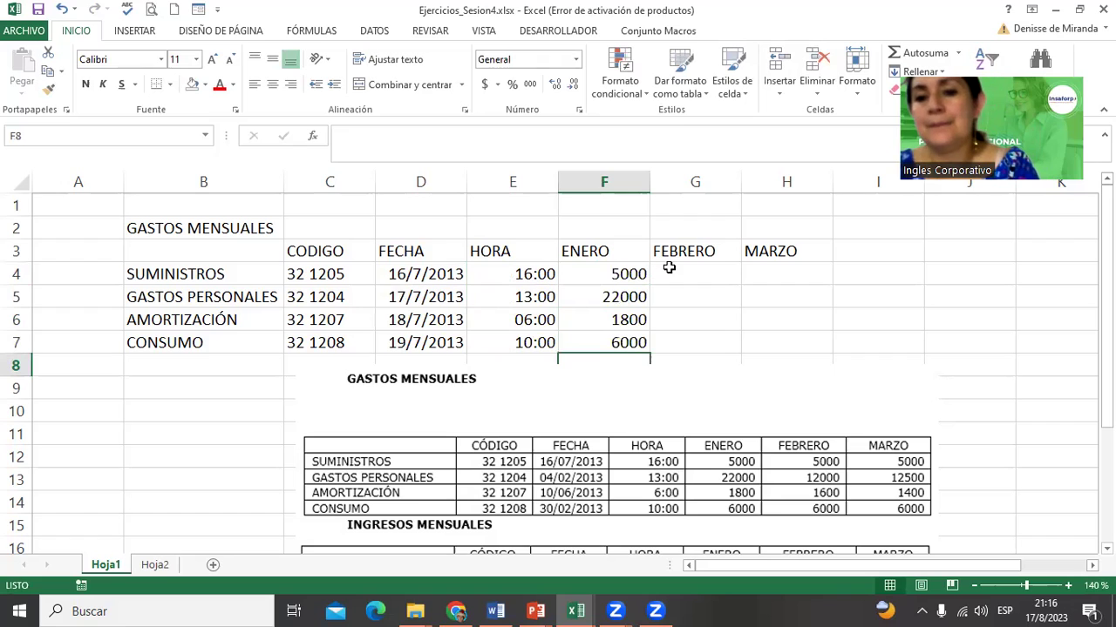
Step: Enter the FEBRERO amounts 5000, 12000, 1600 and 6000 in G4:G7
left_click(669, 270)
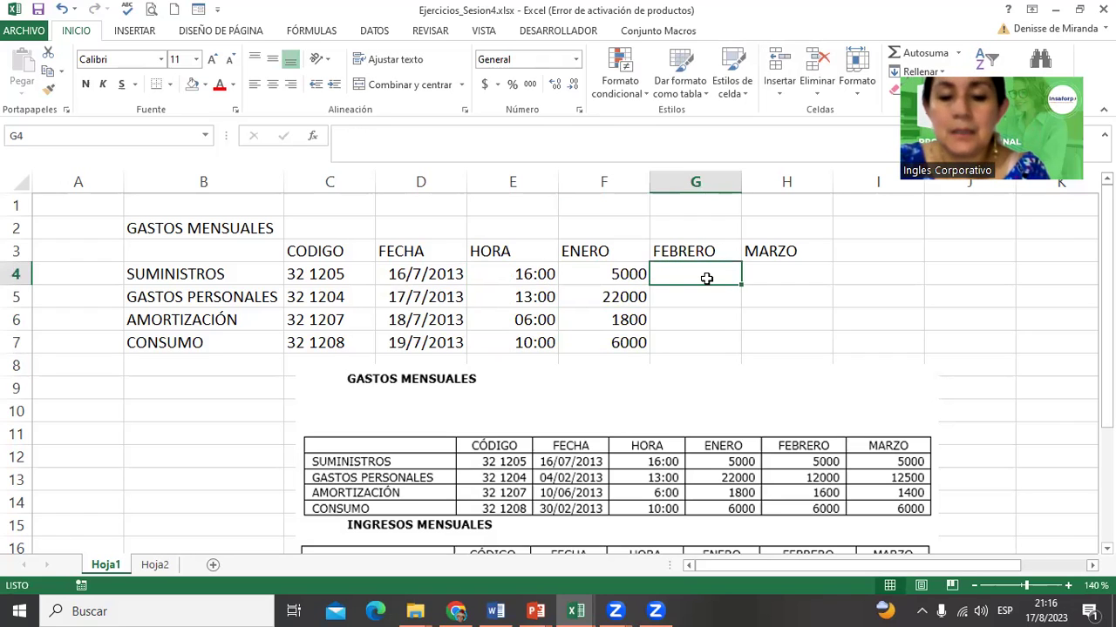
type("5000")
key("Return")
type("12")
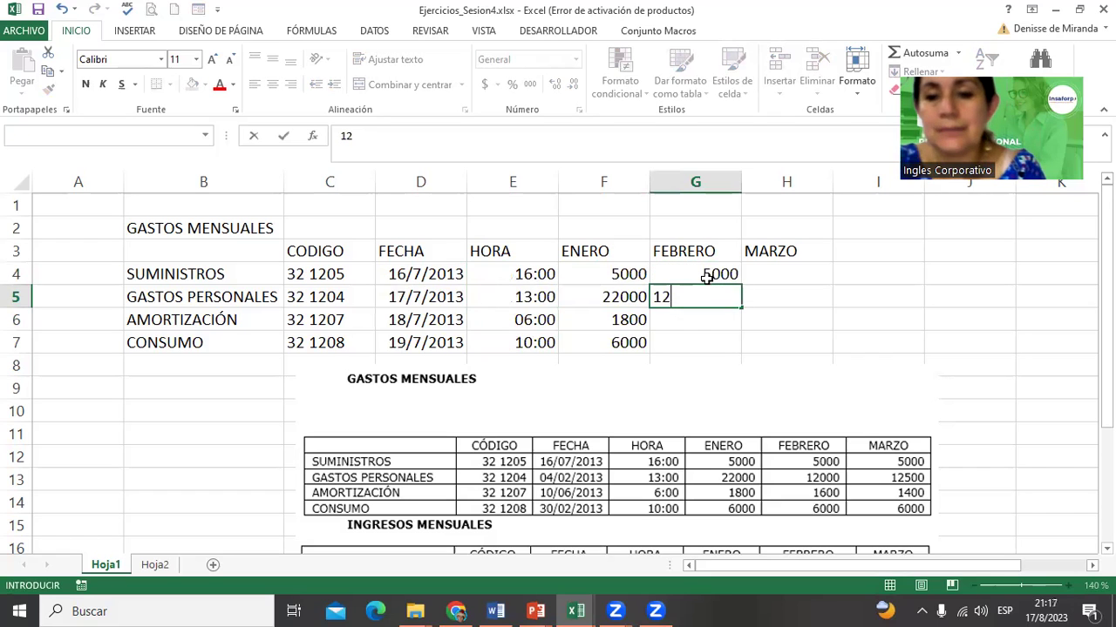
type("000")
key("Return")
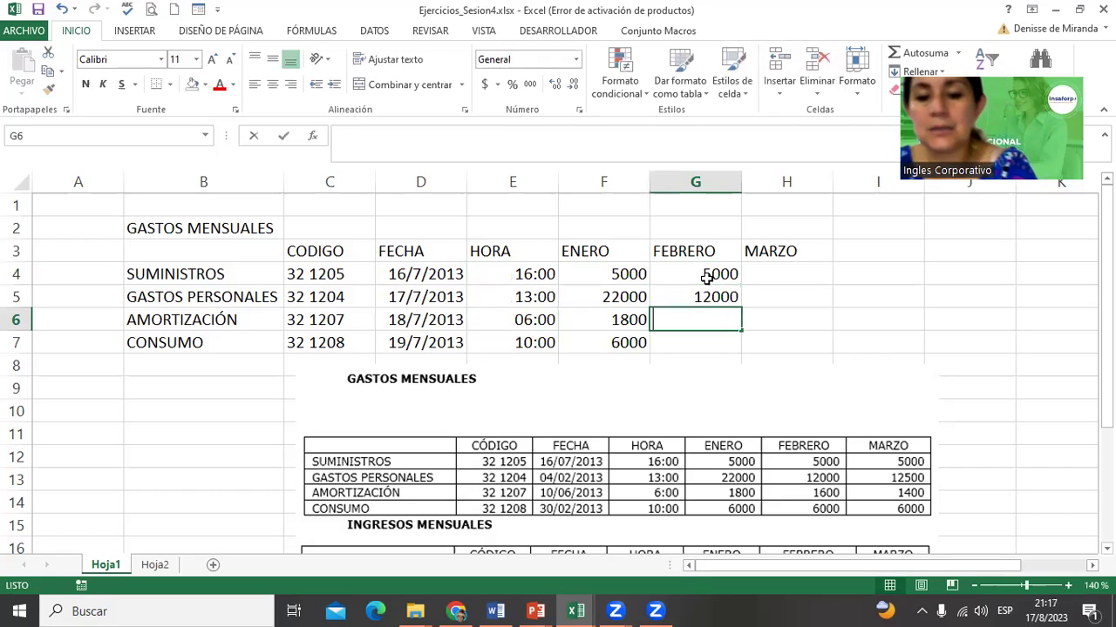
type("1600")
key("Return")
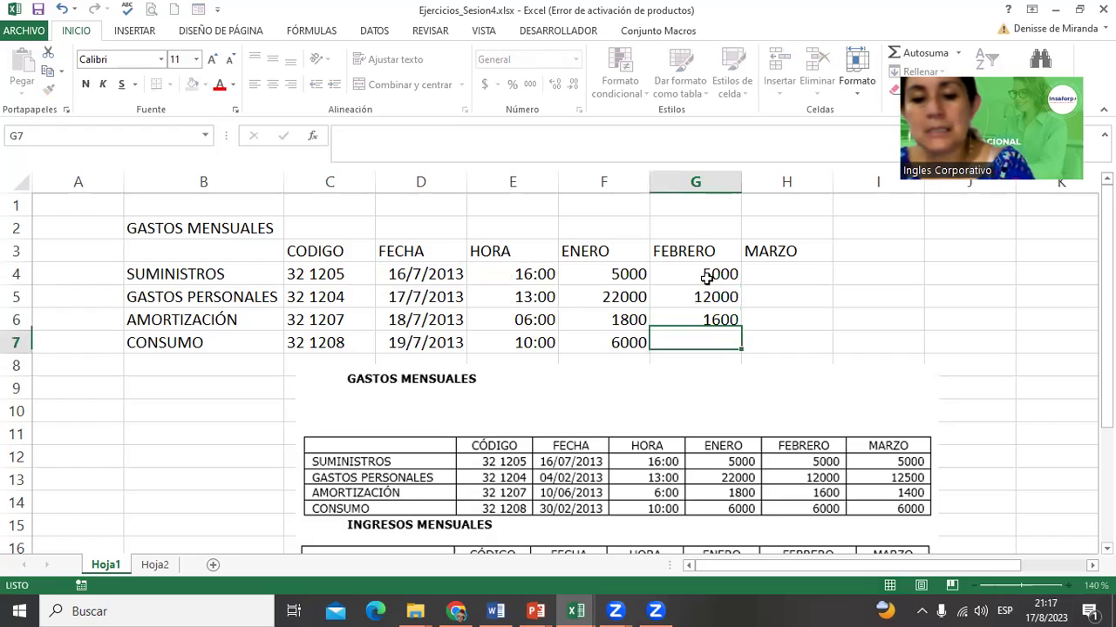
type("6000")
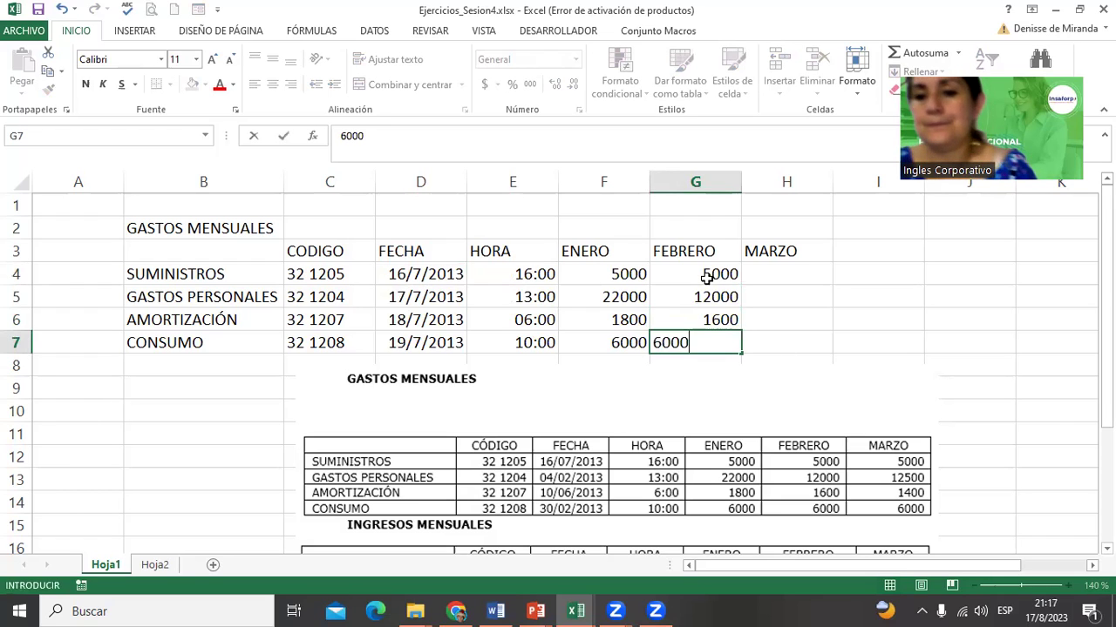
key("Return")
Step: Enter the MARZO amounts 5000, 12500, 1400 and 6000 in H4:H7
left_click(766, 275)
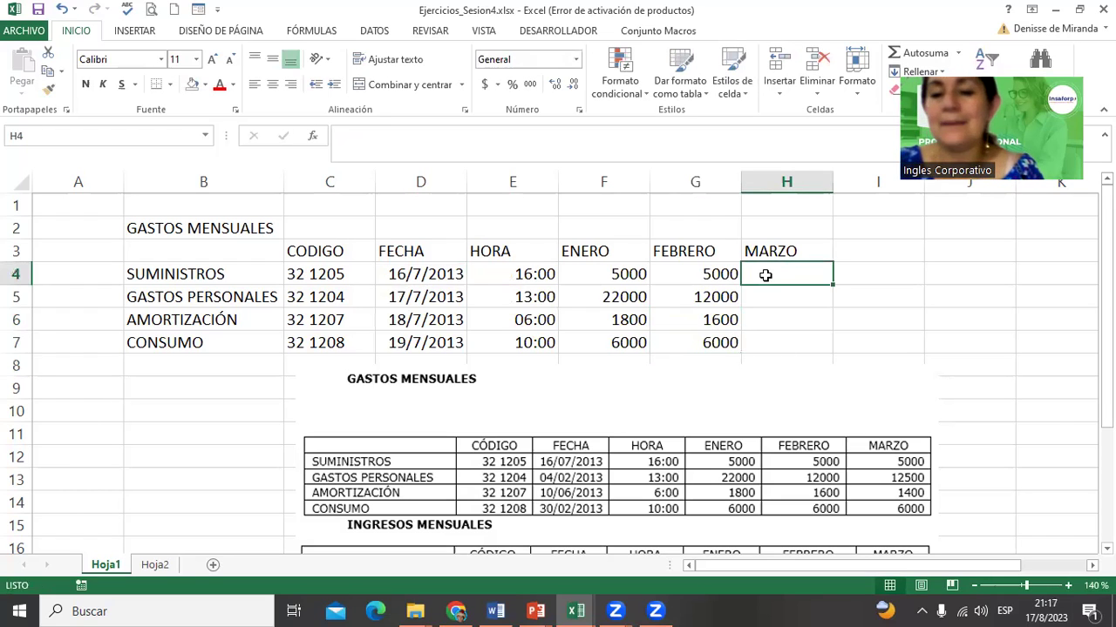
type("5000")
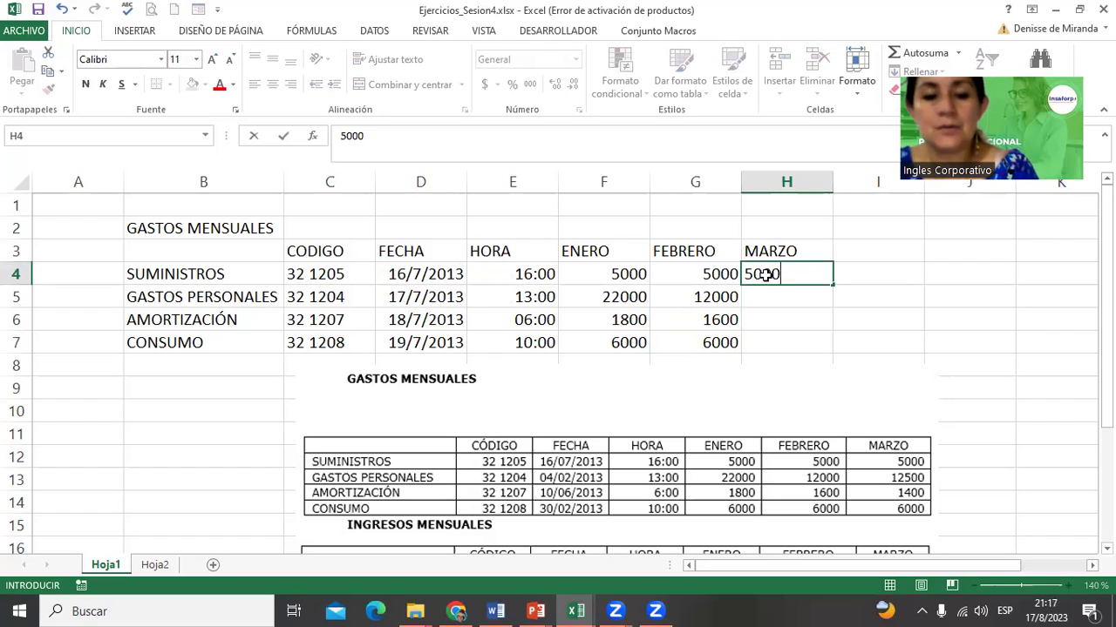
key("Return")
type("12500")
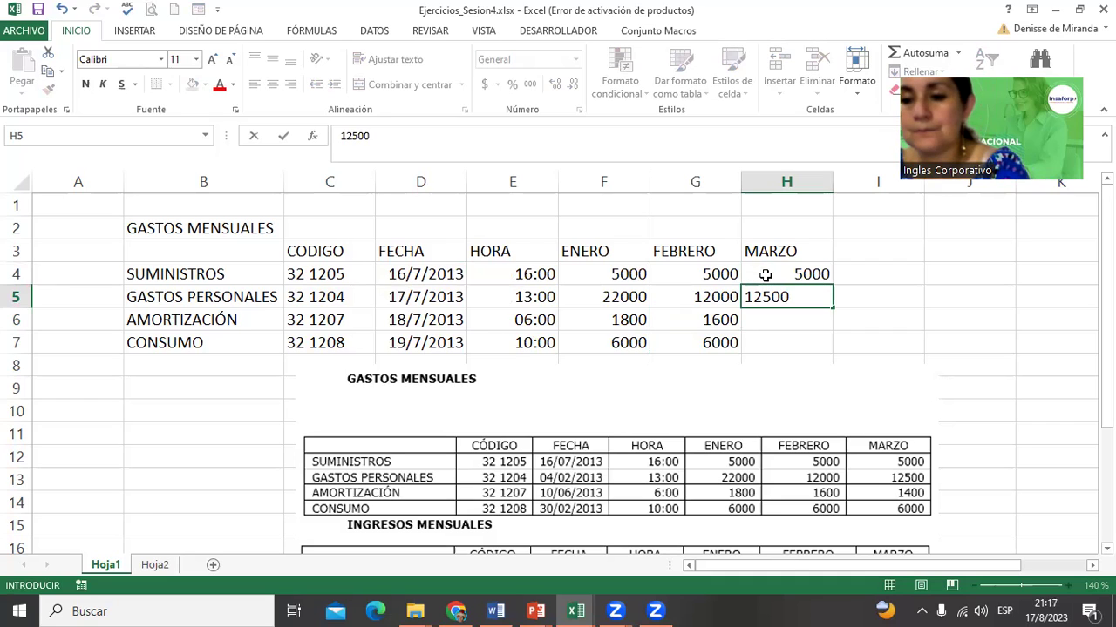
key("Return")
type("140")
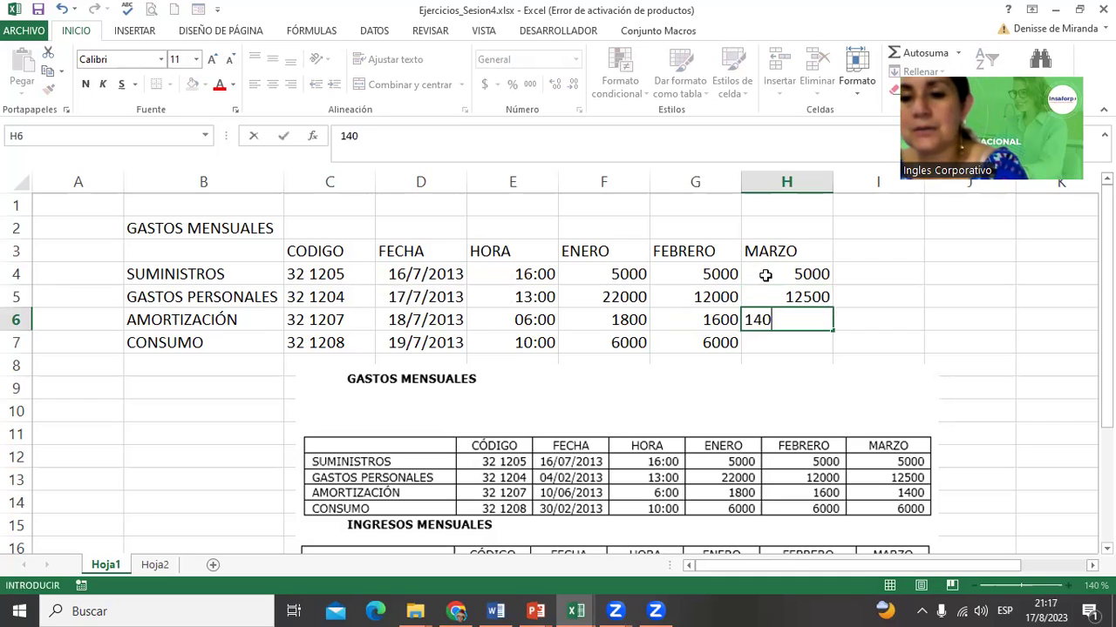
type("0")
key("Return")
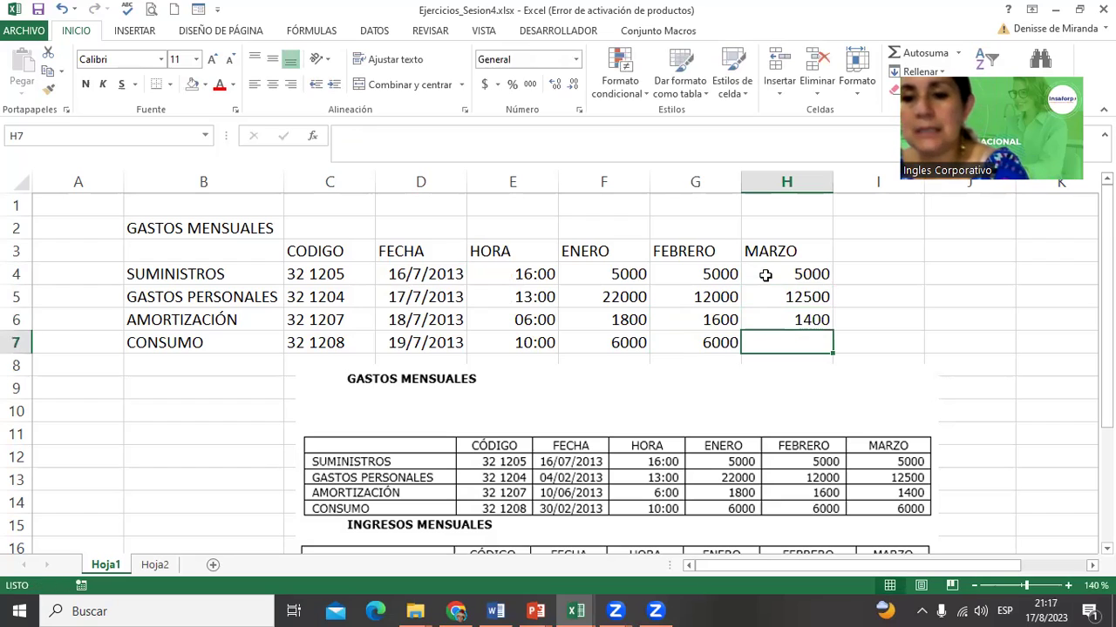
type("6000")
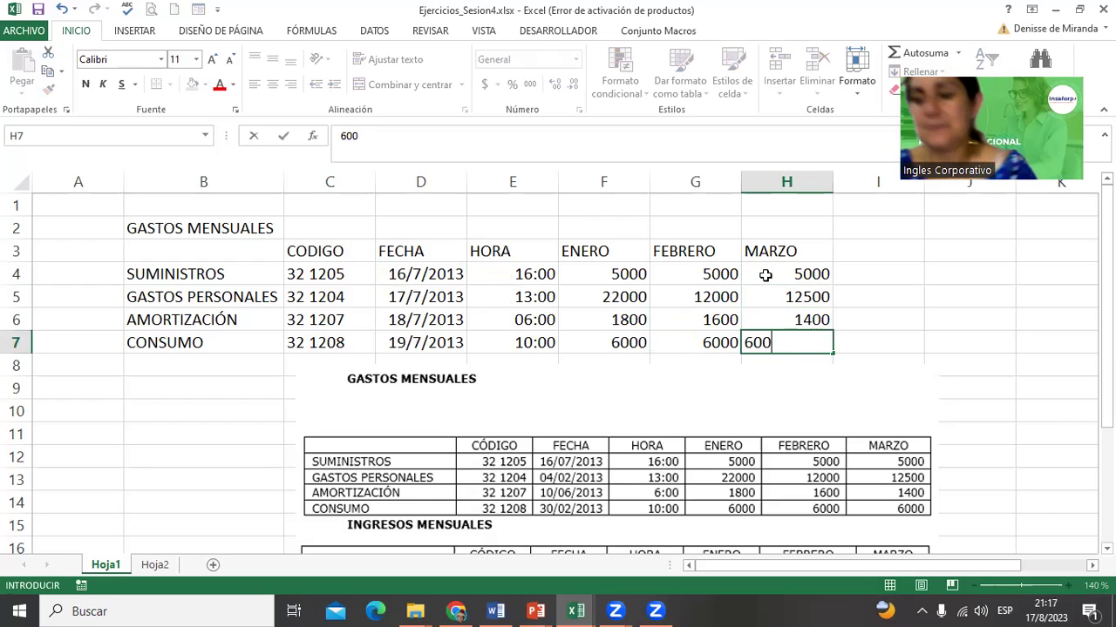
key("Return")
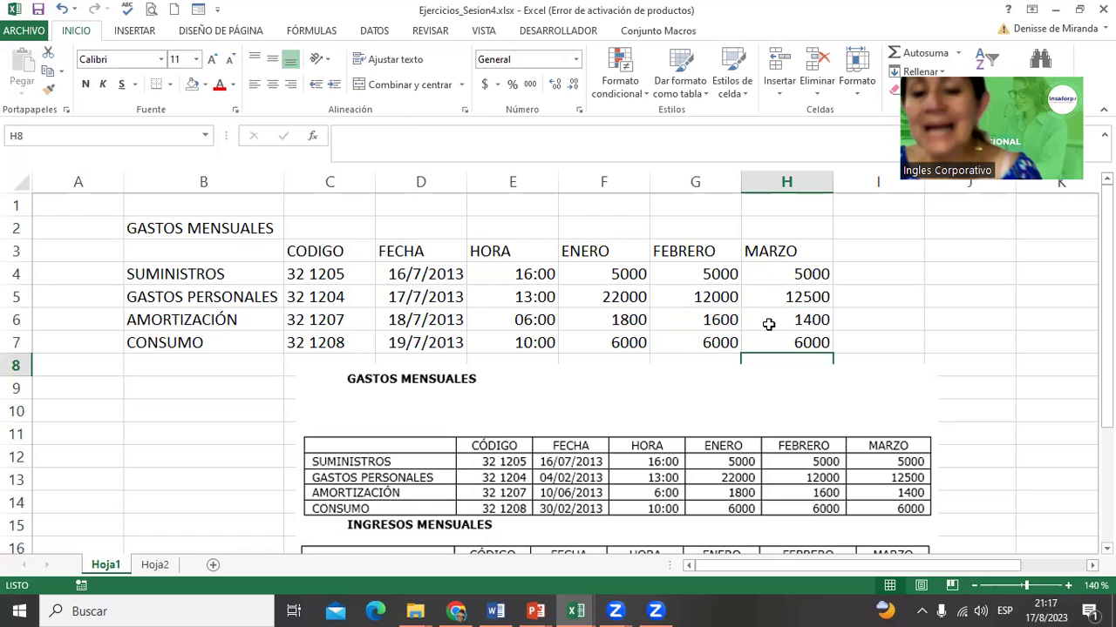
Step: Give the F4:H7 amounts accounting $ format and widen columns F–H to fit them
mouse_move(610, 277)
left_mouse_down()
mouse_move(617, 329)
mouse_move(750, 348)
left_mouse_up()
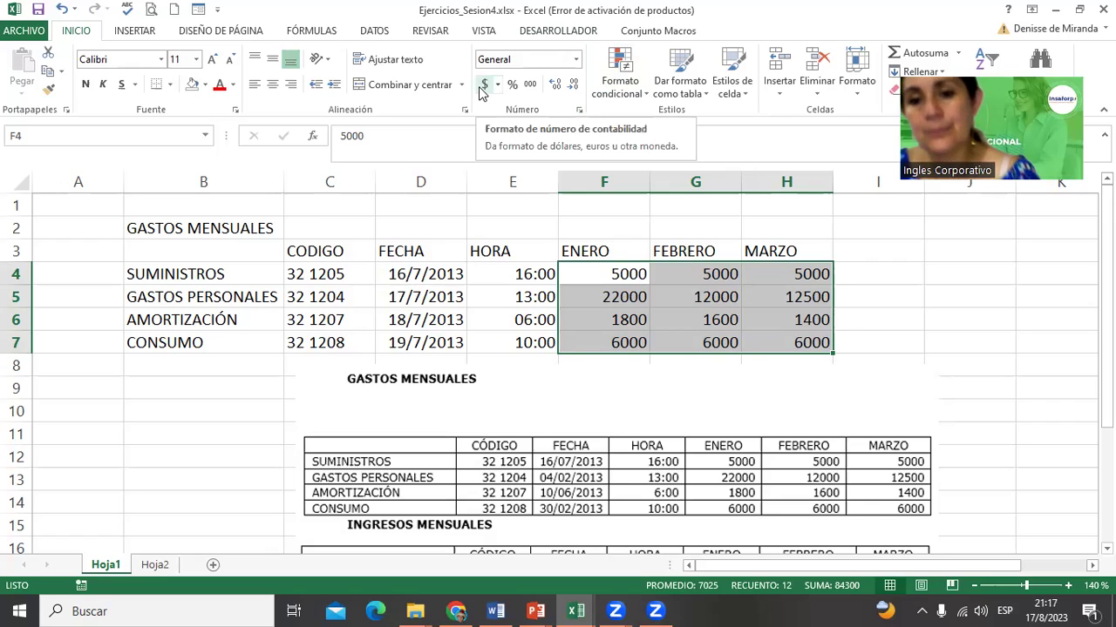
left_click(481, 93)
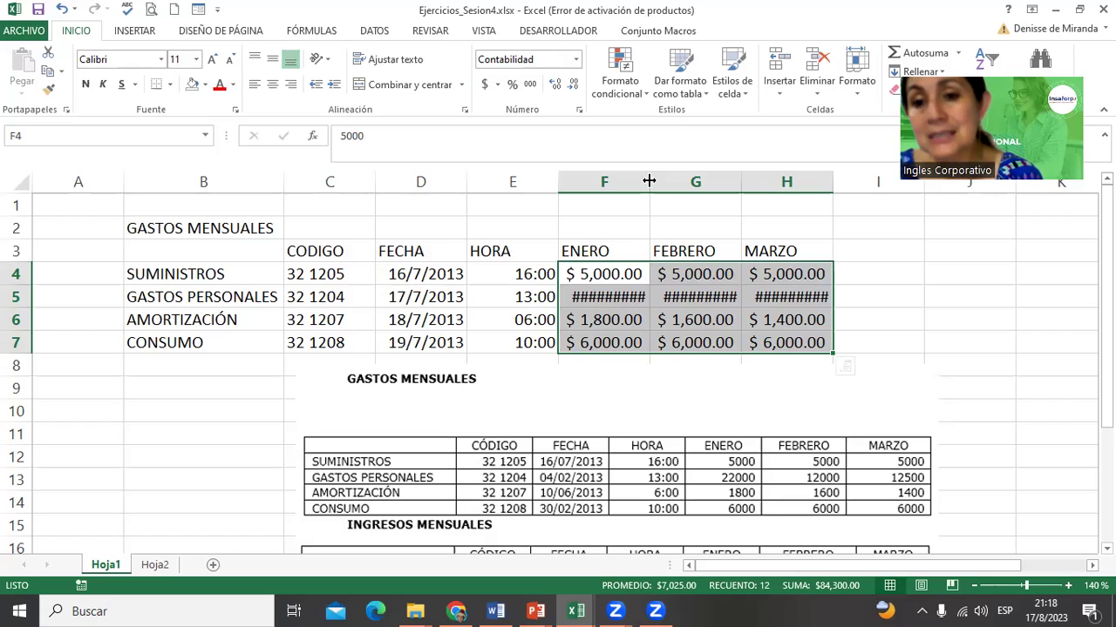
left_click_drag(650, 176, 677, 175)
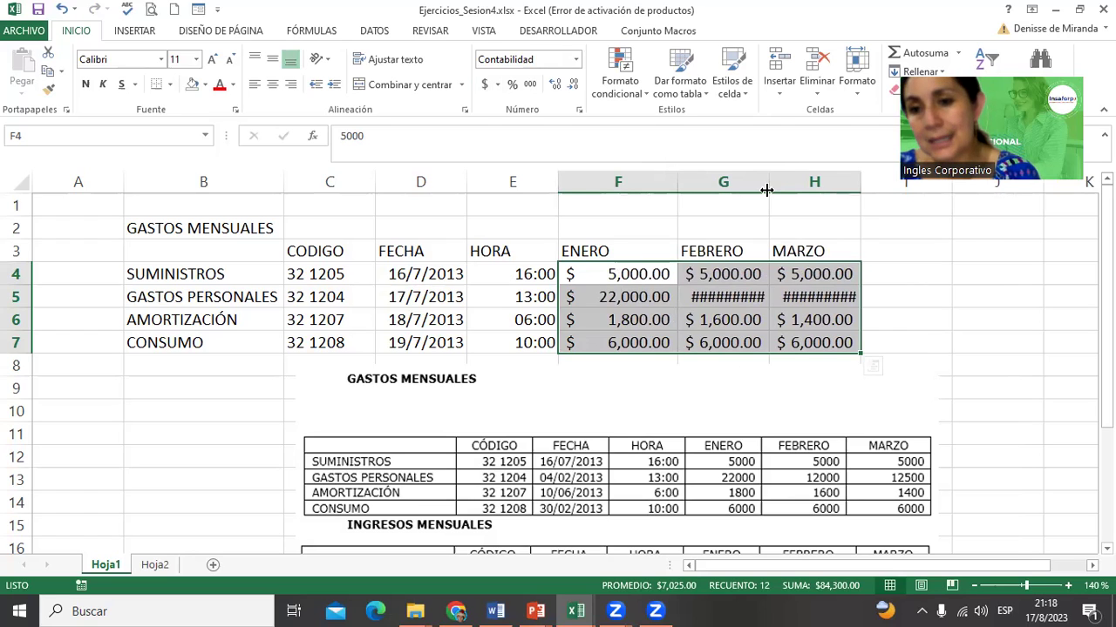
left_click_drag(769, 185, 793, 182)
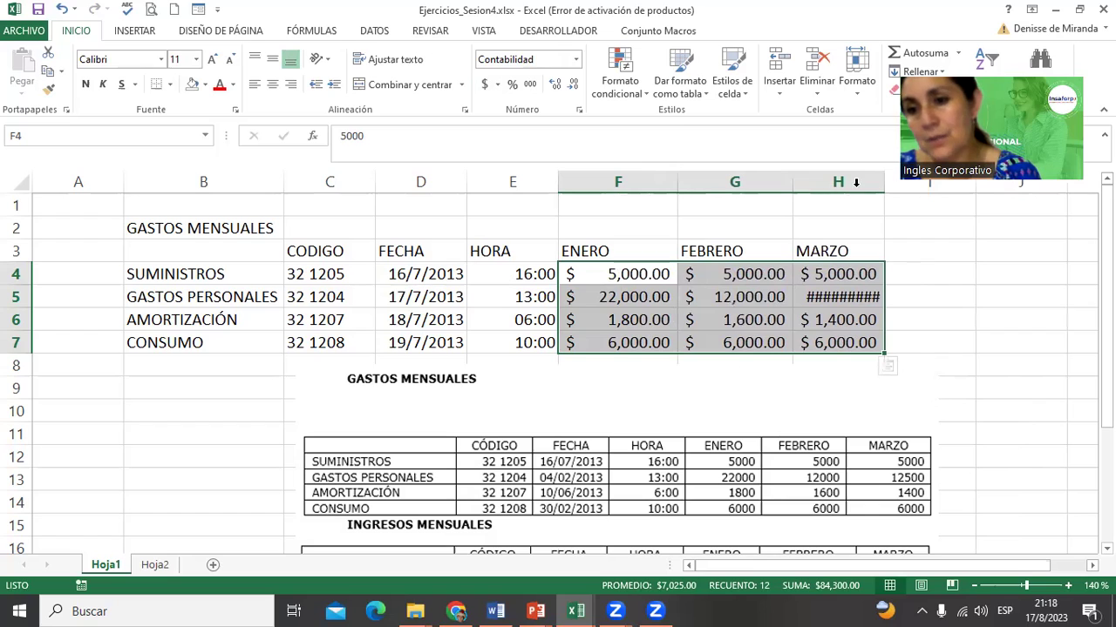
left_click_drag(883, 186, 900, 185)
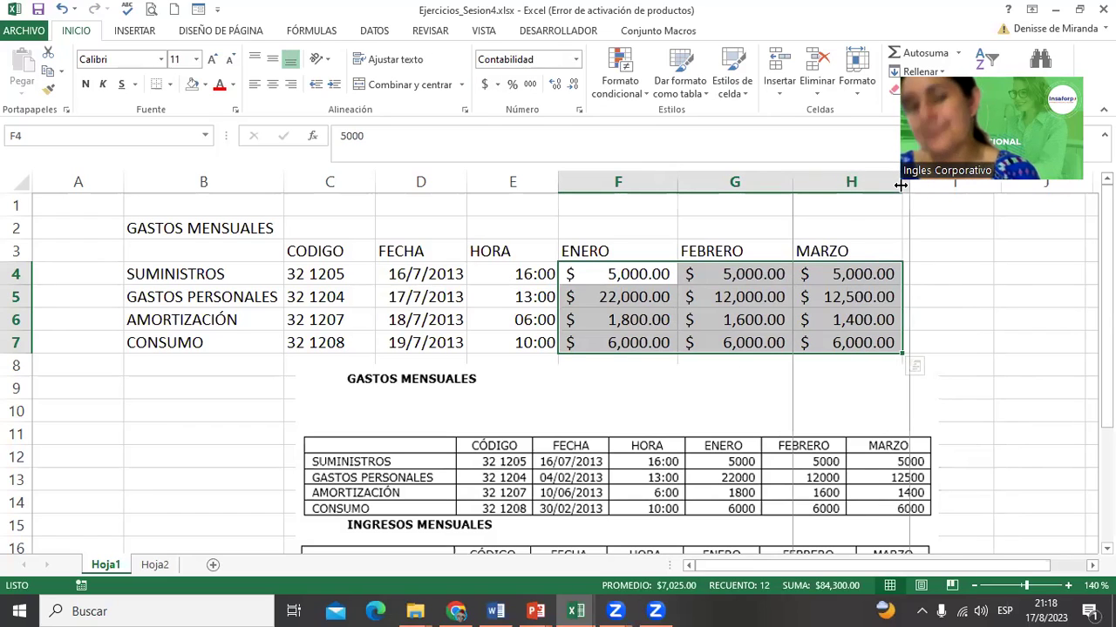
double_click(900, 186)
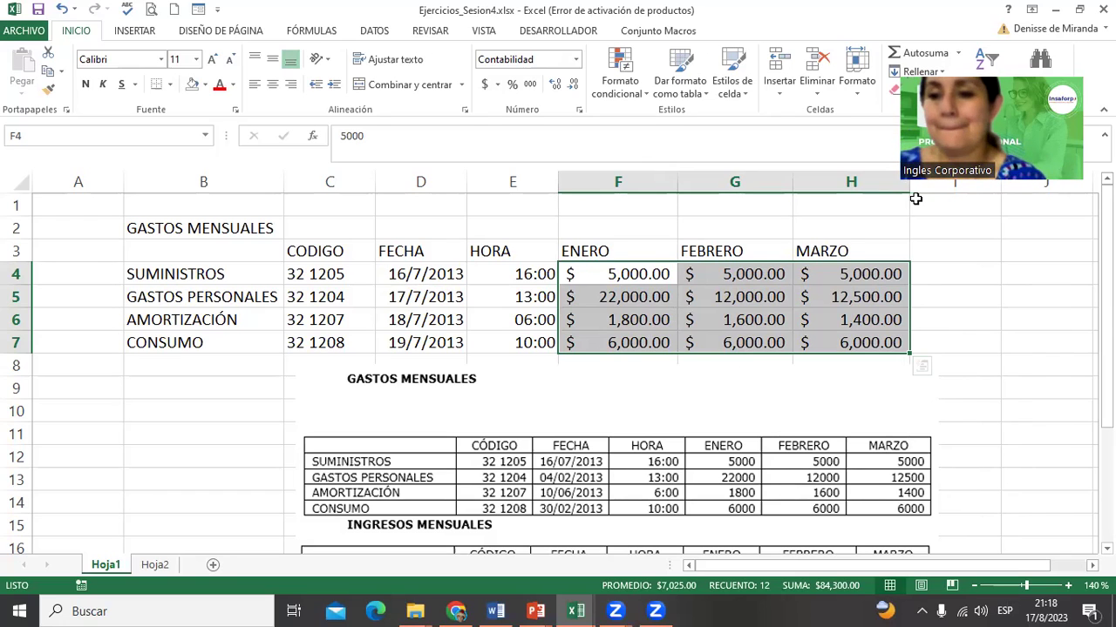
left_click(963, 318)
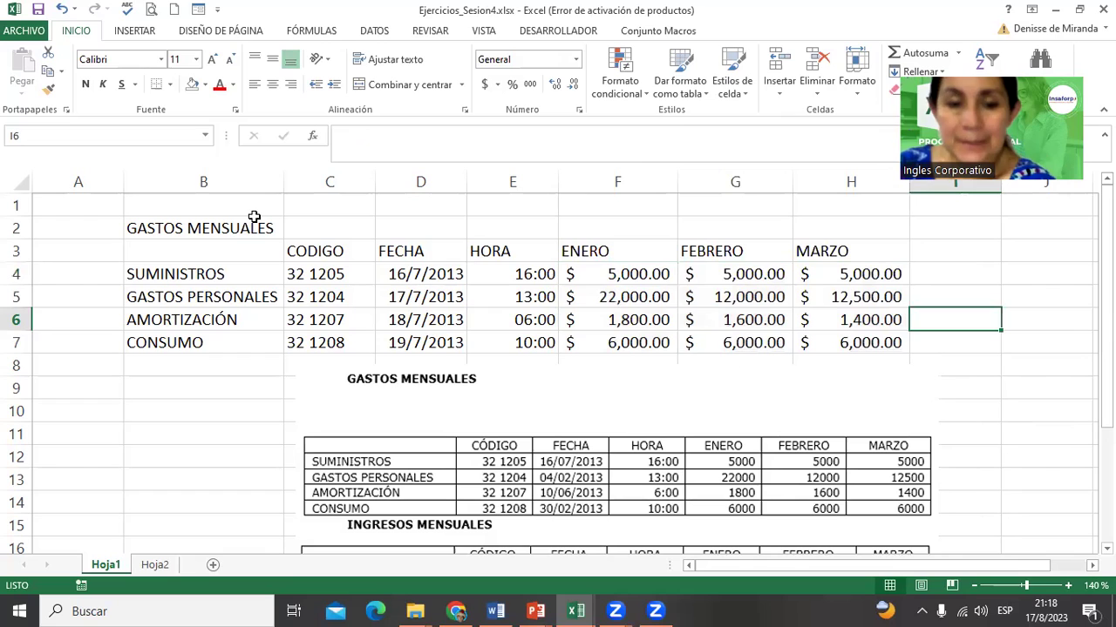
Step: Merge and centre the GASTOS MENSUALES title across B2:H2
left_click(211, 225)
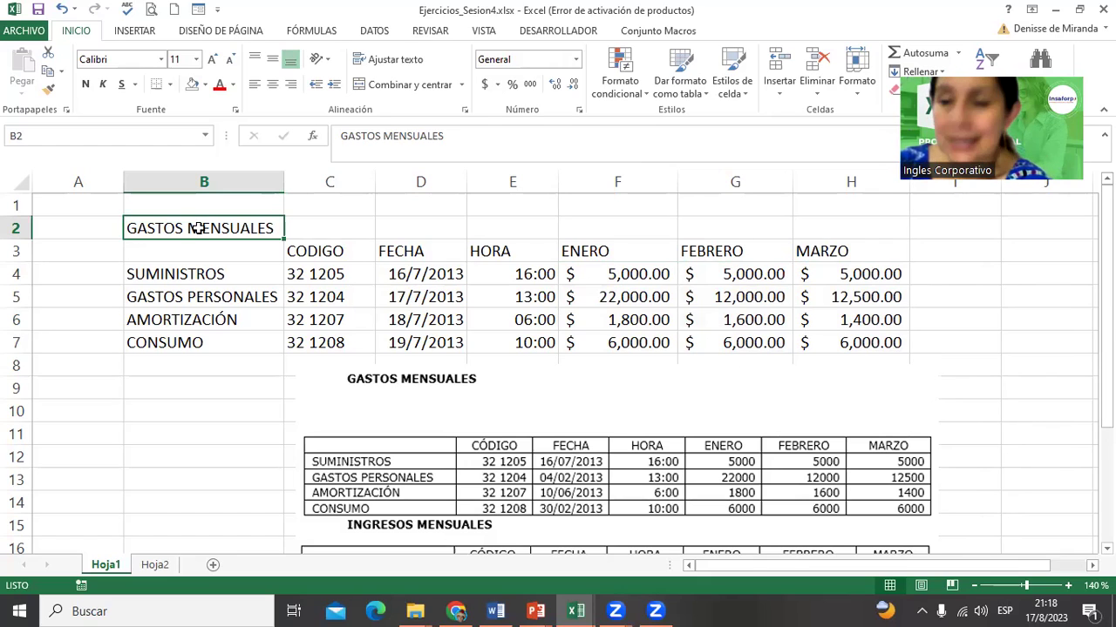
left_click_drag(199, 228, 796, 227)
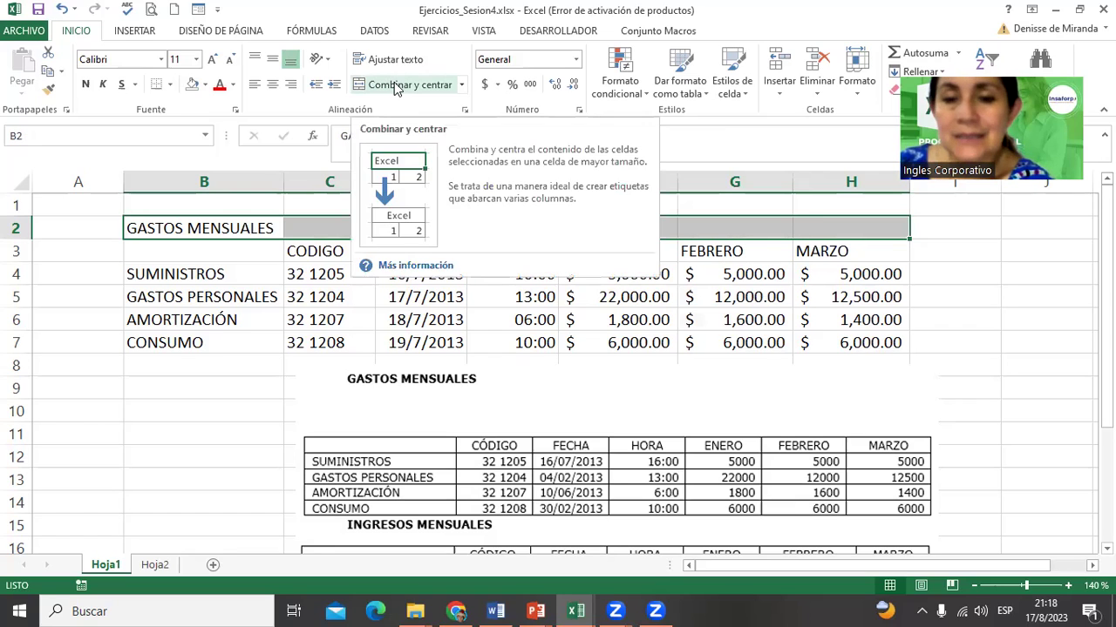
left_click(397, 87)
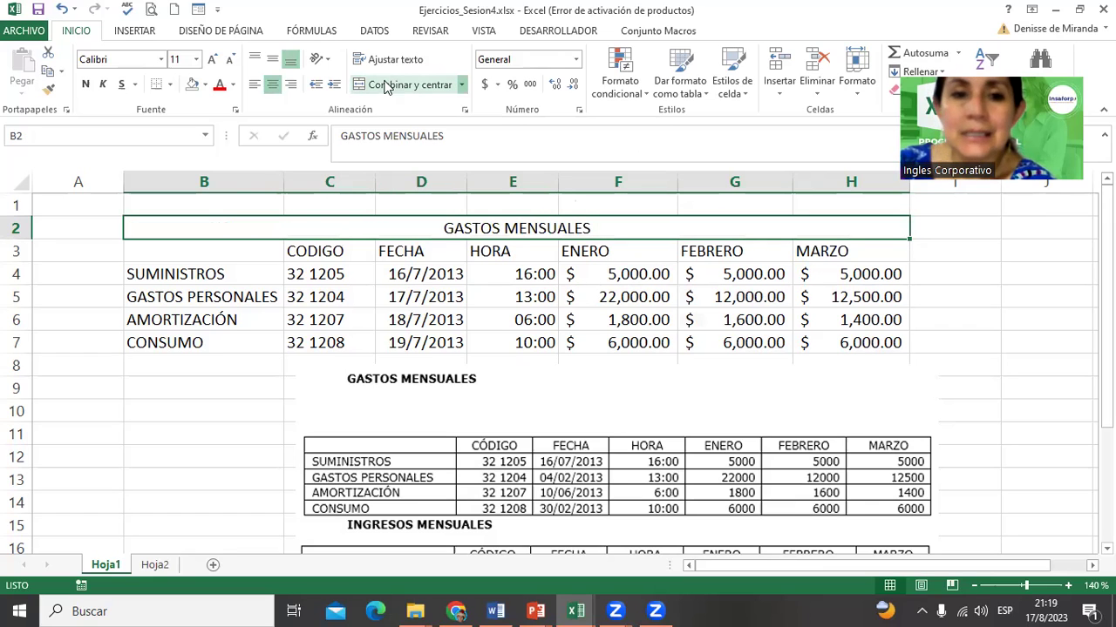
Step: Set the title to 20-point Adobe Gothic Std B
left_click(216, 61)
left_click(216, 61)
left_click(217, 61)
left_click(216, 61)
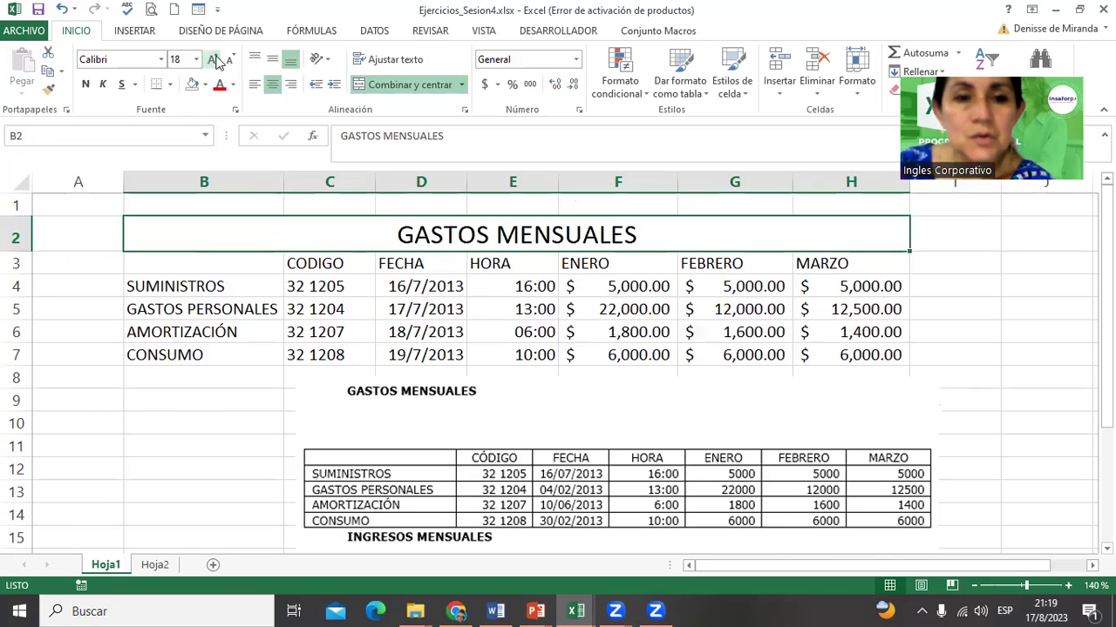
left_click(216, 61)
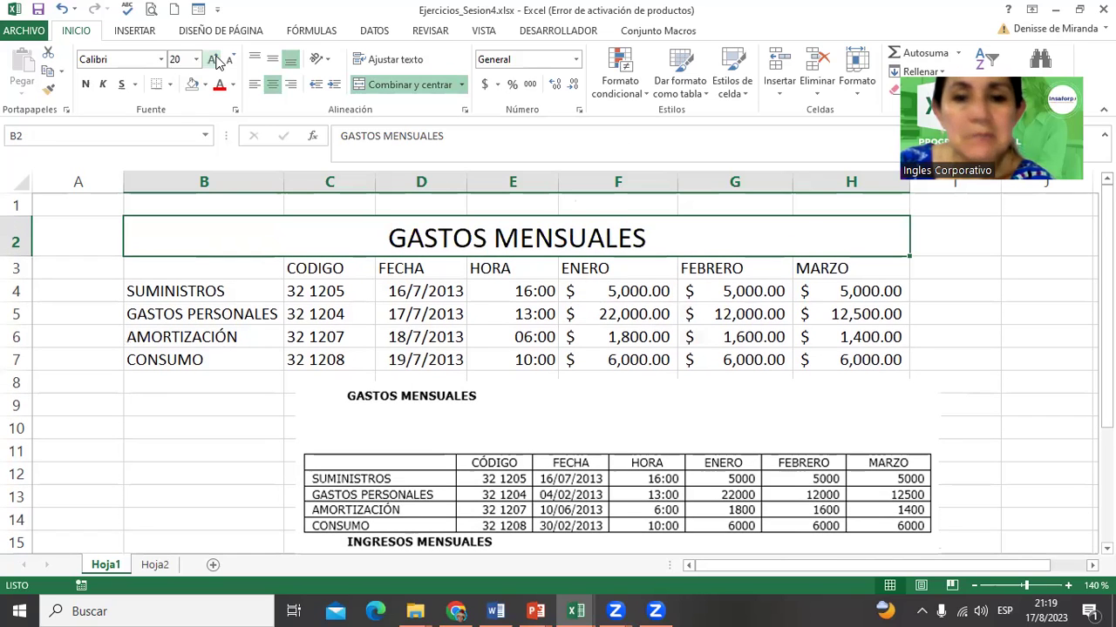
left_click(160, 59)
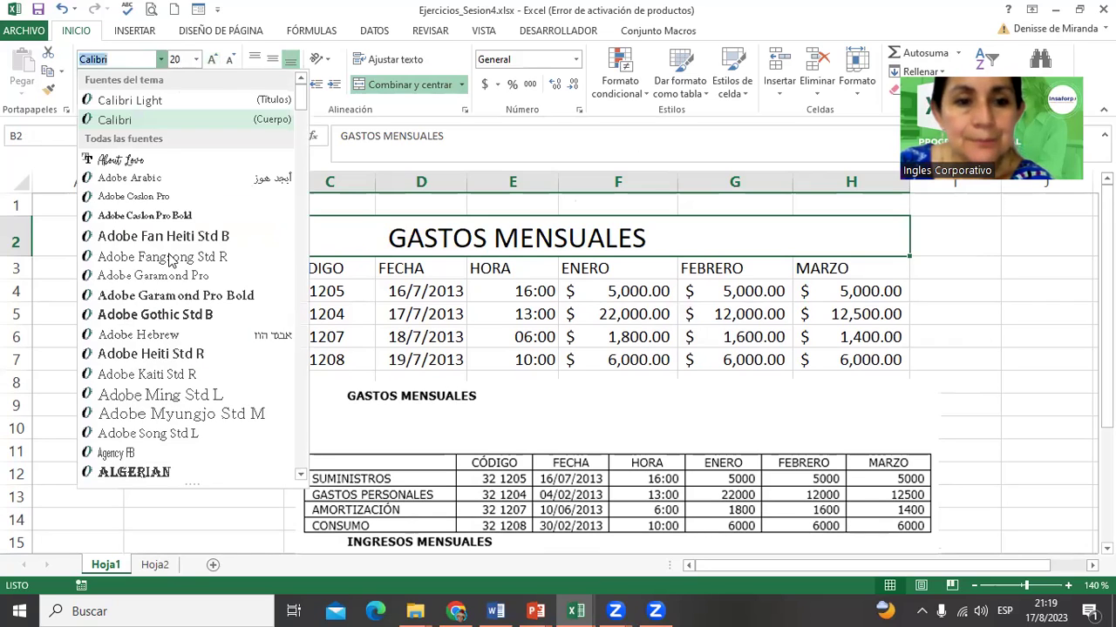
left_click(162, 315)
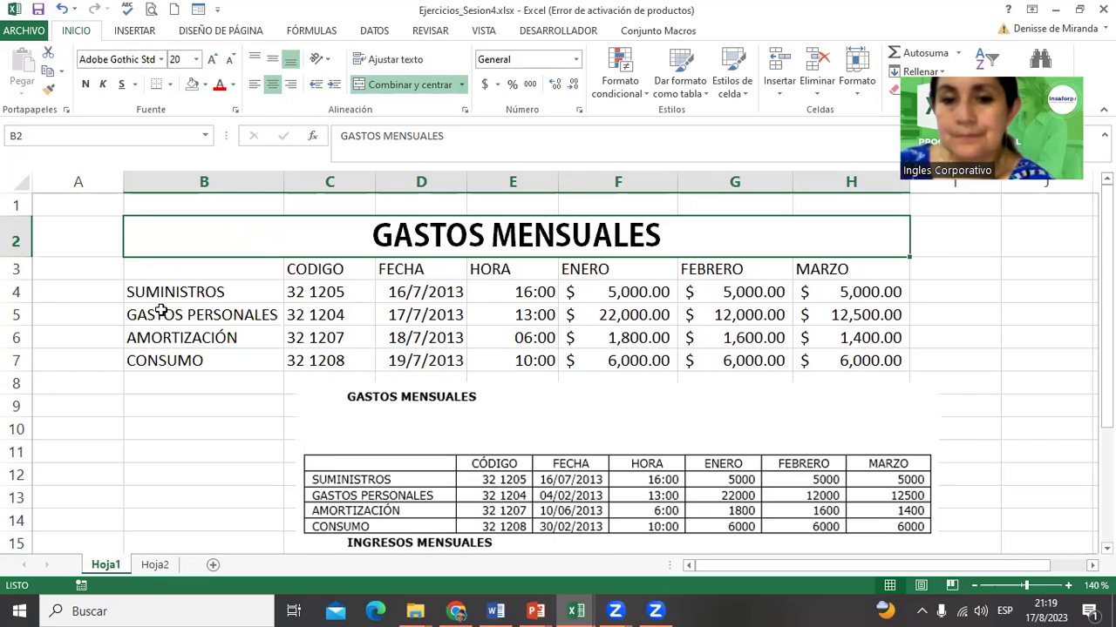
Step: Make the CODIGO through MARZO headers in C3:H3 bold, 14-point and blue
left_click_drag(315, 268, 812, 269)
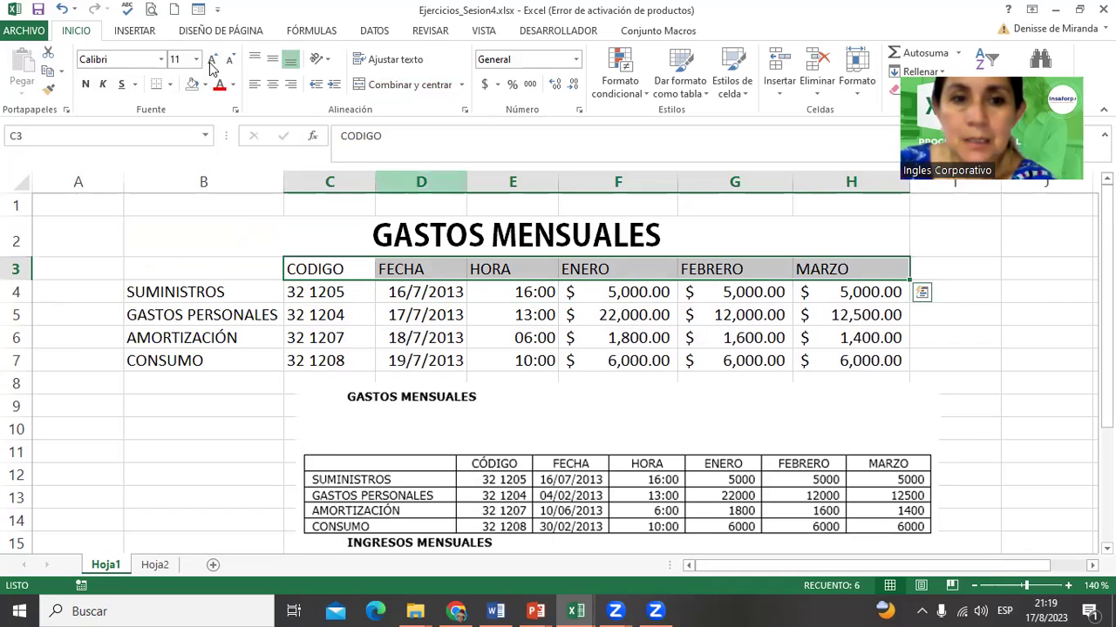
left_click(211, 63)
left_click(211, 62)
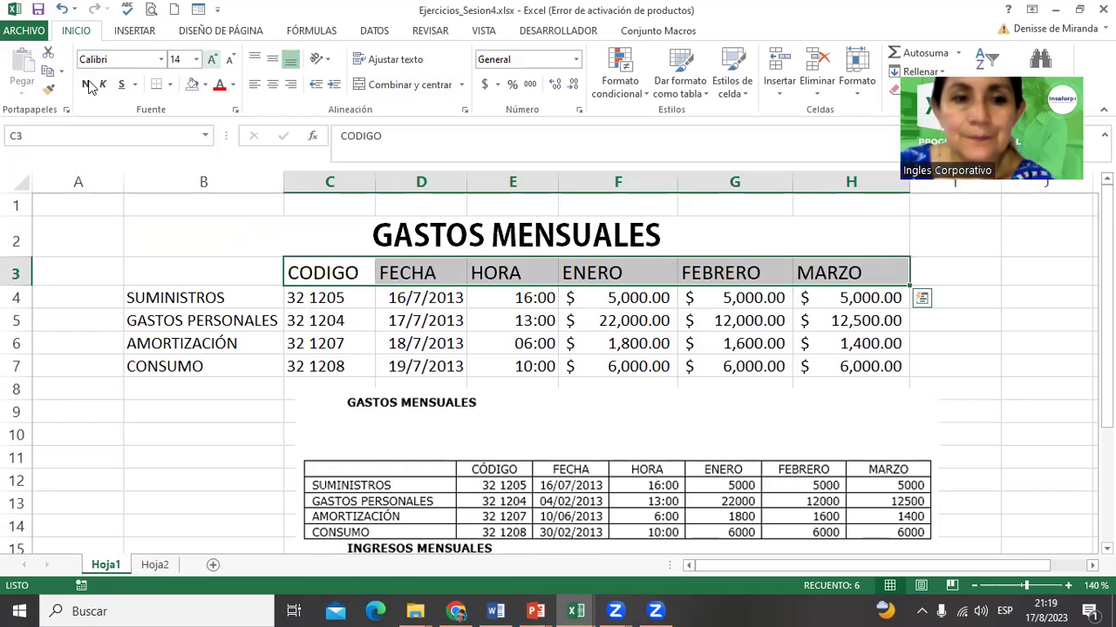
left_click(87, 85)
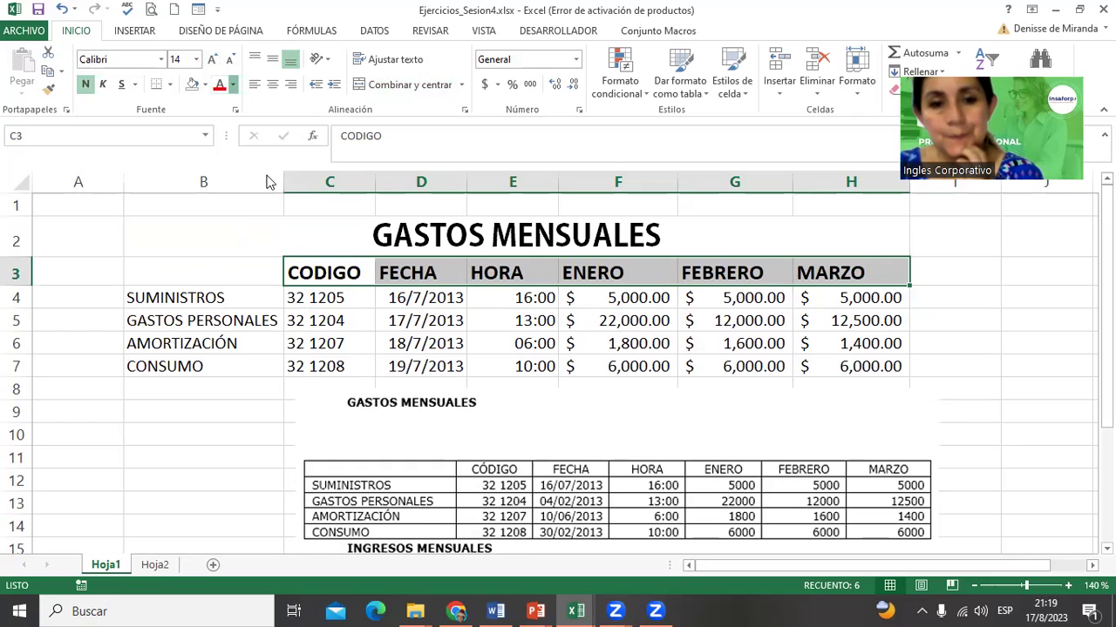
left_click(232, 85)
left_click(317, 233)
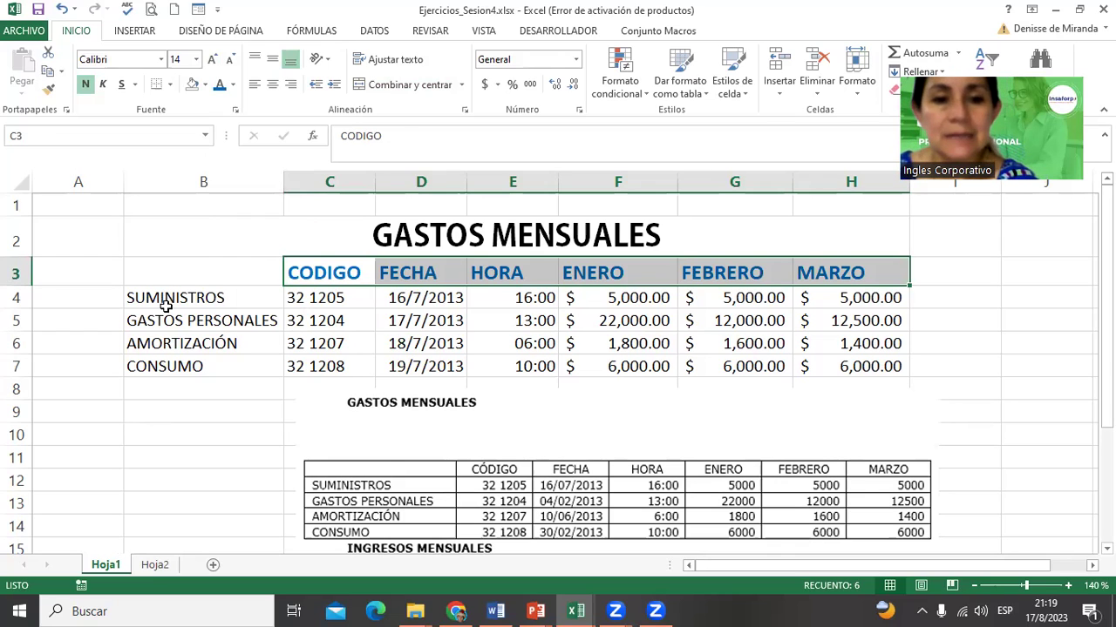
Step: Make the B4:B7 labels bold, larger Adobe Gothic Std B and widen column B
left_click_drag(165, 305, 163, 364)
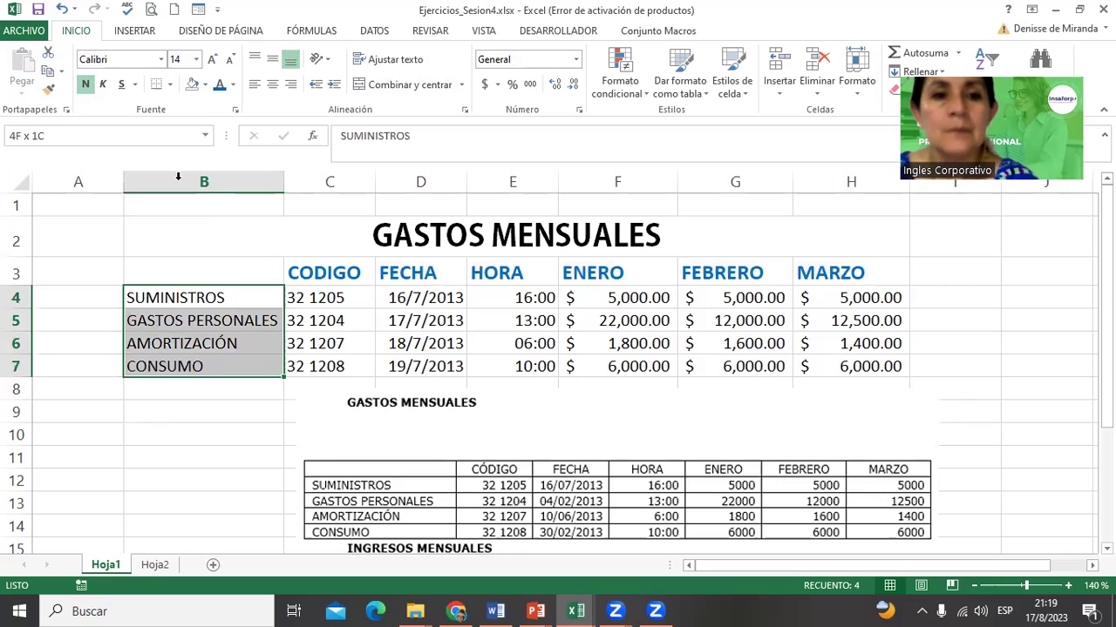
left_click(213, 60)
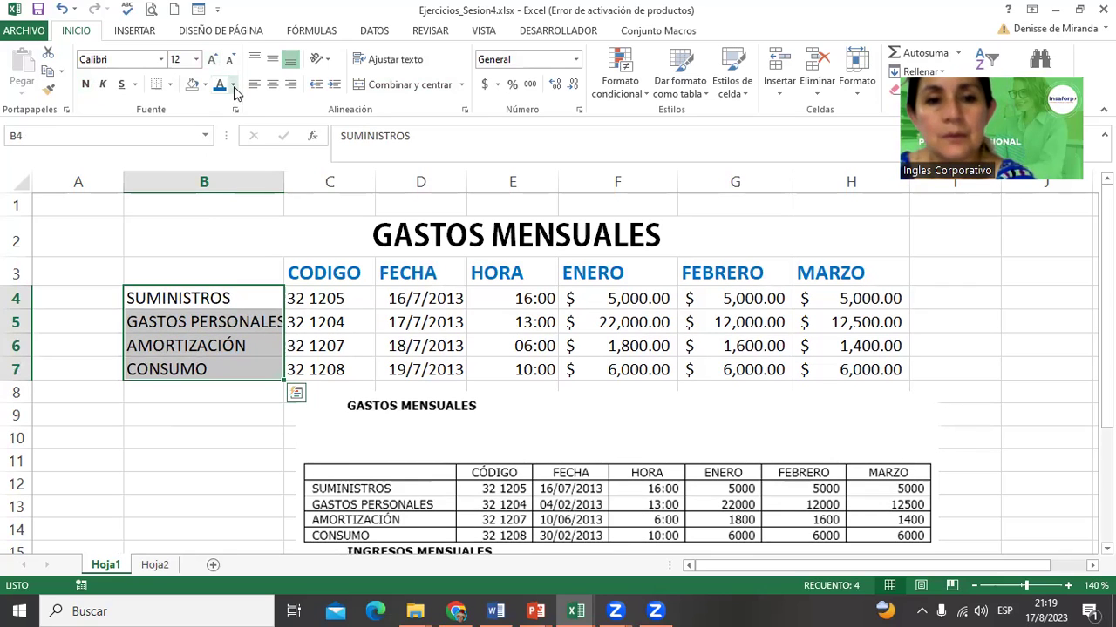
left_click(234, 85)
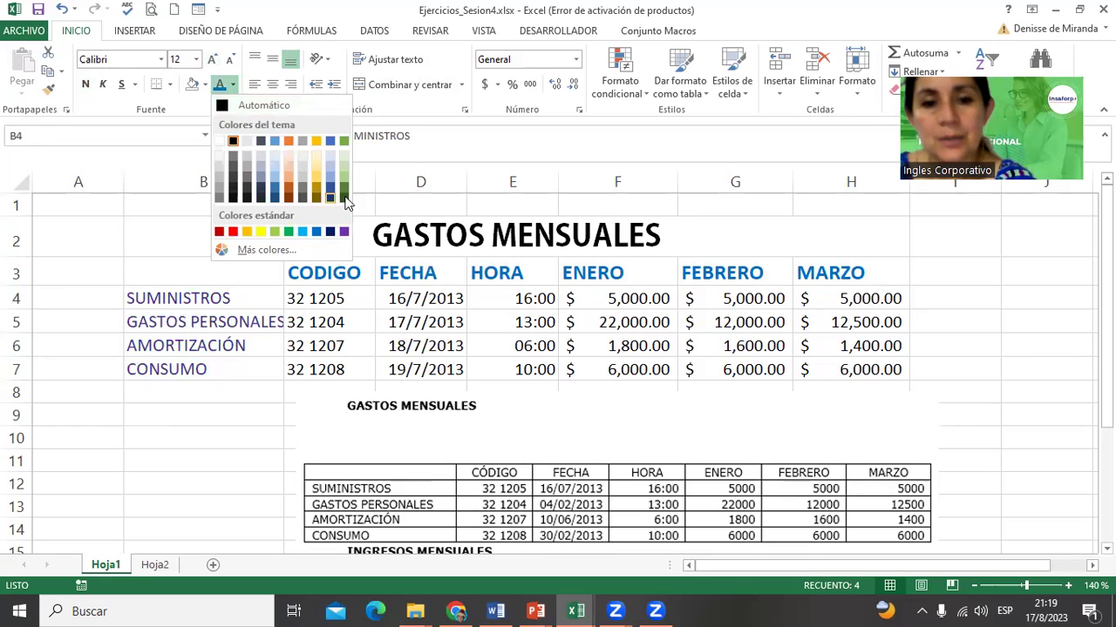
key("Escape")
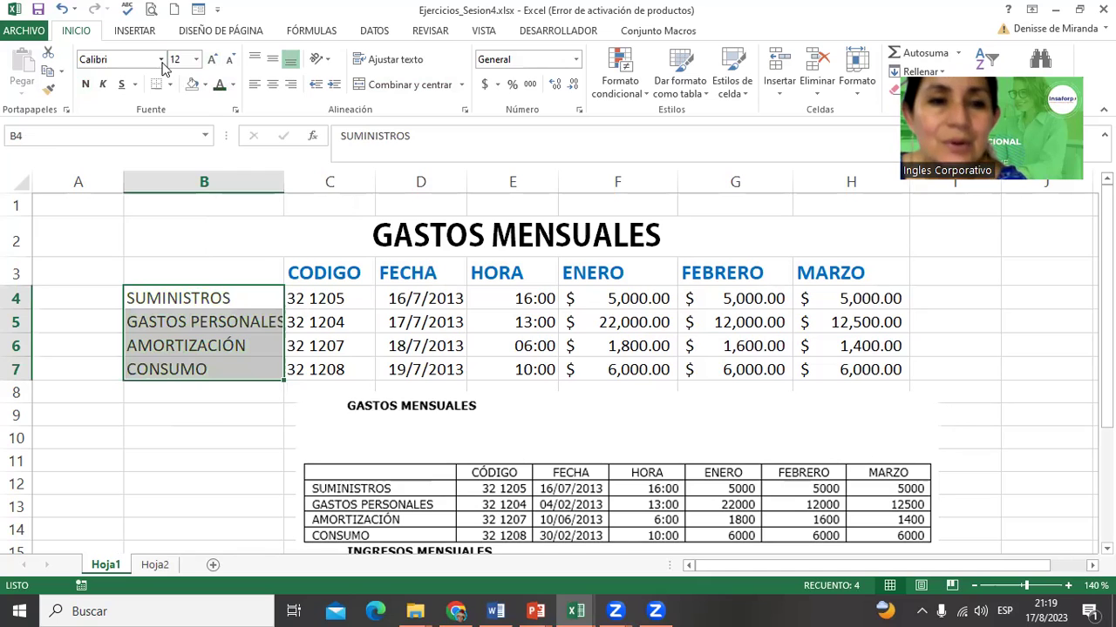
left_click(161, 60)
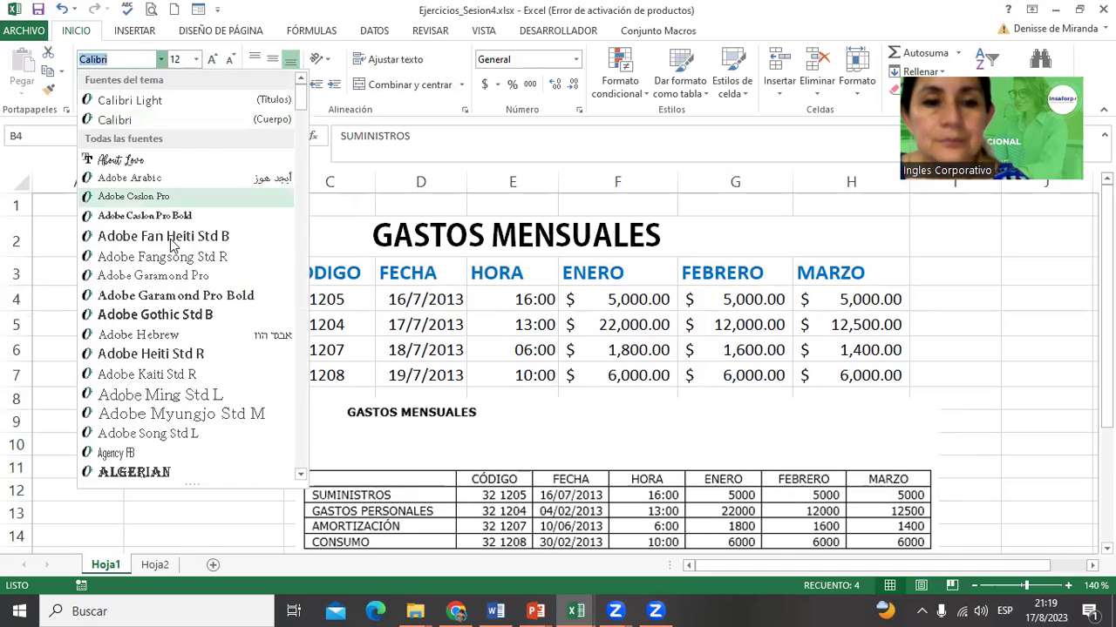
left_click(170, 237)
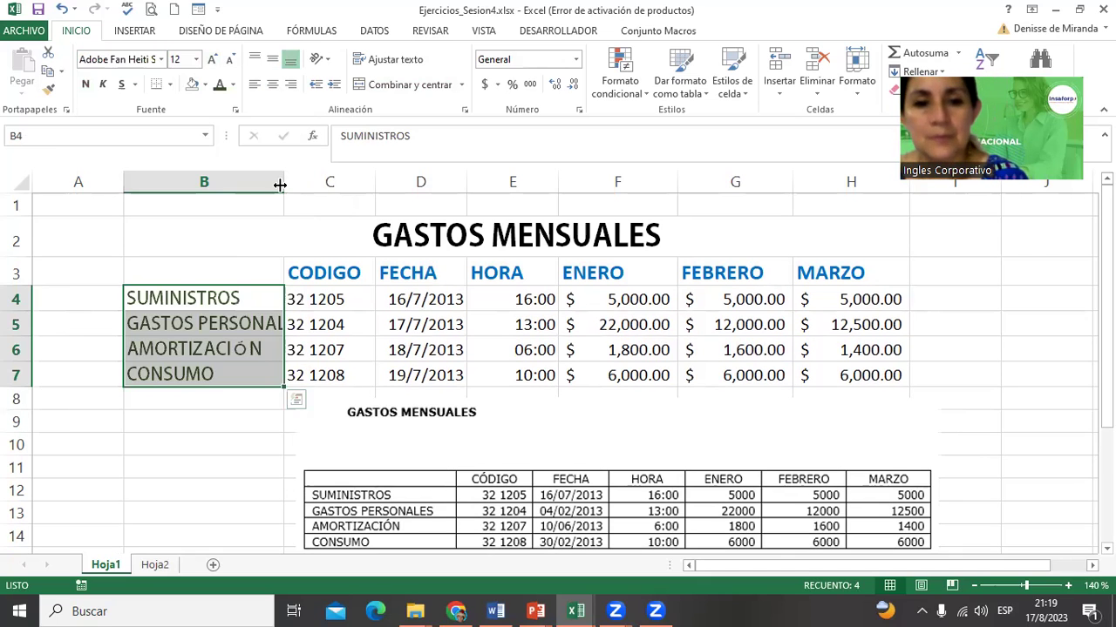
mouse_move(296, 181)
left_mouse_down()
mouse_move(325, 177)
mouse_move(316, 178)
left_mouse_up()
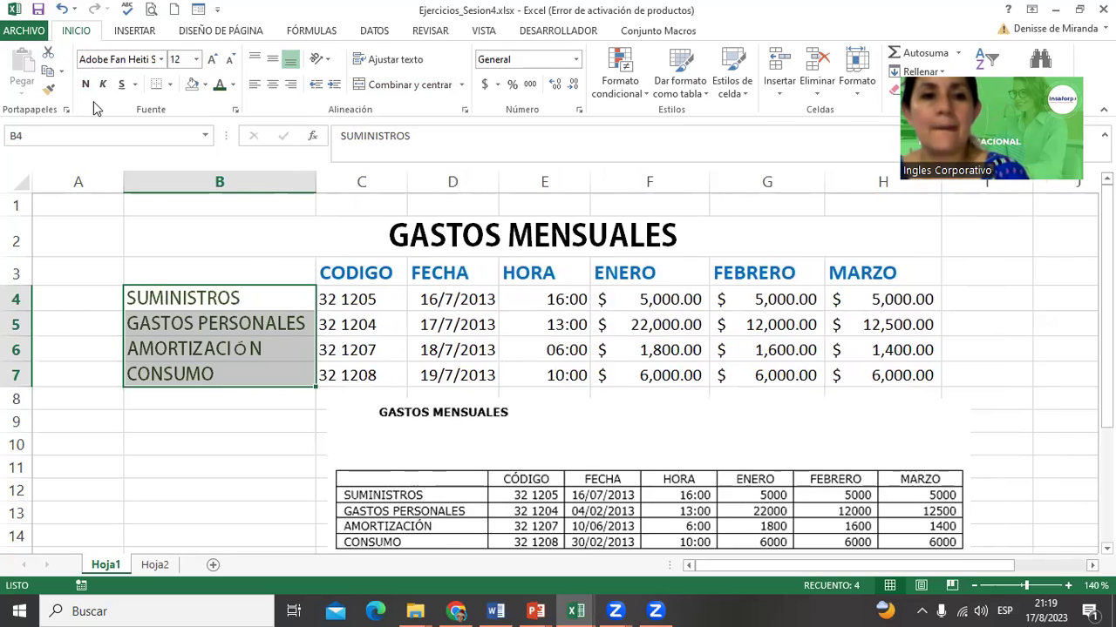
left_click(88, 91)
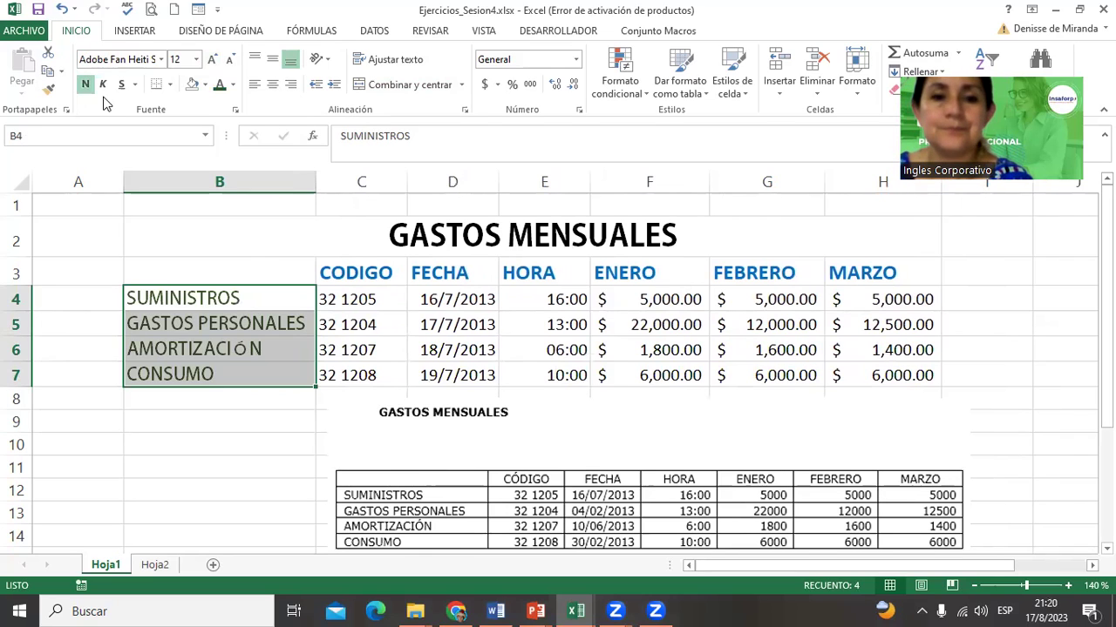
left_click(162, 59)
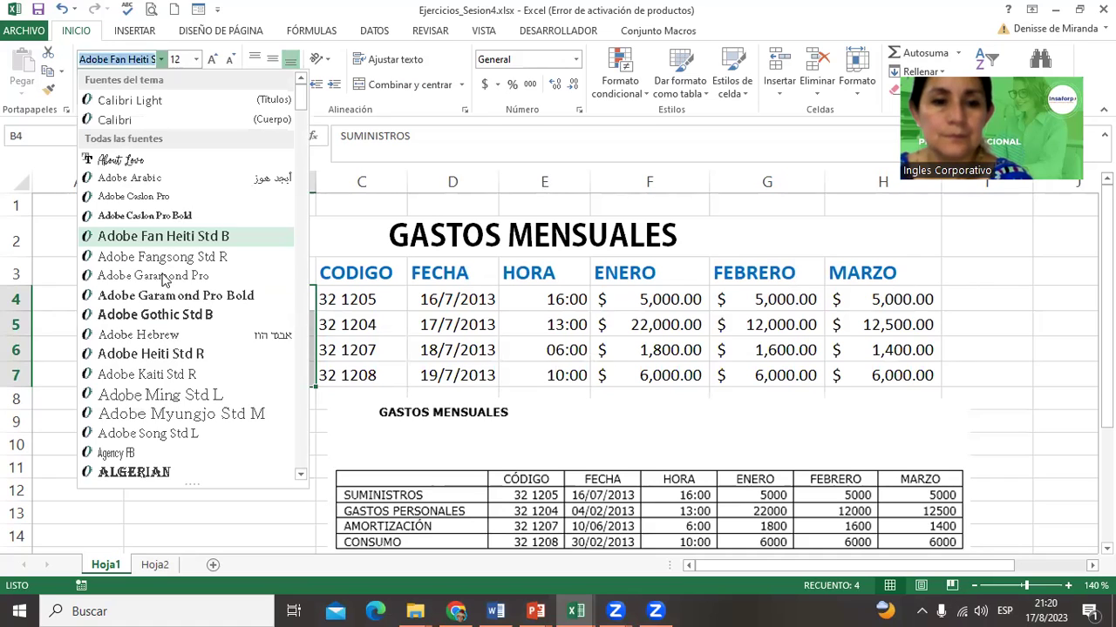
left_click(158, 315)
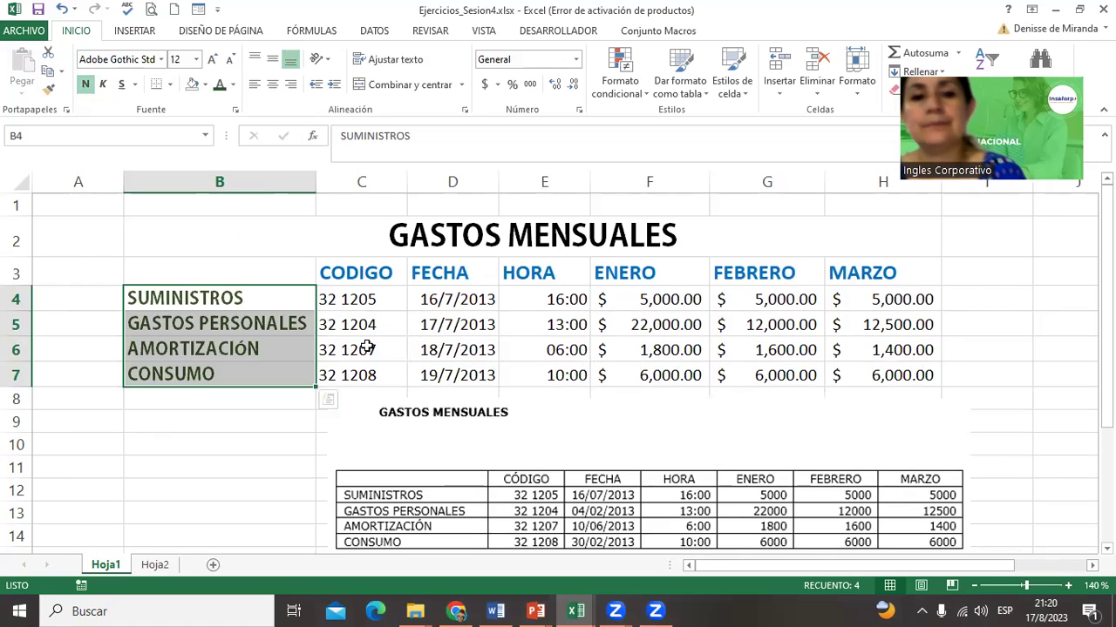
Step: Move the reference picture down to about row 11 and start a total label in B8
key("Right")
key("Down")
key("Down")
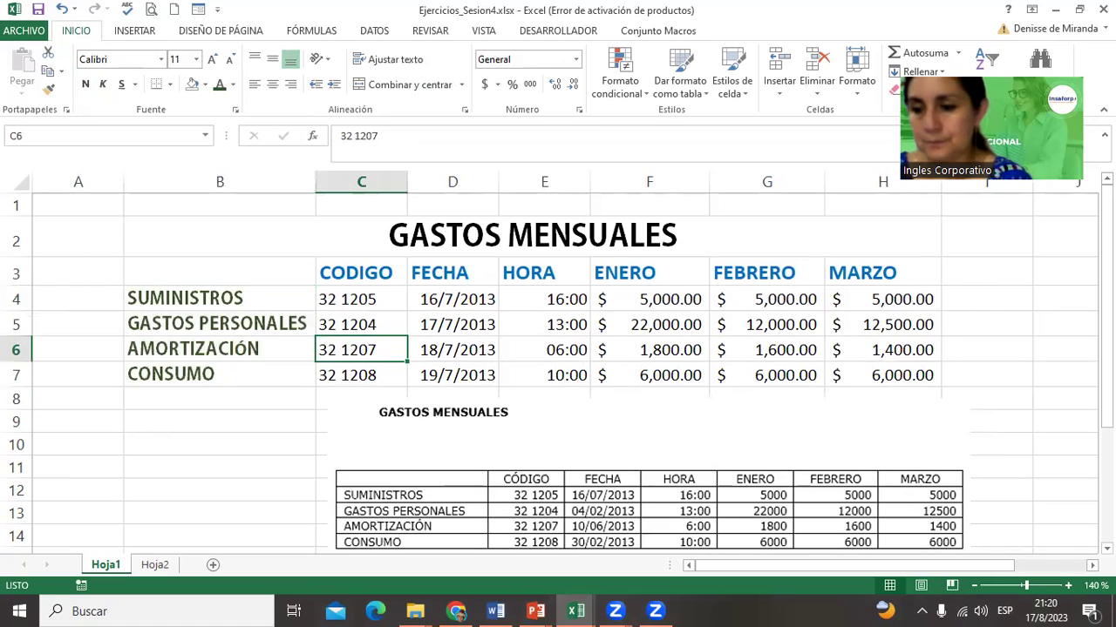
scroll(558, 366, "down", 5)
left_click_drag(1107, 407, 1107, 319)
mouse_move(1106, 365)
left_mouse_down()
mouse_move(1105, 296)
mouse_move(850, 416)
mouse_move(822, 522)
left_mouse_up()
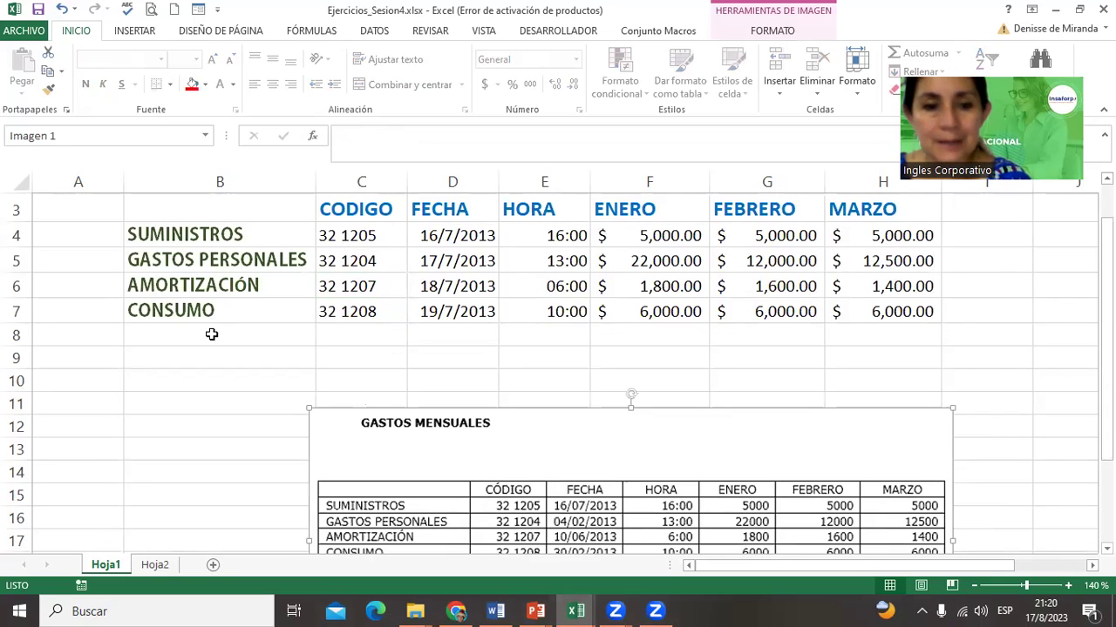
left_click(206, 333)
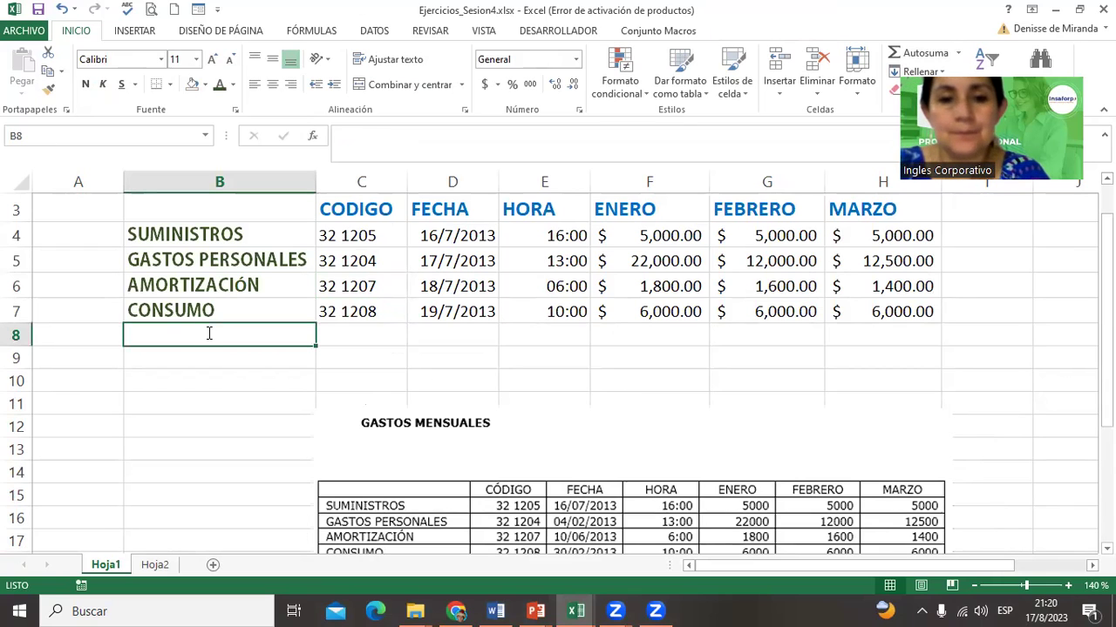
type("tOTAL")
key("BackSpace")
key("BackSpace")
key("BackSpace")
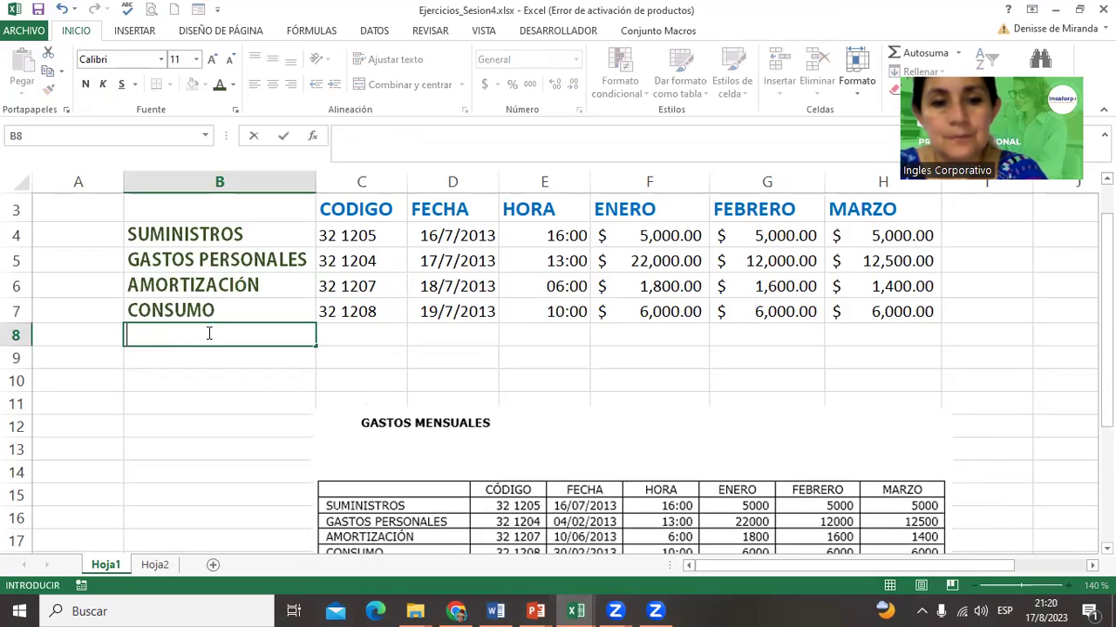
Step: Enter the label 'Totales' in B9, discarding the 'Total' entry in B8
type("Total")
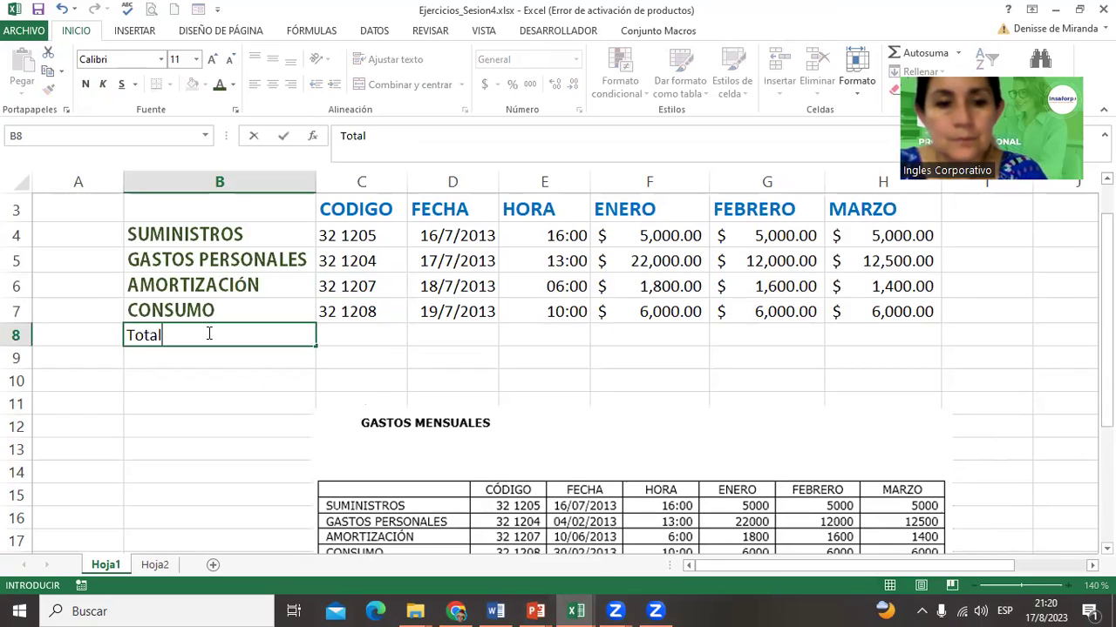
key("Escape")
key("Return")
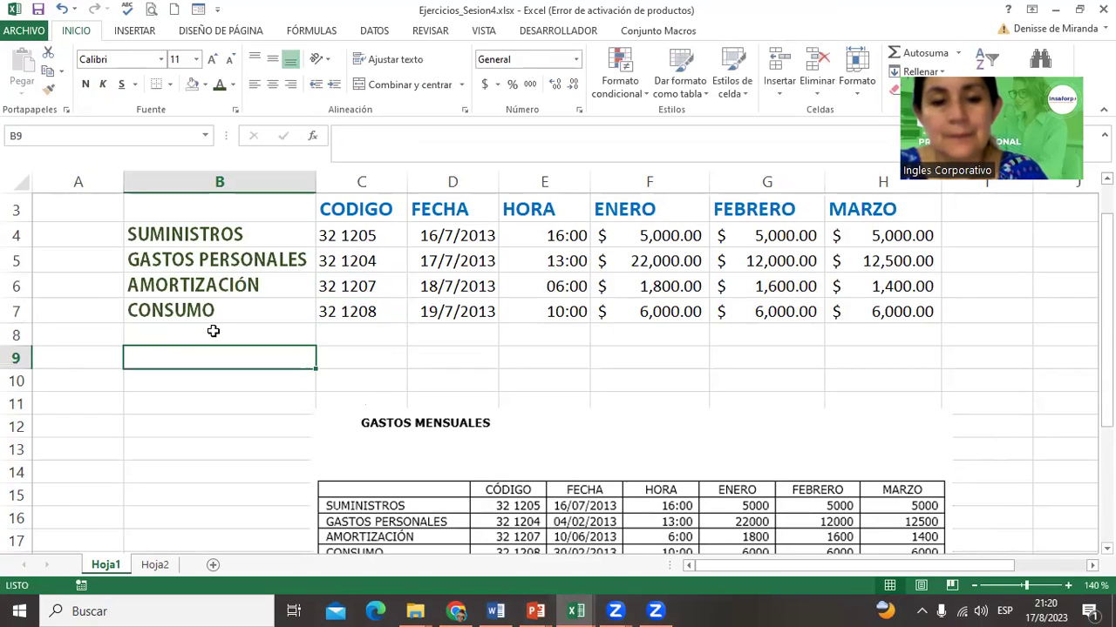
type("Totales")
key("Return")
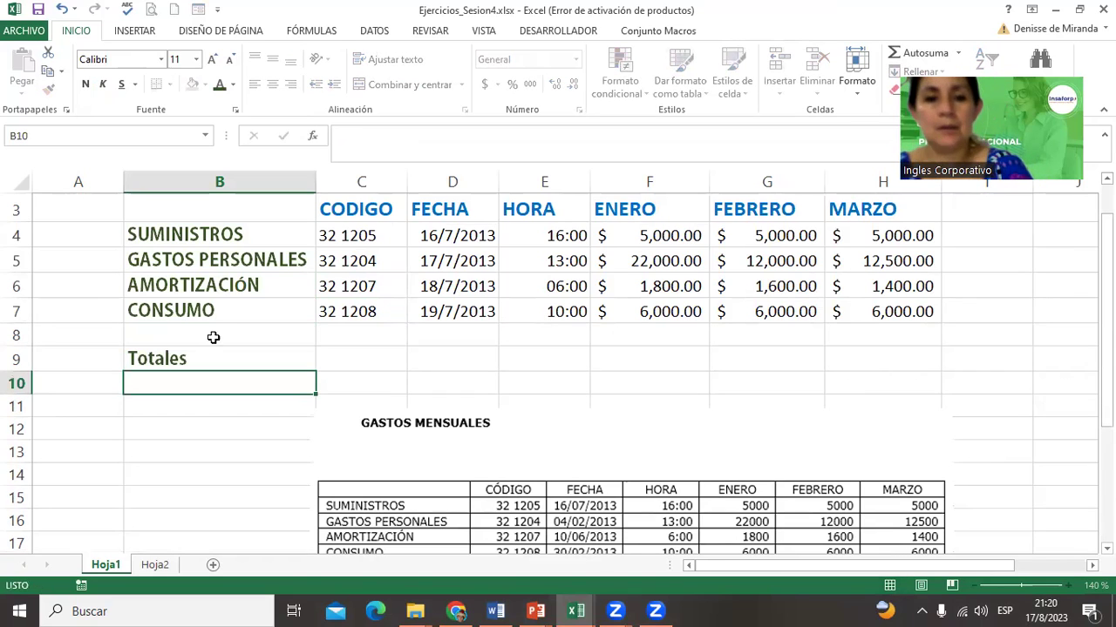
key("Up")
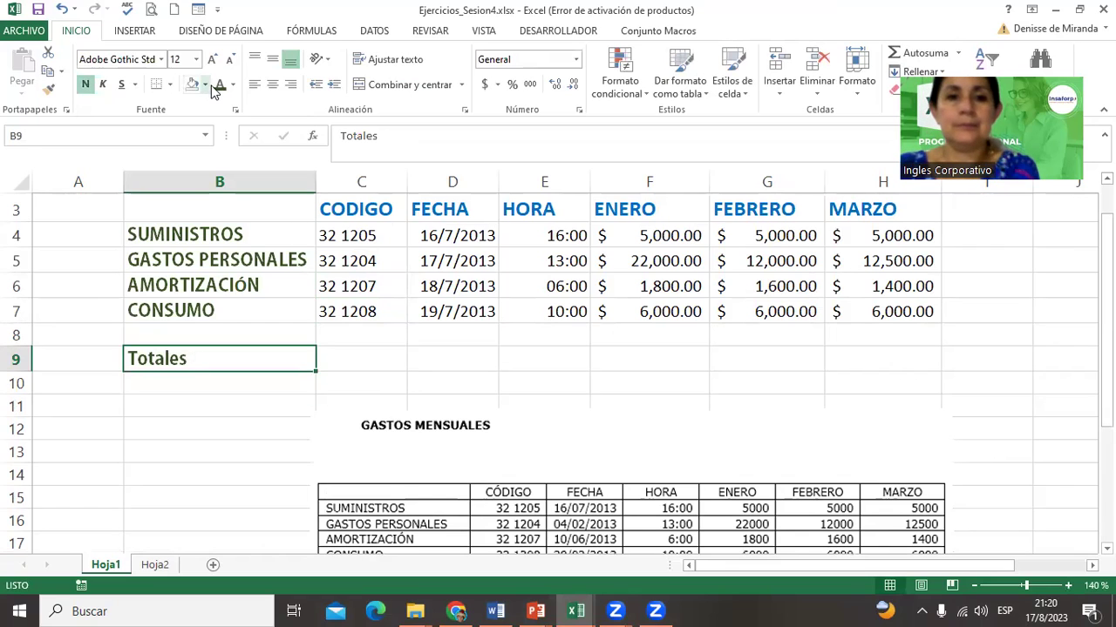
Step: Colour the Totales label red and move the picture up to around row 10
left_click(234, 84)
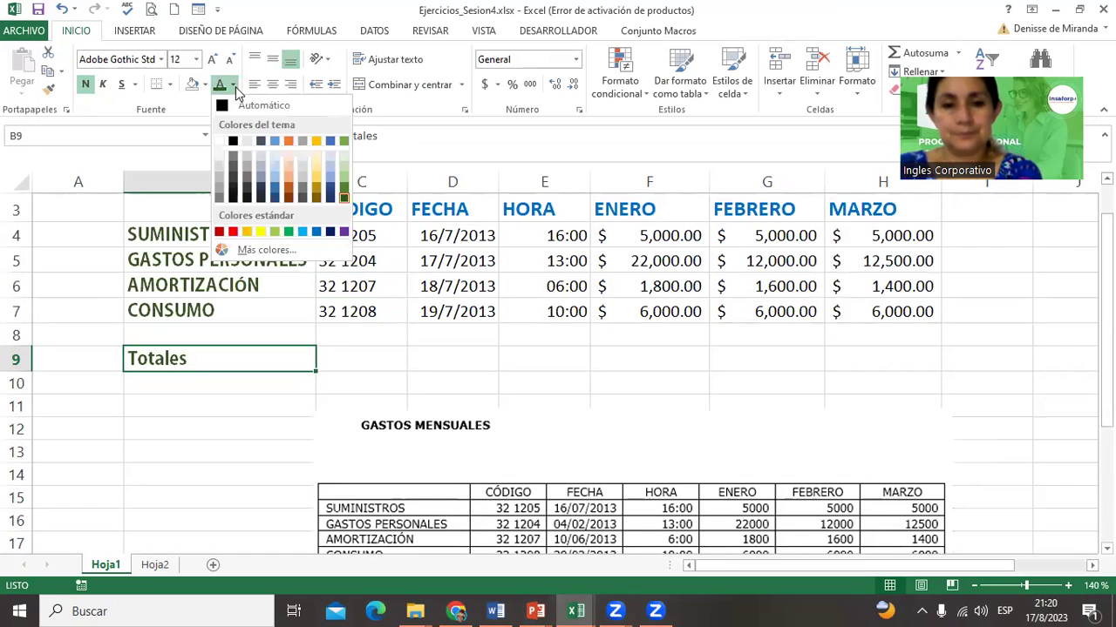
left_click(232, 234)
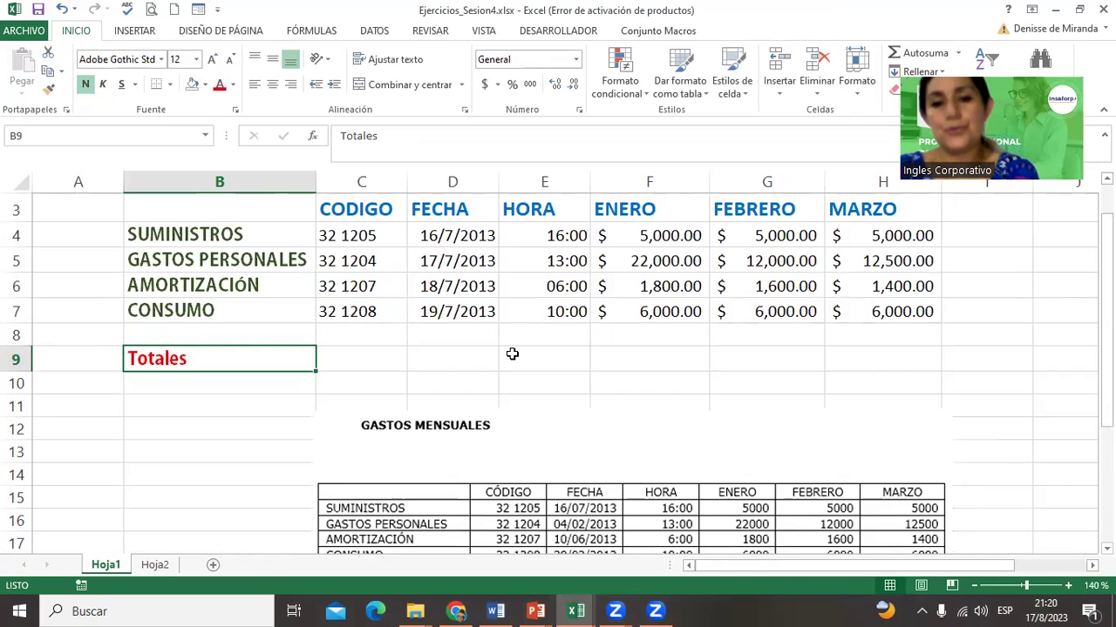
left_click_drag(441, 444, 443, 352)
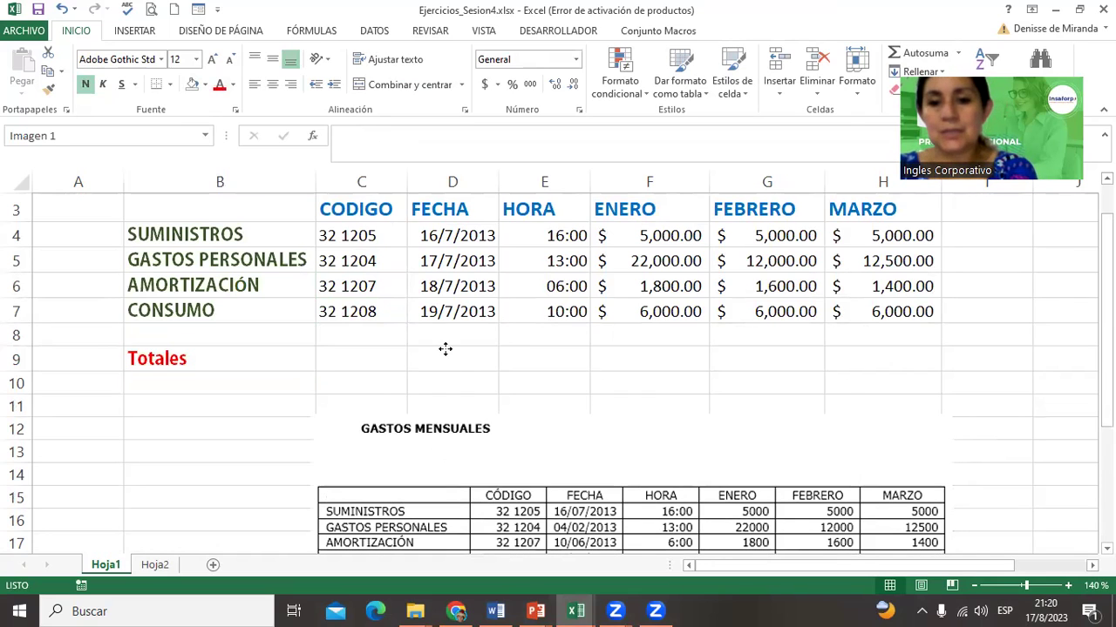
mouse_move(443, 413)
left_mouse_down()
mouse_move(443, 288)
mouse_move(453, 416)
left_mouse_up()
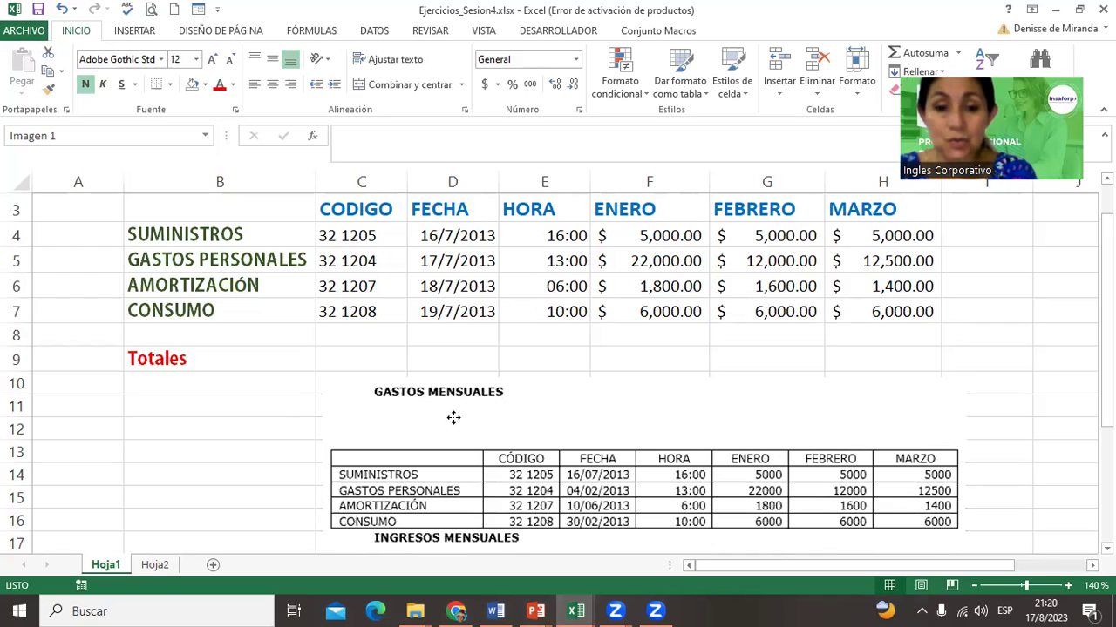
Step: Type the INGRESOS MENSUALES heading in B11 and move the table picture right
left_click(976, 585)
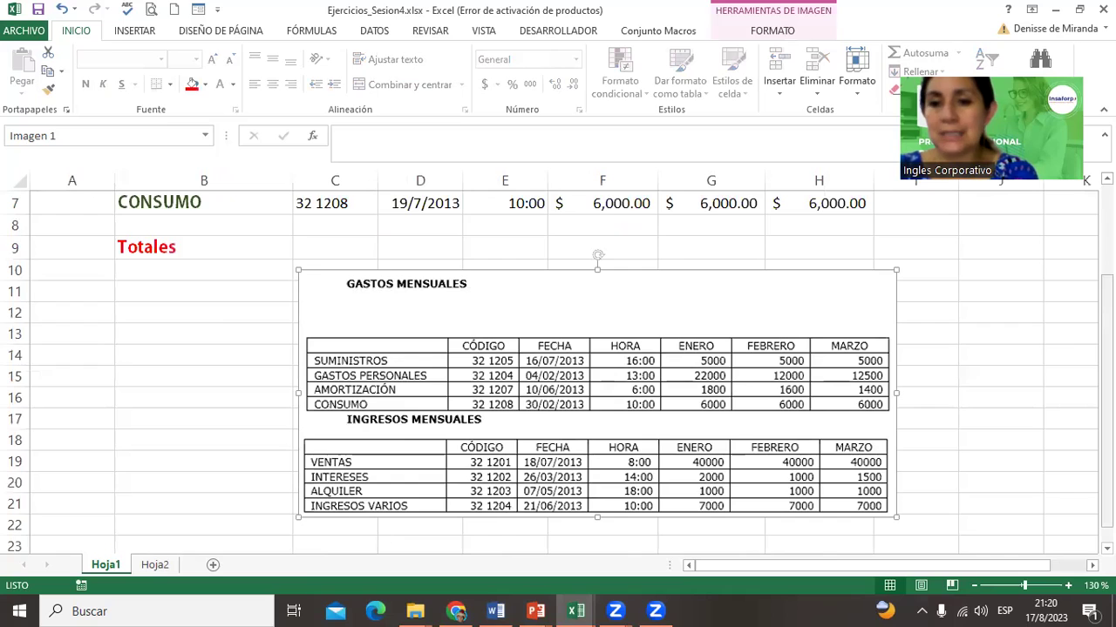
scroll(681, 410, "down", 1)
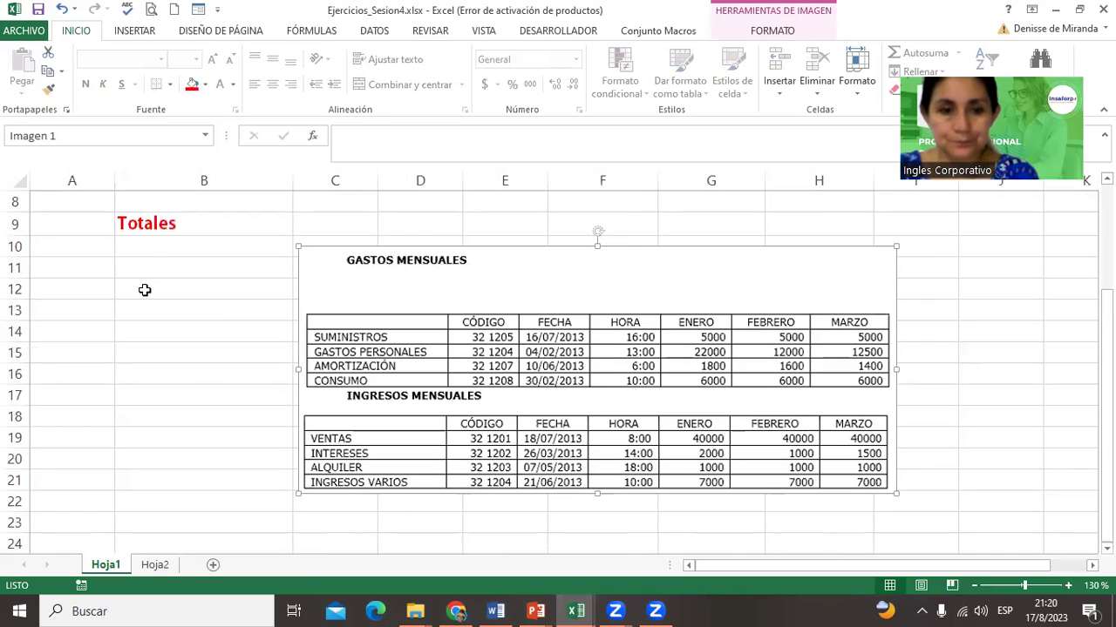
left_click(139, 262)
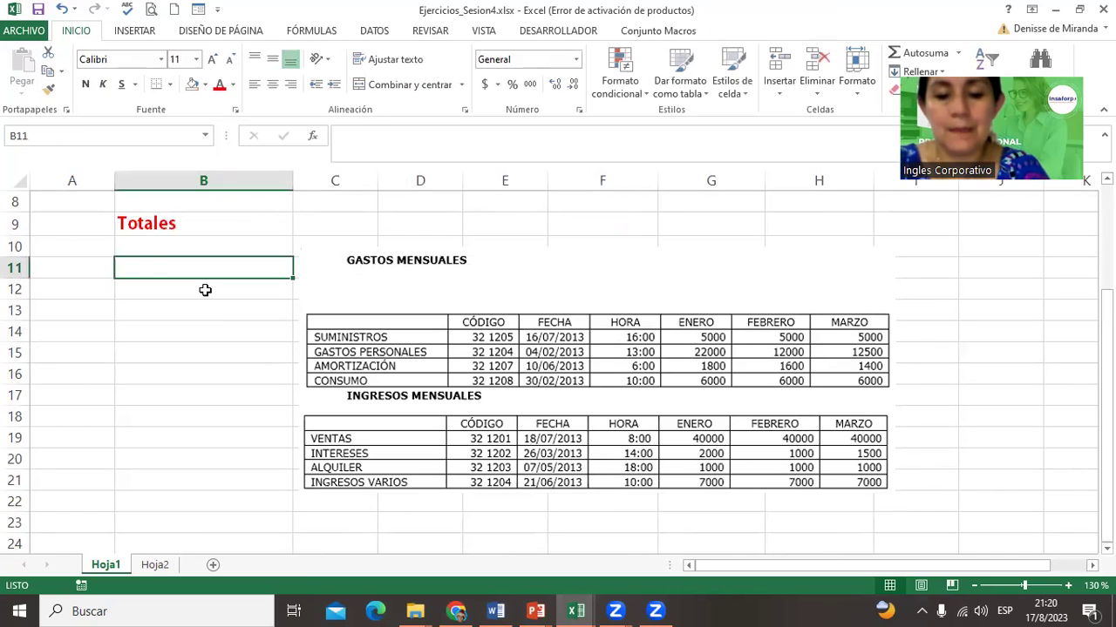
type("INGRESOSO")
key("BackSpace")
type("EN")
key("BackSpace")
key("BackSpace")
type("MENSU")
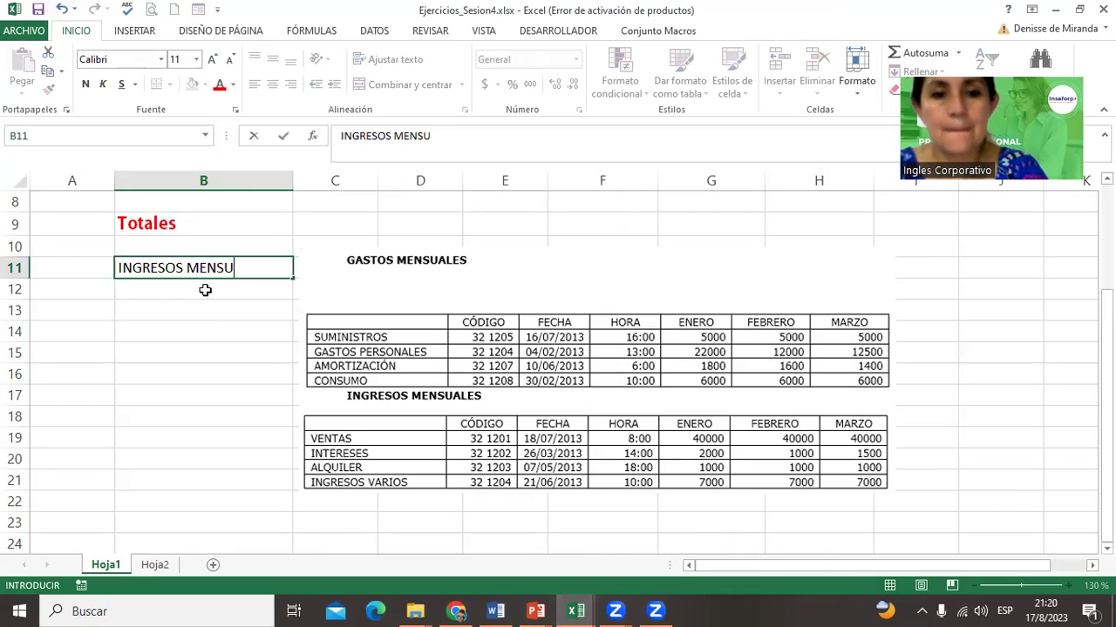
type("ALES")
key("Return")
left_click(426, 358)
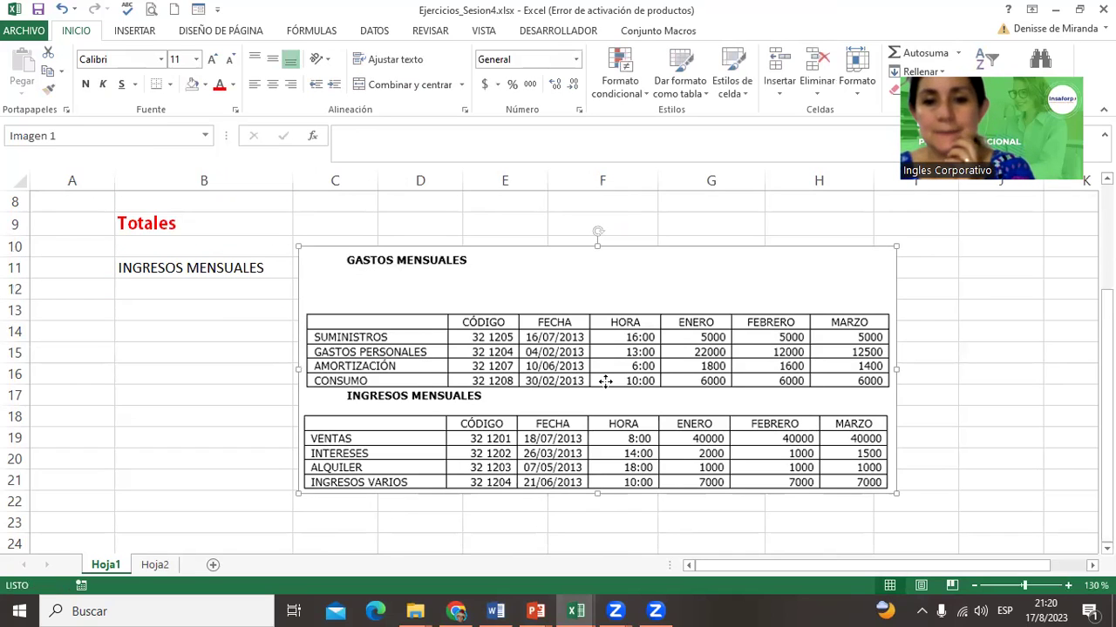
left_click_drag(605, 381, 827, 338)
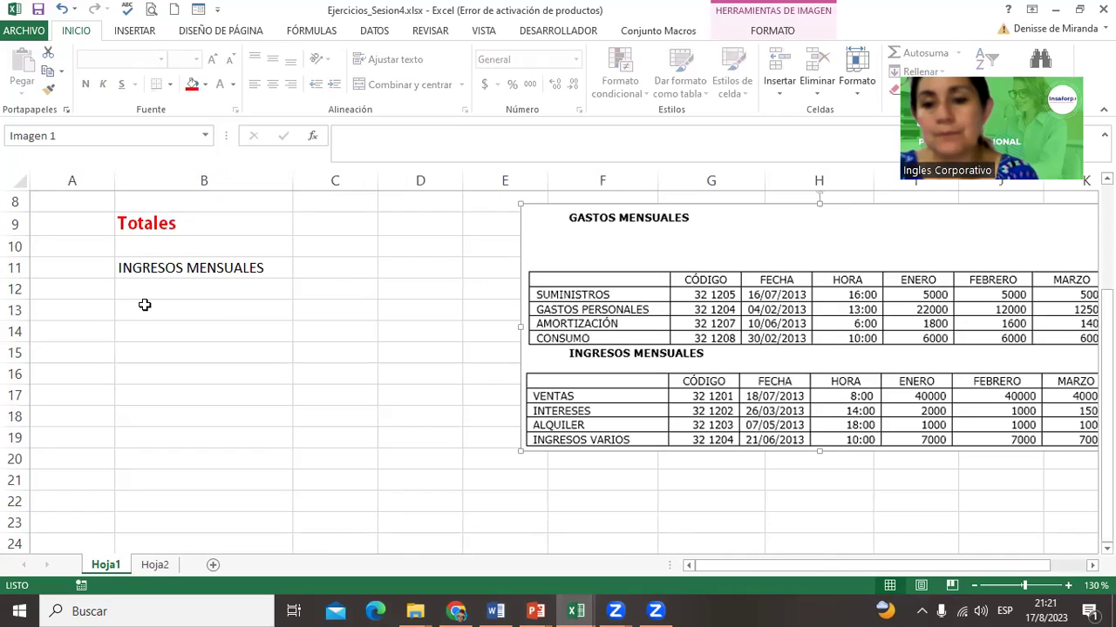
Step: List VENTAS, INTERESES, ALQUILER and INGRESOS VARIOS in B13:B16
left_click(144, 305)
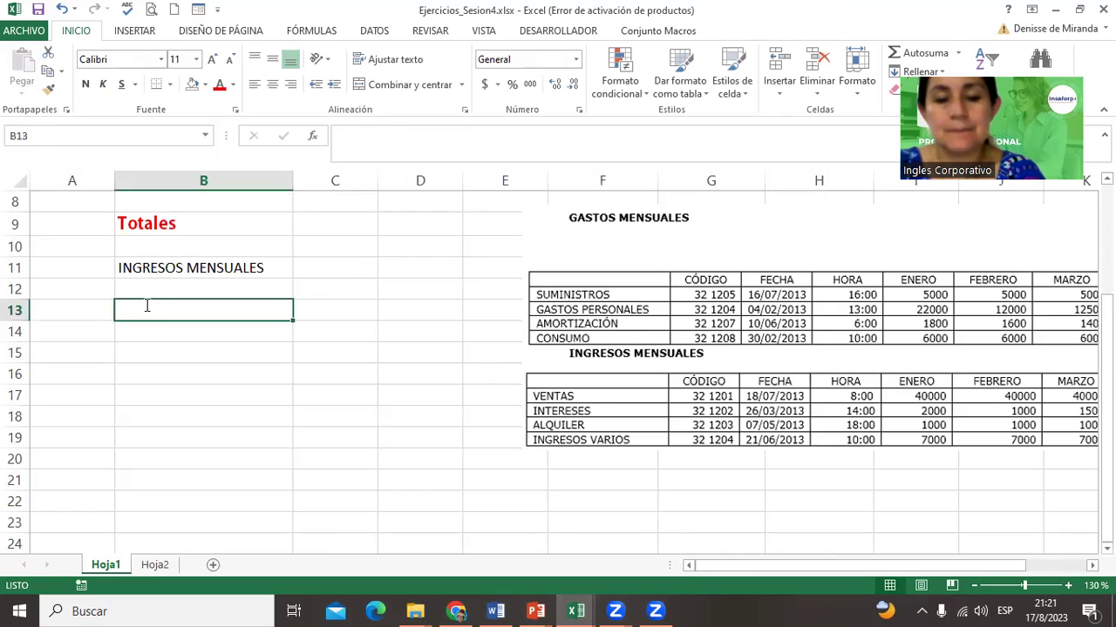
type("VENTAS")
key("Return")
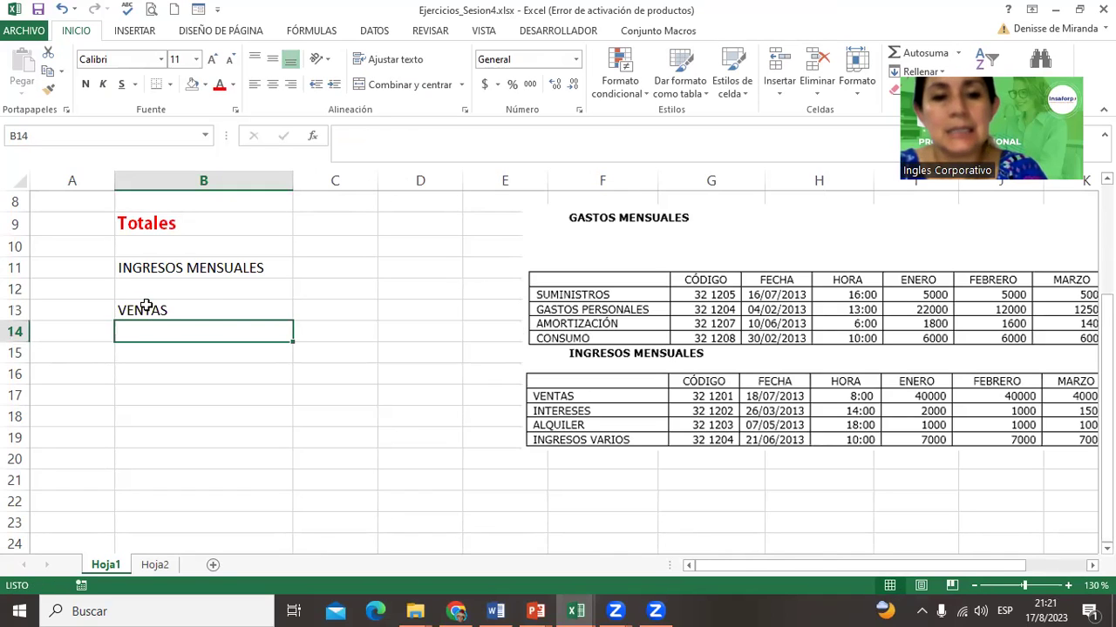
type("INTERE")
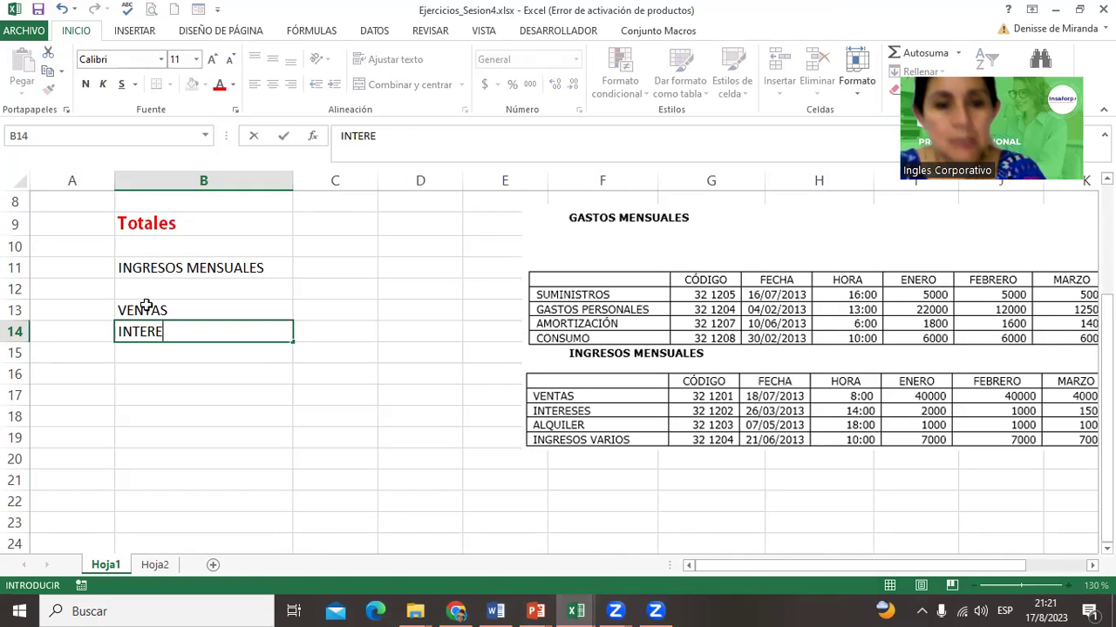
type("SES")
key("Return")
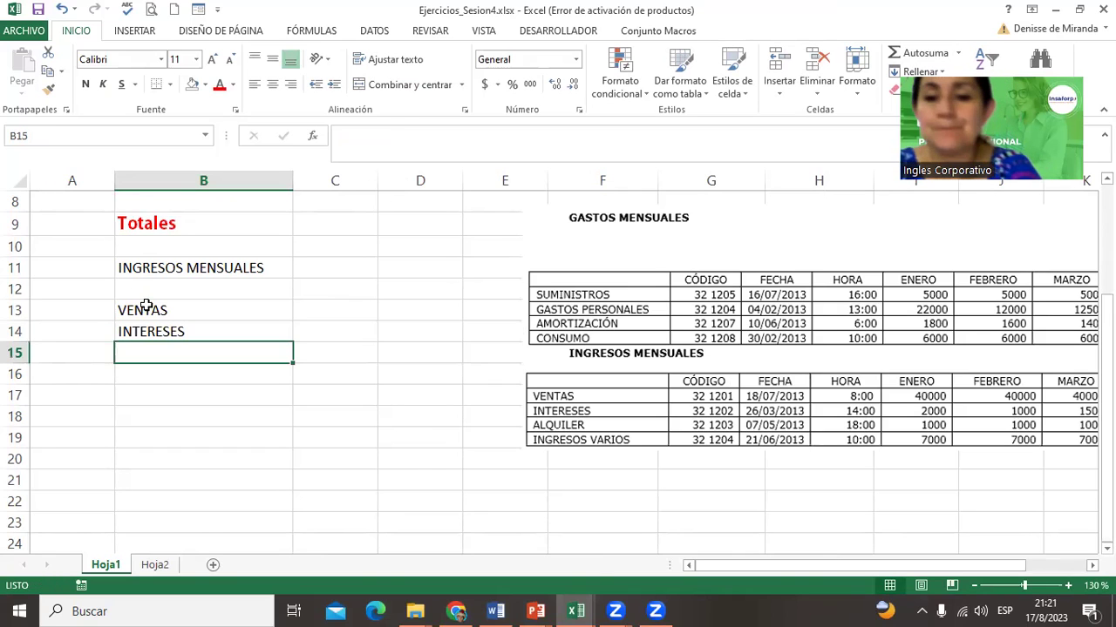
type("ALQUI")
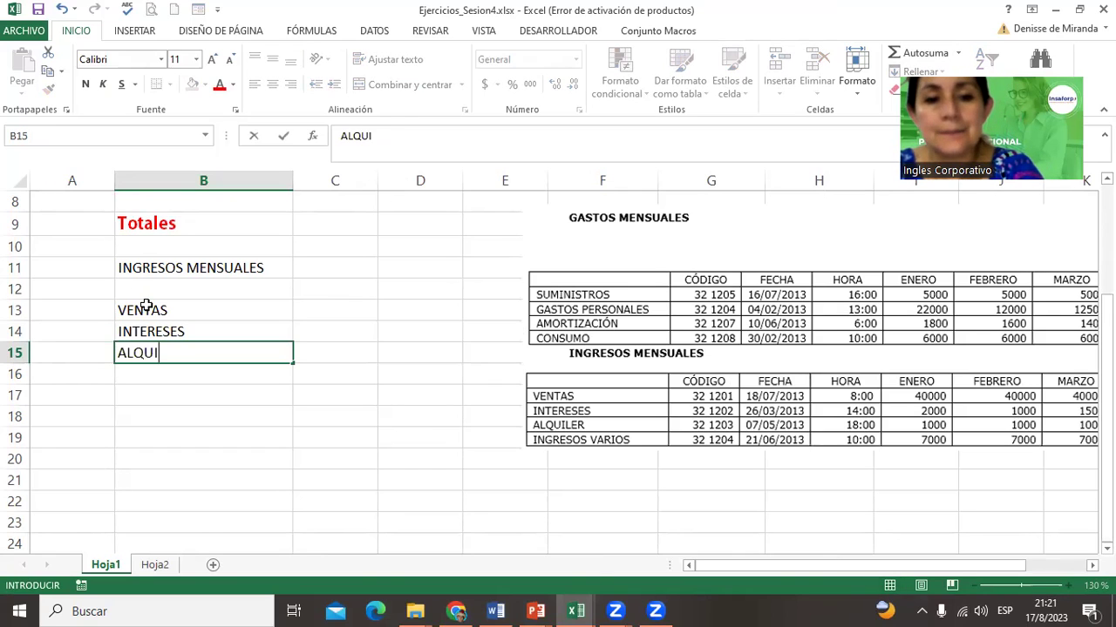
type("LER")
key("Return")
type("INGRESOS VARIOS")
key("ctrl+Return")
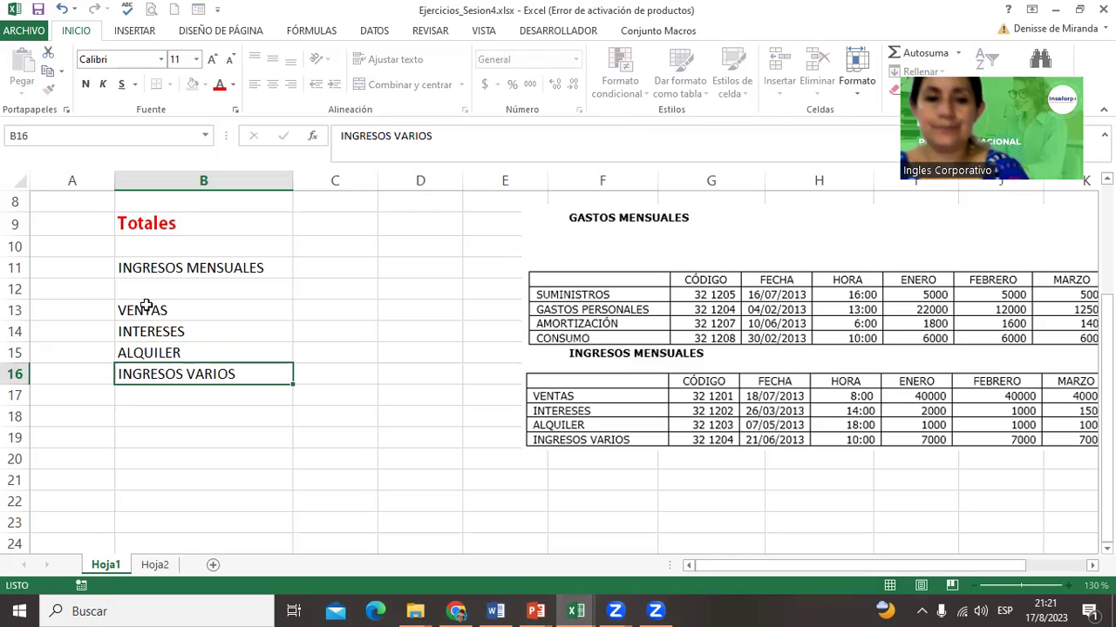
key("Return")
left_click(347, 305)
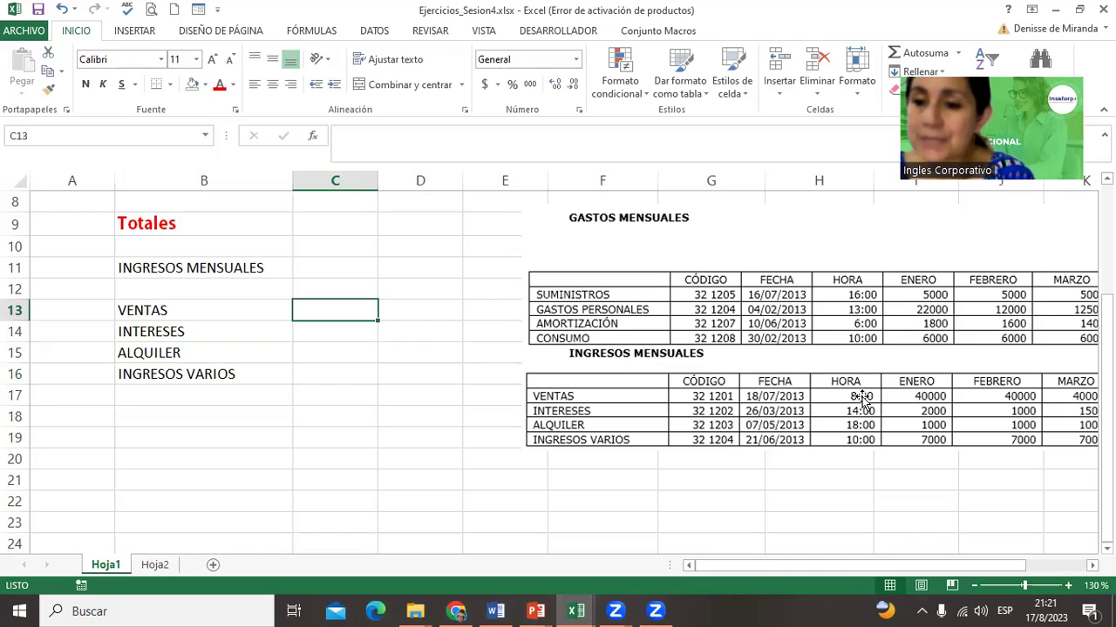
Step: Move the table picture down and right, then select the C3:H3 header row
left_click_drag(861, 399, 731, 384)
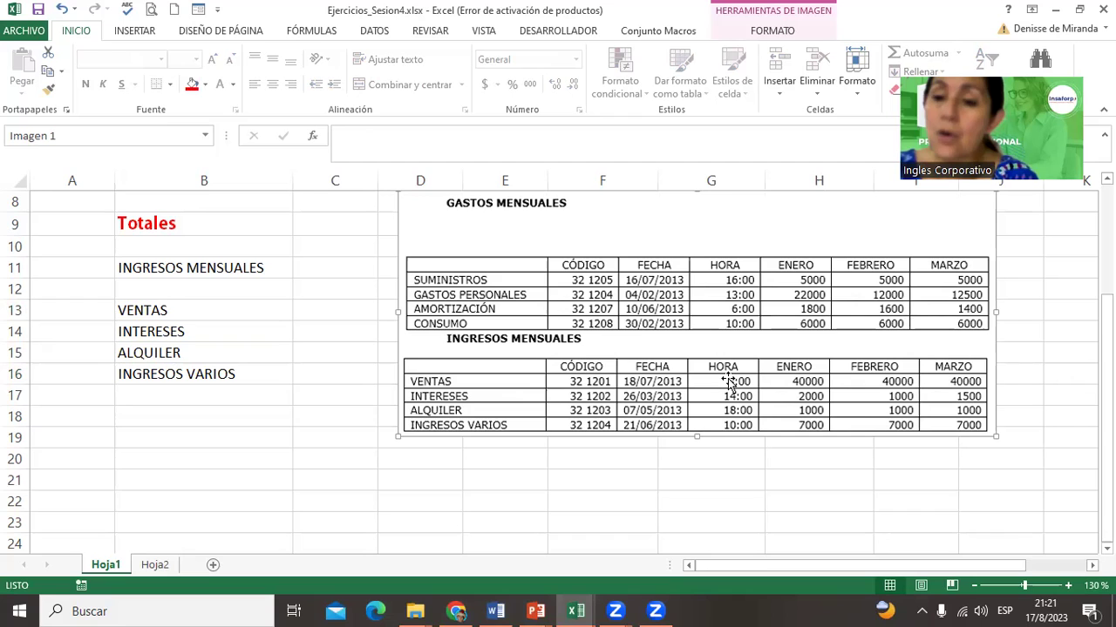
left_click_drag(871, 375, 890, 457)
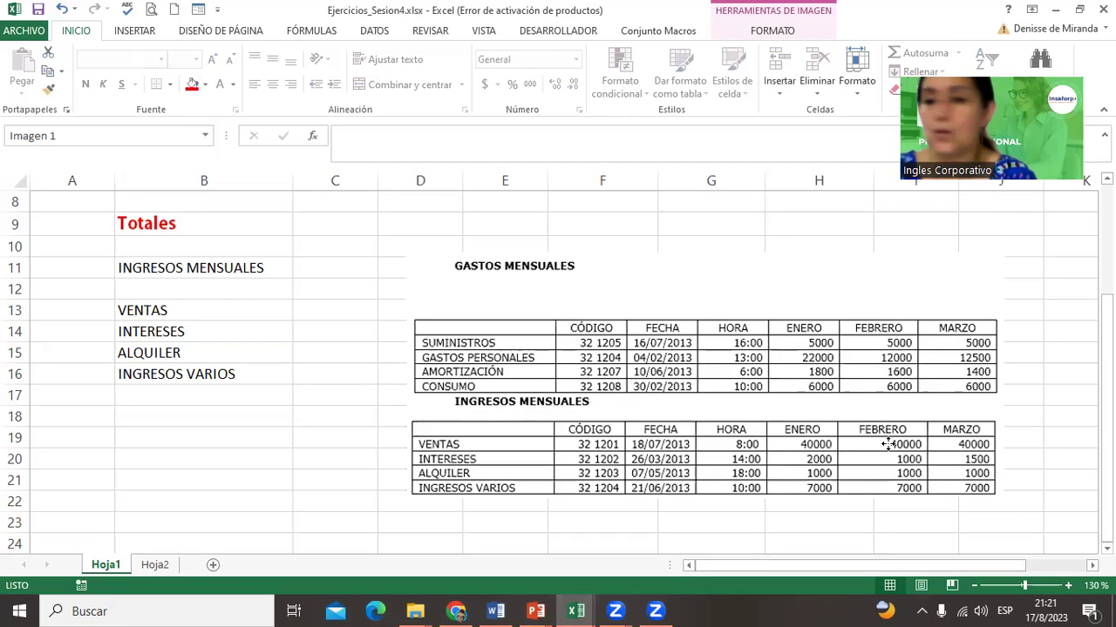
scroll(1081, 273, "up", 1)
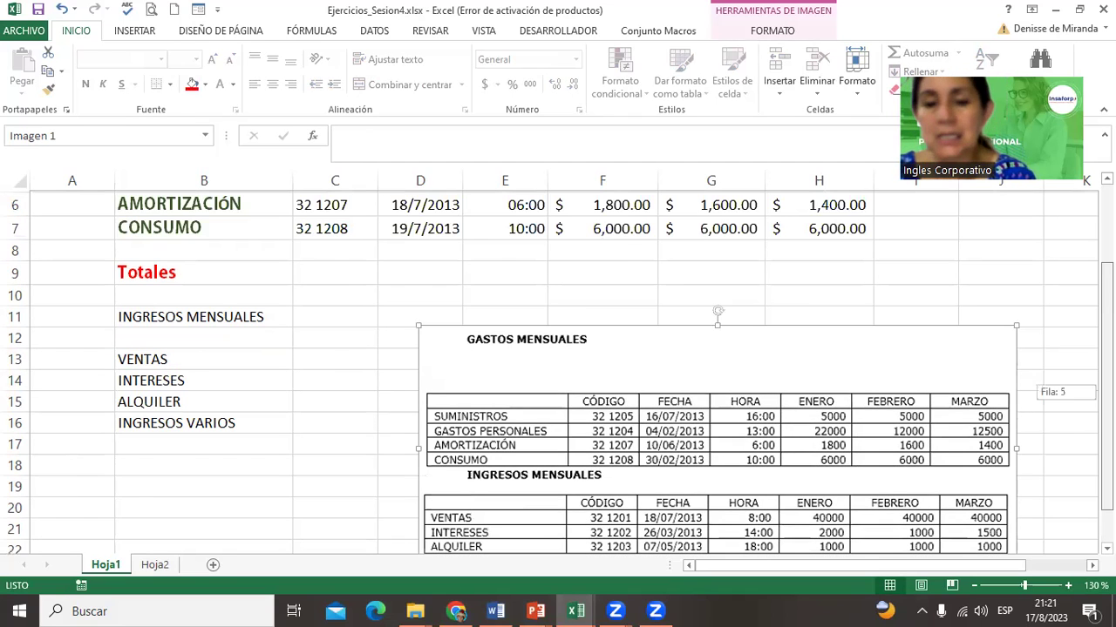
scroll(1081, 274, "up", 2)
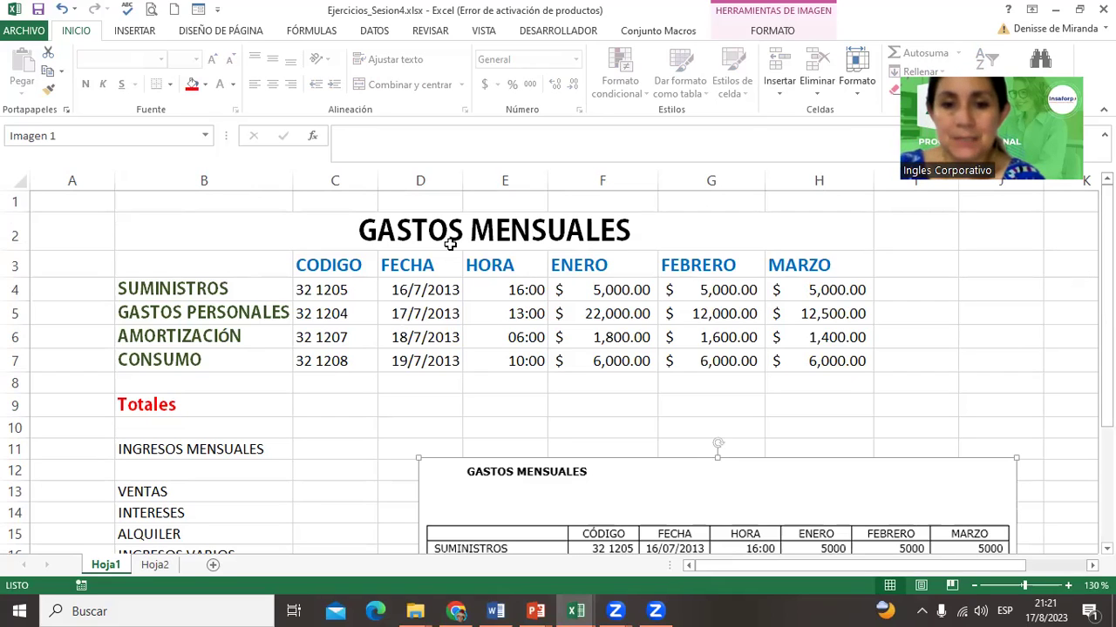
left_click_drag(324, 265, 775, 265)
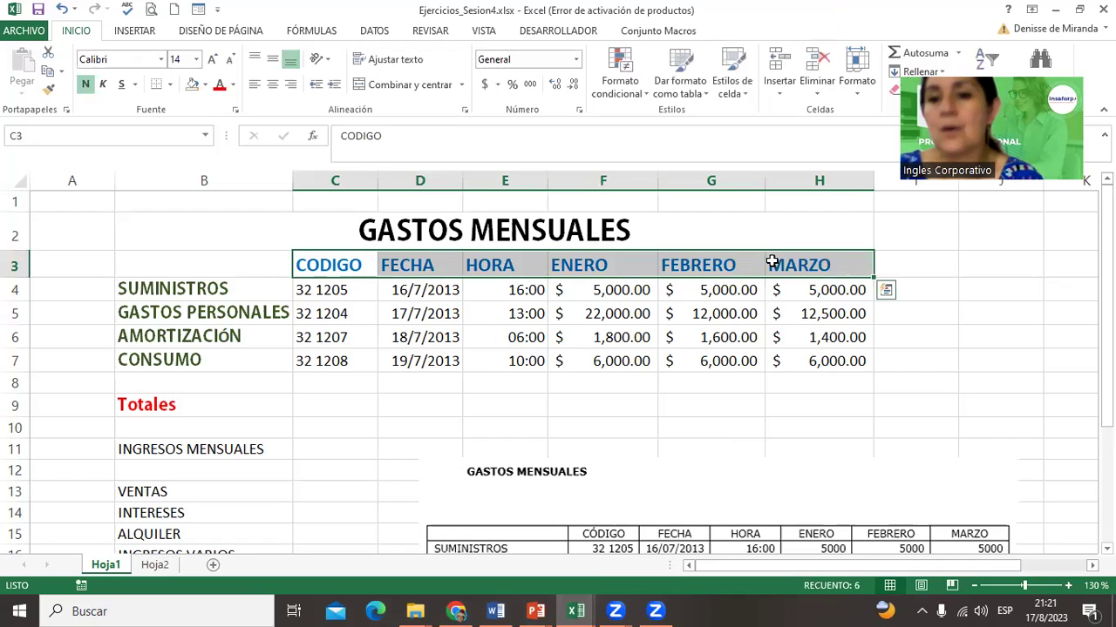
Step: Paste the C3:H3 headers into row 12 with source formatting, then shift the picture down
left_click(49, 70)
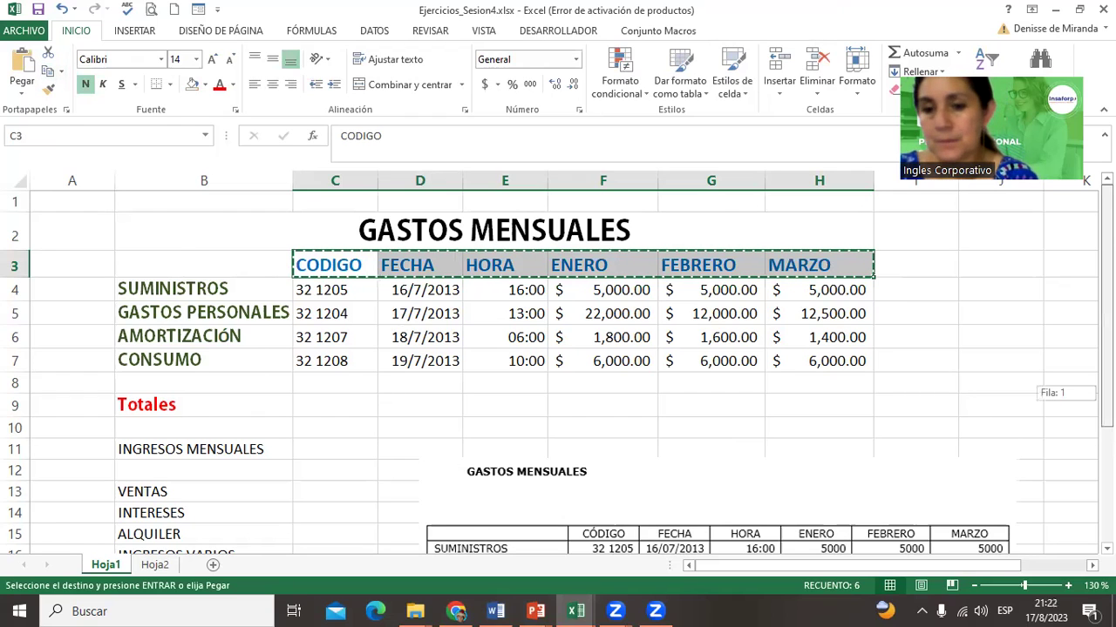
scroll(363, 395, "down", 1)
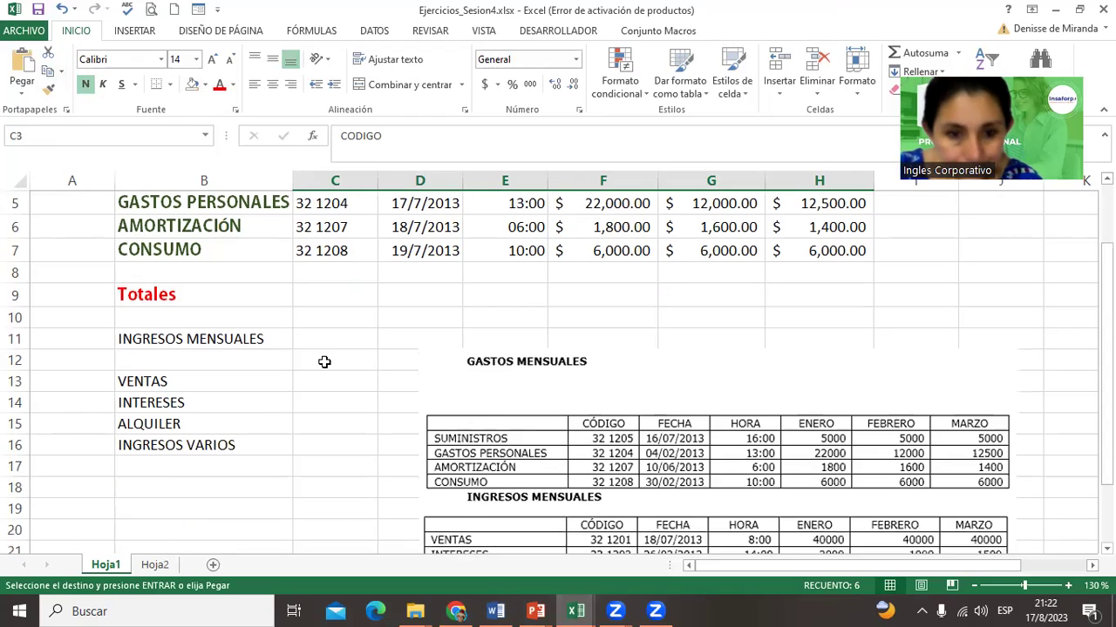
left_click(324, 361)
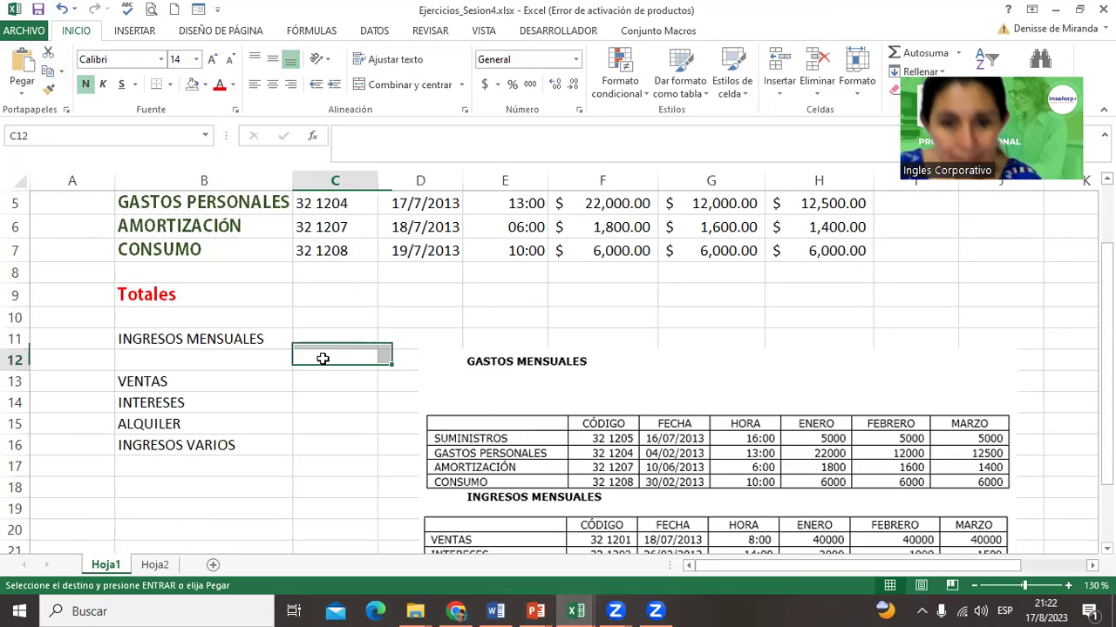
left_click(61, 72)
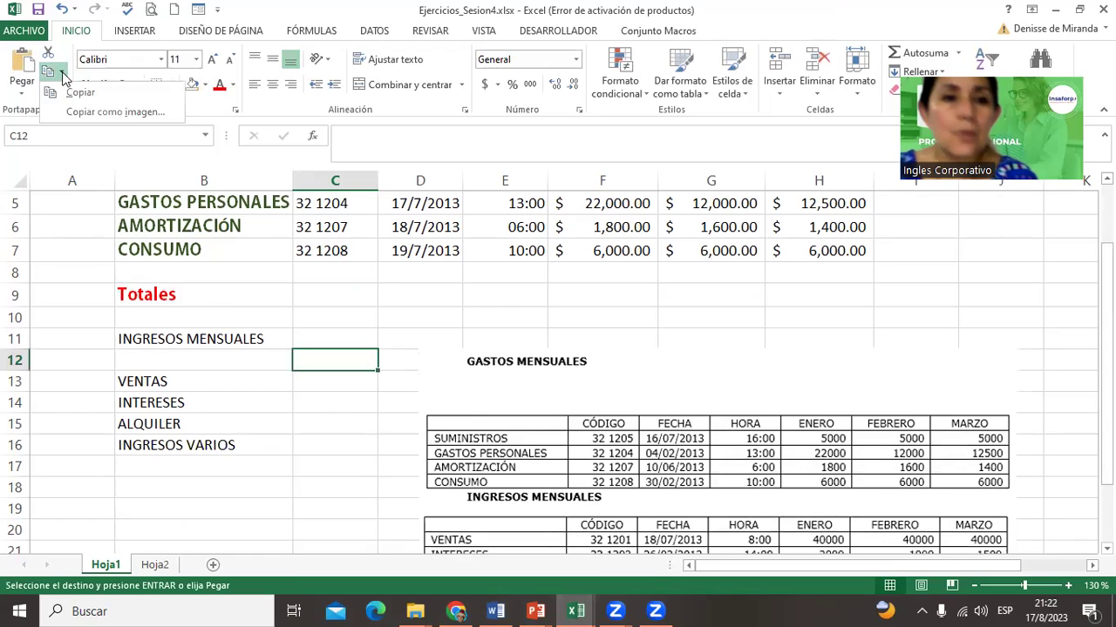
left_click(22, 92)
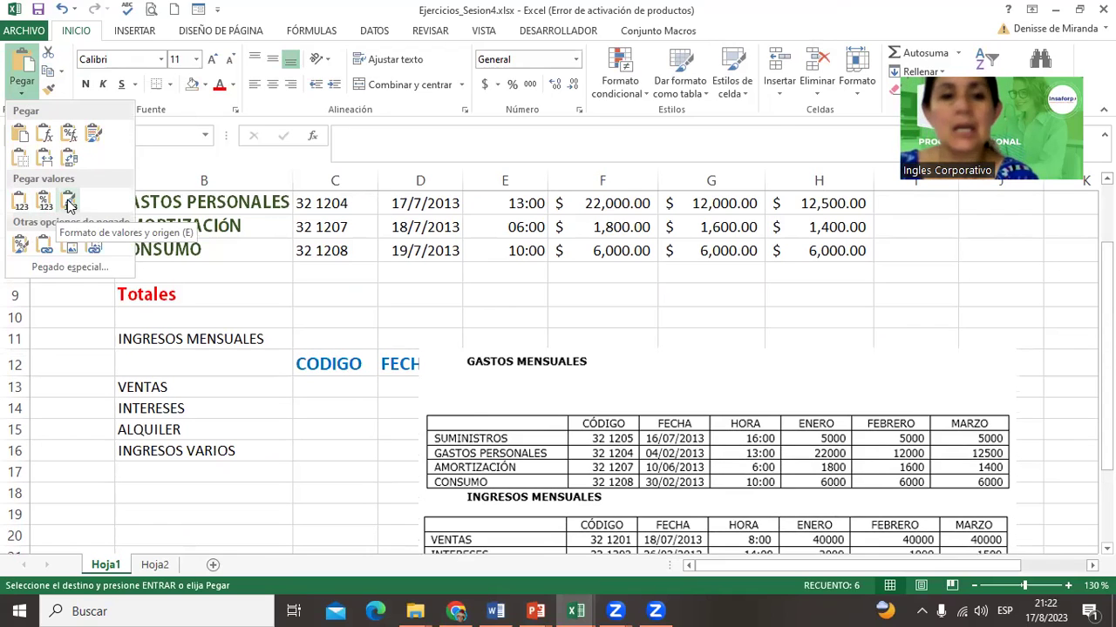
left_click(69, 203)
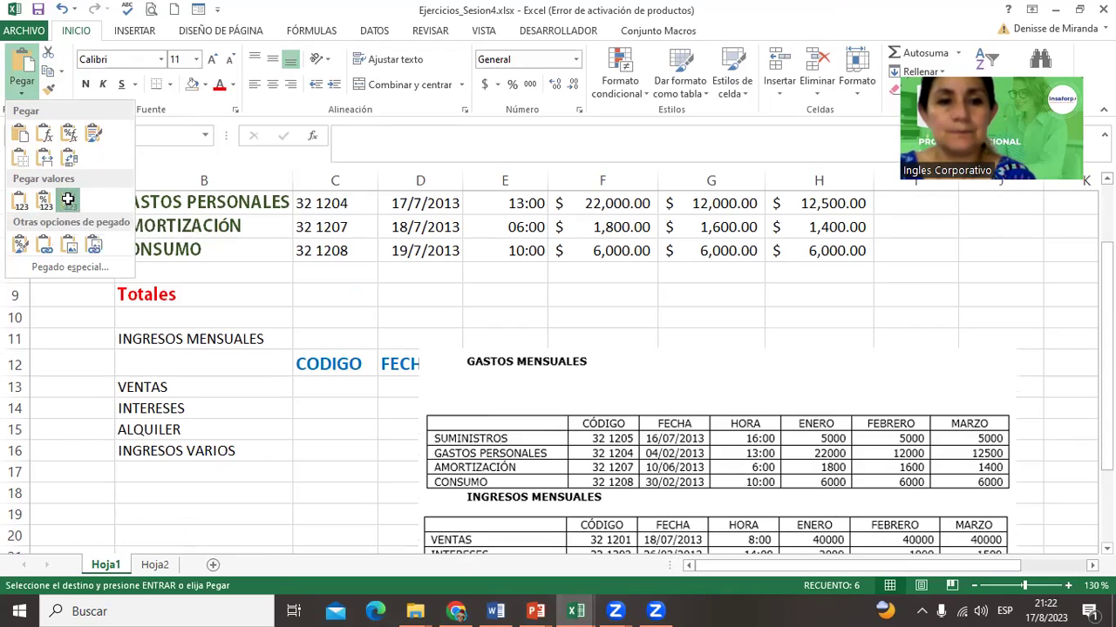
left_click_drag(558, 446, 602, 481)
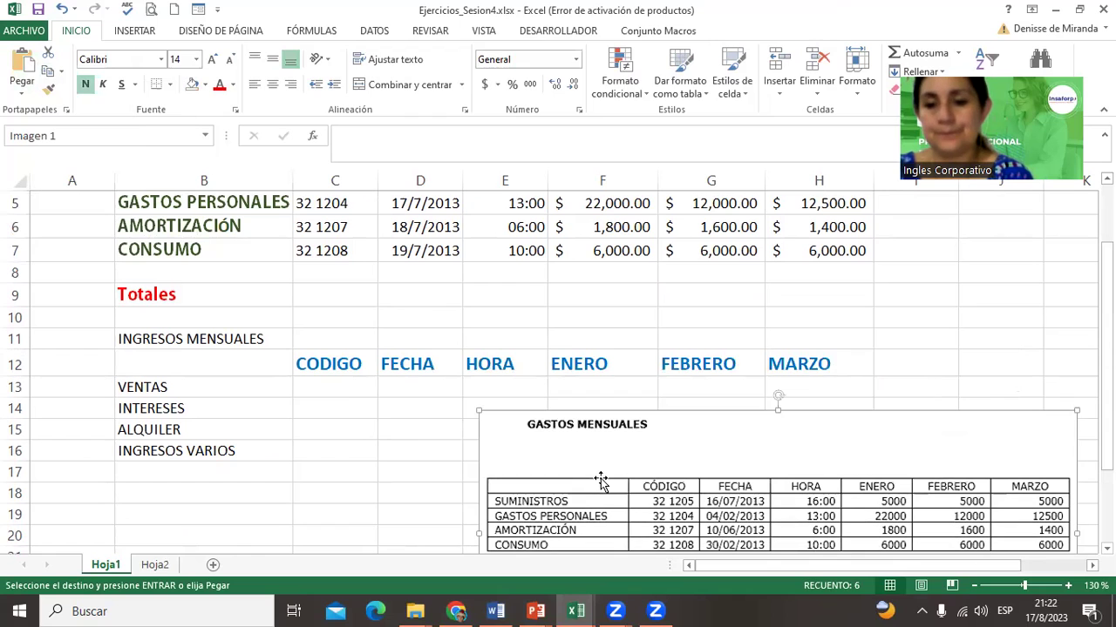
left_click(974, 585)
left_click(974, 586)
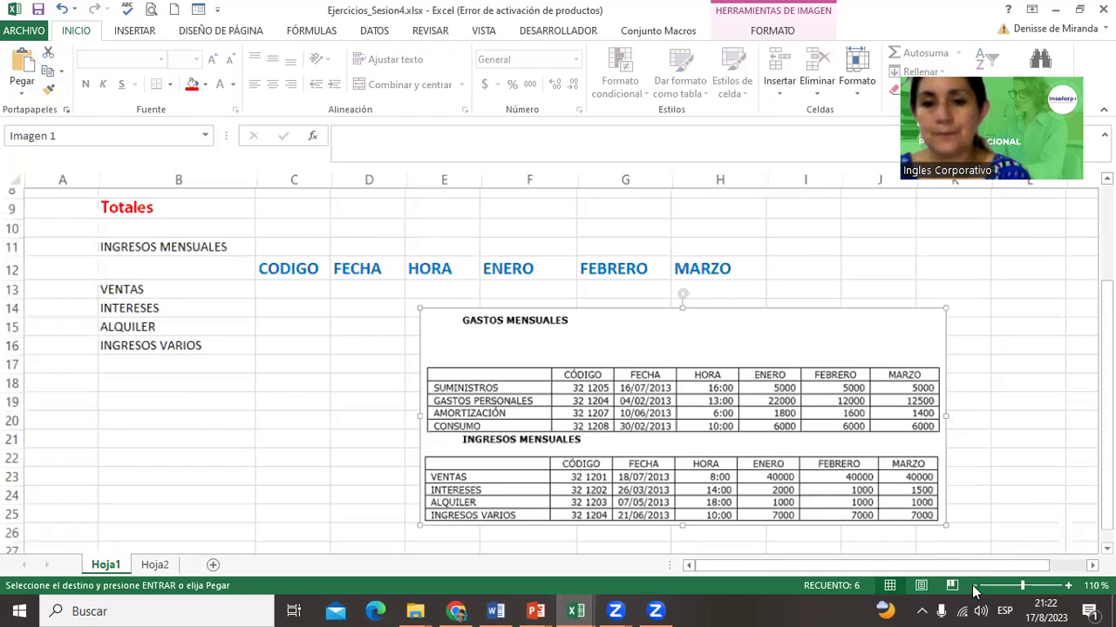
left_click(974, 585)
left_click(974, 586)
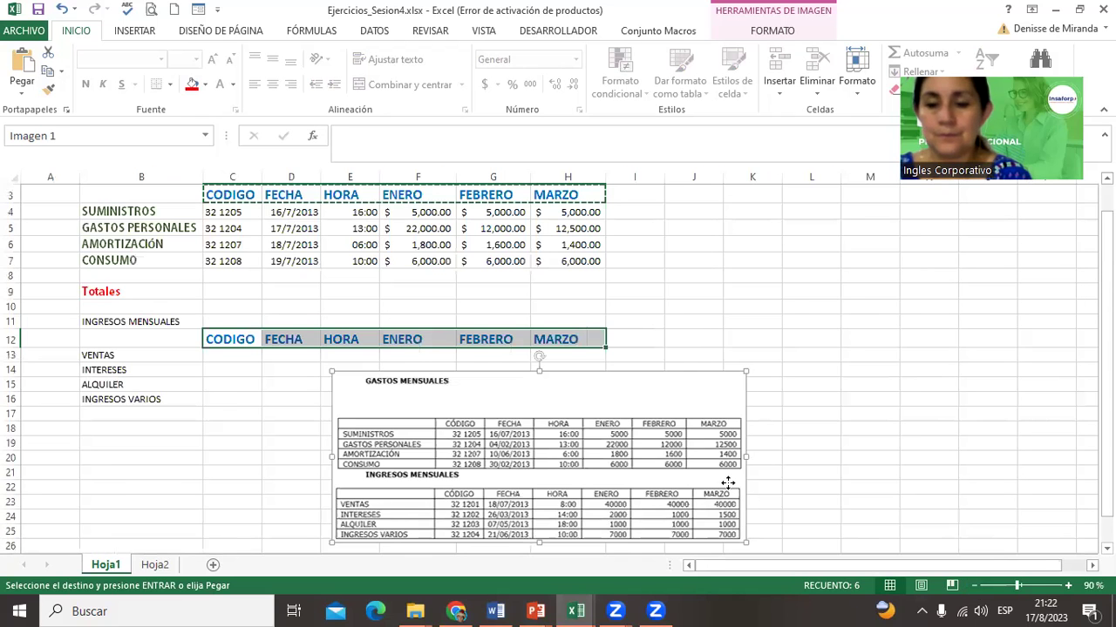
Step: Move the tables picture to the right and enter code 32 1201 in C13
left_click_drag(731, 488, 1033, 305)
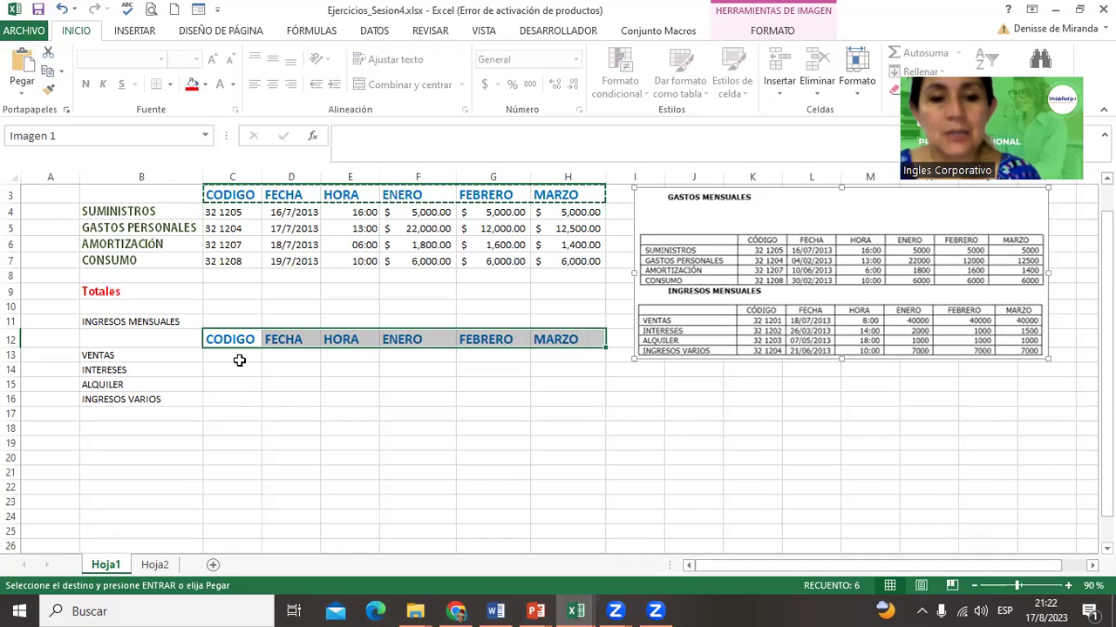
left_click(239, 360)
type("32")
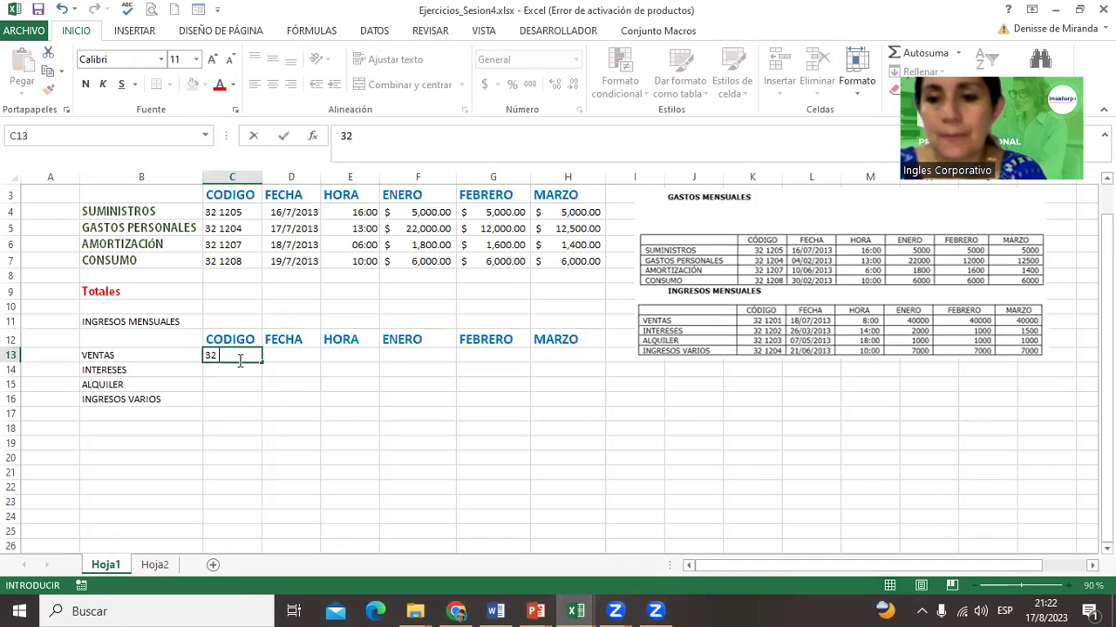
type(" 1201")
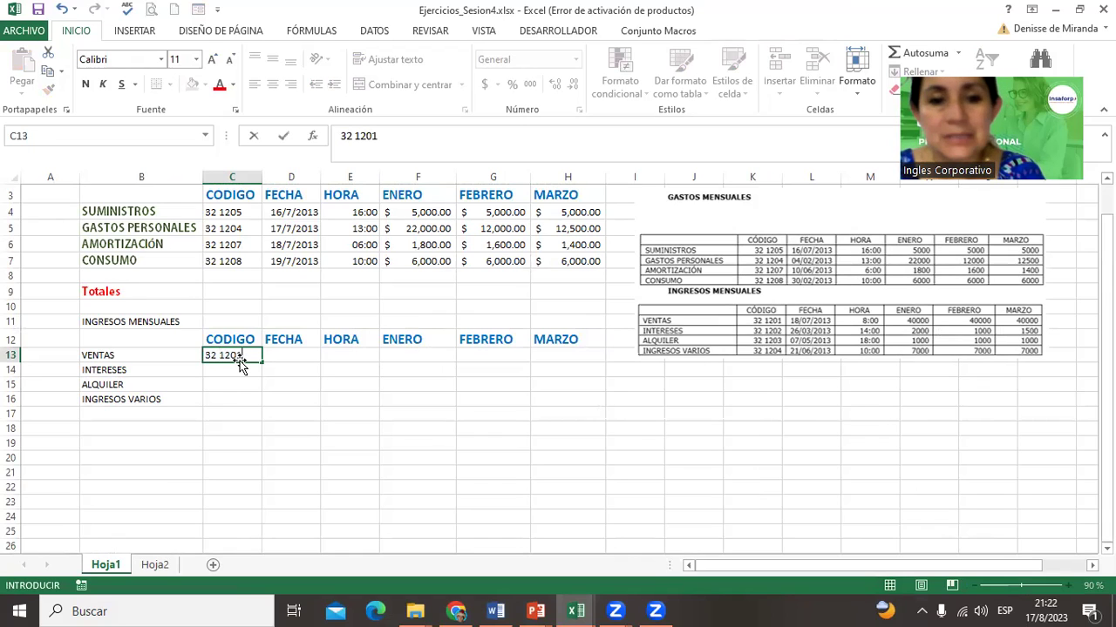
key("Return")
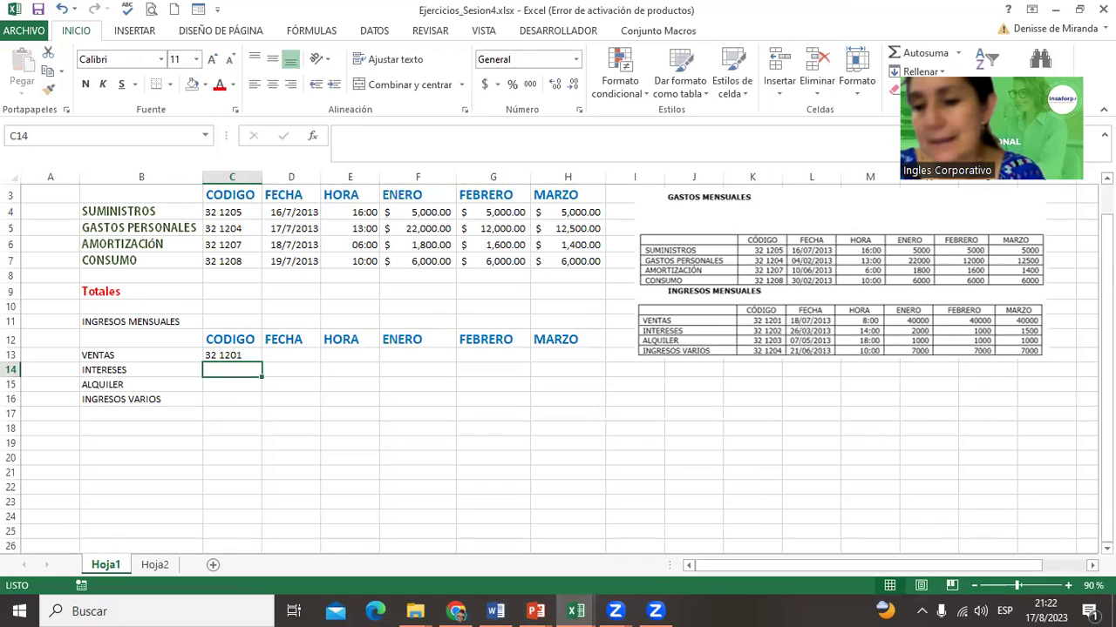
Step: Zoom to 130% and fill C13's code down to C16 (32 1201 to 35 1201)
left_click(1068, 586)
left_click(1067, 586)
left_click(1067, 585)
left_click(1067, 586)
scroll(558, 366, "down", 5)
left_click_drag(1106, 532, 1106, 374)
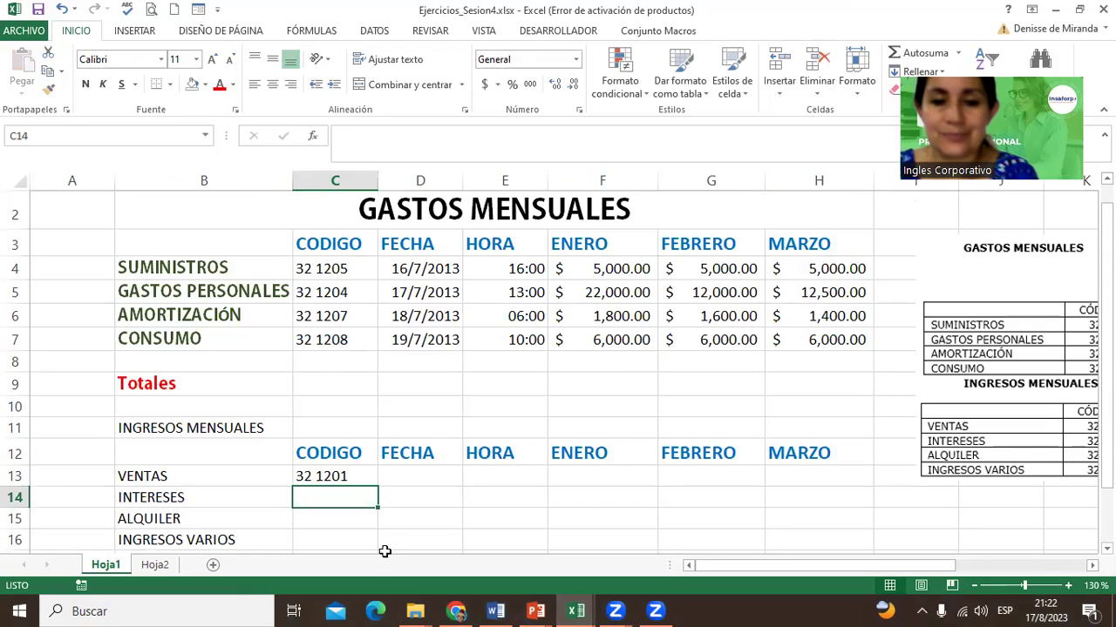
left_click(305, 477)
left_click_drag(376, 490, 377, 535)
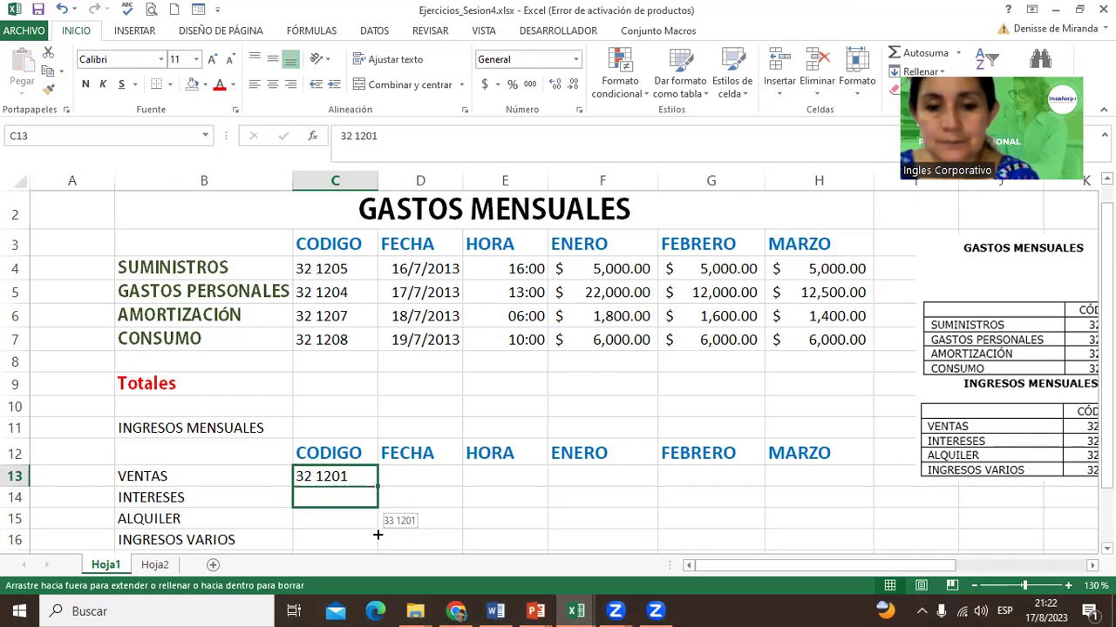
mouse_move(377, 534)
left_mouse_down()
mouse_move(377, 515)
mouse_move(380, 549)
left_mouse_up()
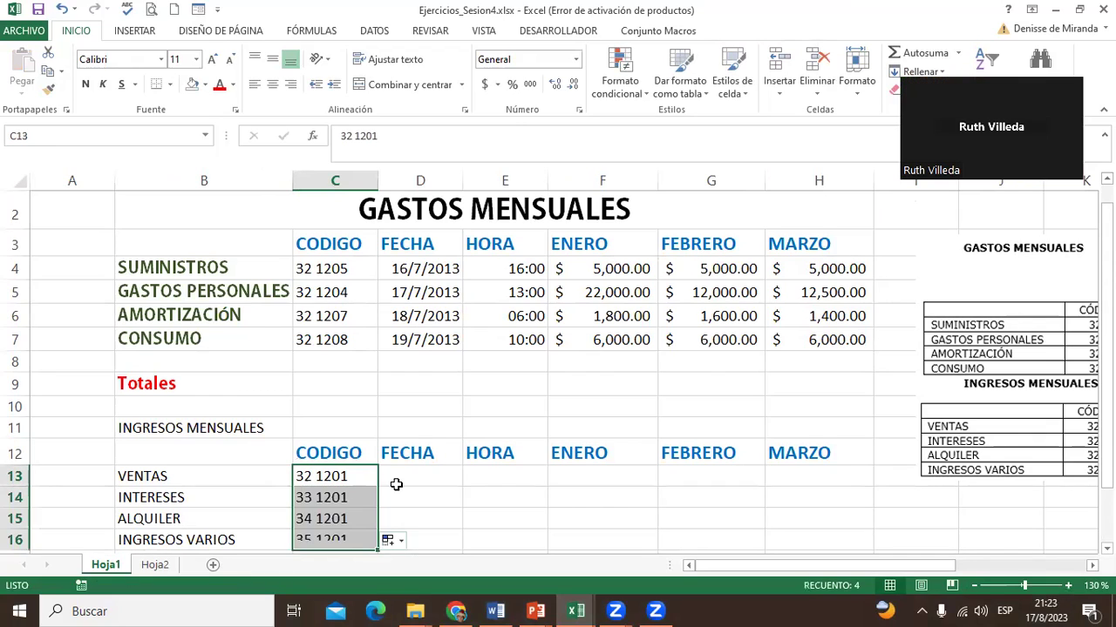
left_click(398, 472)
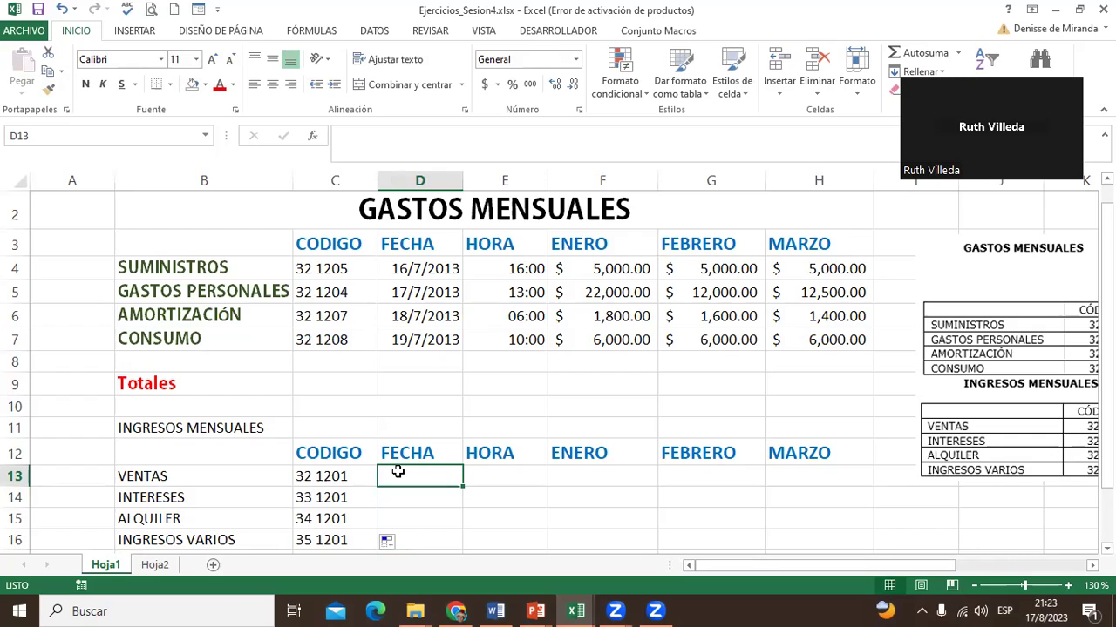
Step: Check the VENTAS code in C13 and select the ALQUILER code in C15
left_click(332, 469)
double_click(317, 475)
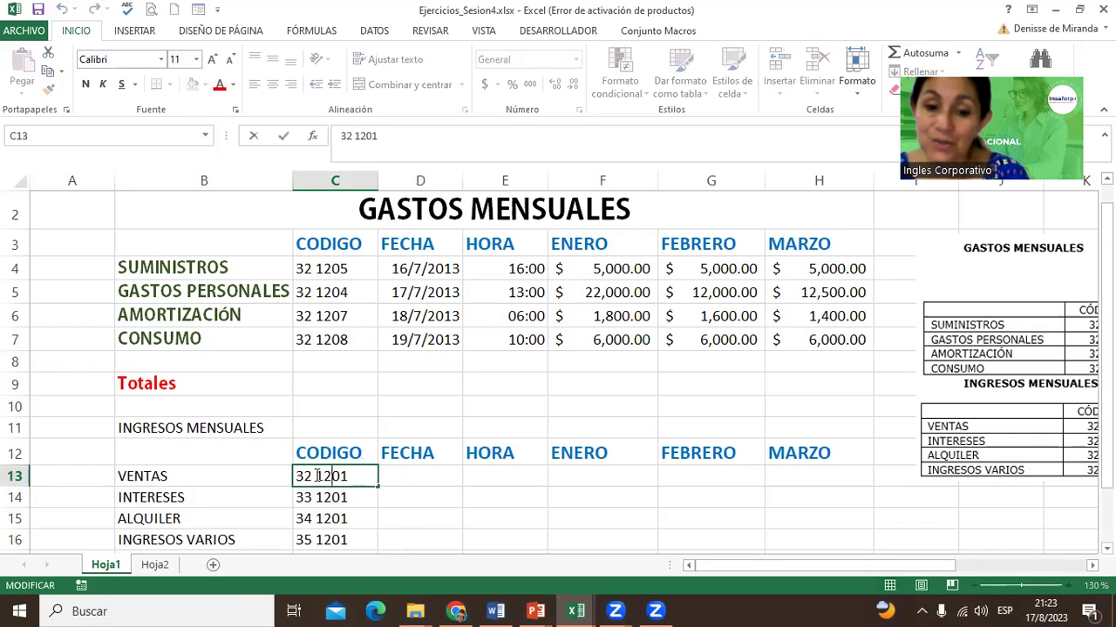
left_click(359, 493)
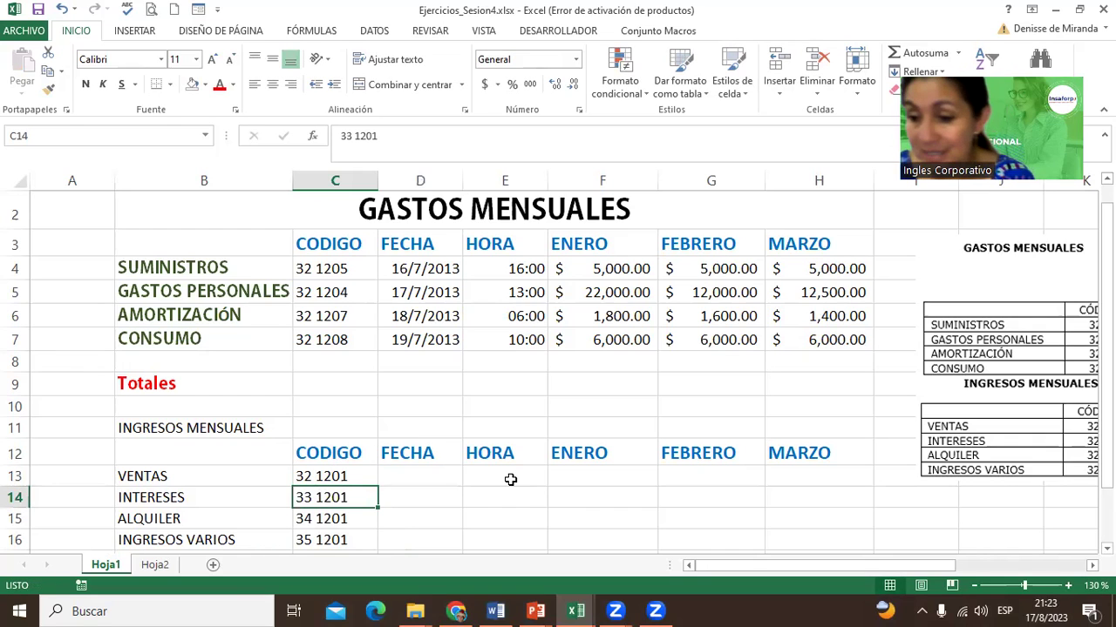
scroll(803, 530, "down", 1)
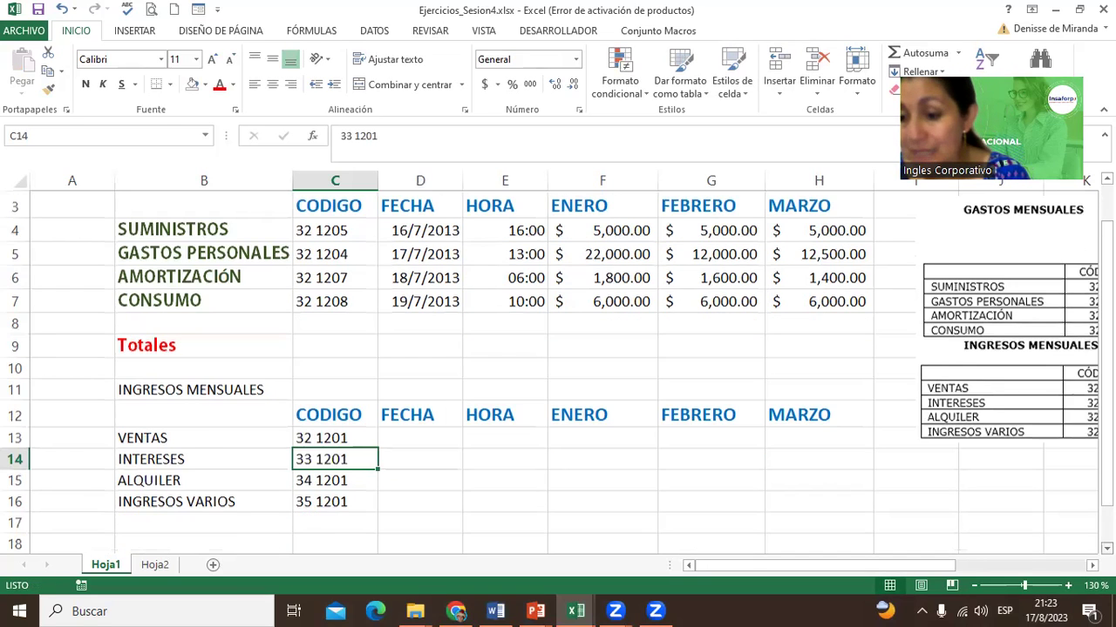
scroll(803, 530, "down", 1)
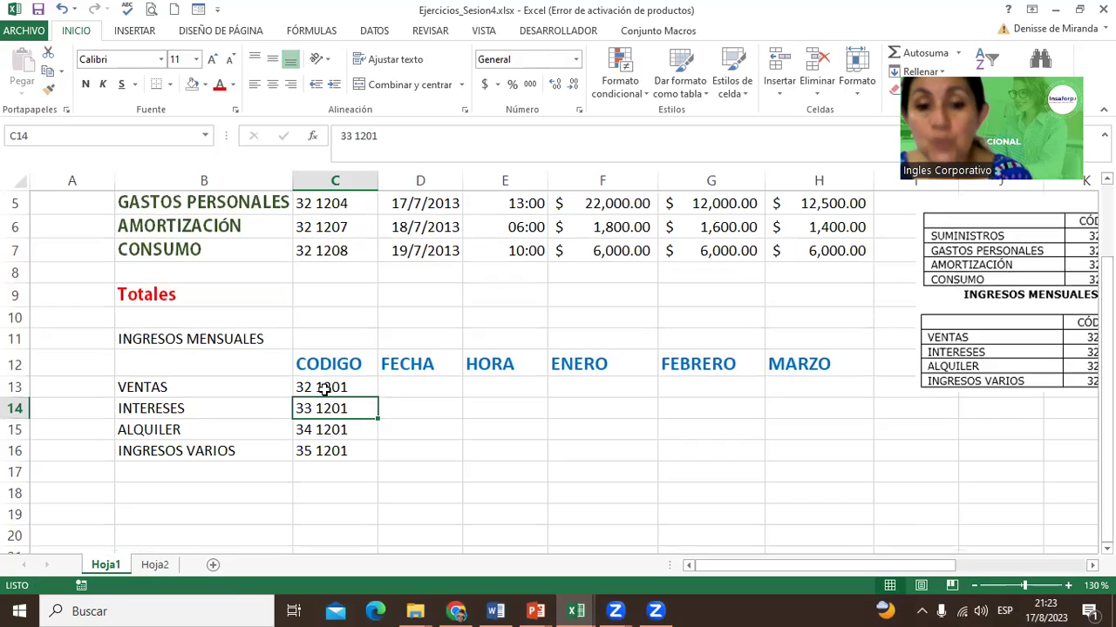
left_click(322, 426)
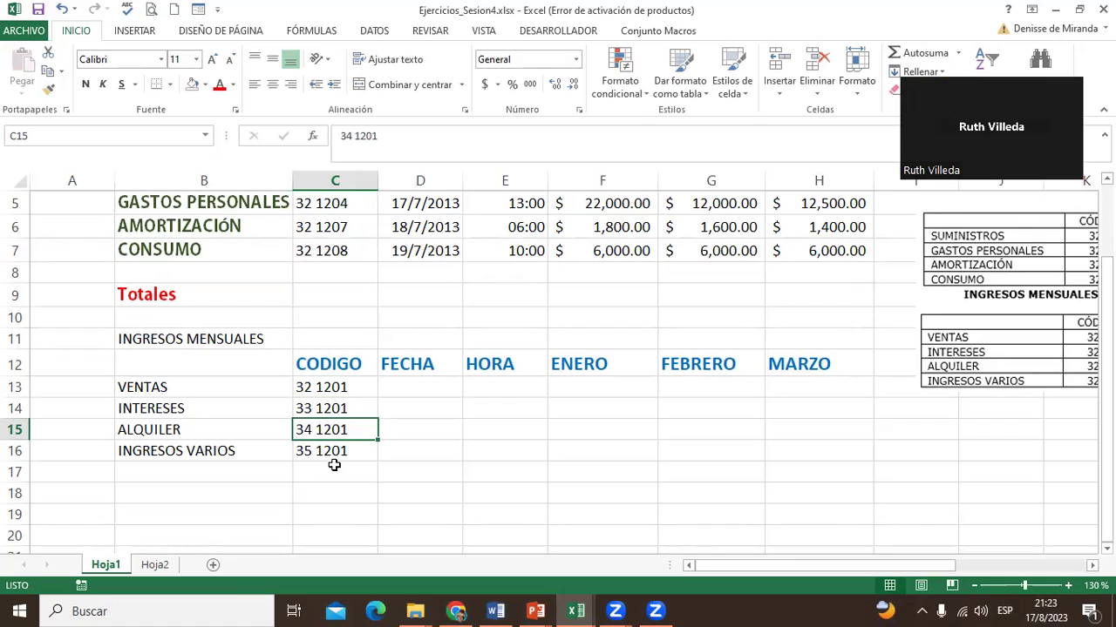
Step: Delete the space in C13's code so it reads 321201
double_click(331, 387)
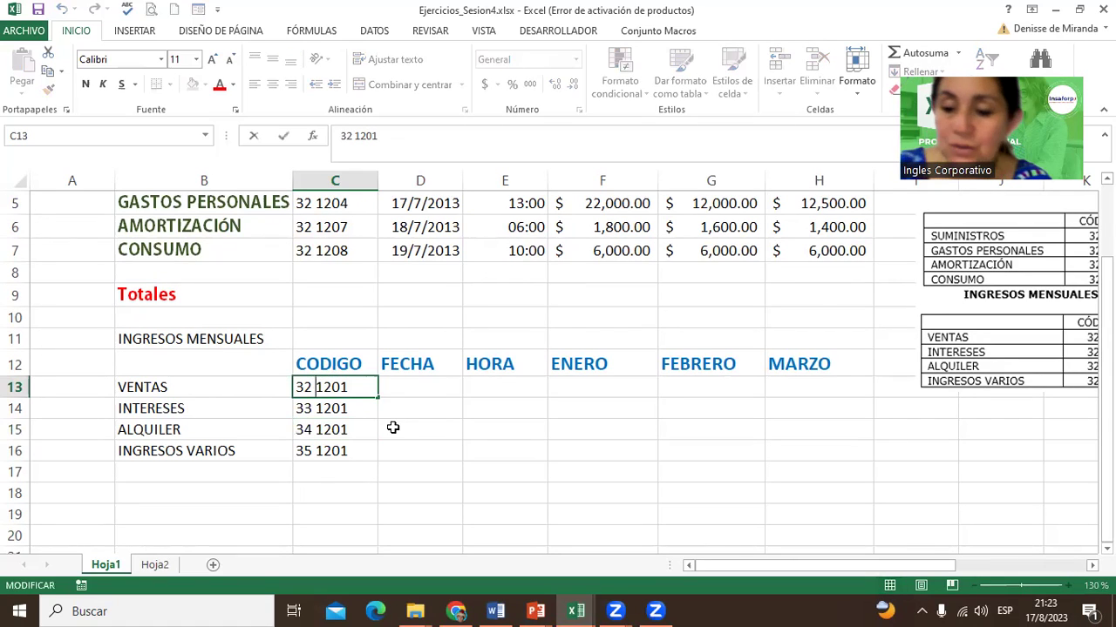
key("BackSpace")
key("Return")
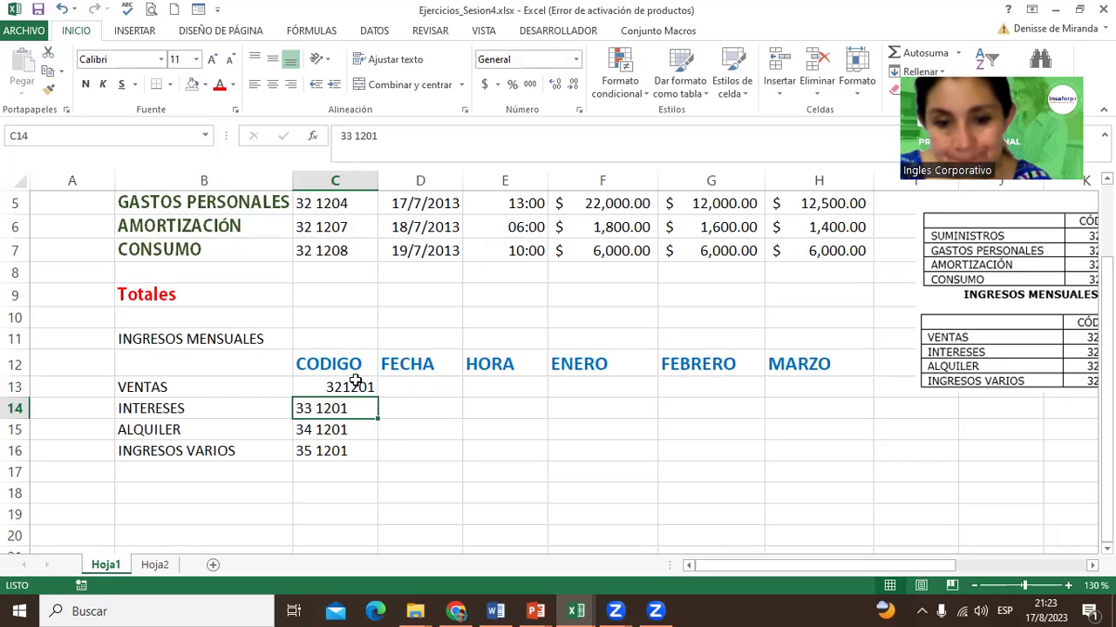
Step: Fill C13's code down to C16 as an incrementing series
left_click(356, 382)
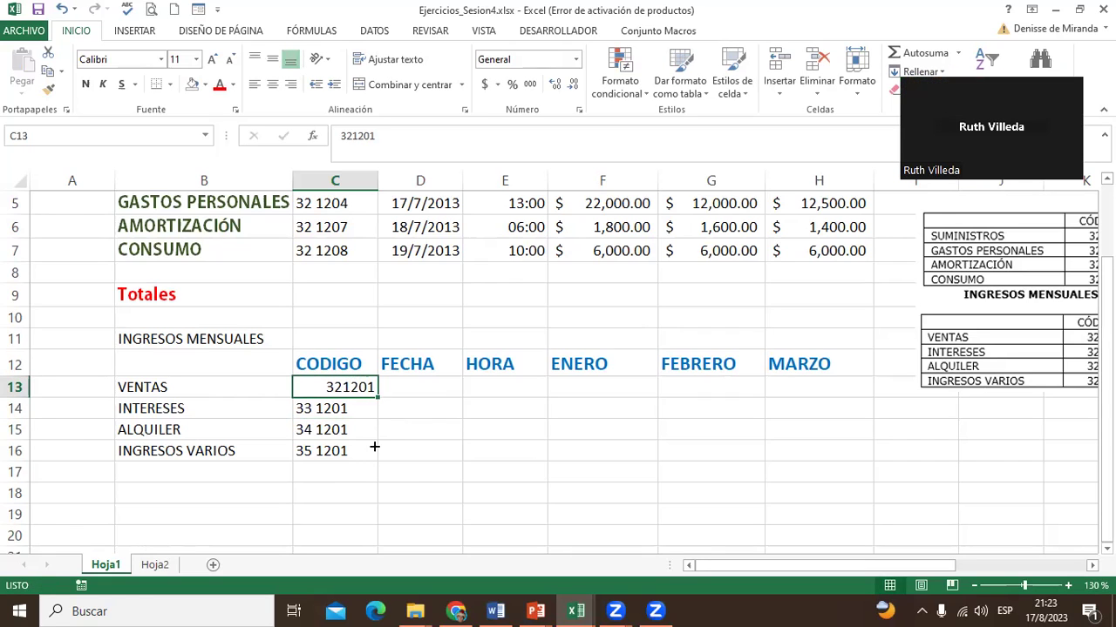
left_click_drag(373, 447, 373, 466)
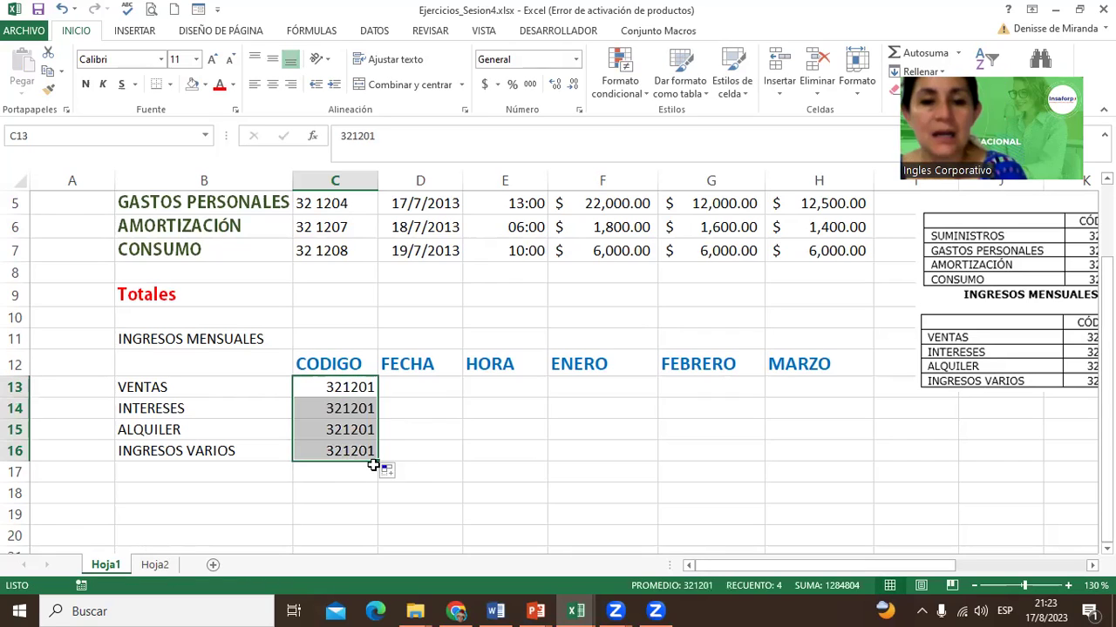
left_click(361, 389)
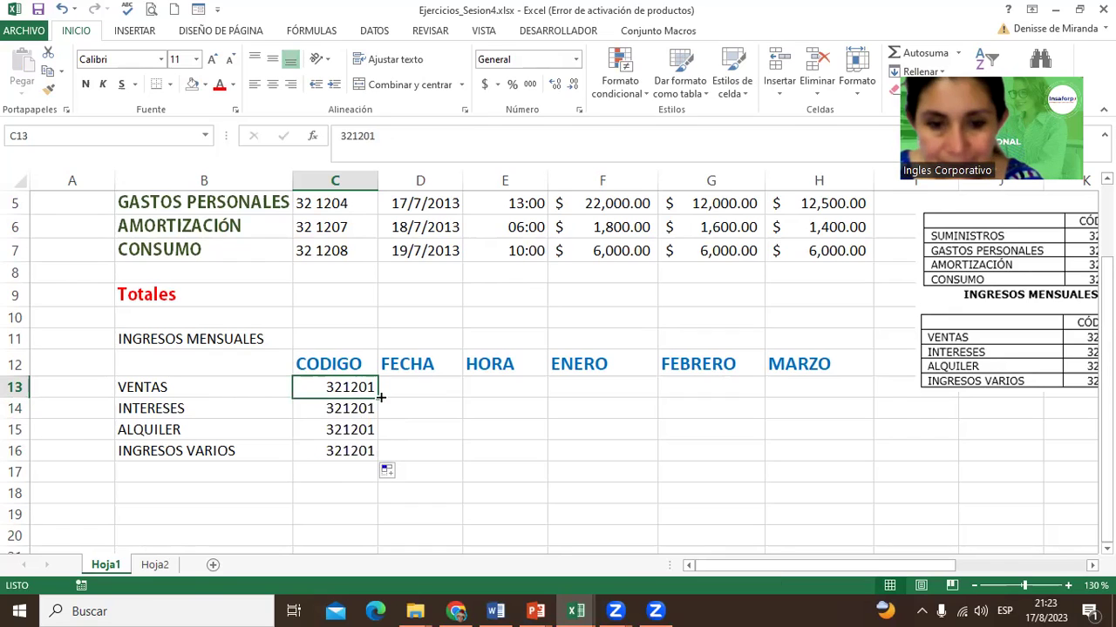
left_click_drag(380, 396, 376, 442)
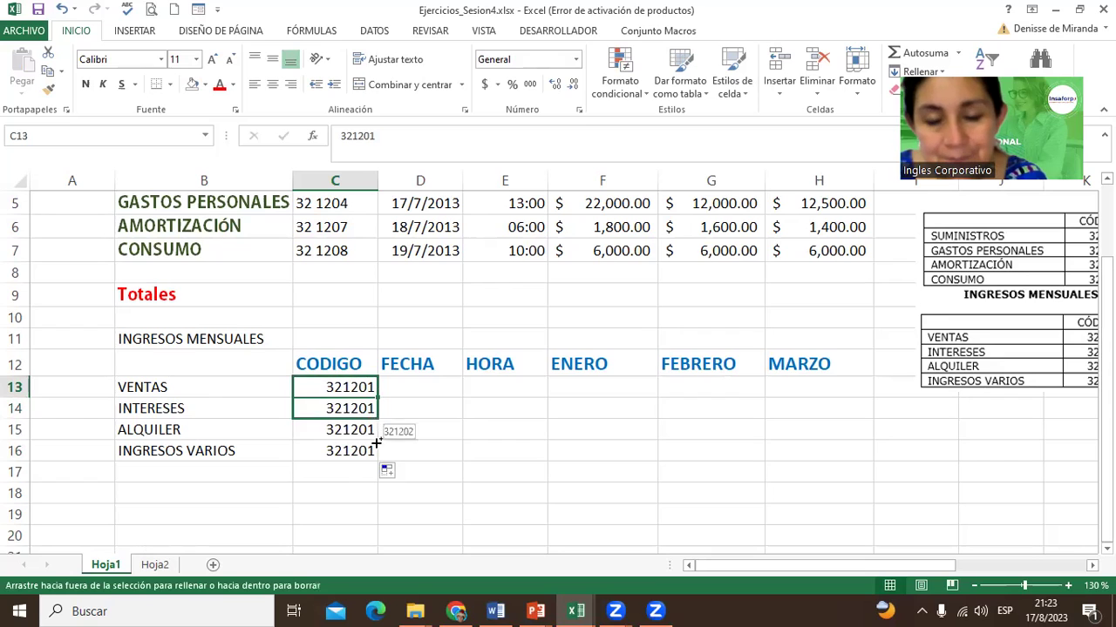
left_click_drag(377, 443, 378, 457)
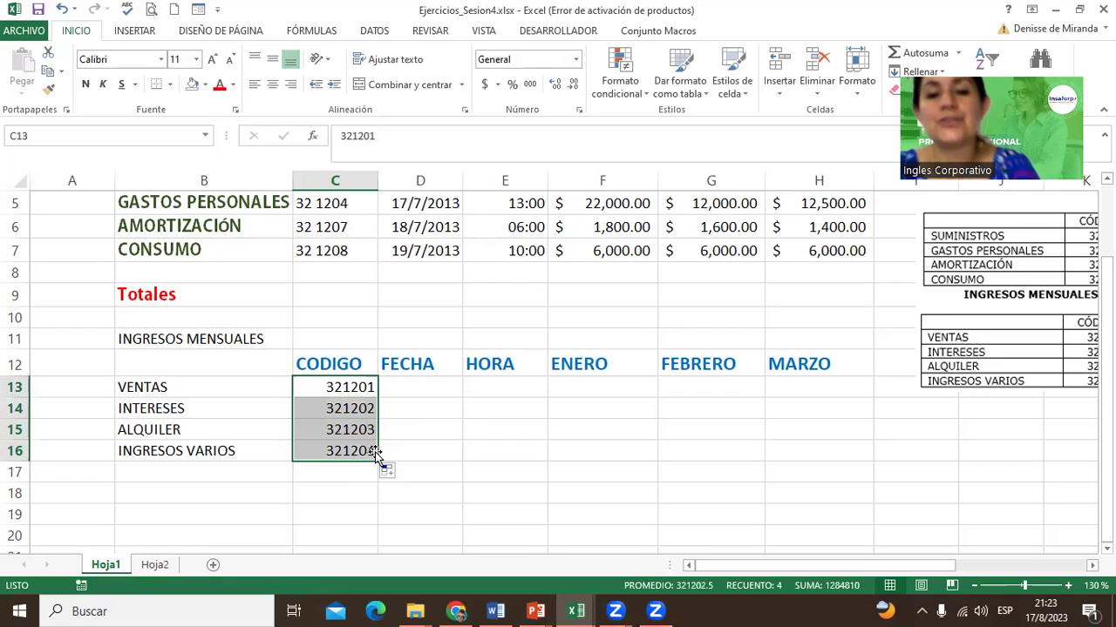
Step: Clear C14:C16 and refill them from C13 with 321202 to 321204
left_click(346, 386)
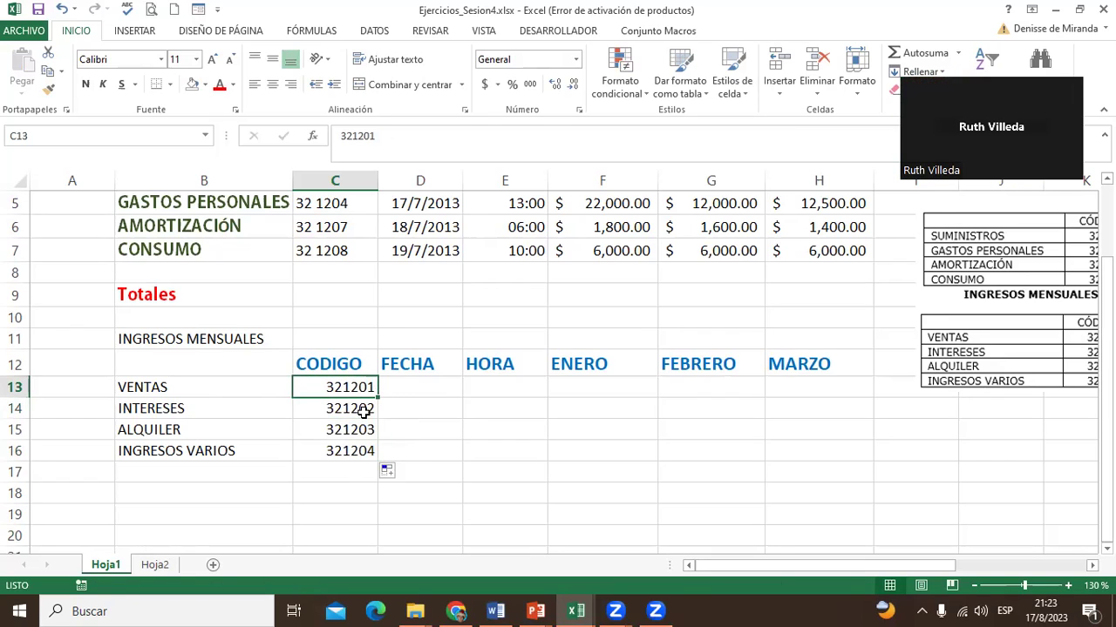
left_click_drag(364, 413, 364, 462)
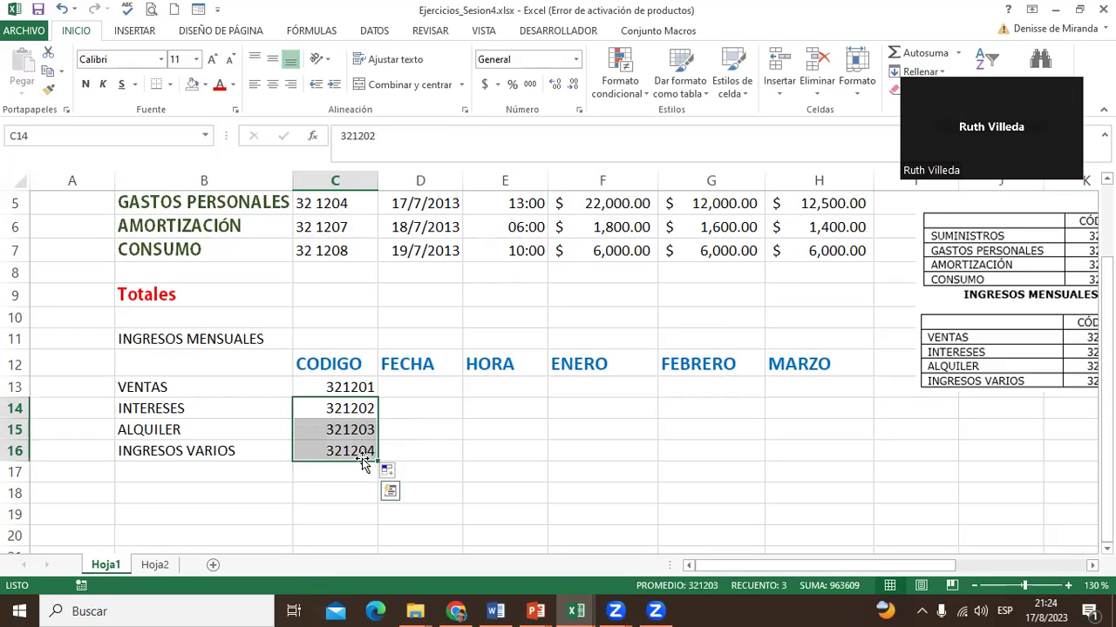
key("Delete")
left_click(373, 394)
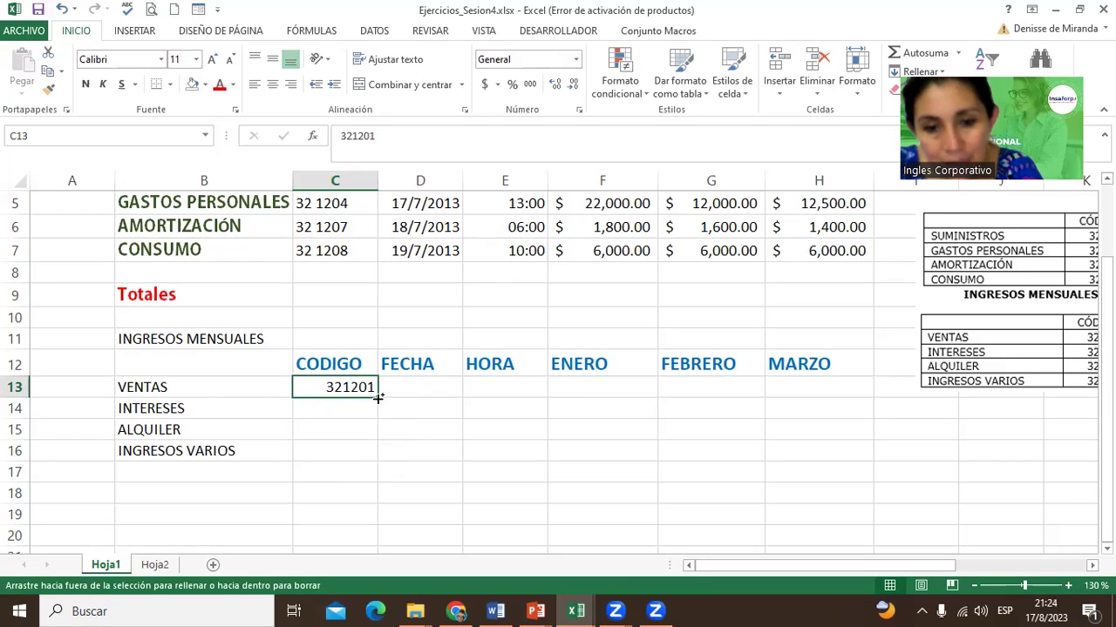
left_click_drag(377, 397, 377, 459)
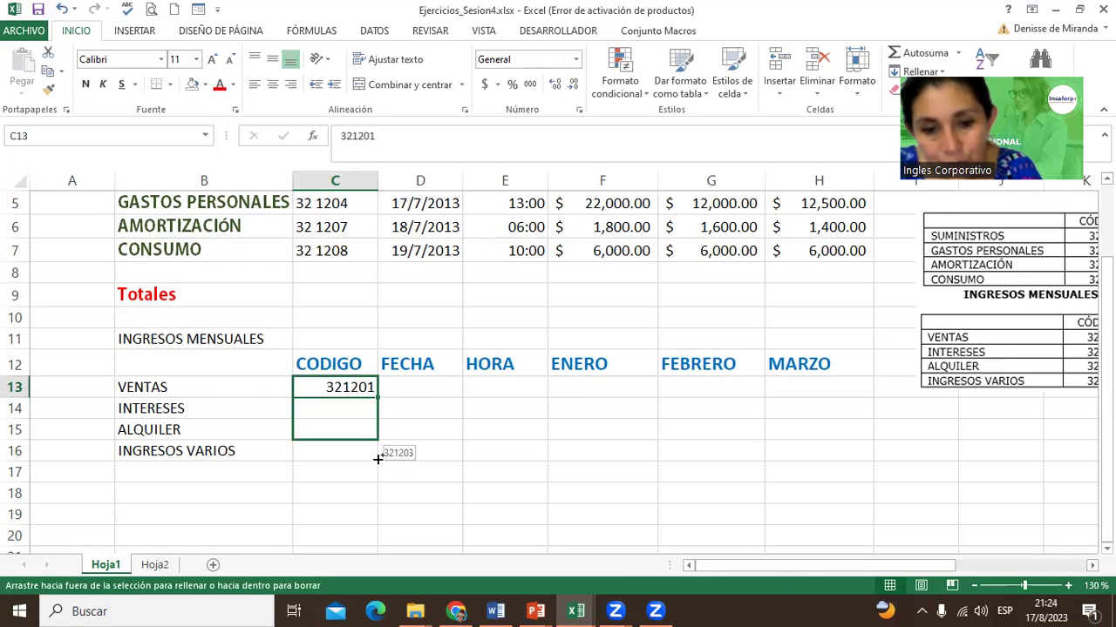
left_click_drag(377, 459, 378, 461)
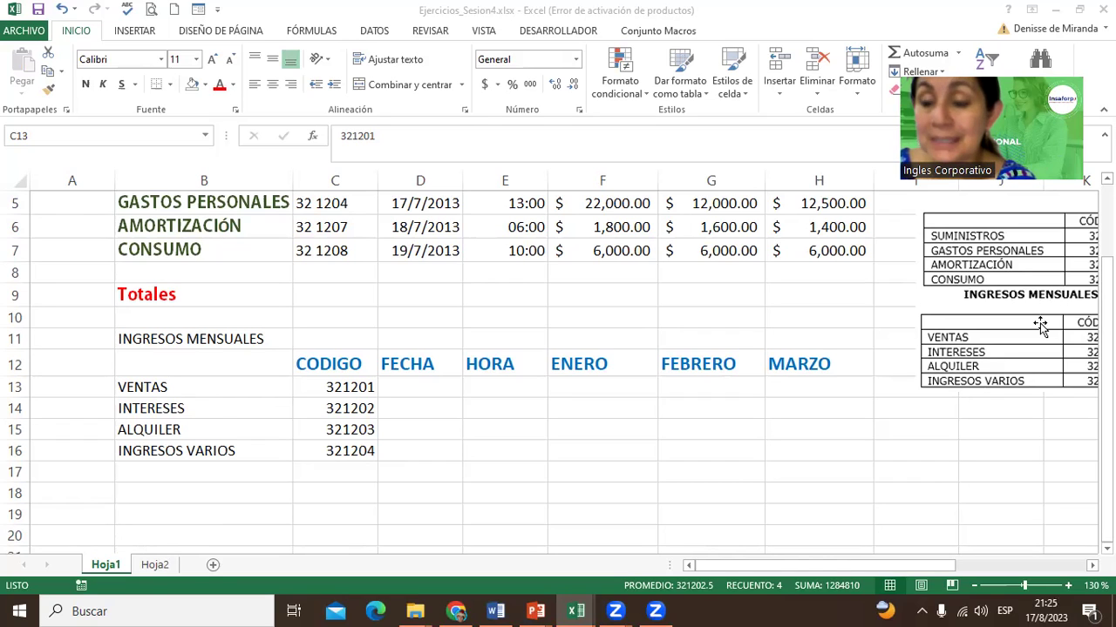
Step: Zoom out to 120% and reposition the reference picture of the tables
left_click_drag(1039, 325, 754, 327)
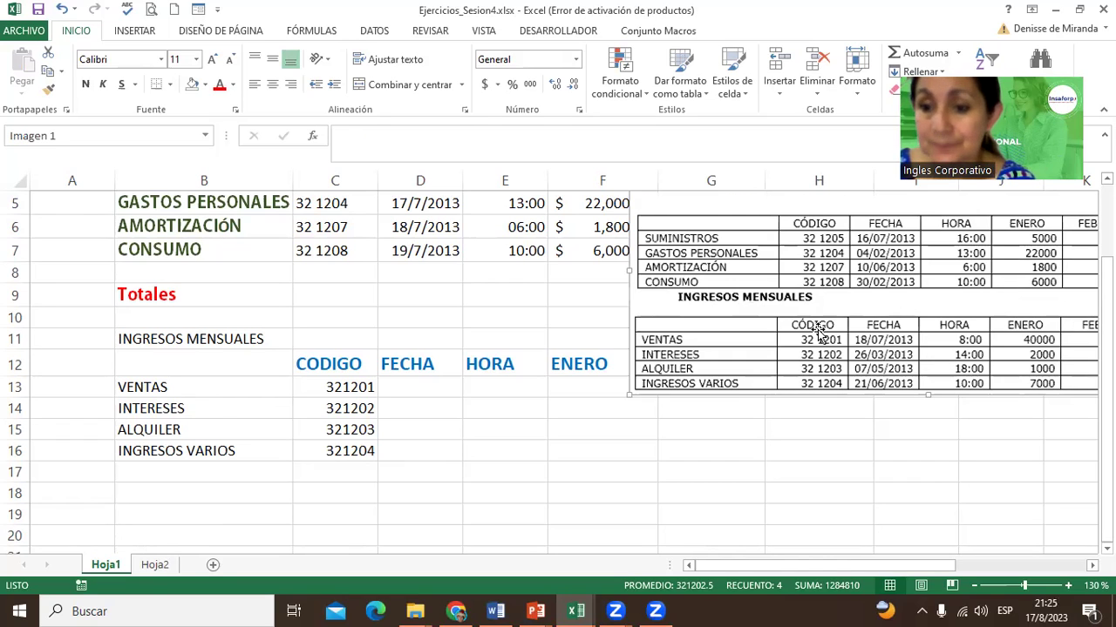
left_click(974, 590)
mouse_move(671, 311)
left_mouse_down()
mouse_move(819, 265)
mouse_move(786, 298)
left_mouse_up()
Step: Enter 18/7/2013 in D13 and fill dates down to 21/7/2013 in D16
left_click(156, 470)
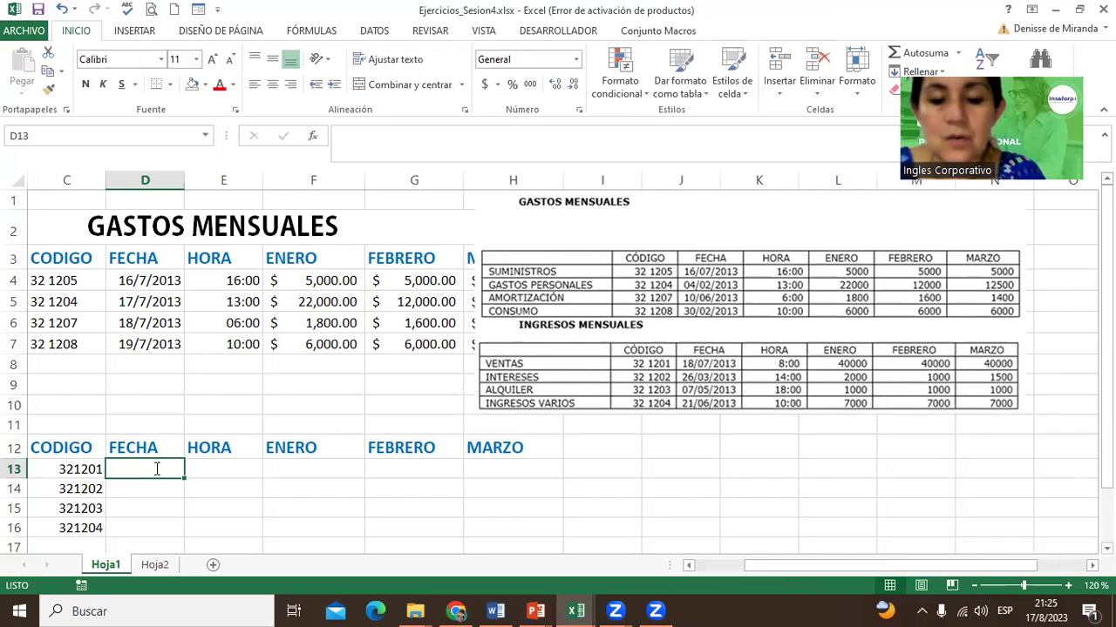
type("18/")
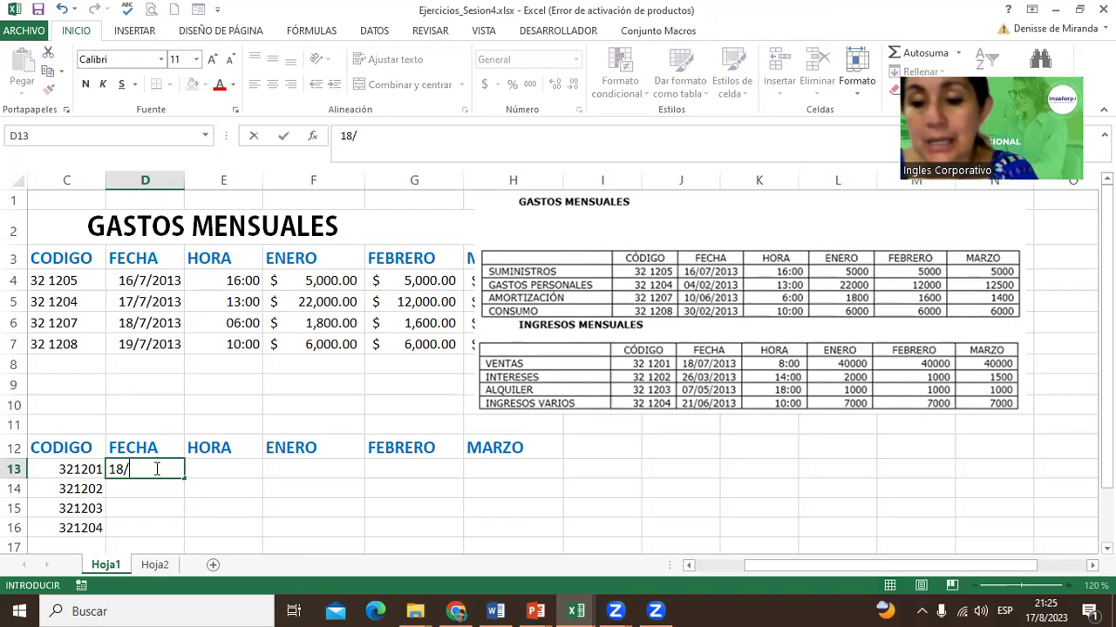
type("07")
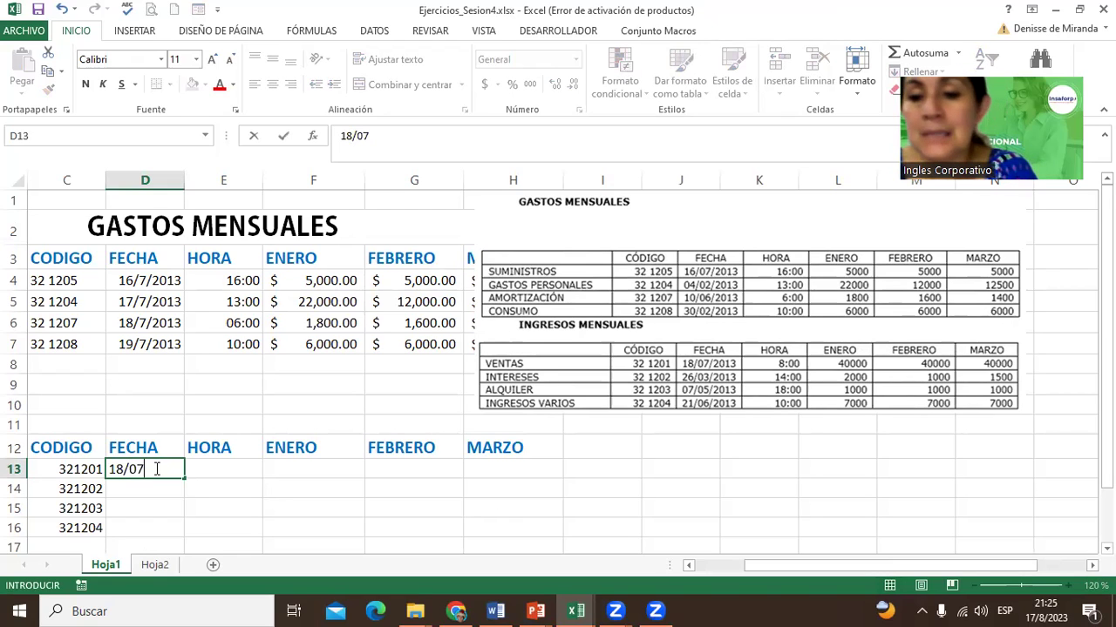
type("/20")
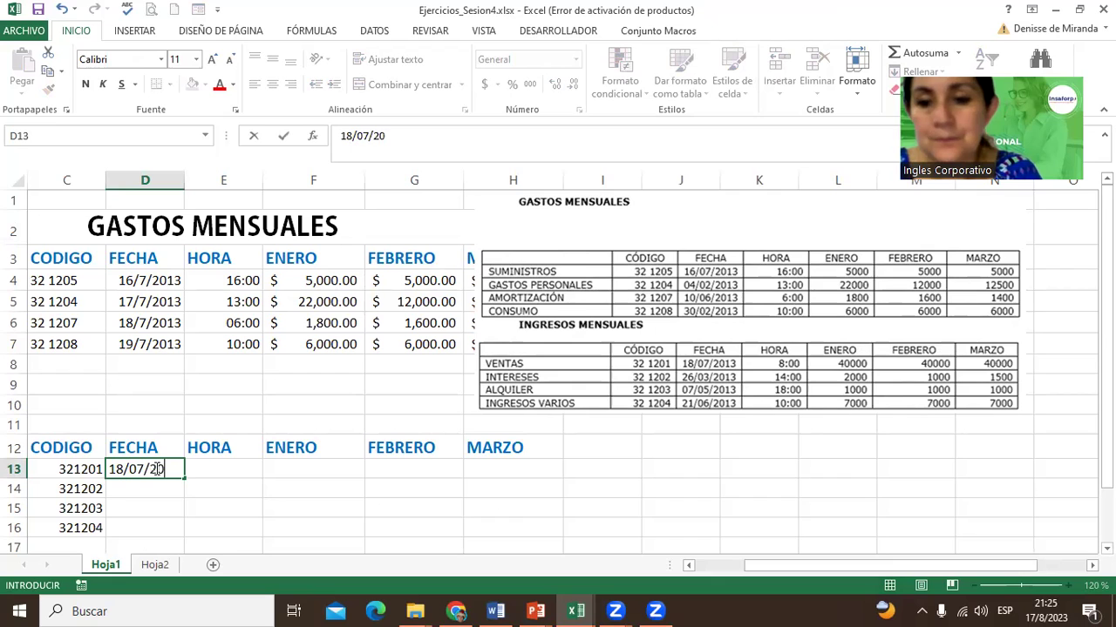
type("13")
key("Return")
left_click(174, 470)
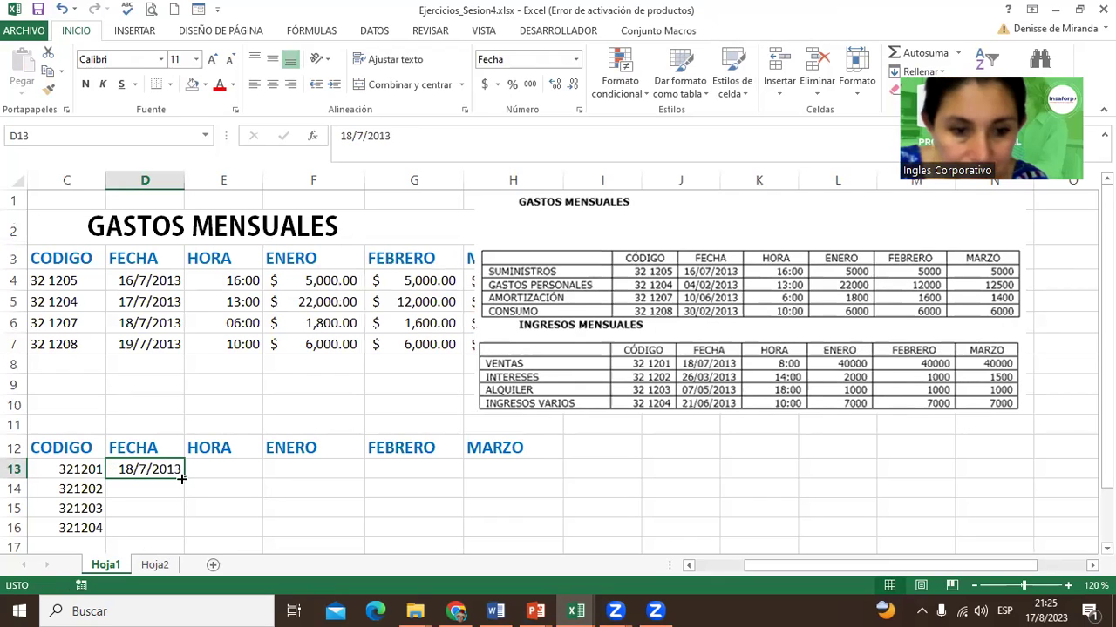
left_click_drag(182, 478, 185, 531)
left_click(226, 469)
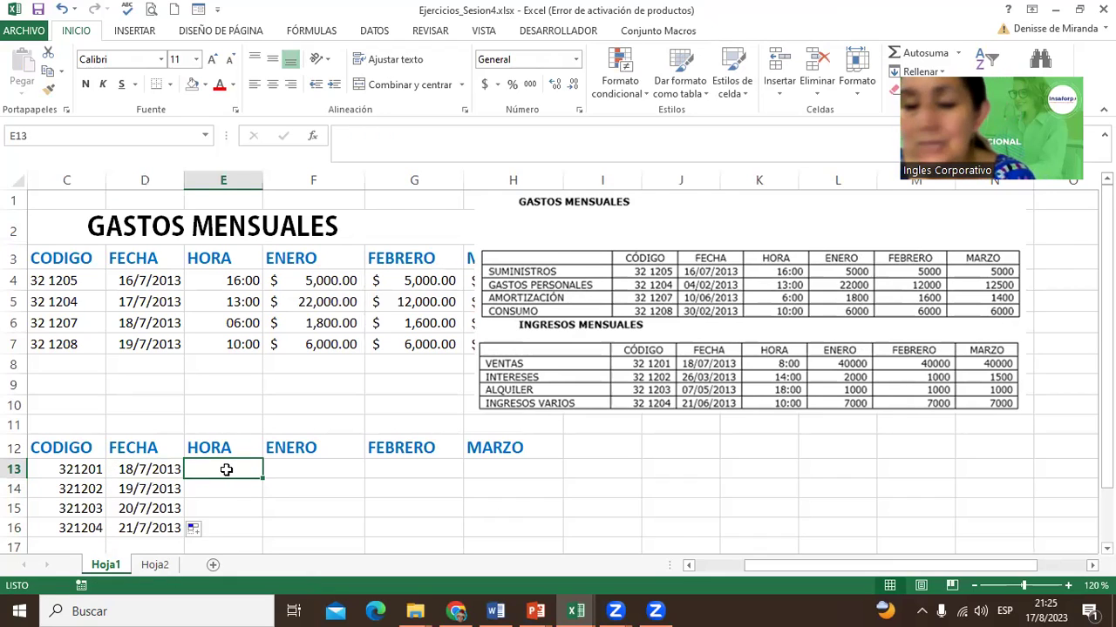
Step: Enter HORA times 08:00, 14:00, 18:00 and 10:00 in E13:E16
type("8:")
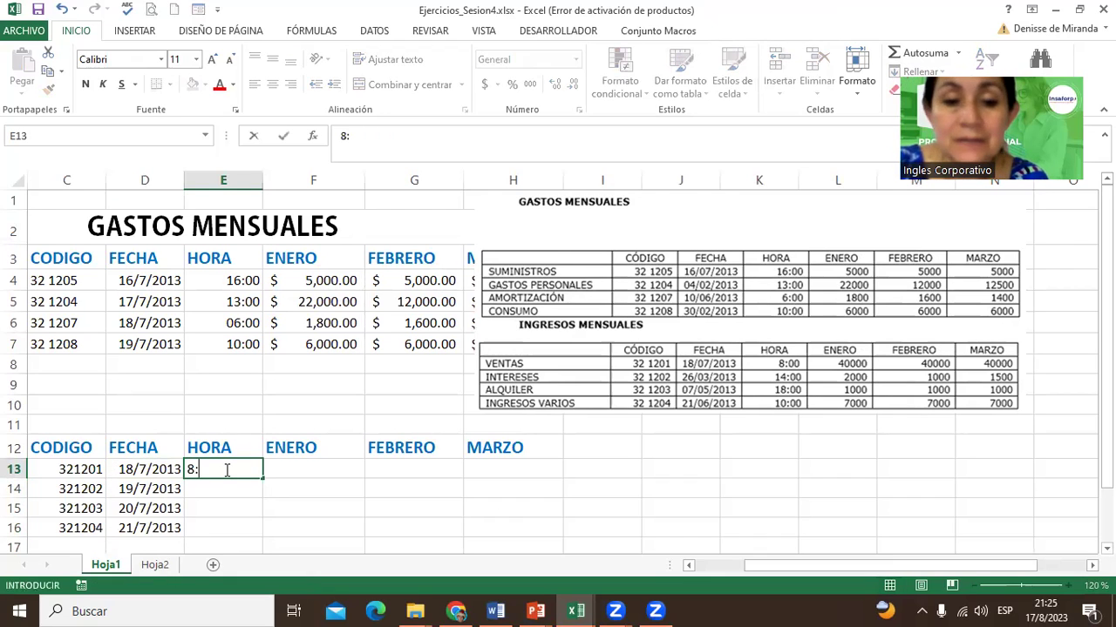
type("00")
key("Return")
type("1")
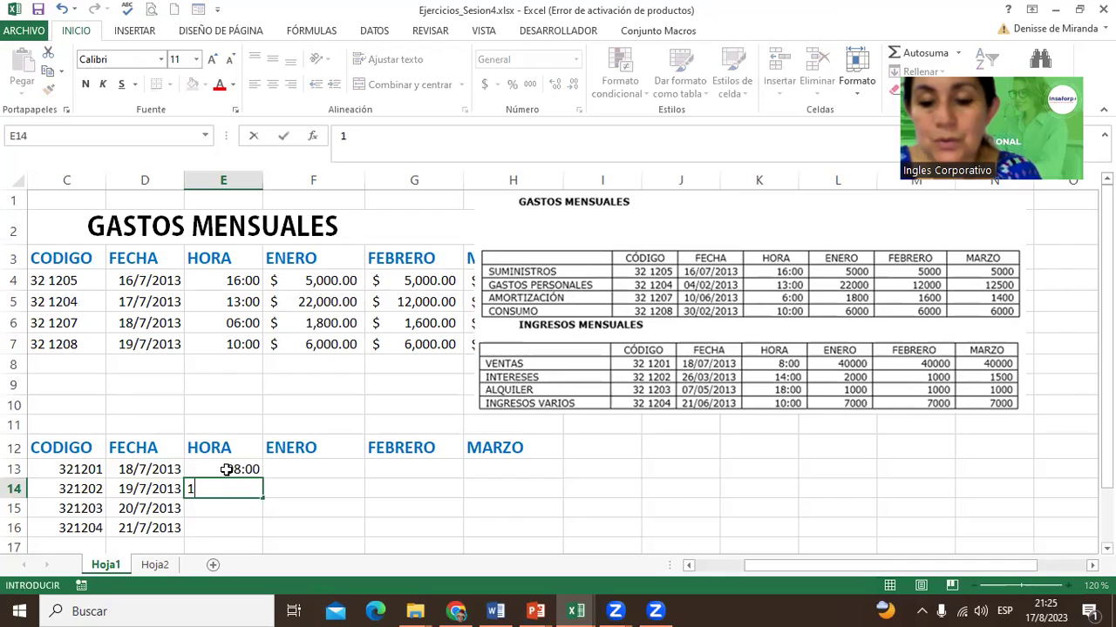
type("4:00")
key("Return")
type("1")
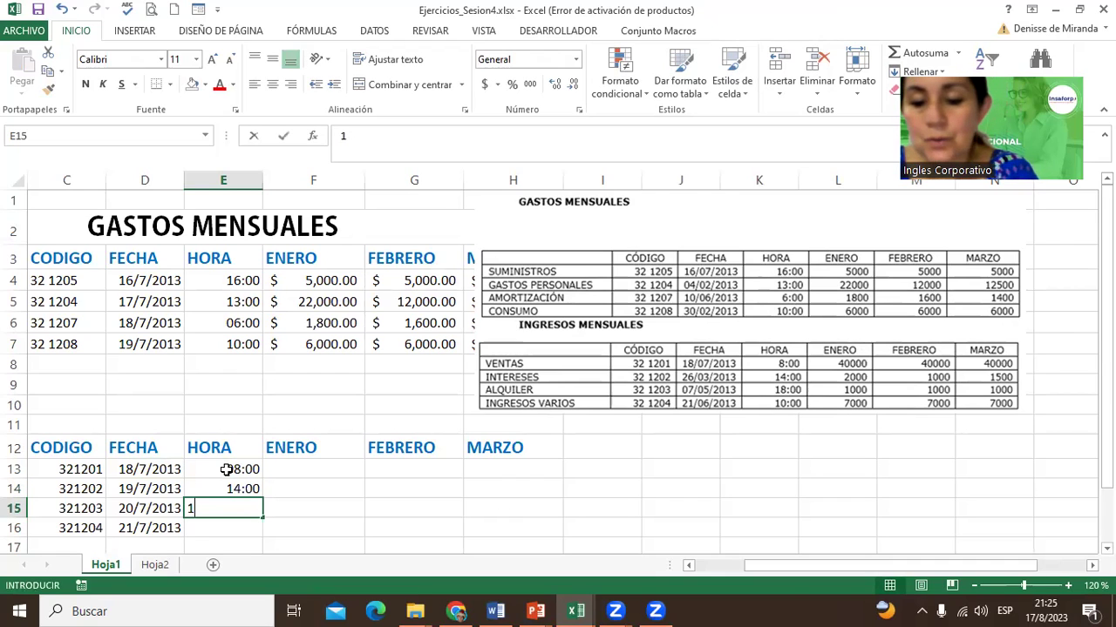
type("8:00")
key("Return")
type("10:")
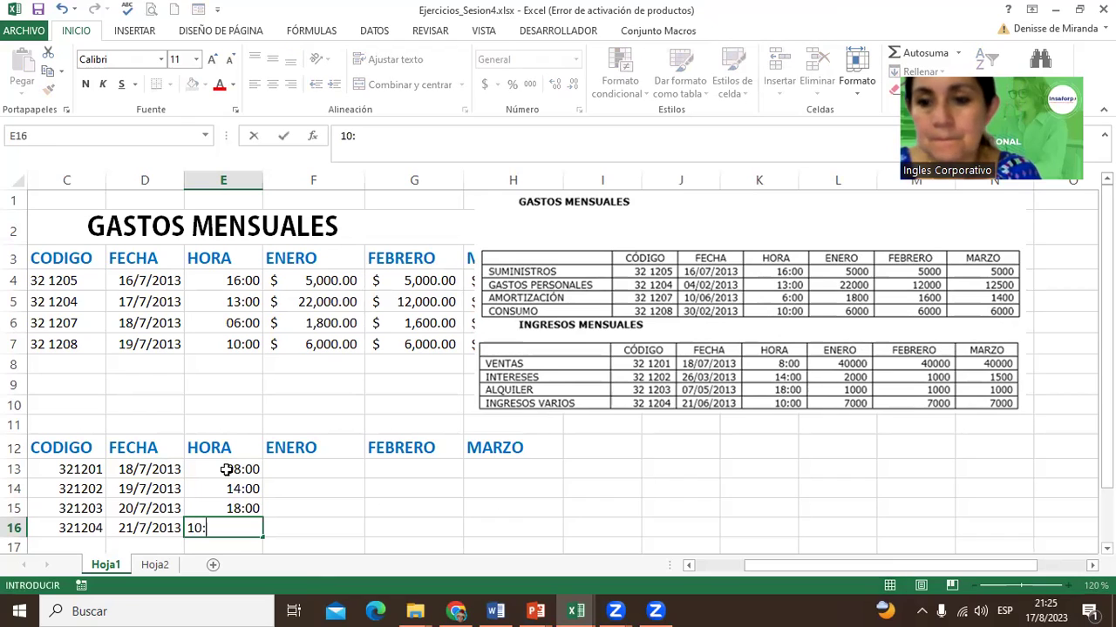
type("00")
key("Return")
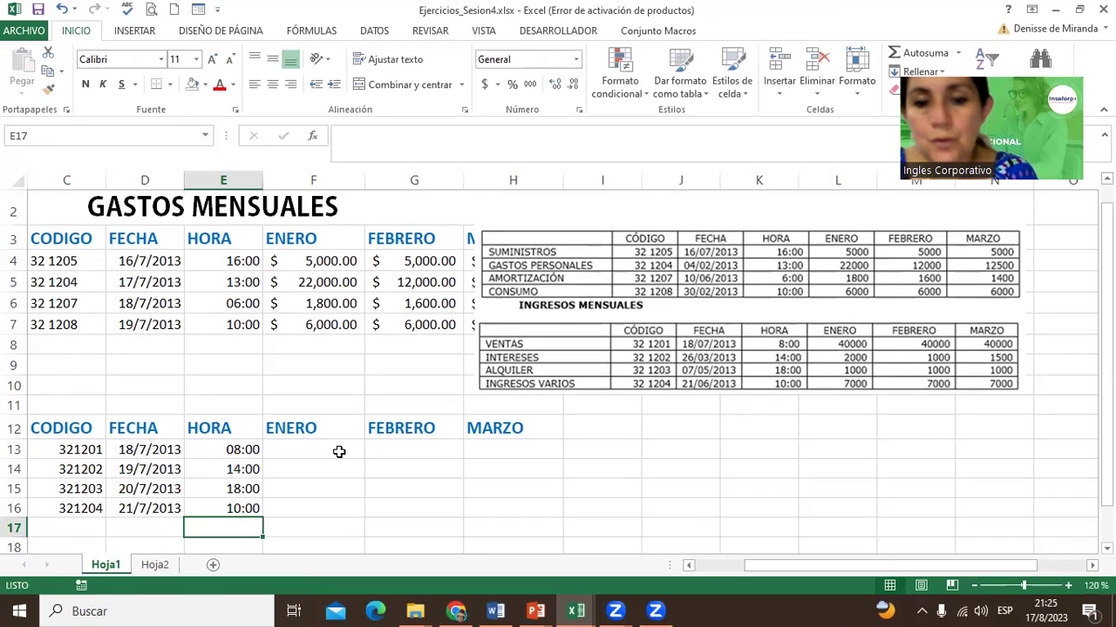
Step: Enter ENERO amounts 40000, 2000, 1000 and 7000 in F13:F16
left_click(339, 450)
type("4")
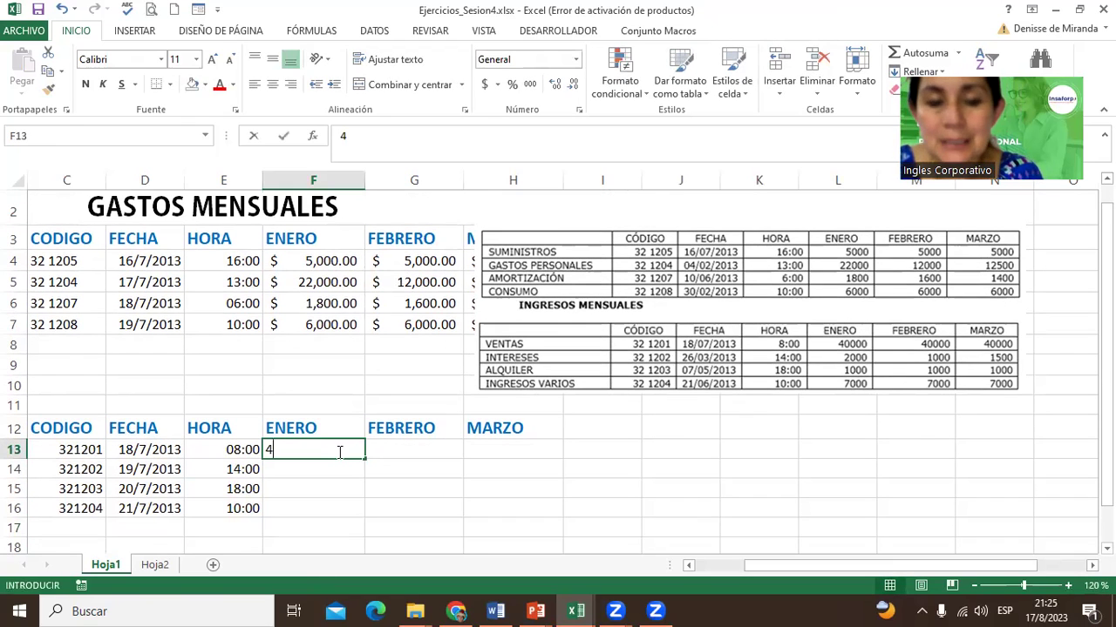
type("0000")
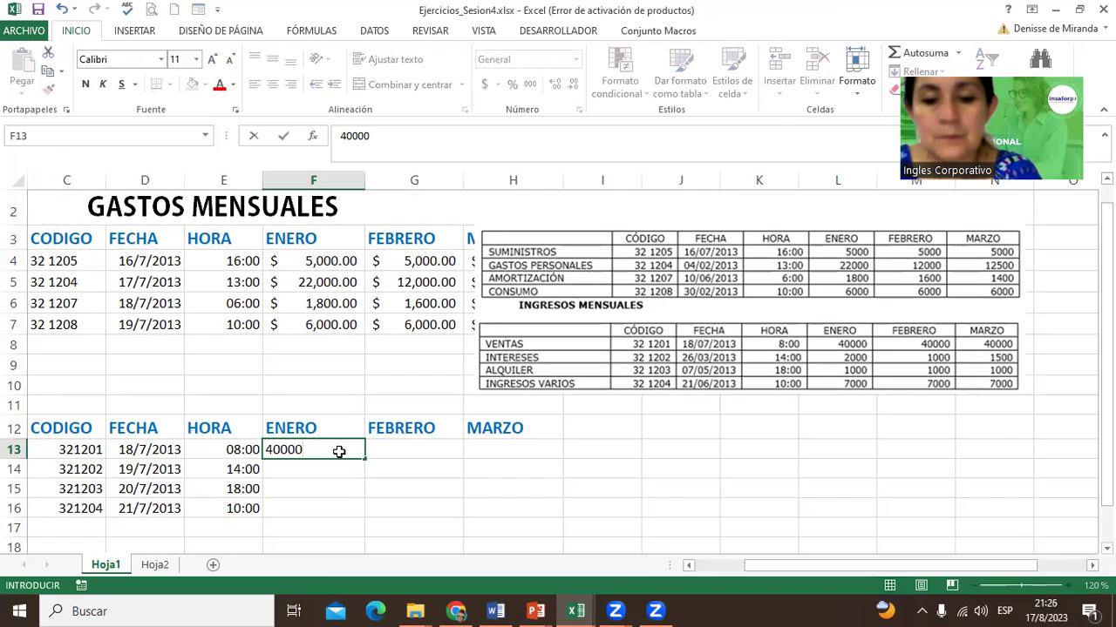
key("Return")
type("2000")
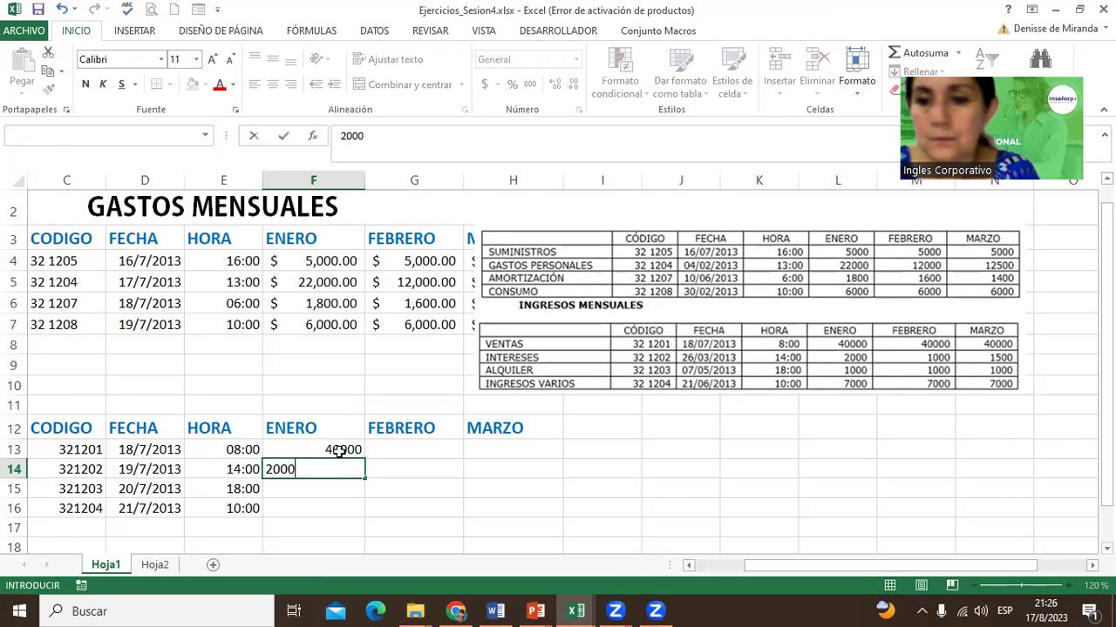
key("Return")
type("10")
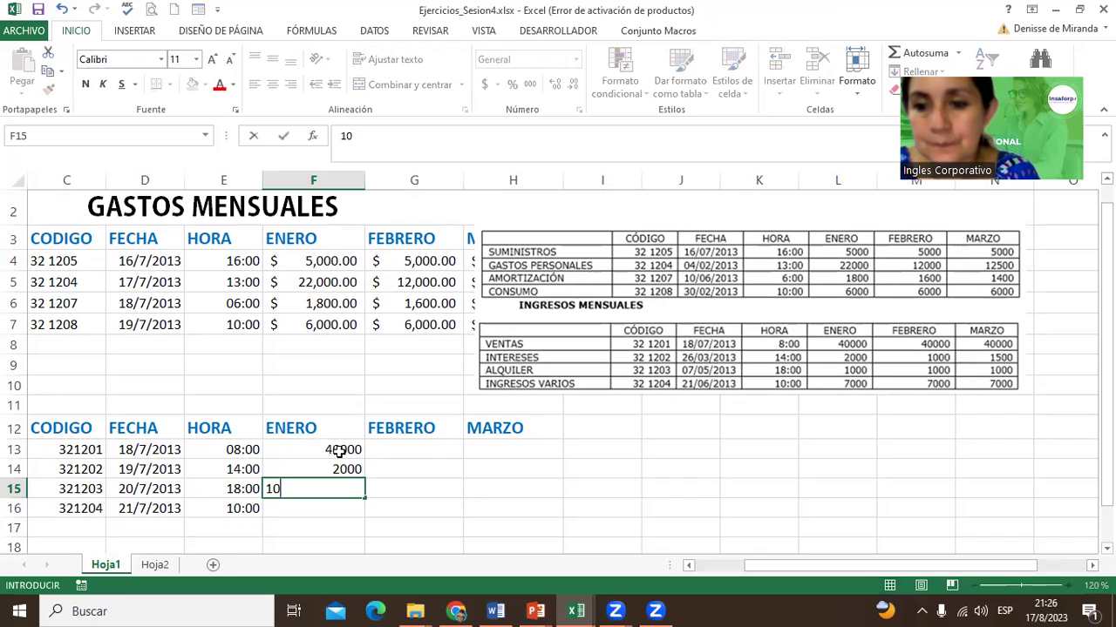
type("00")
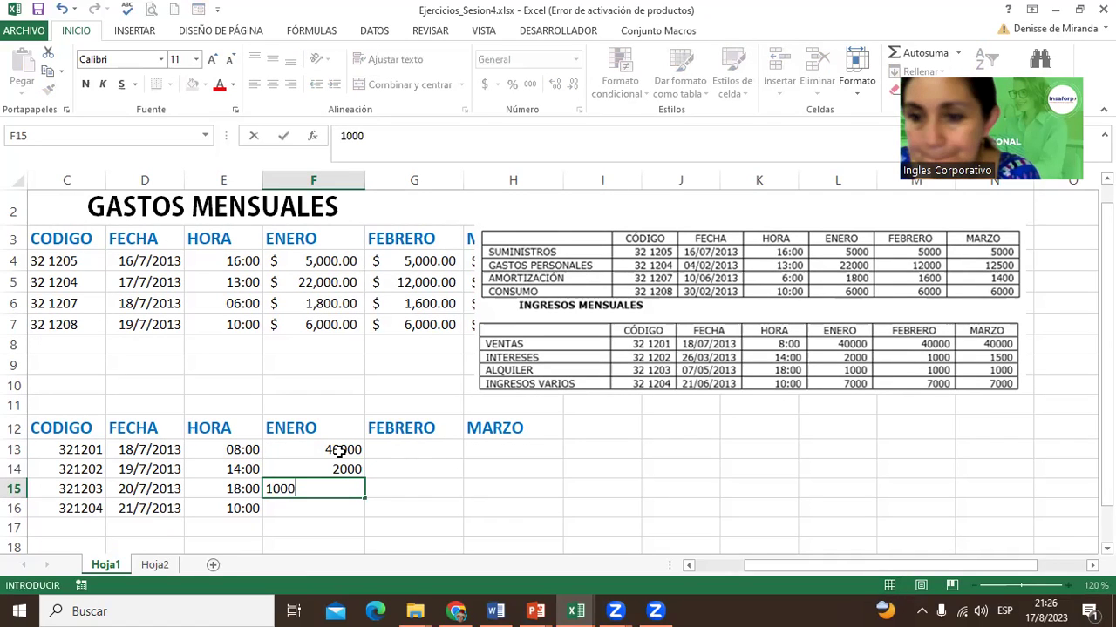
key("ctrl+Return")
key("Down")
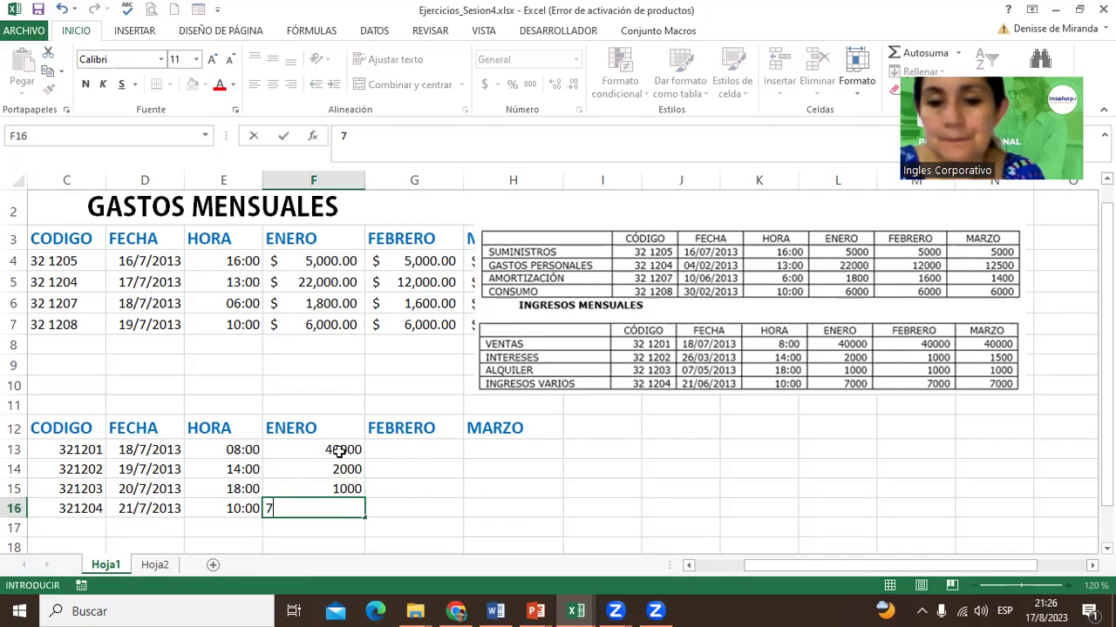
type("7000")
key("Return")
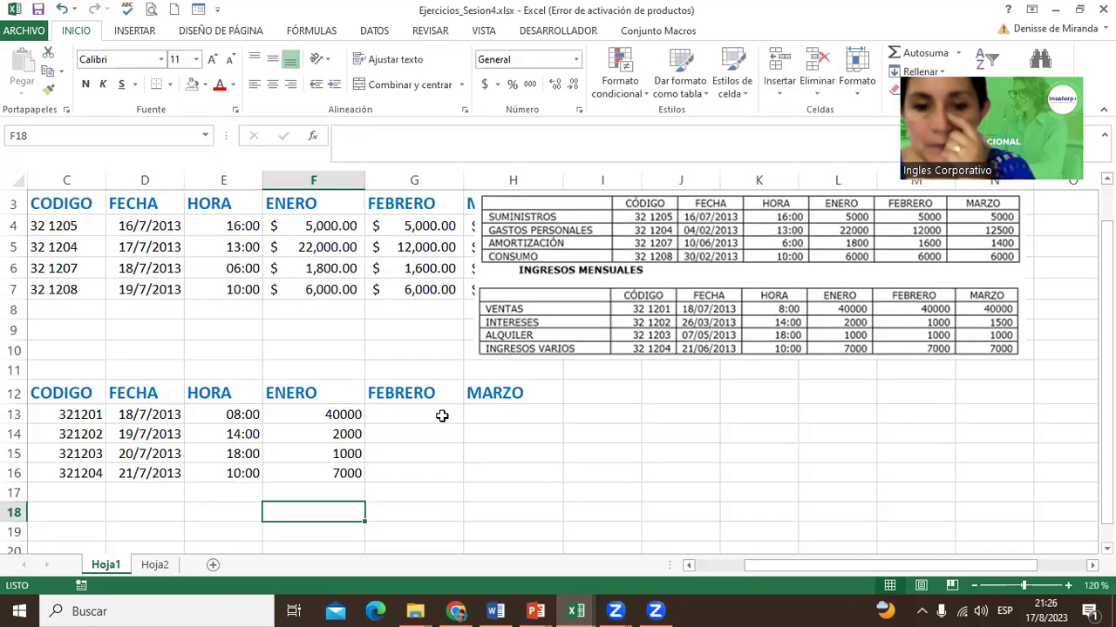
Step: Copy 40000 across to FEBRERO and MARZO, then enter FEBRERO 1000, 1000, 7000 below
left_click(435, 414)
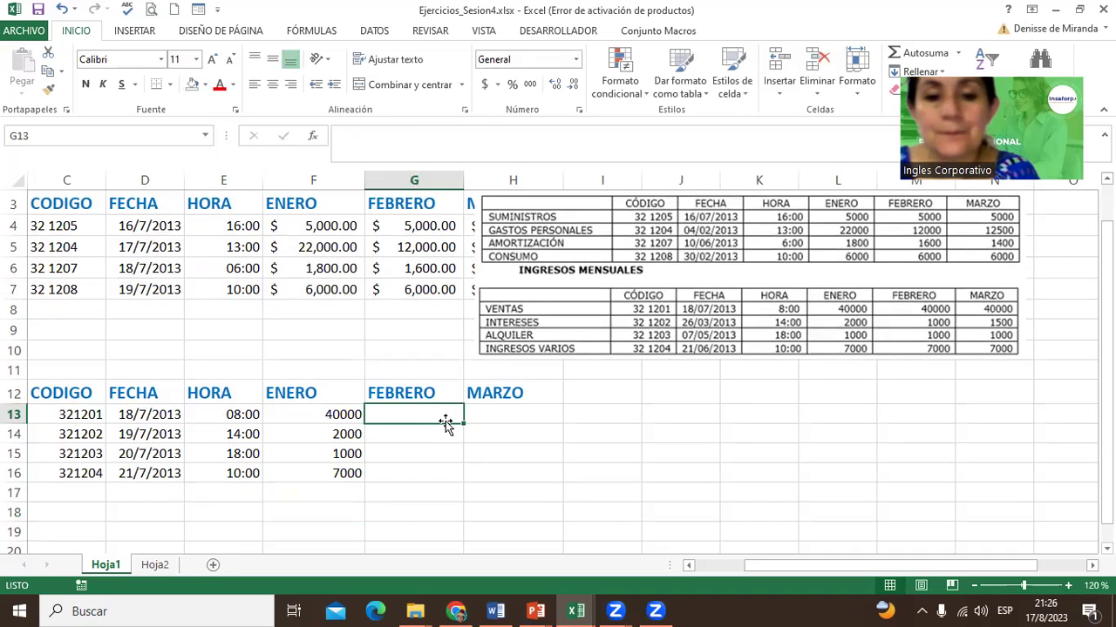
left_click(353, 419)
left_click_drag(365, 424, 519, 419)
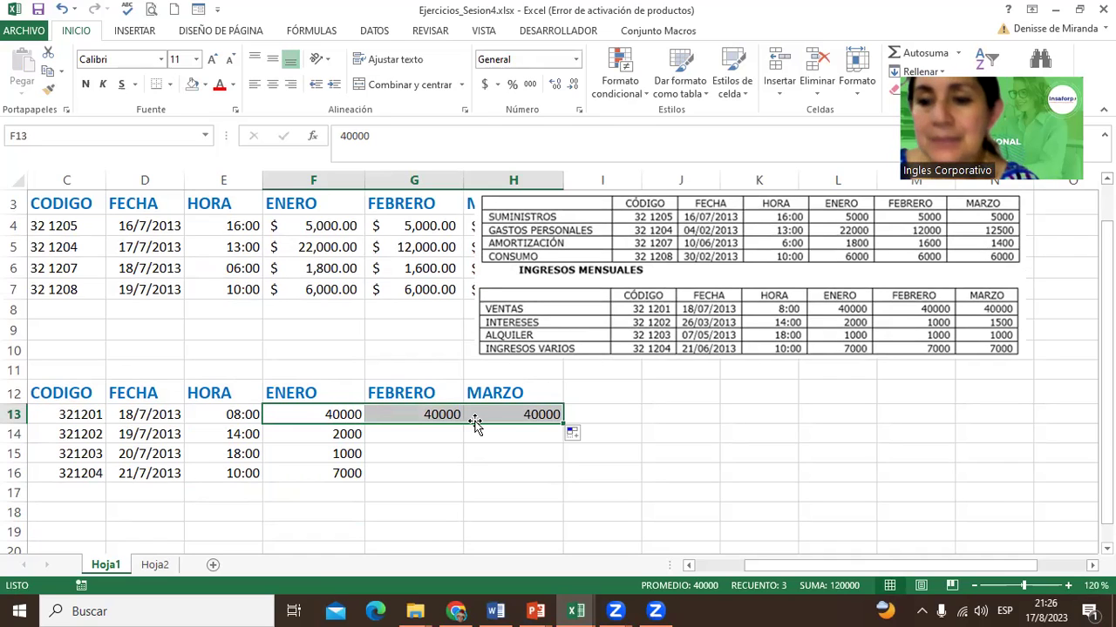
left_click(428, 436)
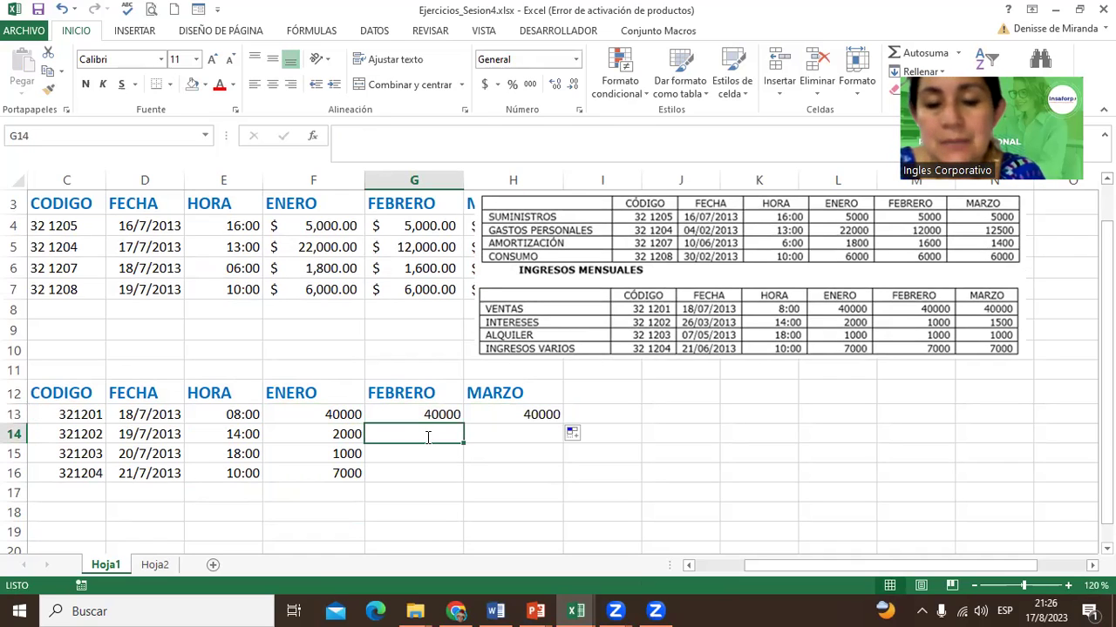
type("1000")
key("Return")
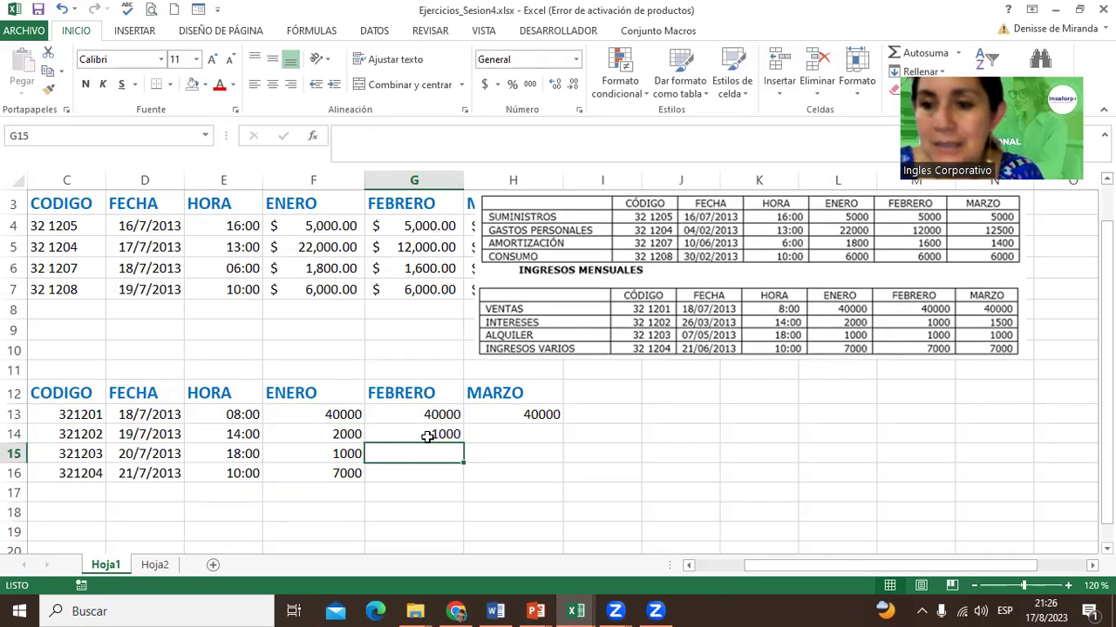
type("1000")
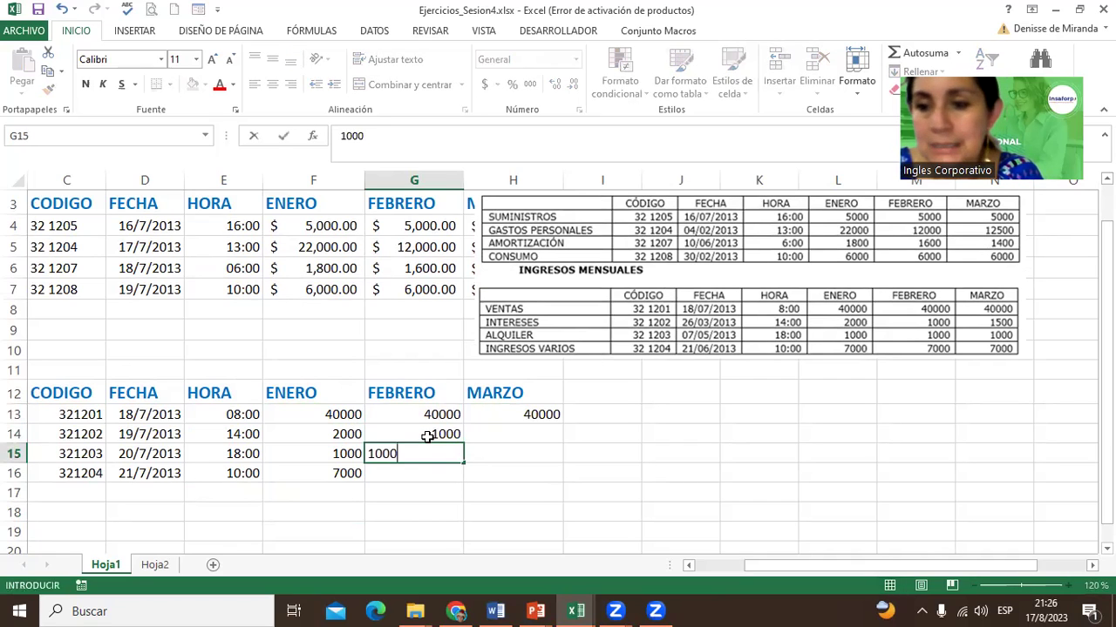
key("Return")
type("700")
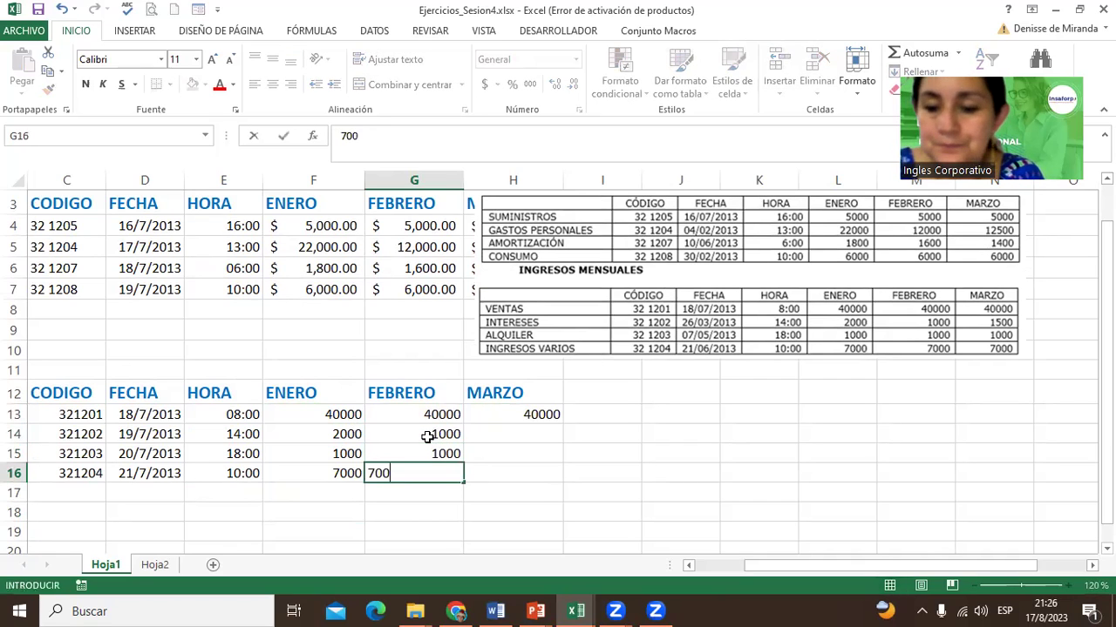
type("0")
key("Return")
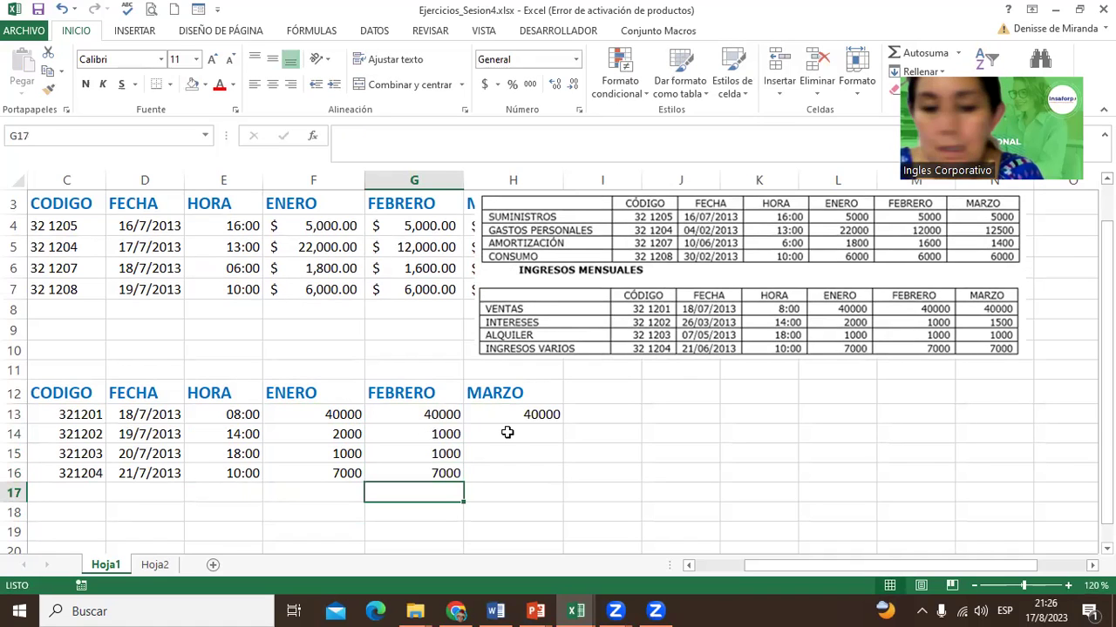
Step: Enter MARZO amounts 1500, 1000 and 7000 in H14:H16
left_click(507, 432)
type("150")
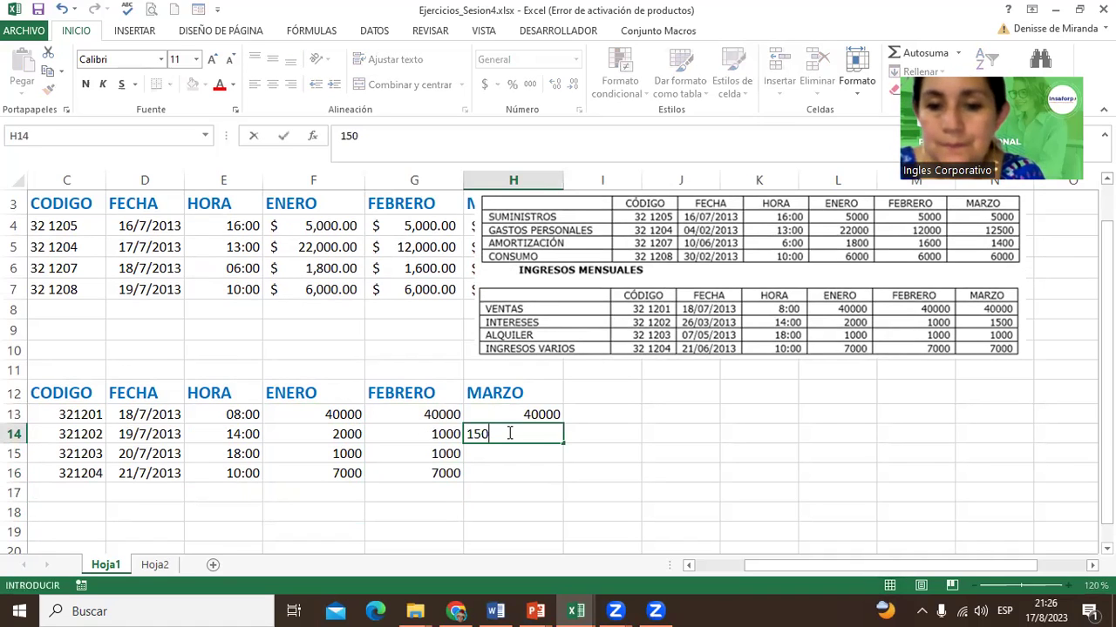
type("0")
key("Return")
type("10")
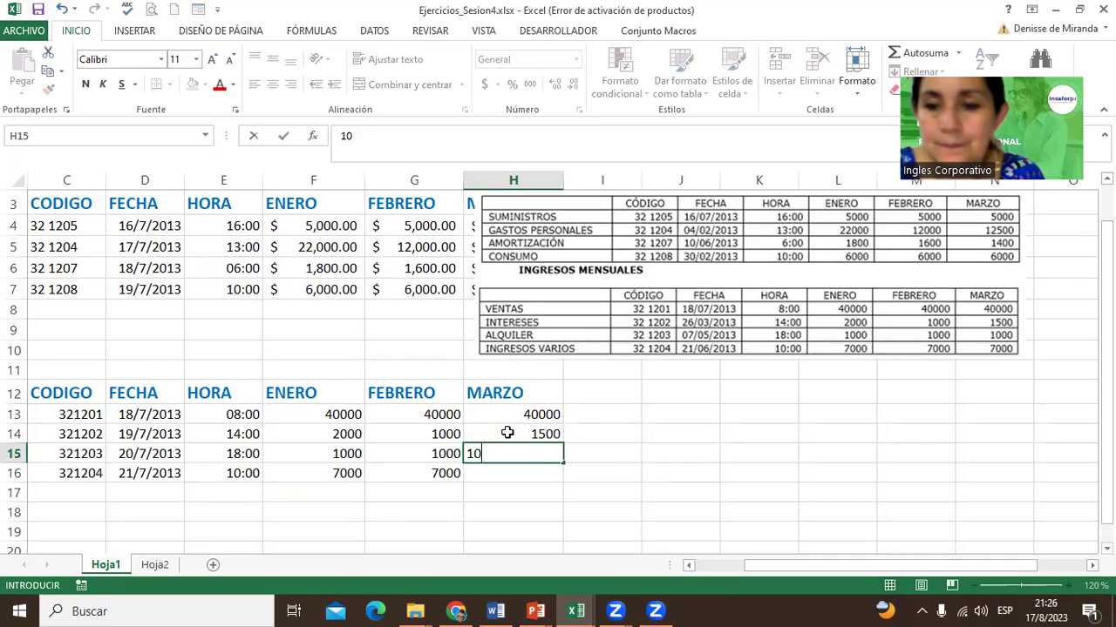
type("00")
key("Return")
type("700")
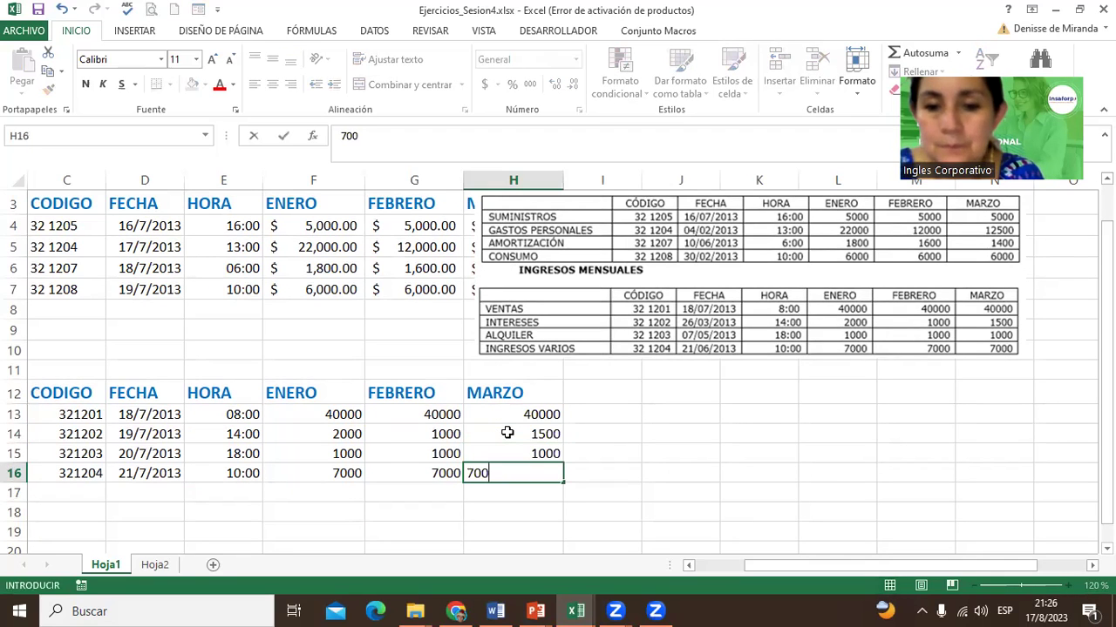
type("0")
key("Return")
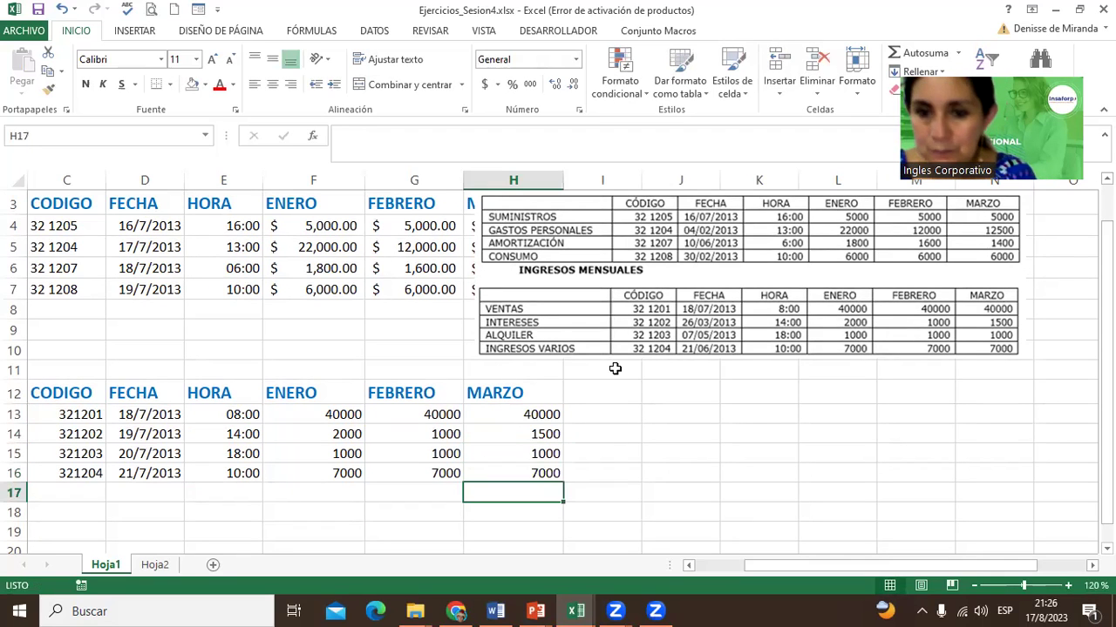
left_click(616, 342)
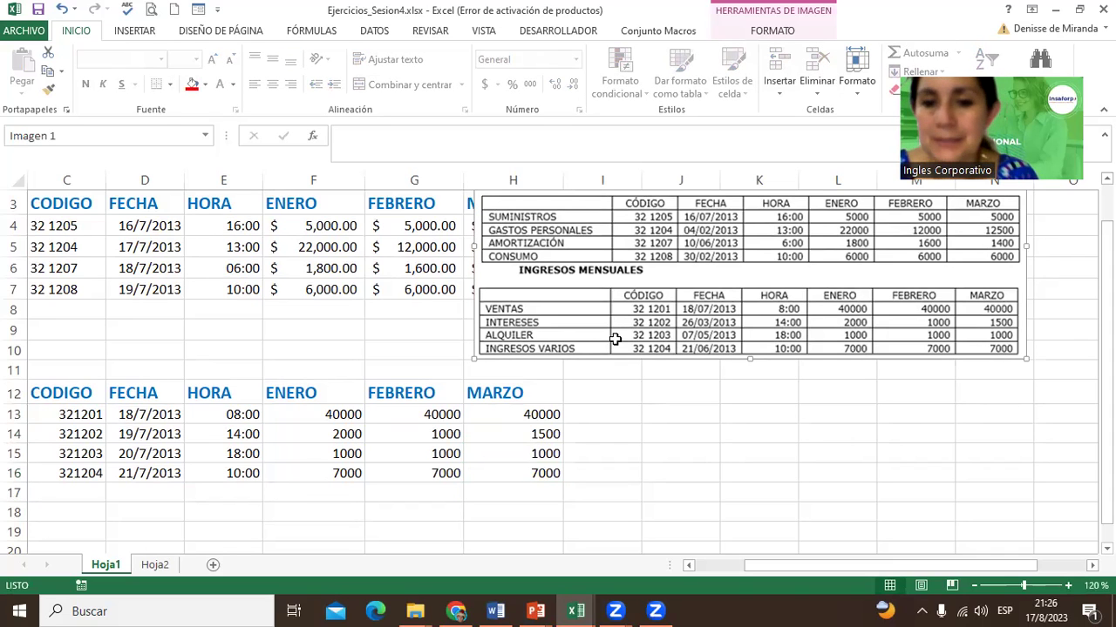
Step: Delete the reference picture and merge and center INGRESOS MENSUALES across B11:H11
key("Delete")
scroll(934, 566, "left", 2)
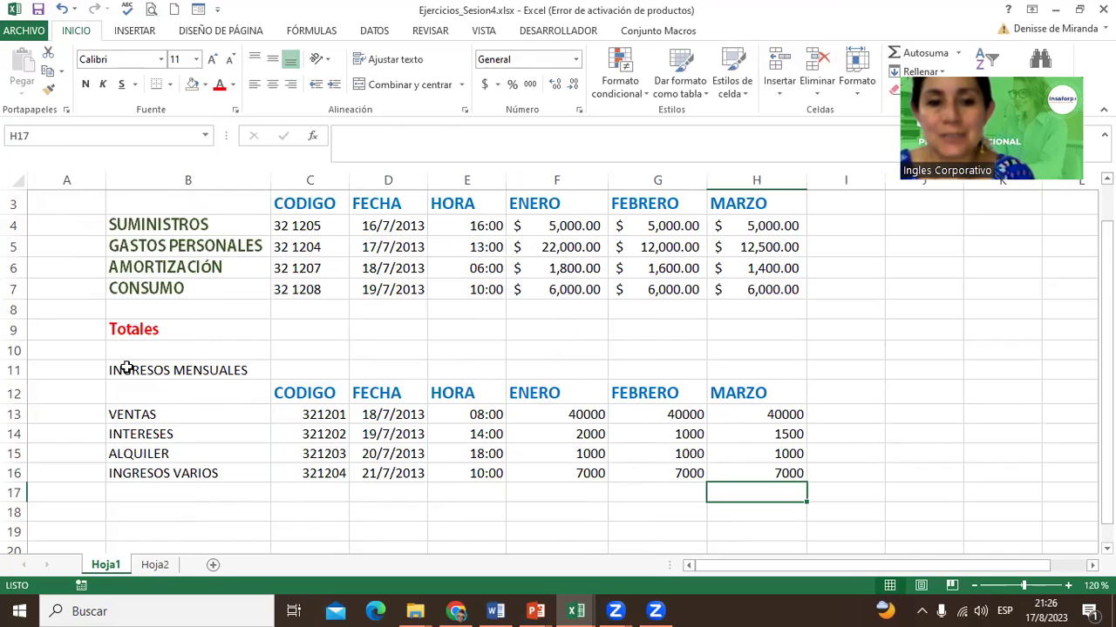
left_click(128, 371)
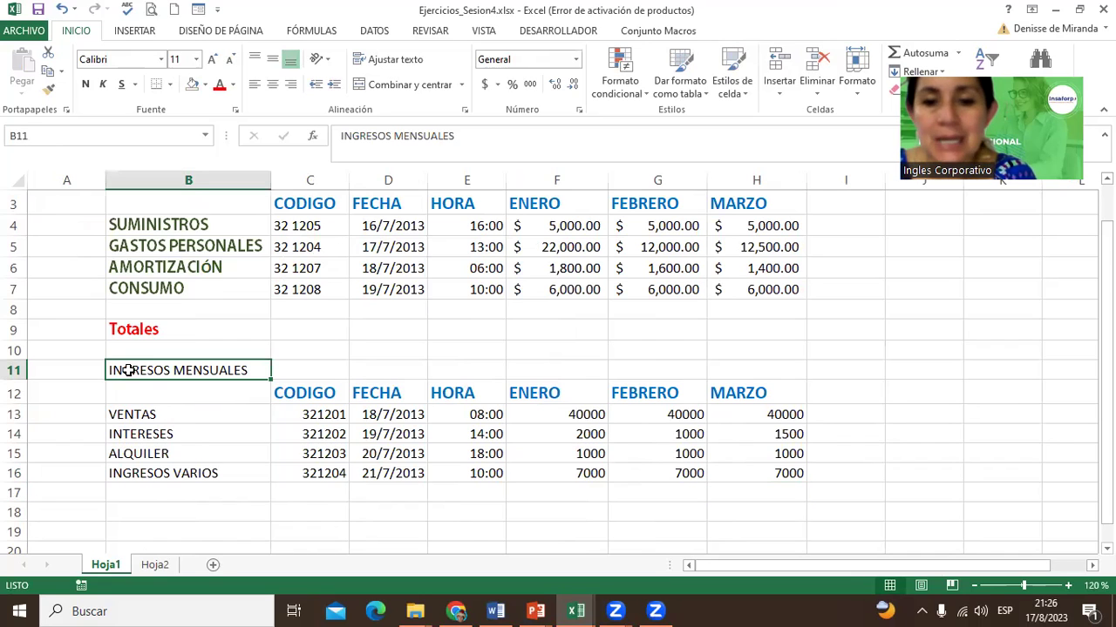
key("shift+Right")
key("shift+Right")
key("shift+Right")
key("shift+Right")
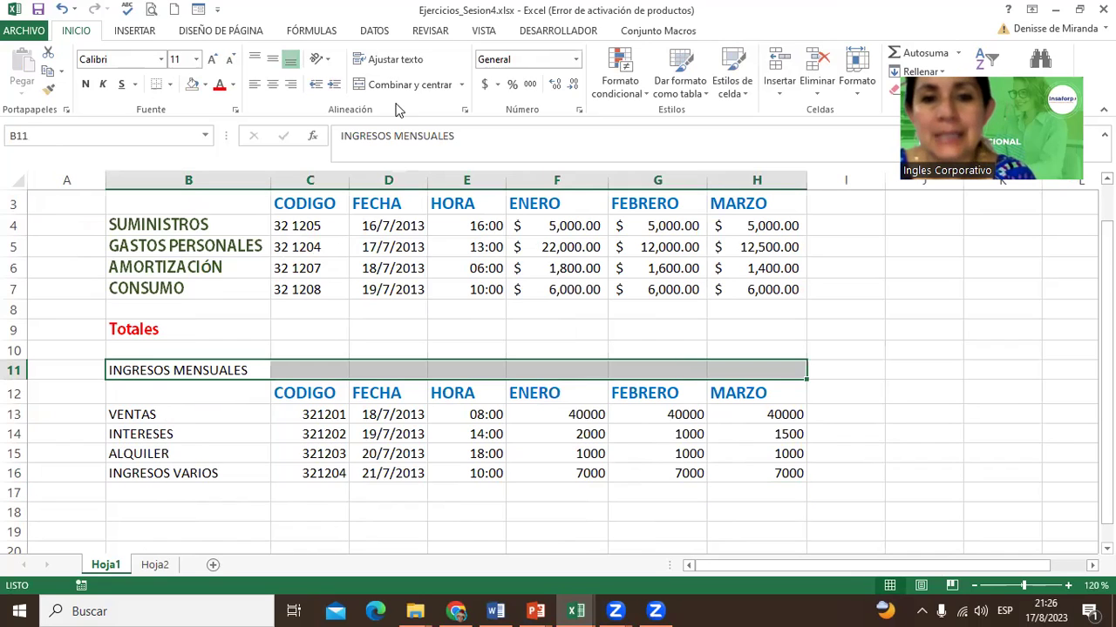
left_click(396, 87)
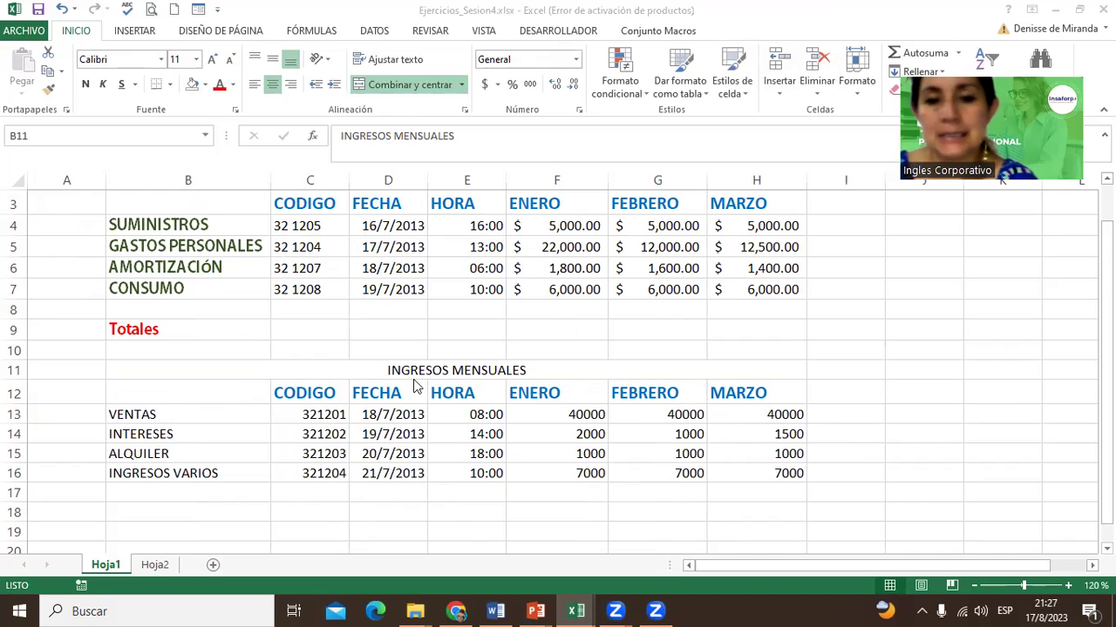
Step: Enlarge the INGRESOS MENSUALES title to match GASTOS and set it in Adobe Gothic Std B
left_click(213, 69)
left_click(212, 69)
left_click(212, 69)
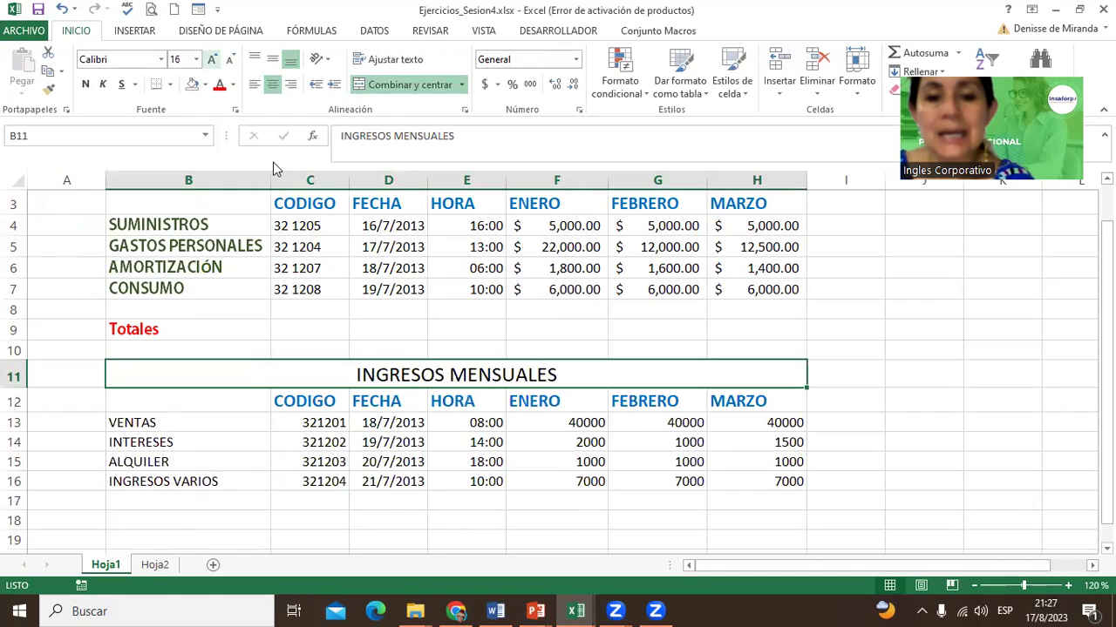
left_click_drag(1107, 340, 1107, 320)
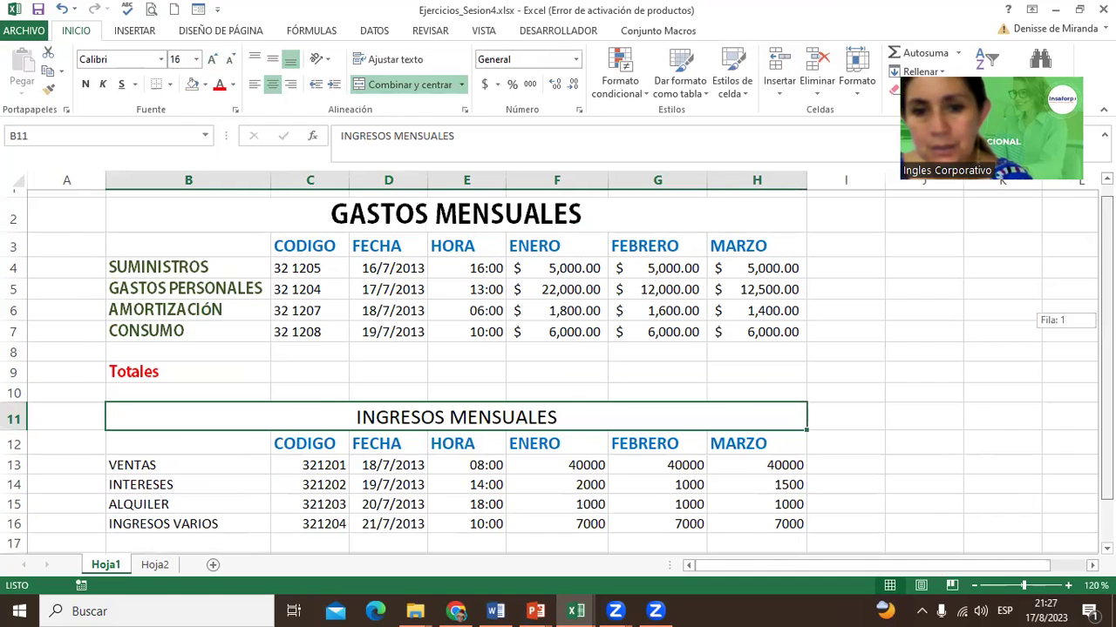
left_click(589, 224)
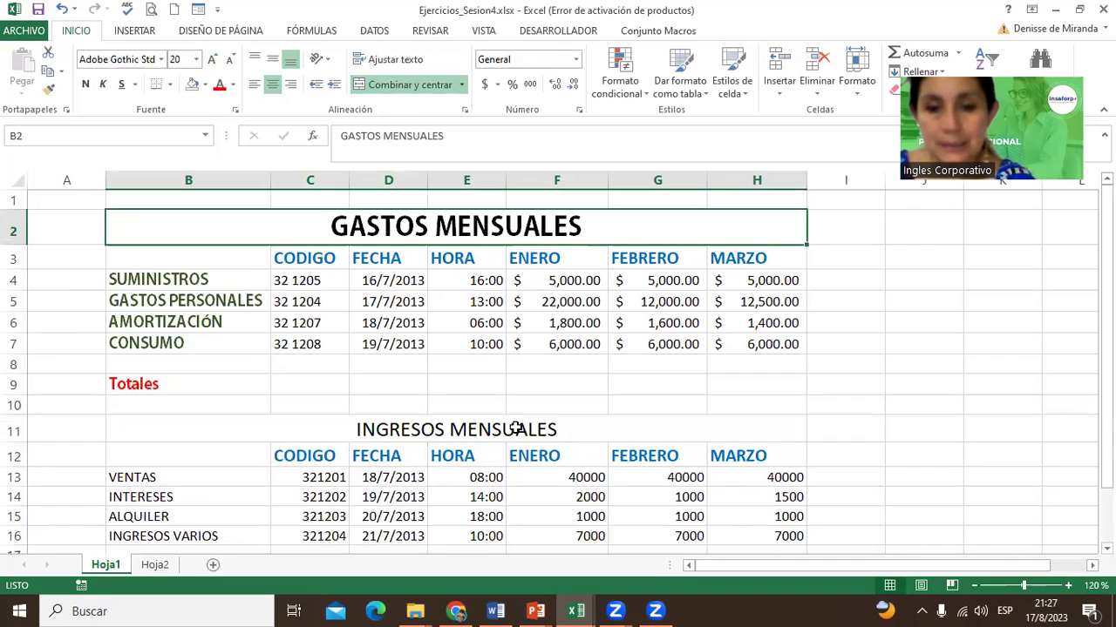
left_click(454, 429)
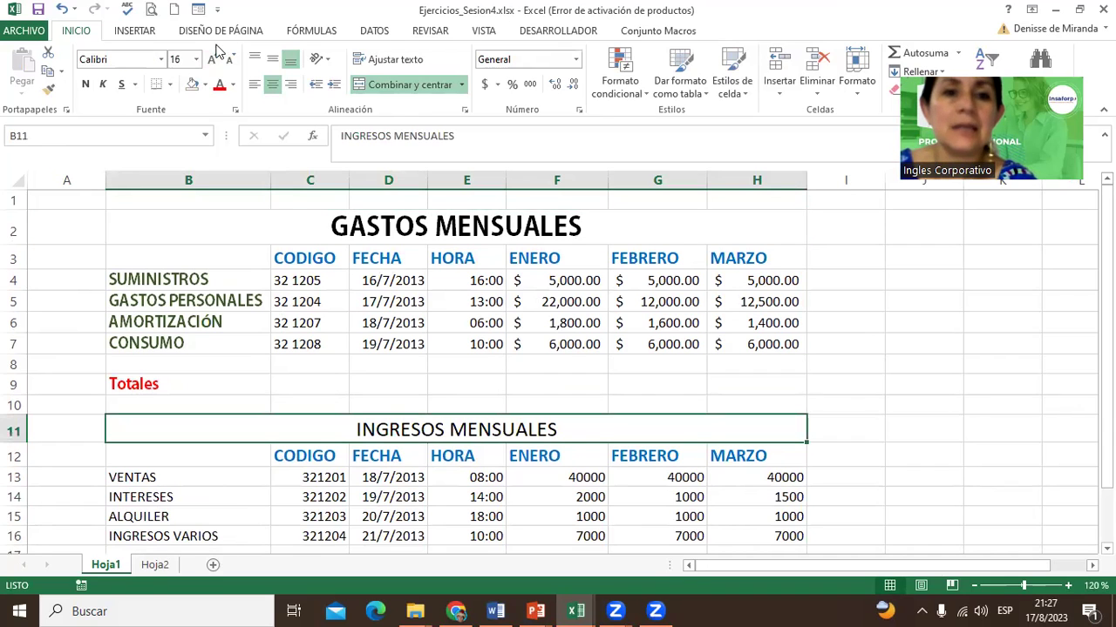
left_click(214, 61)
left_click(214, 61)
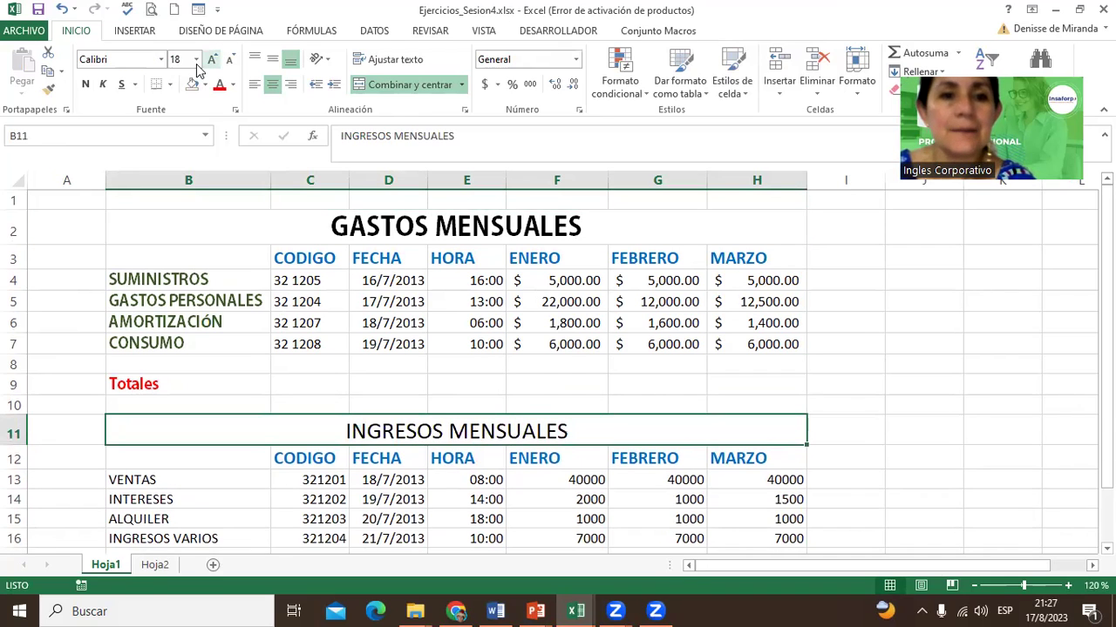
left_click(161, 60)
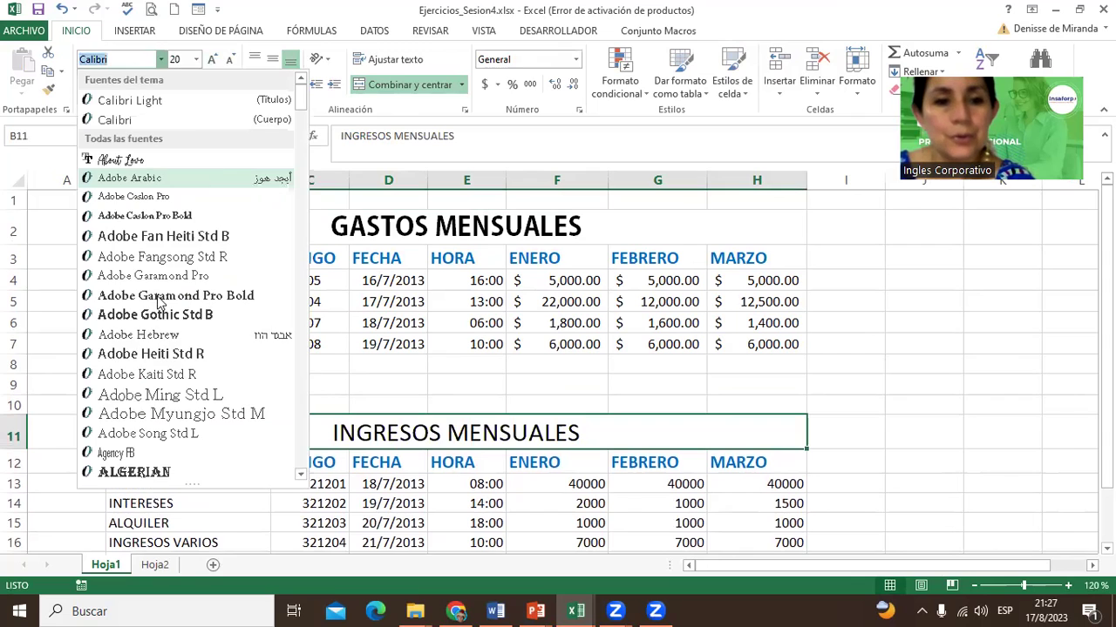
left_click(148, 315)
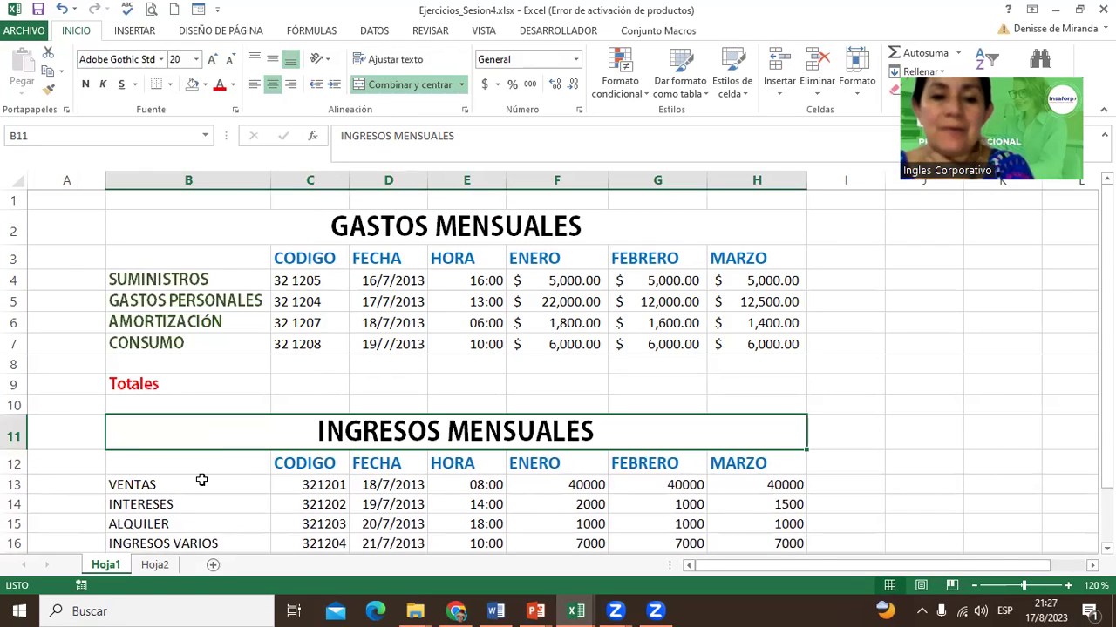
Step: Make the income row labels in B13:B16 bold Adobe Fan Heiti Std B
left_click(202, 480)
key("shift+Down")
key("shift+Down")
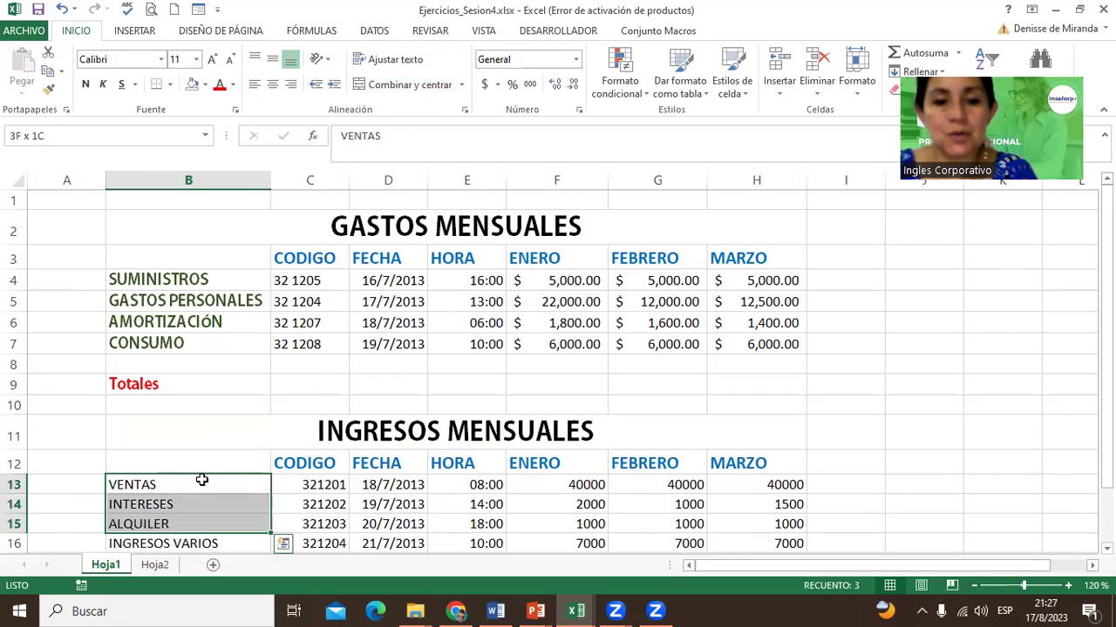
key("shift+Down")
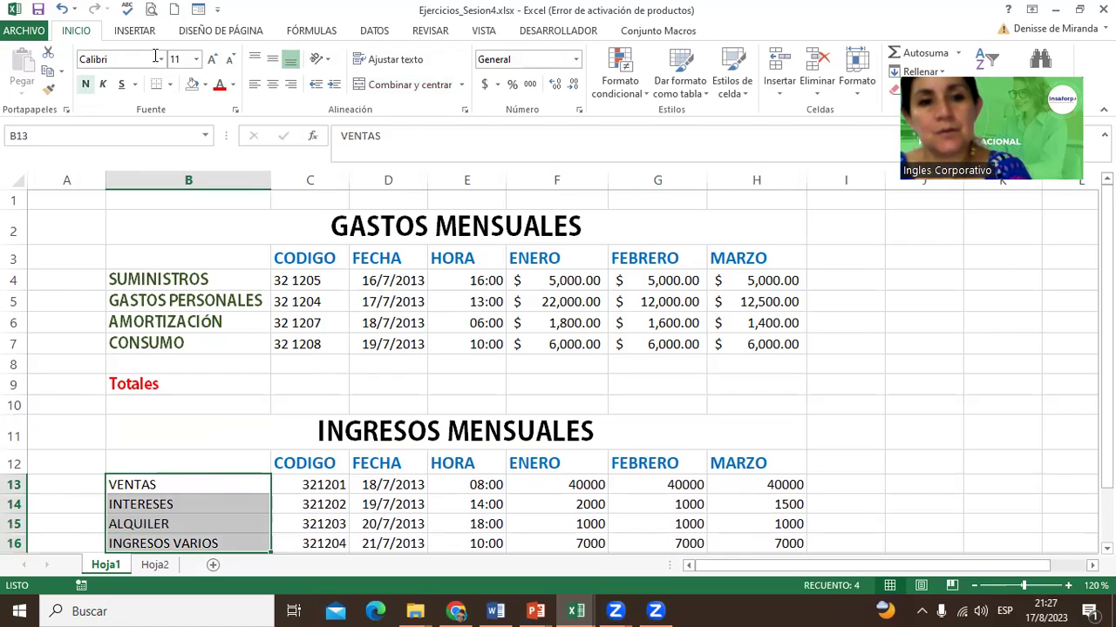
key("ctrl+n")
left_click(161, 59)
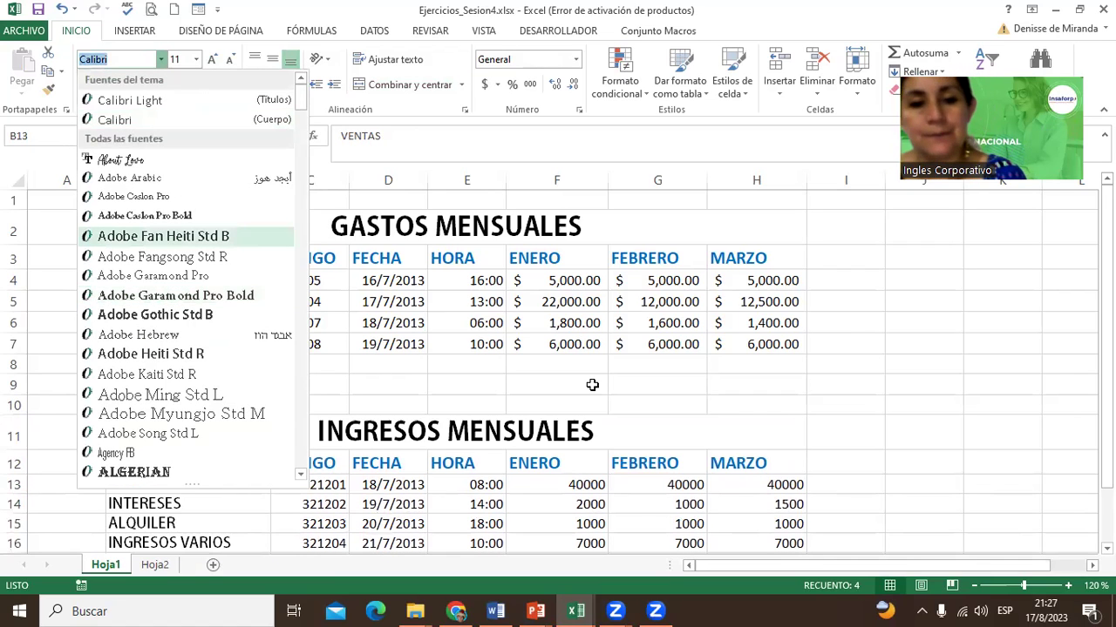
key("Return")
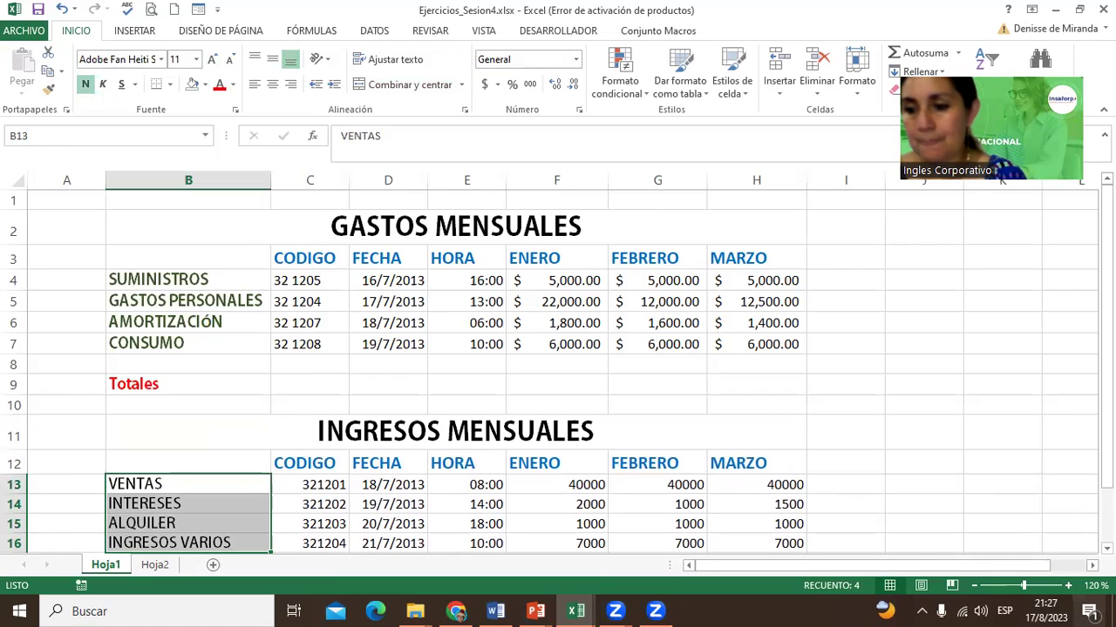
scroll(558, 366, "down", 1)
scroll(954, 526, "down", 2)
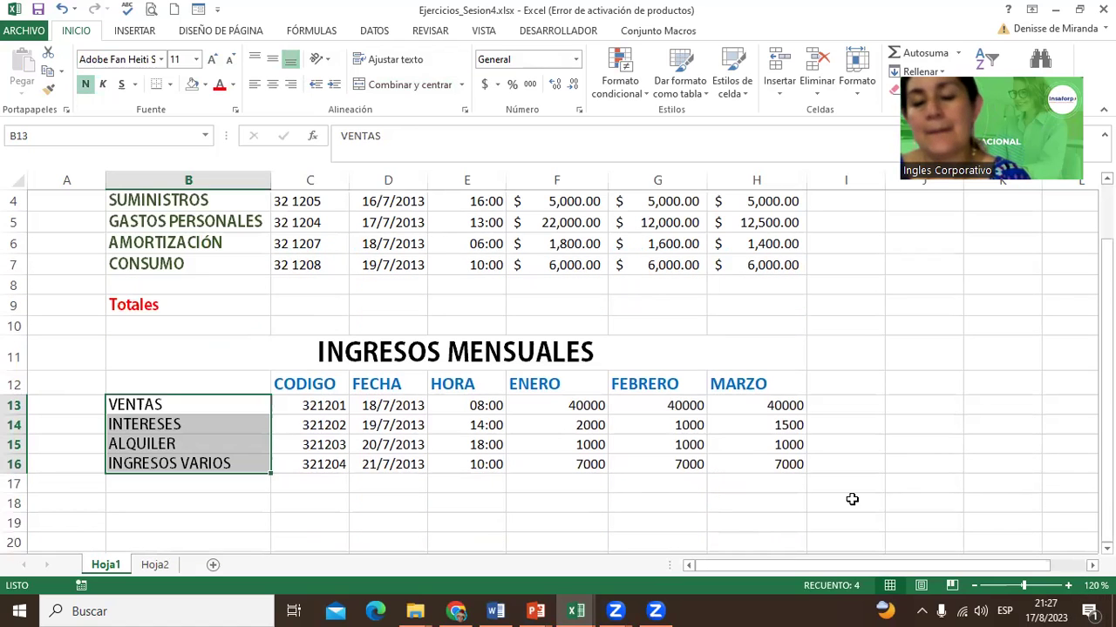
left_click(620, 443)
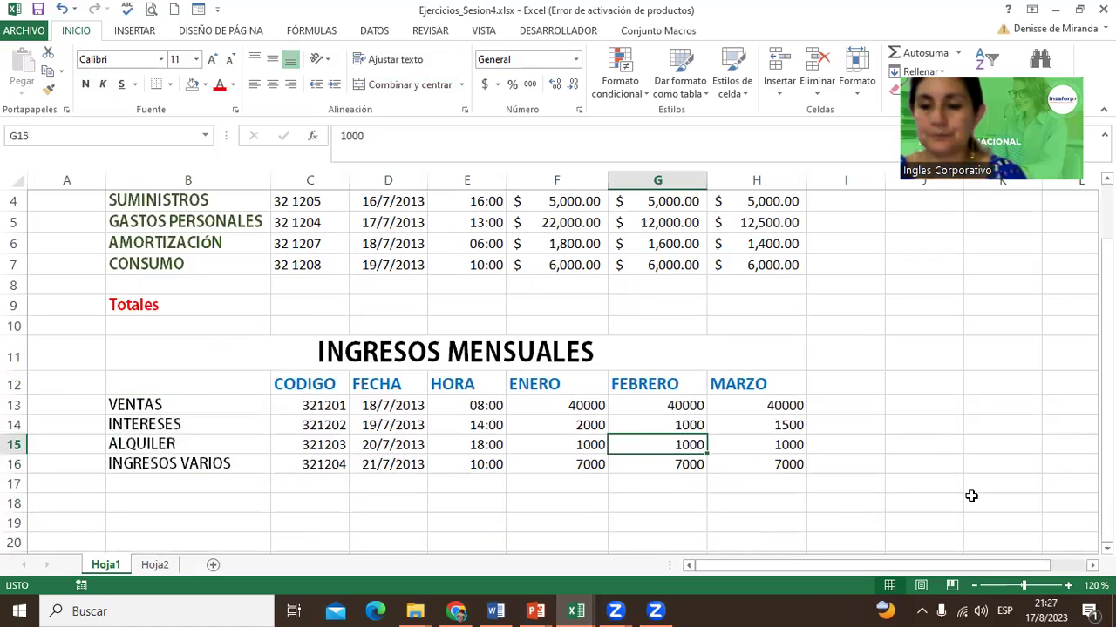
left_click(973, 585)
left_click(974, 585)
Step: Draw a Flecha curvada hacia la izquierda right of the tables, stretched up toward GASTOS with adjusted curve
left_click(859, 454)
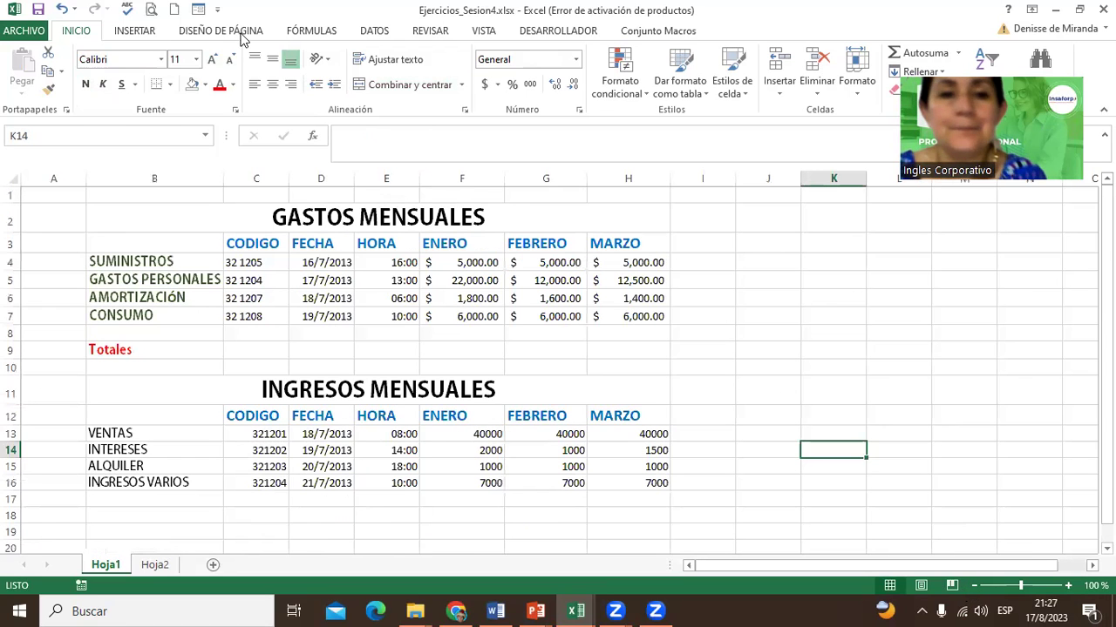
left_click(138, 35)
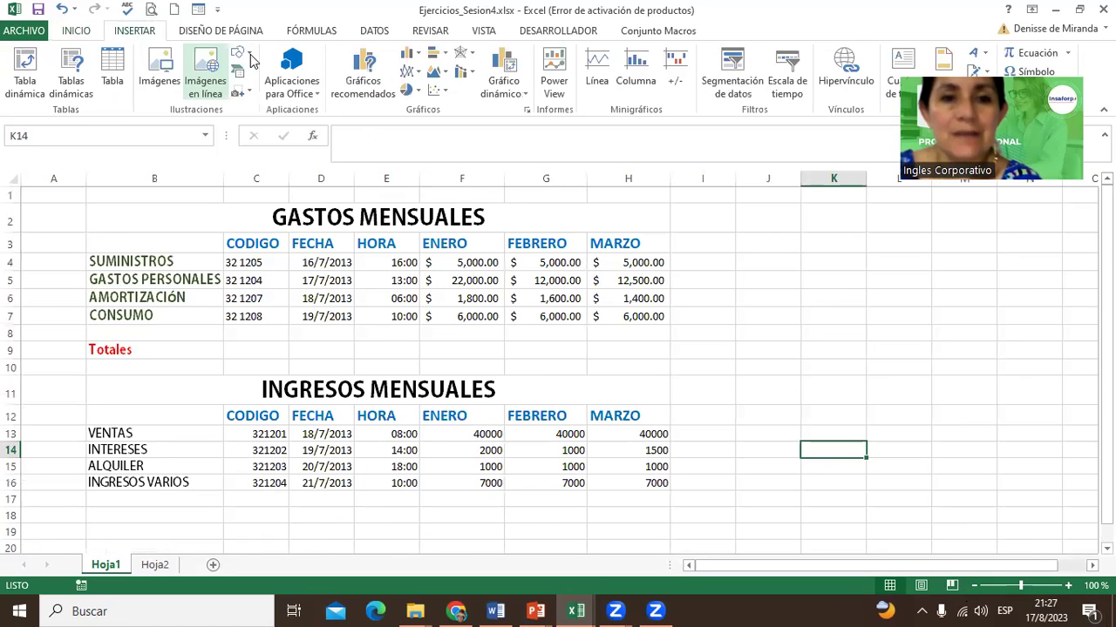
left_click(251, 58)
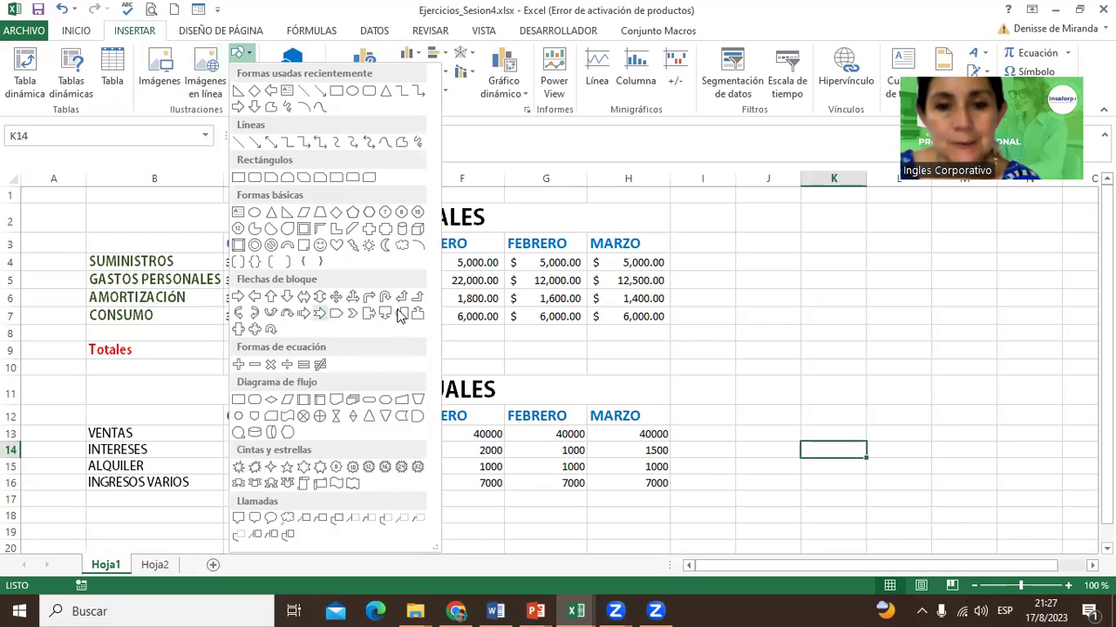
left_click(255, 314)
left_click_drag(770, 305, 829, 486)
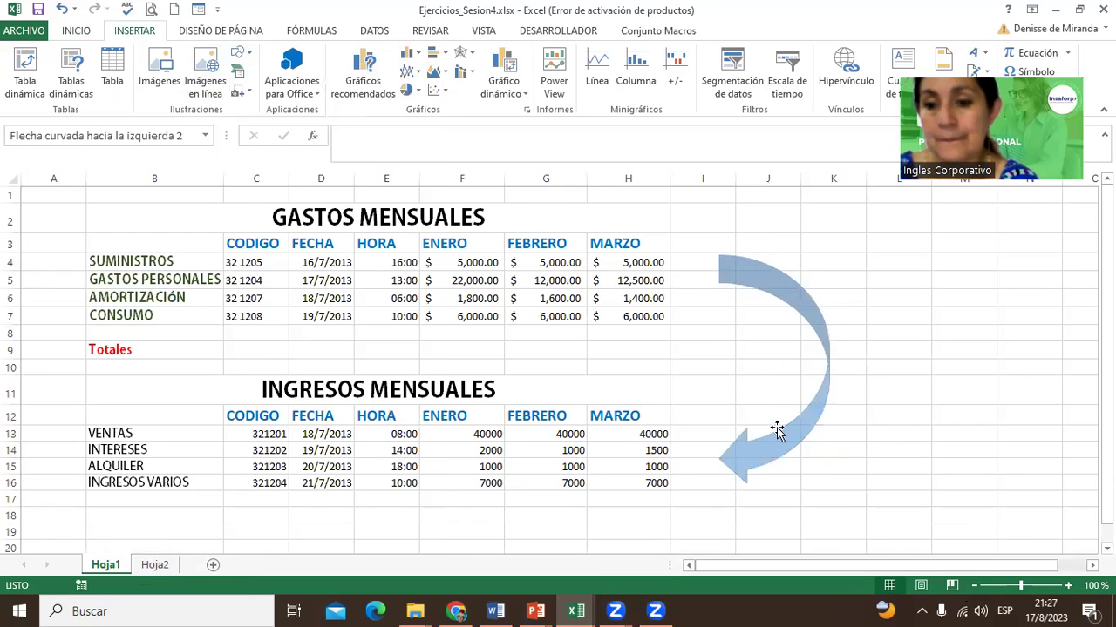
left_click_drag(754, 438, 725, 444)
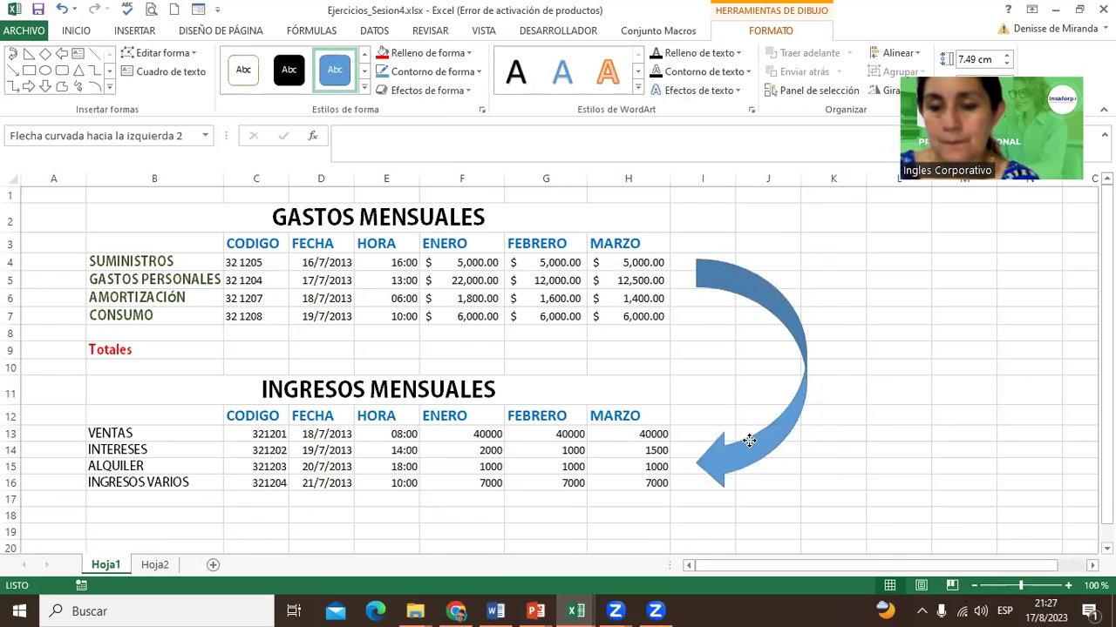
left_click_drag(799, 265, 802, 231)
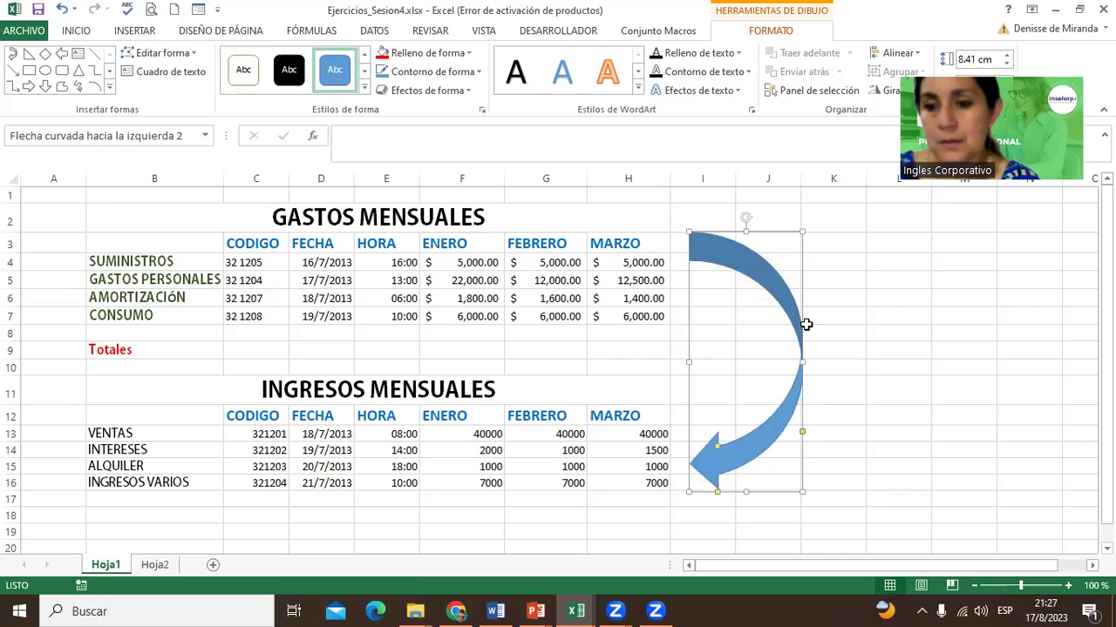
mouse_move(801, 433)
left_mouse_down()
mouse_move(813, 450)
mouse_move(751, 413)
left_mouse_up()
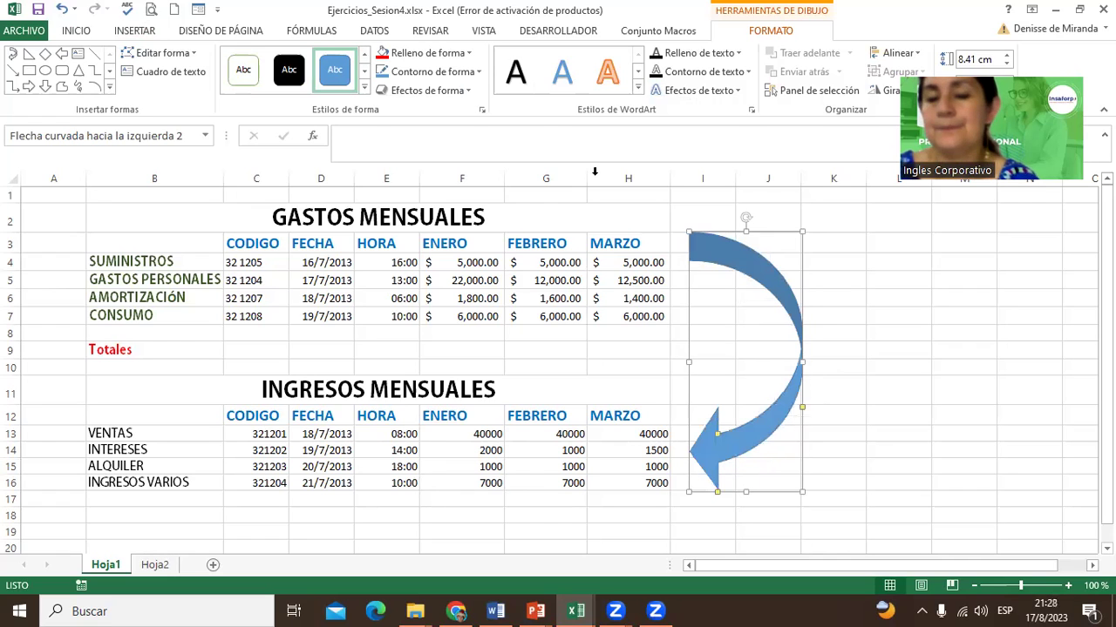
Step: Give the arrow a 3D perspective rotation, a green glow and an orange shape style
left_click(458, 90)
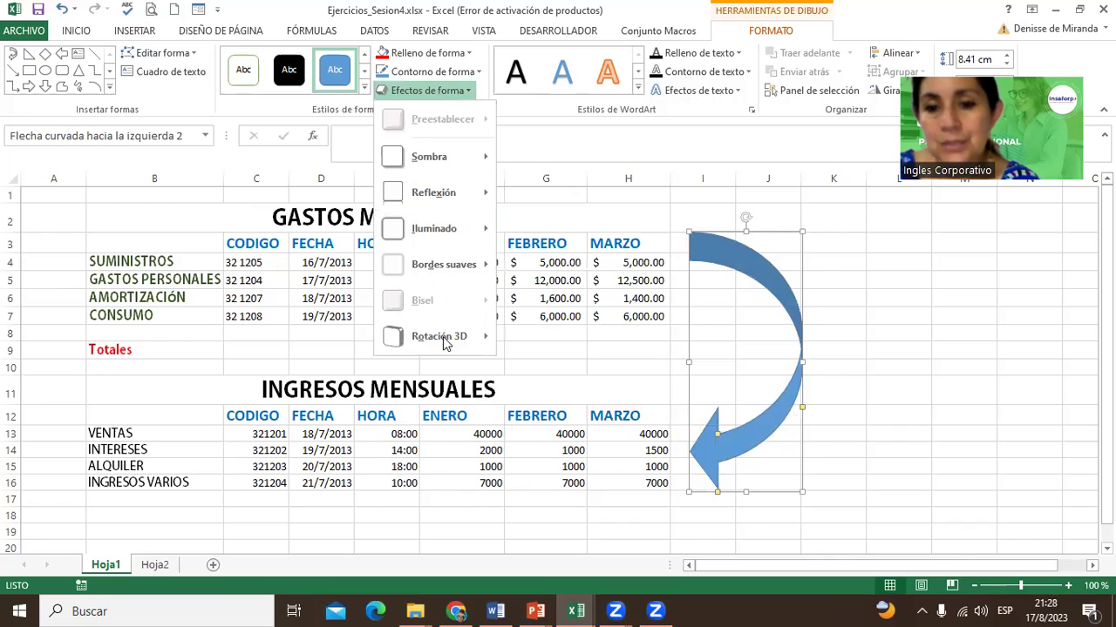
mouse_move(443, 337)
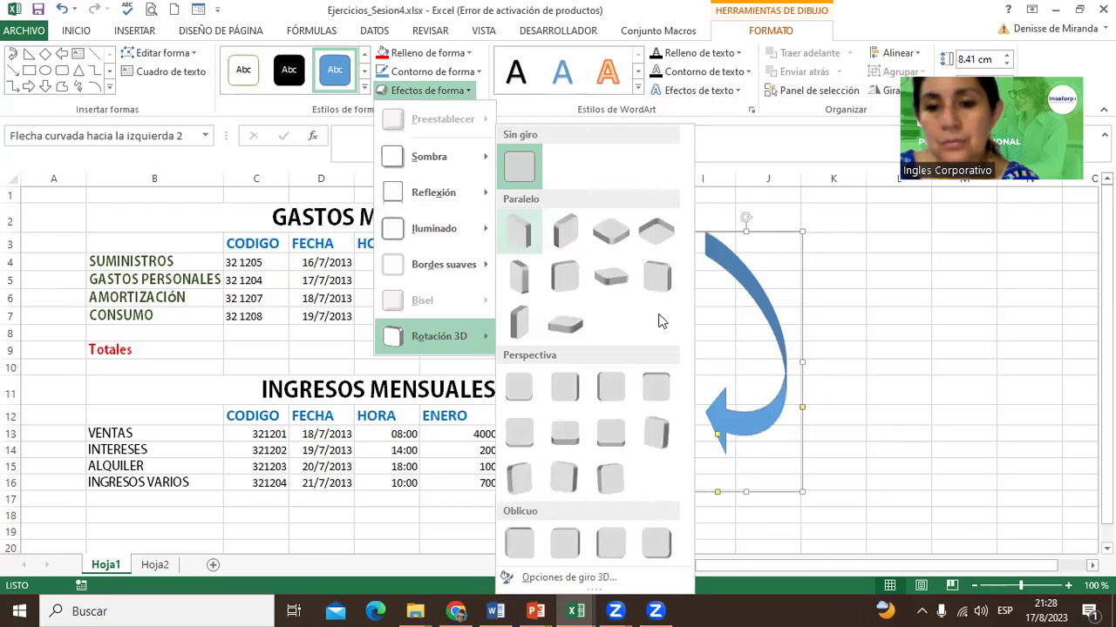
left_click(571, 391)
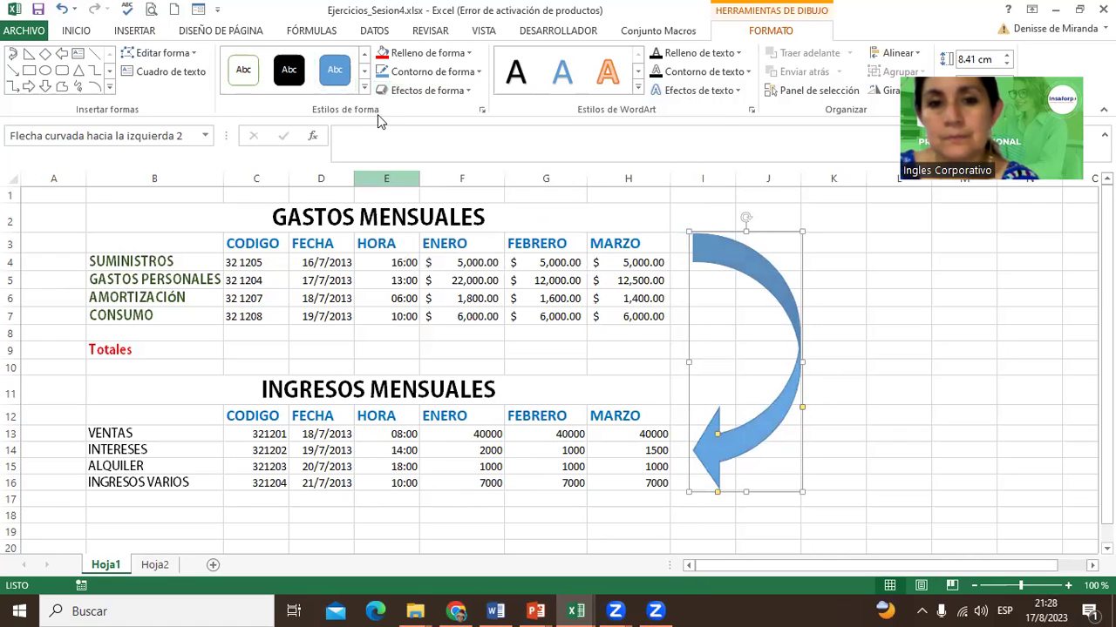
left_click(420, 91)
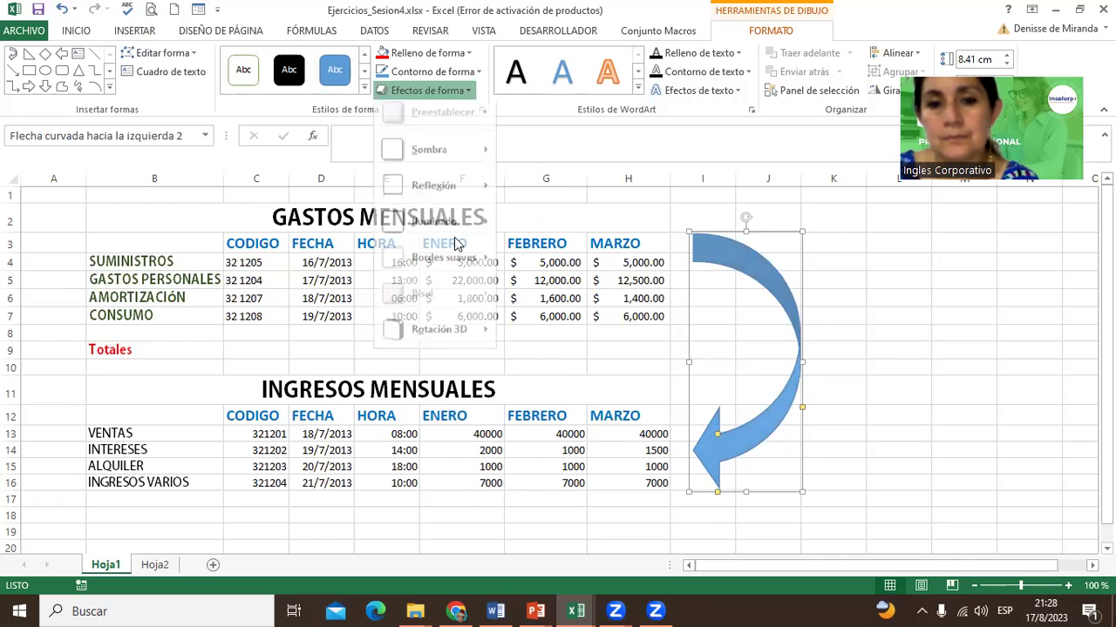
mouse_move(456, 229)
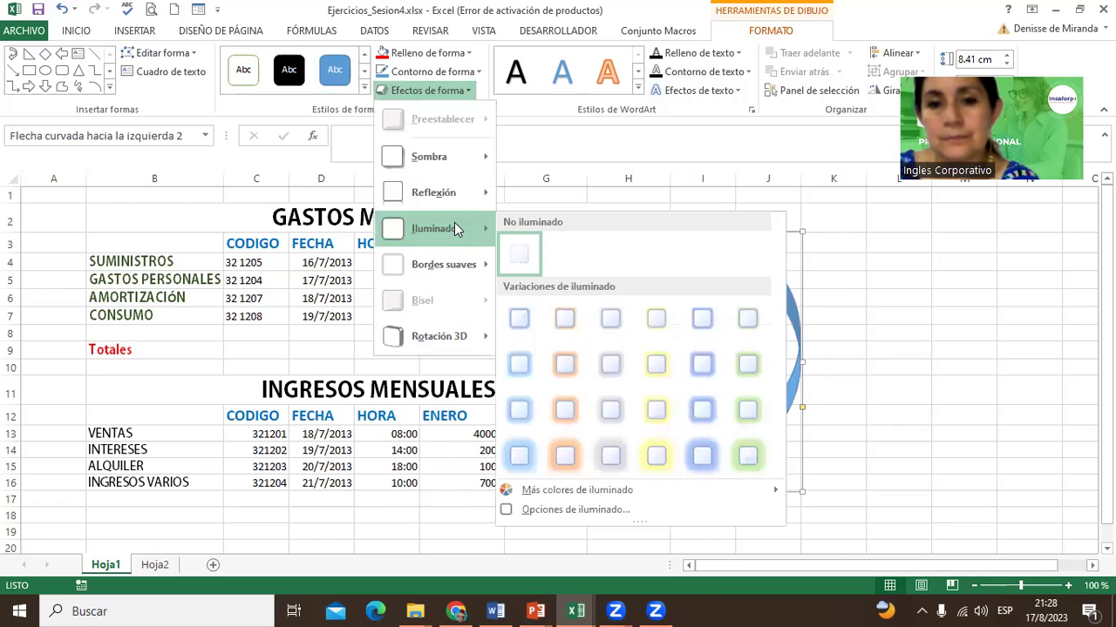
left_click(746, 368)
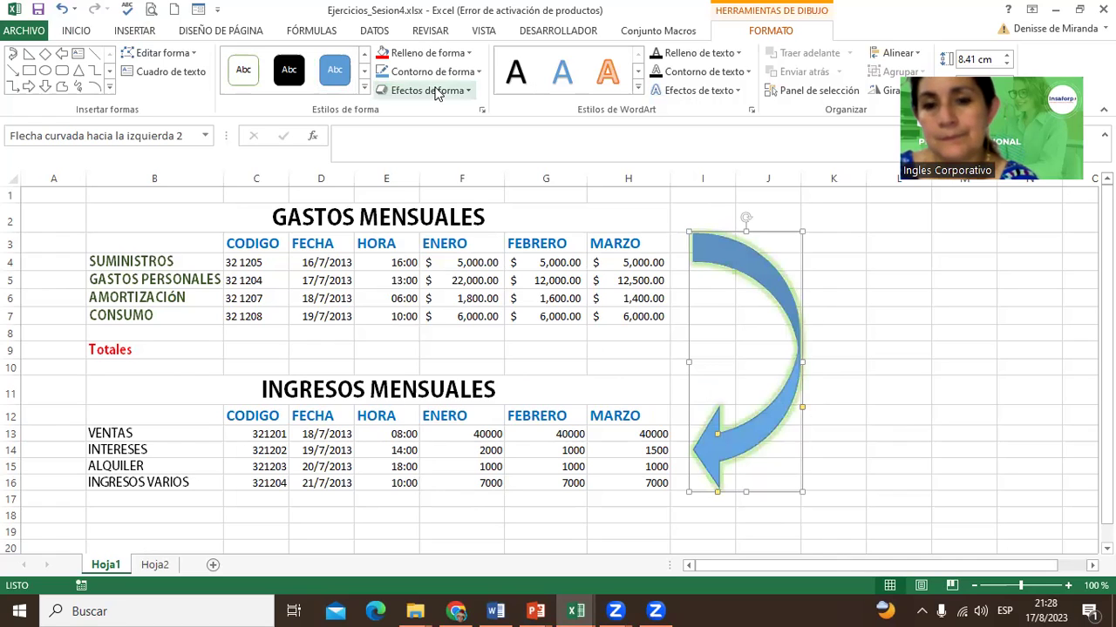
left_click(365, 89)
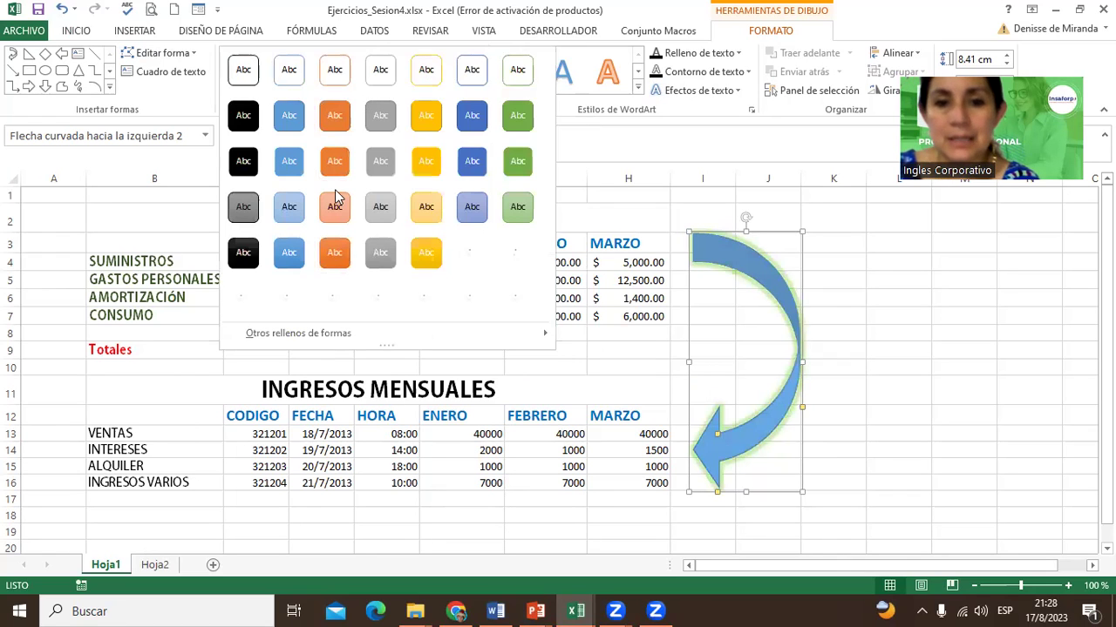
left_click(901, 404)
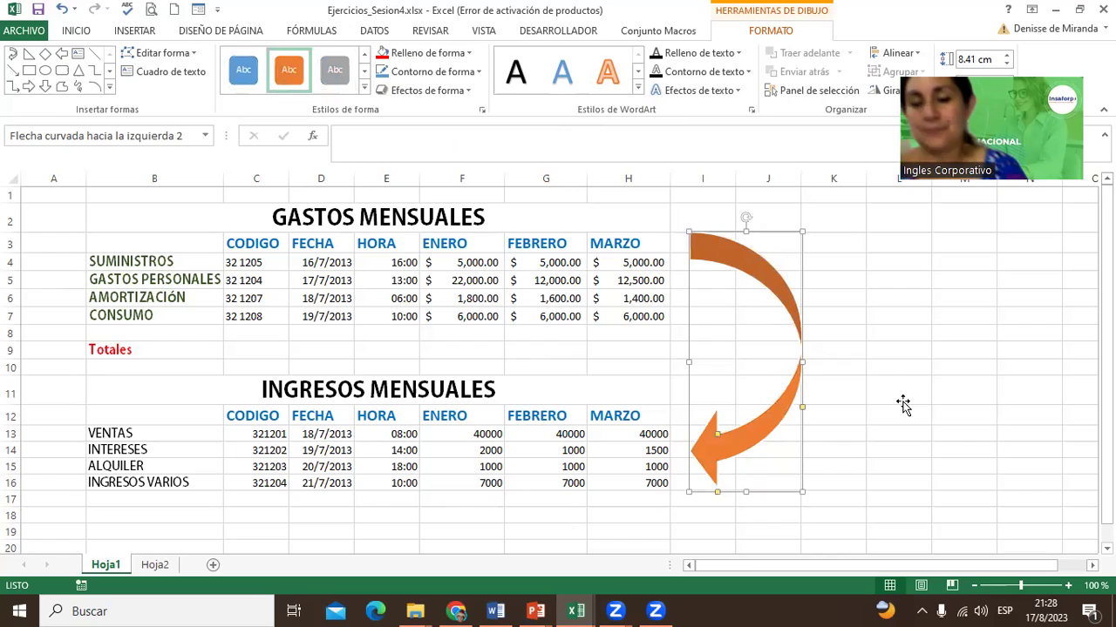
Step: Widen column B slightly to fit the row labels
left_click(902, 403)
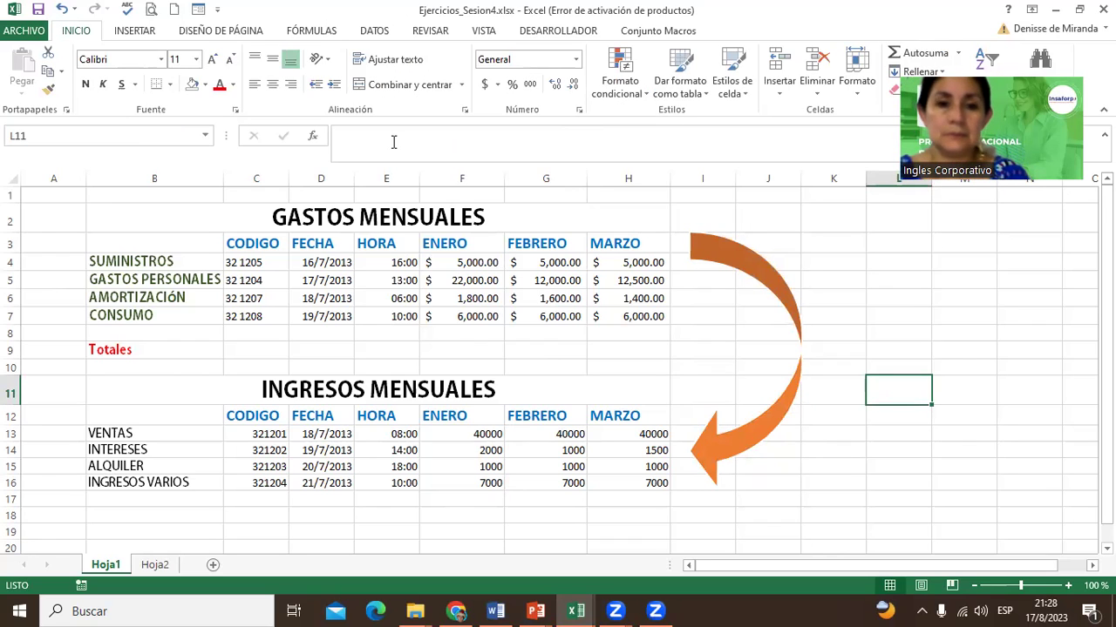
left_click_drag(225, 178, 233, 178)
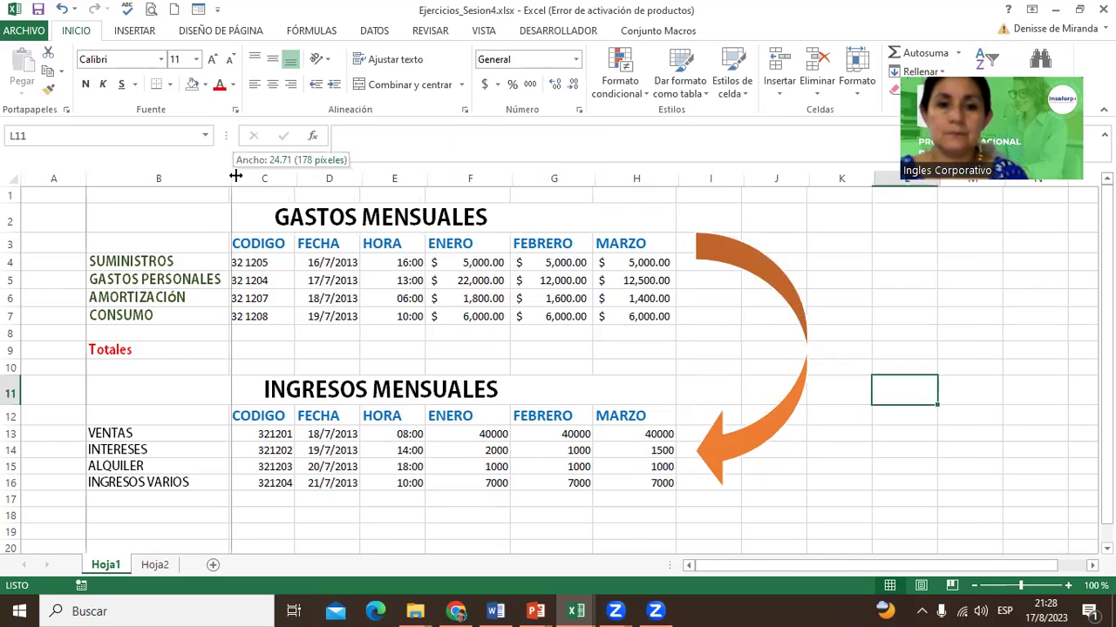
left_click_drag(233, 176, 235, 176)
left_click(431, 333)
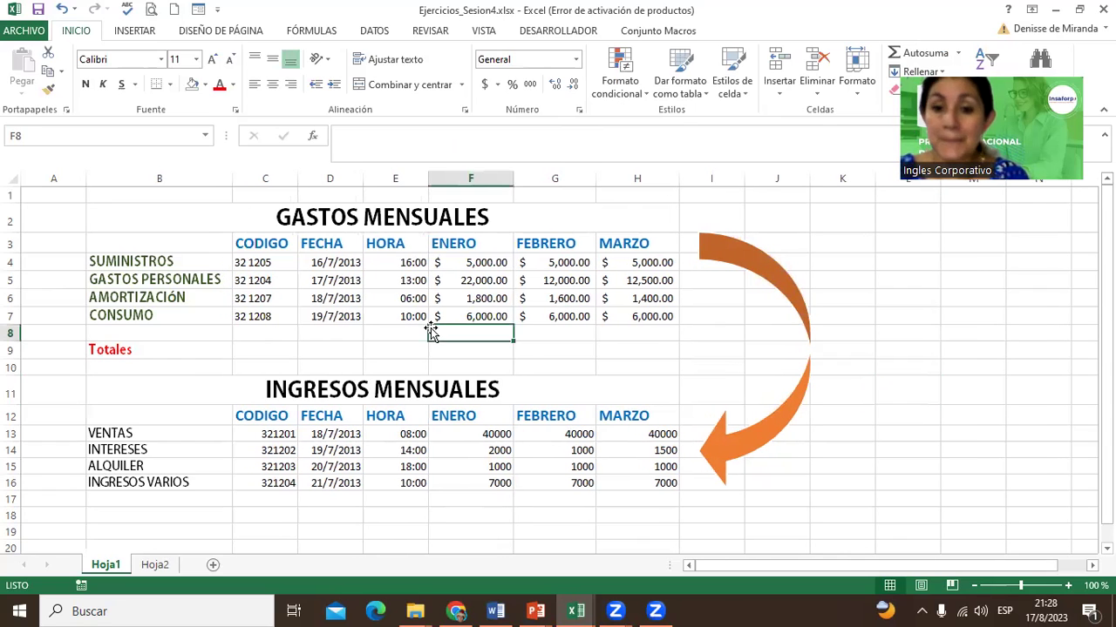
Step: Apply Contabilidad accounting format to the income amounts in F13:H16
left_click(467, 435)
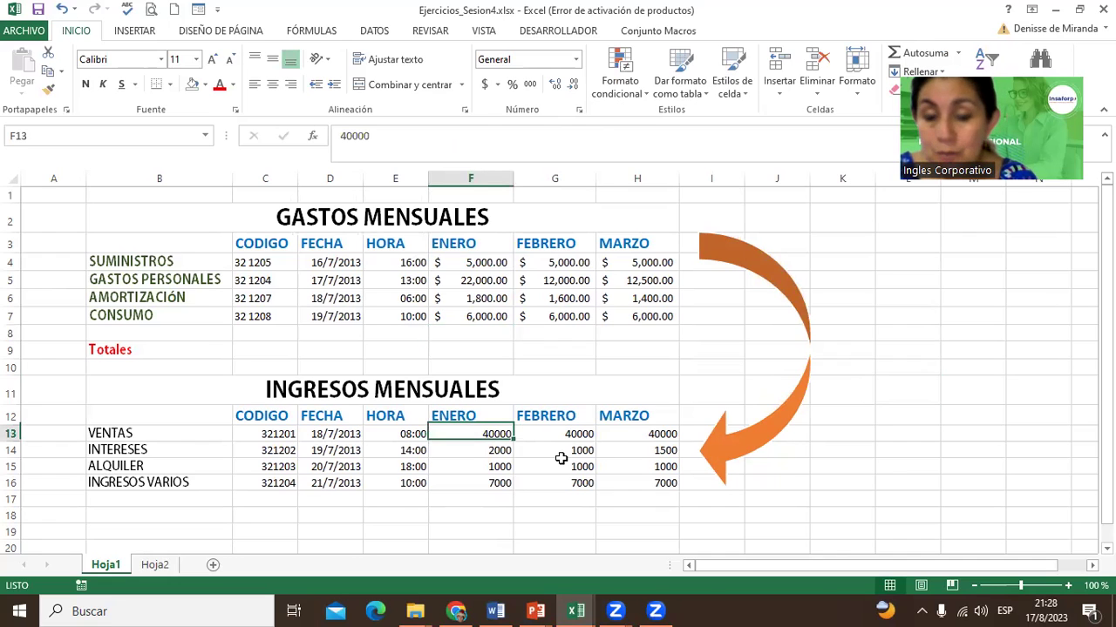
left_click(610, 476, "shift")
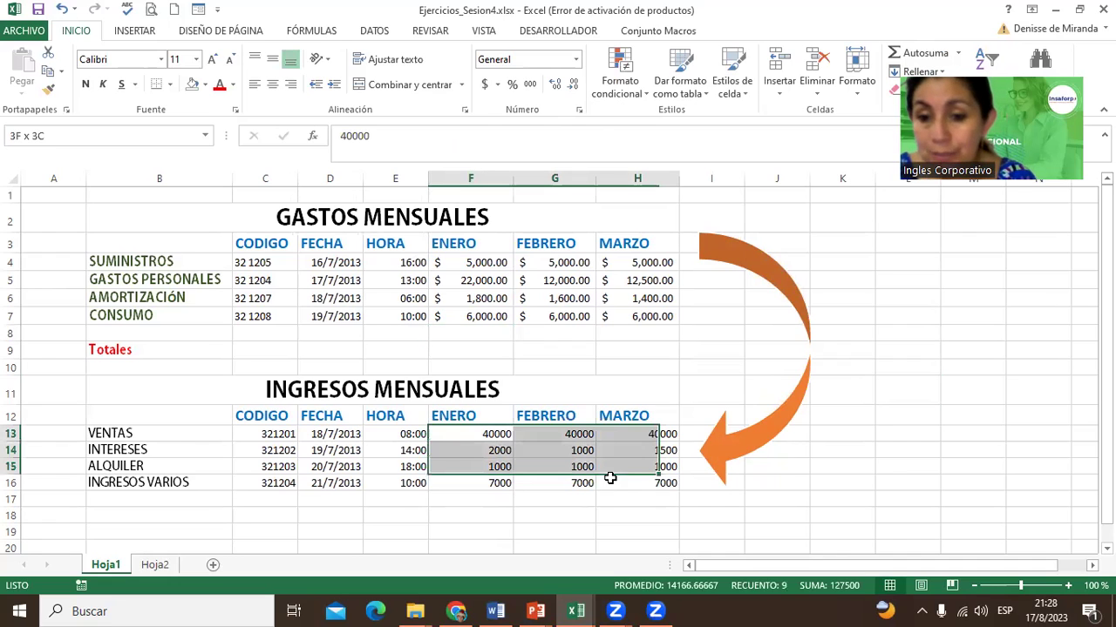
left_click(487, 84)
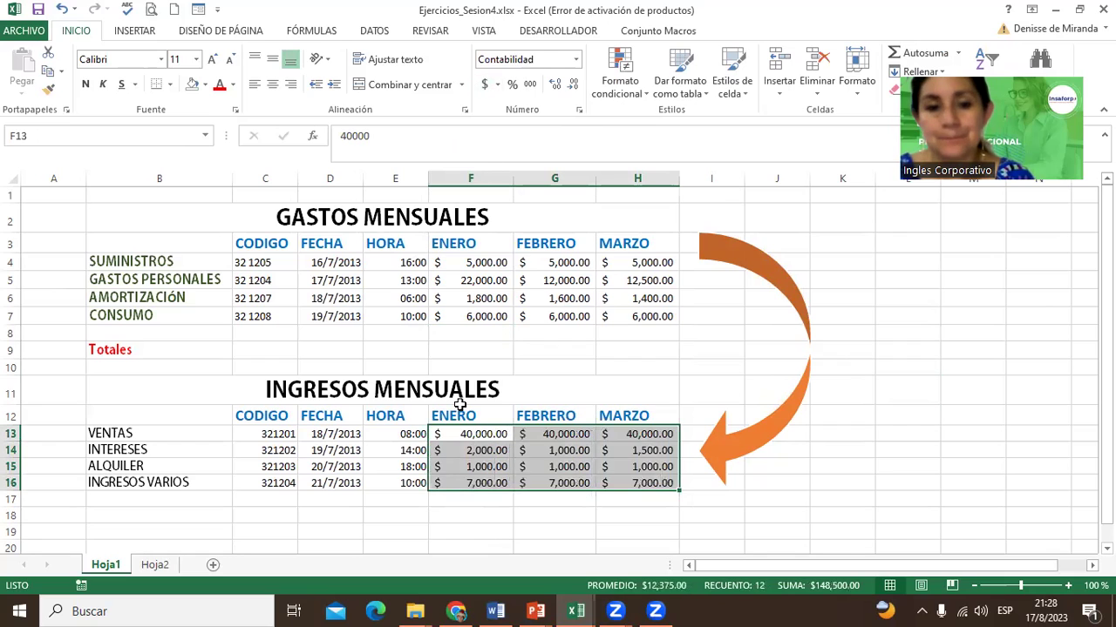
left_click(120, 516)
Step: Enter 'Totales' in B18 and format it red in Adobe Gothic Std B
type("tOT")
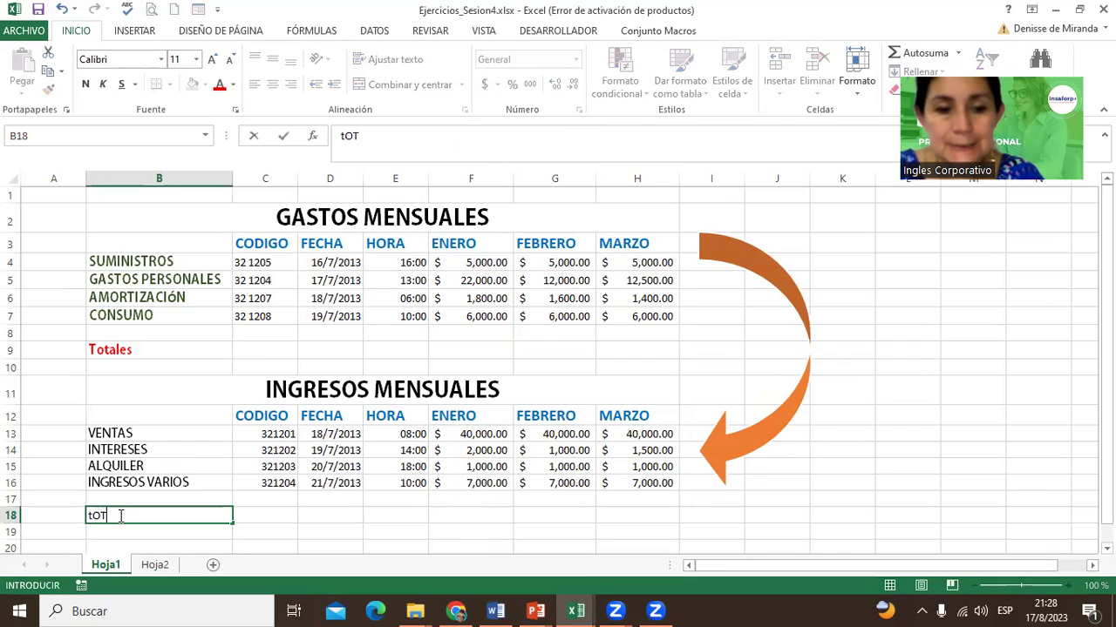
key("BackSpace")
key("BackSpace")
key("BackSpace")
type("Totale")
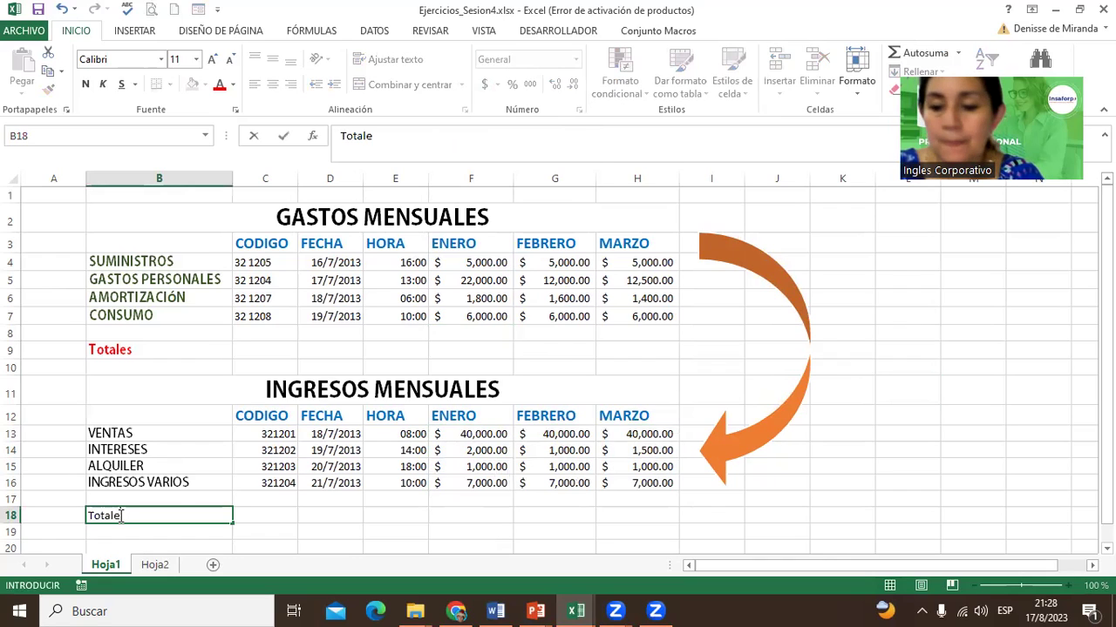
type("s")
key("ctrl+Return")
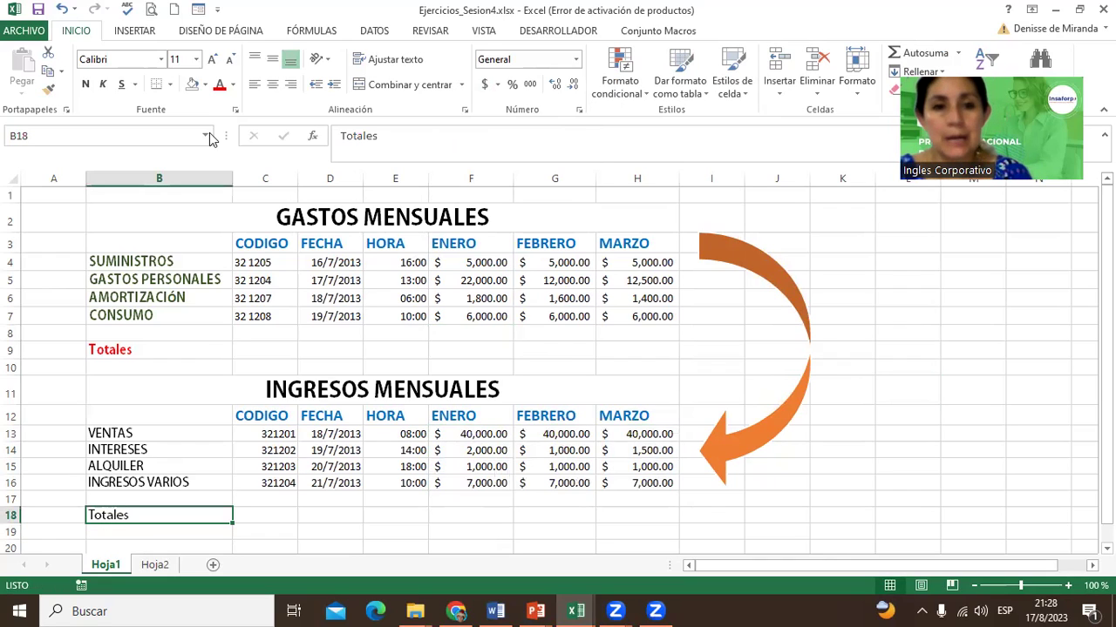
left_click(221, 90)
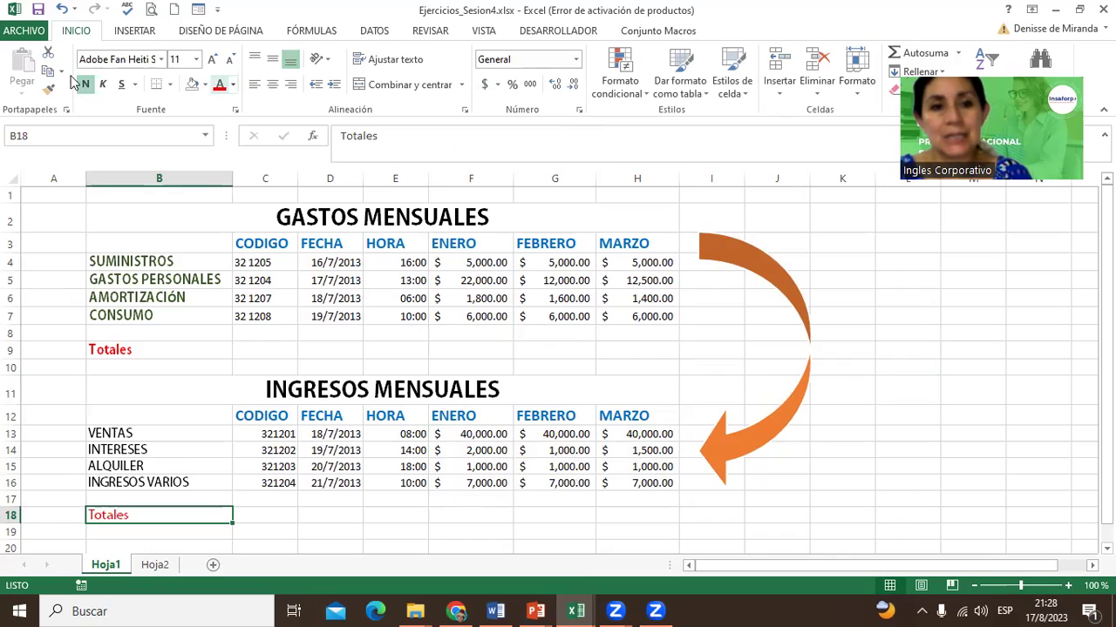
left_click(161, 60)
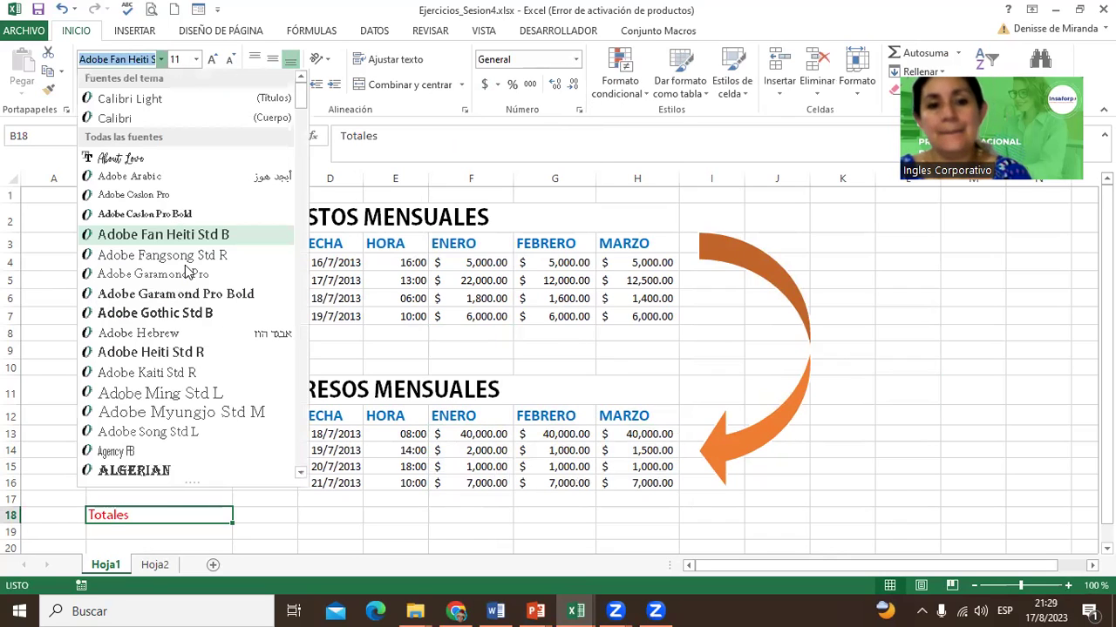
left_click(159, 316)
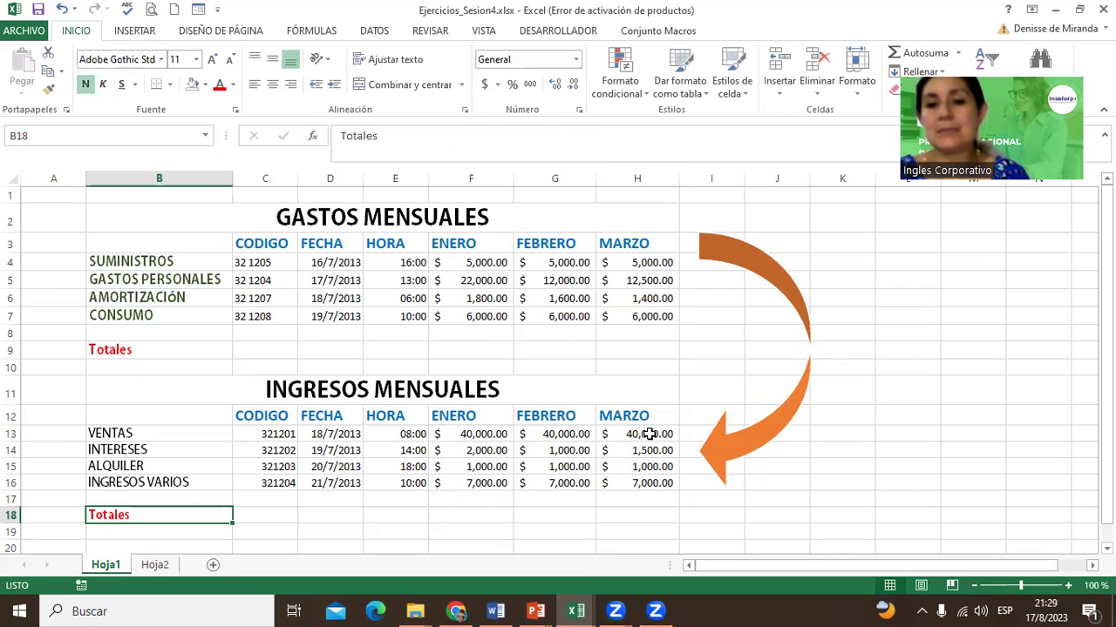
left_click(1007, 468)
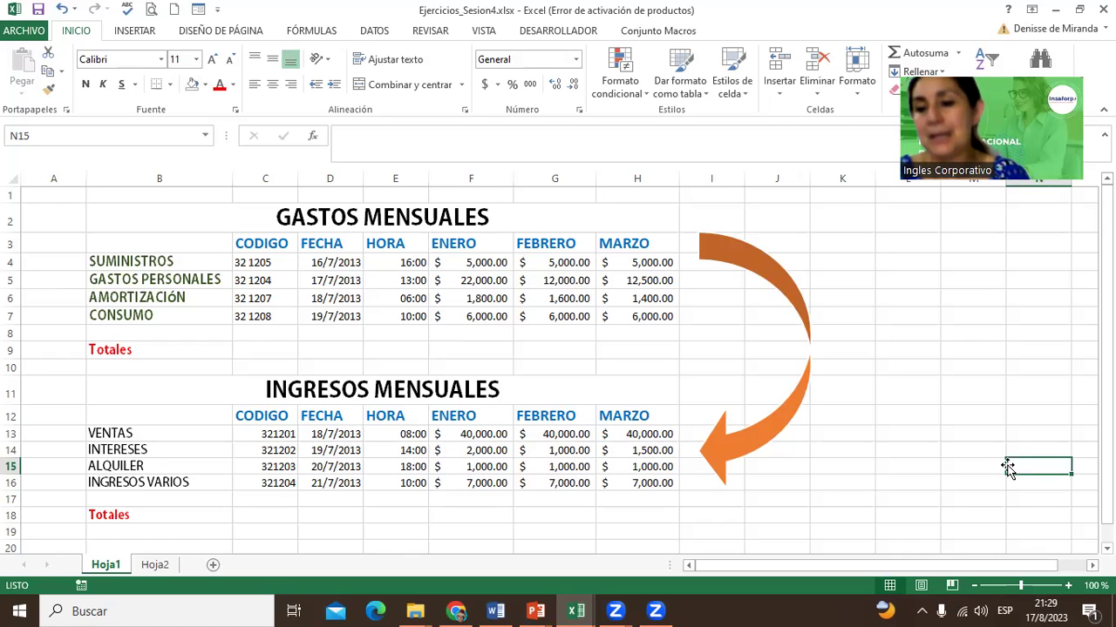
left_click(1069, 587)
Step: Rename the Hoja1 sheet to 'Gastos_Ingresos', correcting the mistyped 'Gastos_ngresso'
left_click_drag(1064, 565, 1015, 564)
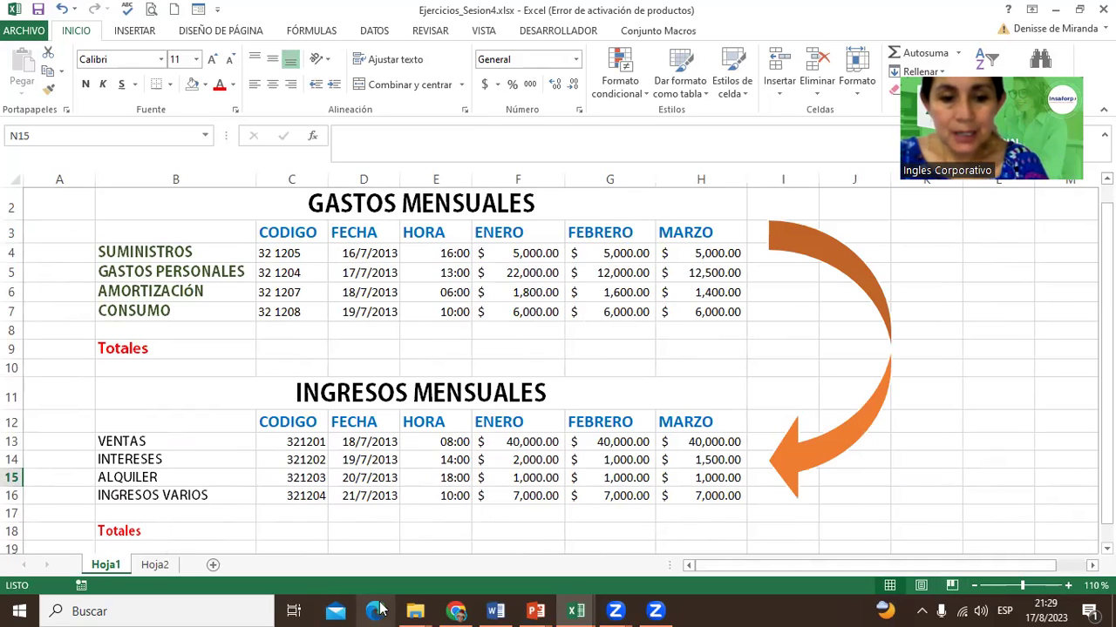
double_click(101, 565)
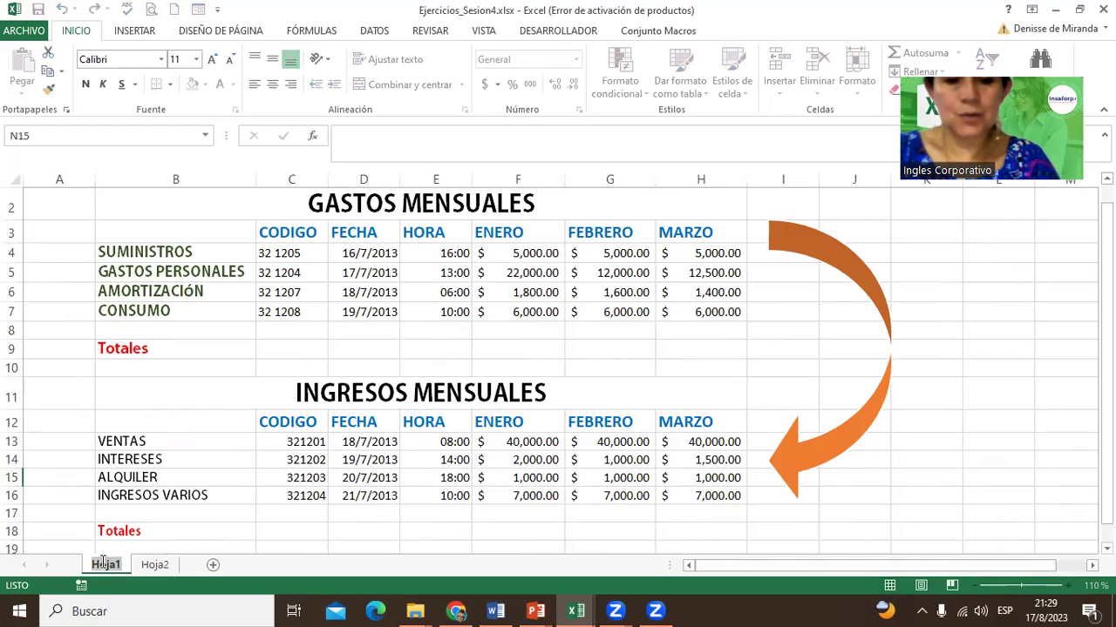
type("Gastos_")
type("Ingress")
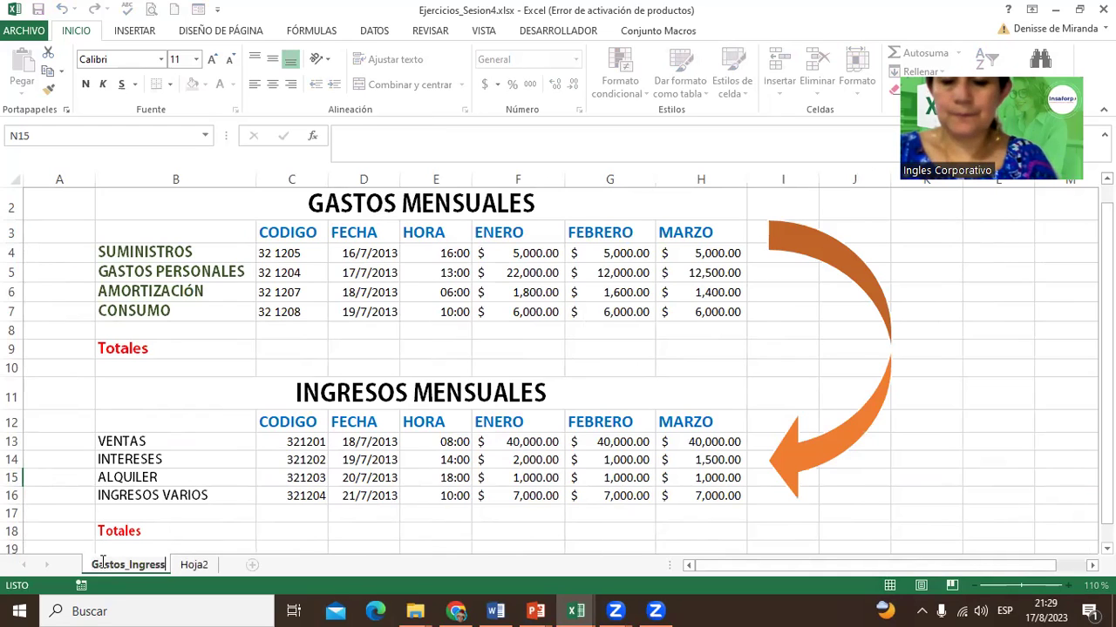
type("o")
key("Return")
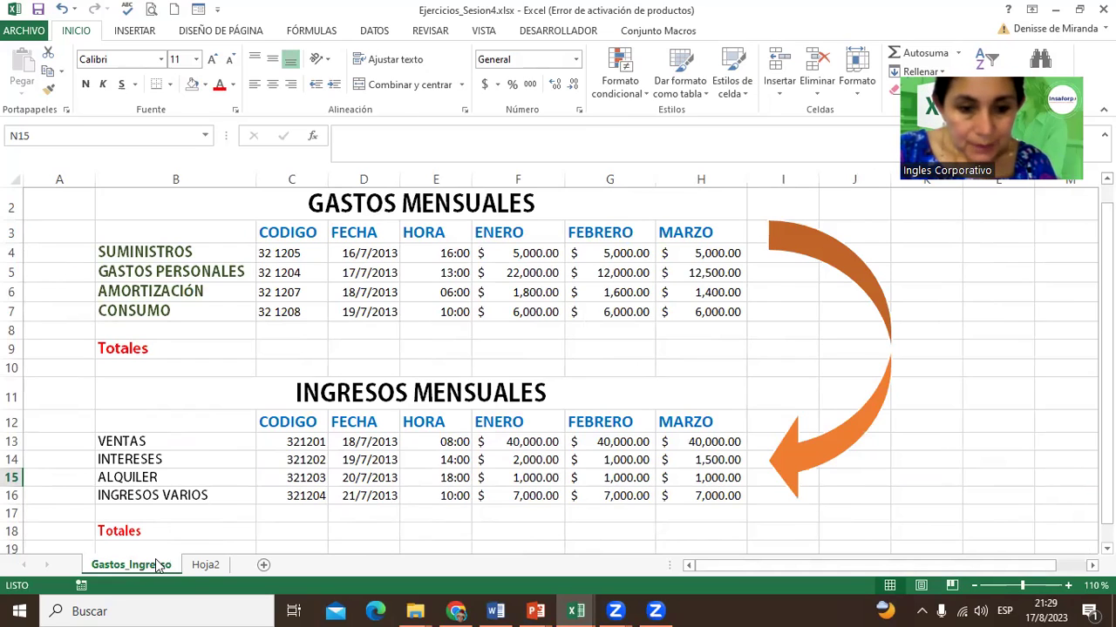
left_click(190, 575)
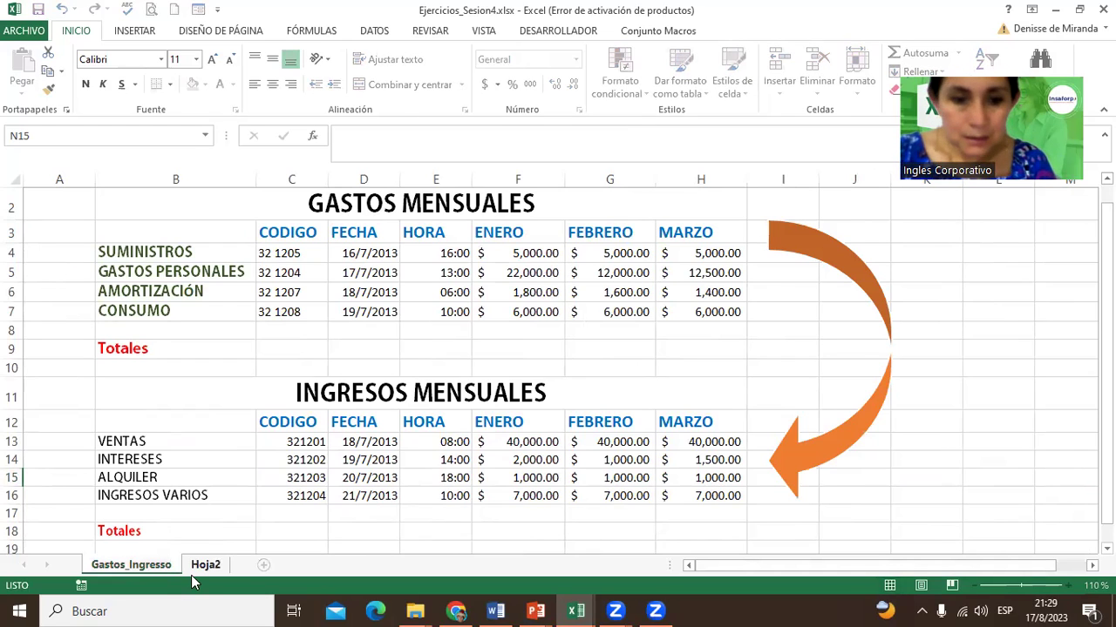
type("s")
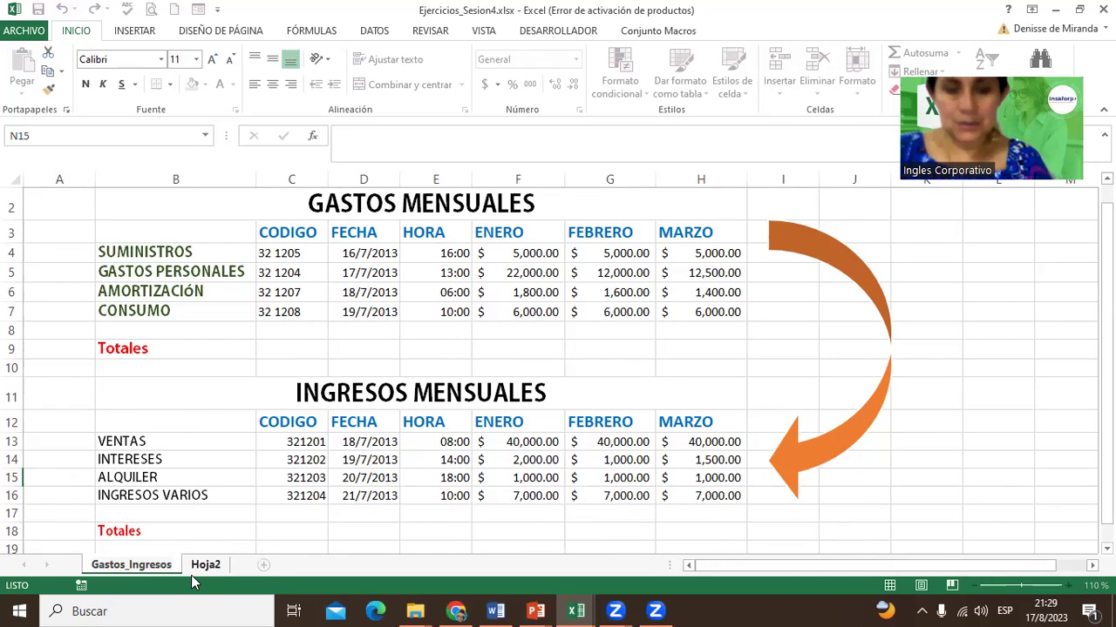
key("Return")
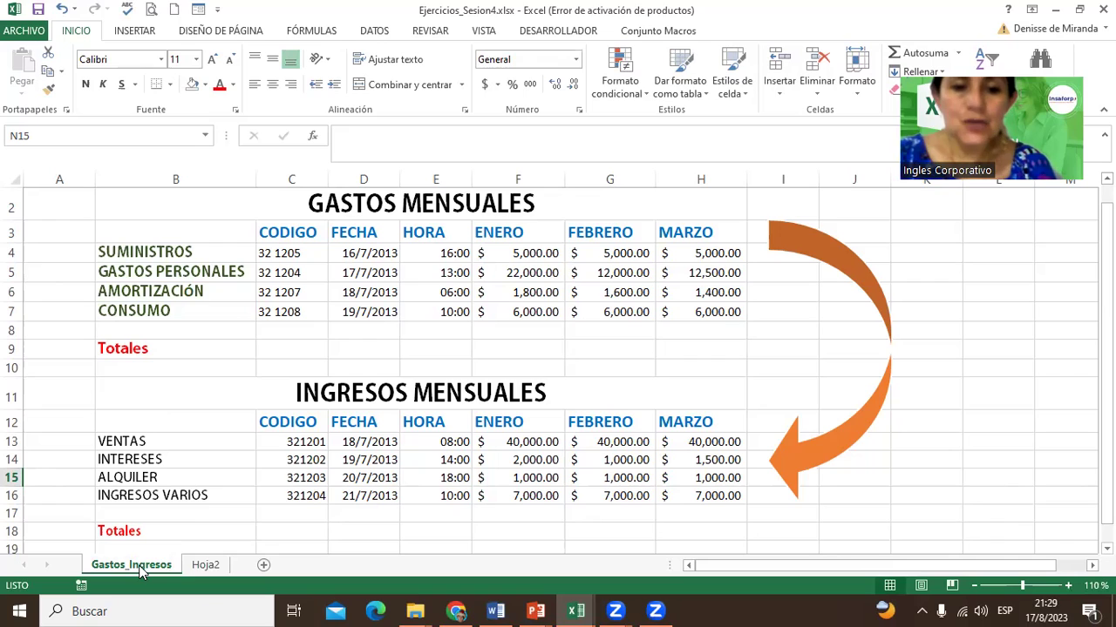
Step: Give the Gastos_Ingresos sheet tab a standard colour, then select cell D17
right_click(139, 571)
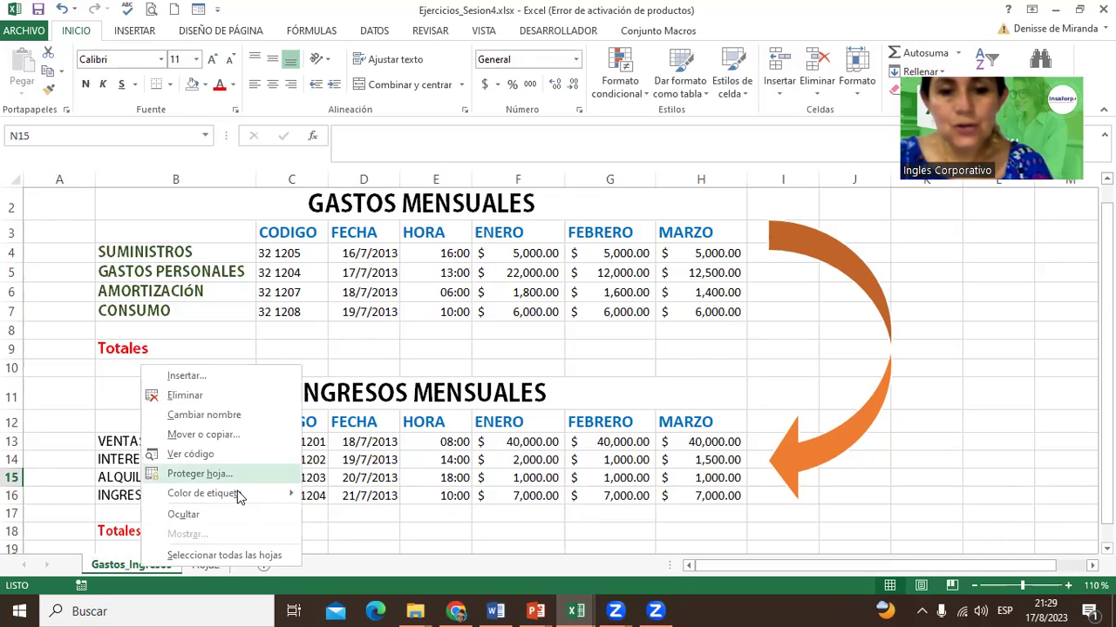
mouse_move(240, 495)
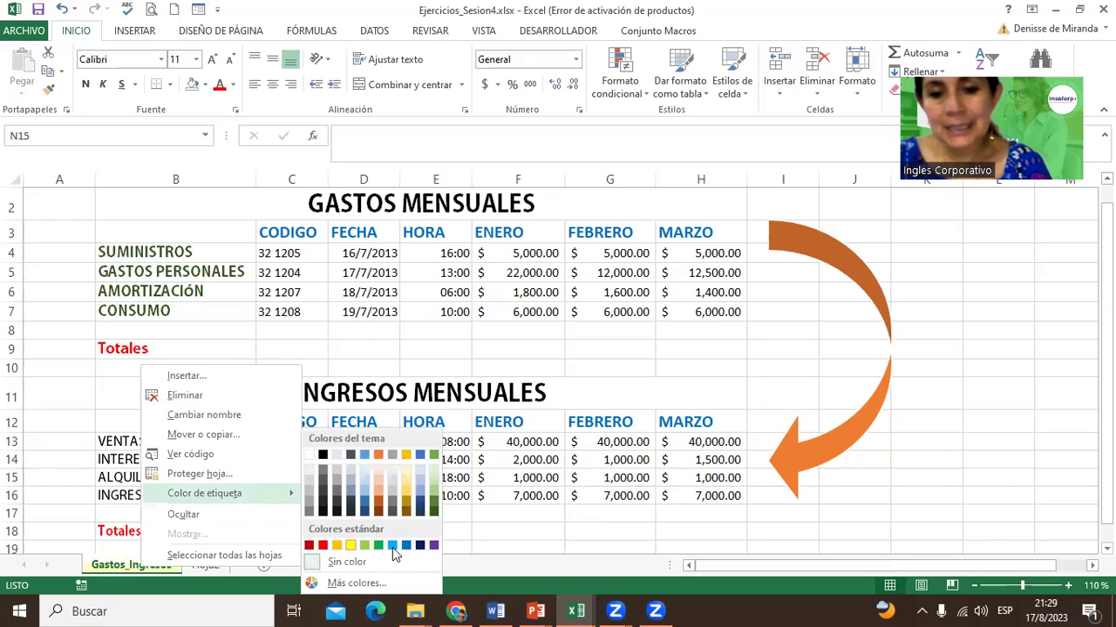
left_click(407, 545)
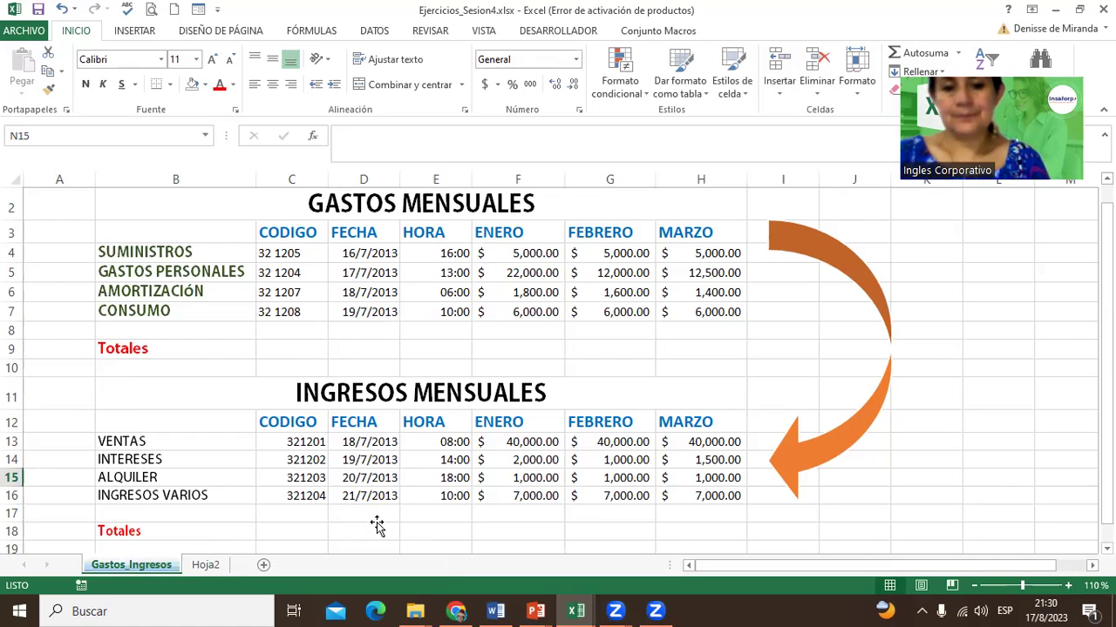
left_click(378, 523)
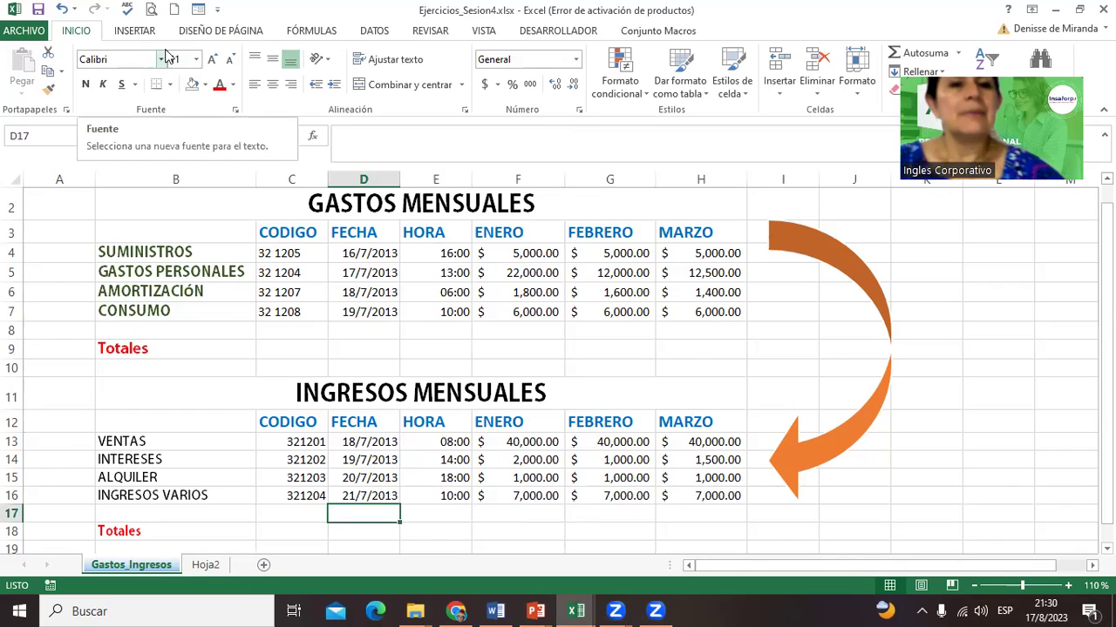
Step: Search Bing online images for 'Ventas' and insert the first sales-growth illustration
left_click(135, 33)
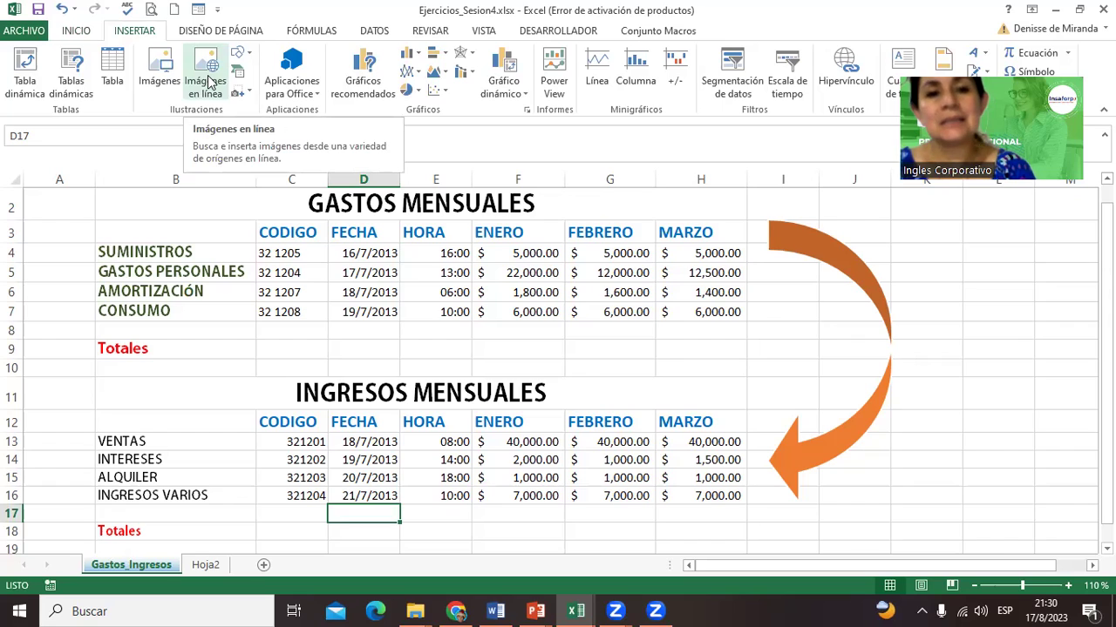
left_click(209, 81)
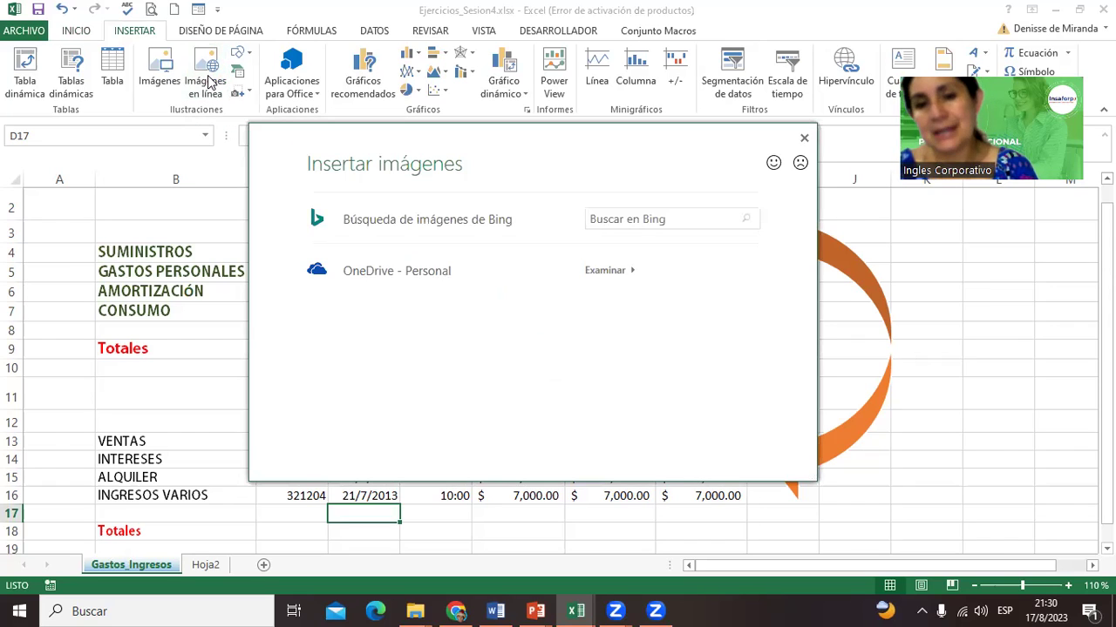
left_click(624, 221)
type("Ventas")
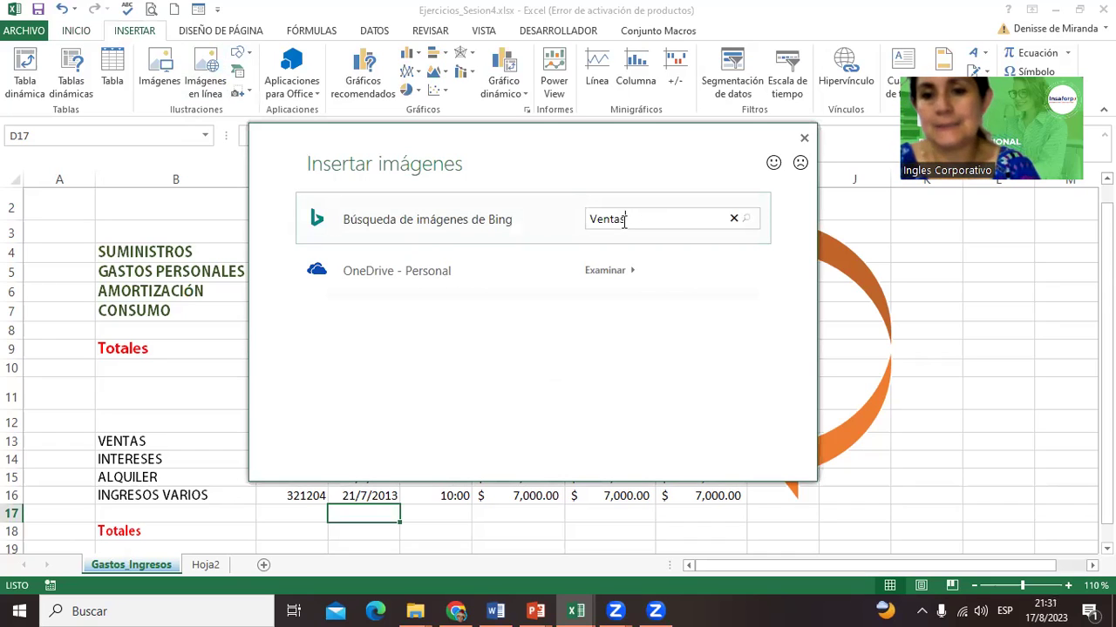
key("Return")
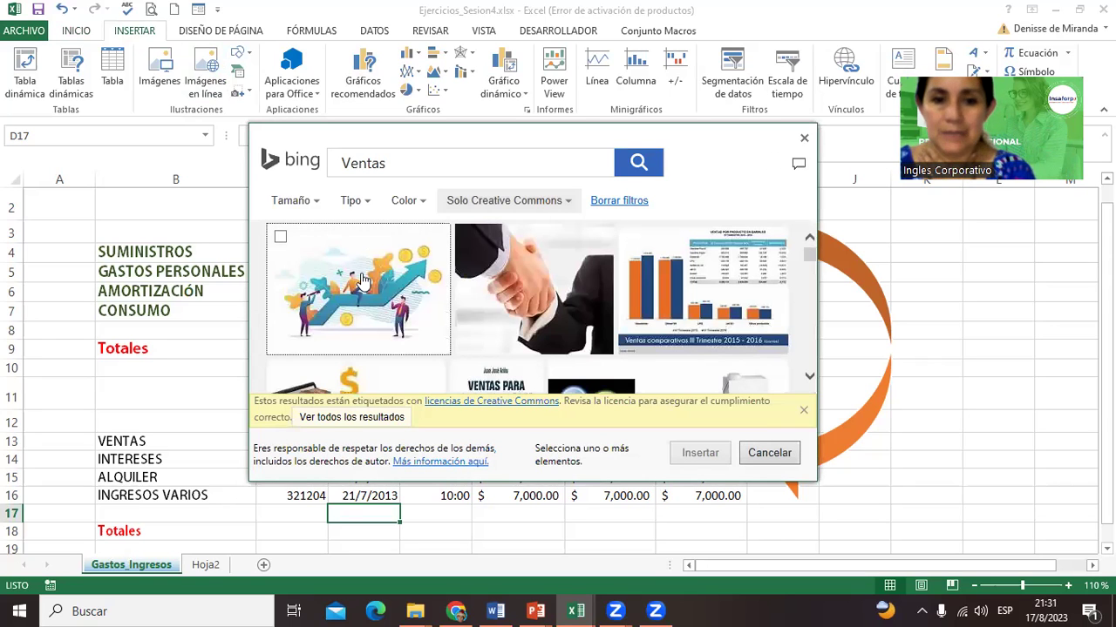
left_click(364, 279)
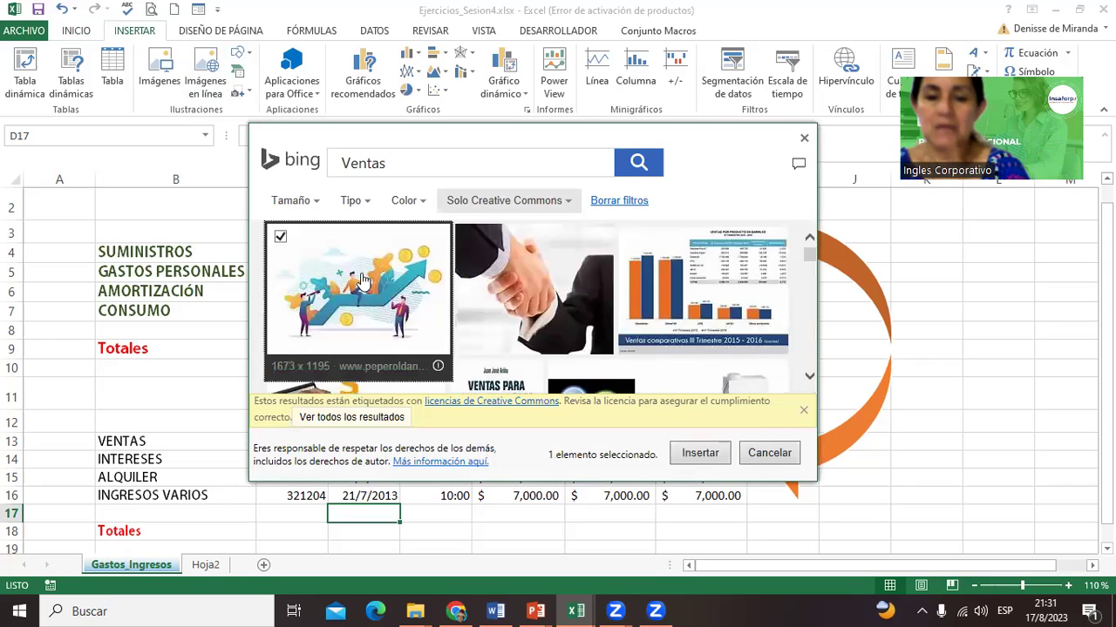
left_click(695, 455)
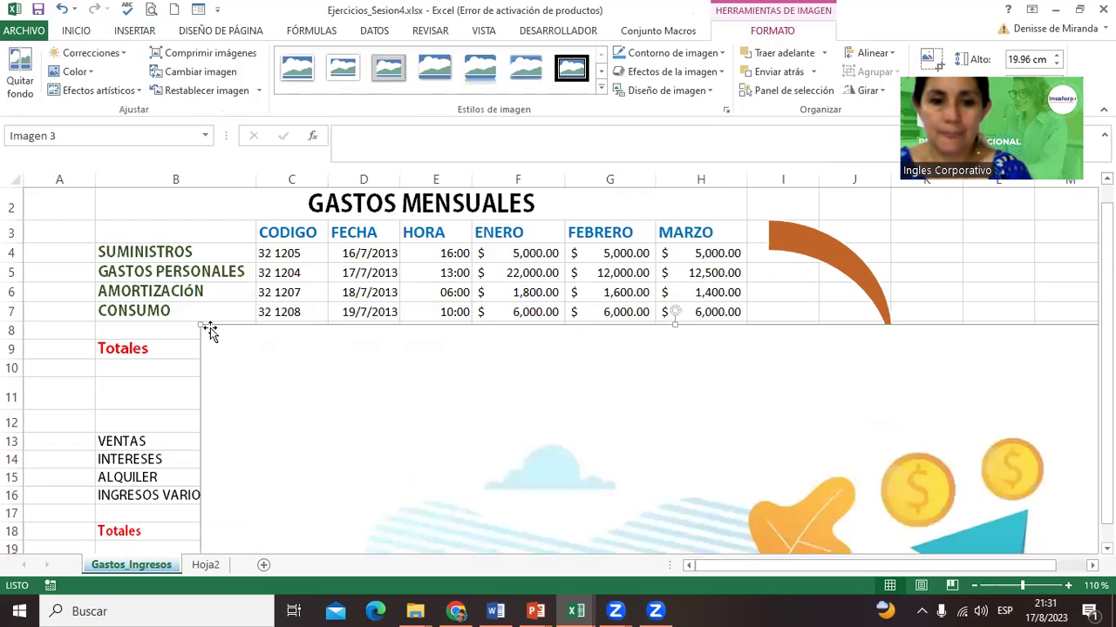
Step: Shrink the sales illustration to 6.82 cm tall and place it right of both tables
mouse_move(205, 327)
left_mouse_down()
mouse_move(595, 480)
mouse_move(605, 524)
left_mouse_up()
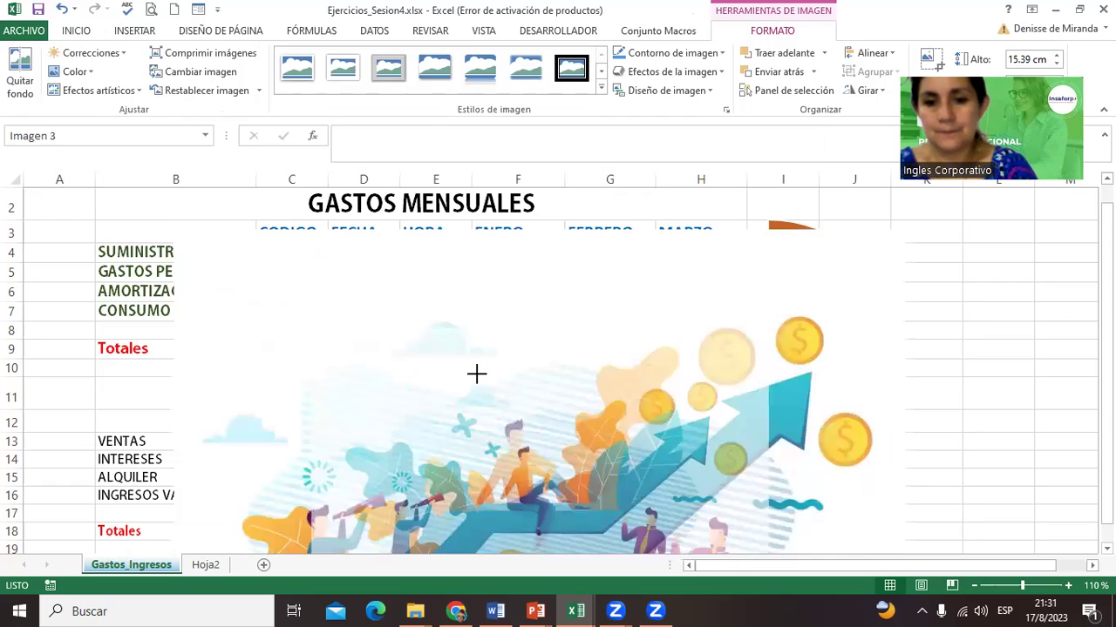
left_click_drag(476, 374, 511, 428)
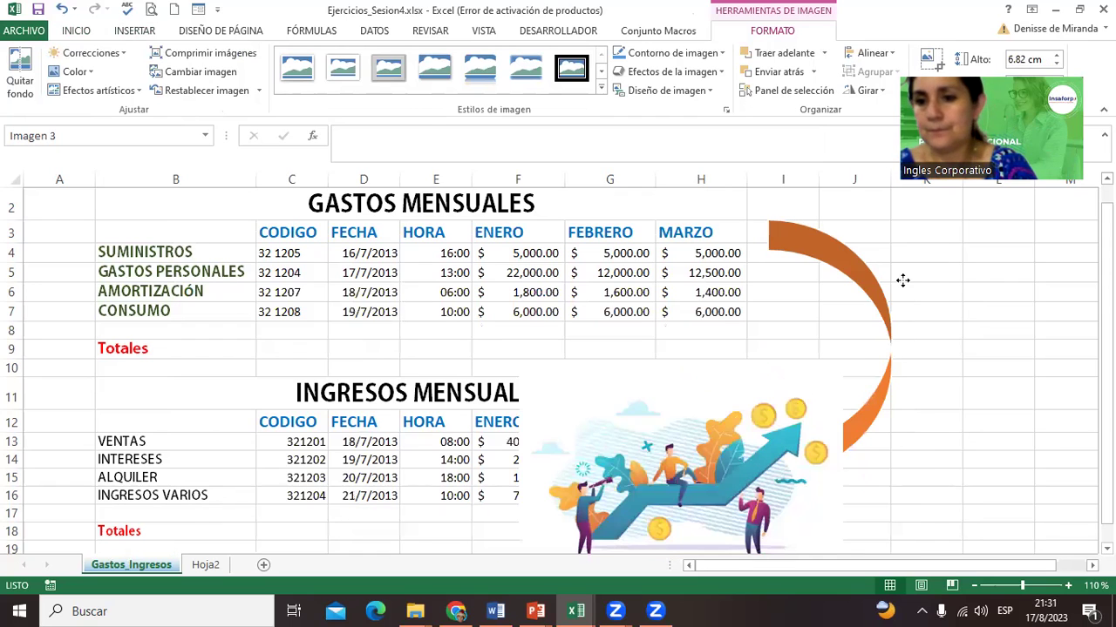
left_click_drag(902, 279, 912, 260)
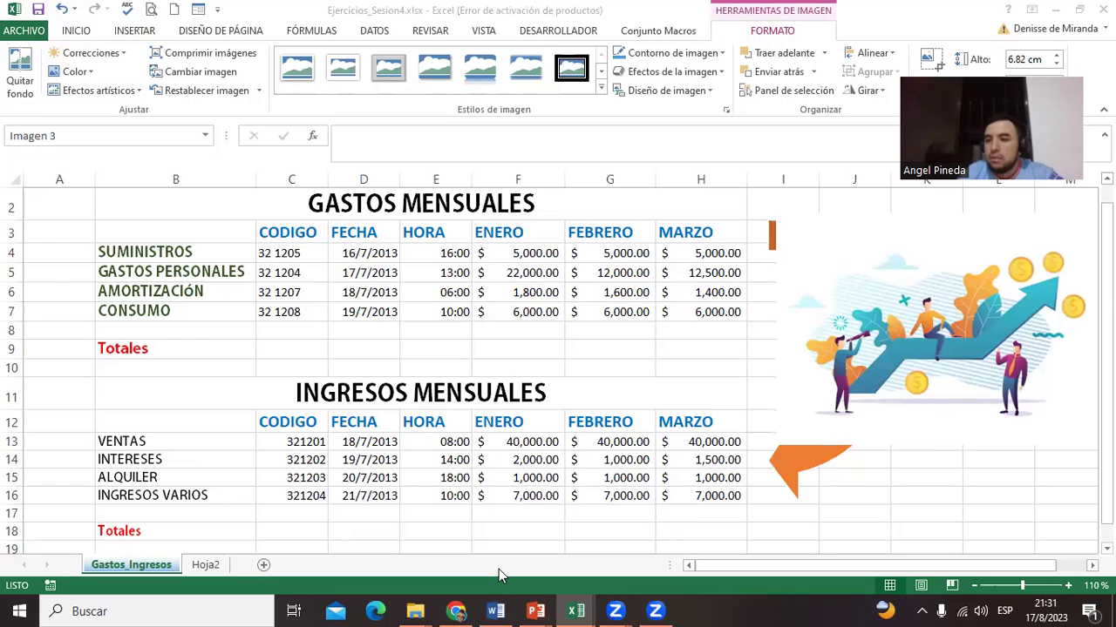
left_click(133, 31)
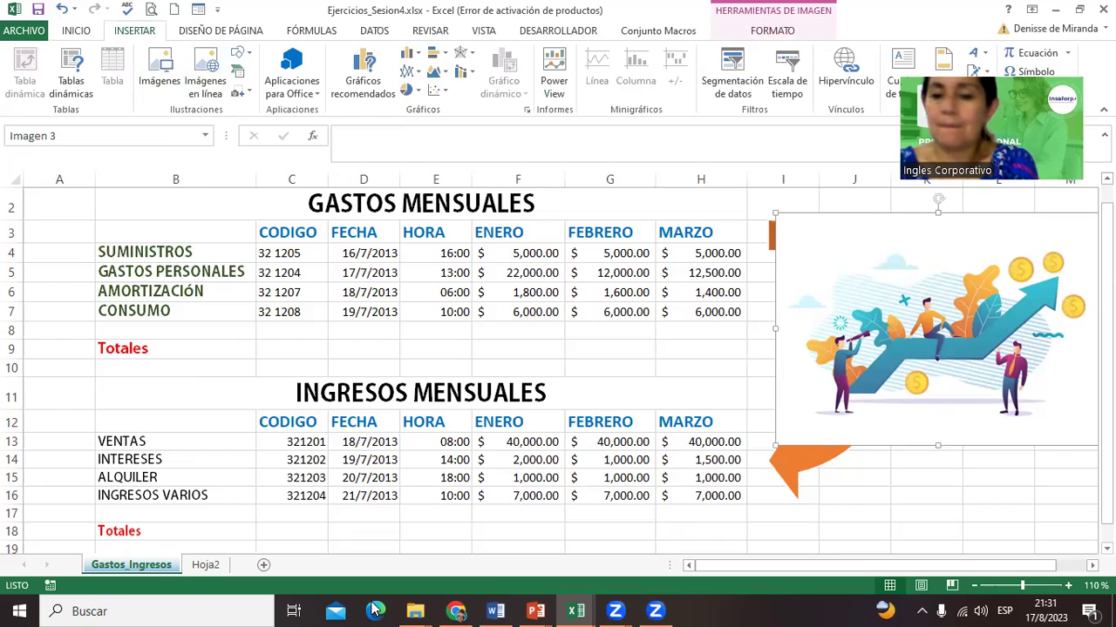
left_click(375, 610)
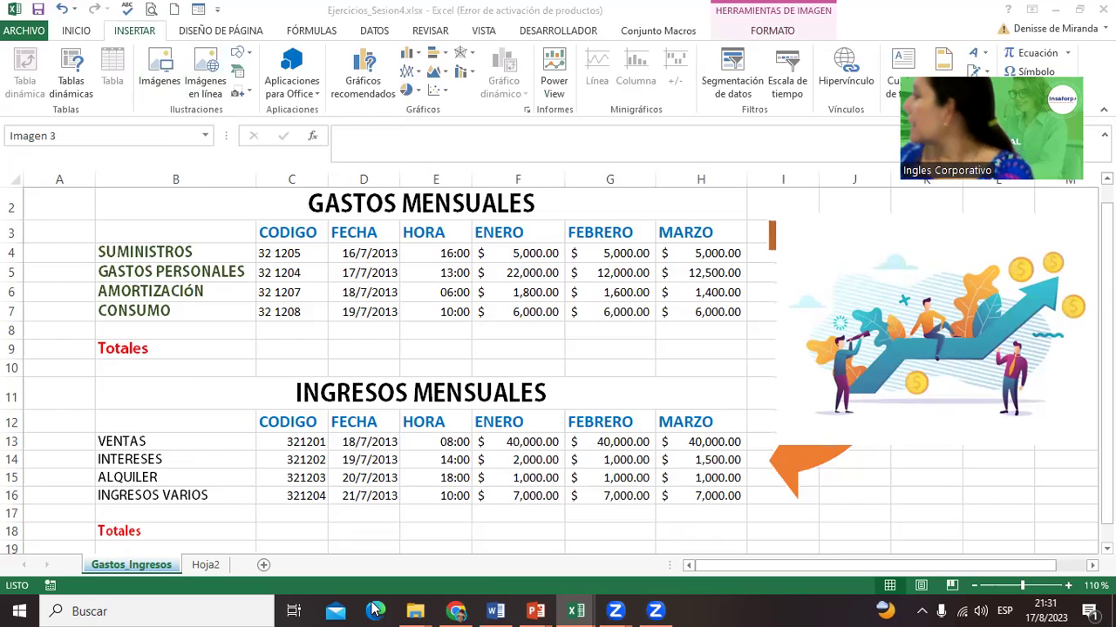
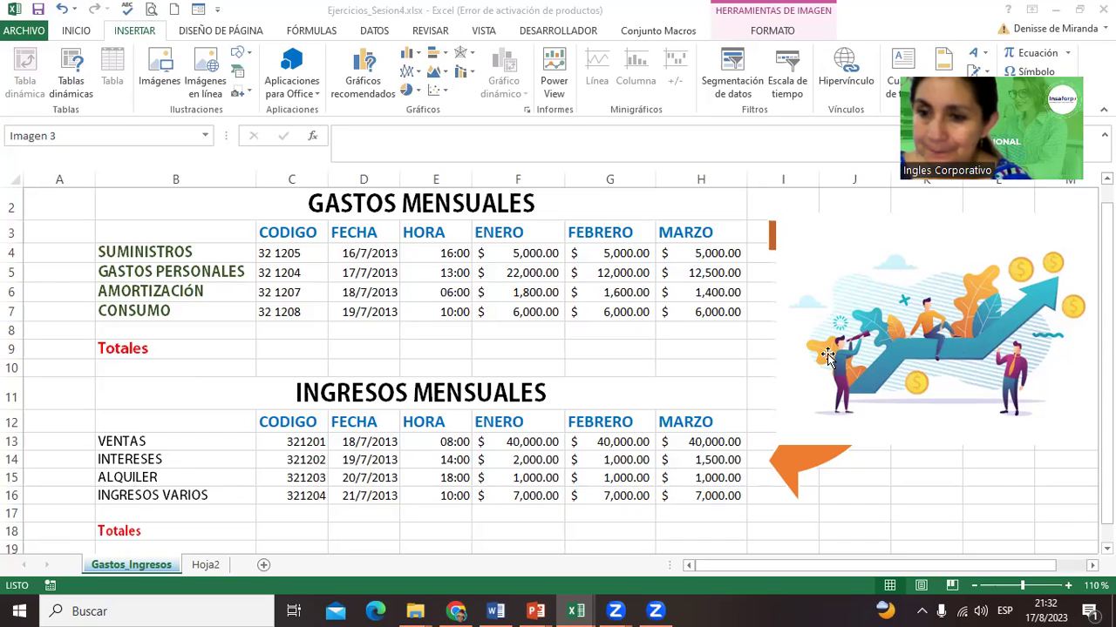
Step: Move the illustration to the right of the orange arrow beside the tables
mouse_move(826, 355)
left_mouse_down()
mouse_move(687, 413)
mouse_move(882, 236)
mouse_move(862, 249)
left_mouse_up()
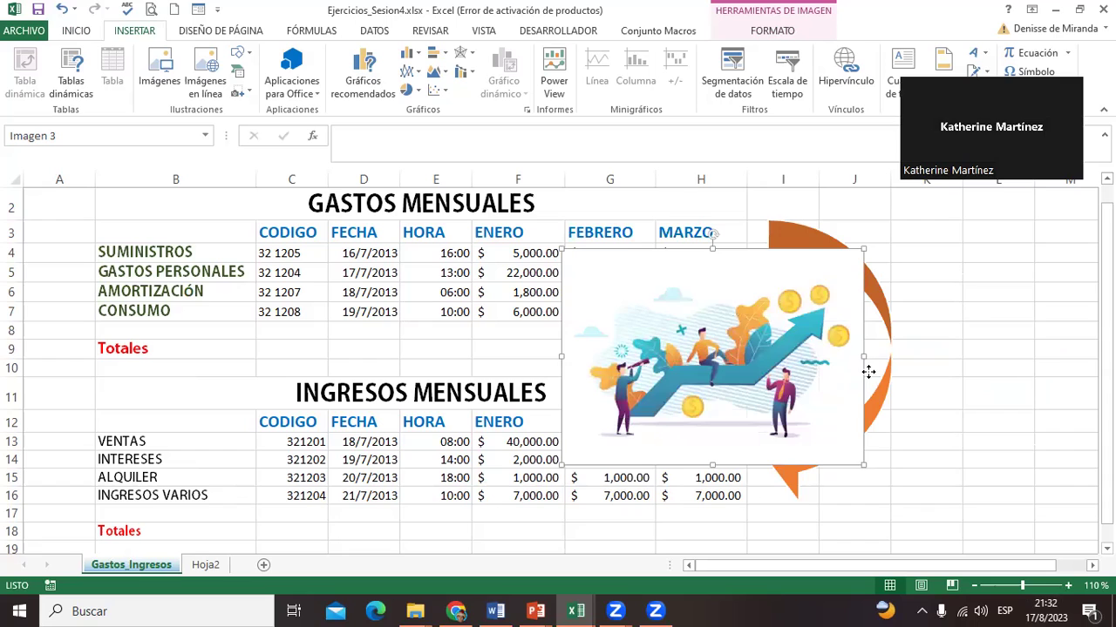
left_click_drag(868, 372, 1046, 384)
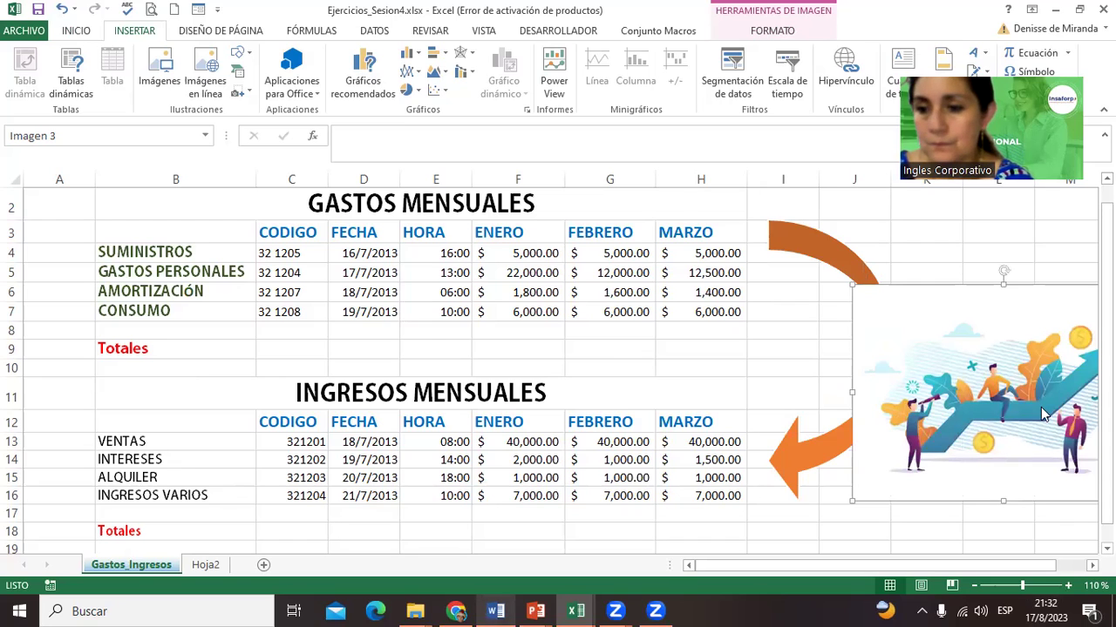
left_click(972, 586)
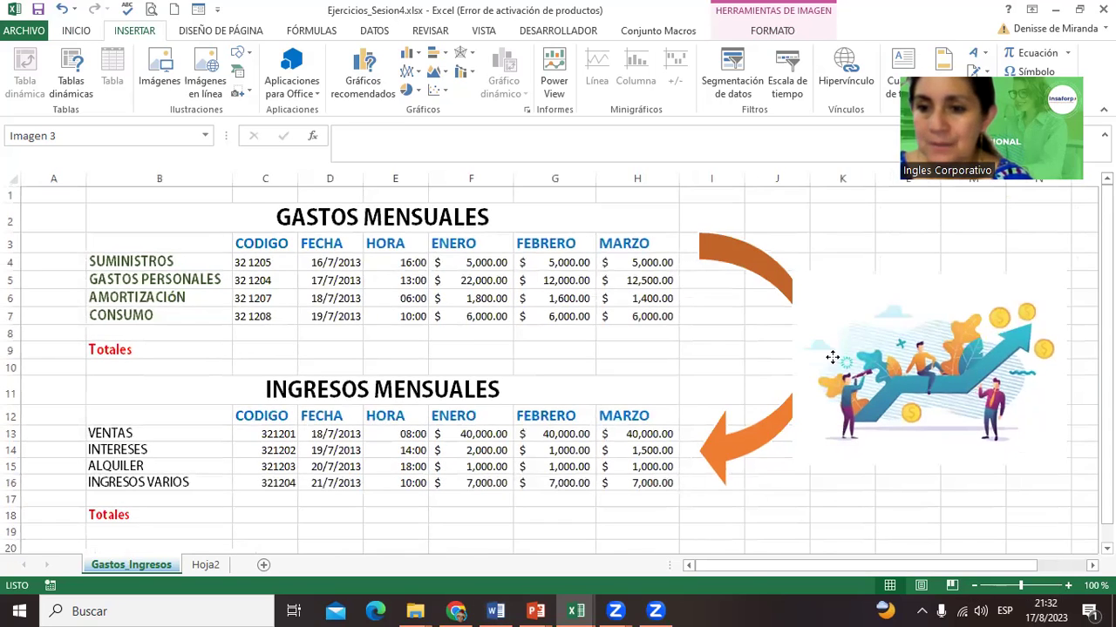
left_click_drag(839, 357, 868, 387)
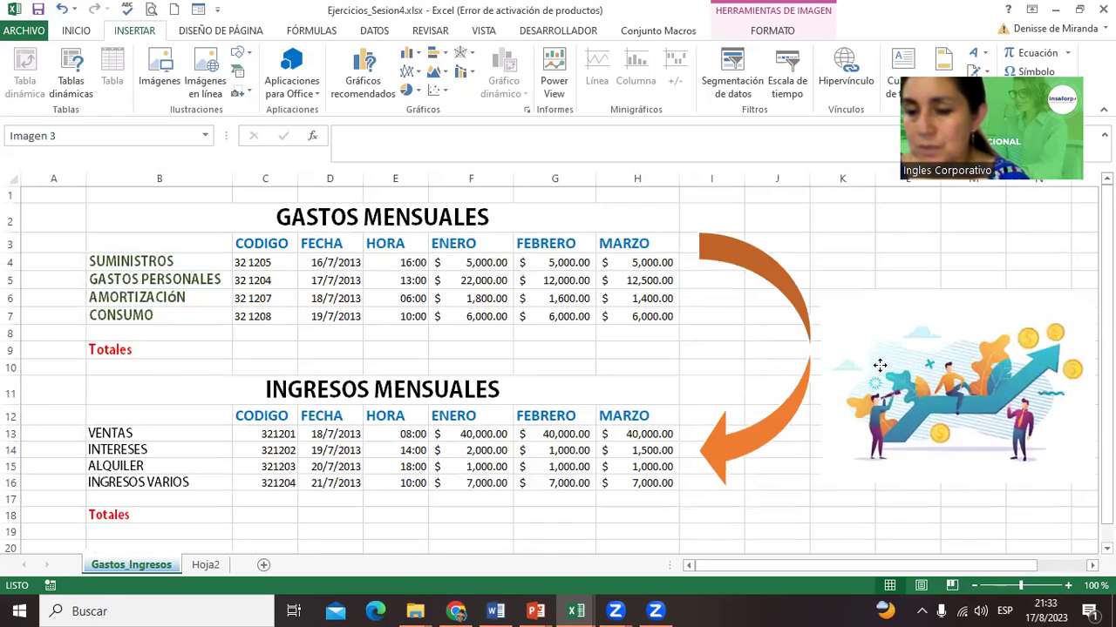
mouse_move(916, 359)
left_mouse_down()
mouse_move(829, 385)
mouse_move(875, 382)
left_mouse_up()
left_click_drag(922, 336, 974, 289)
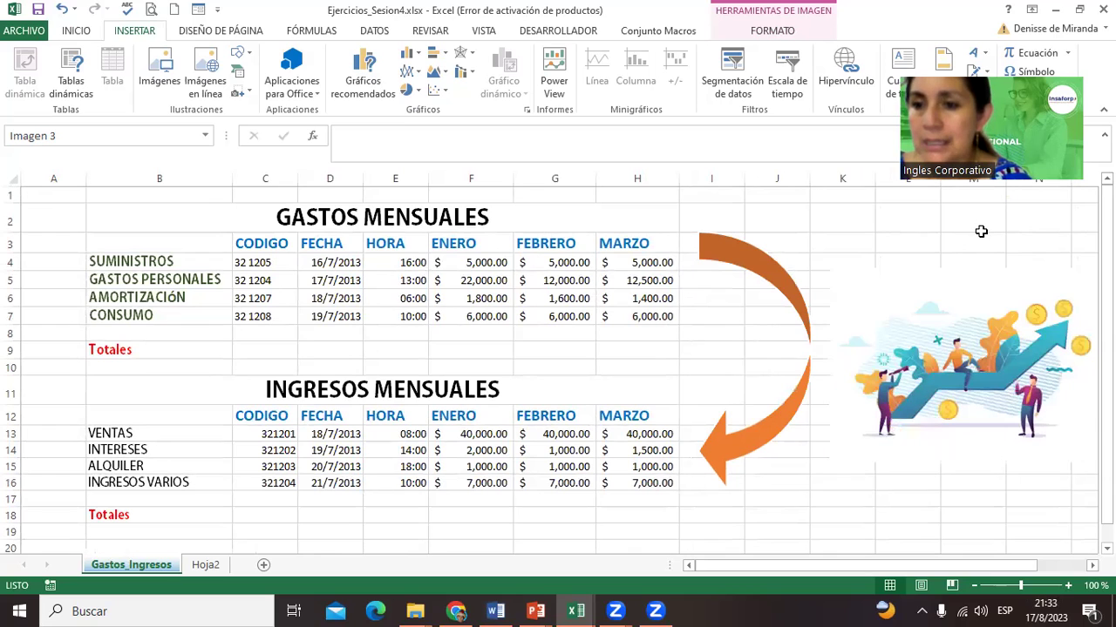
Step: Tilt the illustration slightly, zoom the sheet out to 80%, and enlarge the picture a little
left_click_drag(965, 248, 944, 246)
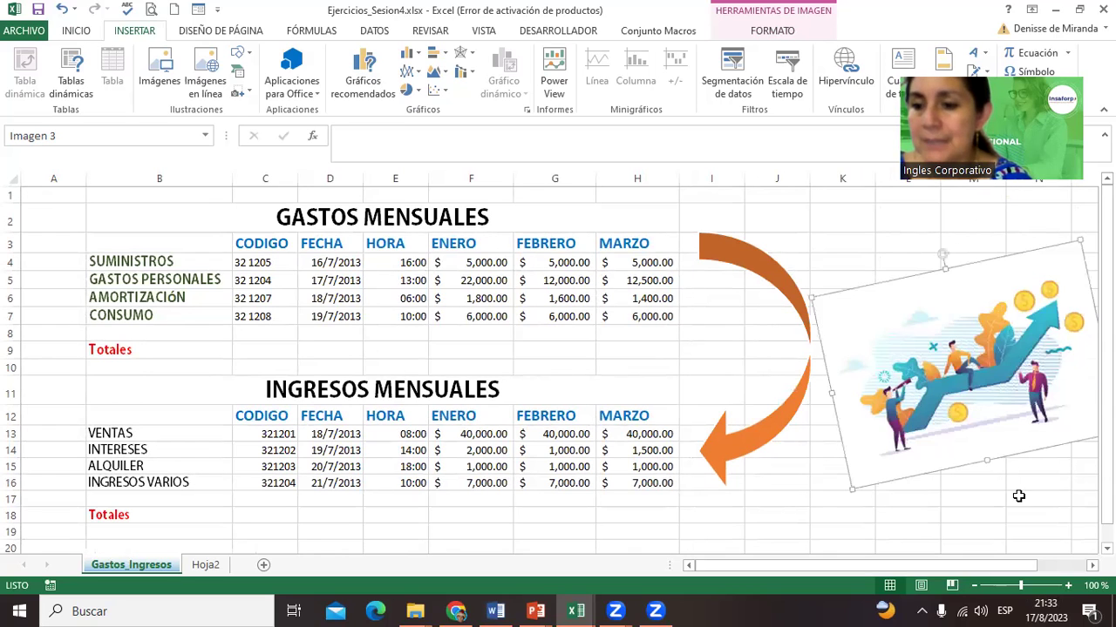
left_click(975, 587)
left_click(975, 587)
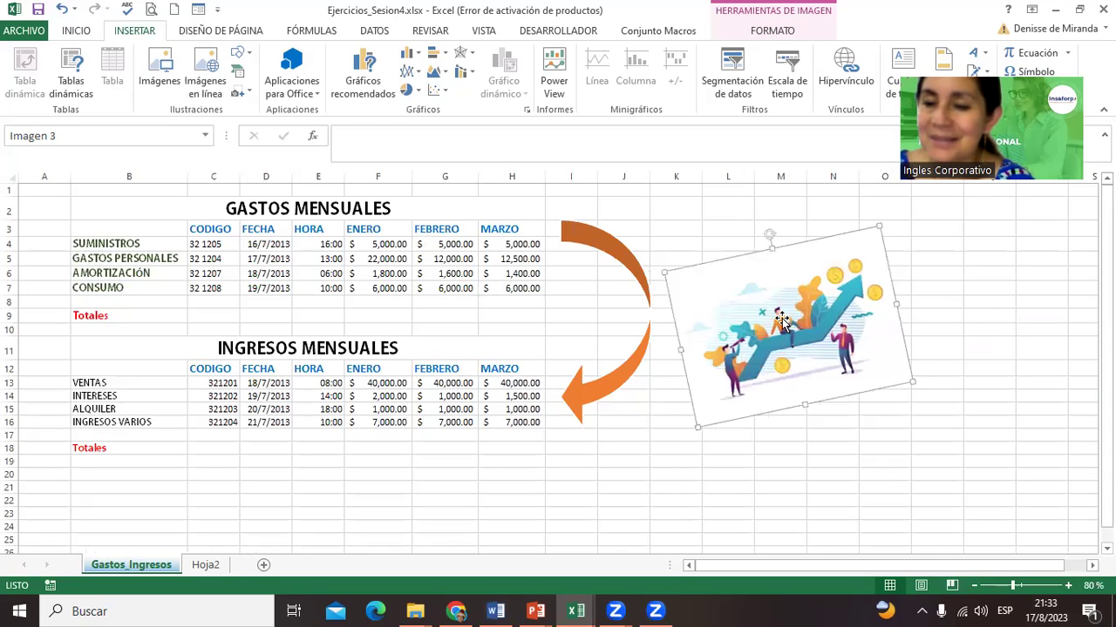
left_click_drag(781, 321, 777, 326)
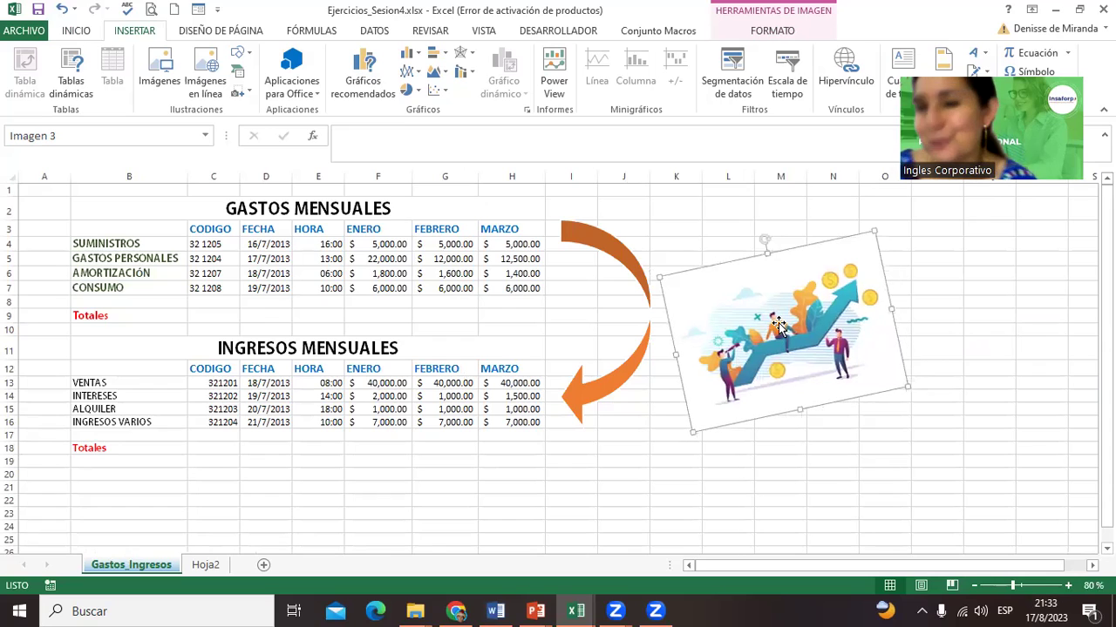
key("ctrl+z")
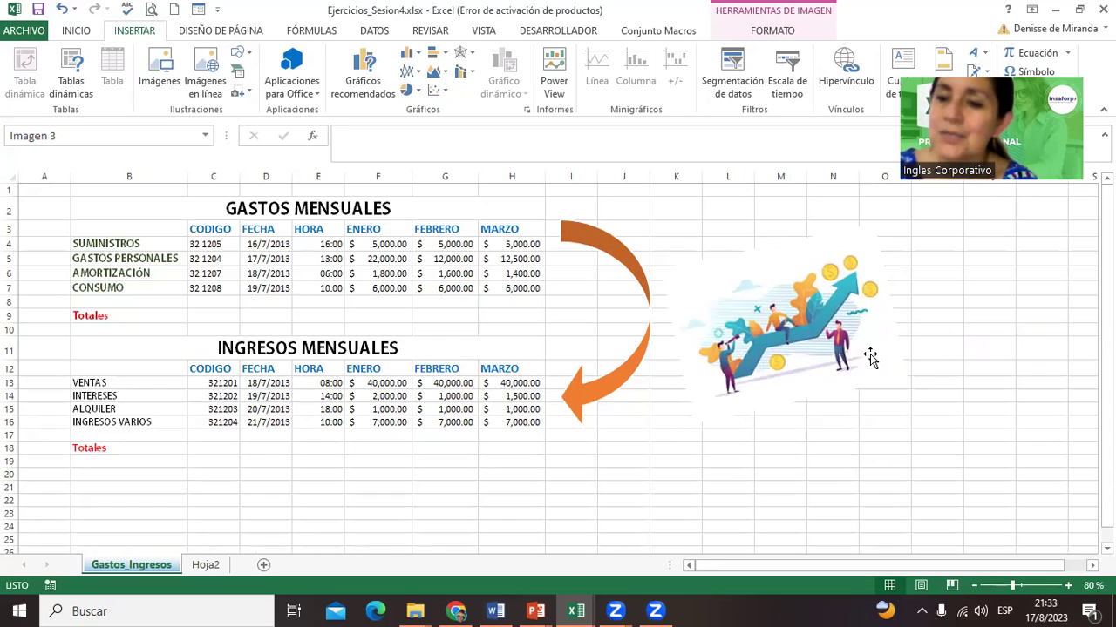
left_click_drag(909, 374, 926, 391)
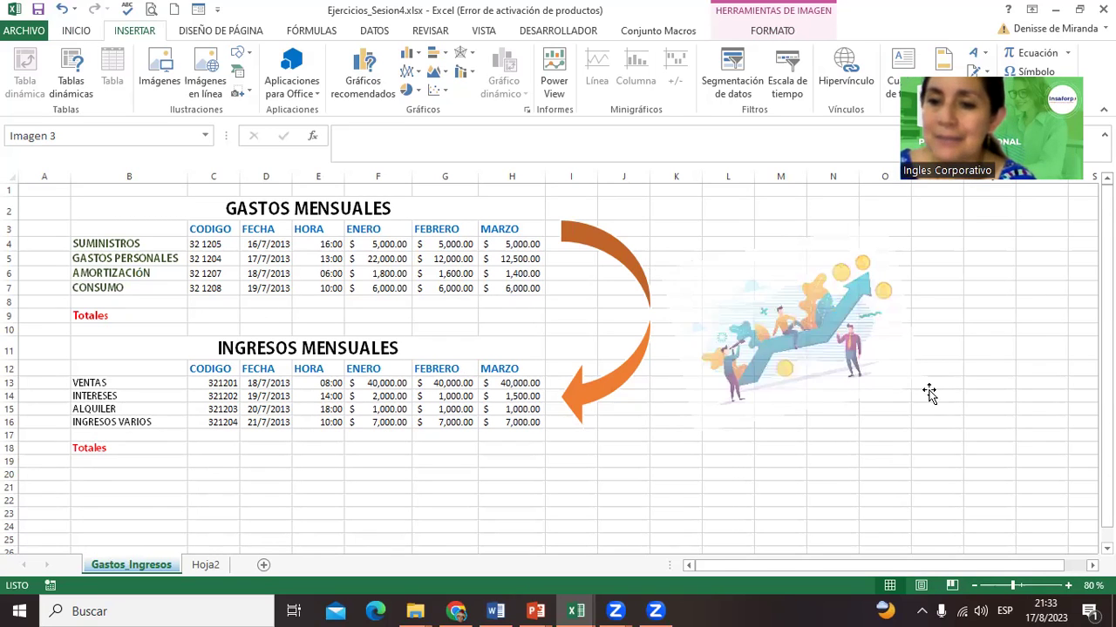
left_click(856, 334)
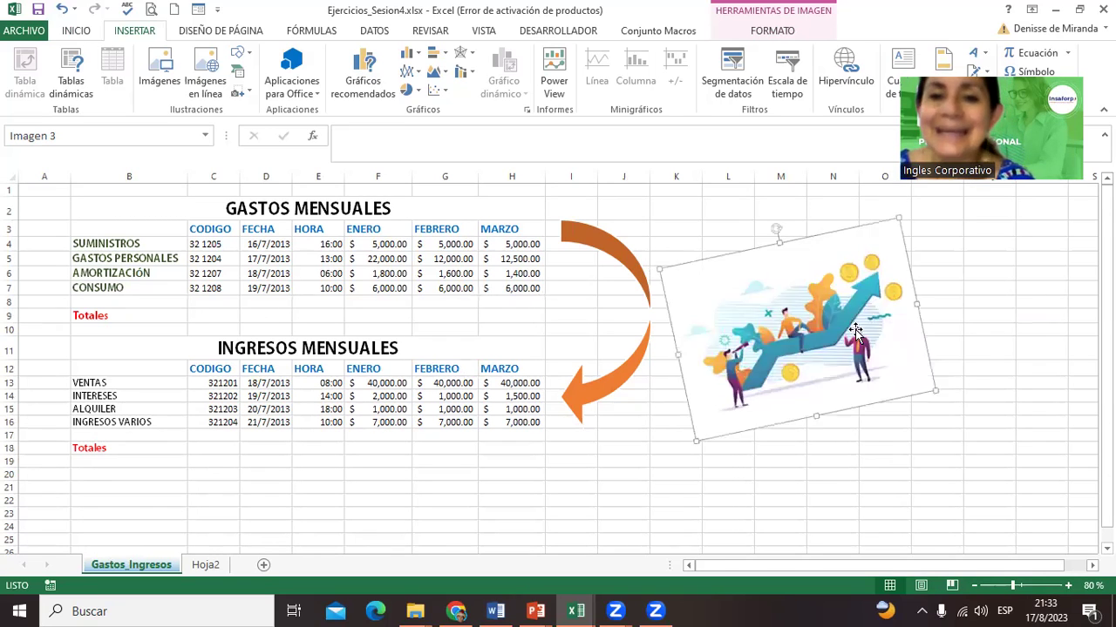
Step: Give the illustration a thick black frame picture style with a dark-blue outline
left_click(759, 33)
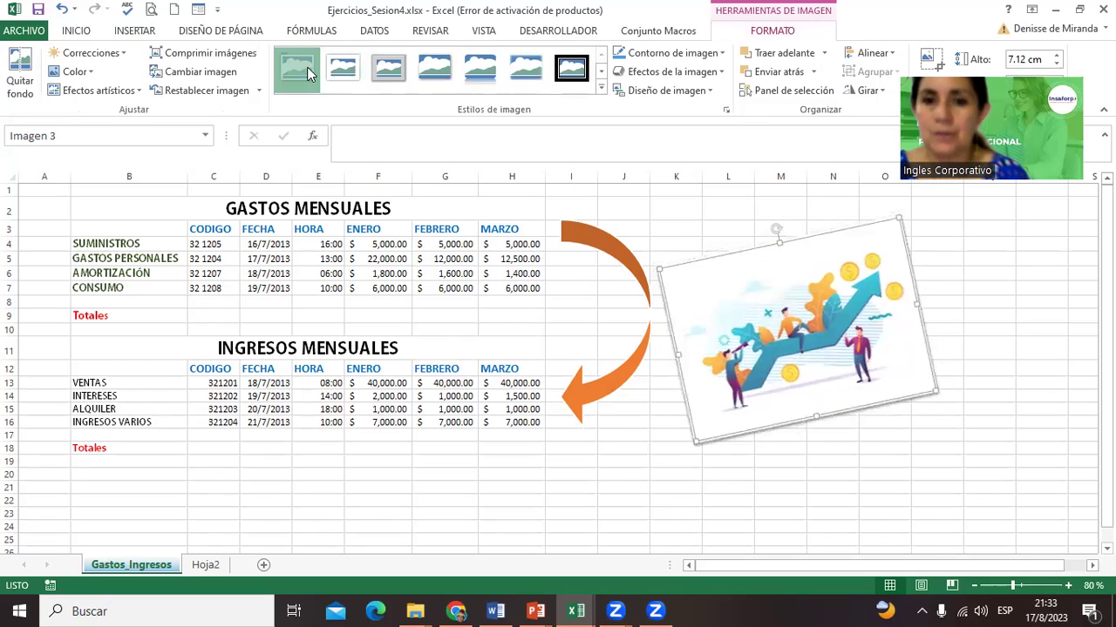
left_click(601, 90)
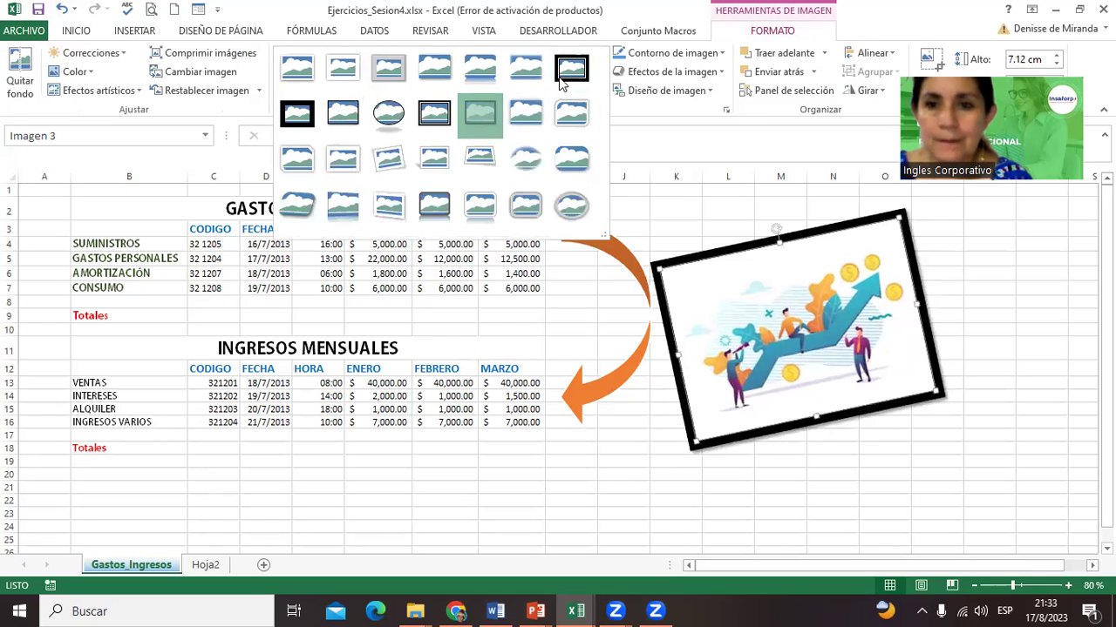
left_click(669, 79)
left_click(671, 54)
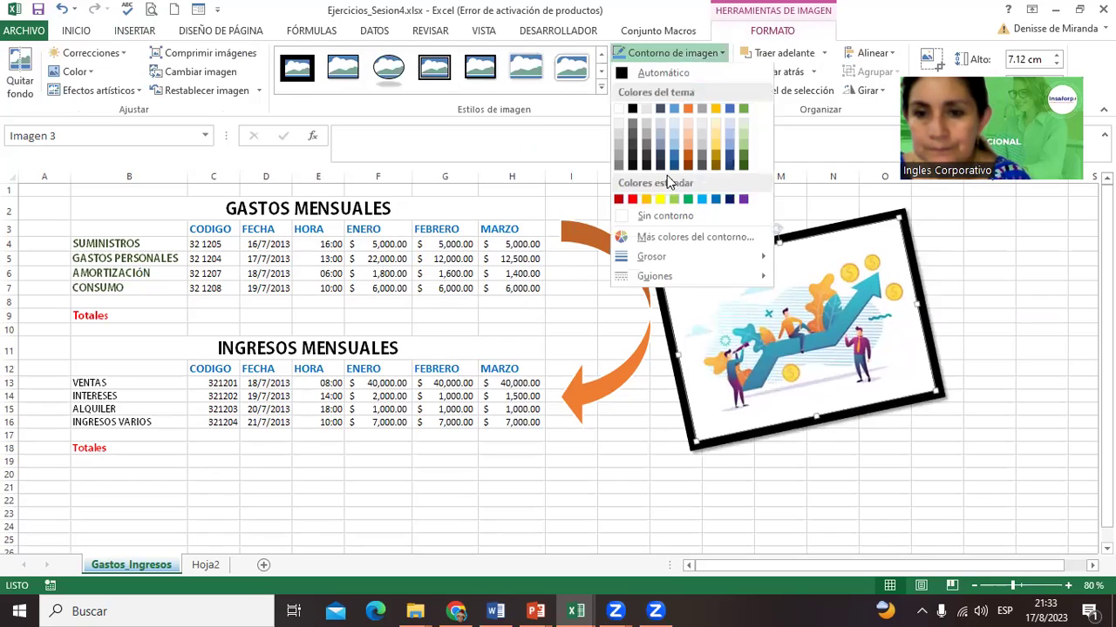
left_click(729, 200)
left_click(964, 308)
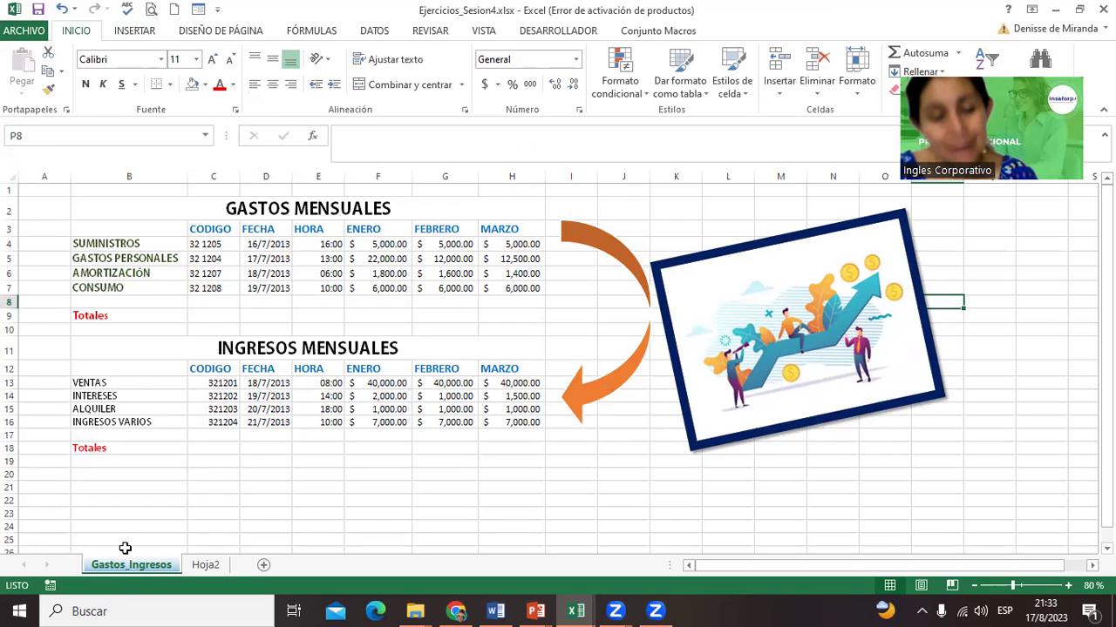
Step: Select E17, view the Insert options, then nudge the illustration slightly upward
left_click(325, 434)
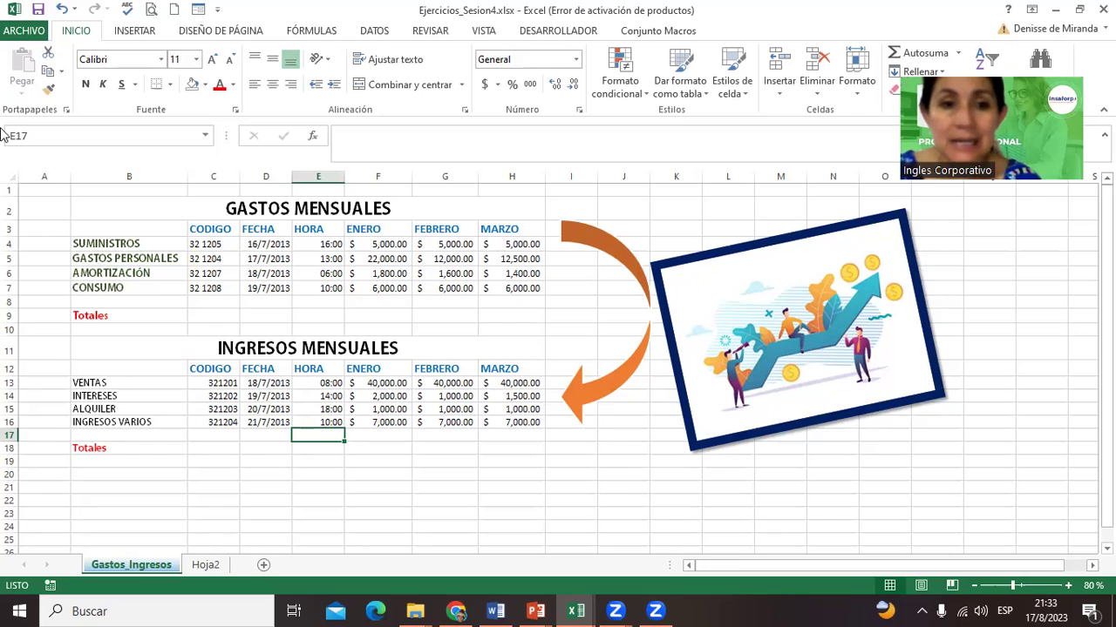
left_click(121, 35)
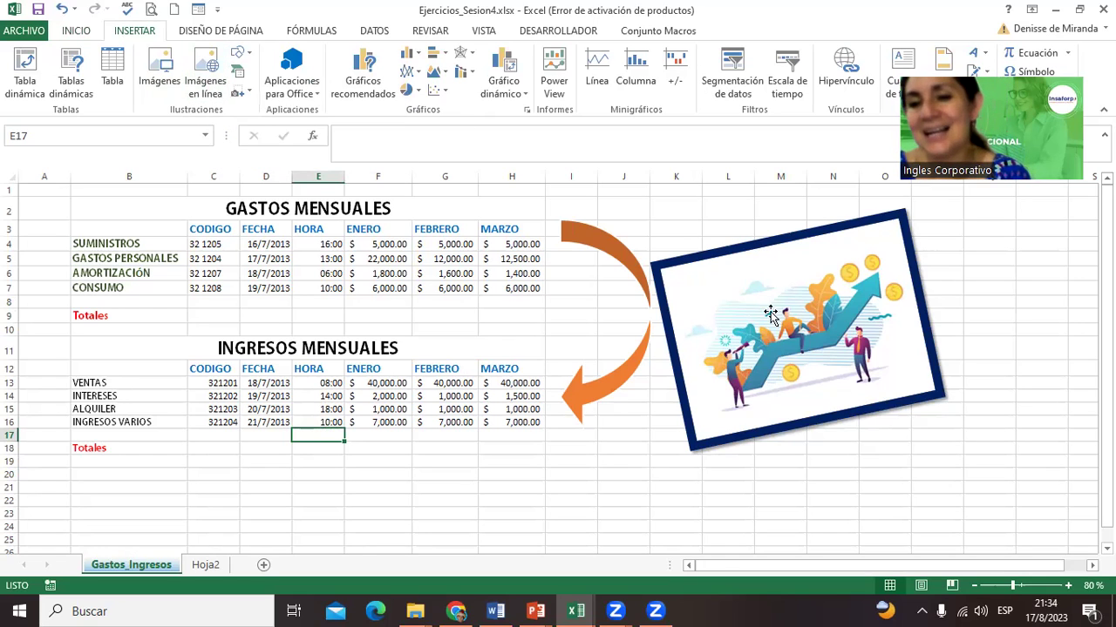
left_click(771, 307)
left_click_drag(771, 307, 773, 298)
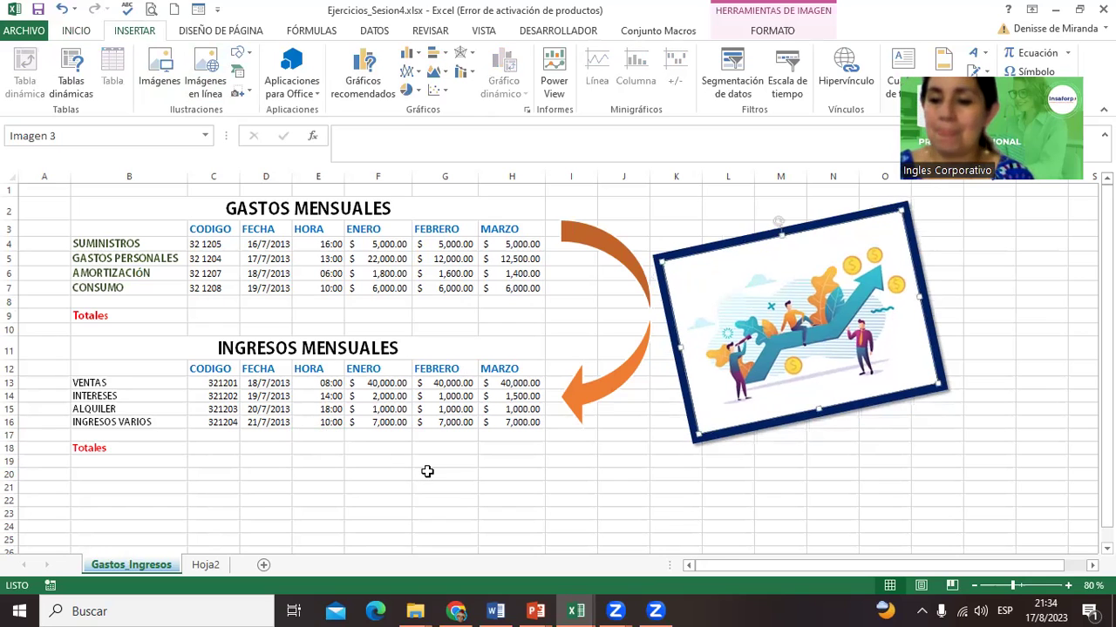
Step: Switch to Hoja2 and back to Gastos_Ingresos, then reselect the illustration
left_click(206, 565)
left_click(146, 567)
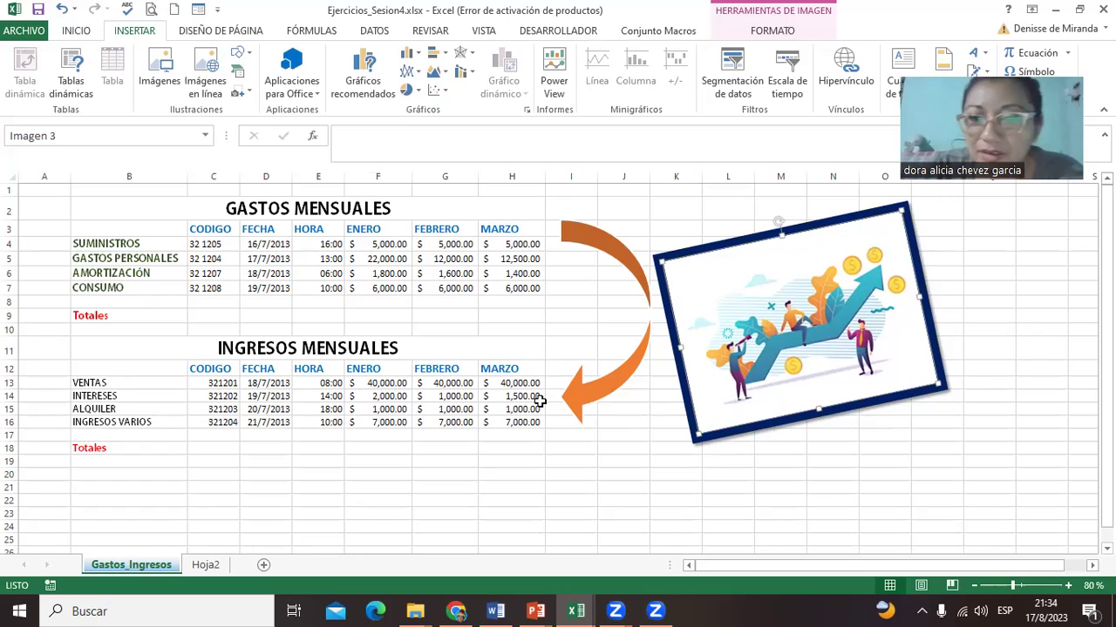
left_click(655, 419)
left_click(738, 359)
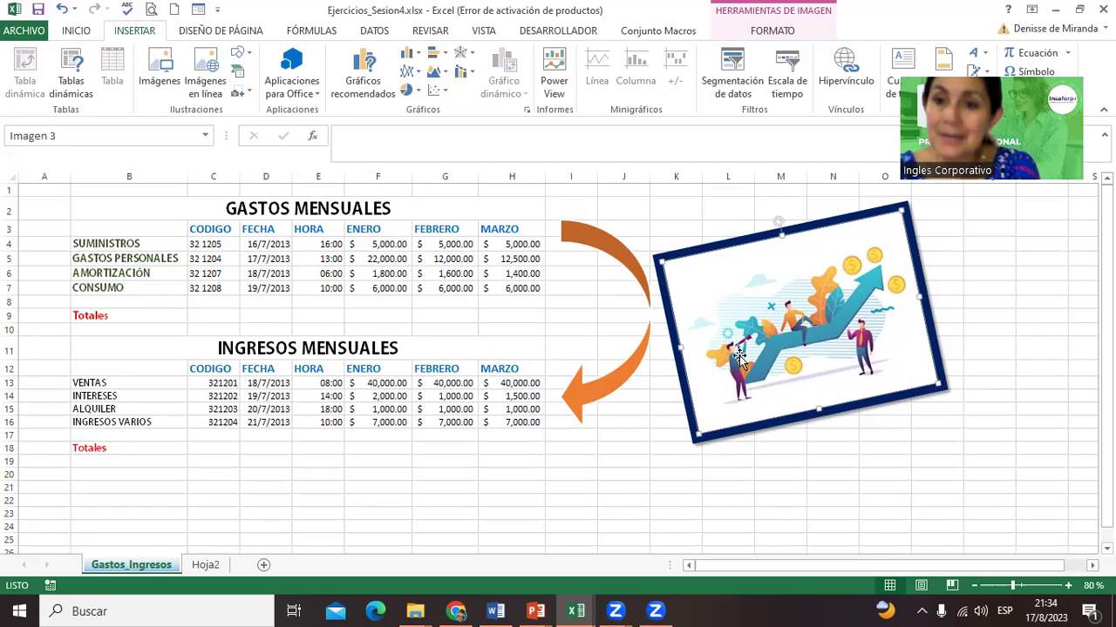
Step: Restyle the illustration with the rounded reflected picture style and a dark-blue outline
left_click(755, 33)
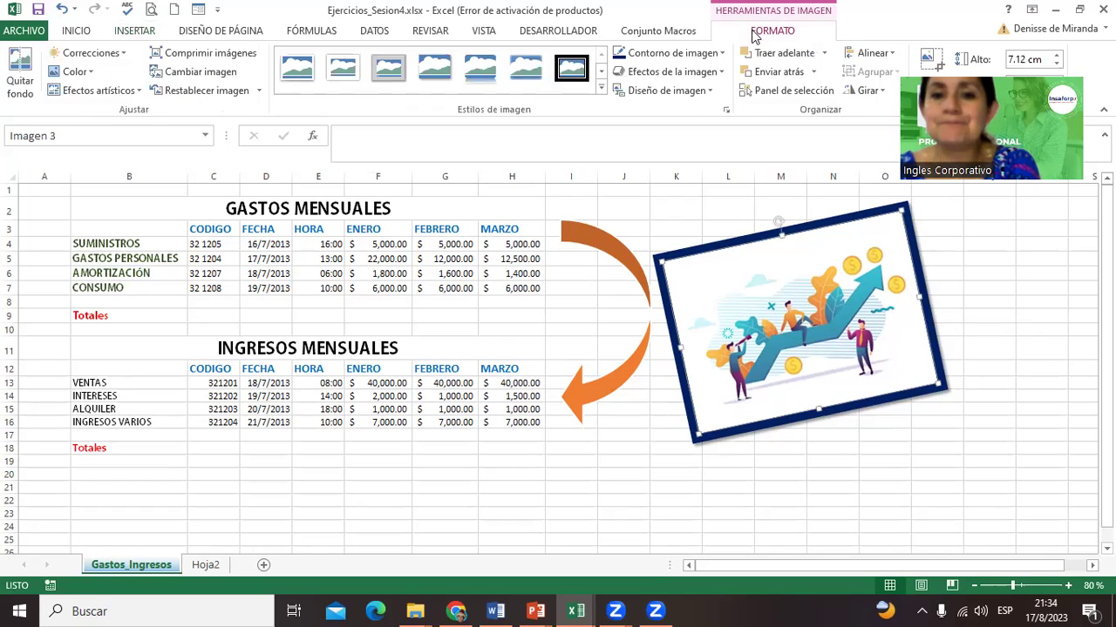
left_click(600, 92)
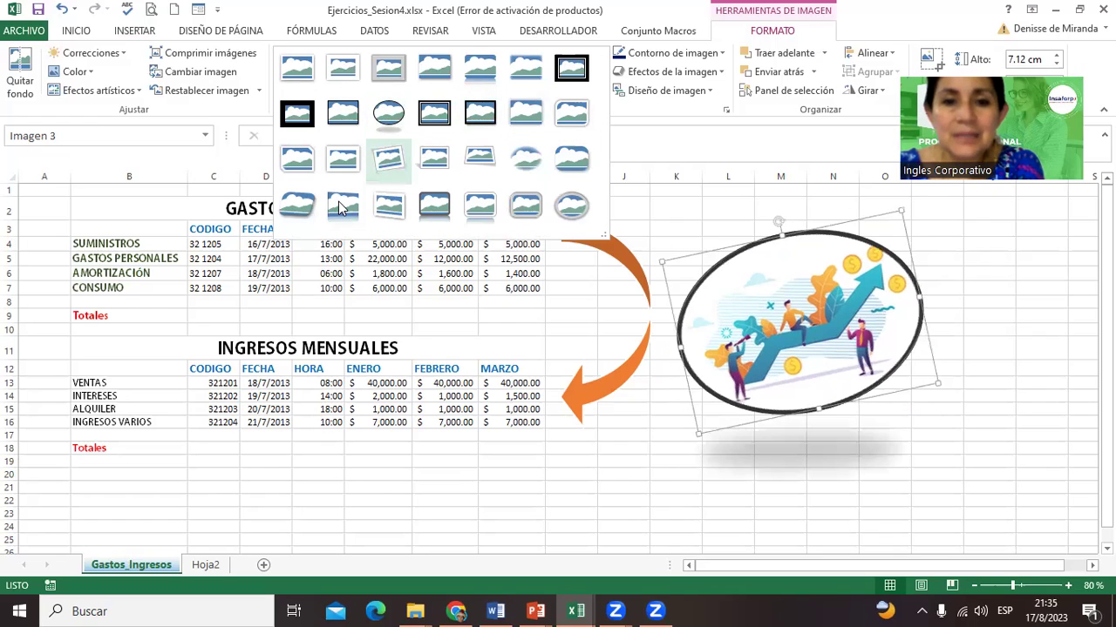
left_click(446, 205)
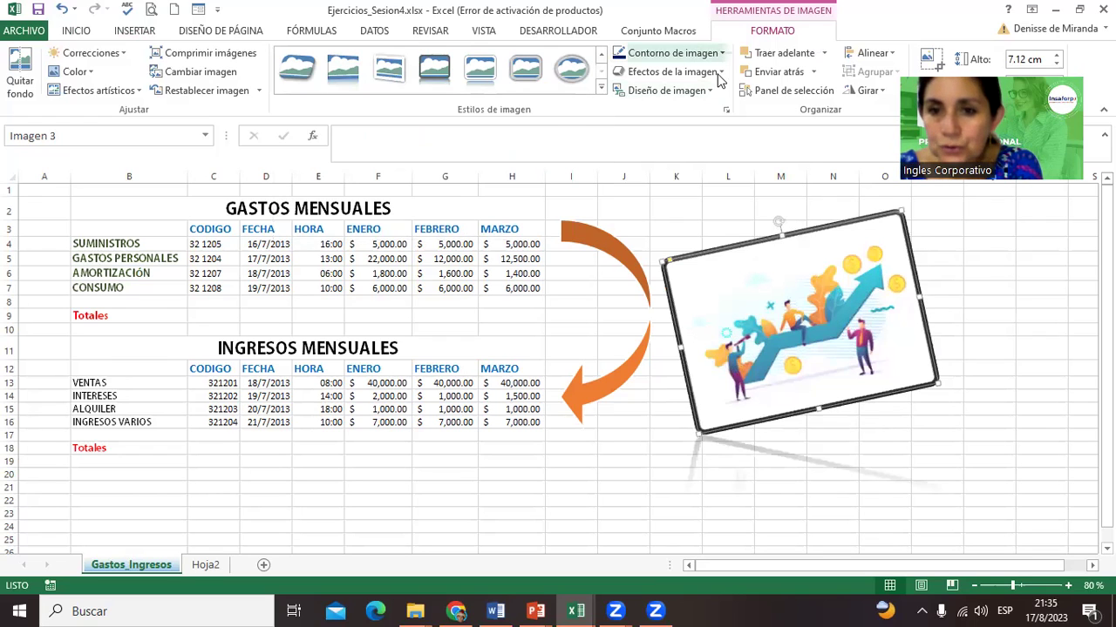
left_click(721, 53)
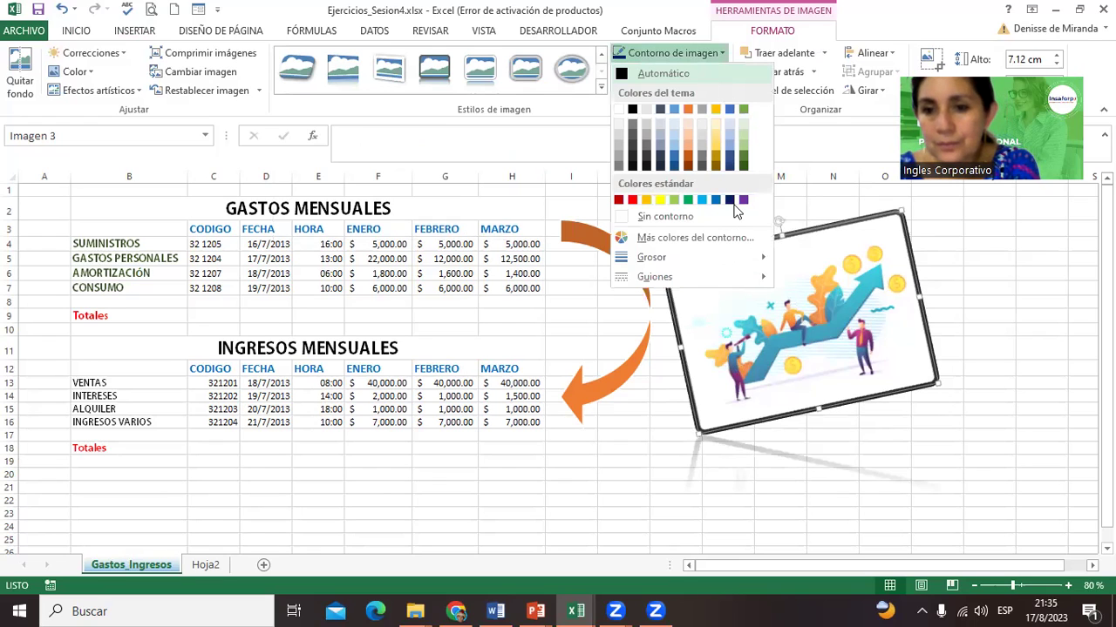
left_click(1009, 304)
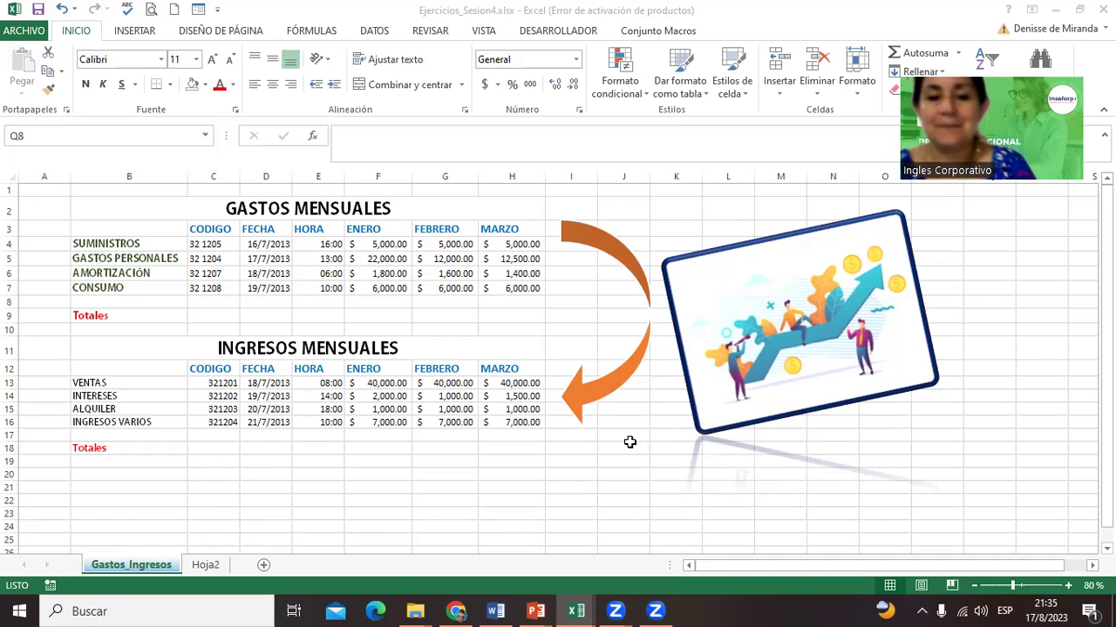
Step: Zoom to 120% and fill the expense Totales cells F9:H9 with gold
left_click(220, 317)
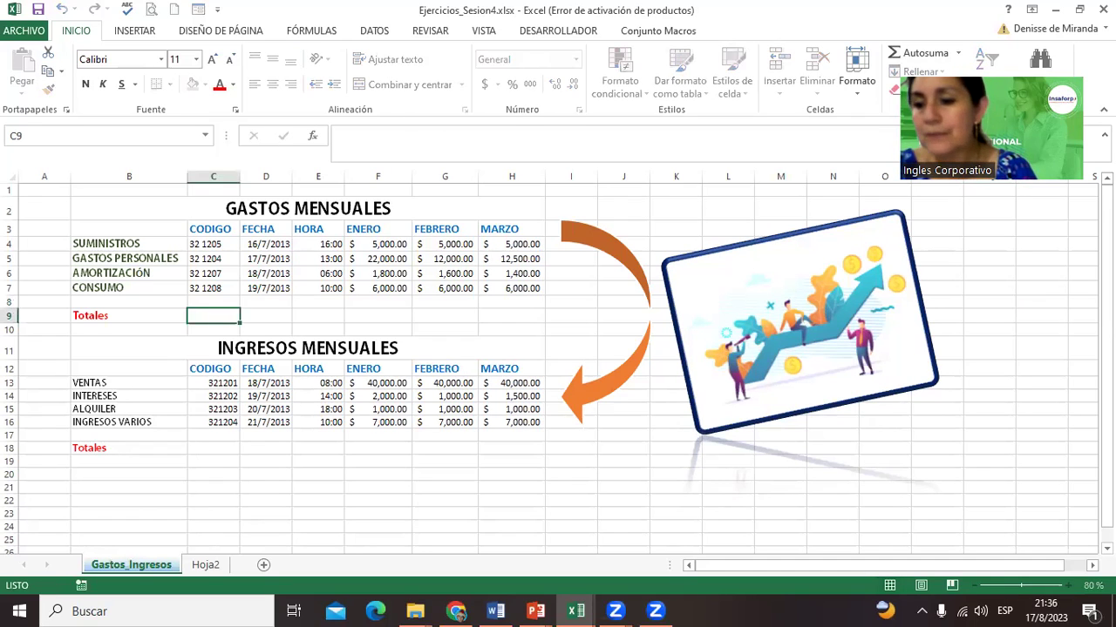
left_click(1068, 585)
left_click(1068, 586)
left_click(1068, 586)
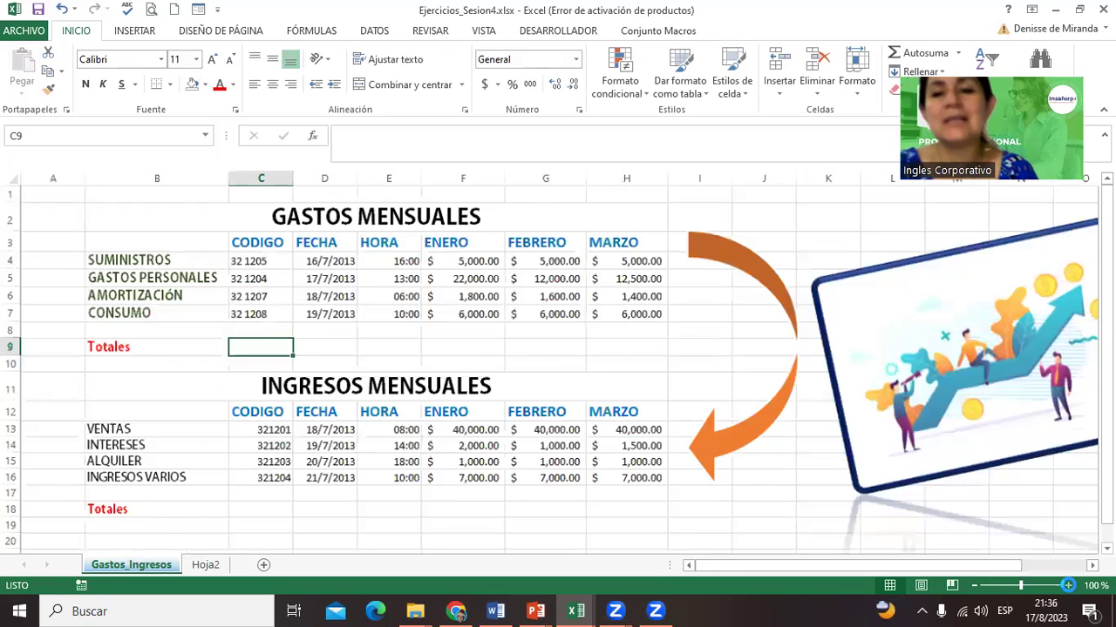
left_click(1068, 586)
left_click_drag(1107, 253, 1107, 228)
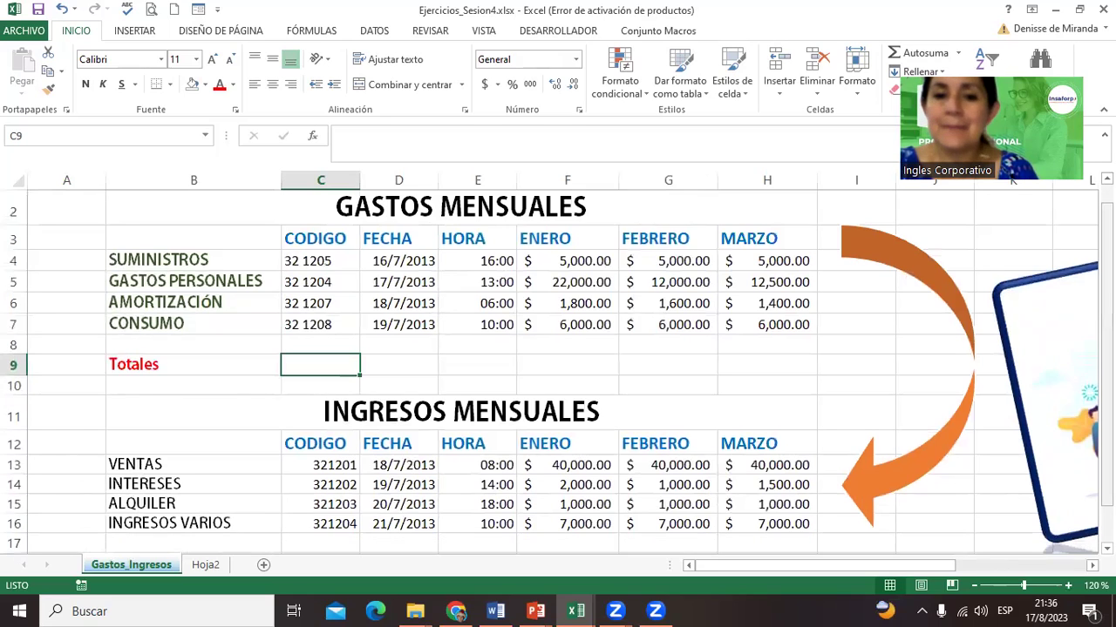
left_click(472, 366)
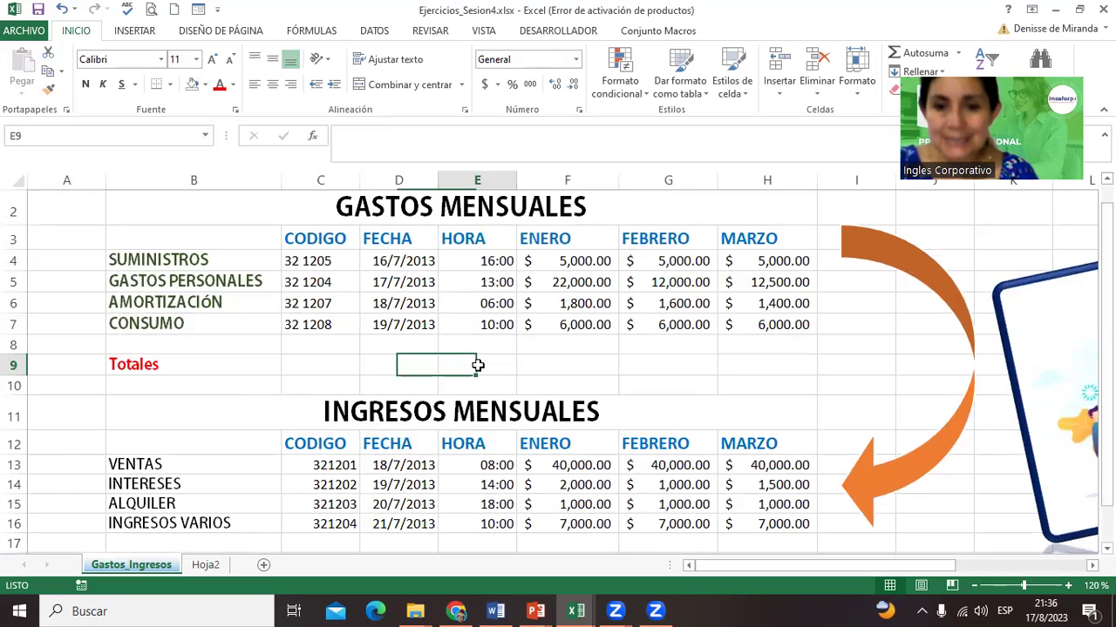
left_click(557, 362)
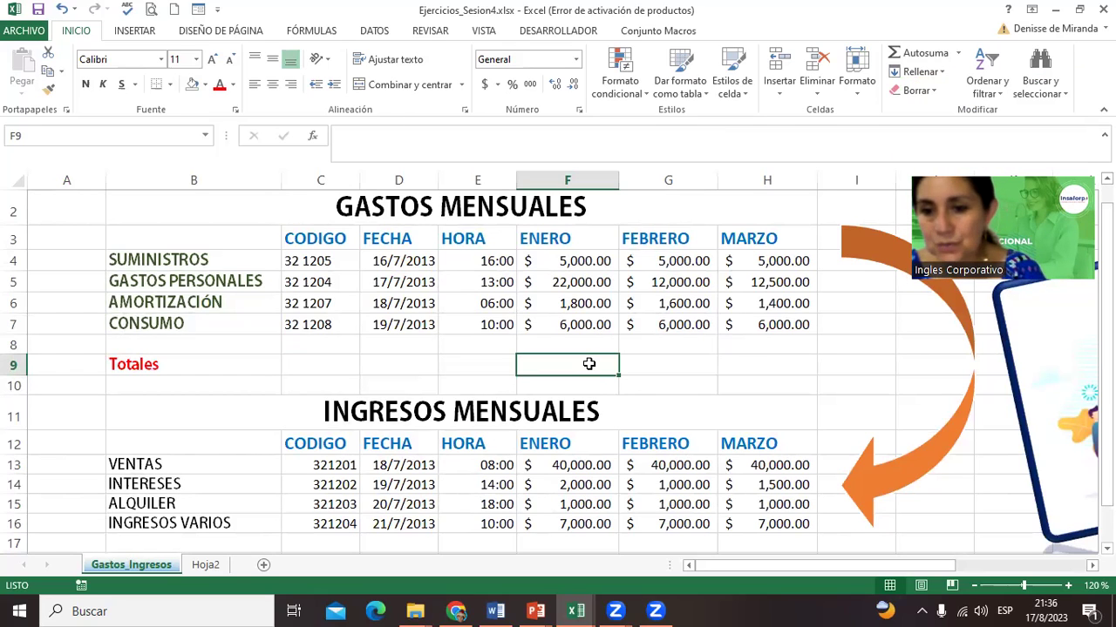
left_click_drag(590, 364, 743, 360)
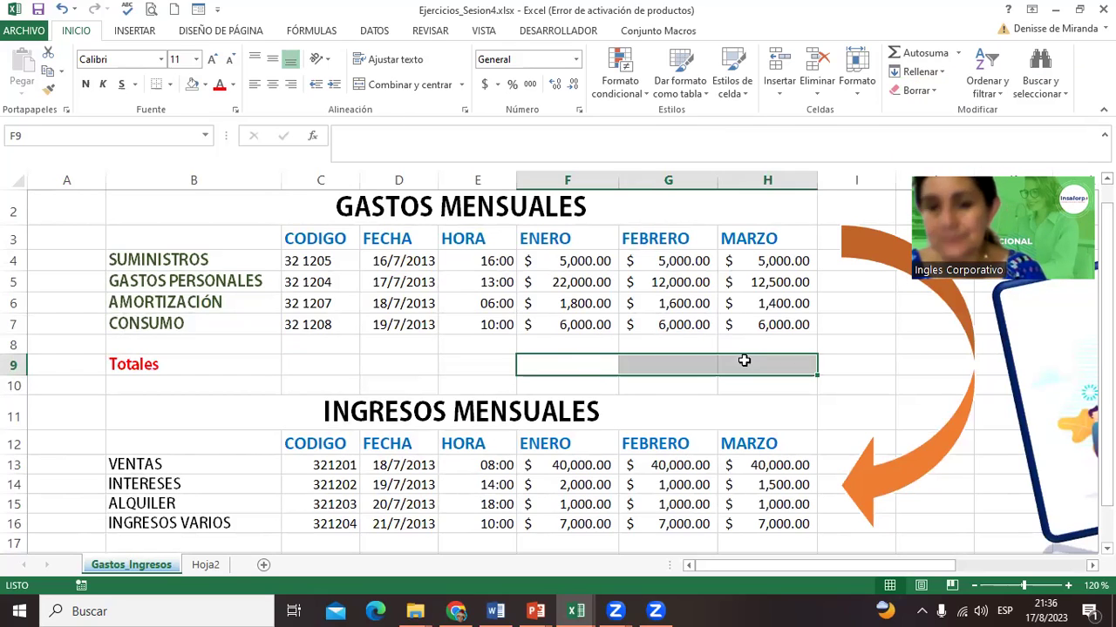
left_click(210, 89)
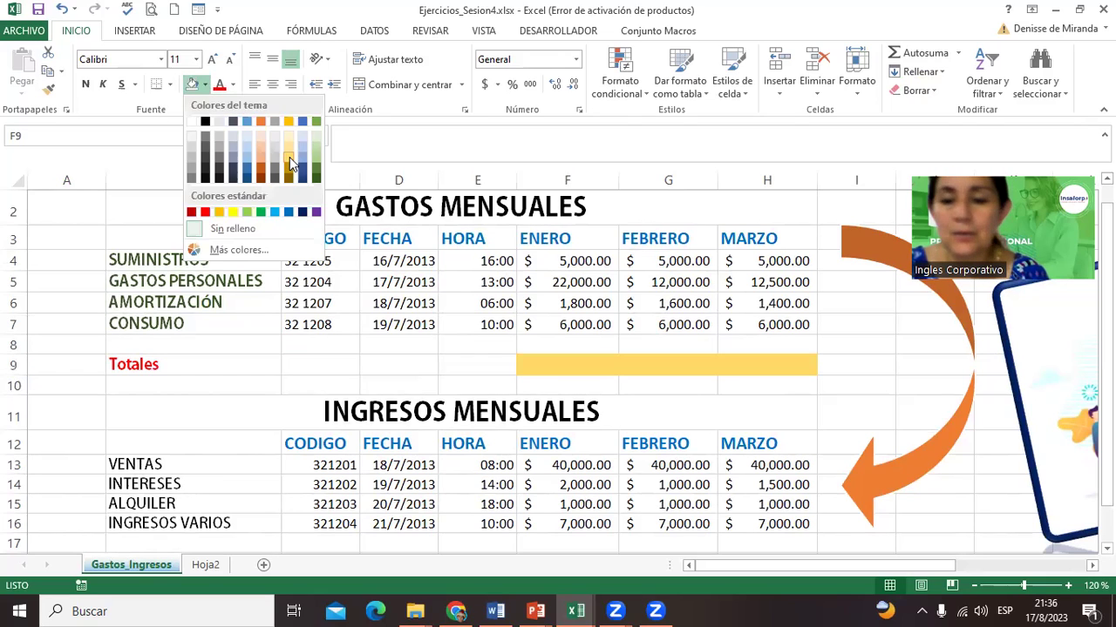
left_click(302, 114)
left_click(581, 362)
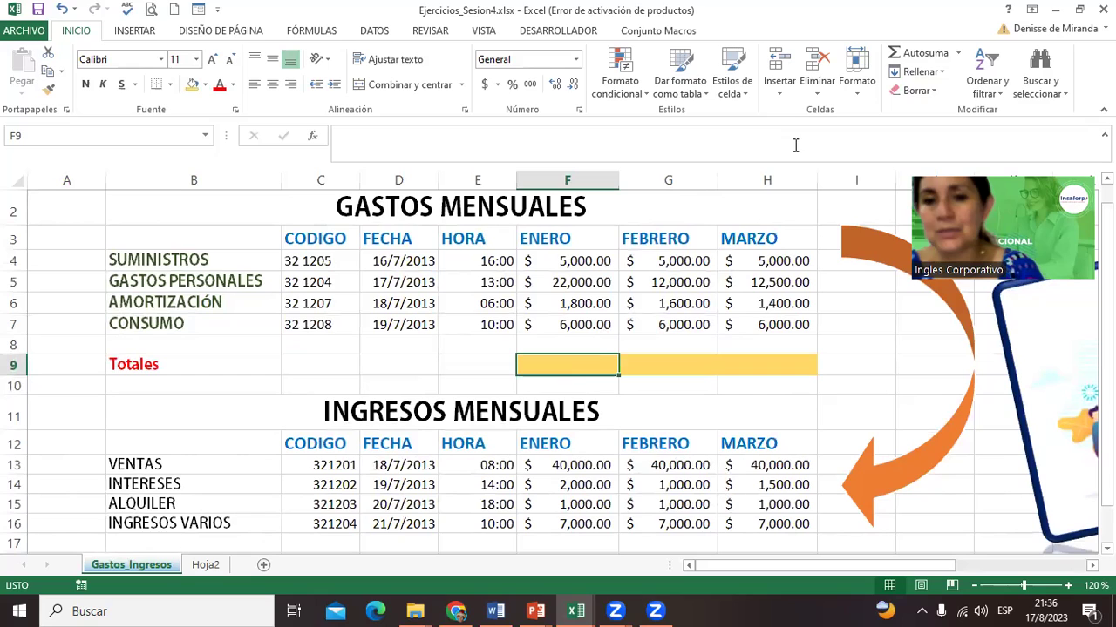
Step: Sum the ENERO expenses F4:F7 into F9 with AutoSum, giving $34,800.00
left_click(956, 54)
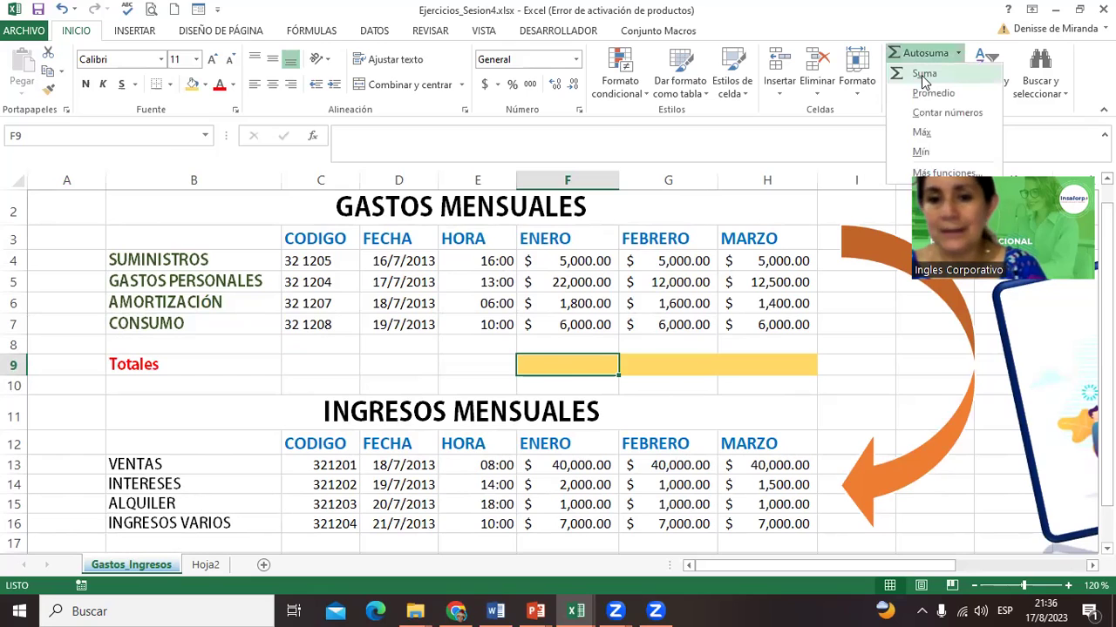
left_click(922, 75)
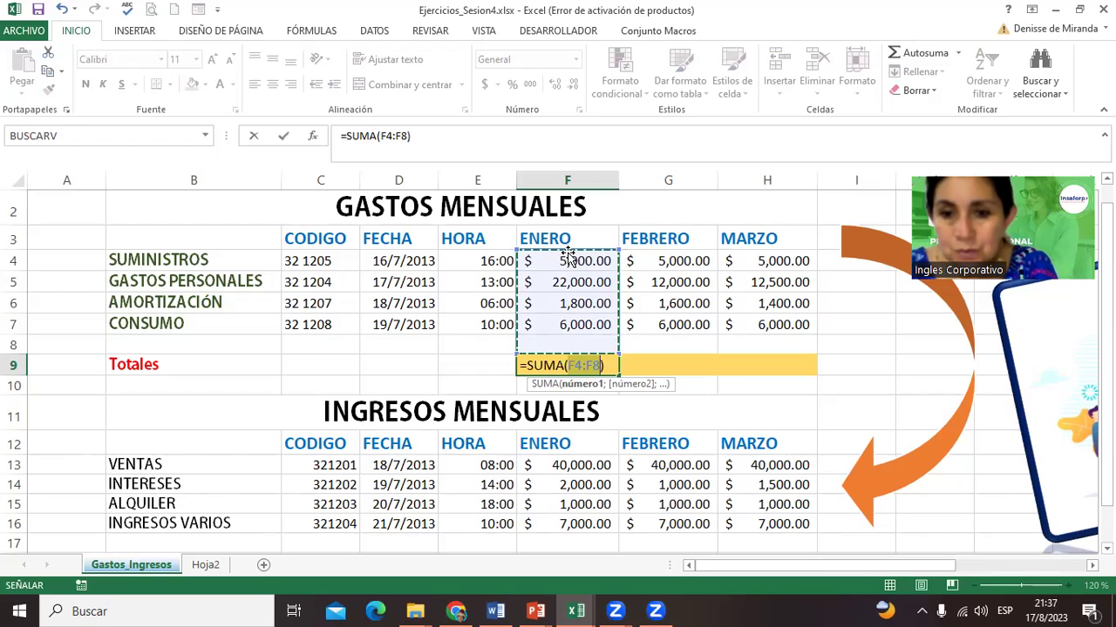
left_click_drag(568, 261, 569, 324)
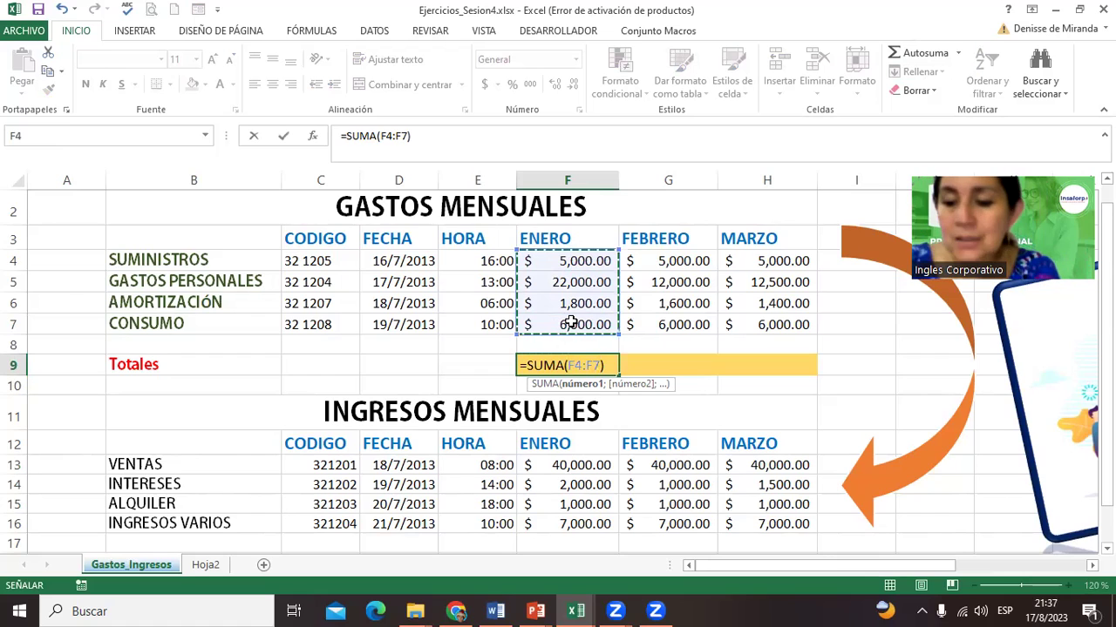
key("Return")
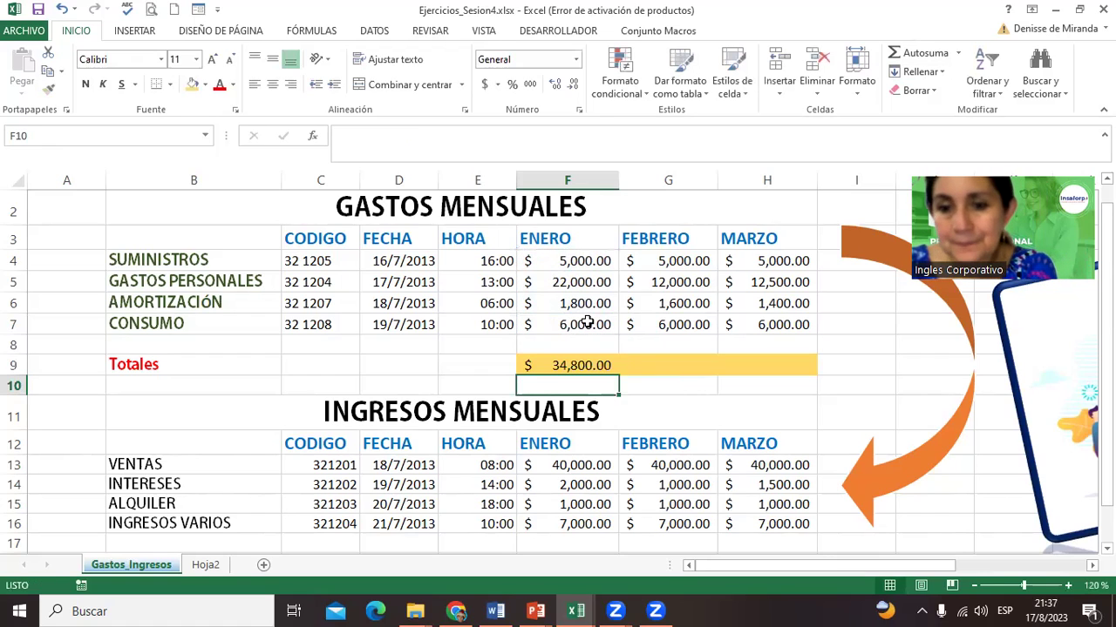
Step: Sum the FEBRERO expenses G4:G7 into G9 with AutoSum, giving $24,600.00
left_click(669, 367)
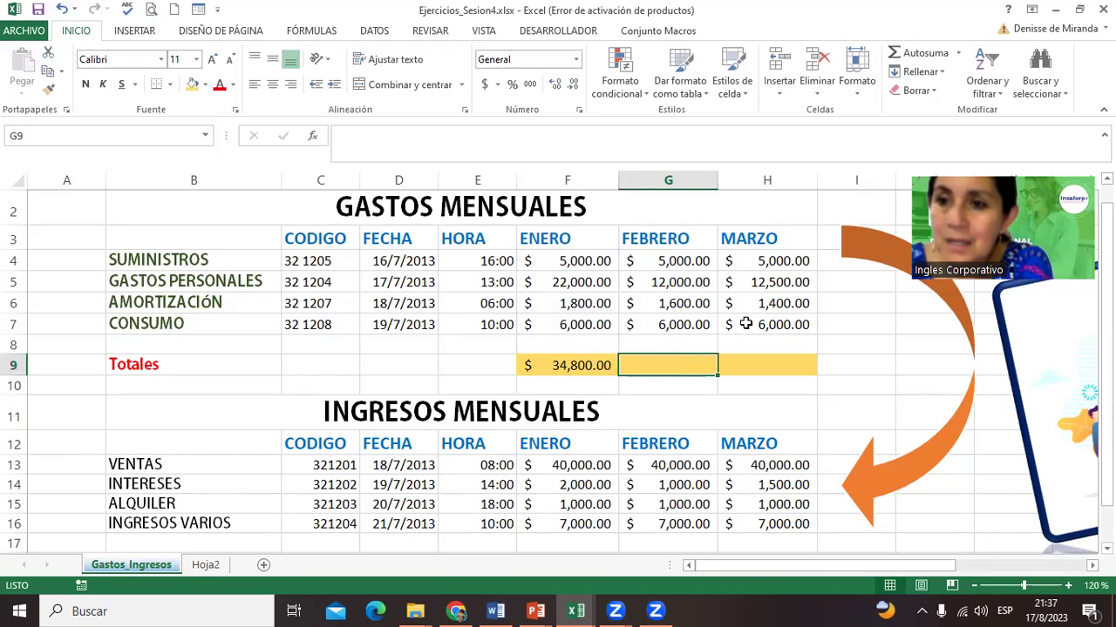
left_click(959, 54)
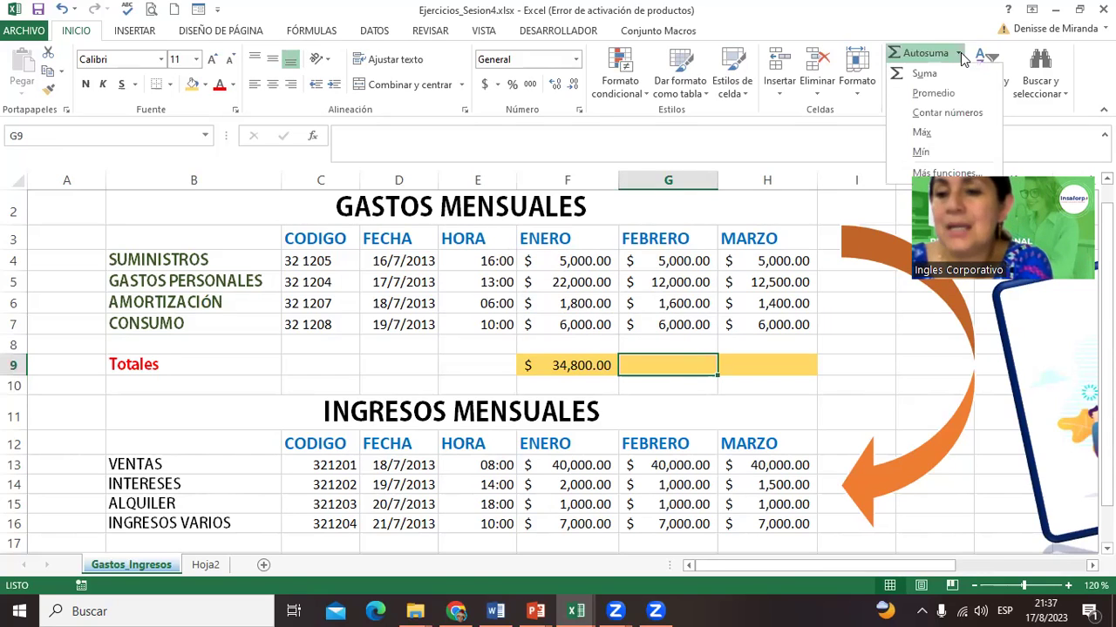
left_click(922, 77)
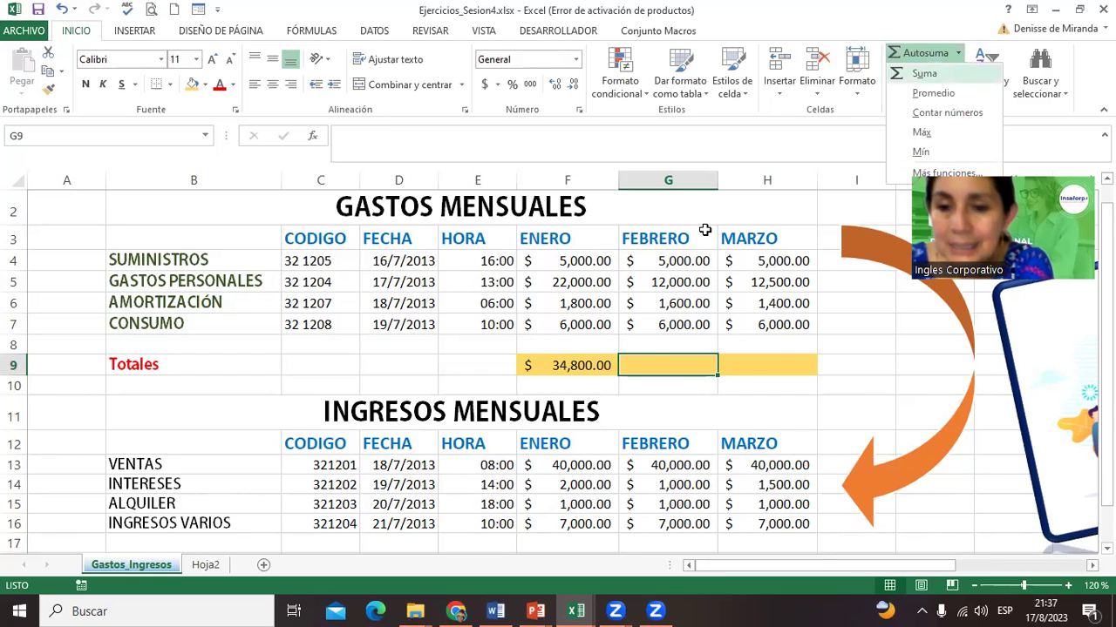
left_click(662, 263)
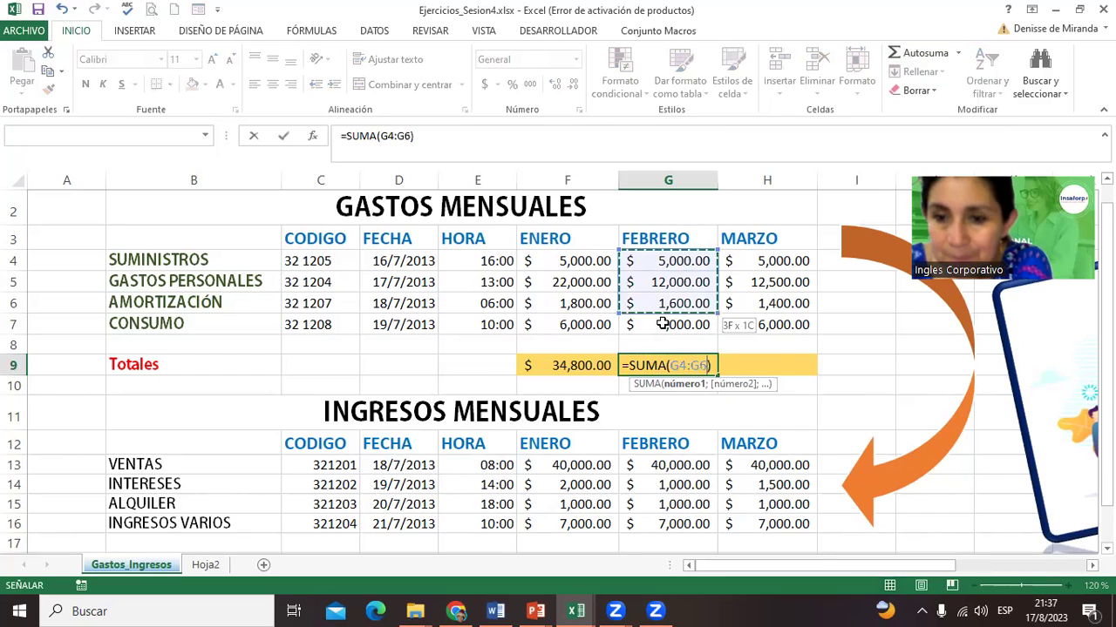
left_click_drag(662, 264, 663, 325)
key("Return")
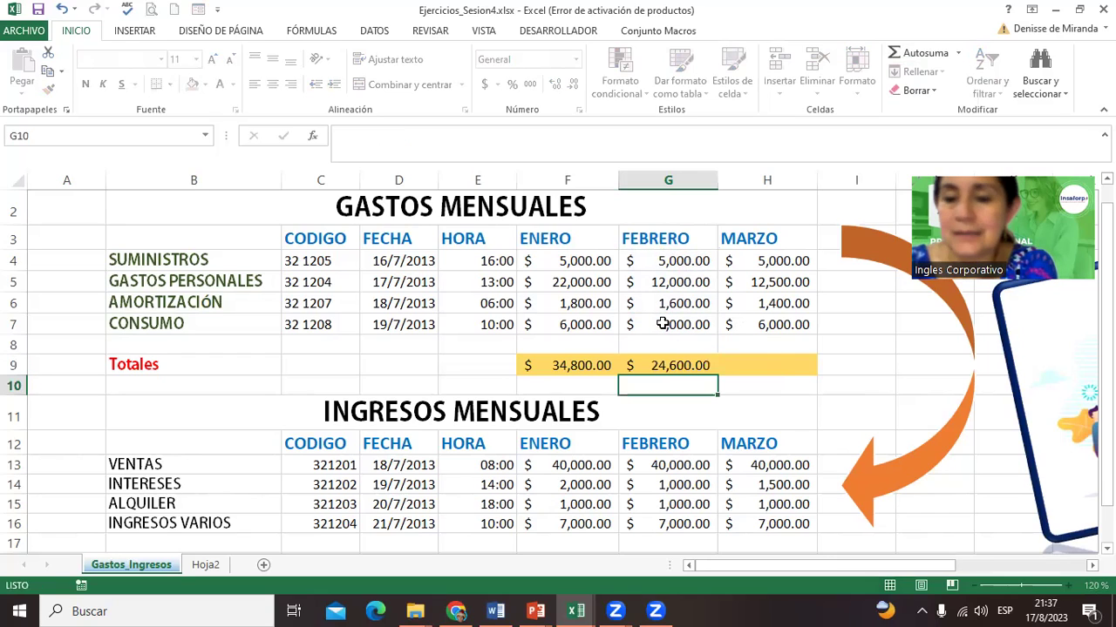
left_click(767, 365)
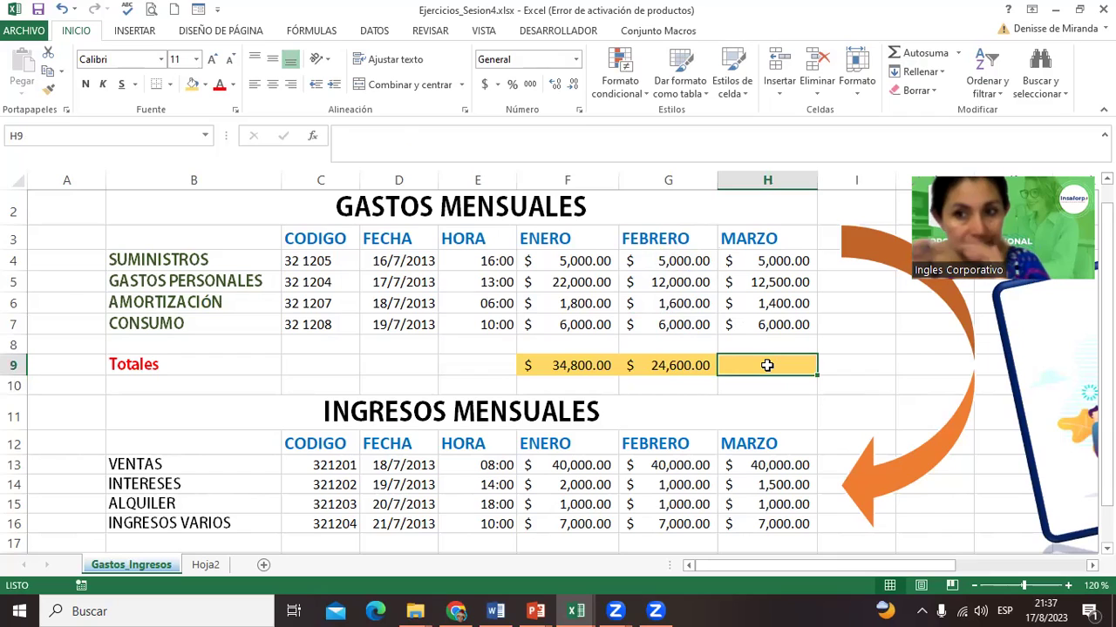
Step: Enter =SUMA(H4:H7) in H9 for the MARZO total of $24,900.00
type("=su")
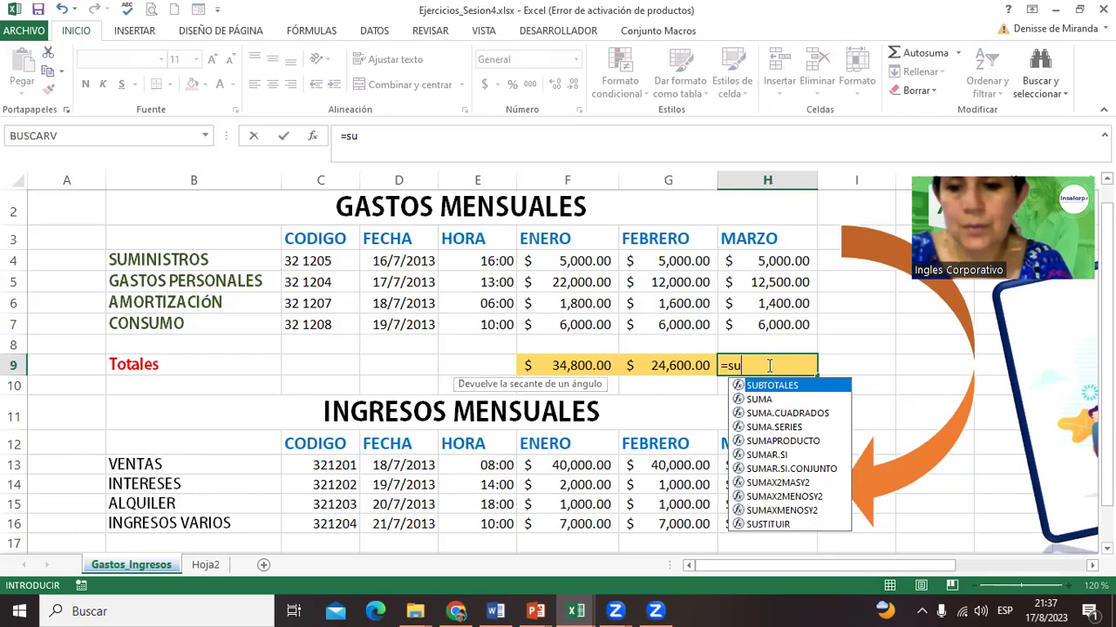
type("ma(")
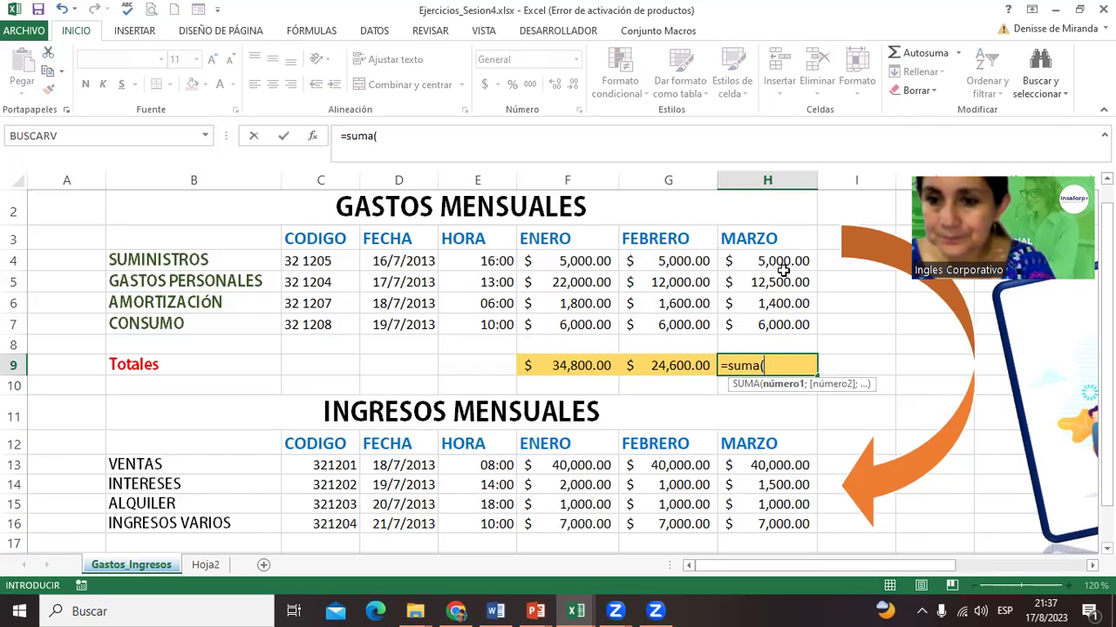
left_click_drag(785, 262, 785, 322)
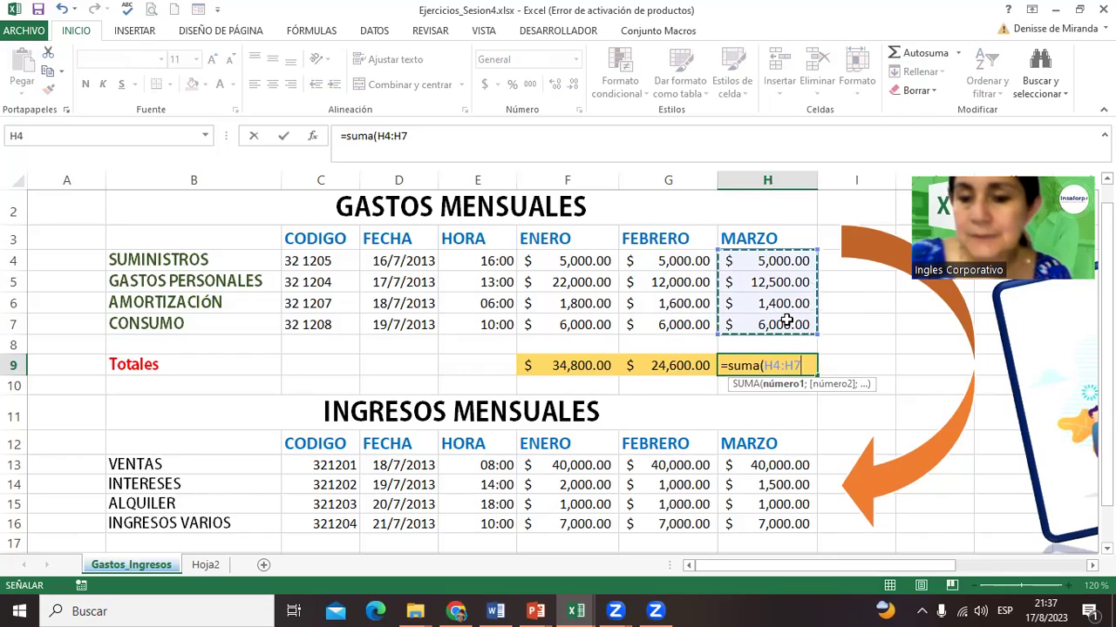
type(")")
key("Return")
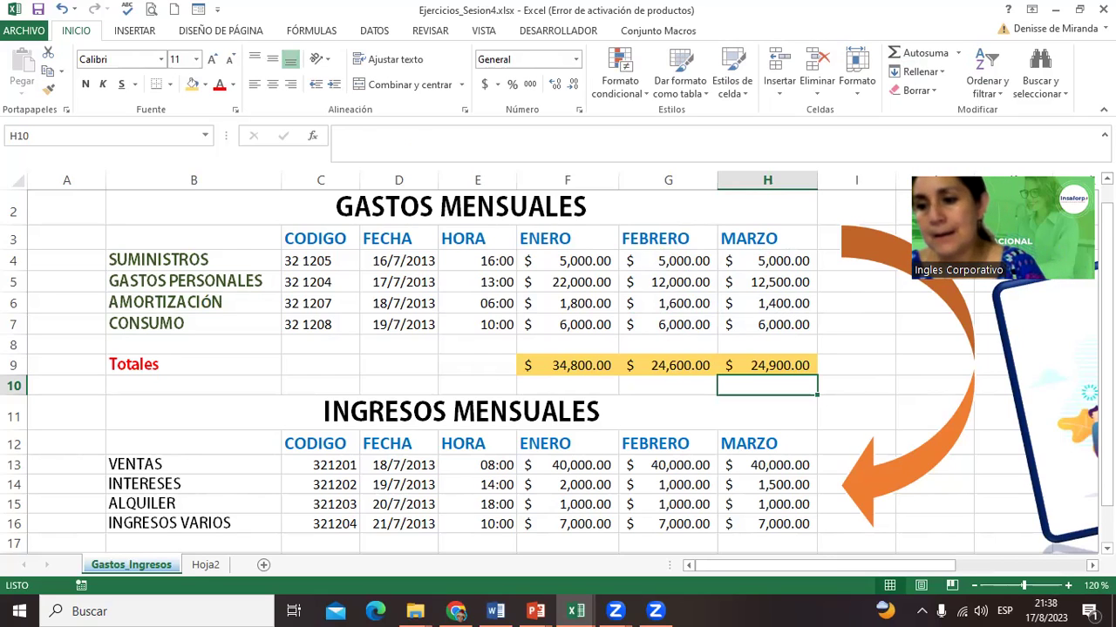
Step: Bold the three expense totals F9:H9, then select the income totals F18:H18
scroll(879, 488, "down", 1)
scroll(880, 489, "down", 1)
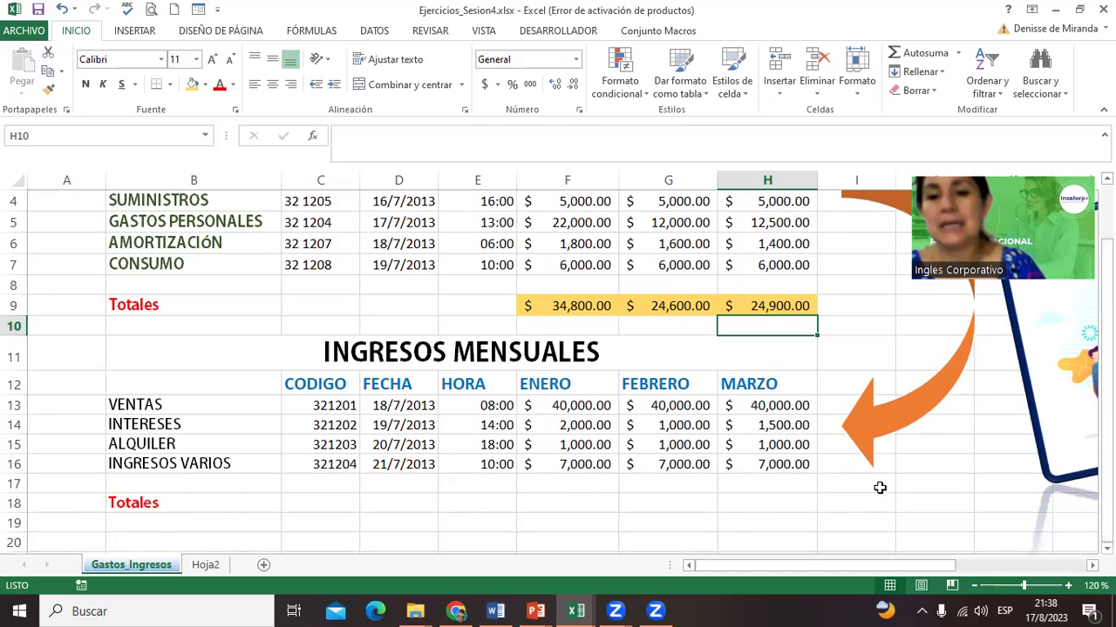
left_click(563, 306)
left_click(672, 305, "ctrl")
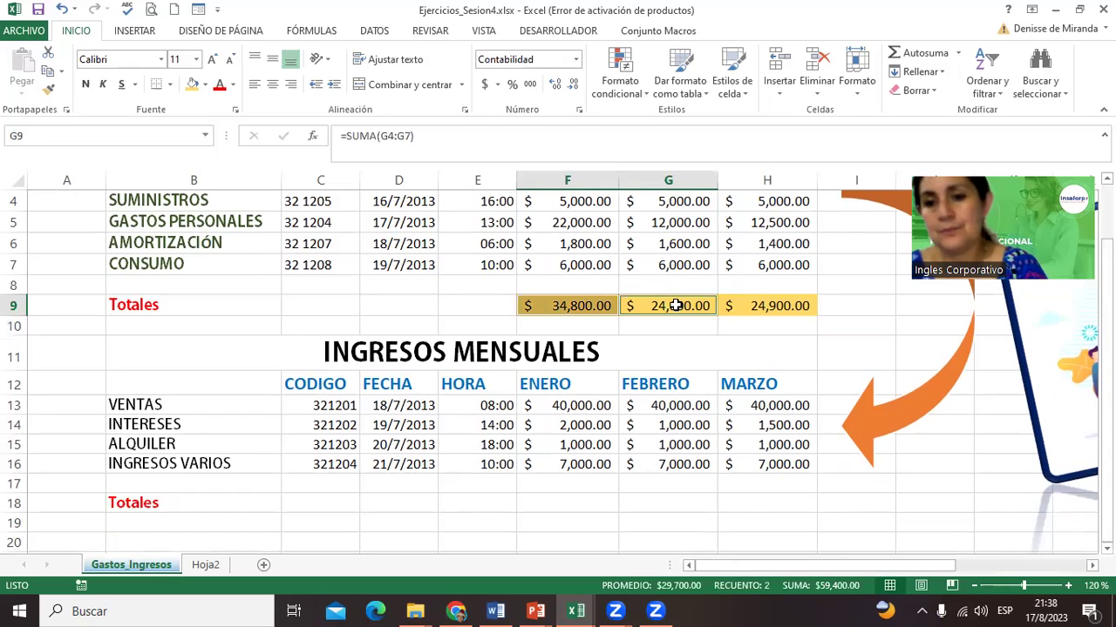
left_click(751, 305, "ctrl")
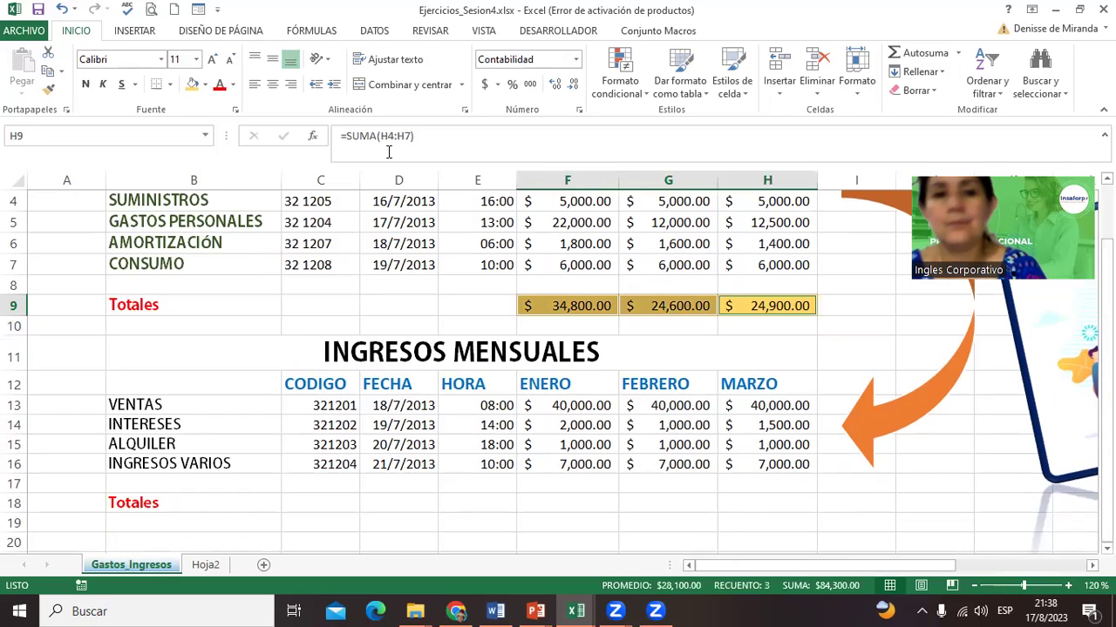
left_click(86, 84)
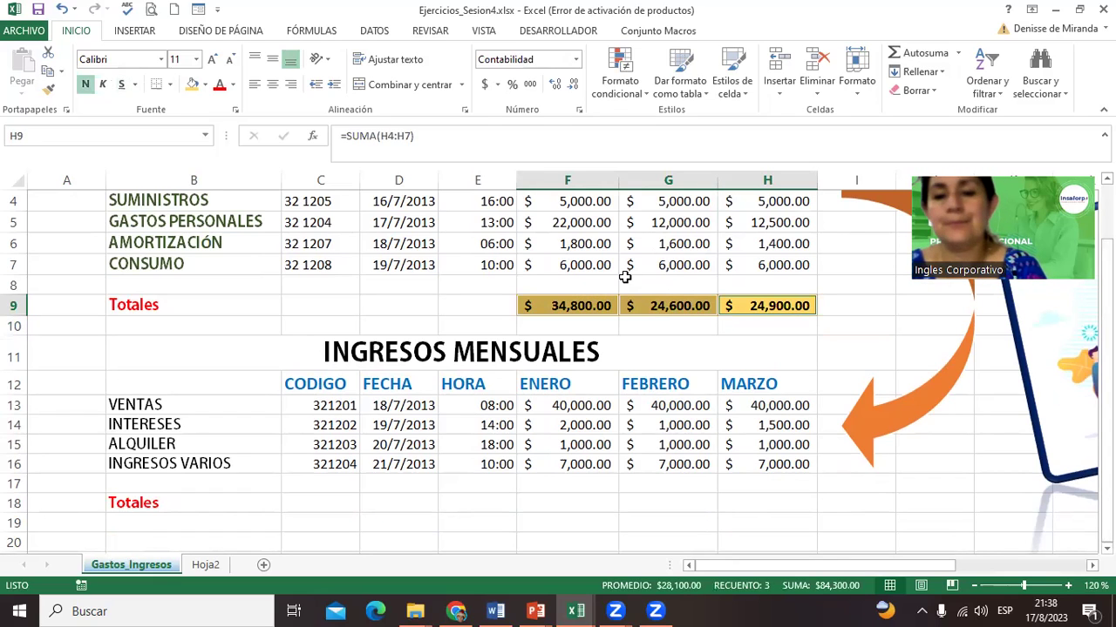
left_click(719, 358)
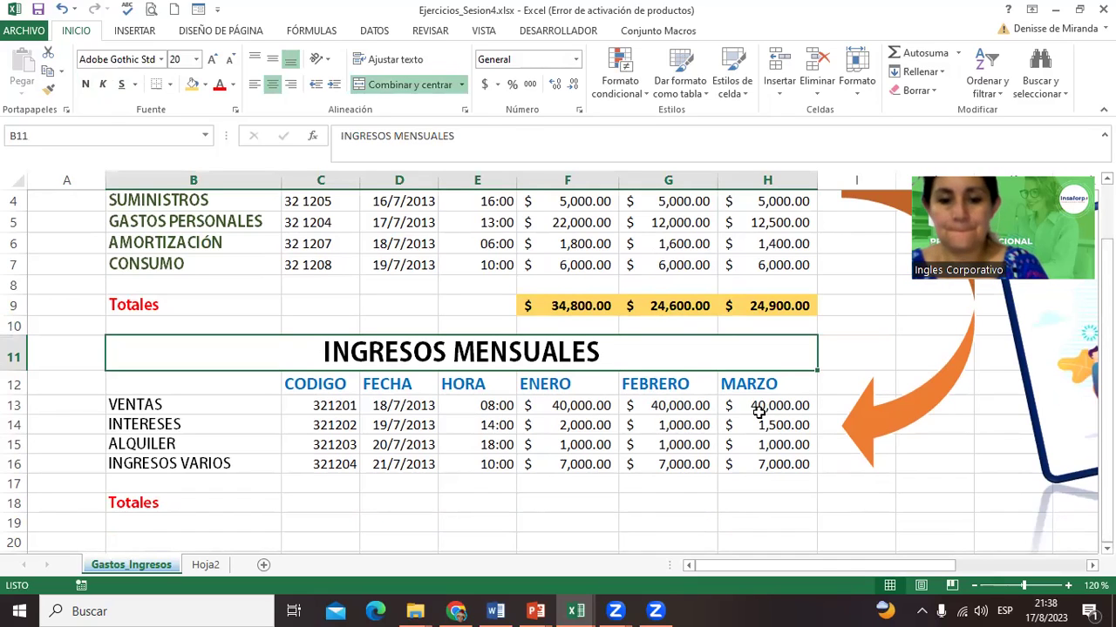
left_click(567, 503)
key("shift+Right")
key("shift+Right")
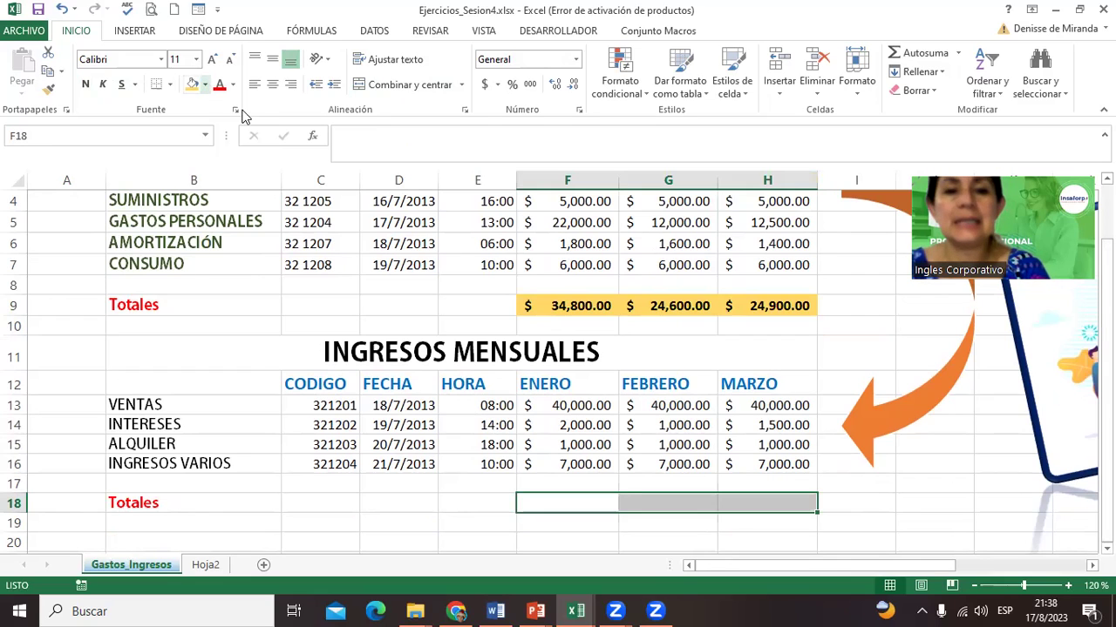
Step: Fill the income totals F18:H18 green and make them bold and underlined
left_click(205, 84)
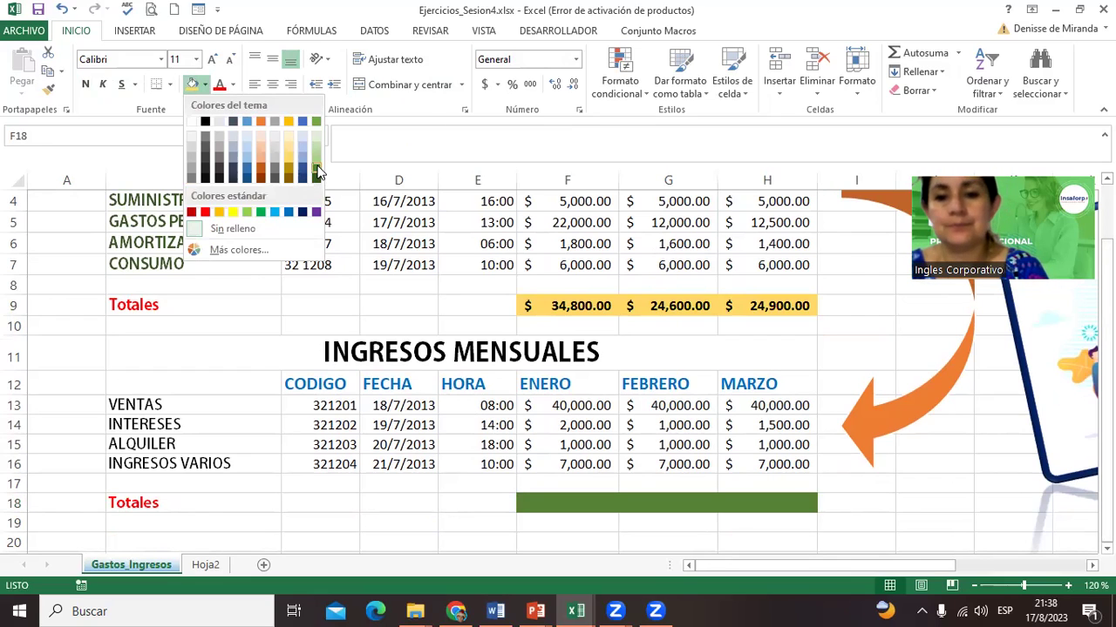
left_click(317, 170)
left_click(121, 84)
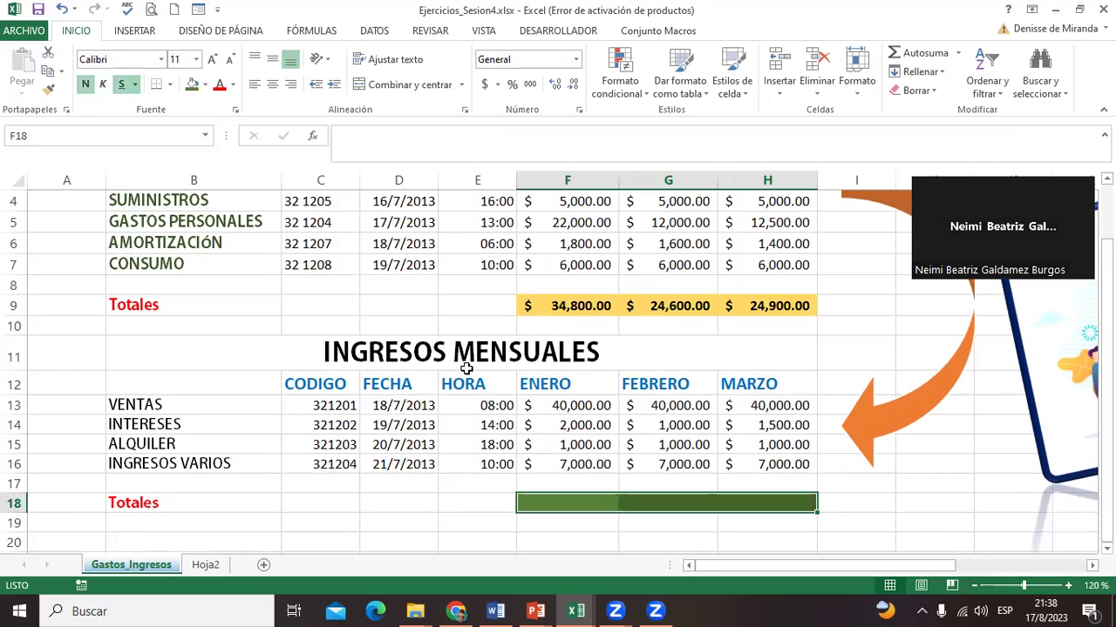
key("shift+Left")
key("shift+Left")
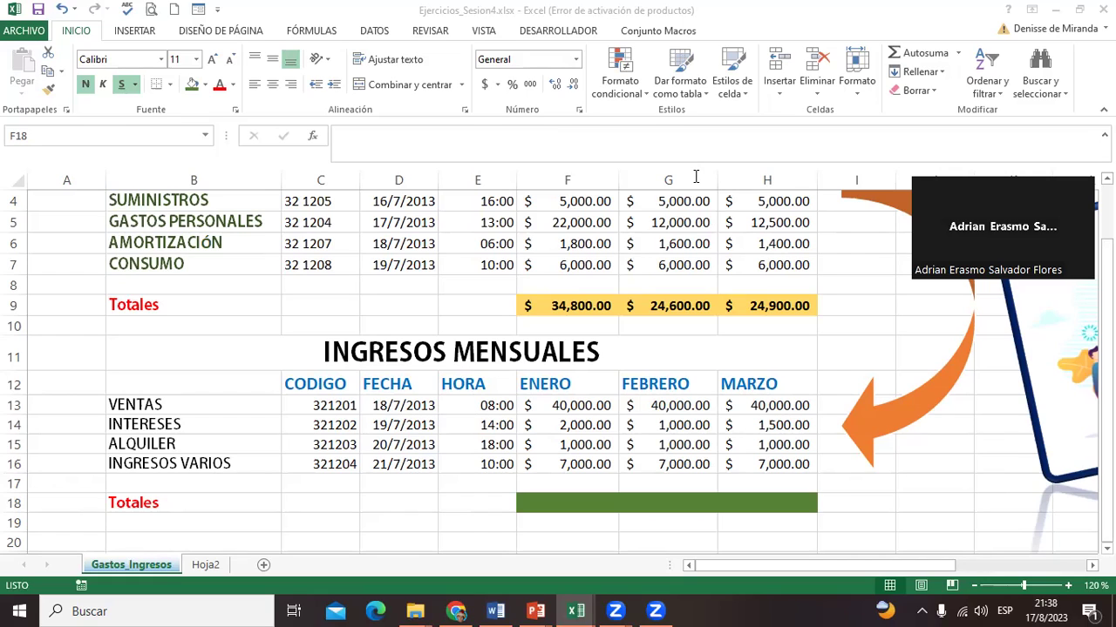
Step: Cancel a first formula attempt in F18 and zoom the sheet in to 150%
key("F2")
type("=s")
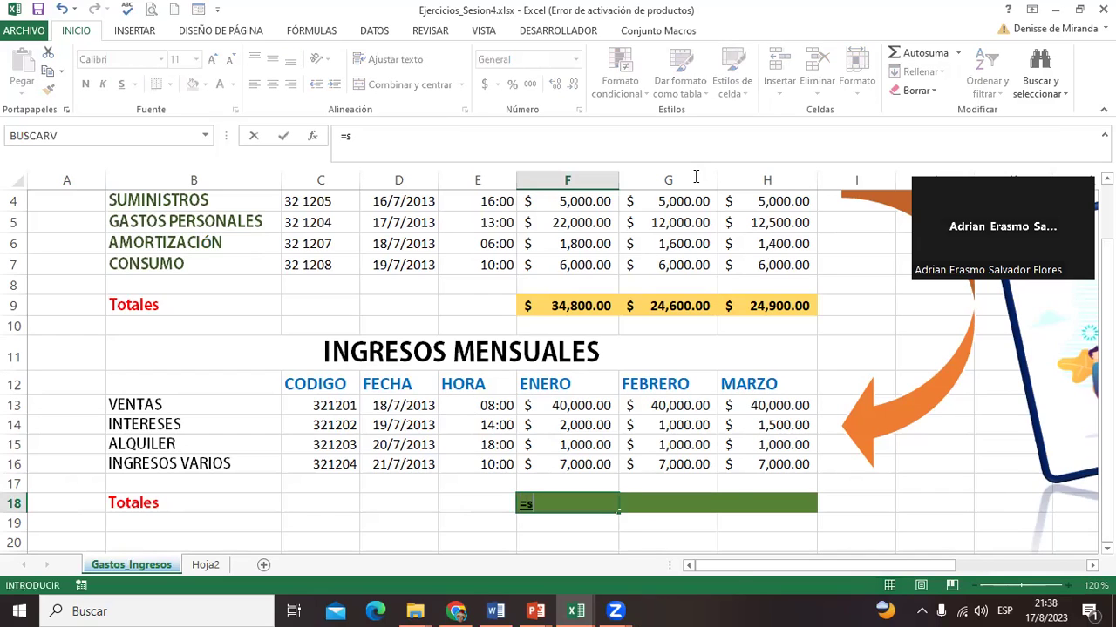
type("uma")
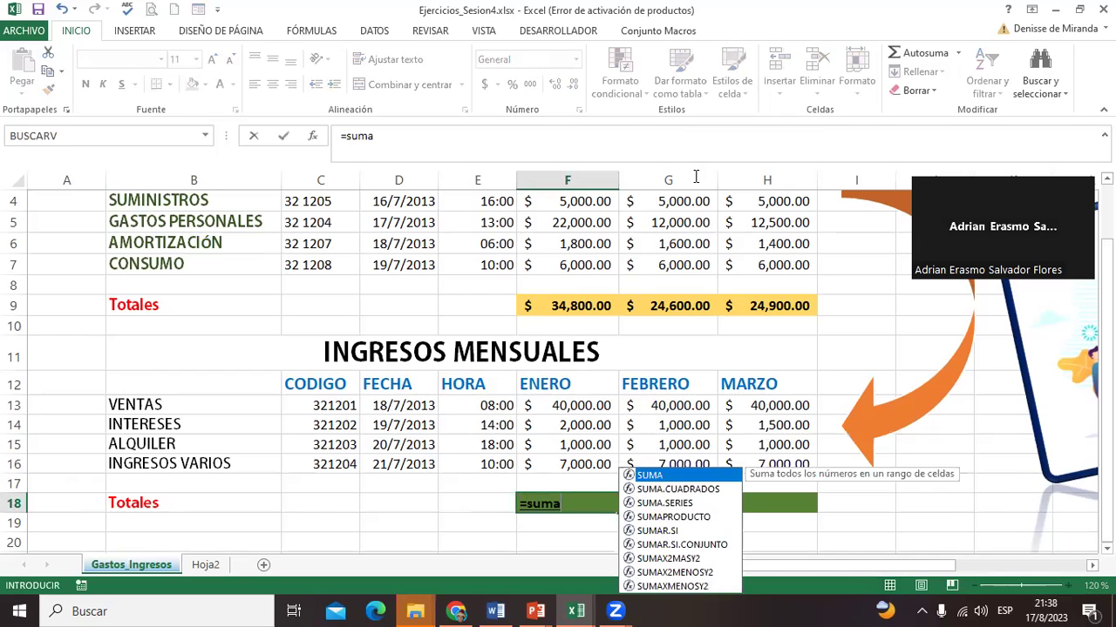
type("(")
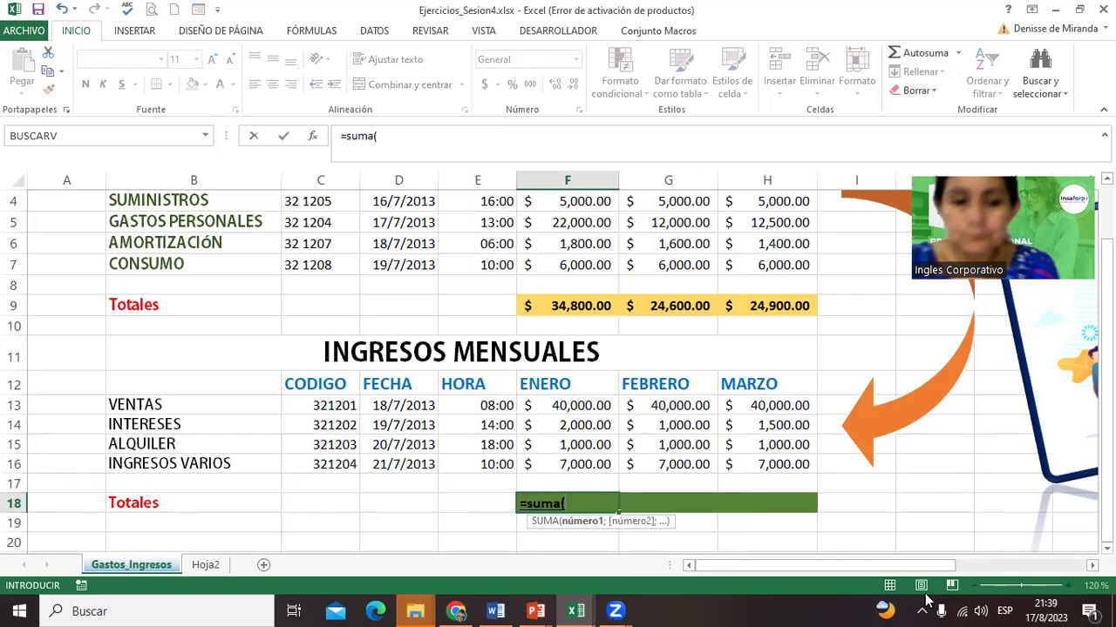
key("Escape")
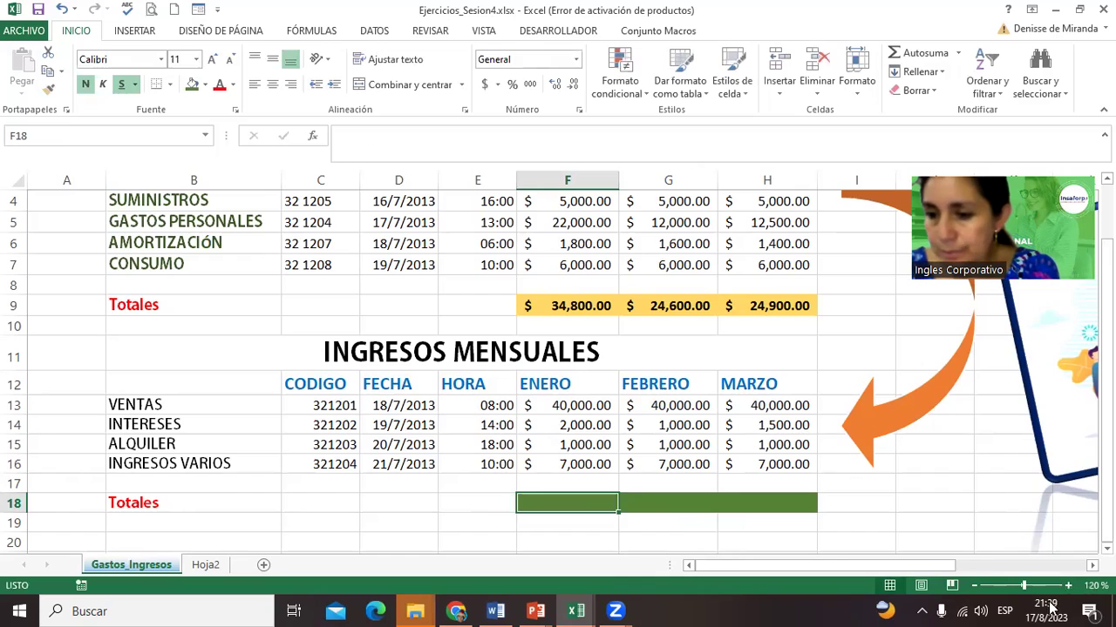
left_click(1068, 586)
left_click(1068, 586)
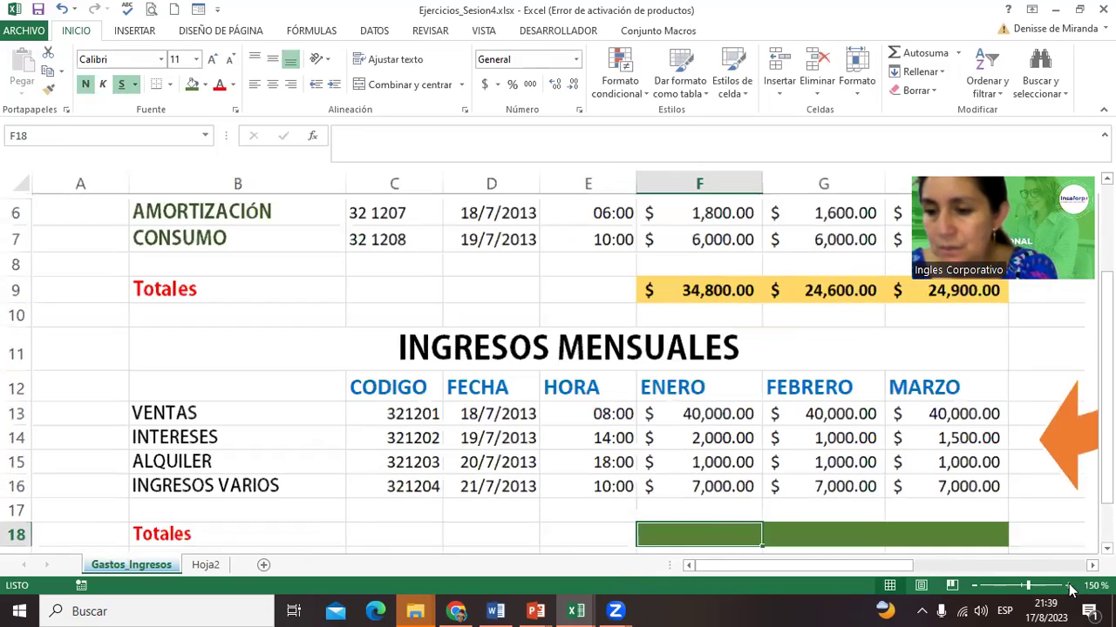
left_click(1068, 586)
scroll(1082, 551, "down", 1)
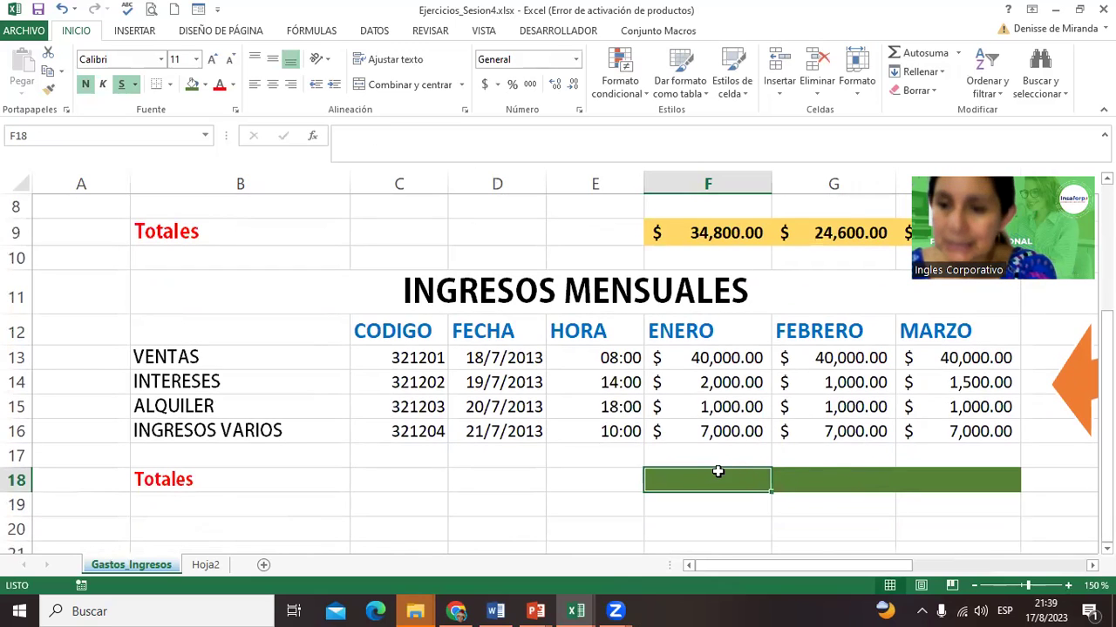
Step: Enter =SUMA(F13:F16) in F18 for the ENERO income total of $50,000.00
type("=")
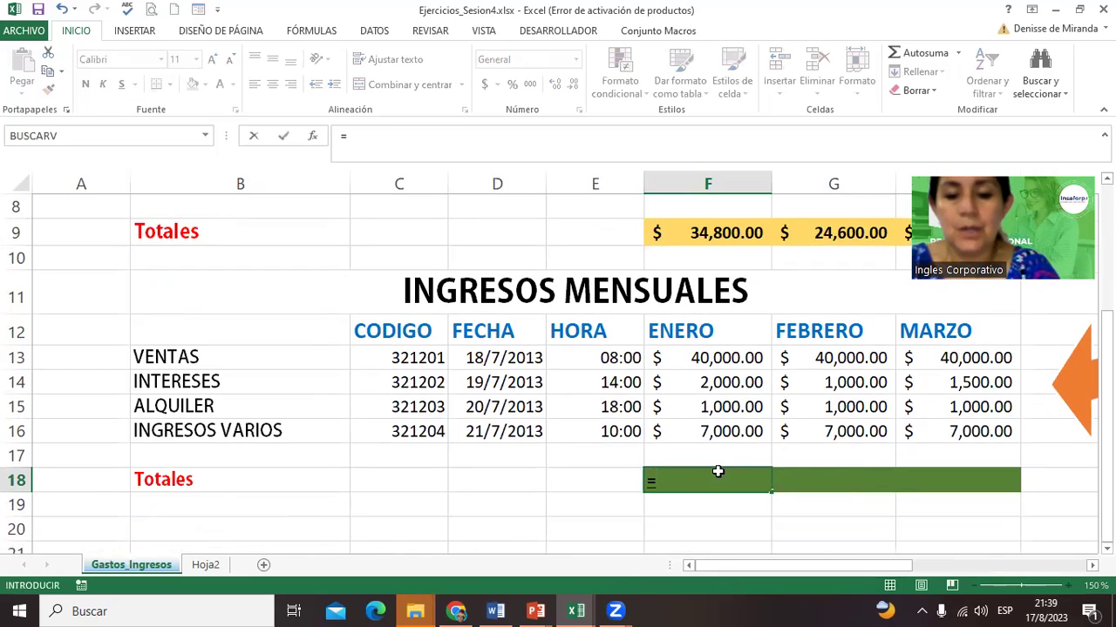
type("suma(")
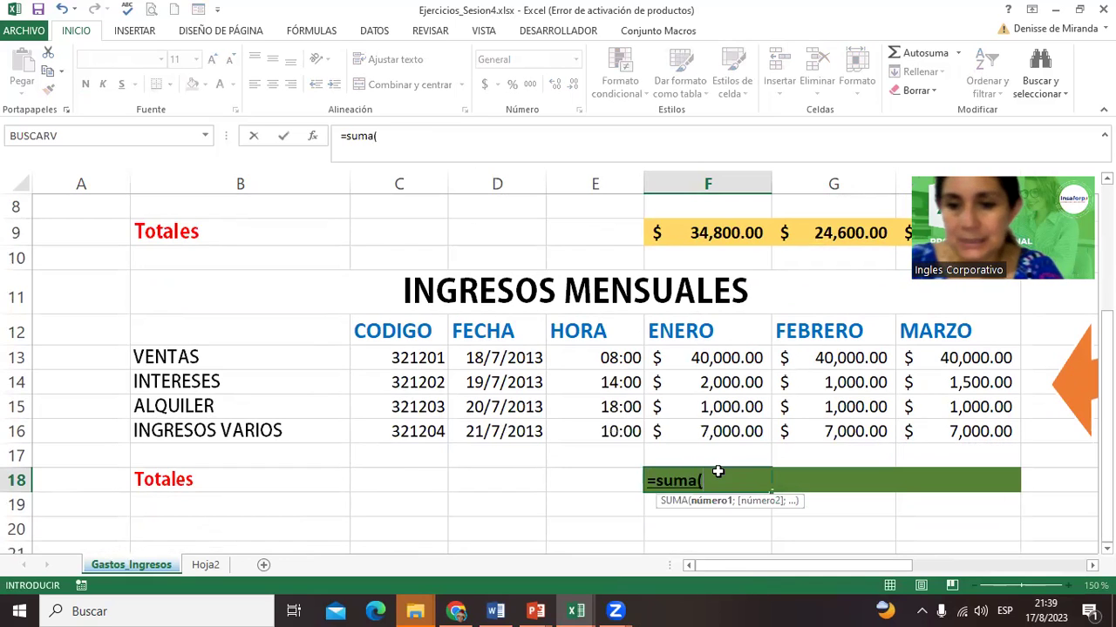
left_click_drag(680, 356, 680, 421)
key("Return")
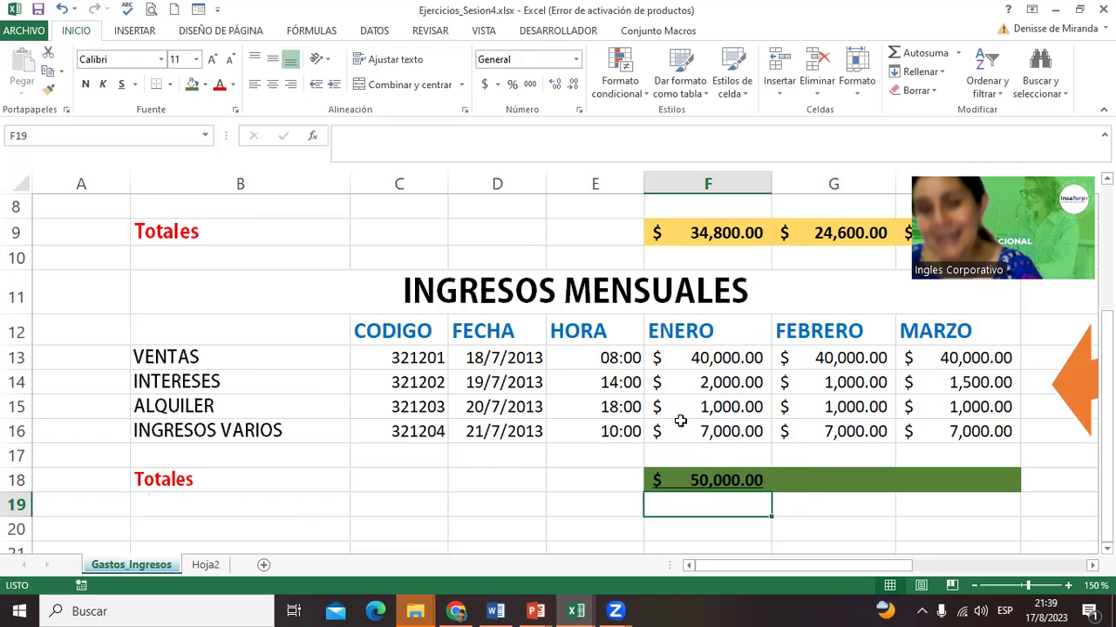
key("Up")
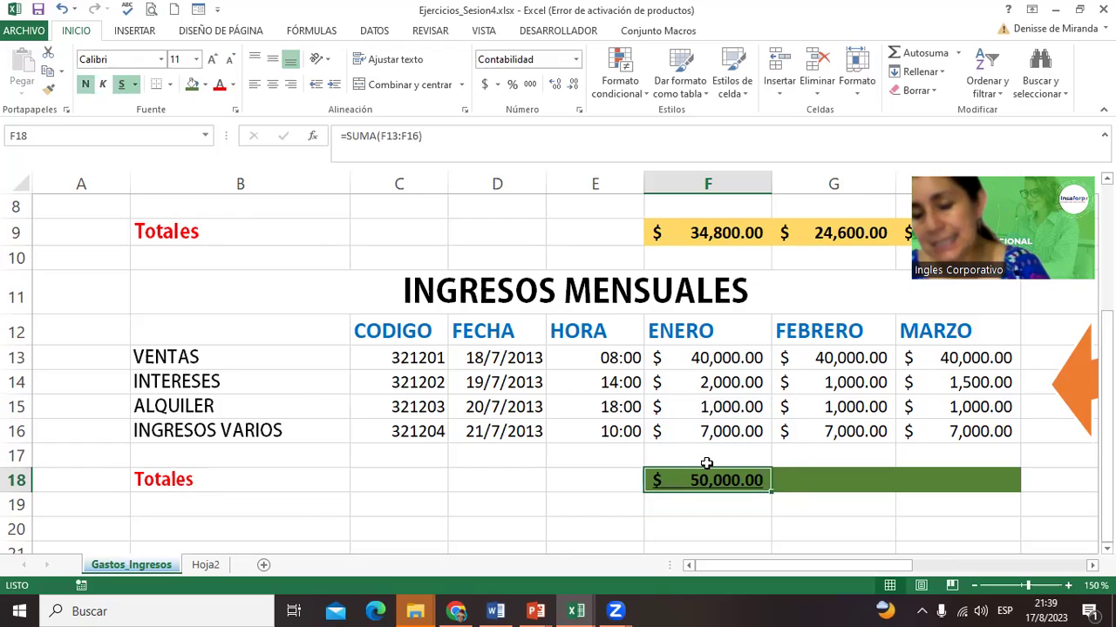
Step: Copy F18's SUMA formula across to G18 and H18, then check their ranges
left_click_drag(771, 491, 895, 485)
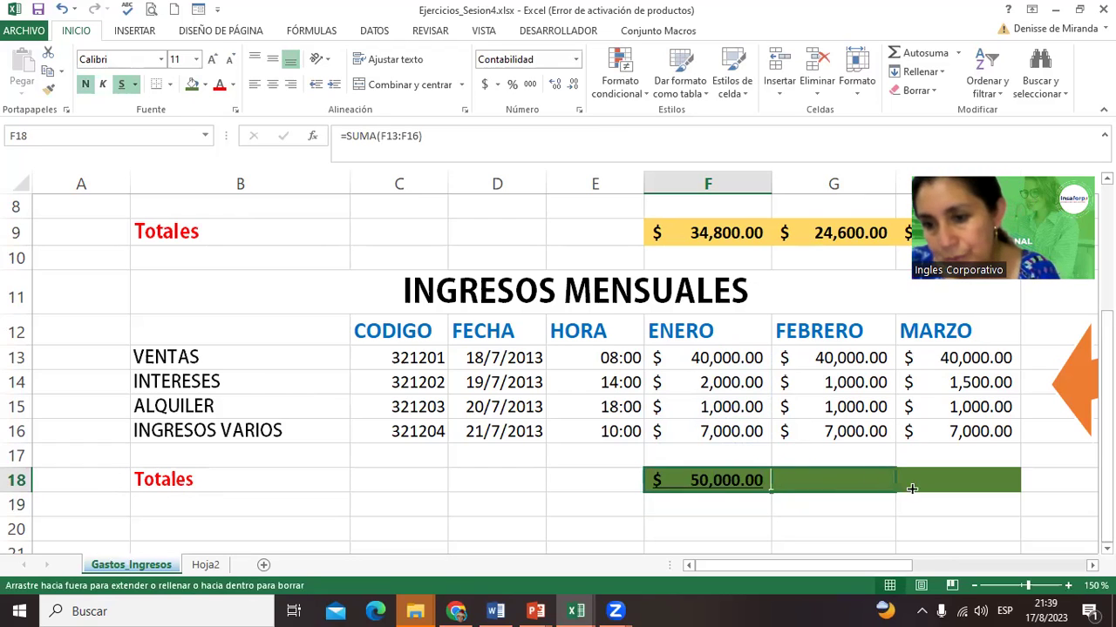
left_click_drag(895, 485, 970, 485)
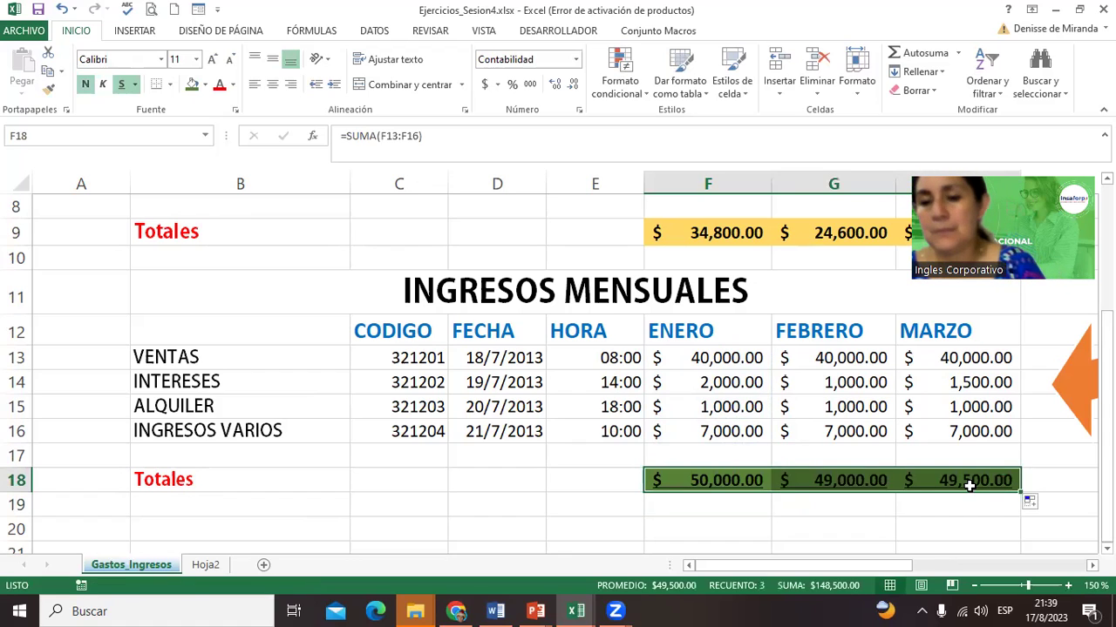
double_click(845, 480)
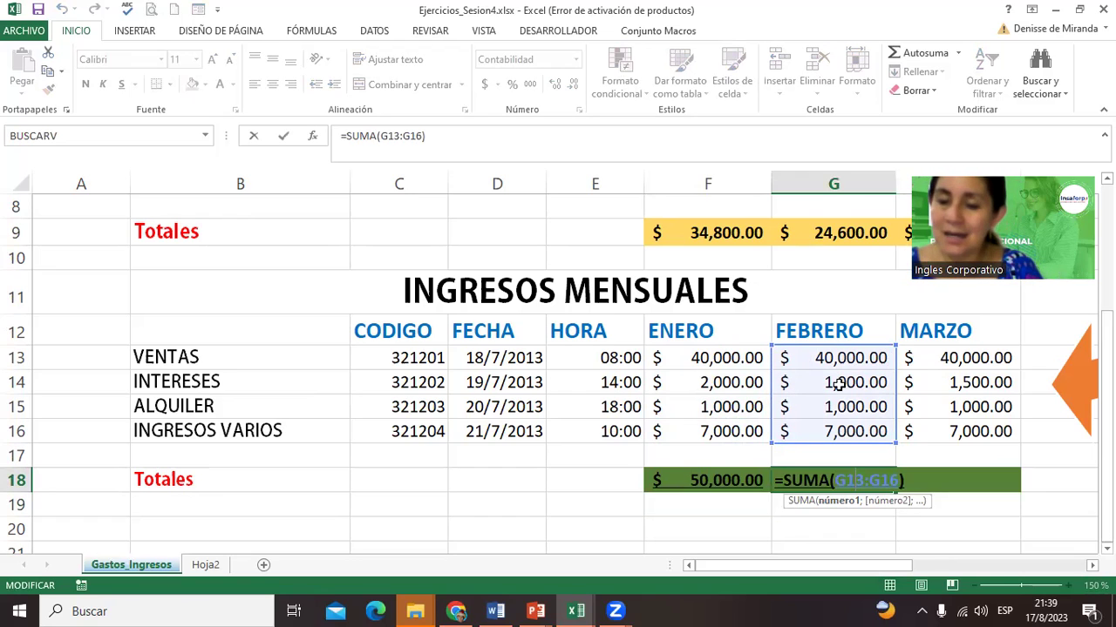
key("Return")
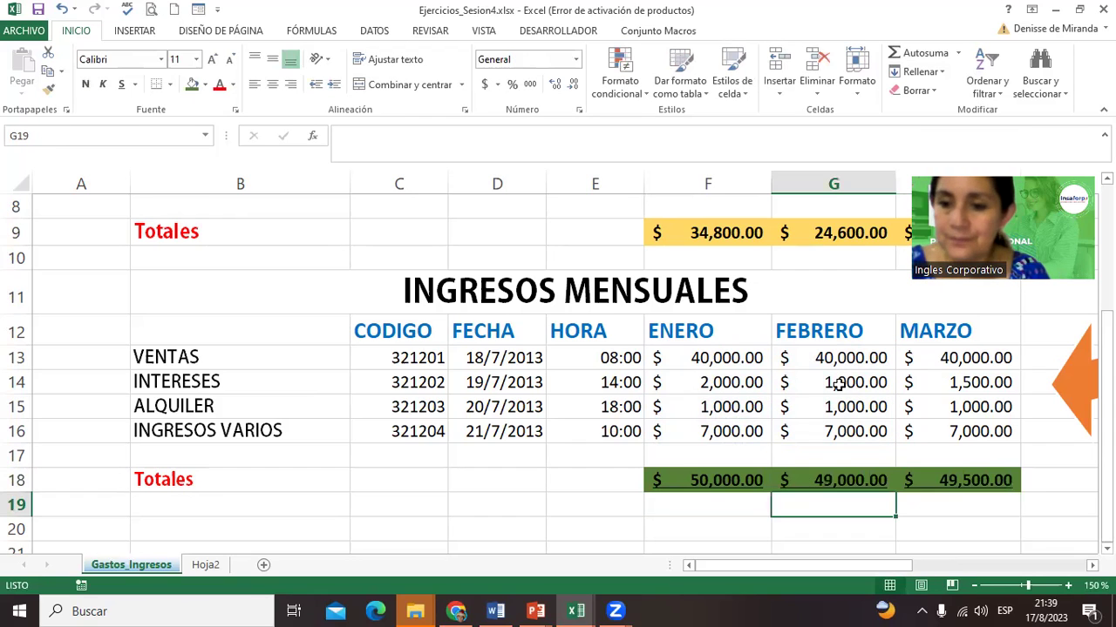
left_click(948, 478)
double_click(948, 477)
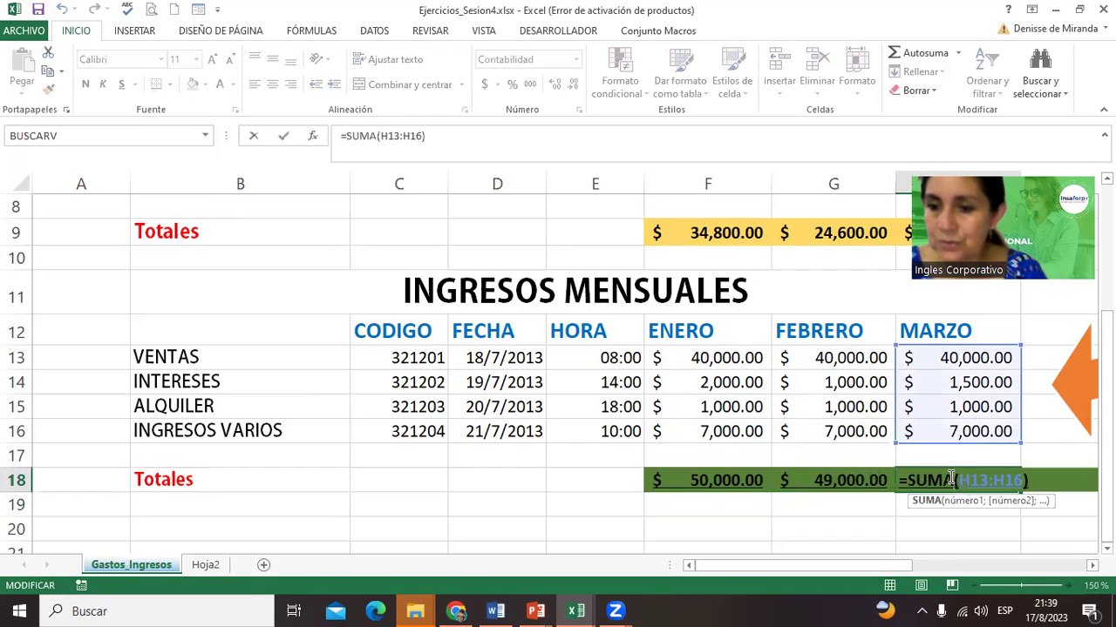
left_click(1046, 565)
left_click_drag(1025, 562, 871, 558)
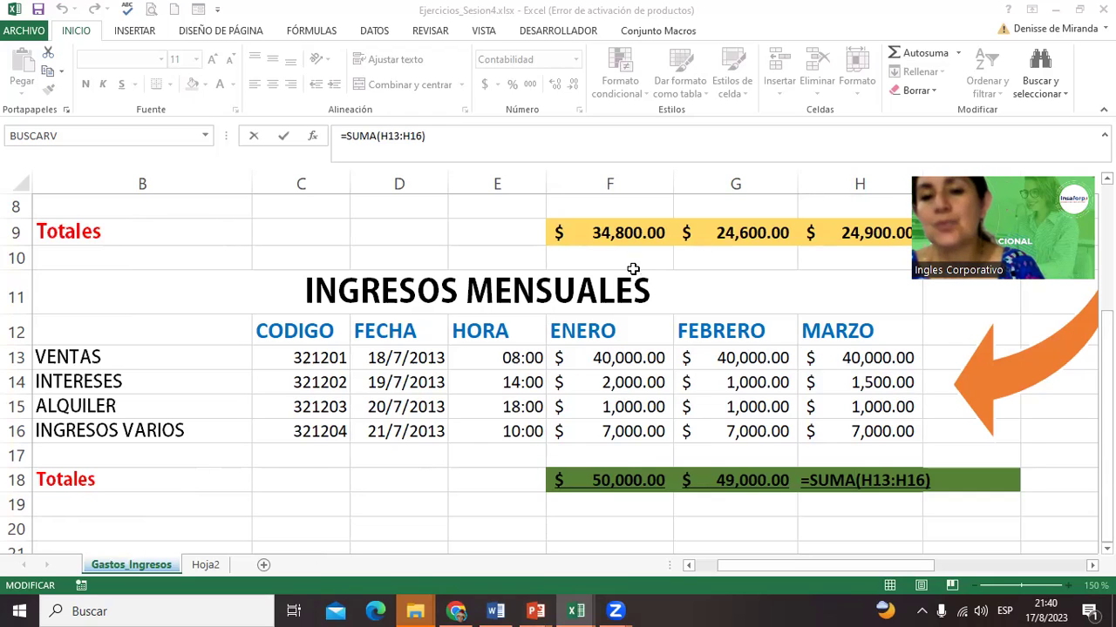
key("Escape")
key("Left")
key("Left")
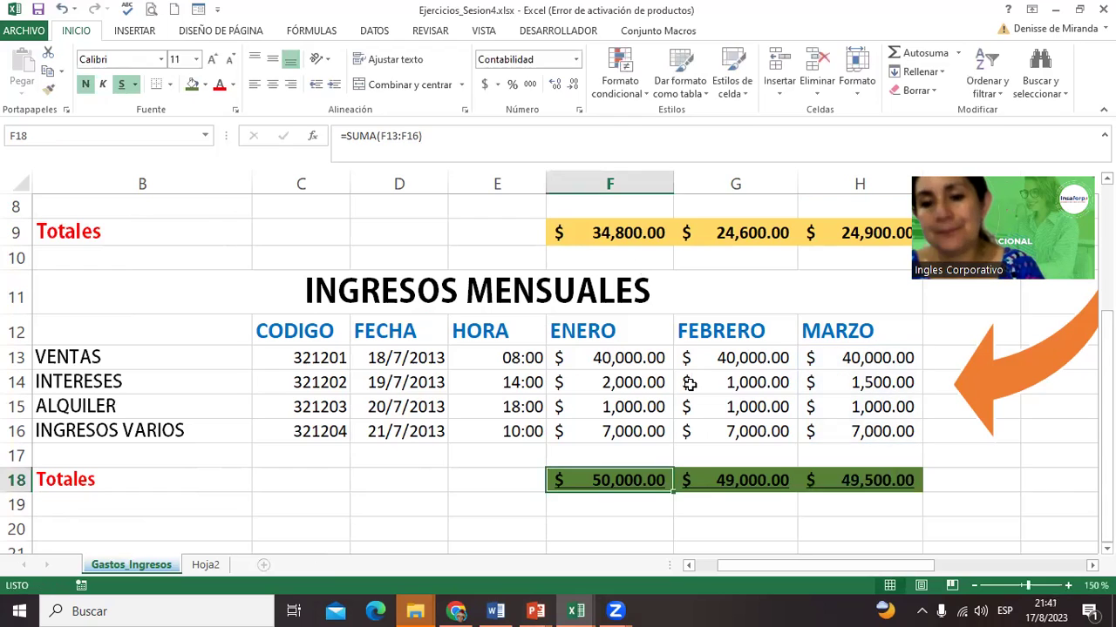
key("Delete")
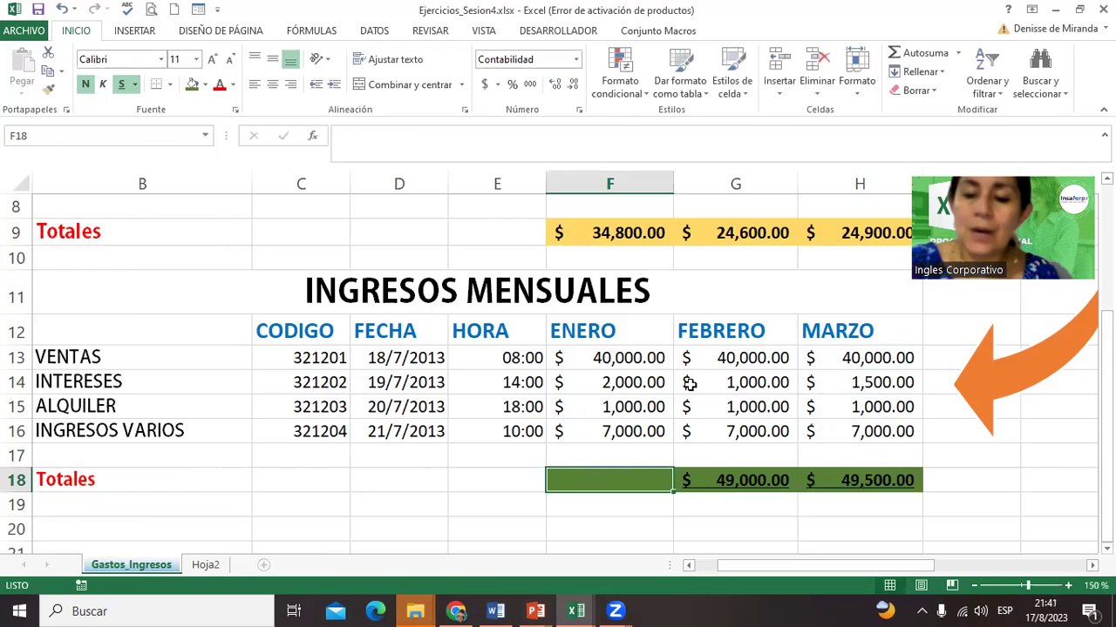
type("=suma(")
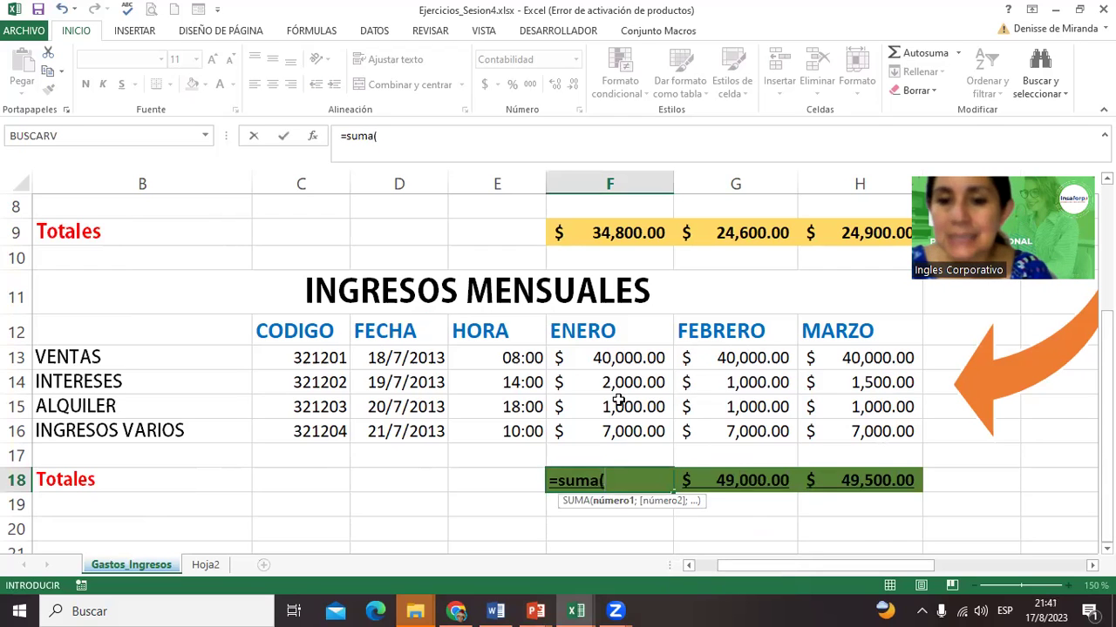
left_click(607, 358)
left_click_drag(607, 358, 613, 431)
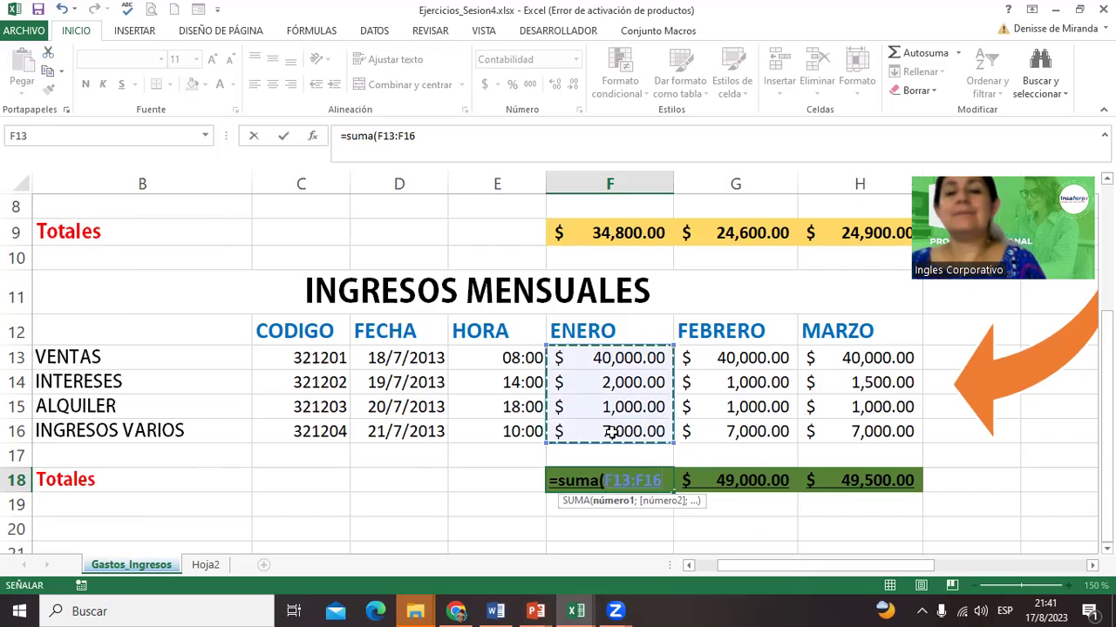
key("Return")
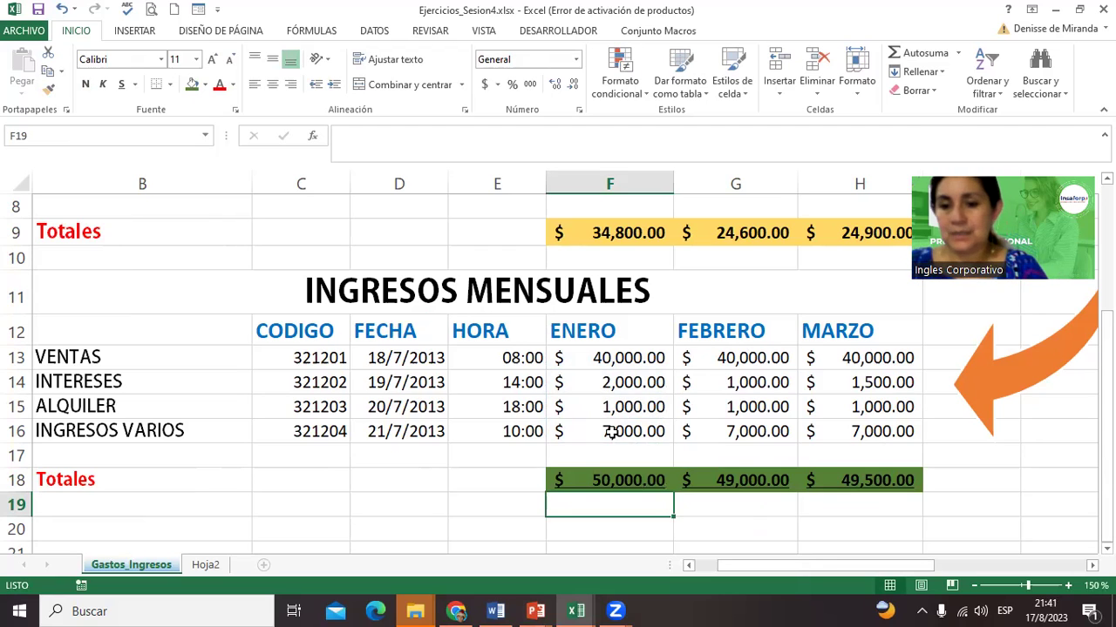
key("Up")
key("Right")
key("F2")
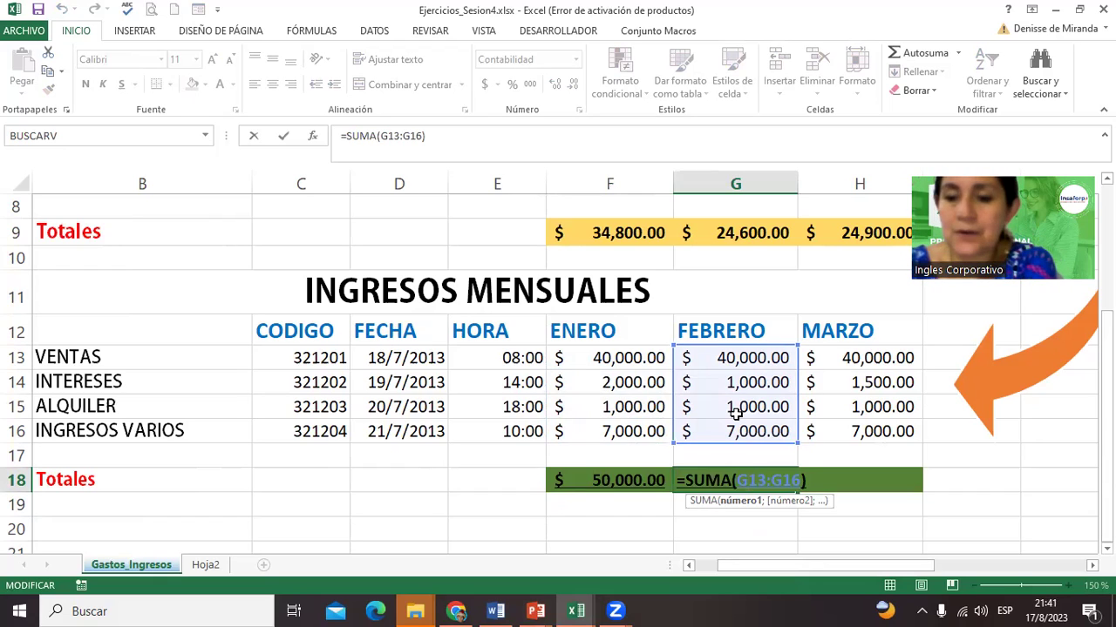
key("Return")
key("Up")
key("Left")
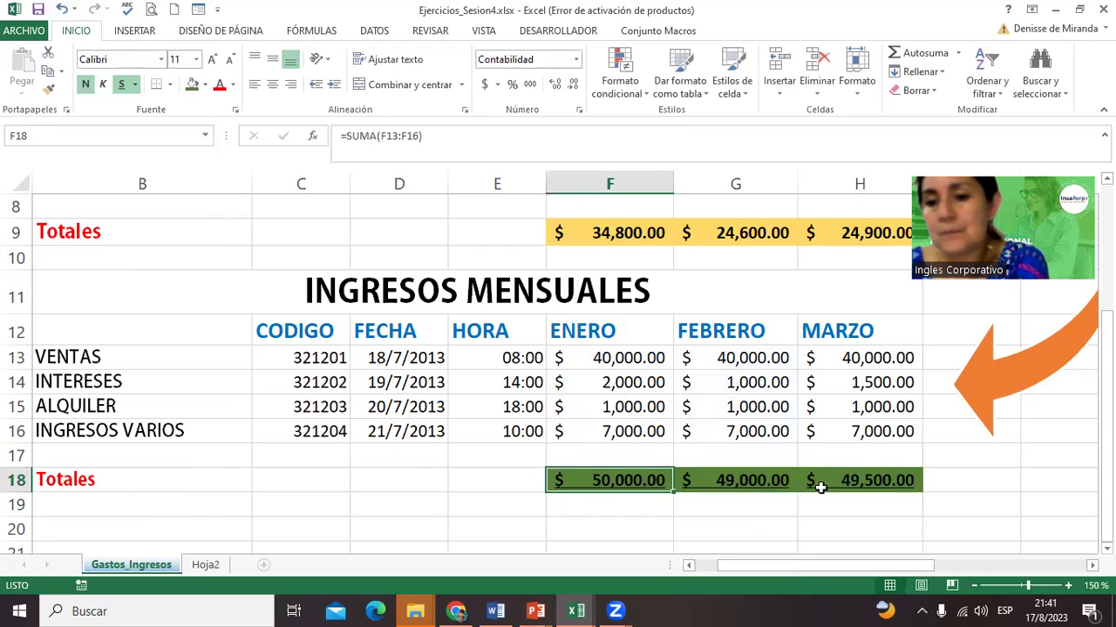
left_click(869, 484)
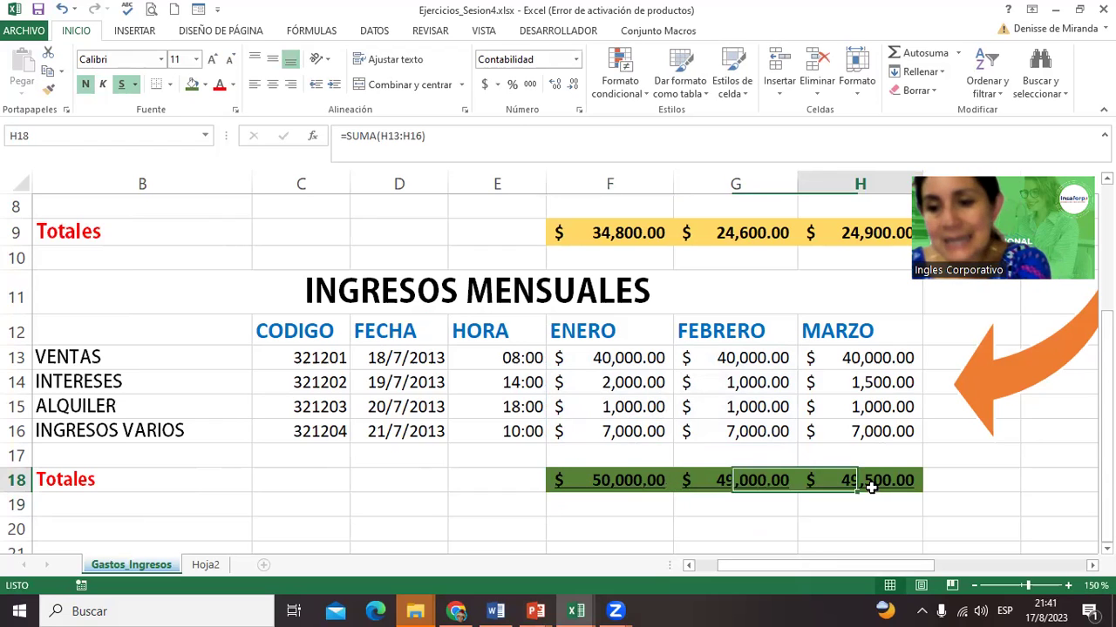
double_click(868, 484)
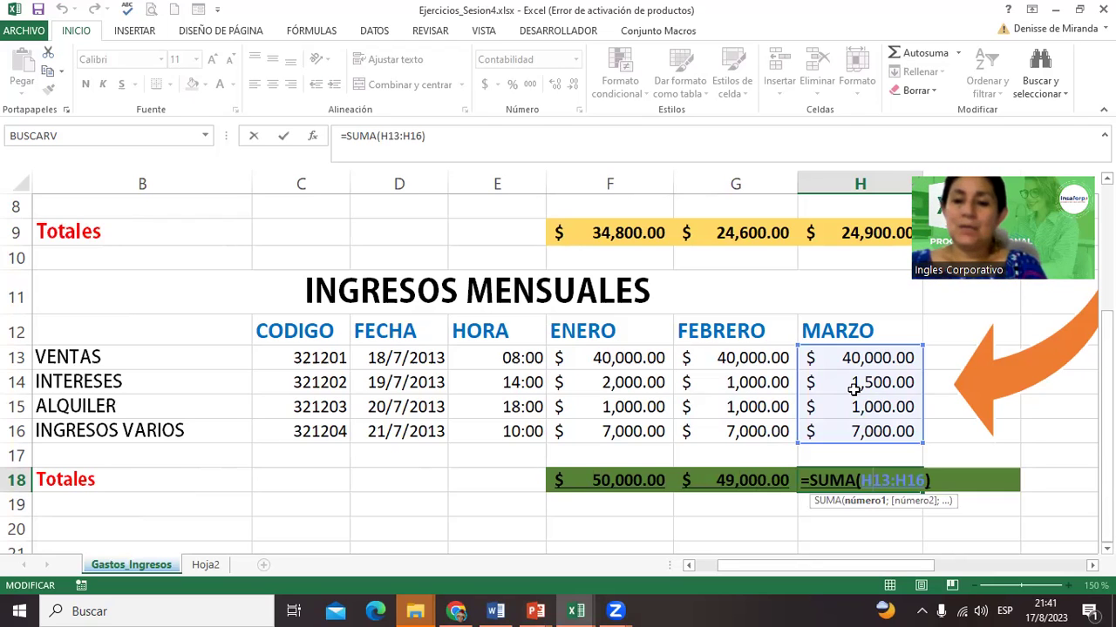
key("Return")
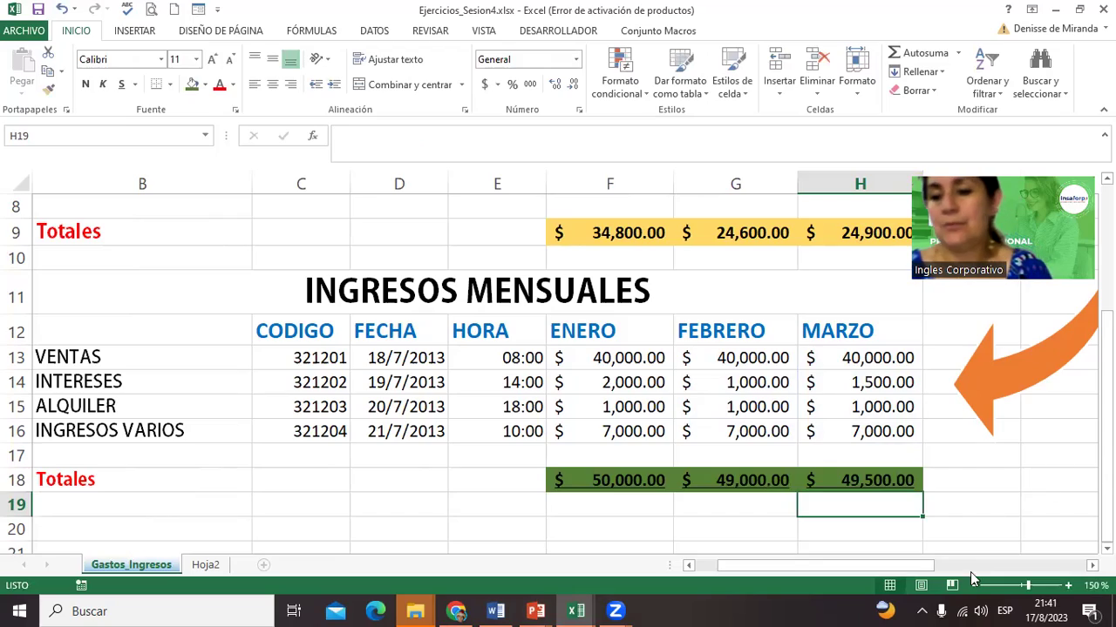
left_click(974, 586)
left_click(974, 586)
Step: Add a 'Creado por:' credit line with the author's name in B20 below the income table
left_click(974, 586)
left_click(974, 586)
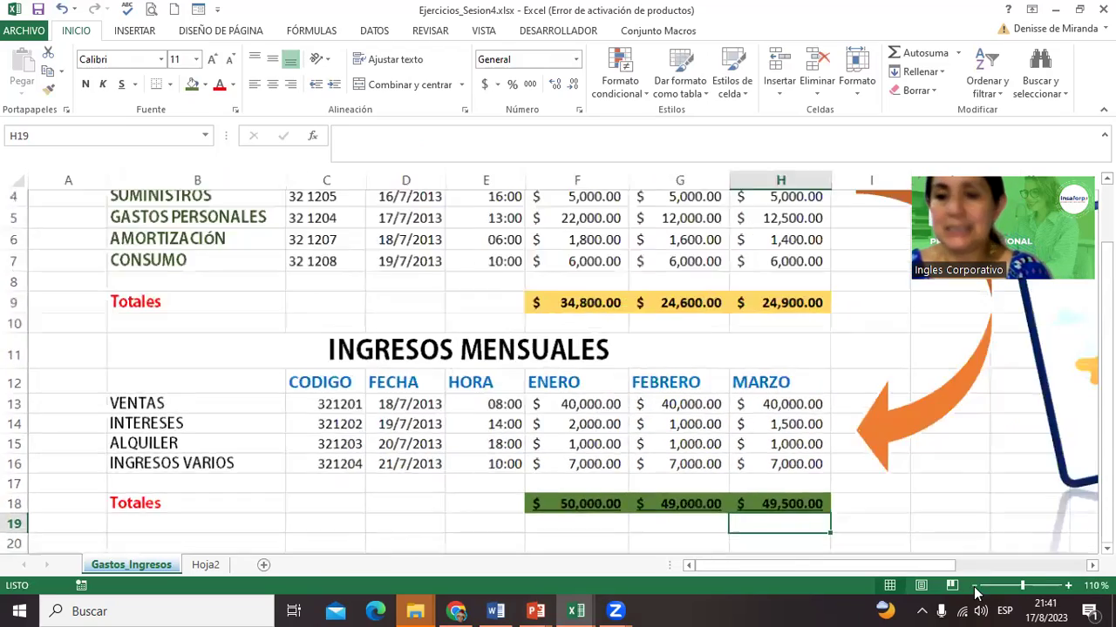
left_click(975, 587)
left_click(975, 587)
left_click(974, 587)
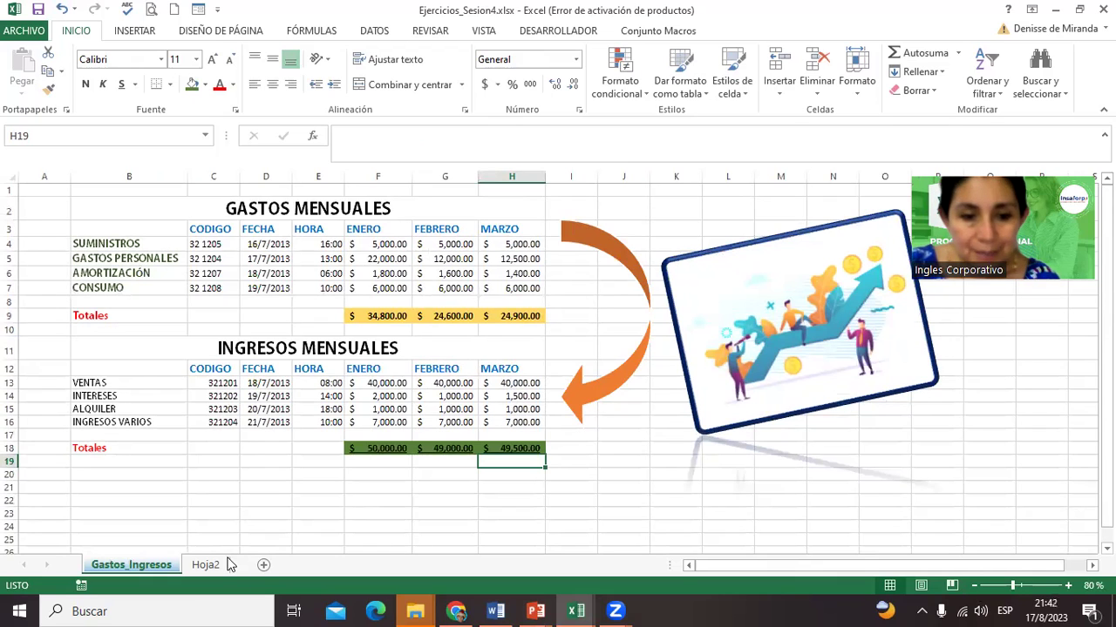
key("Return")
type("Creado po")
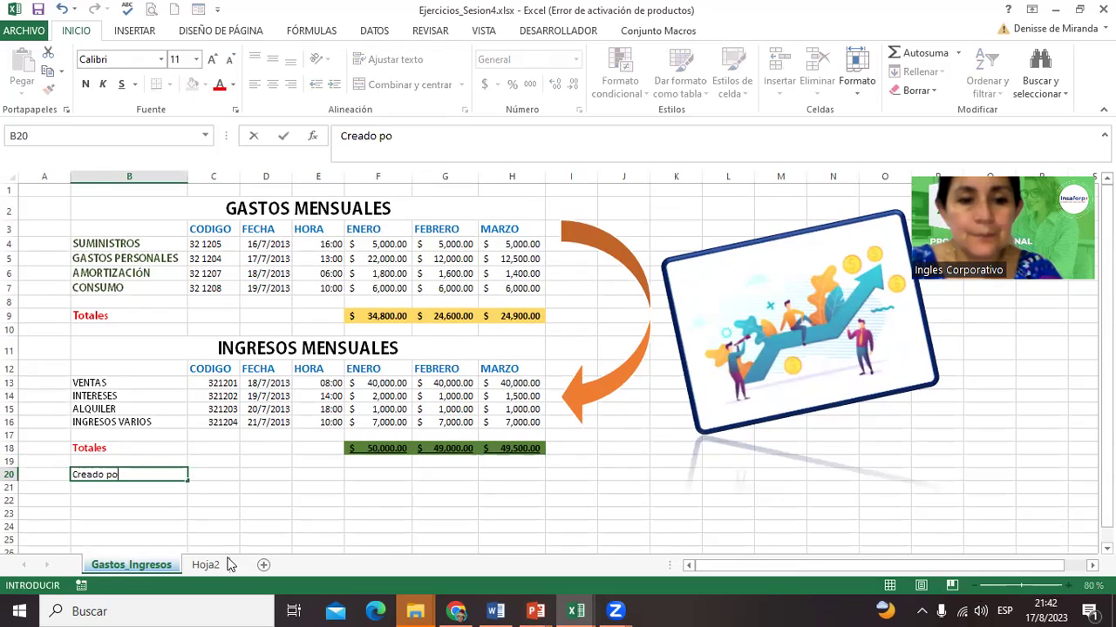
type("r: Denis")
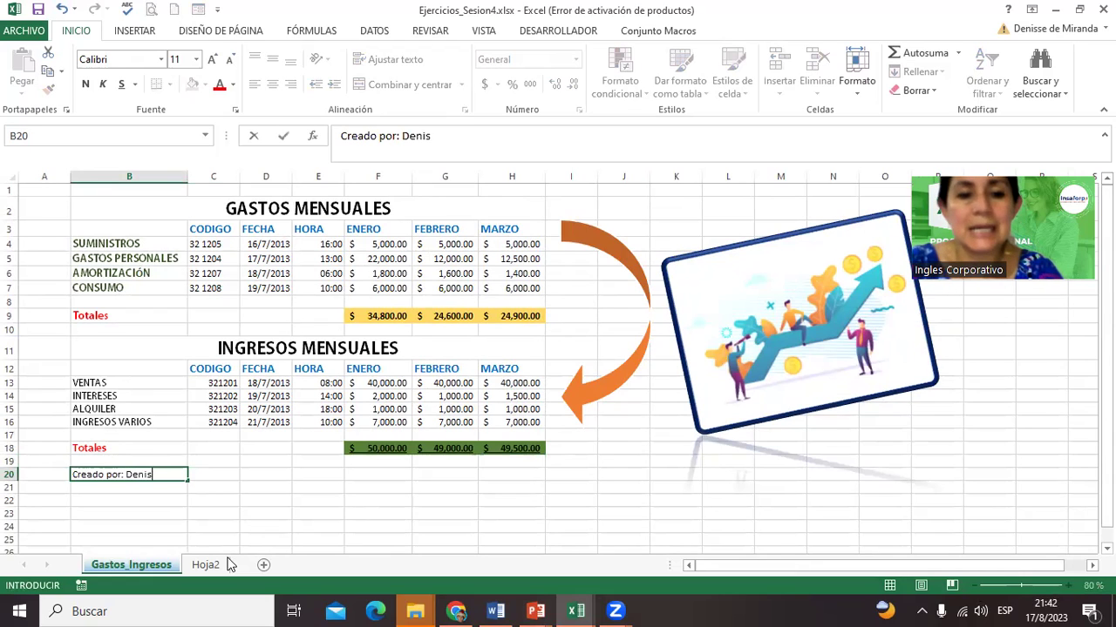
type("se Alvarado")
key("Return")
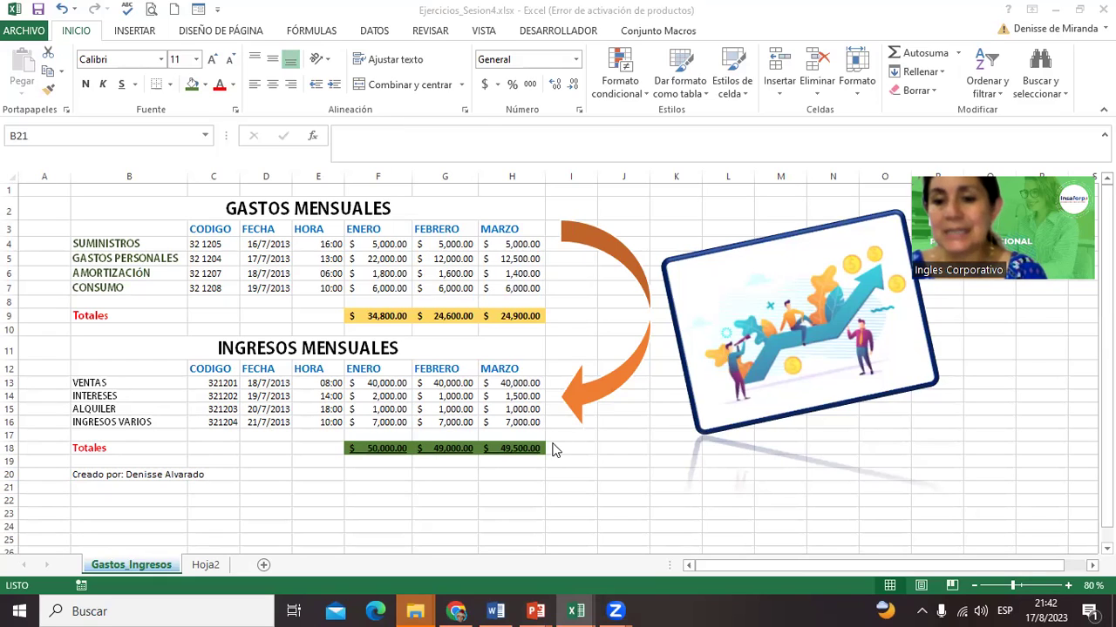
left_click(914, 481)
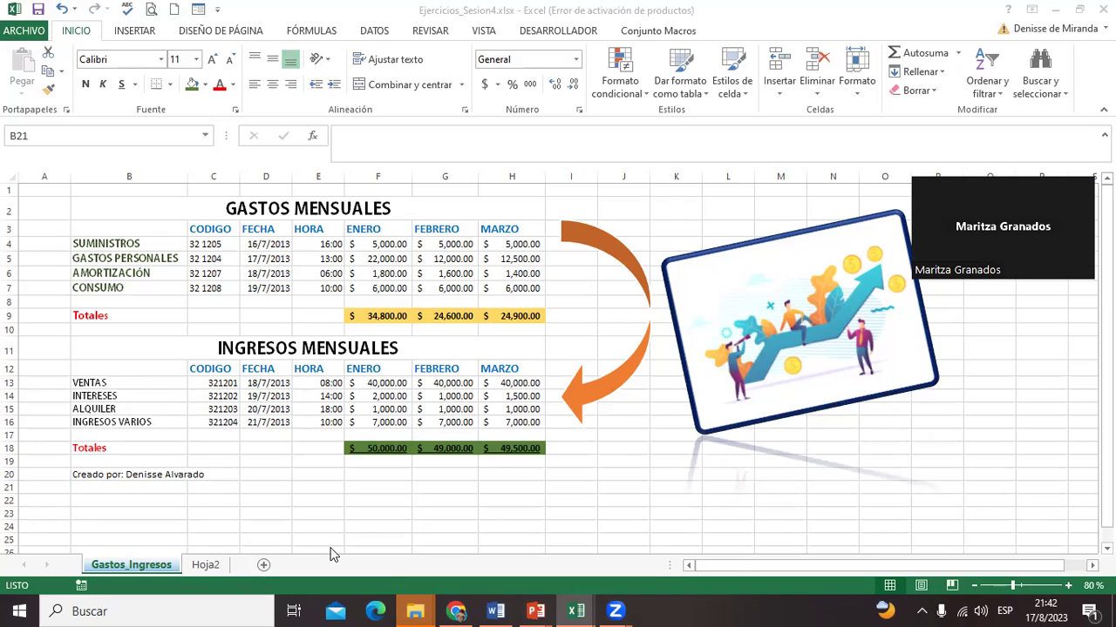
left_click(1068, 586)
Step: Change the January–March income amounts F13:H16 from Contabilidad to Moneda format
left_click(1067, 586)
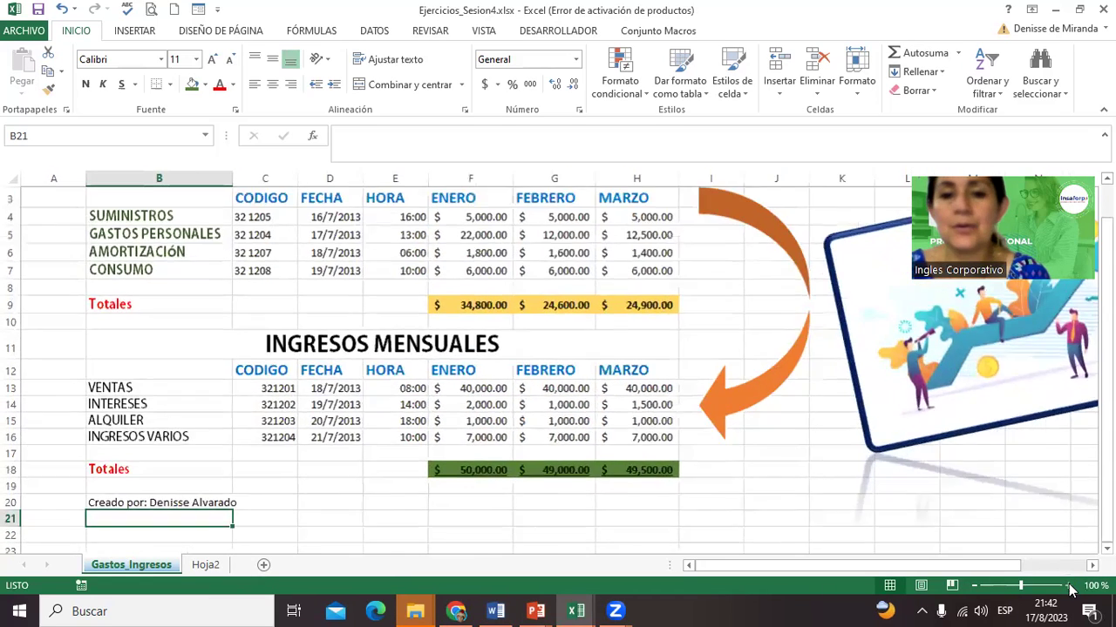
left_click(1068, 585)
left_click(1068, 586)
mouse_move(571, 384)
left_mouse_down()
mouse_move(579, 404)
mouse_move(735, 438)
left_mouse_up()
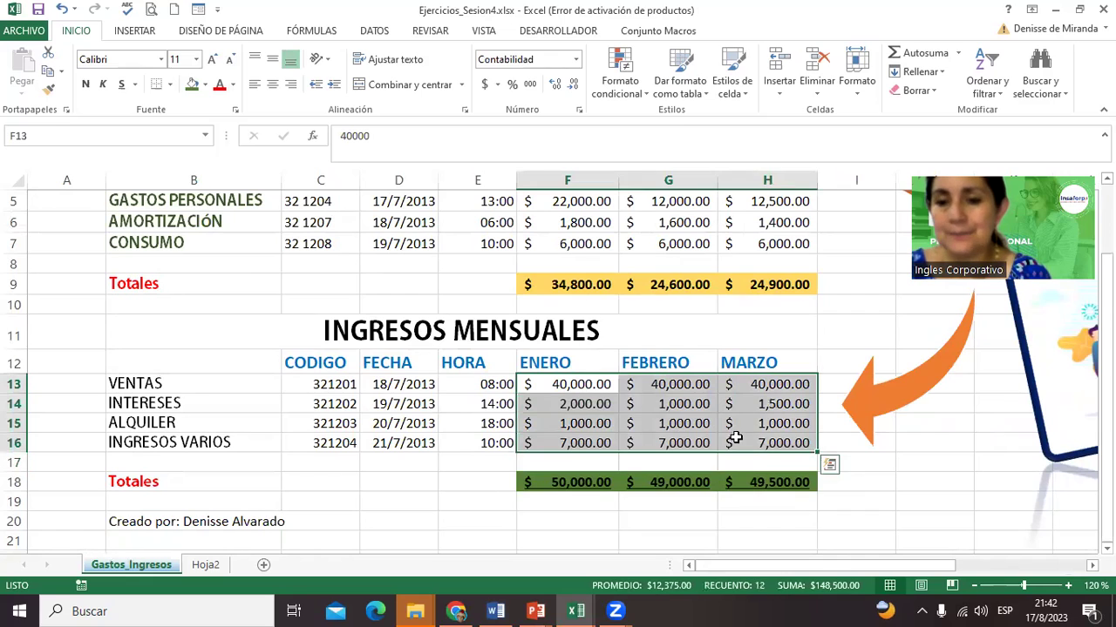
left_click(498, 87)
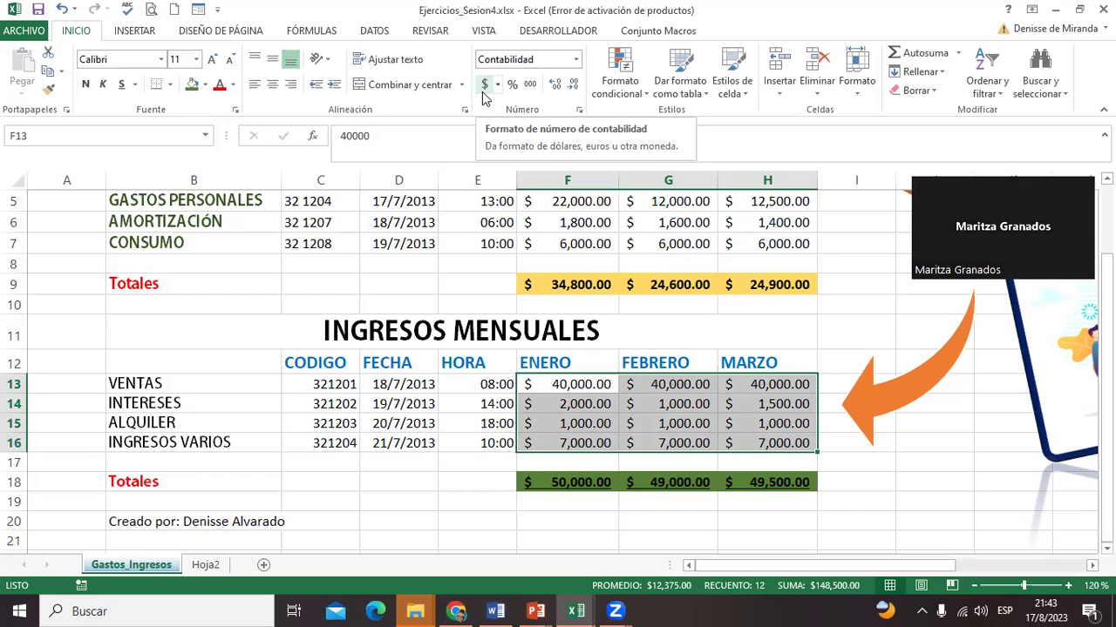
left_click(575, 59)
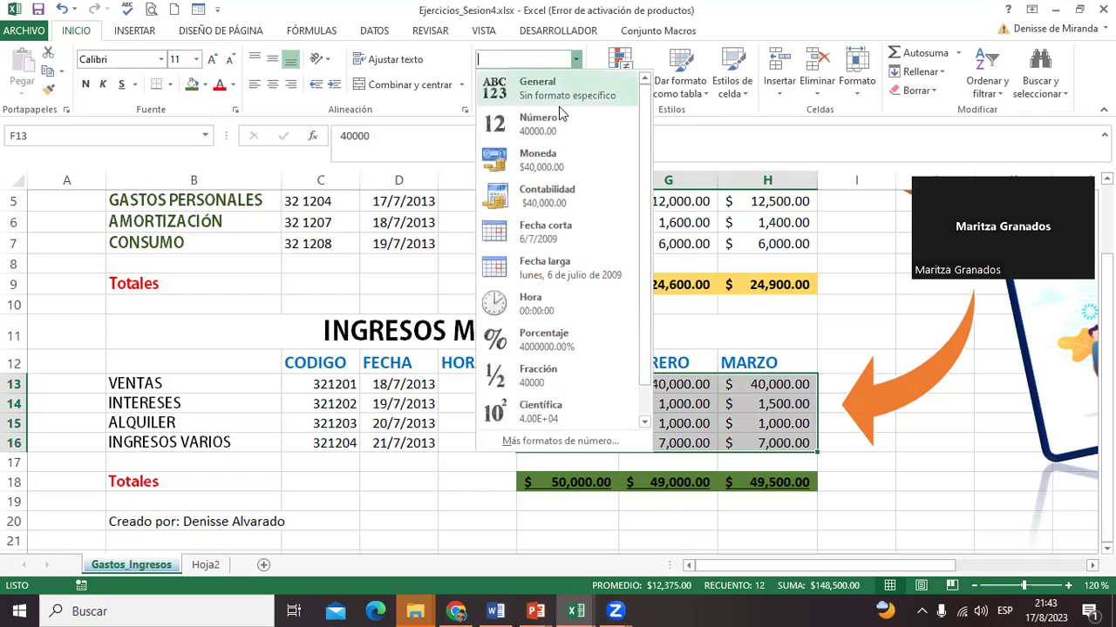
left_click(535, 168)
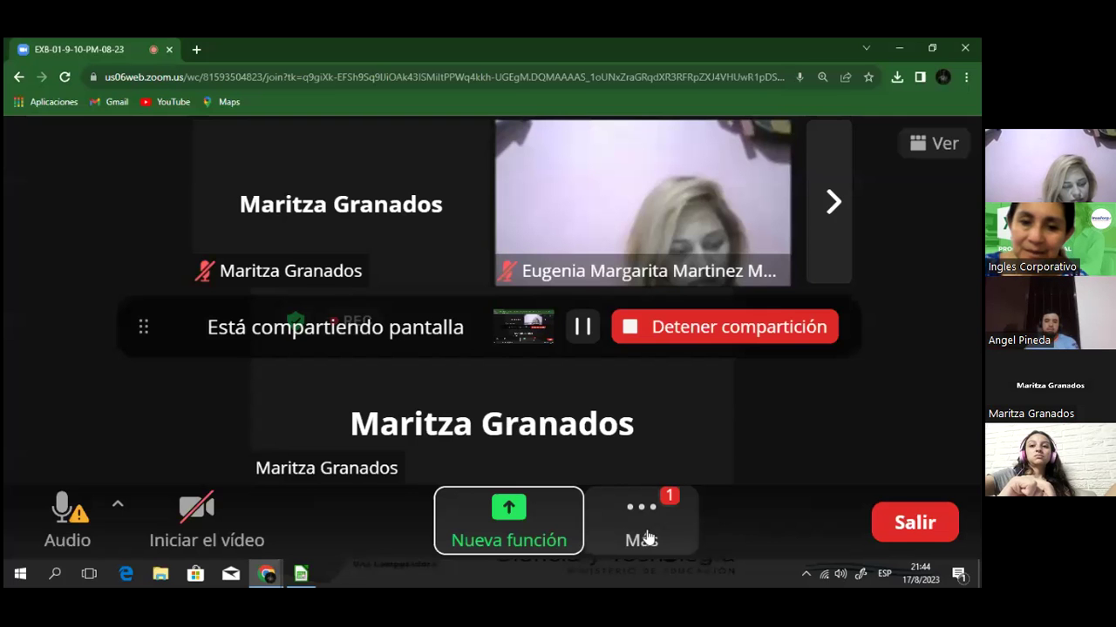
Step: In LibreOffice Calc, apply currency to E3:G6 with Ctrl+Shift+4, then undo it
mouse_move(301, 574)
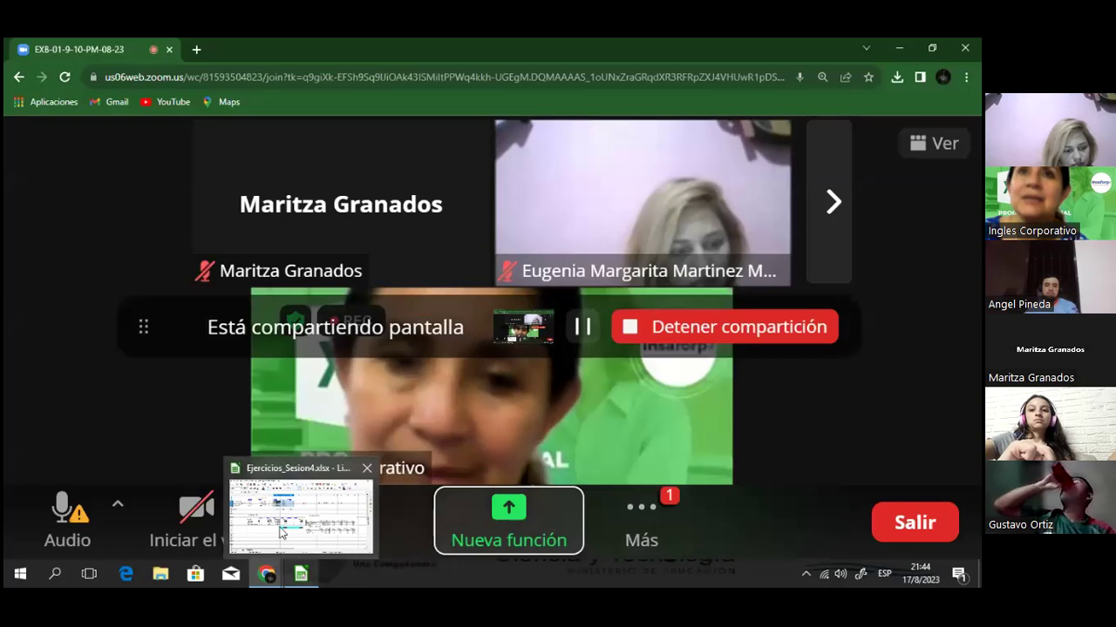
left_click(280, 533)
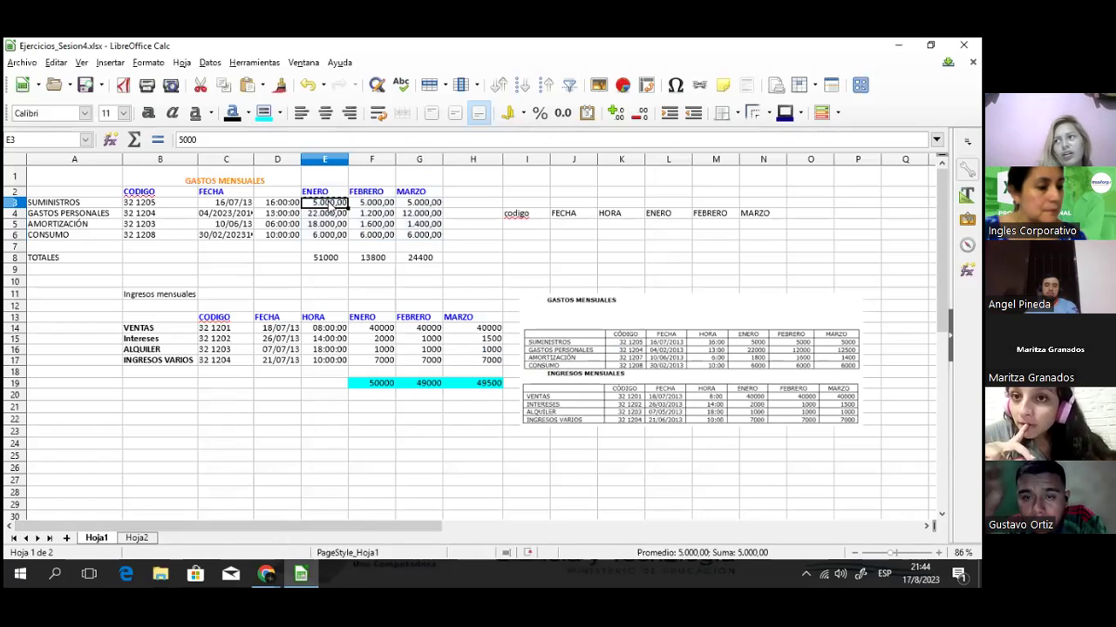
key("ctrl+shift+4")
key("ctrl+z")
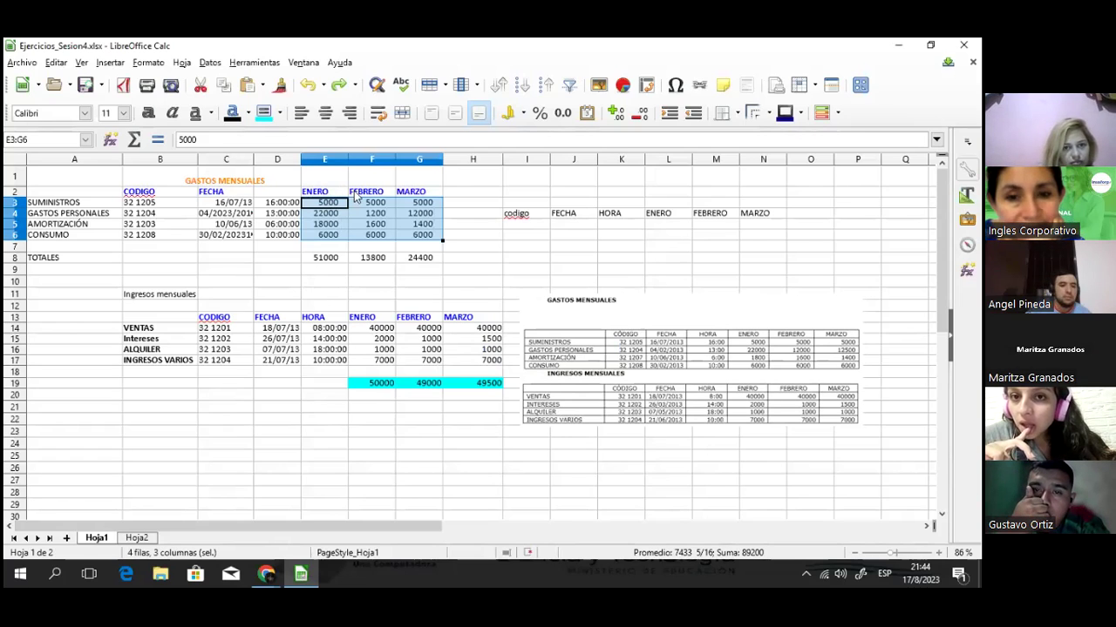
Step: Apply Formato > Formato numérico > Moneda to the expense amounts E3:G6
left_click(148, 64)
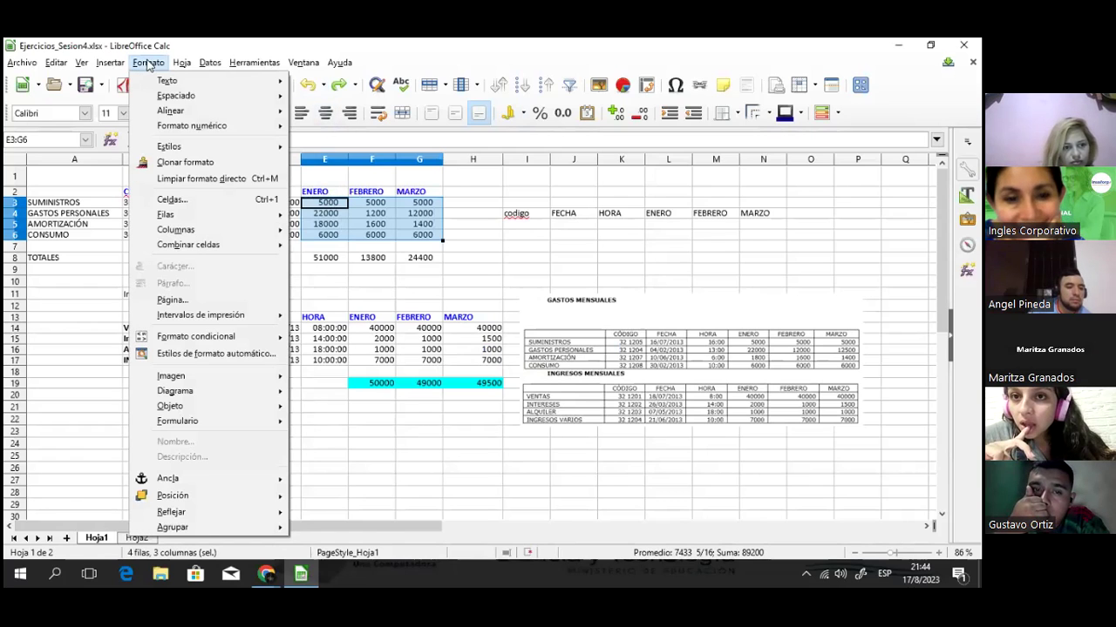
mouse_move(203, 126)
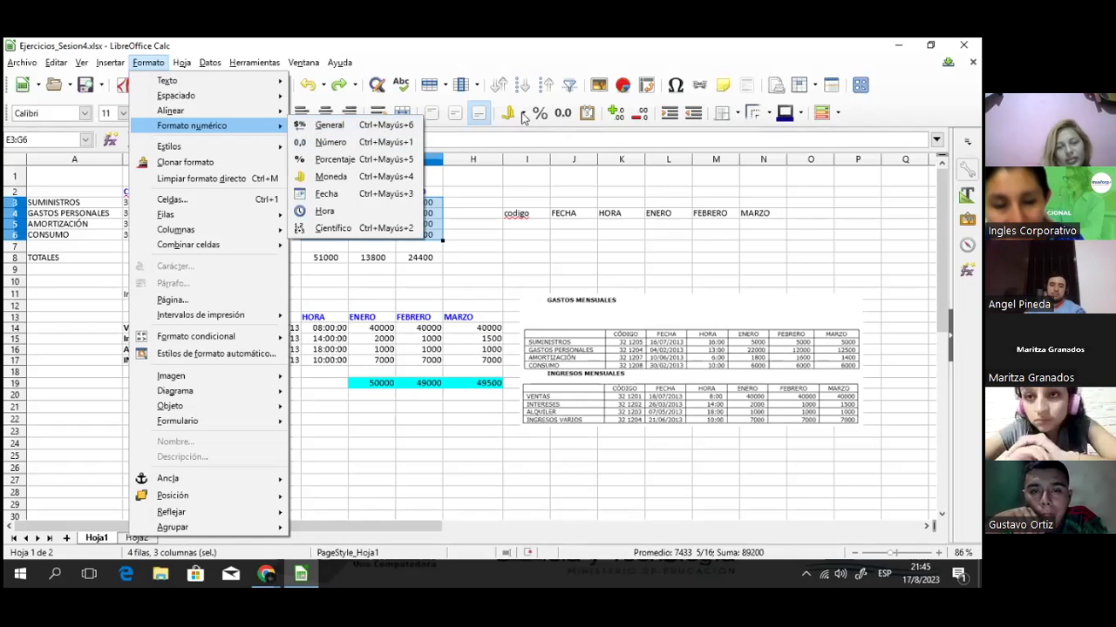
left_click(380, 178)
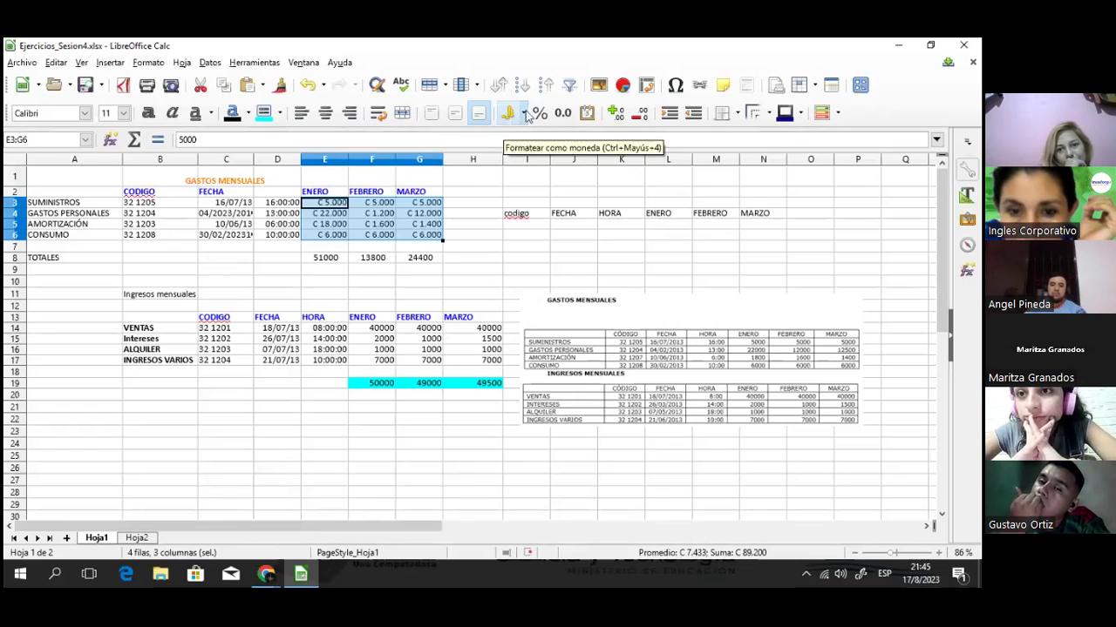
Step: Switch E3:G6 to AUD $ Inglés (Australia) currency, then select the income amounts F14:H17
left_click(524, 116)
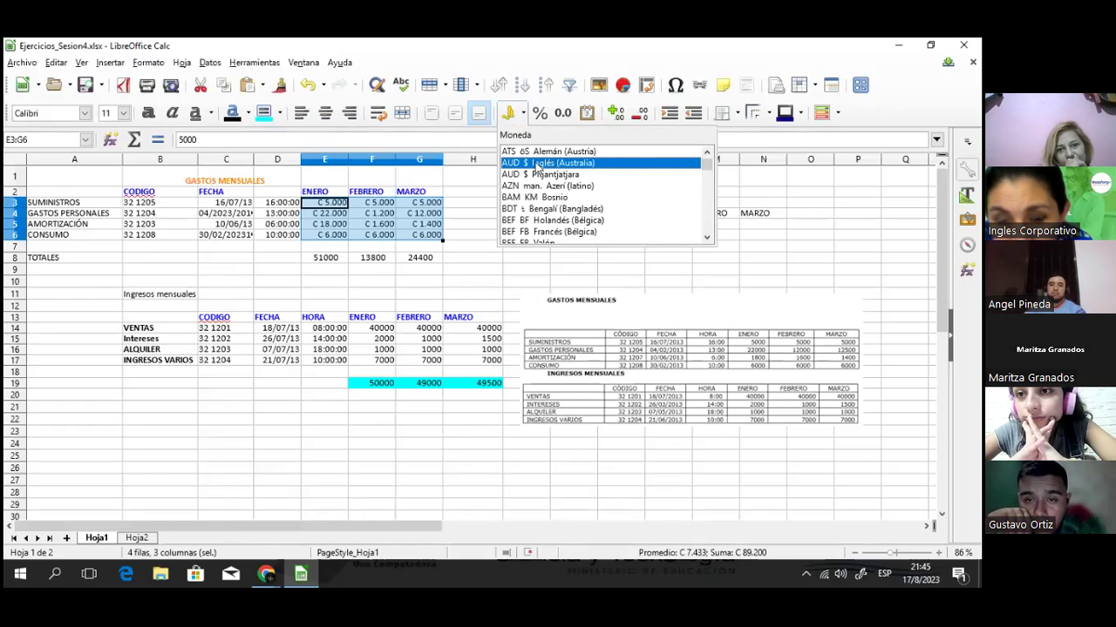
left_click(536, 165)
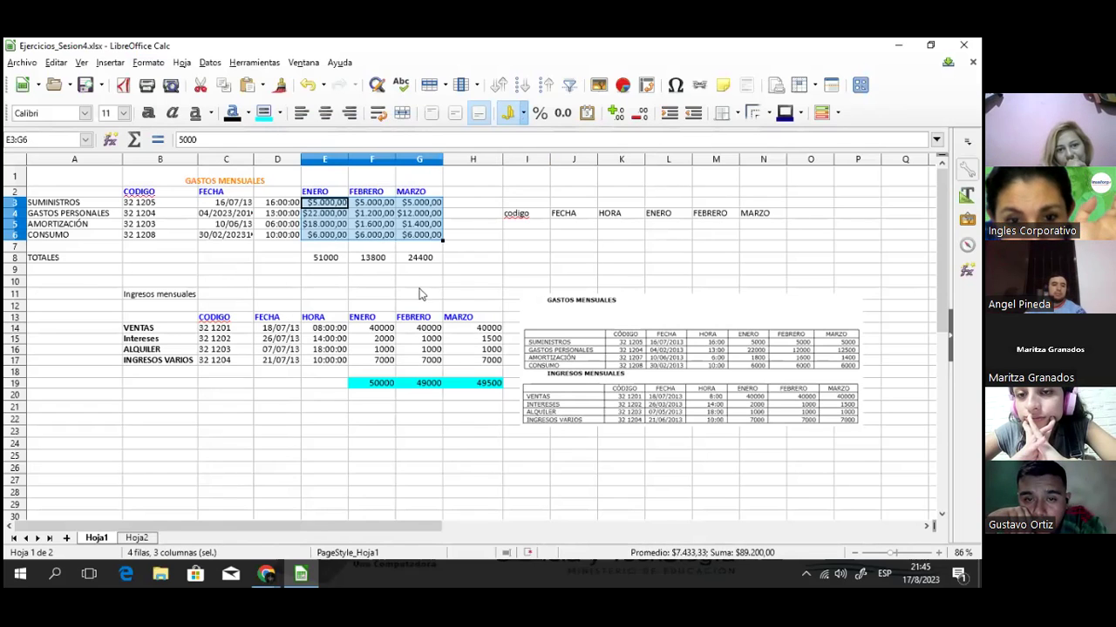
left_click(381, 331)
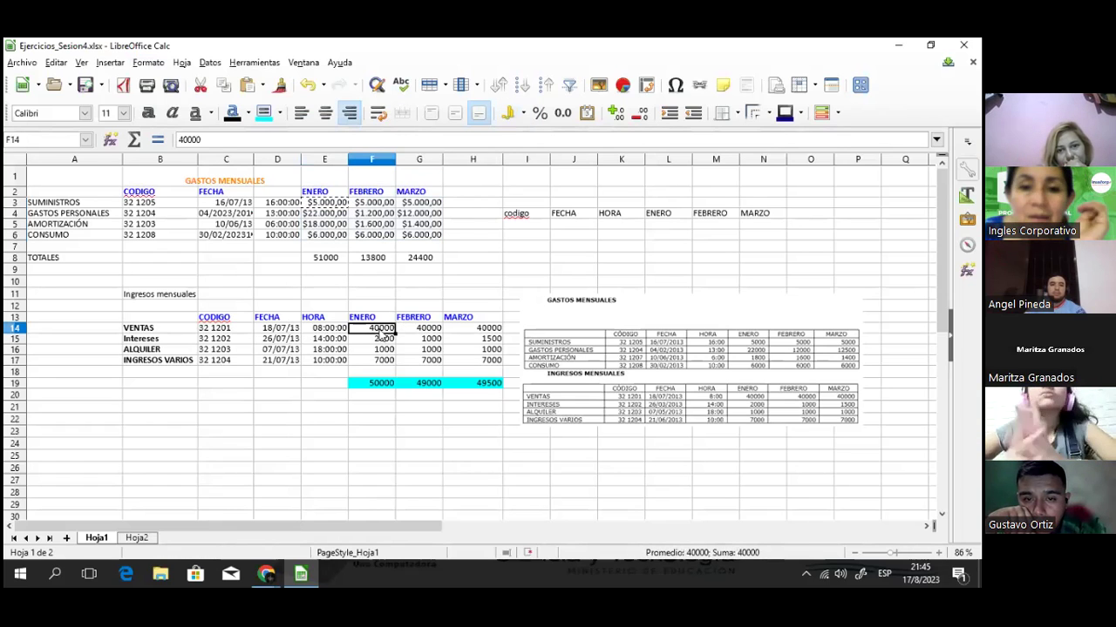
left_click_drag(383, 335, 464, 367)
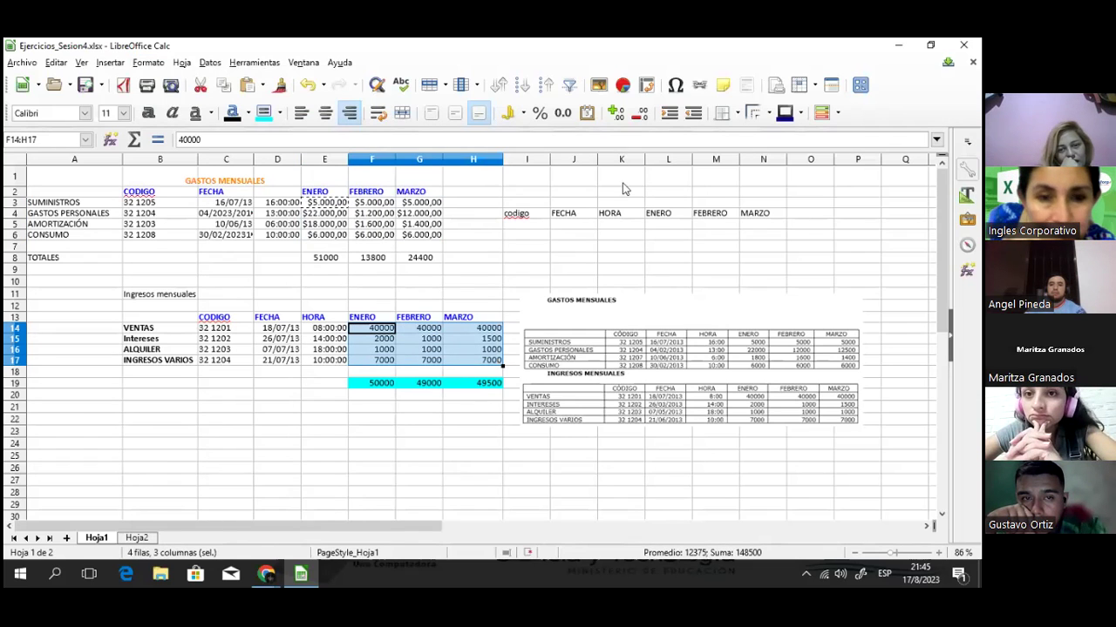
left_click(601, 87)
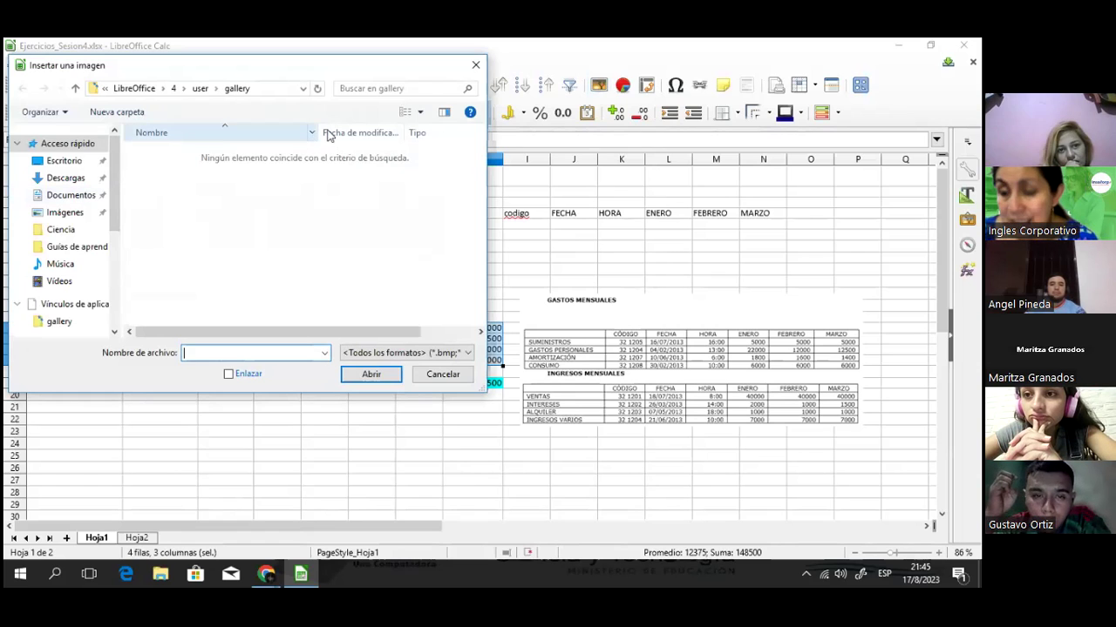
left_click(476, 66)
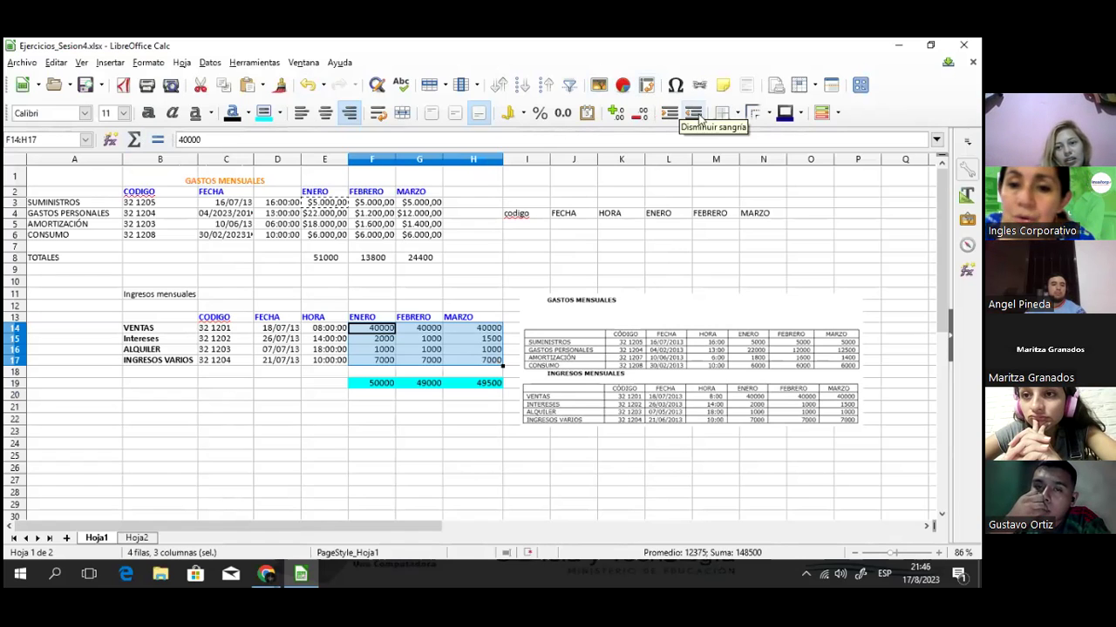
left_click(281, 574)
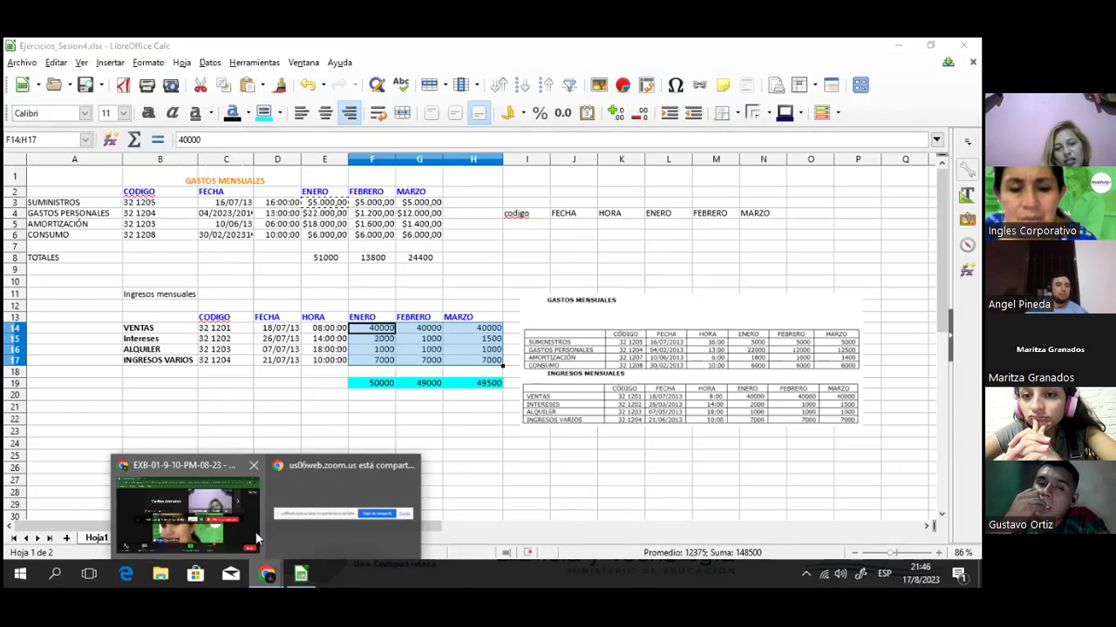
Step: On Hoja2, enter 10 in B5 and 20 in B6 under Duplicar 10
mouse_move(255, 530)
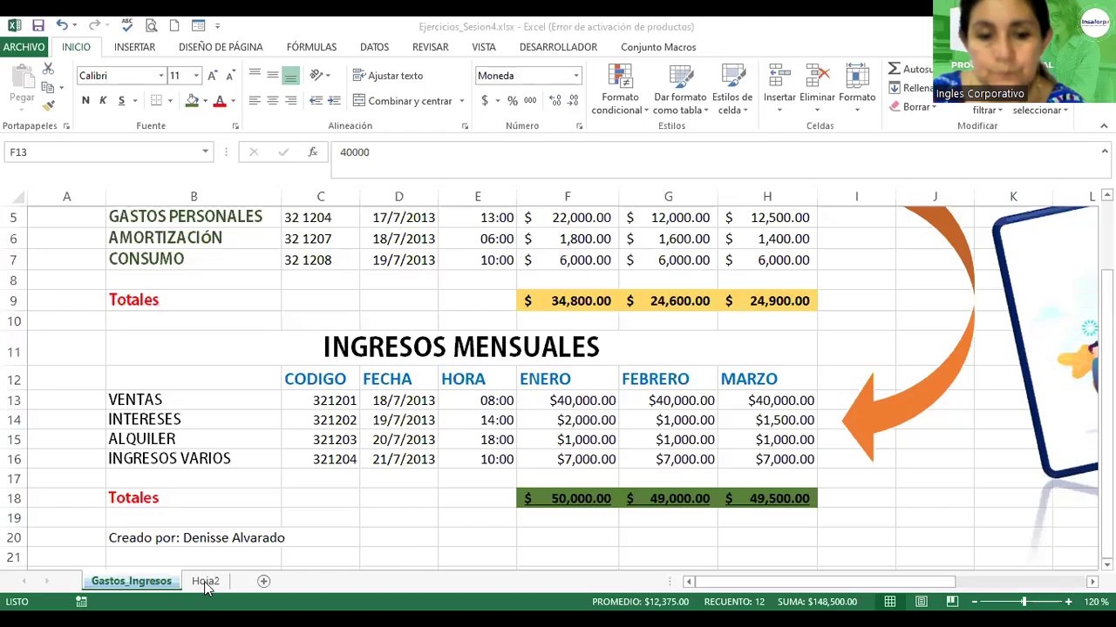
left_click(207, 584)
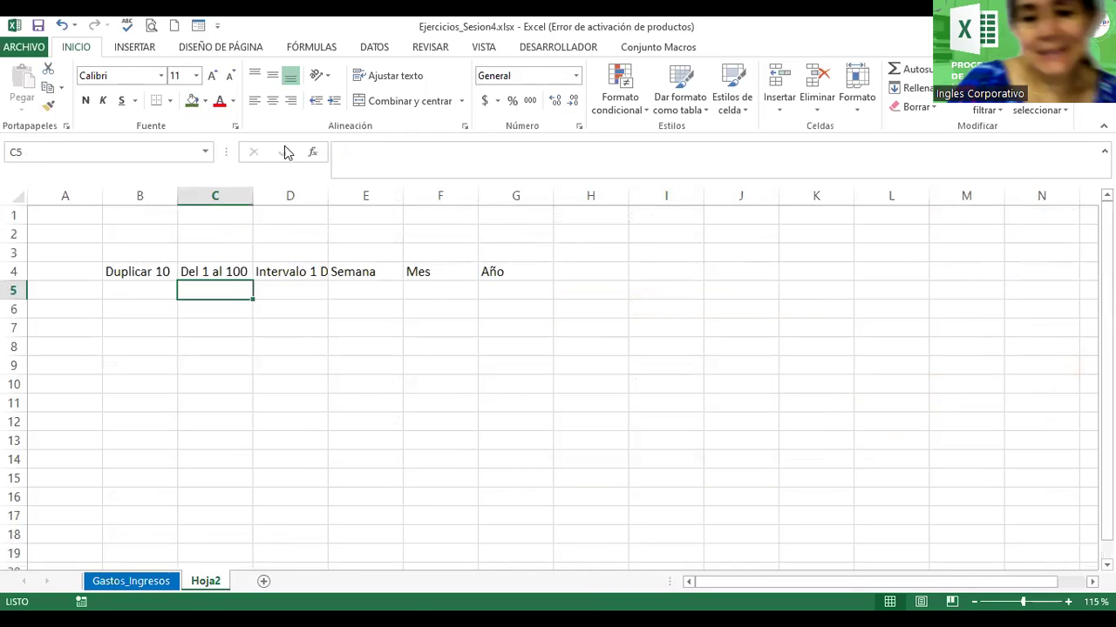
left_click(145, 230)
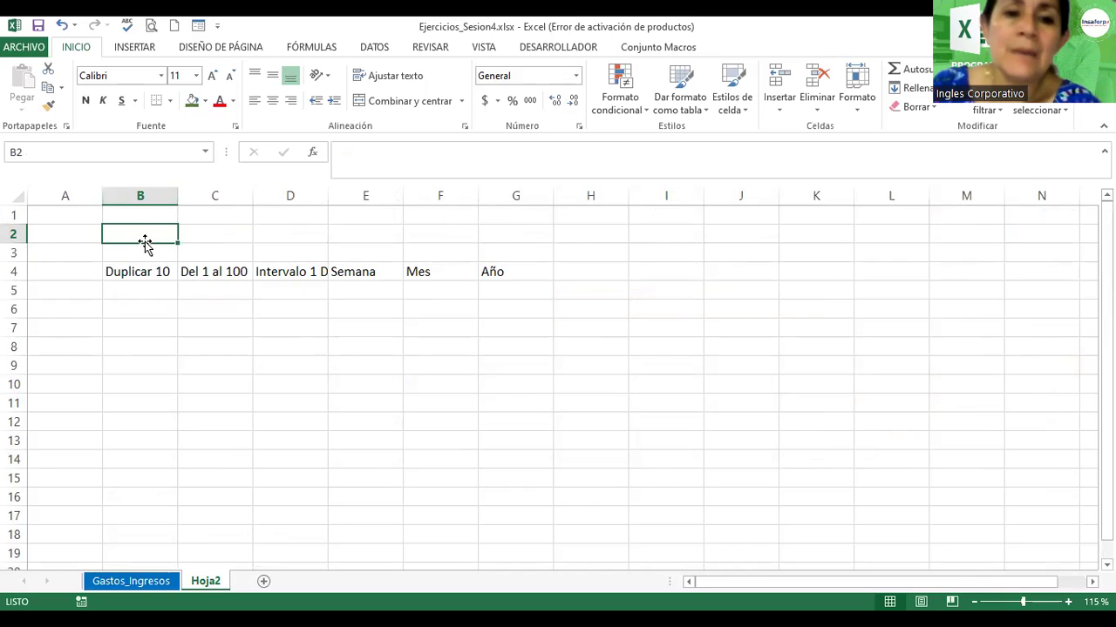
left_click(143, 290)
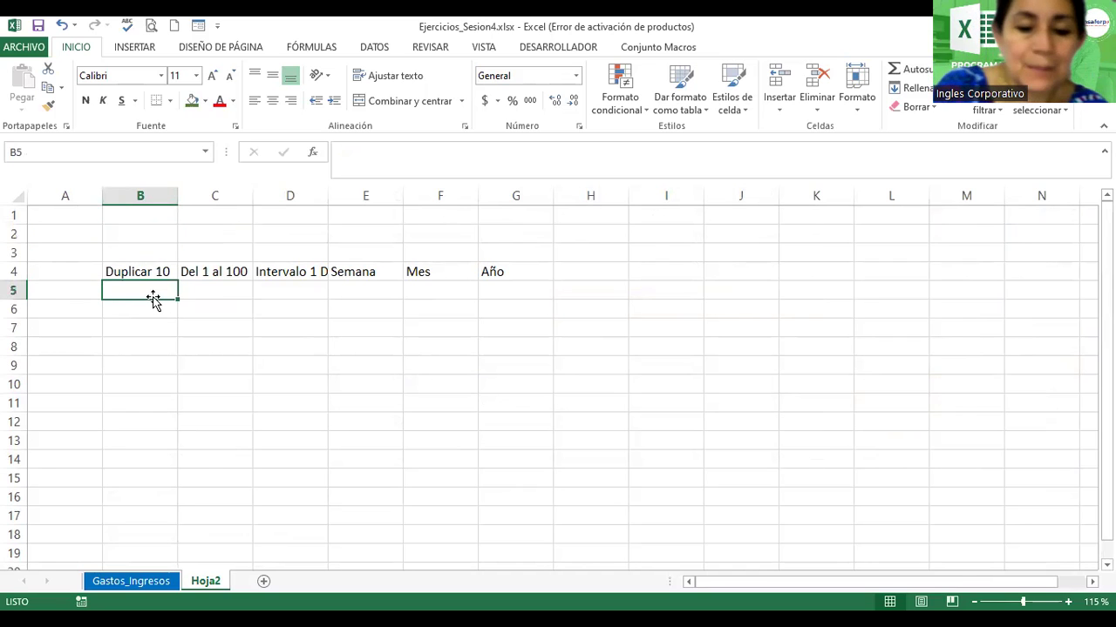
type("10")
key("Return")
type("20")
key("Return")
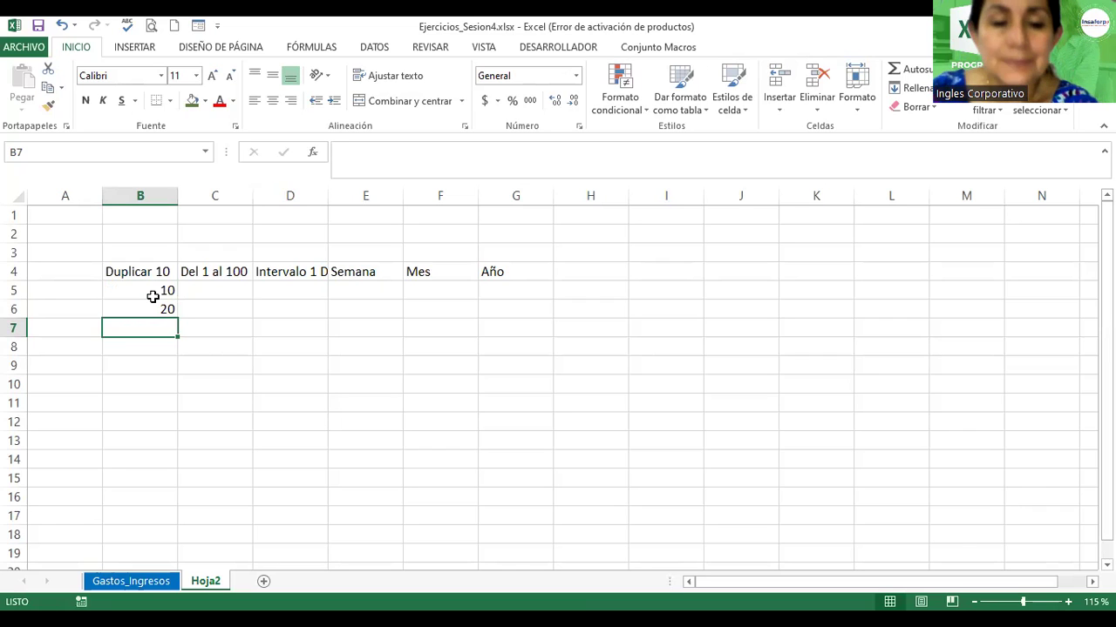
Step: Extend the 10, 20 series from B5:B6 down column B to 150 in B19
left_click(151, 290)
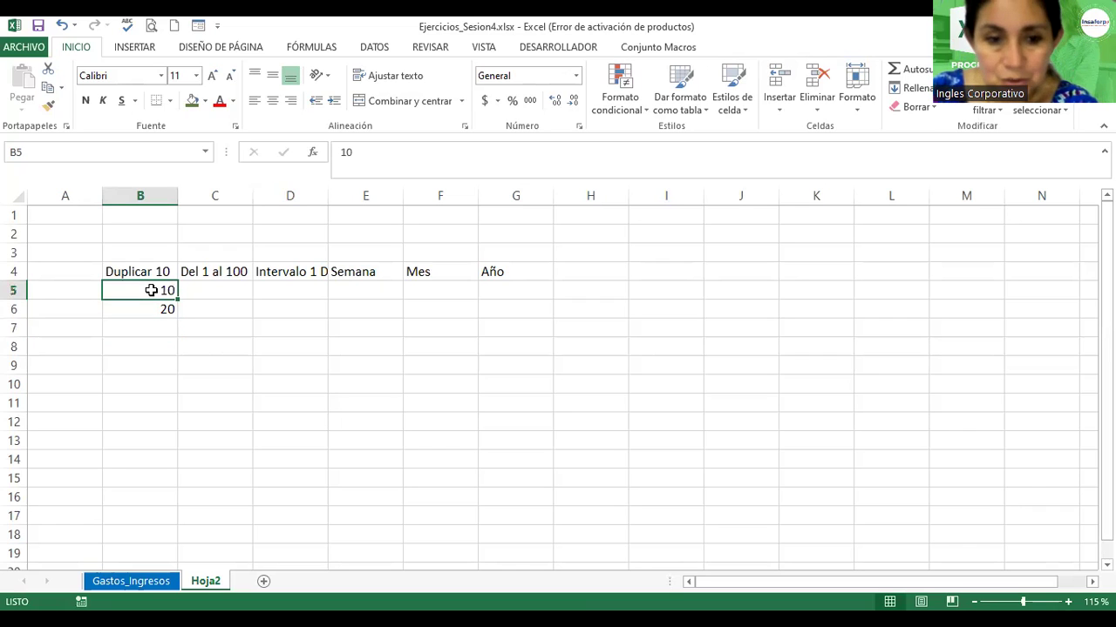
left_click_drag(151, 290, 151, 305)
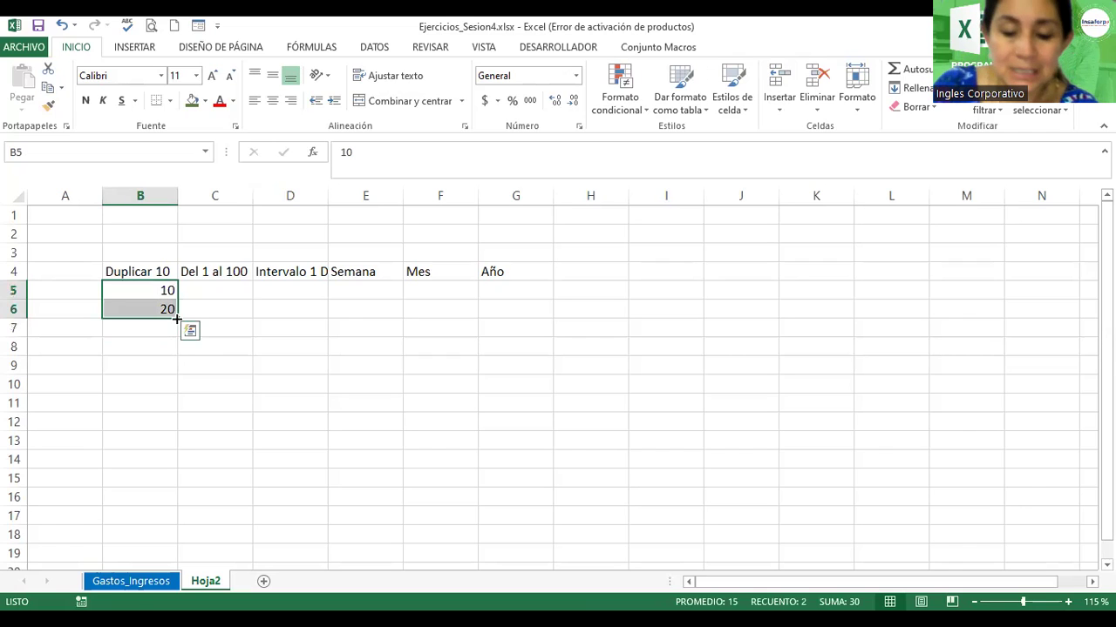
left_click_drag(176, 319, 177, 384)
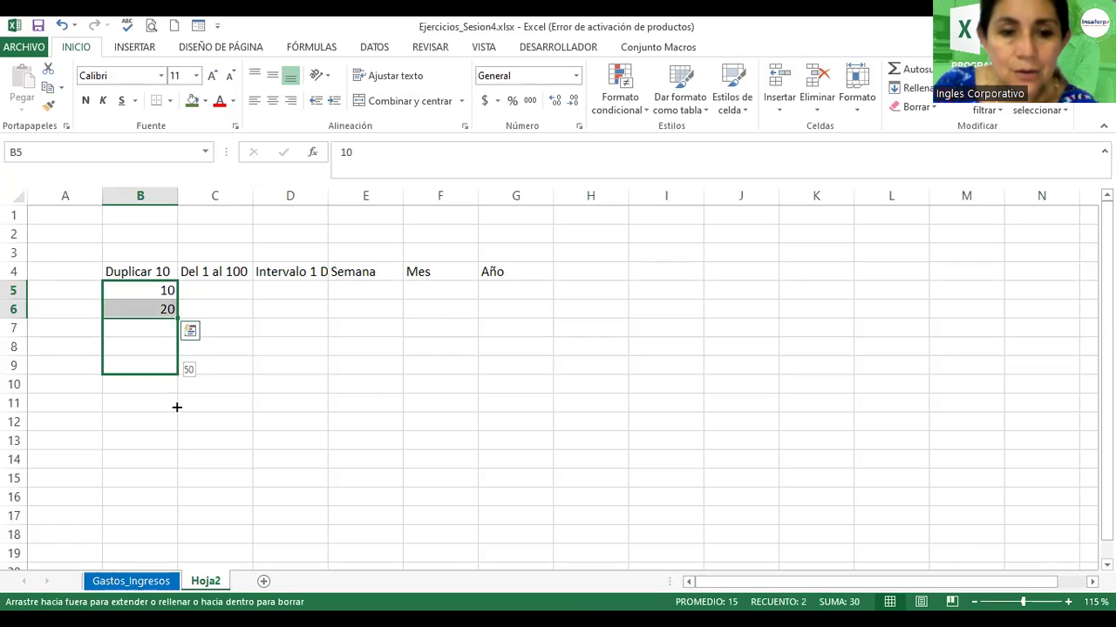
left_click_drag(177, 430, 177, 528)
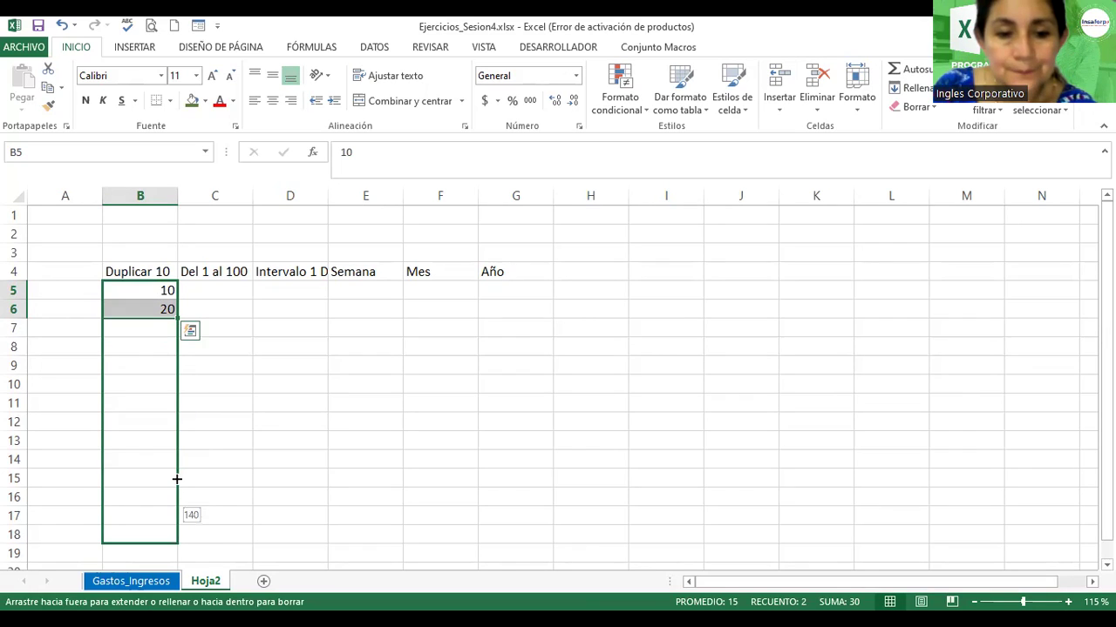
left_click_drag(177, 478, 176, 560)
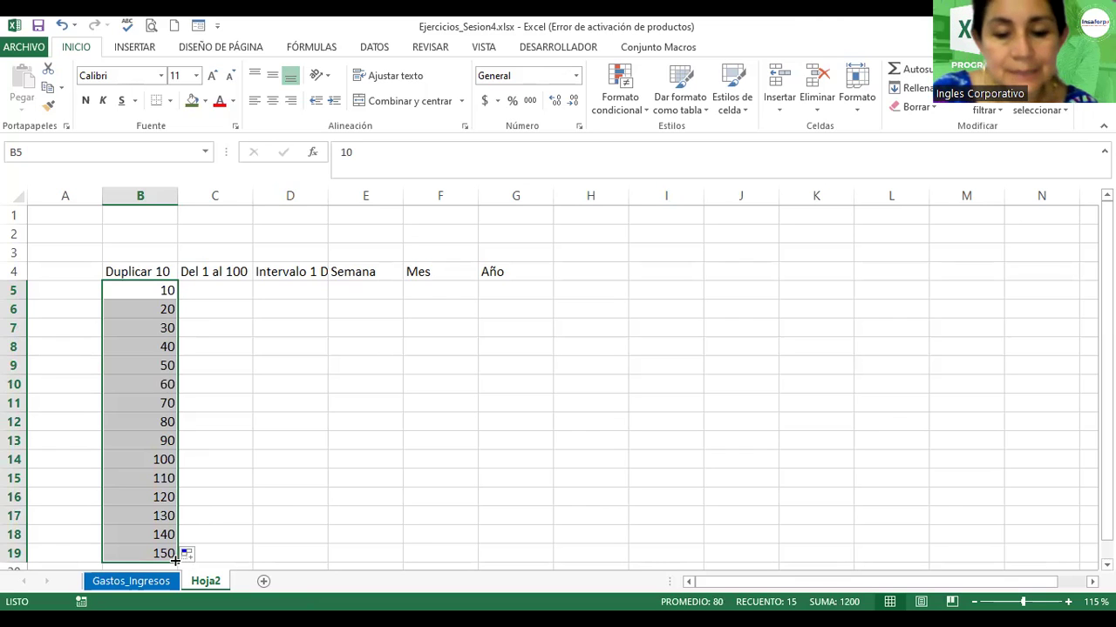
key("ctrl+z")
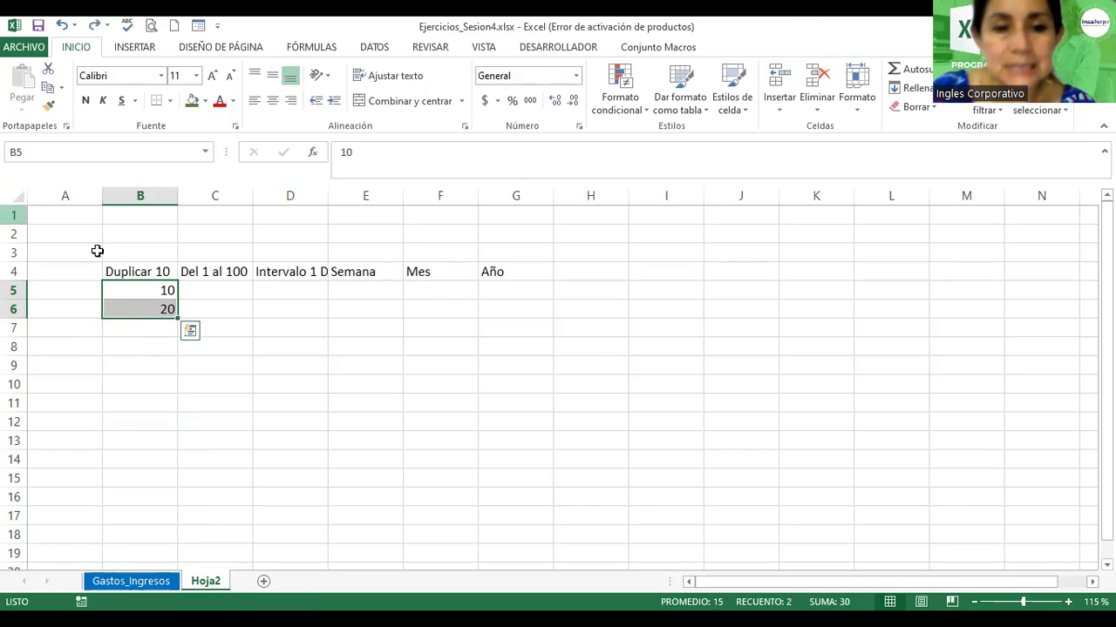
left_click(126, 296)
left_click(127, 310)
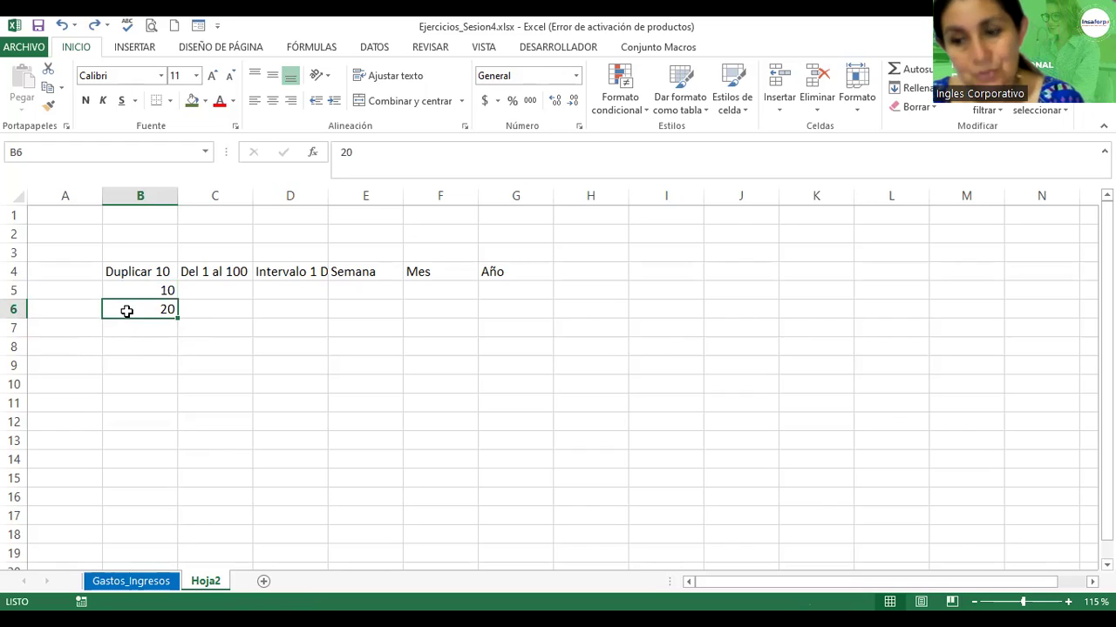
left_click_drag(132, 291, 136, 303)
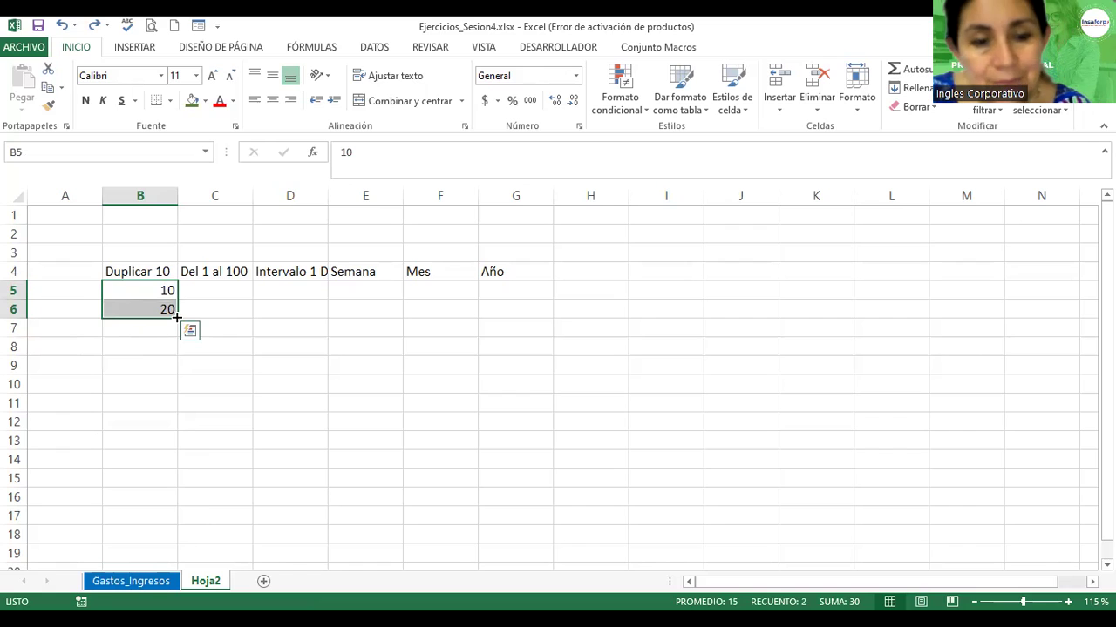
left_click_drag(176, 318, 176, 317)
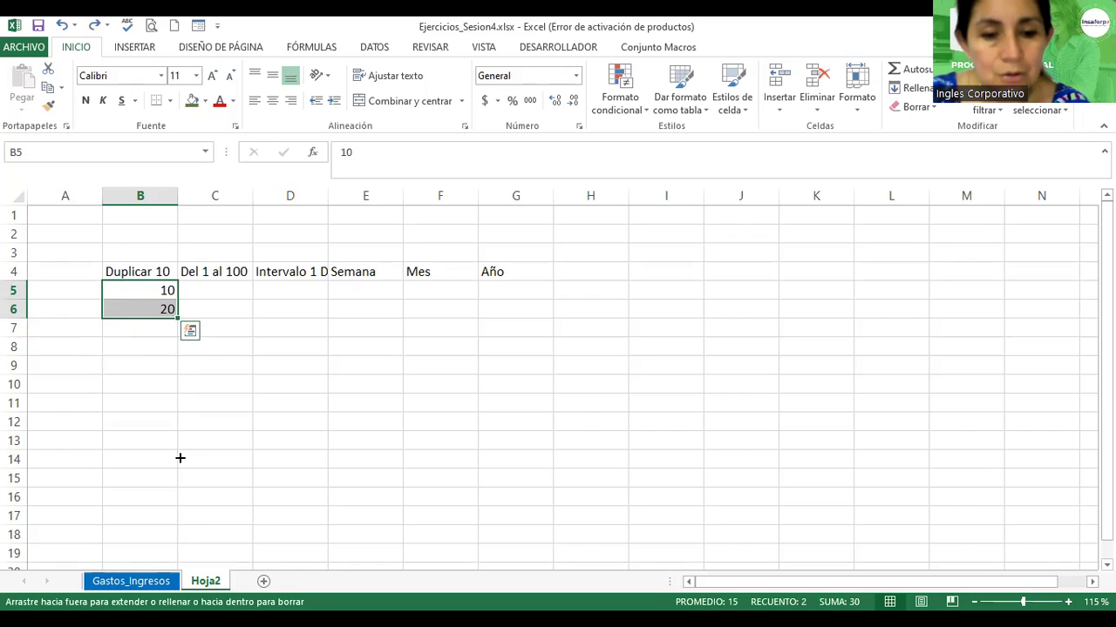
left_click_drag(179, 457, 180, 458)
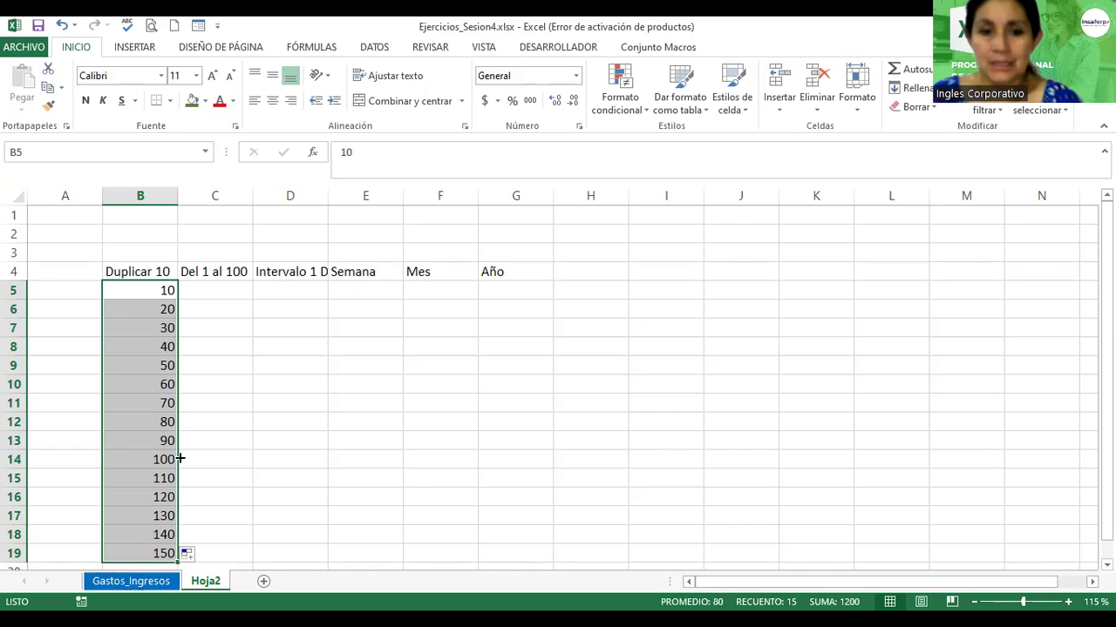
Step: Enter 1 in C5 under the Del 1 al 100 header
left_click(225, 288)
type("1")
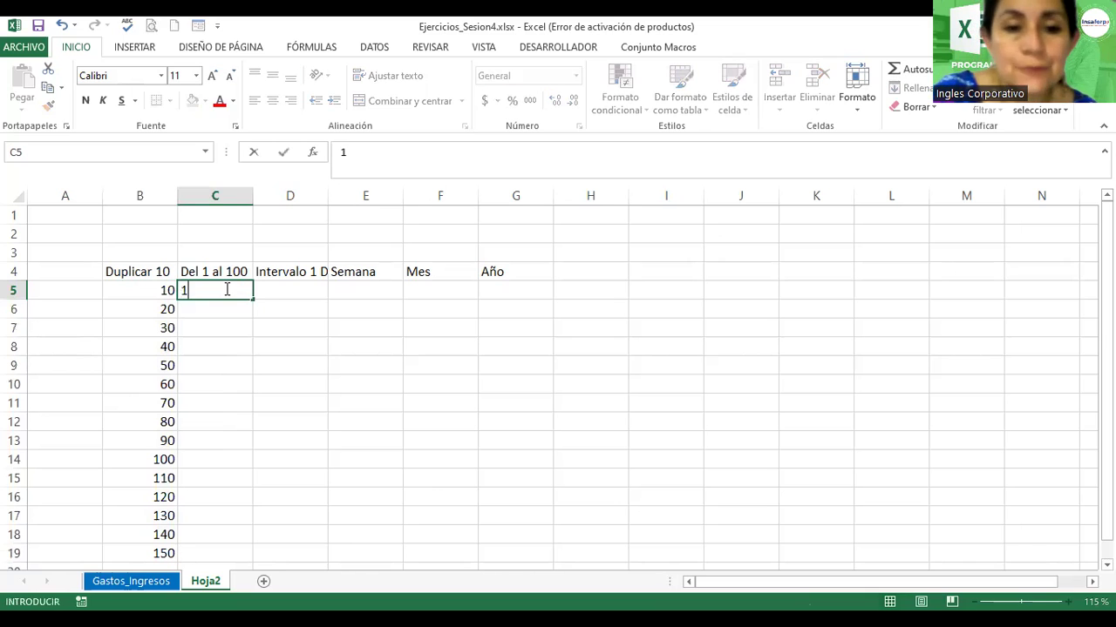
key("ctrl+Return")
key("Return")
left_click(226, 288)
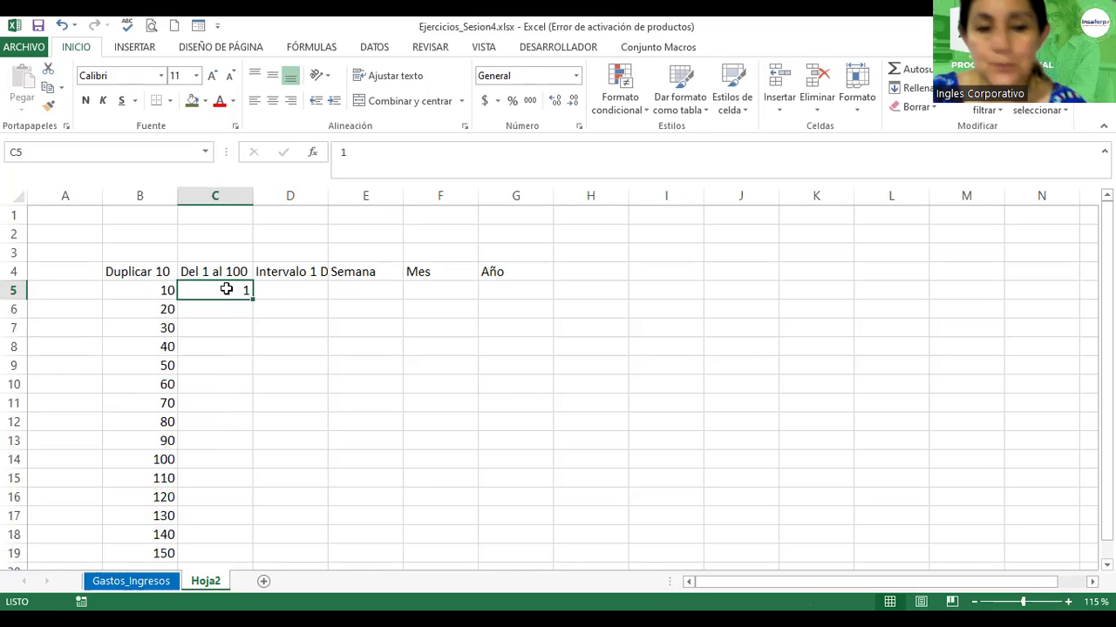
left_click(973, 601)
left_click(974, 601)
left_click(974, 601)
left_click(973, 602)
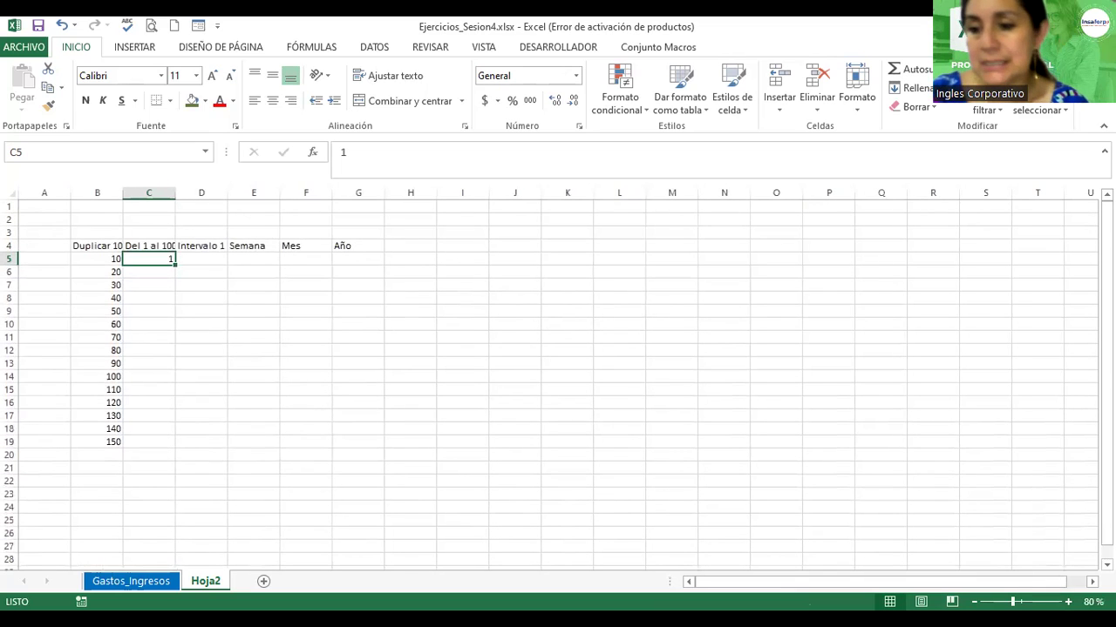
left_click(1067, 601)
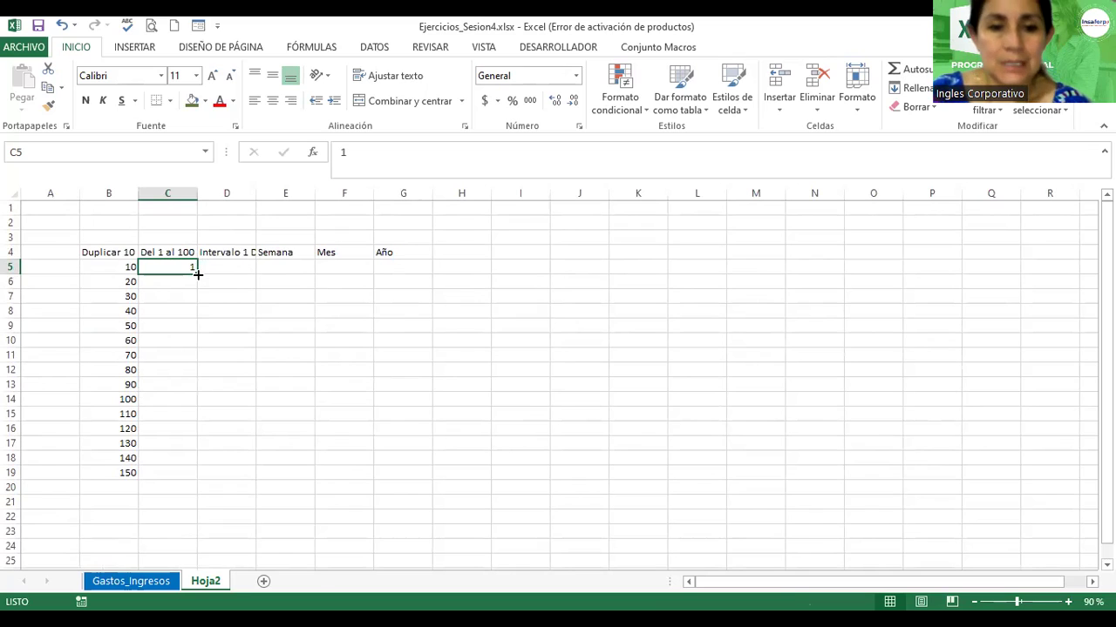
Step: Copy the 1 from C5 down through C24
left_click_drag(197, 274, 198, 288)
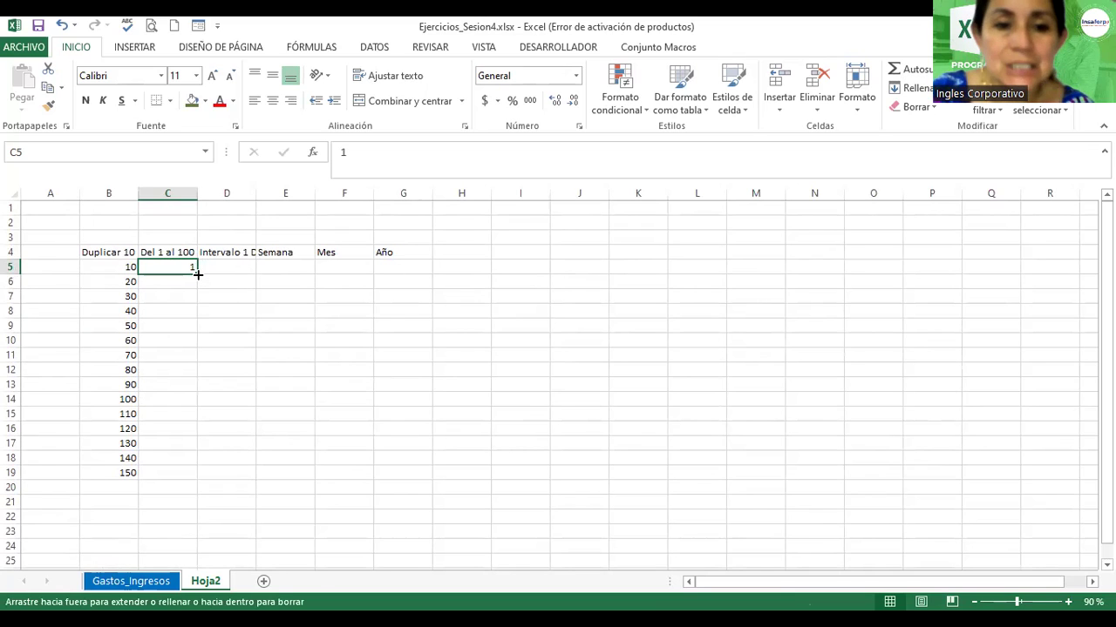
left_click_drag(201, 412, 208, 483)
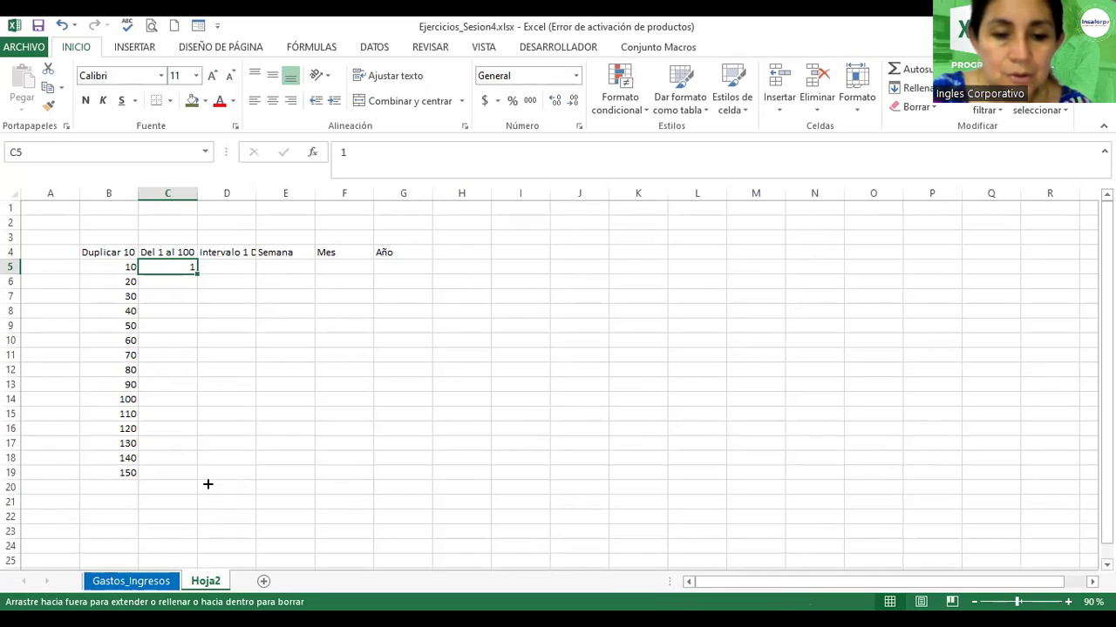
left_click_drag(207, 483, 208, 483)
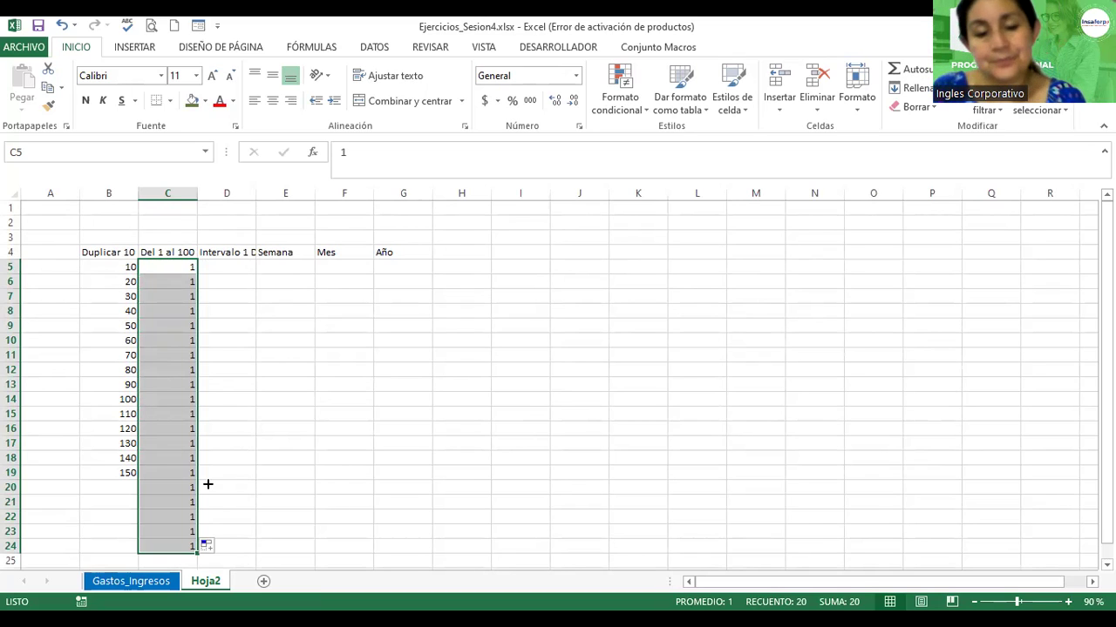
left_click(1106, 565)
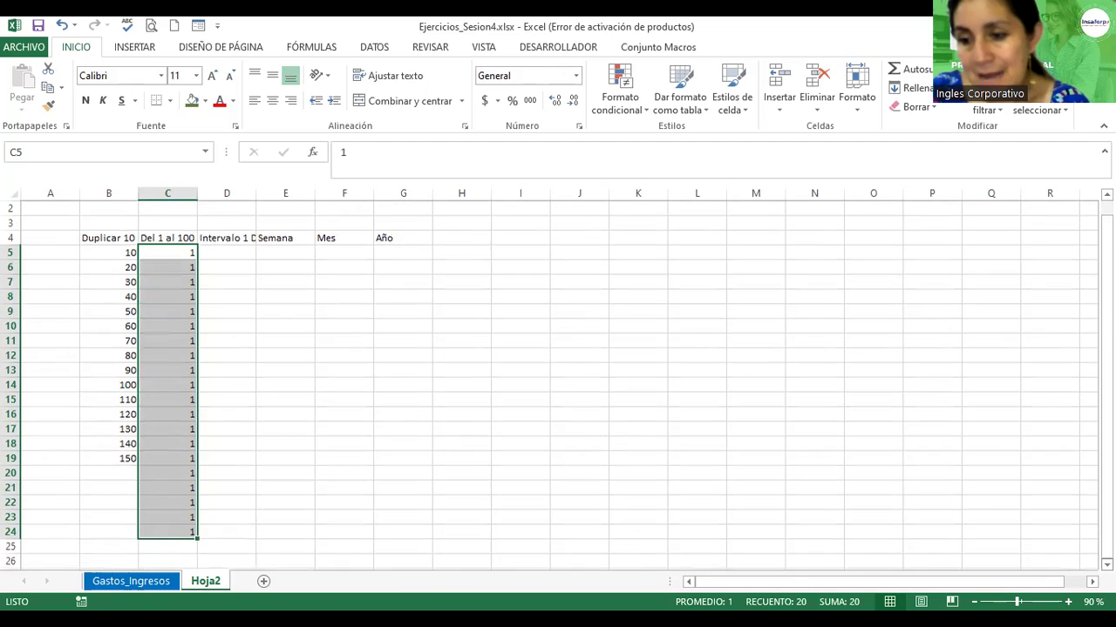
left_click(1106, 565)
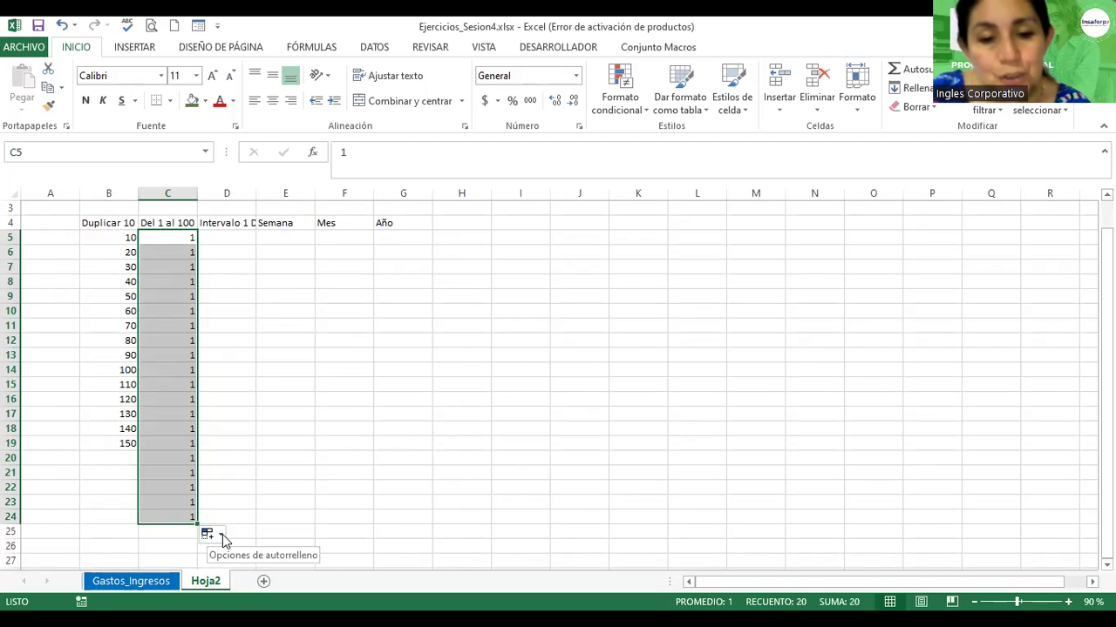
Step: Turn C5:C24 into a 1–20 series with Serie de relleno and widen column D
left_click(222, 537)
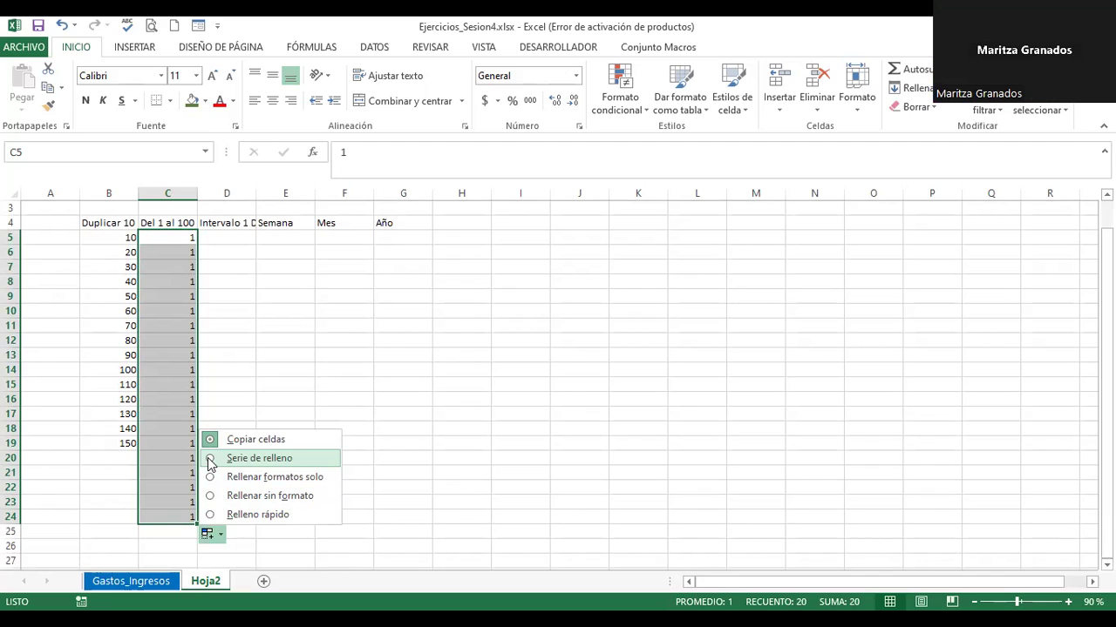
left_click(209, 459)
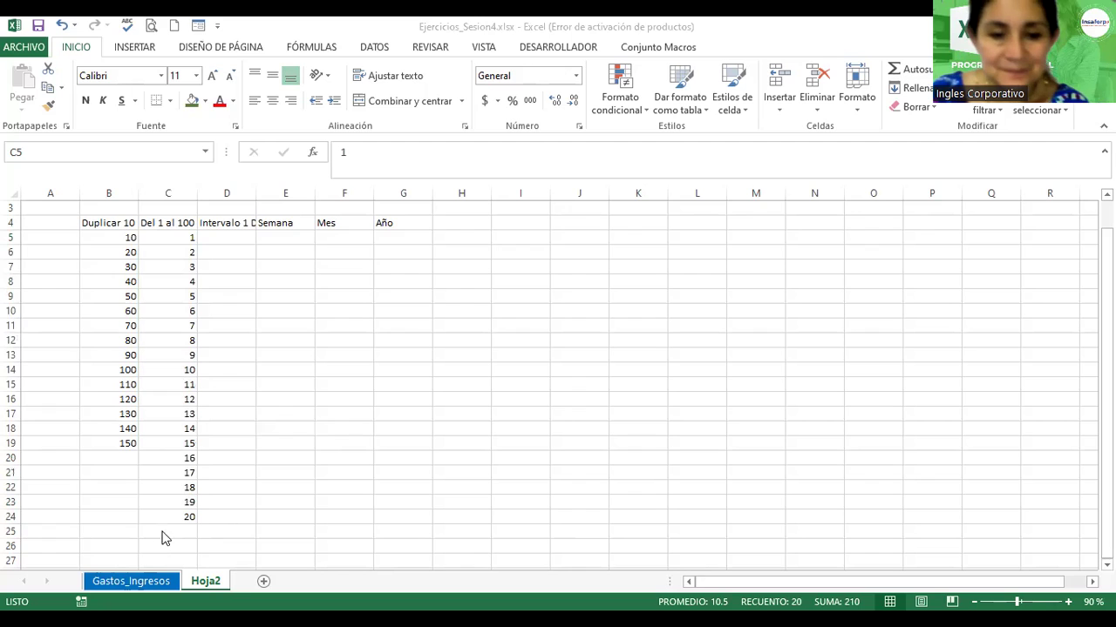
left_click(259, 192)
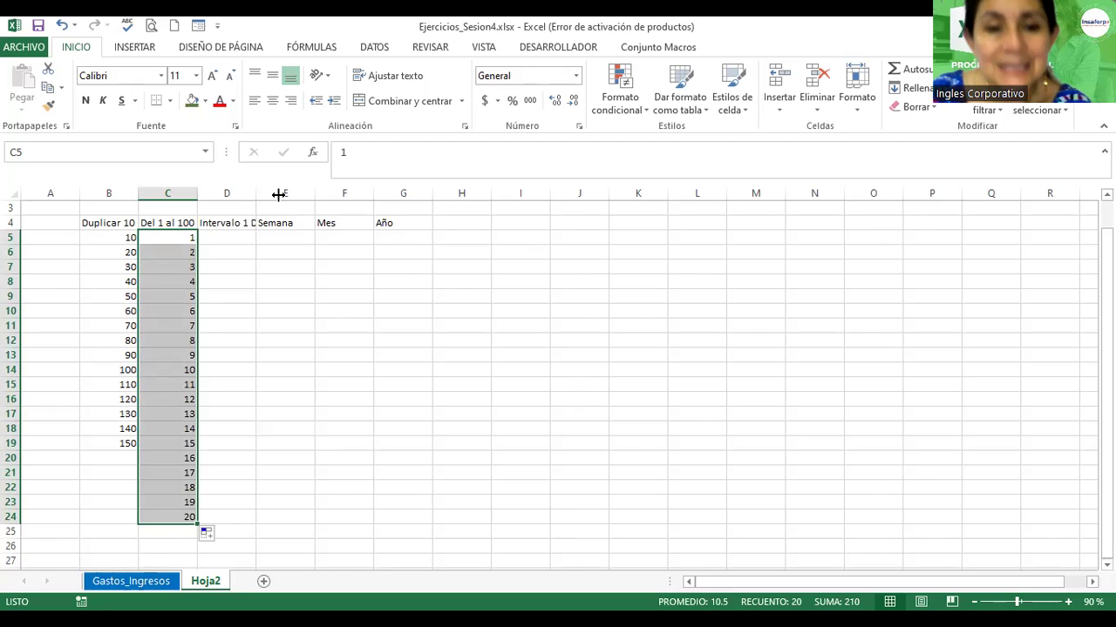
left_click_drag(288, 193, 315, 194)
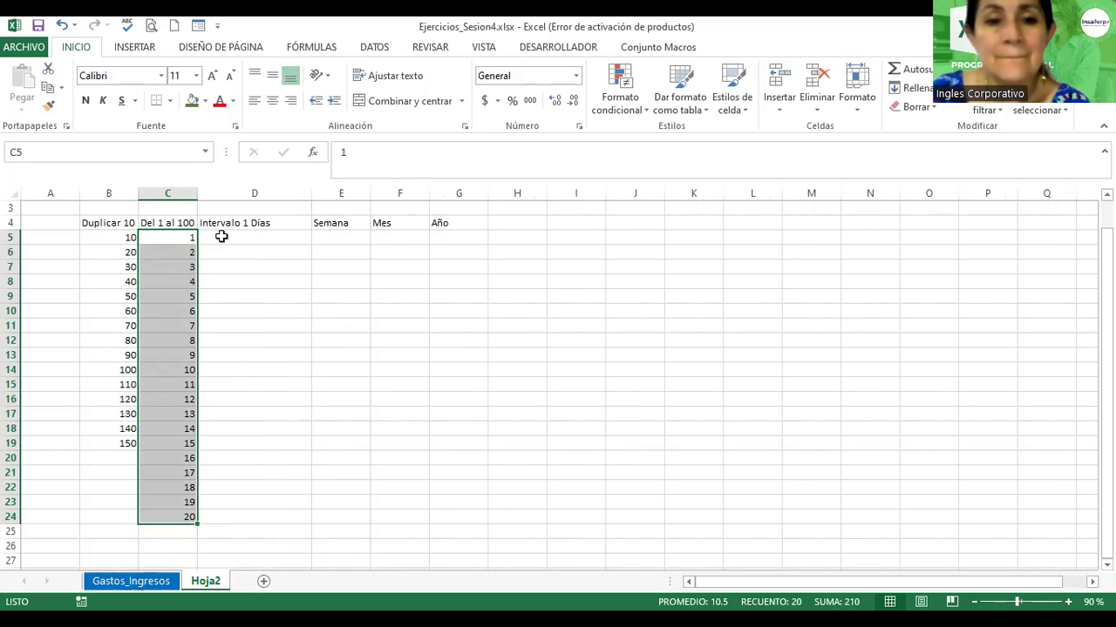
Step: Enter Lunes in D5, fill weekdays down column D, then narrow column D
left_click(222, 237)
type("L")
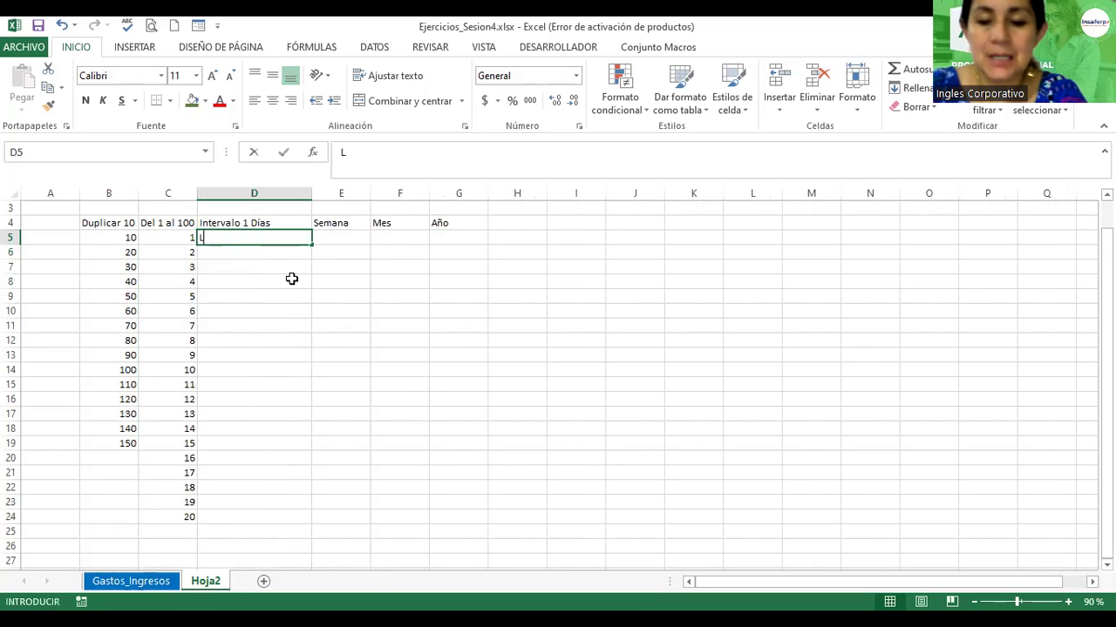
type("unes")
key("Return")
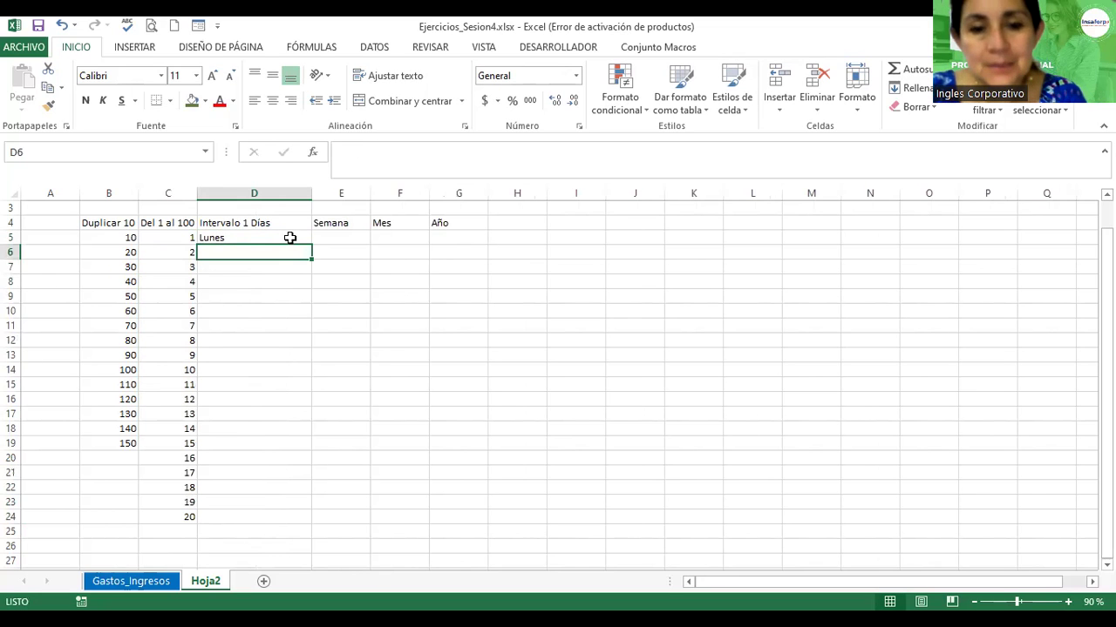
left_click(291, 237)
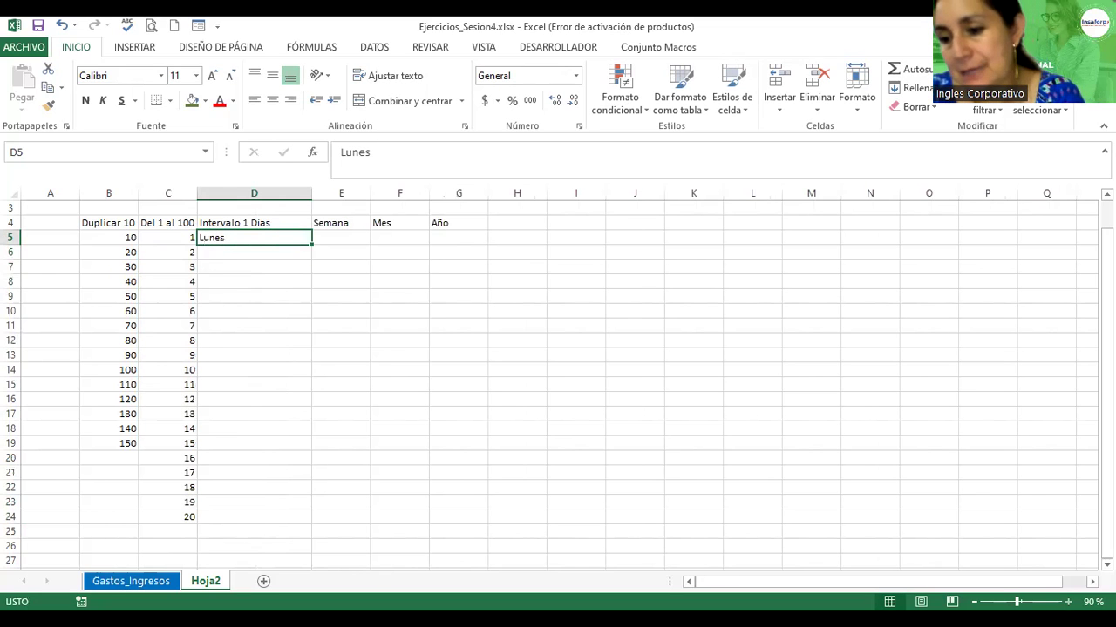
left_click_drag(1016, 602, 1027, 601)
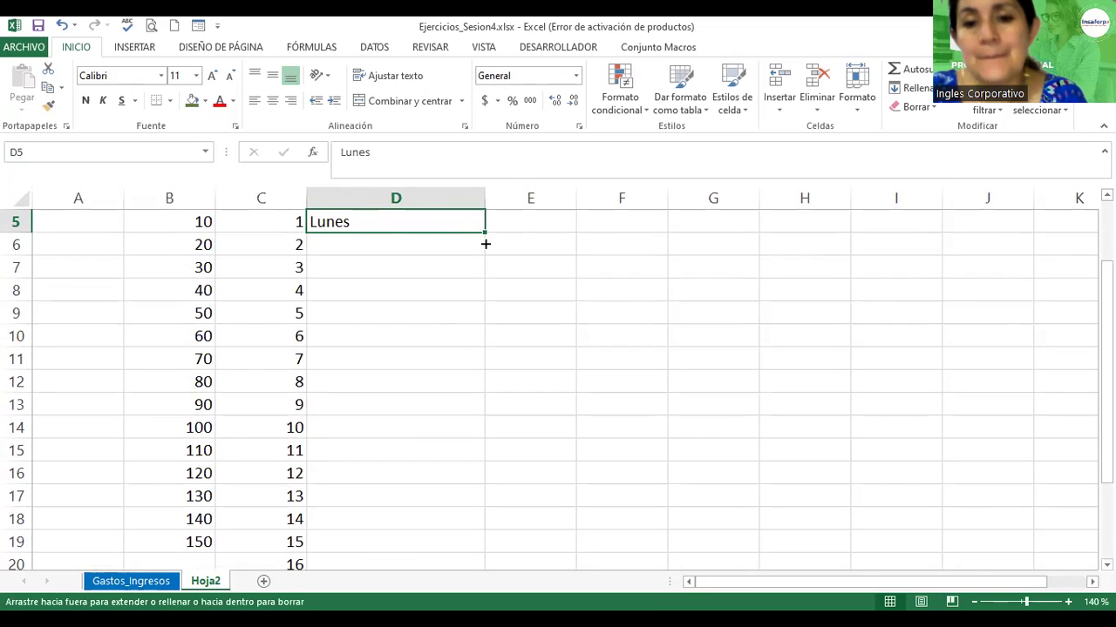
left_click_drag(486, 261, 491, 521)
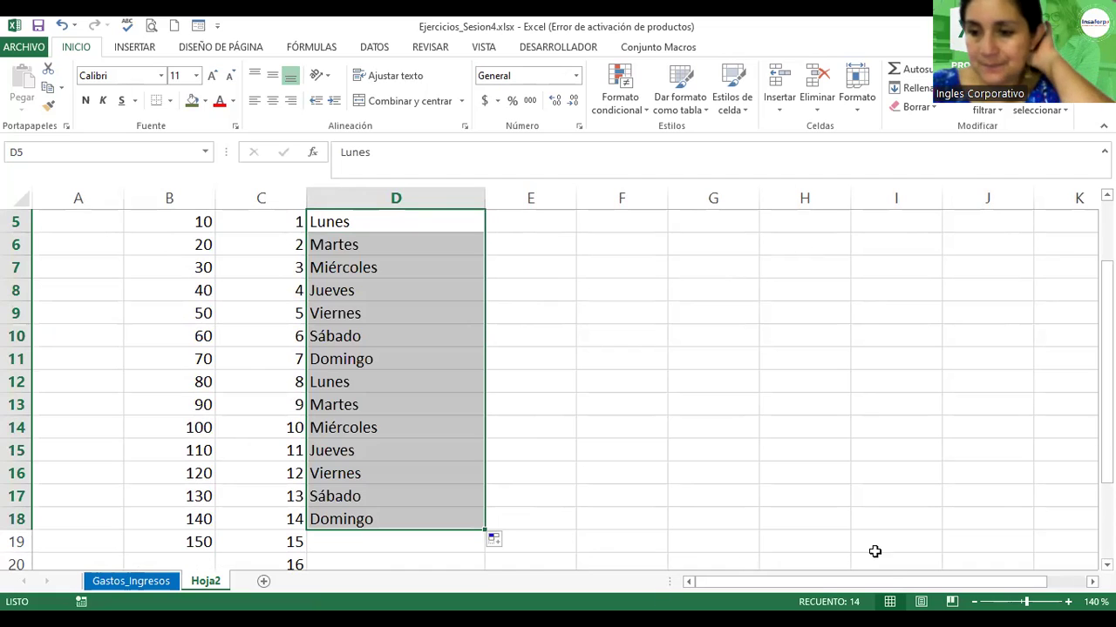
scroll(557, 383, "down", 1)
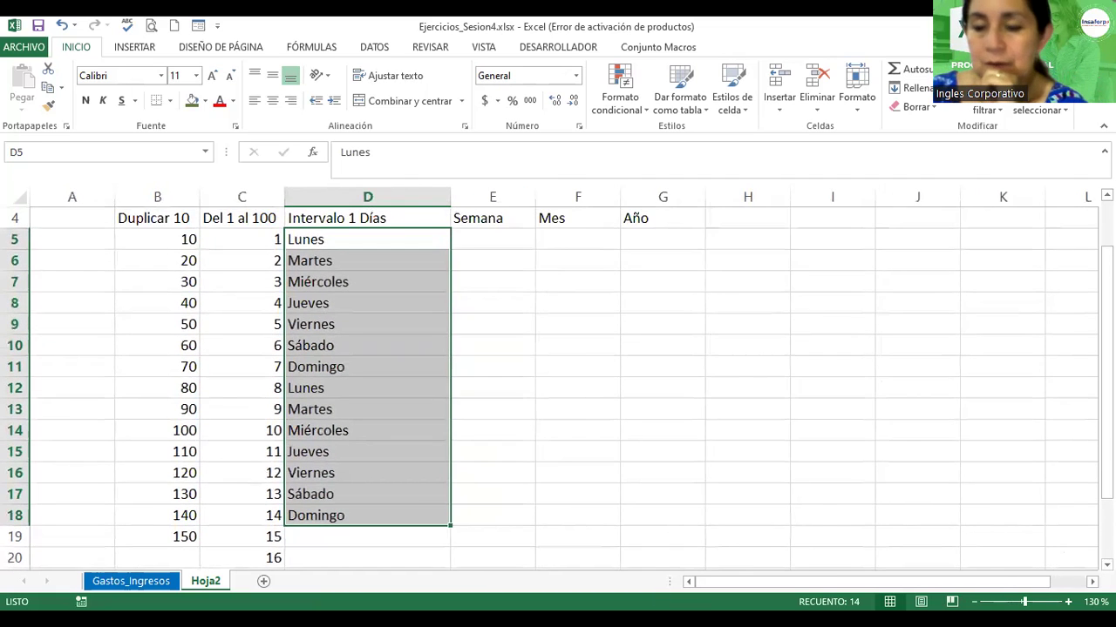
scroll(557, 384, "down", 1)
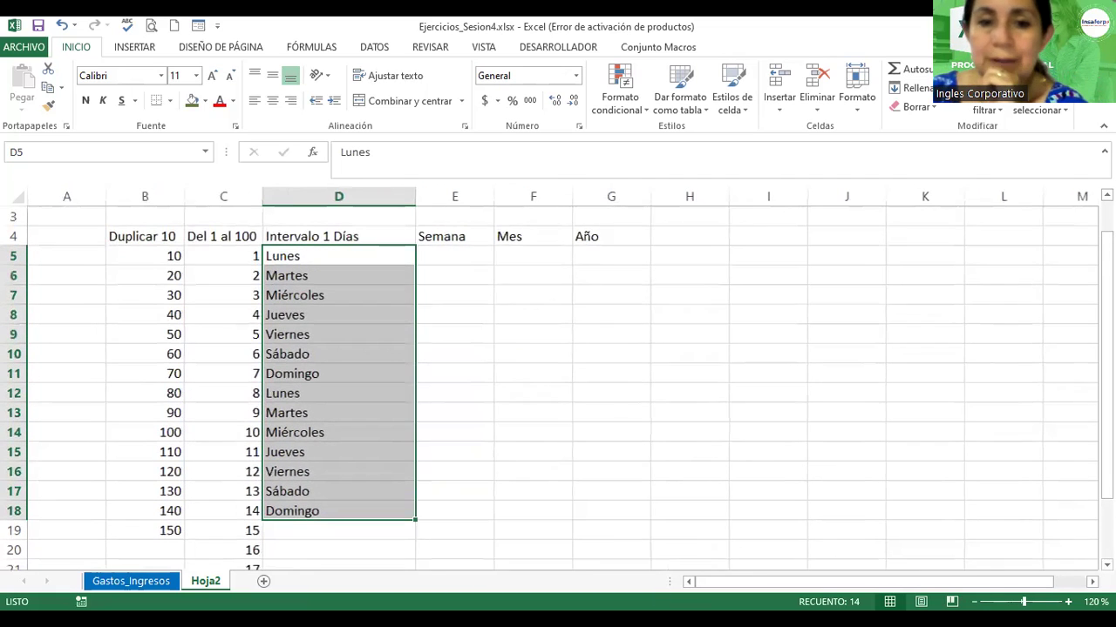
left_click(131, 232)
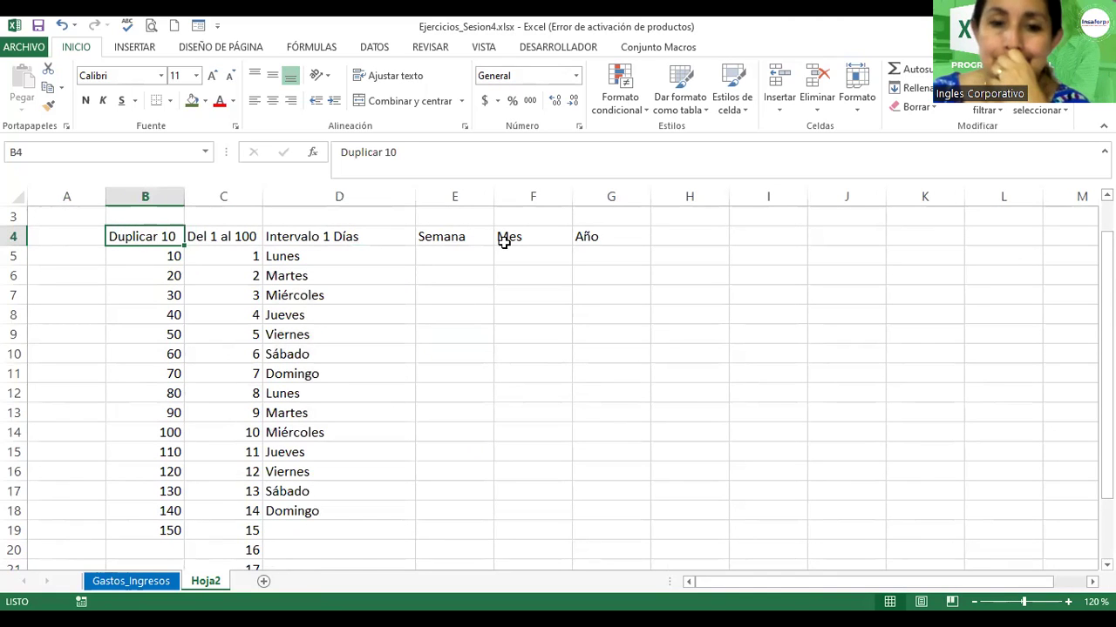
left_click_drag(417, 196, 372, 205)
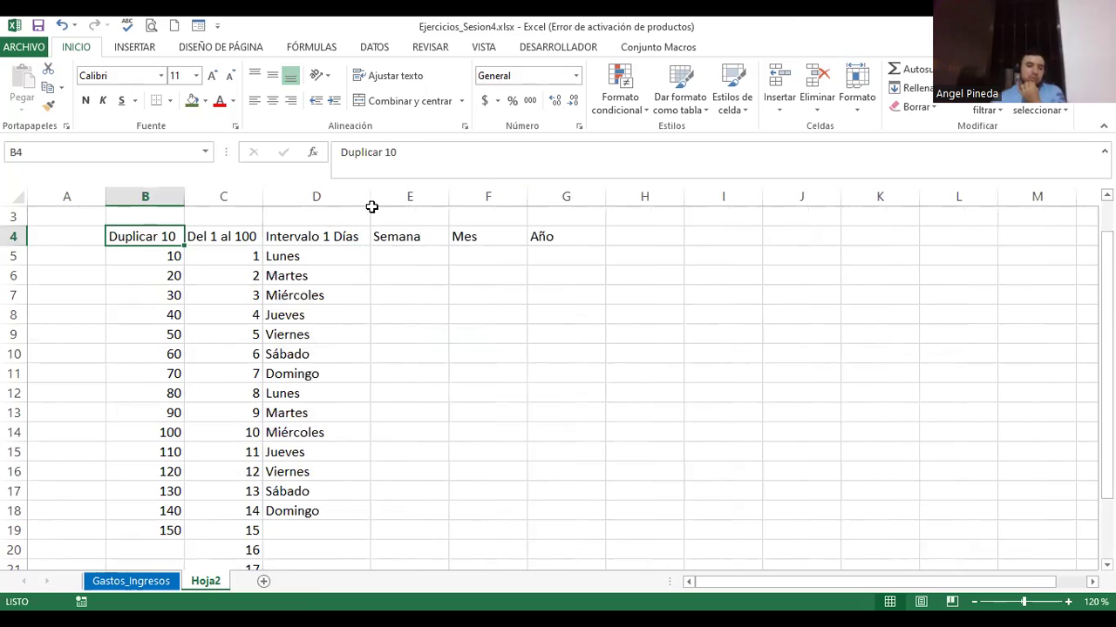
Step: Retype D5 as LUNES and fill uppercase weekdays down to D20, ending at MARTES
left_click(309, 256)
double_click(309, 256)
type("LUNES")
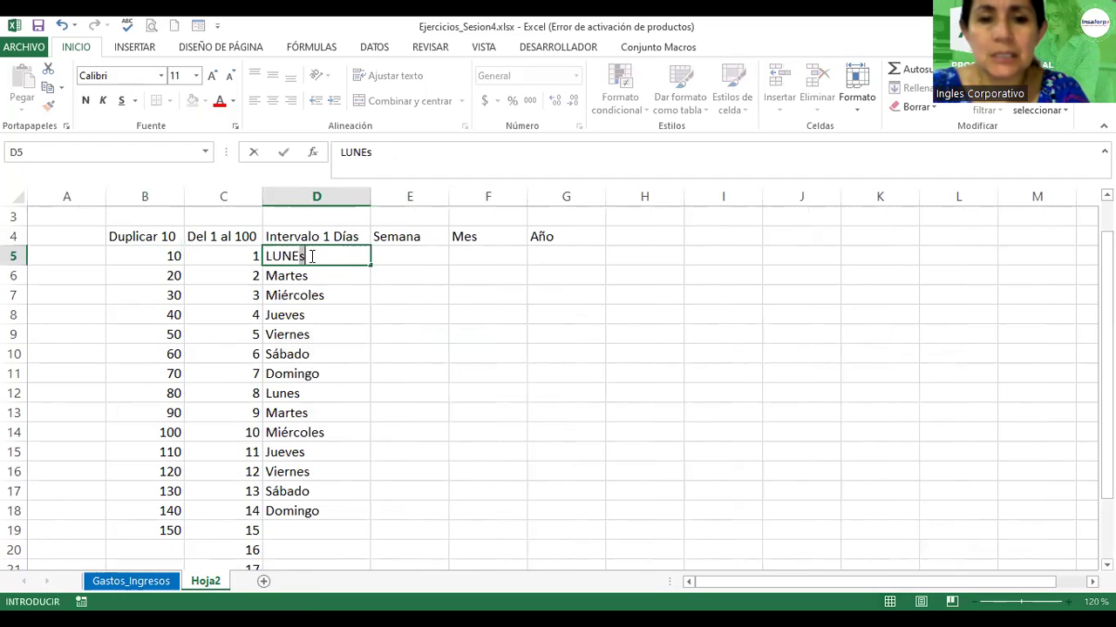
key("Return")
left_click(361, 252)
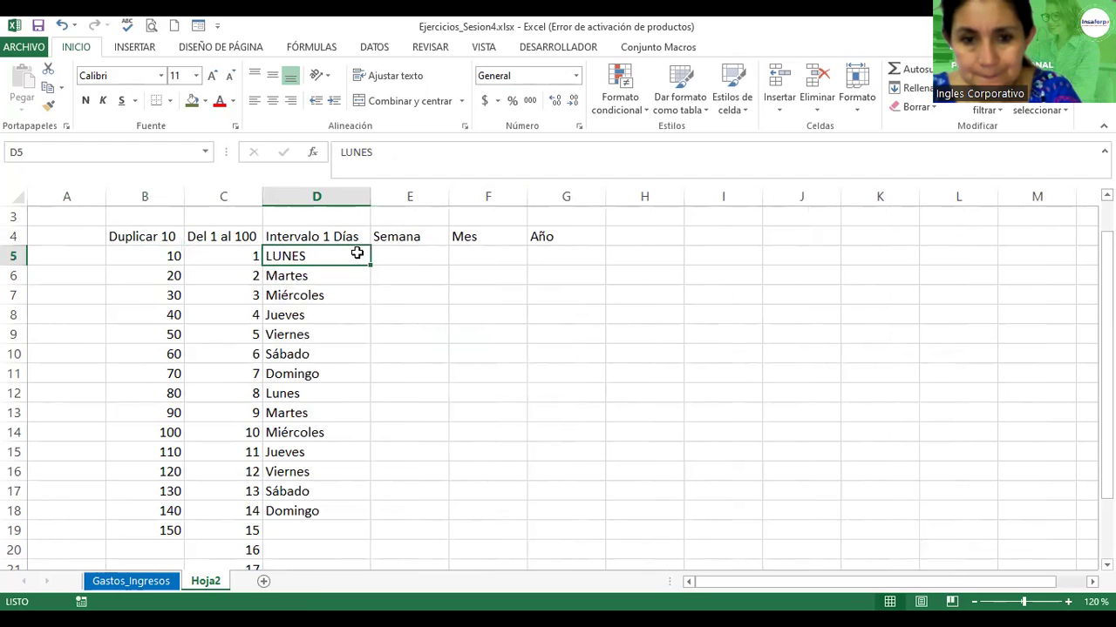
left_click_drag(371, 267, 371, 304)
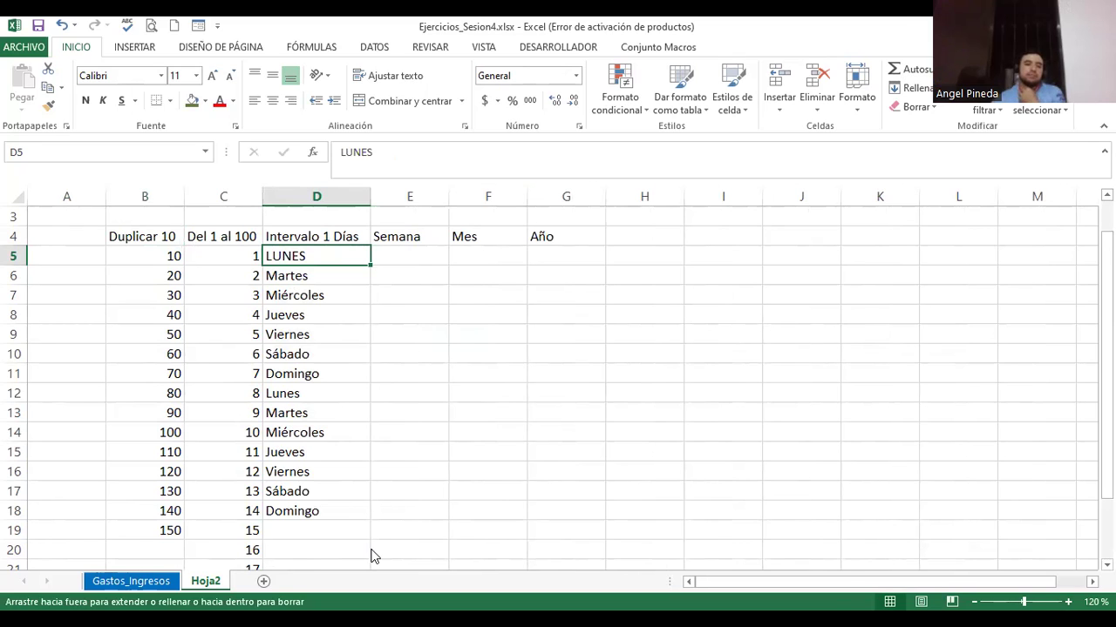
left_click_drag(372, 551, 373, 555)
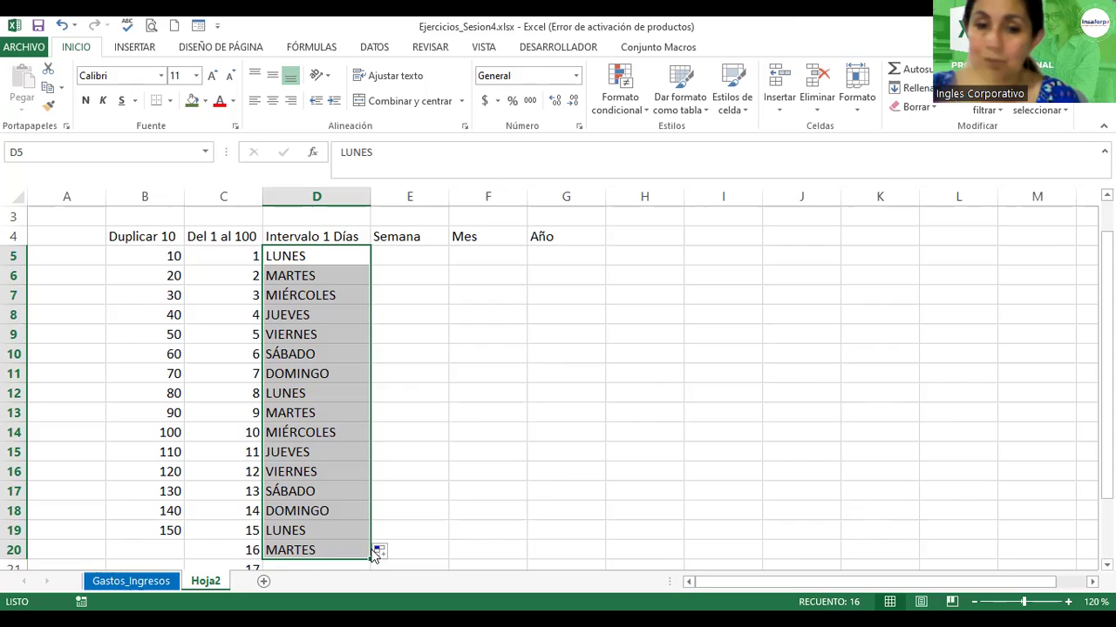
left_click(424, 352)
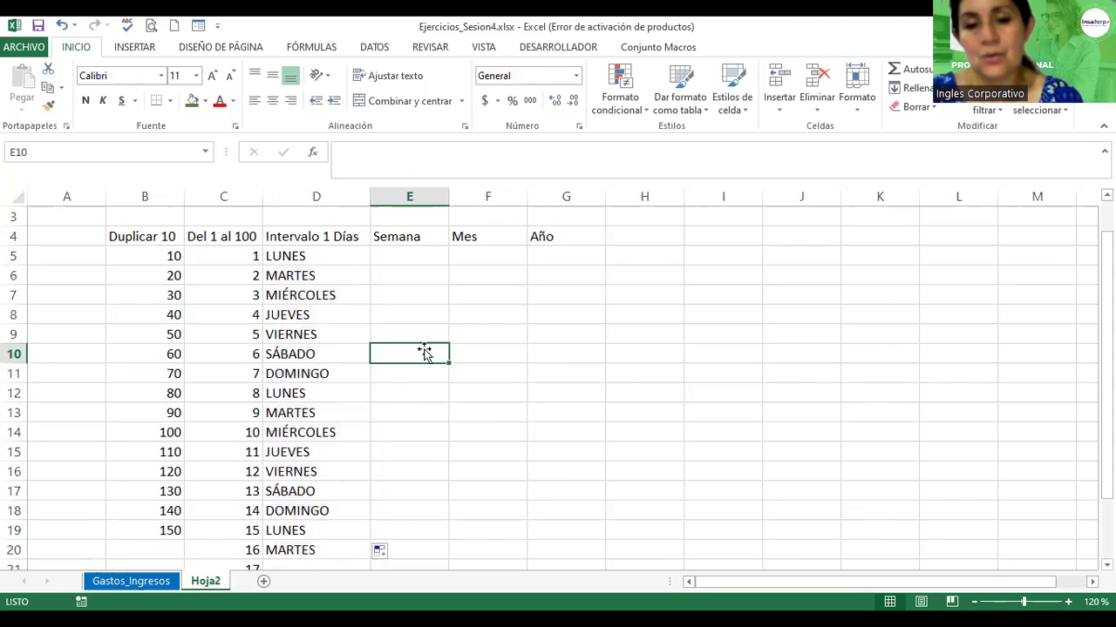
Step: Browse the Avanzadas settings in Excel Options, then cancel out without changing anything
left_click(41, 49)
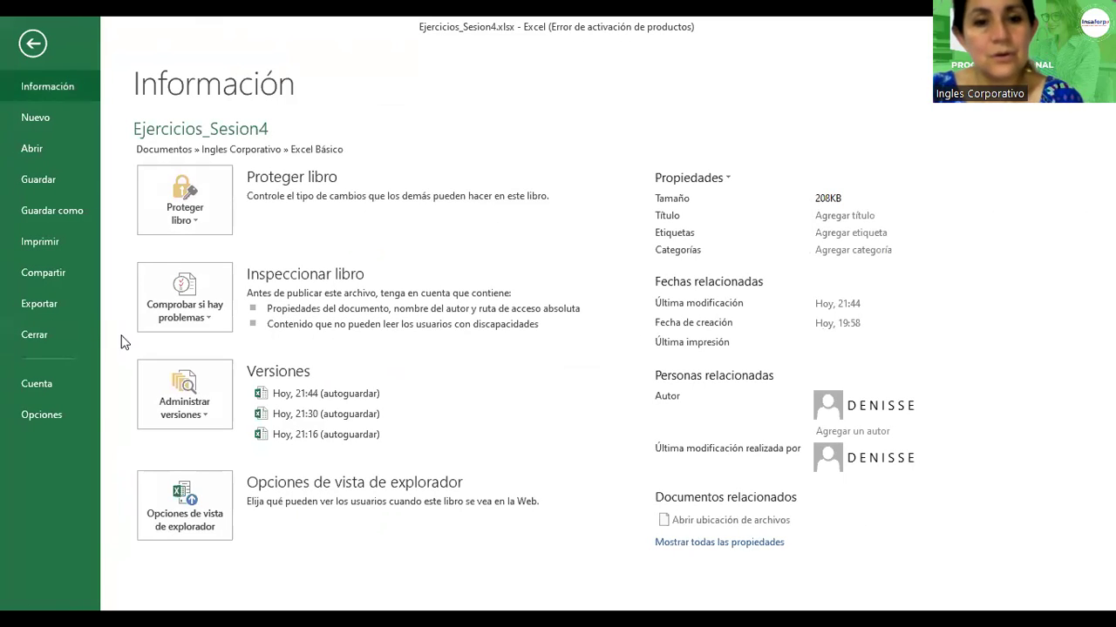
left_click(52, 412)
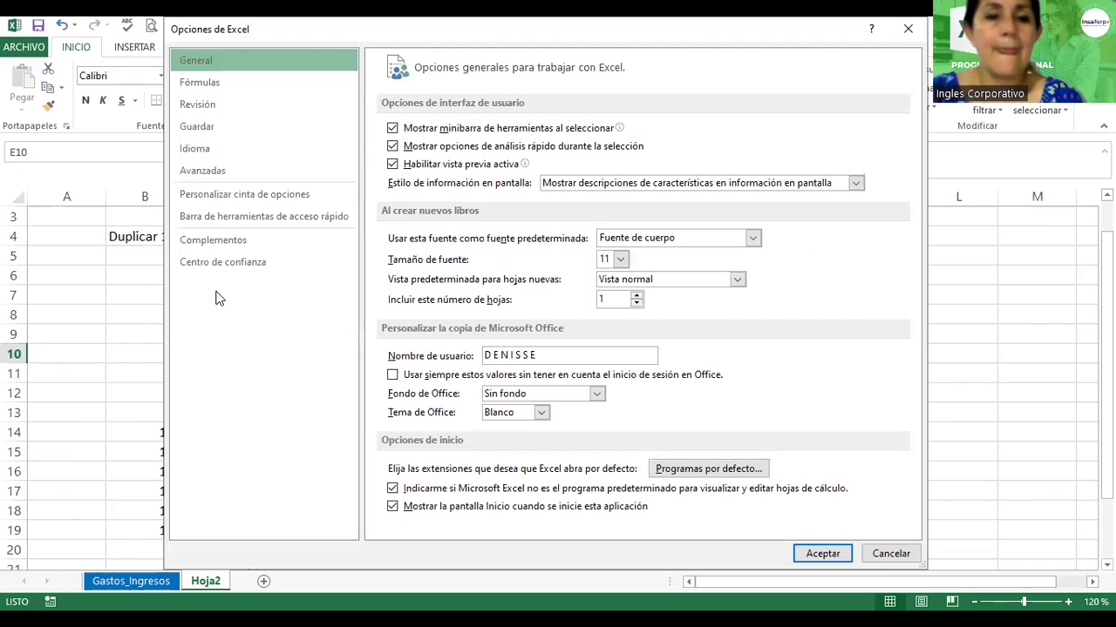
left_click(201, 174)
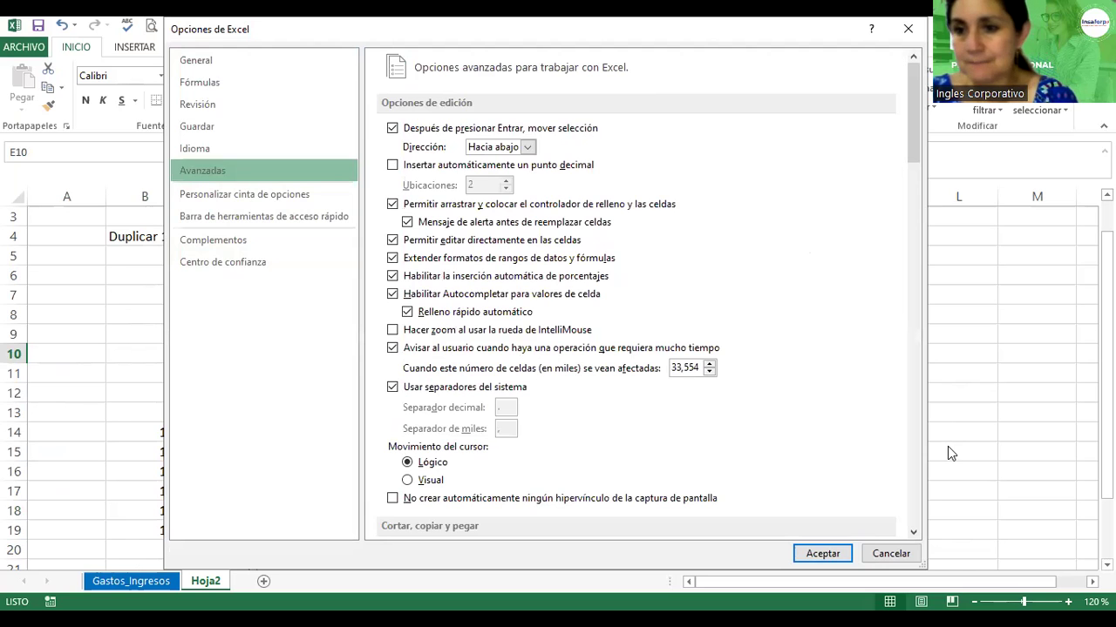
scroll(912, 127, "down", 1)
scroll(912, 127, "down", 1)
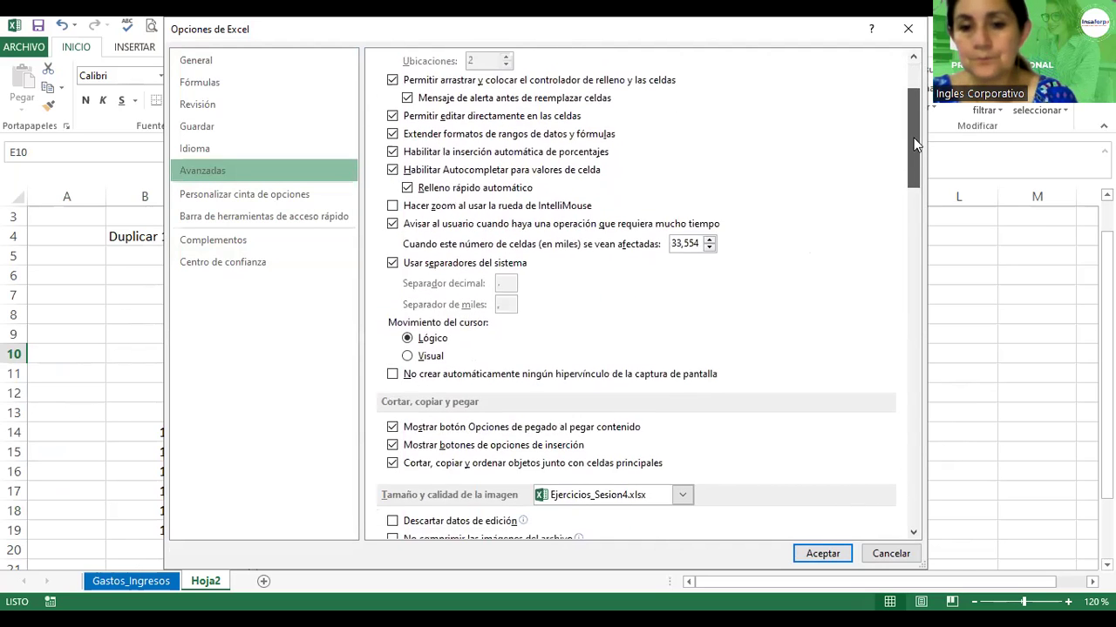
scroll(913, 137, "down", 2)
scroll(917, 166, "down", 5)
scroll(920, 192, "down", 4)
scroll(920, 192, "down", 1)
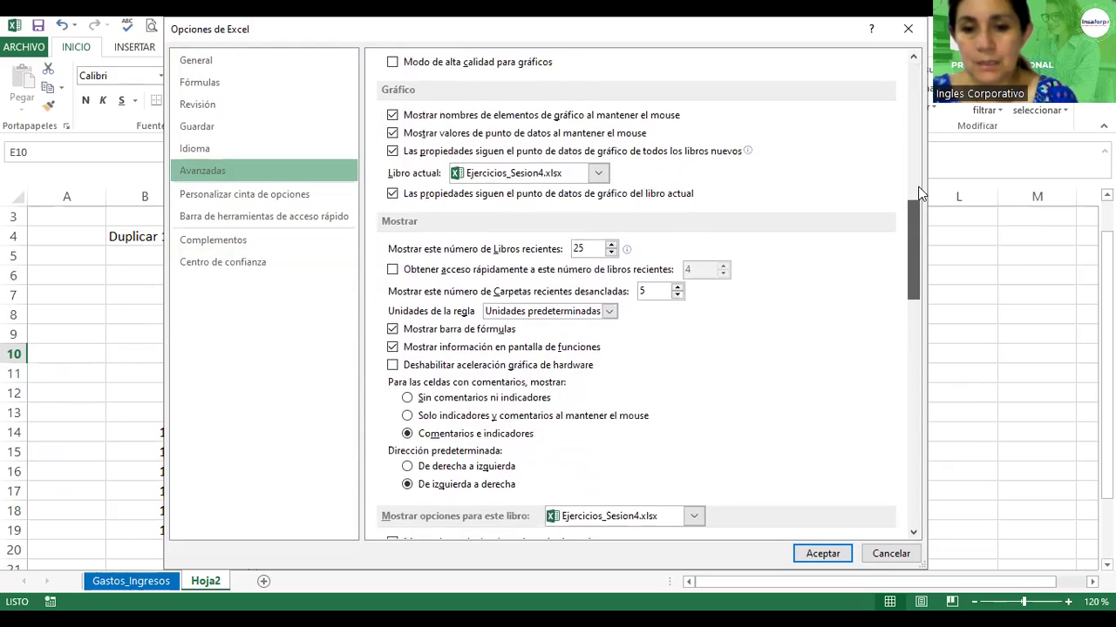
scroll(924, 227, "down", 2)
scroll(932, 270, "down", 2)
scroll(948, 323, "down", 2)
scroll(946, 325, "down", 1)
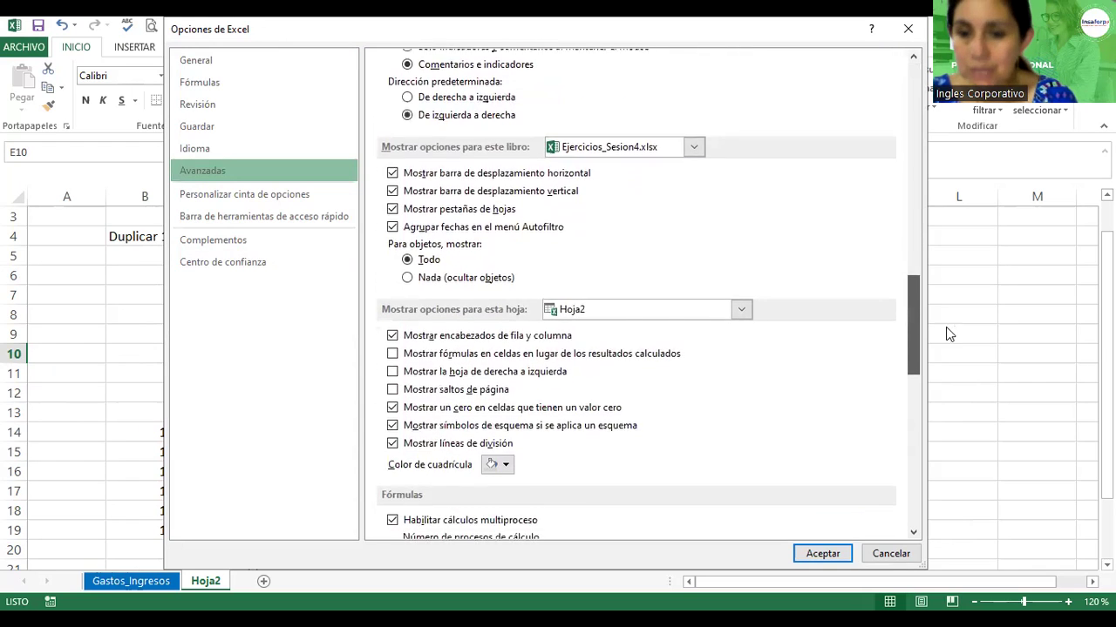
scroll(950, 344, "down", 3)
scroll(954, 362, "down", 1)
scroll(960, 377, "down", 1)
scroll(962, 392, "down", 1)
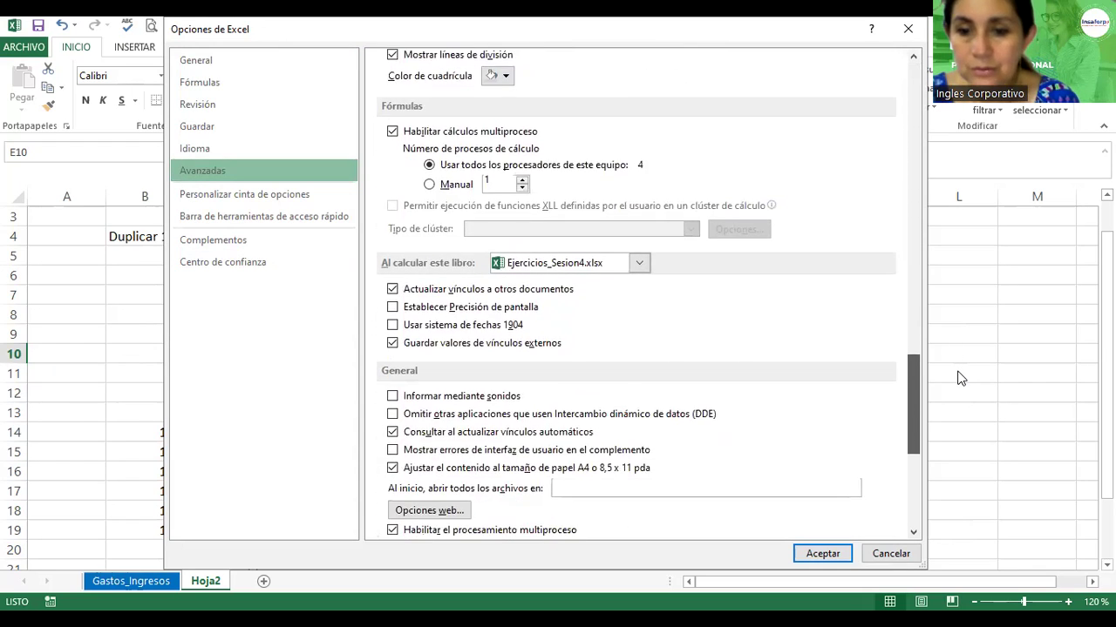
scroll(969, 414, "down", 3)
scroll(978, 440, "down", 3)
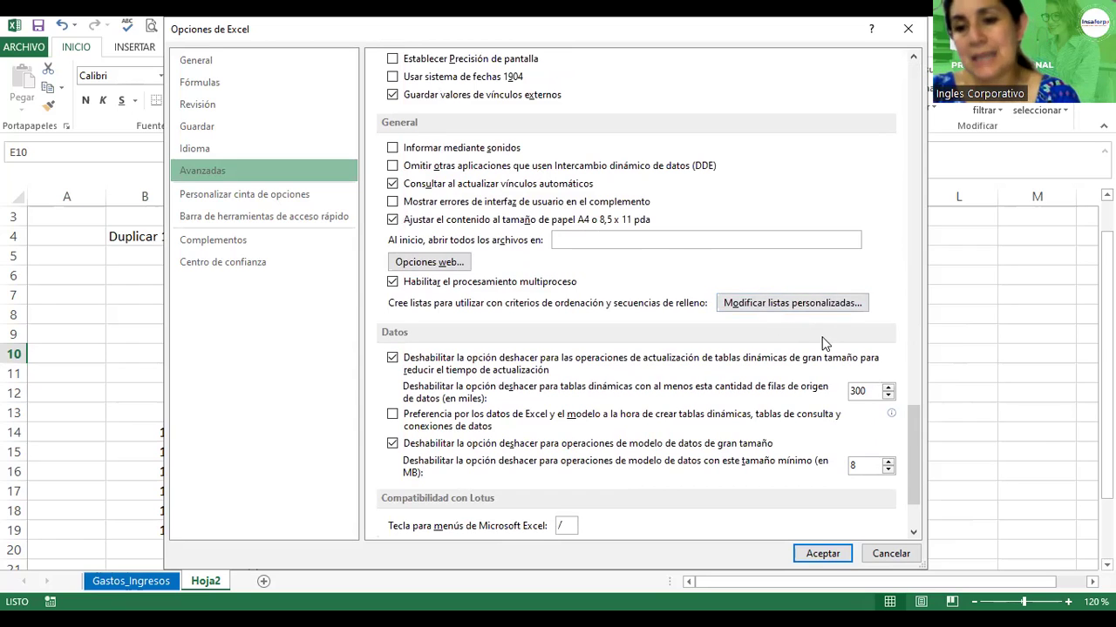
left_click(885, 563)
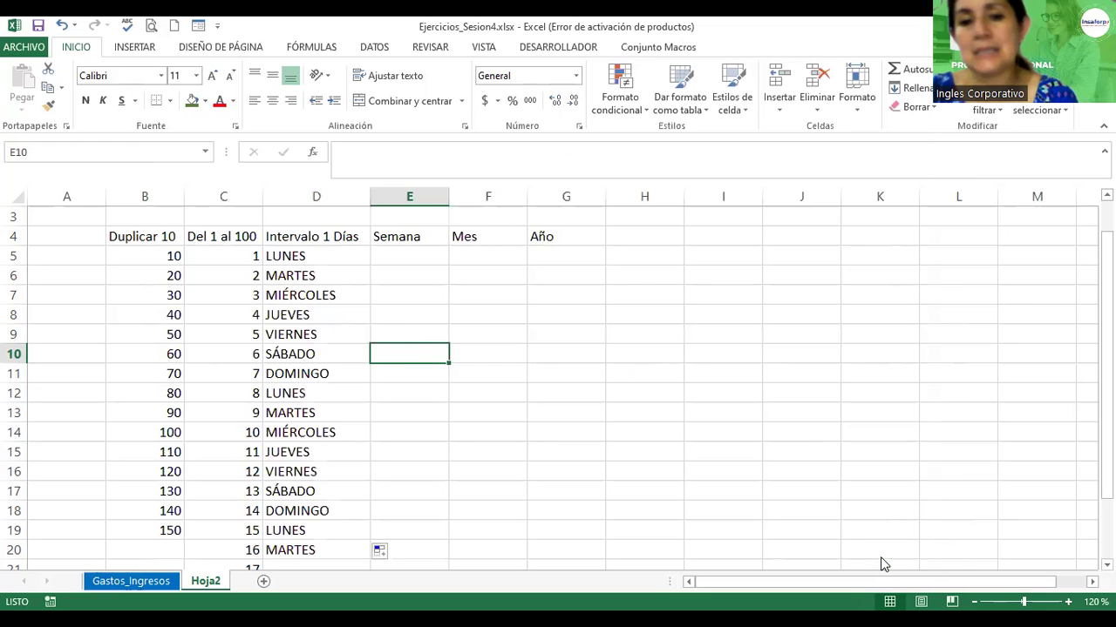
Step: Reopen Excel Options at Avanzadas and open Modificar listas personalizadas from the bottom of the page
left_click(26, 49)
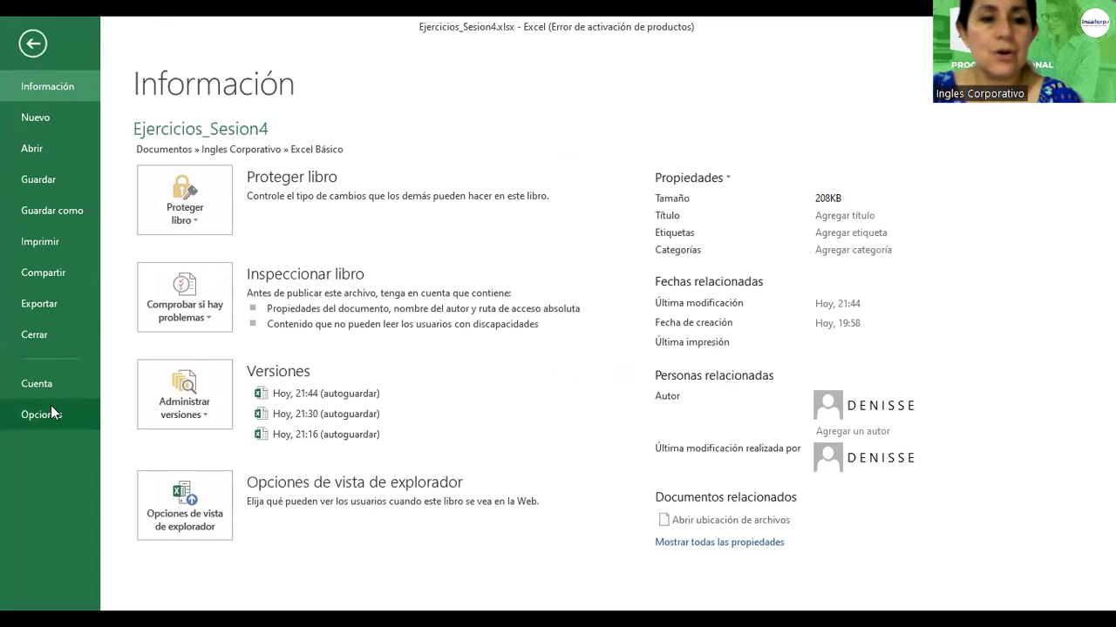
left_click(54, 411)
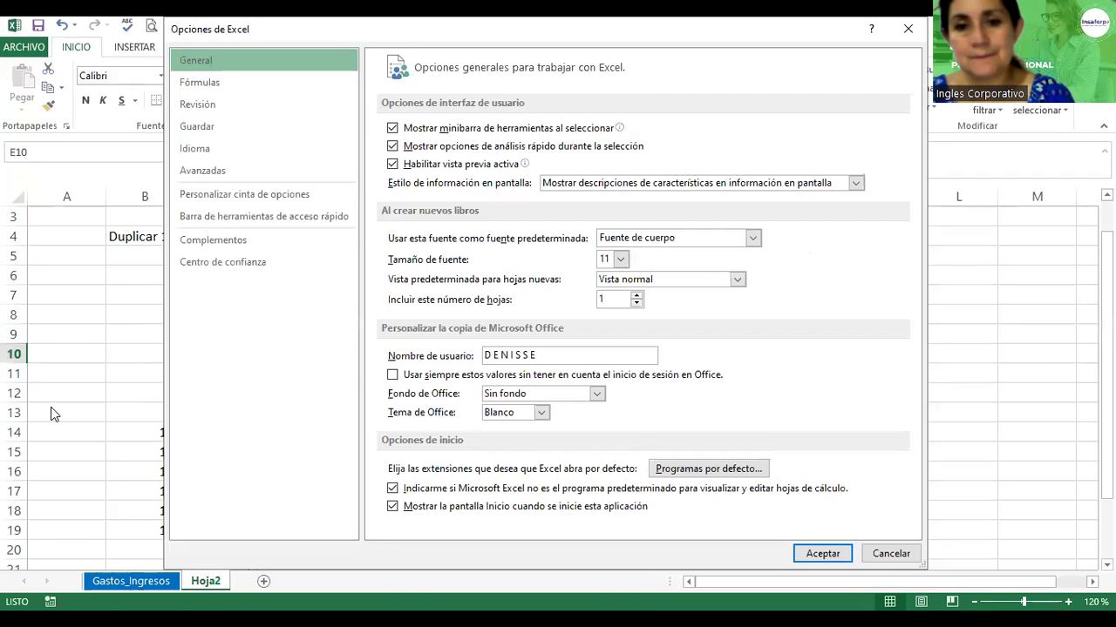
left_click(204, 175)
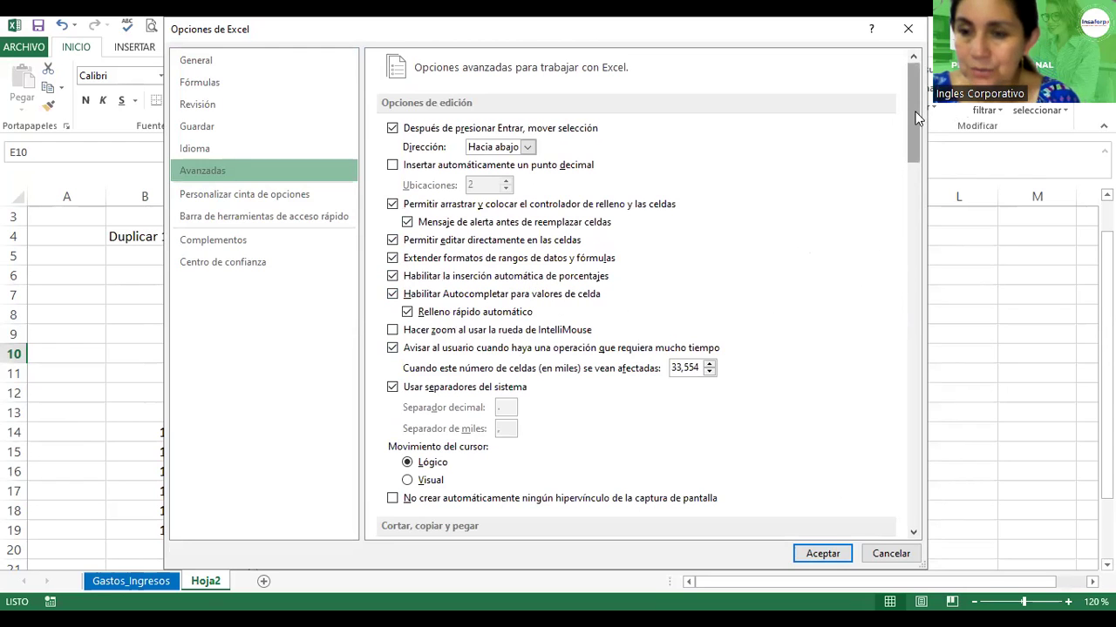
scroll(919, 110, "down", 15)
scroll(926, 177, "down", 5)
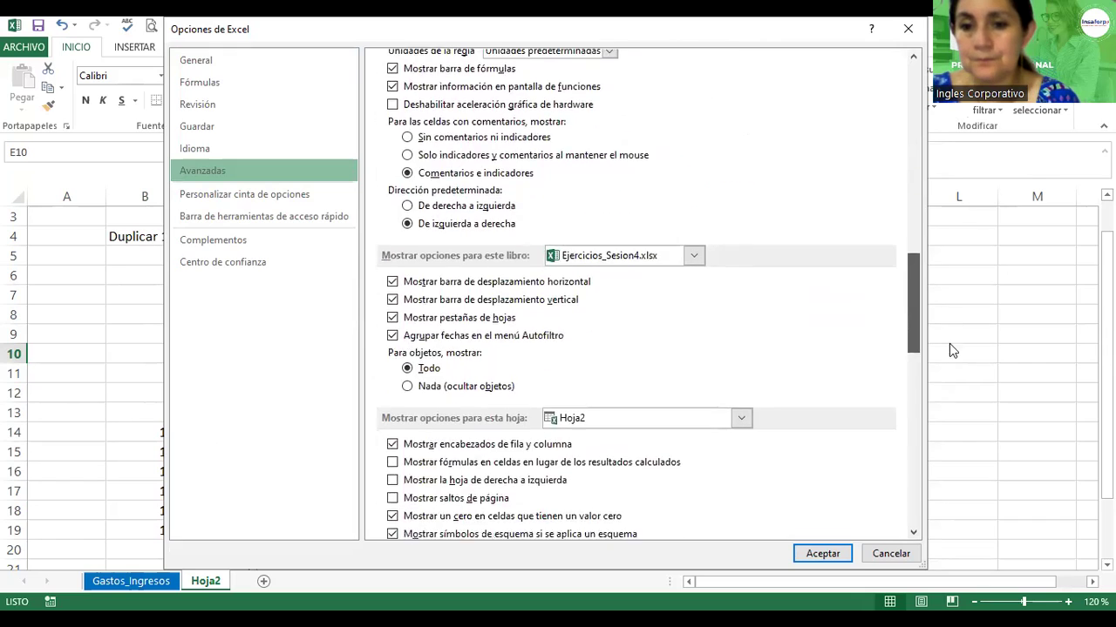
scroll(949, 344, "down", 5)
scroll(957, 393, "down", 5)
scroll(964, 455, "down", 5)
scroll(963, 449, "down", 3)
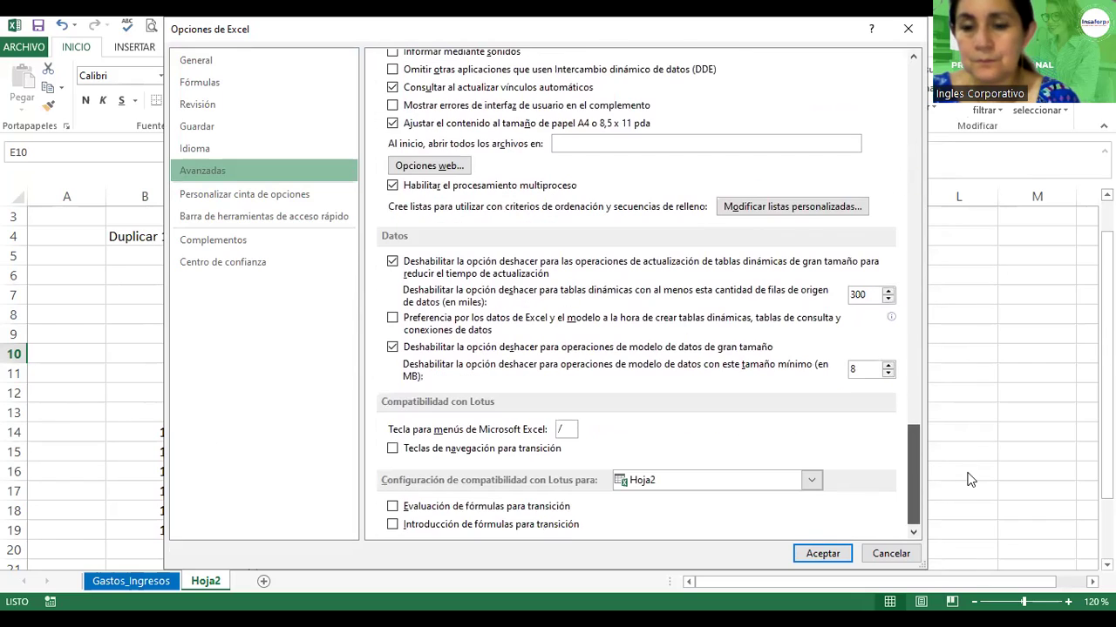
left_click(788, 214)
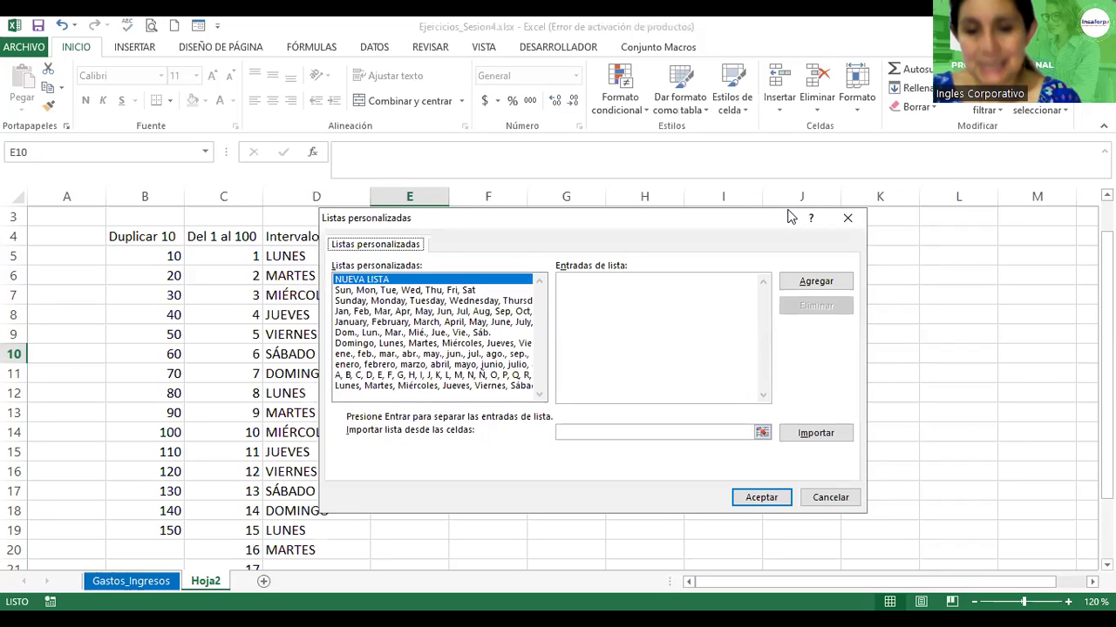
Step: Review the English and Spanish weekday and month lists, then close both dialogs
left_click(414, 300)
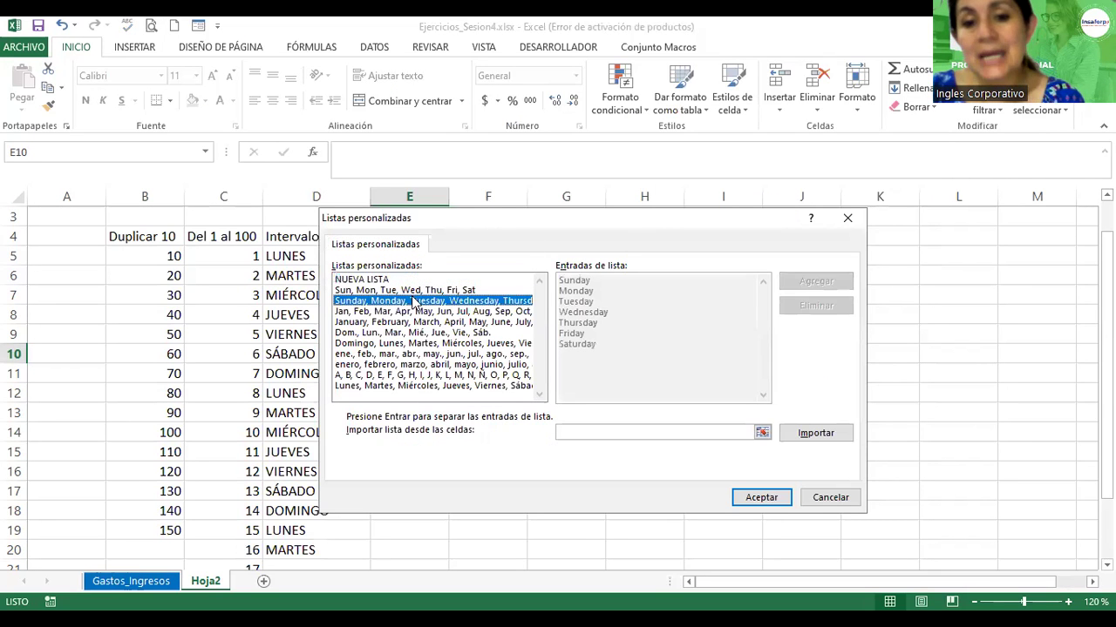
left_click(414, 322)
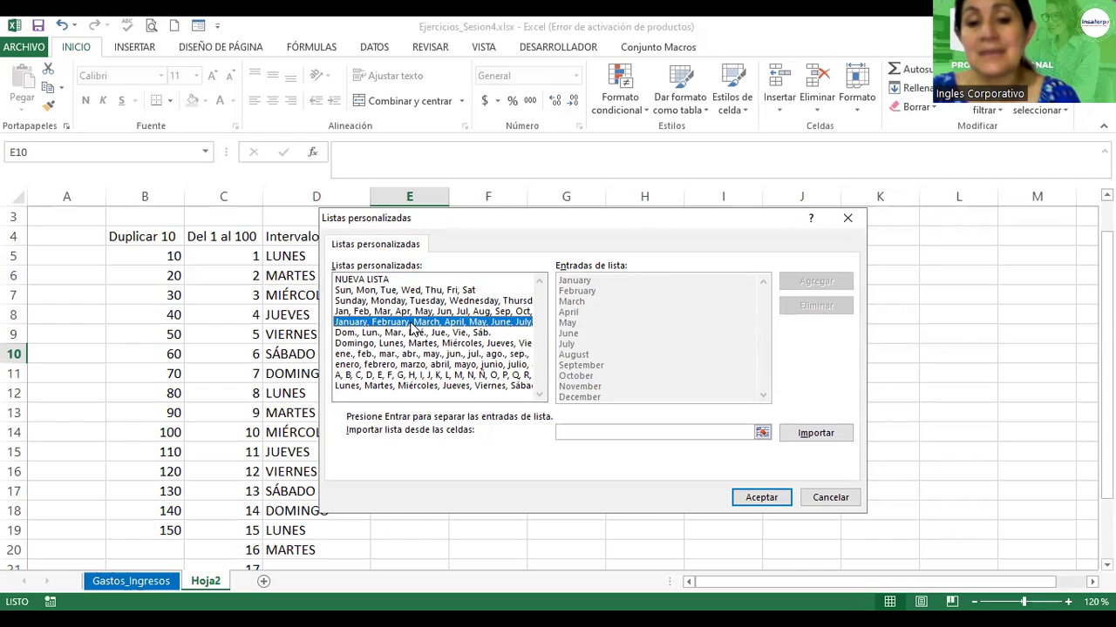
left_click(350, 355)
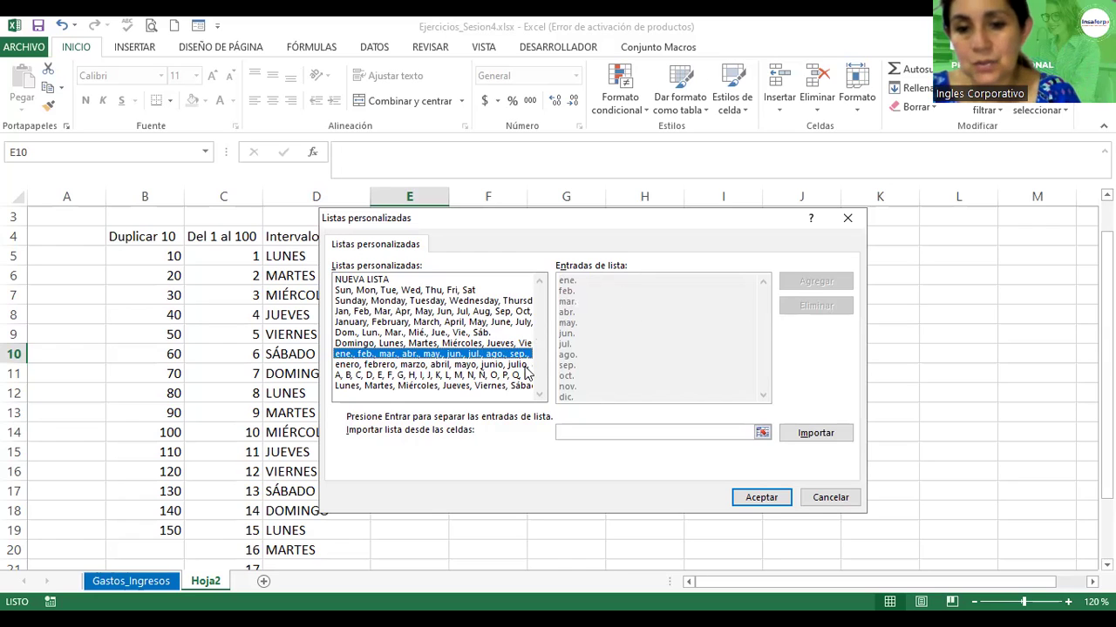
left_click(431, 381)
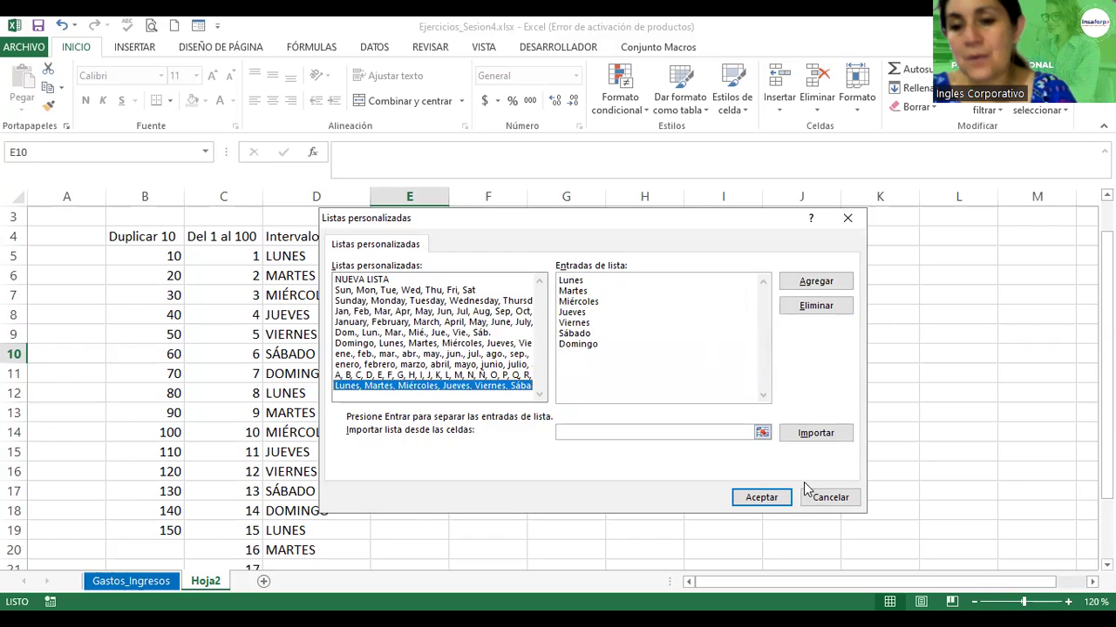
left_click(828, 506)
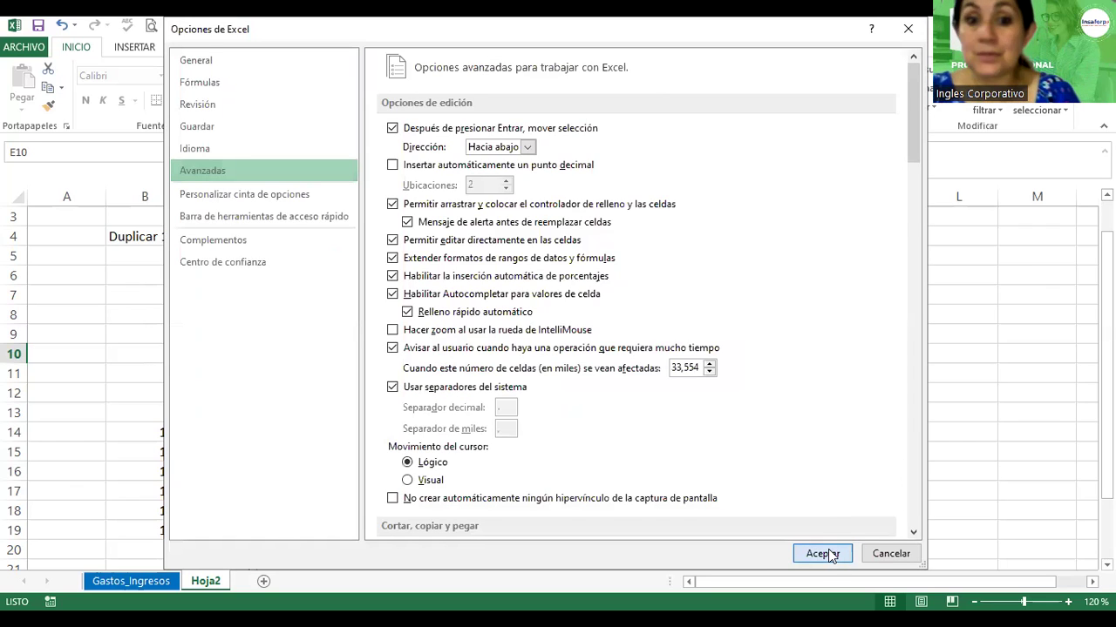
left_click(824, 553)
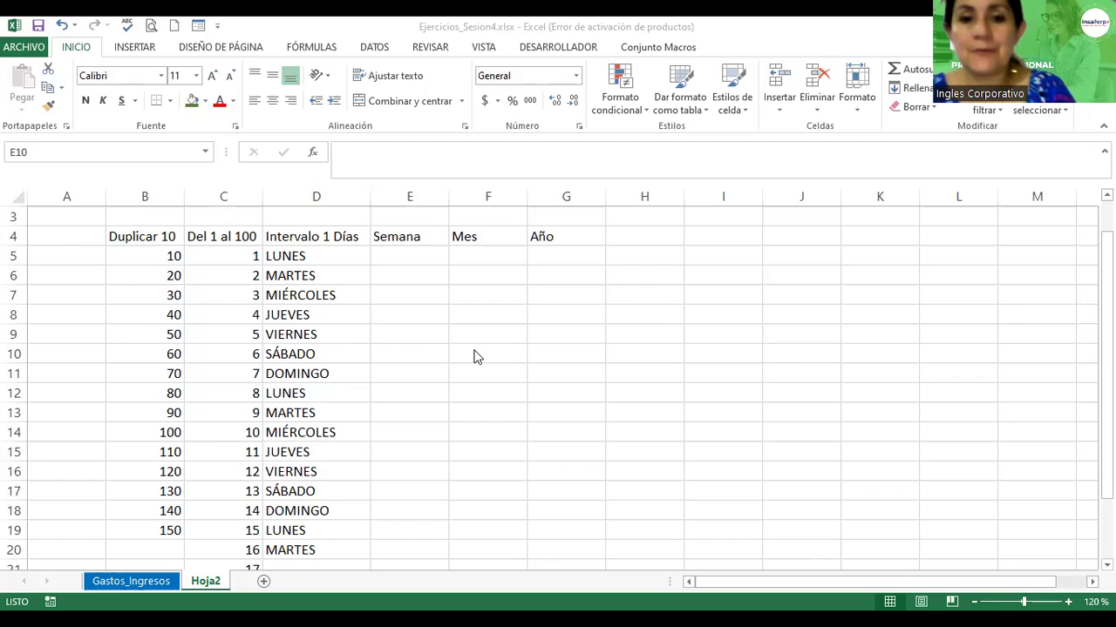
Step: Widen column D so the Intervalo 1 Días header fits
left_click(408, 253)
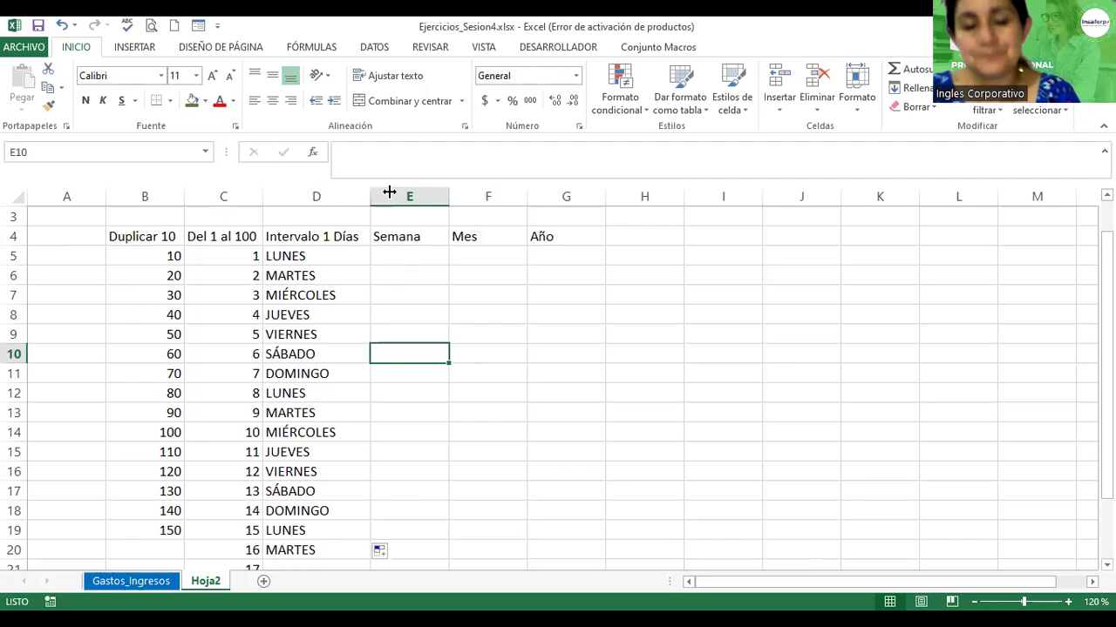
left_click_drag(372, 192, 408, 191)
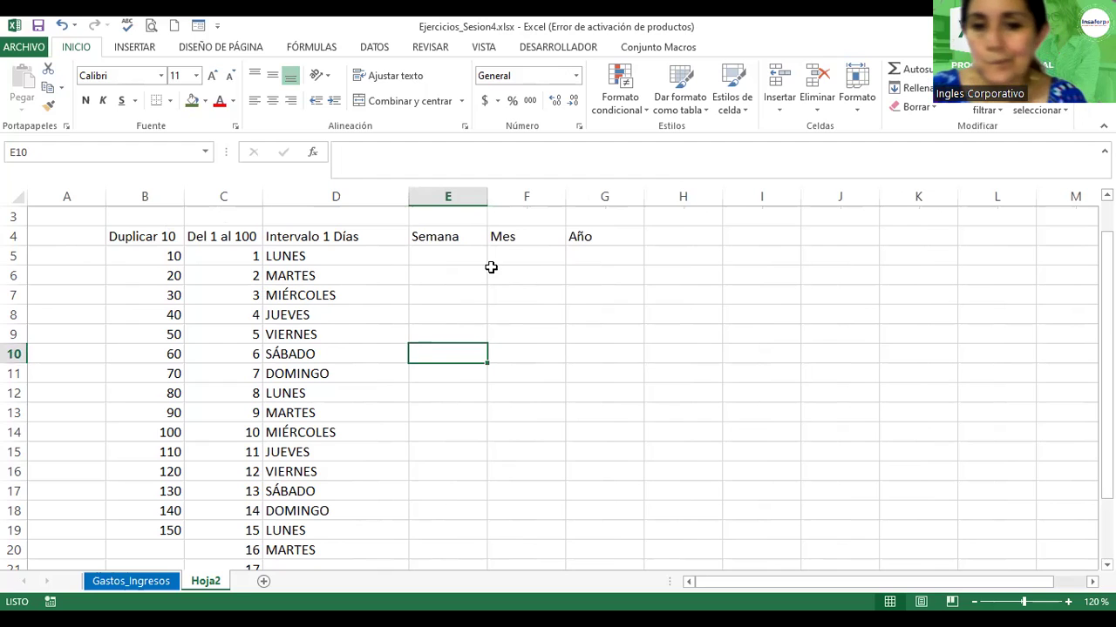
left_click(530, 256)
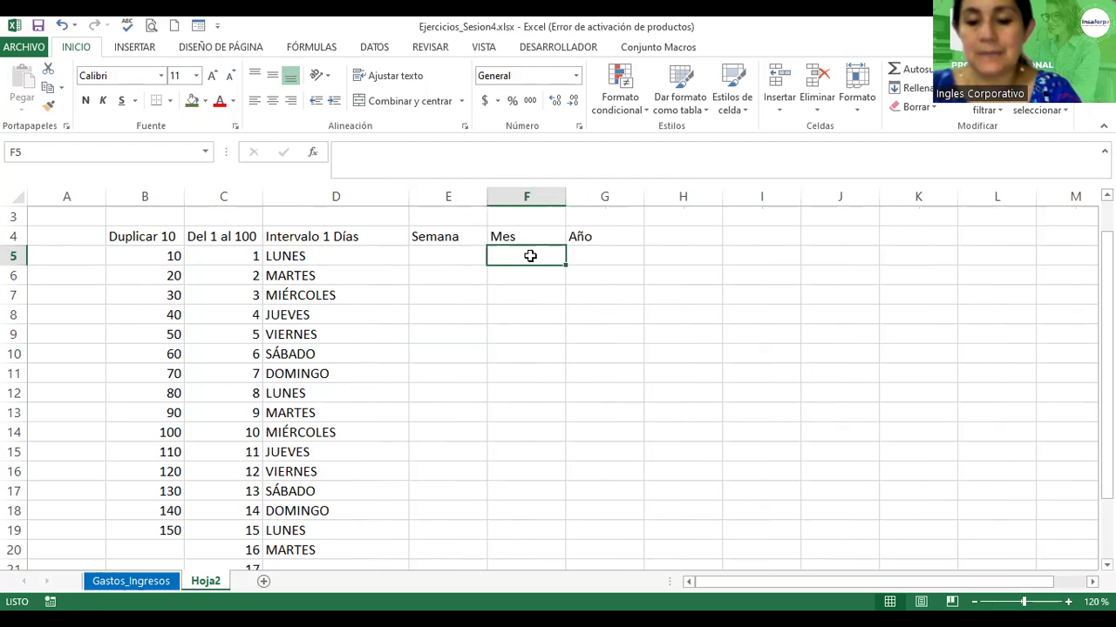
Step: Enter ENERO in F5 and fill the month names down to row 18
type("eNERO")
key("BackSpace")
key("BackSpace")
key("BackSpace")
key("BackSpace")
key("BackSpace")
type("ENERO")
key("Return")
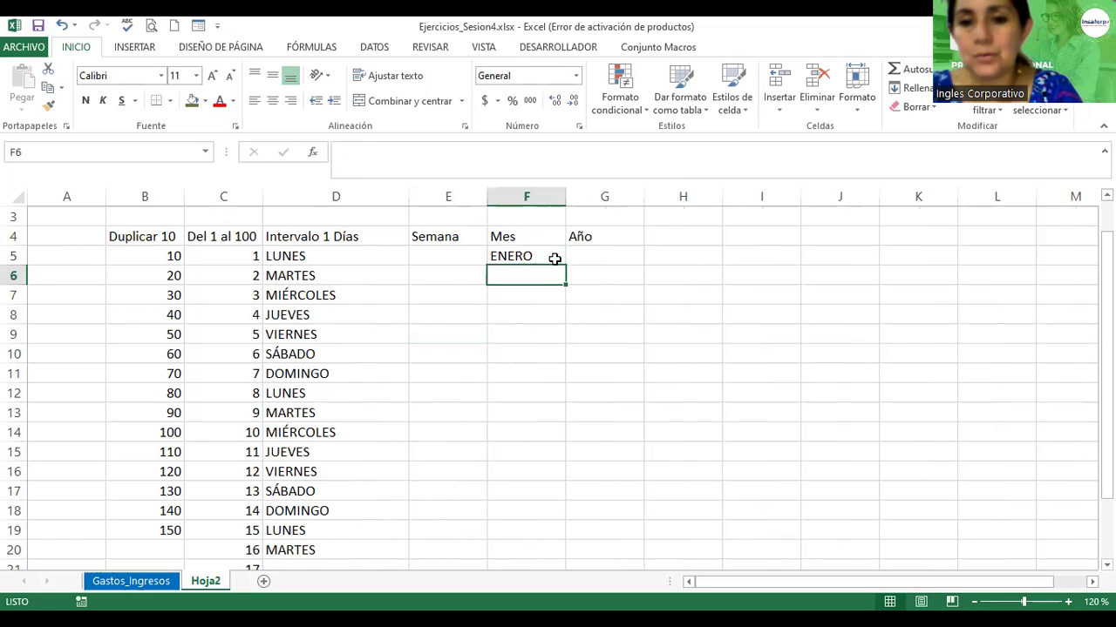
left_click(554, 259)
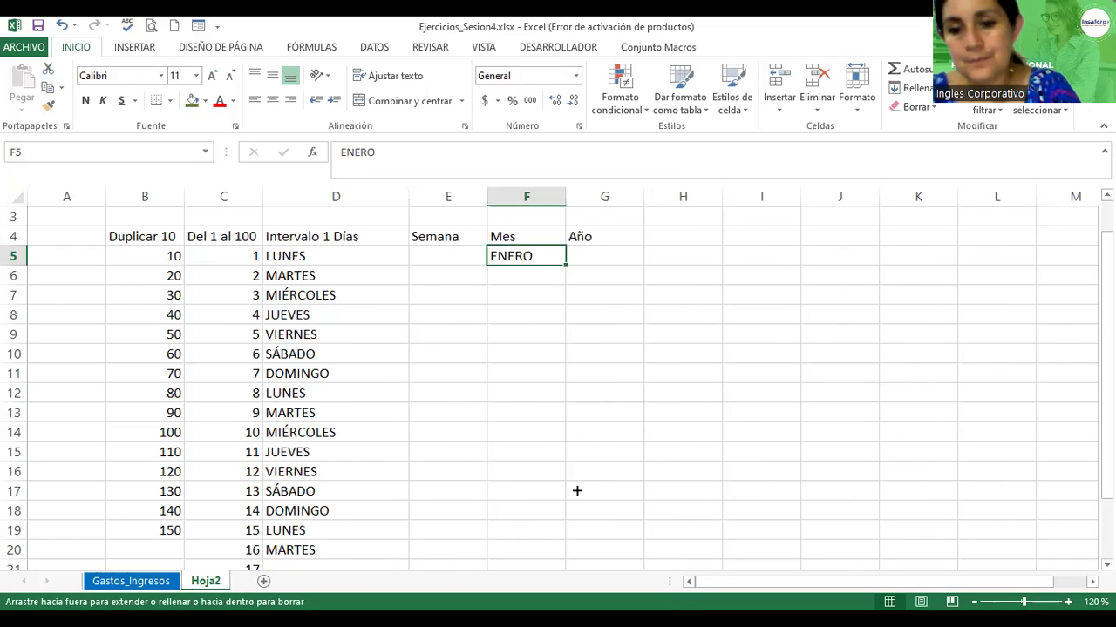
left_click_drag(570, 343, 582, 531)
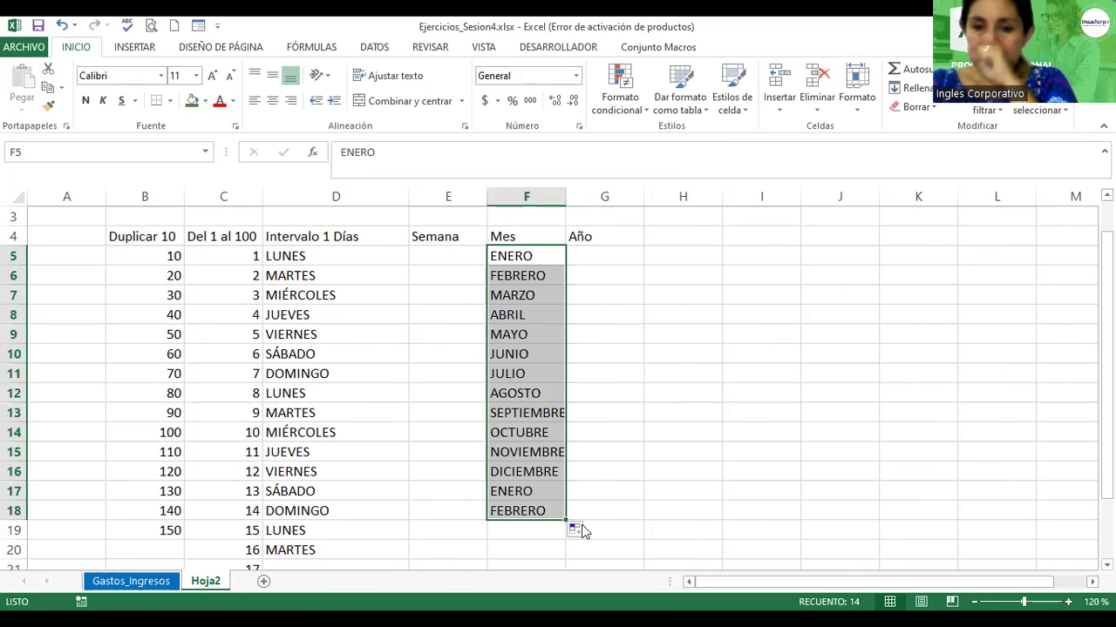
Step: Enter 2000 in G5, fill down to G11, and switch to Serie de relleno for 2000–2006
left_click(610, 255)
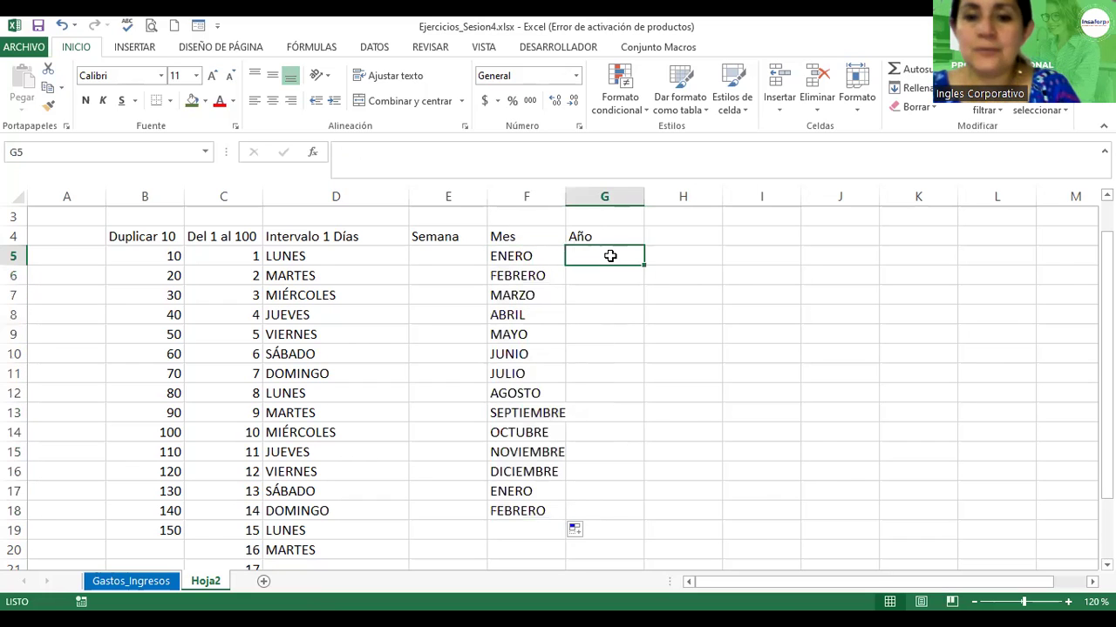
type("2000")
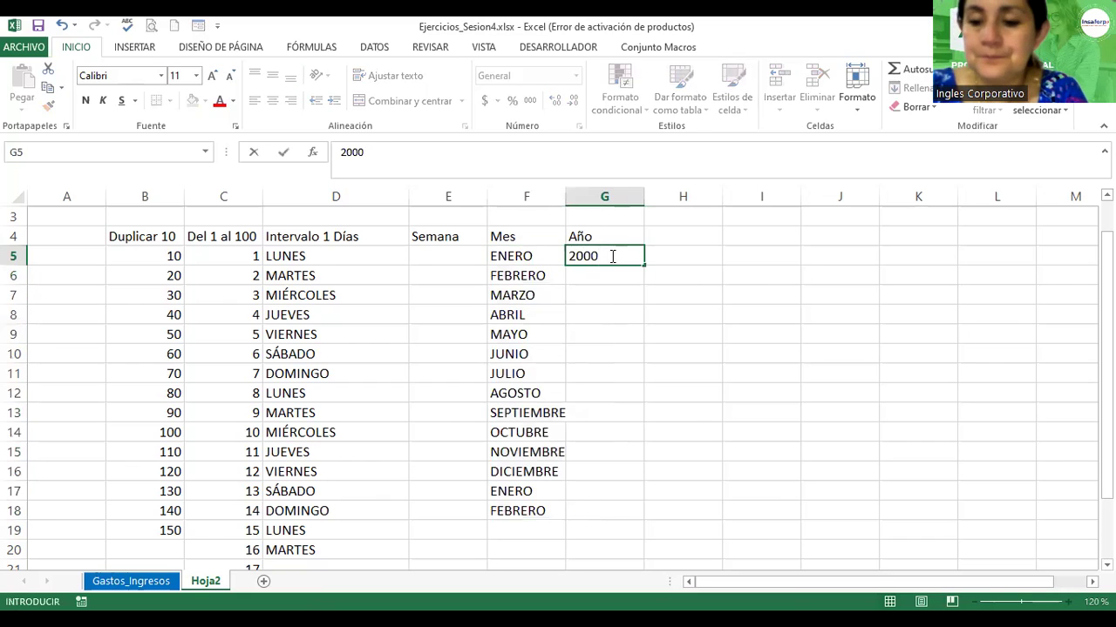
key("Return")
left_click(612, 255)
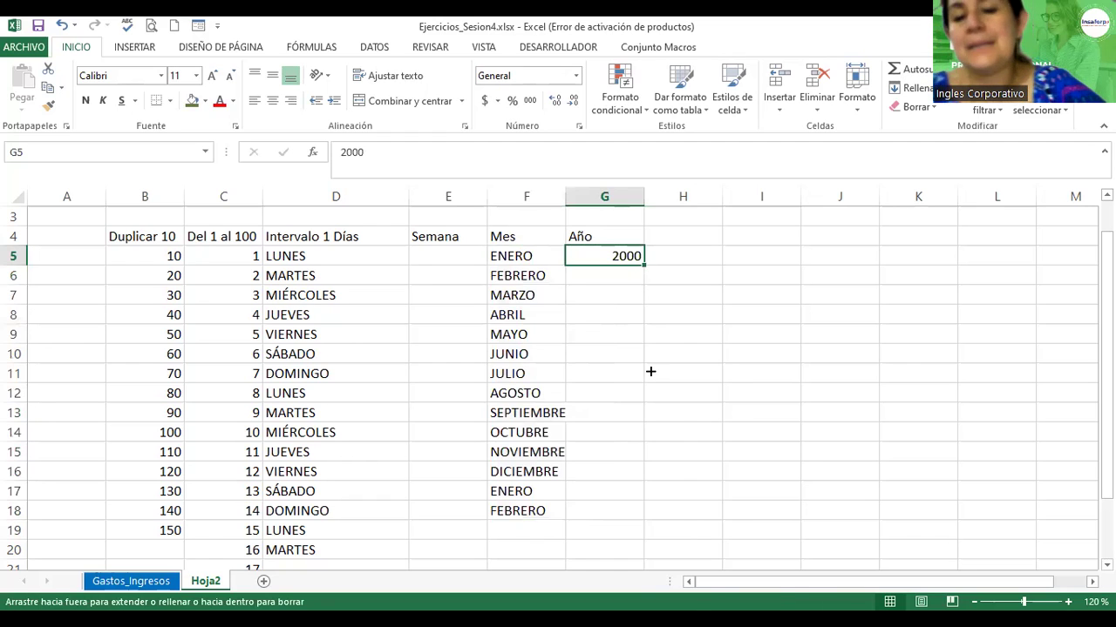
left_click_drag(644, 264, 650, 372)
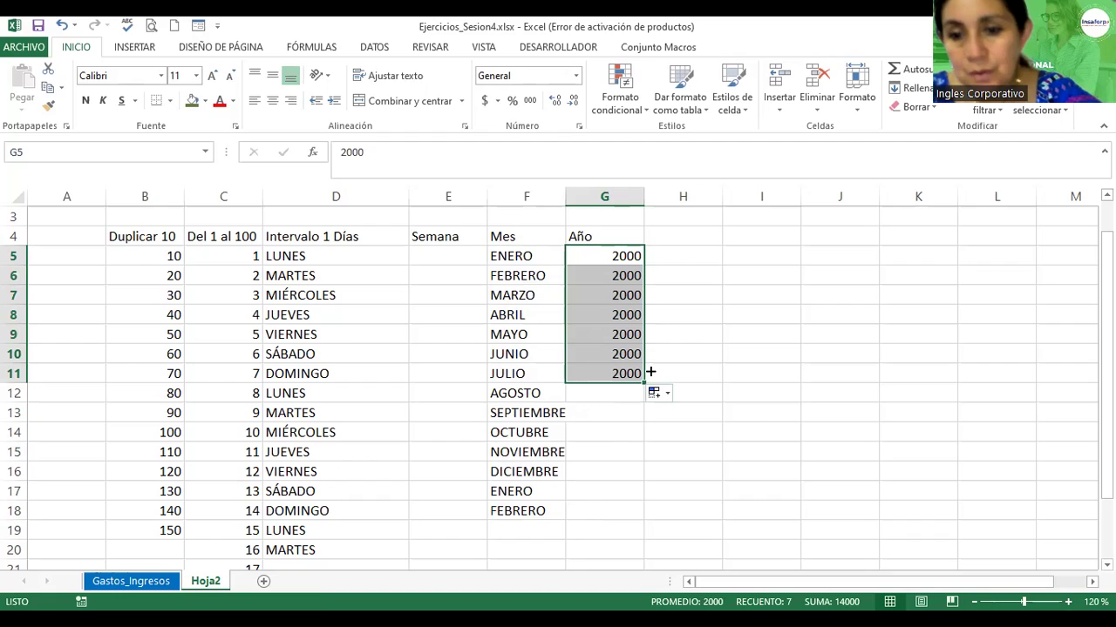
key("alt+shift+F10")
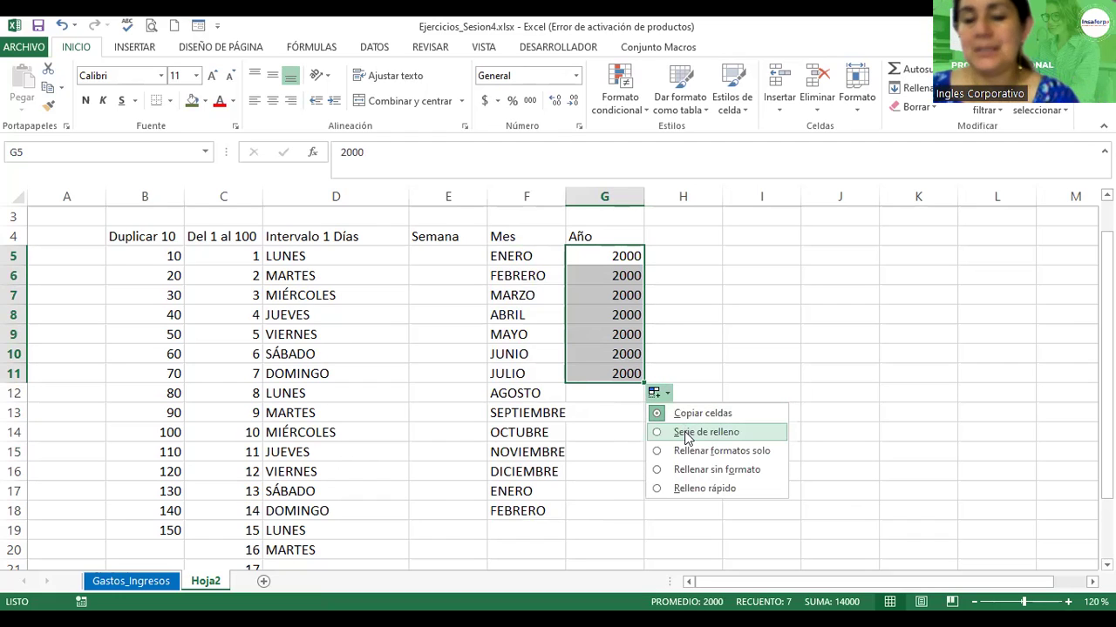
left_click(685, 434)
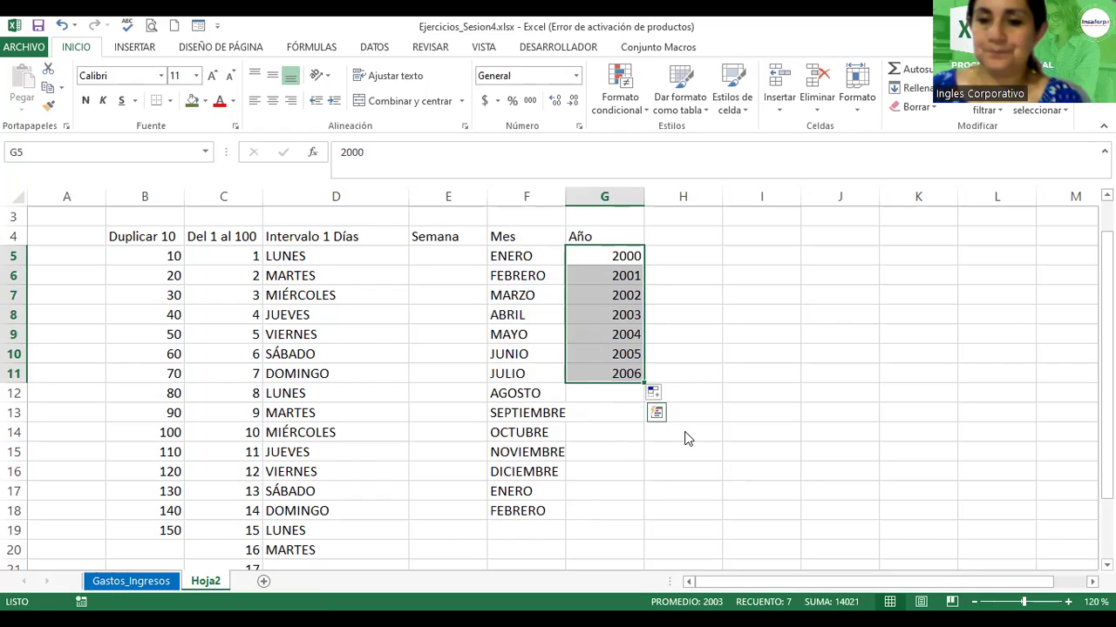
left_click(439, 255)
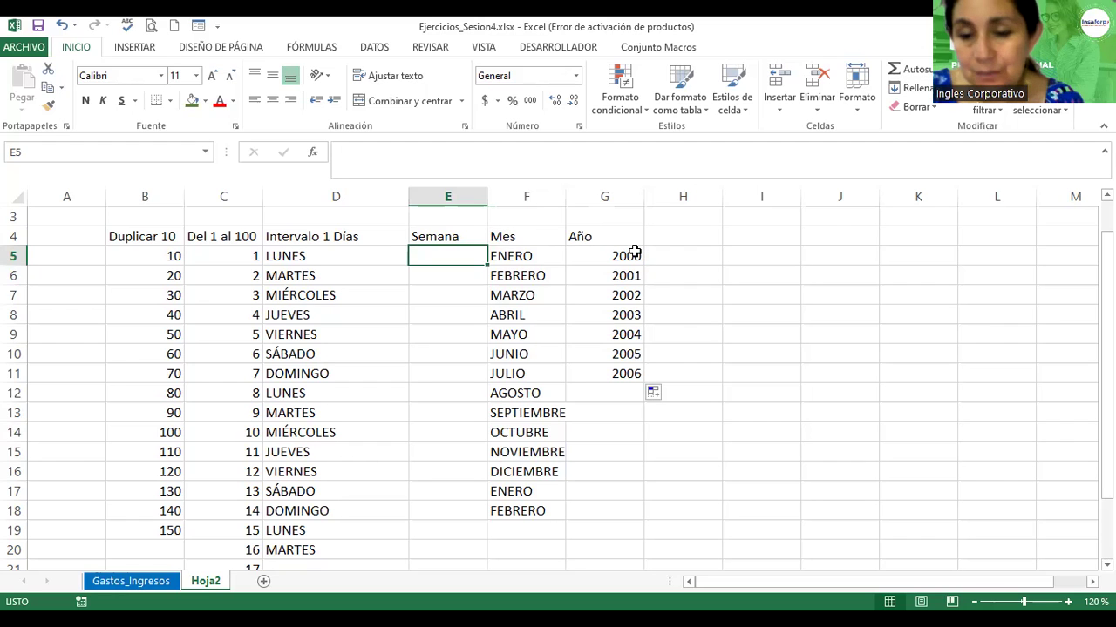
Step: Enter 2000 in H5 and fill an increasing year series down to H11
left_click(678, 259)
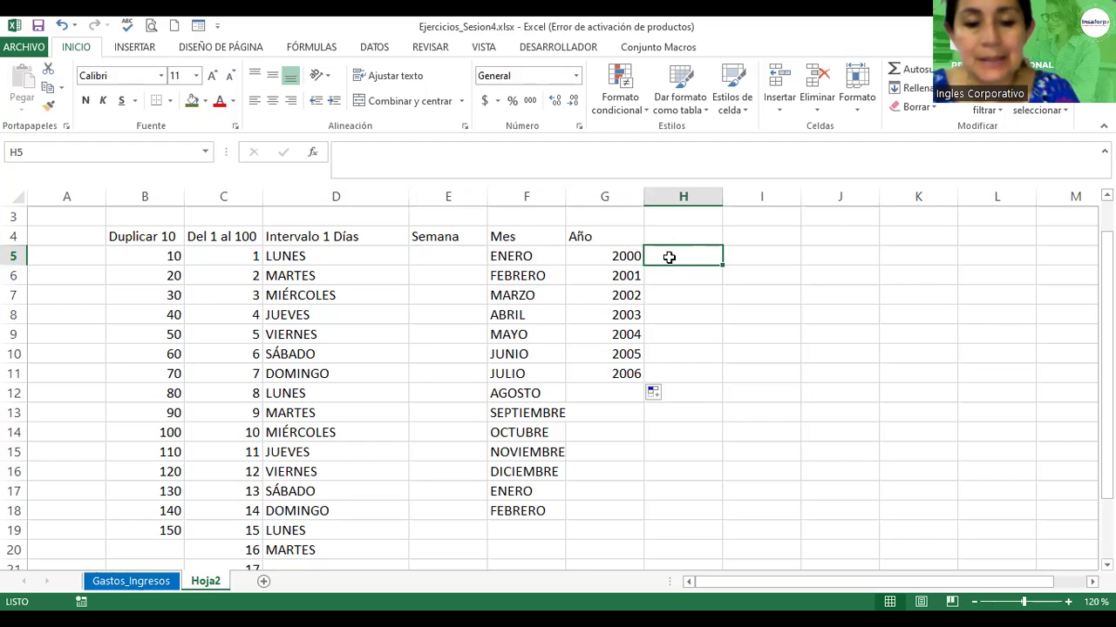
type("2000")
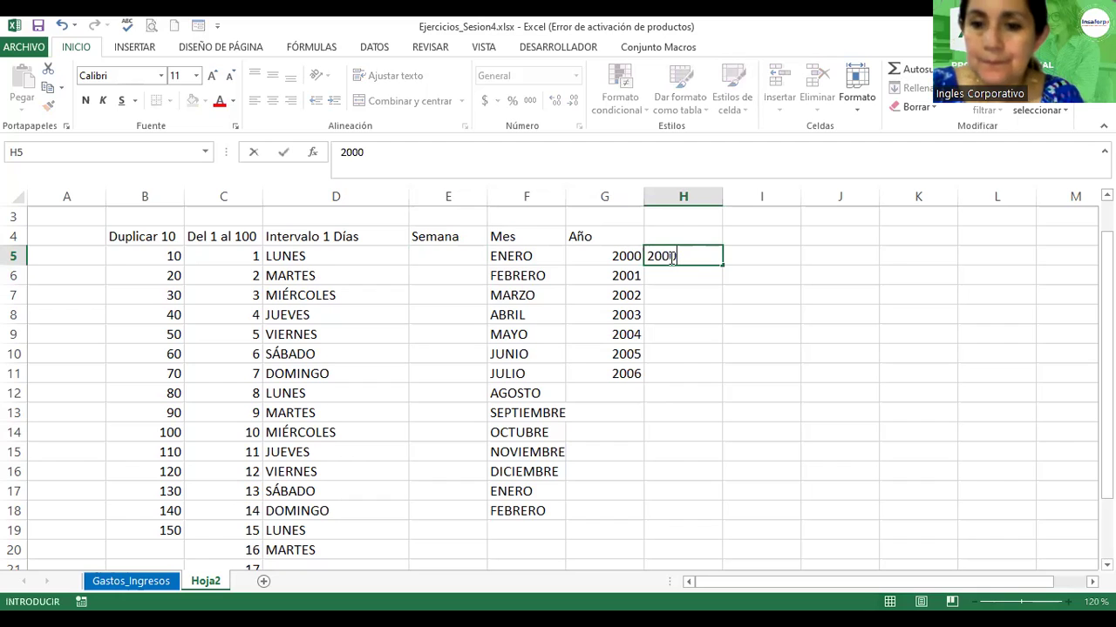
key("Return")
left_click(670, 257)
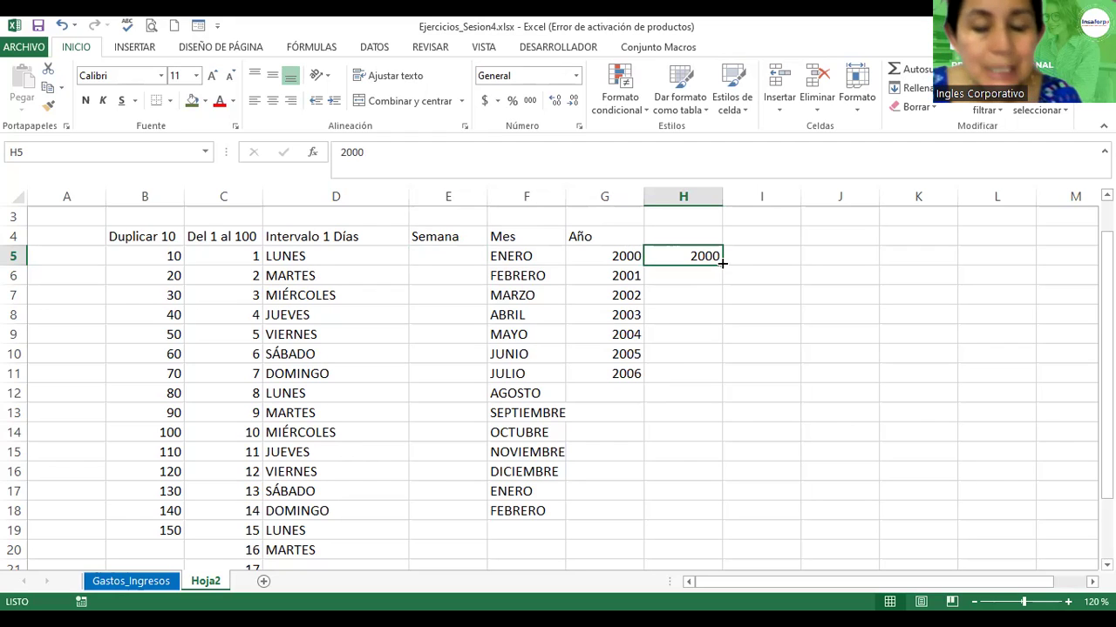
left_click_drag(722, 263, 724, 288)
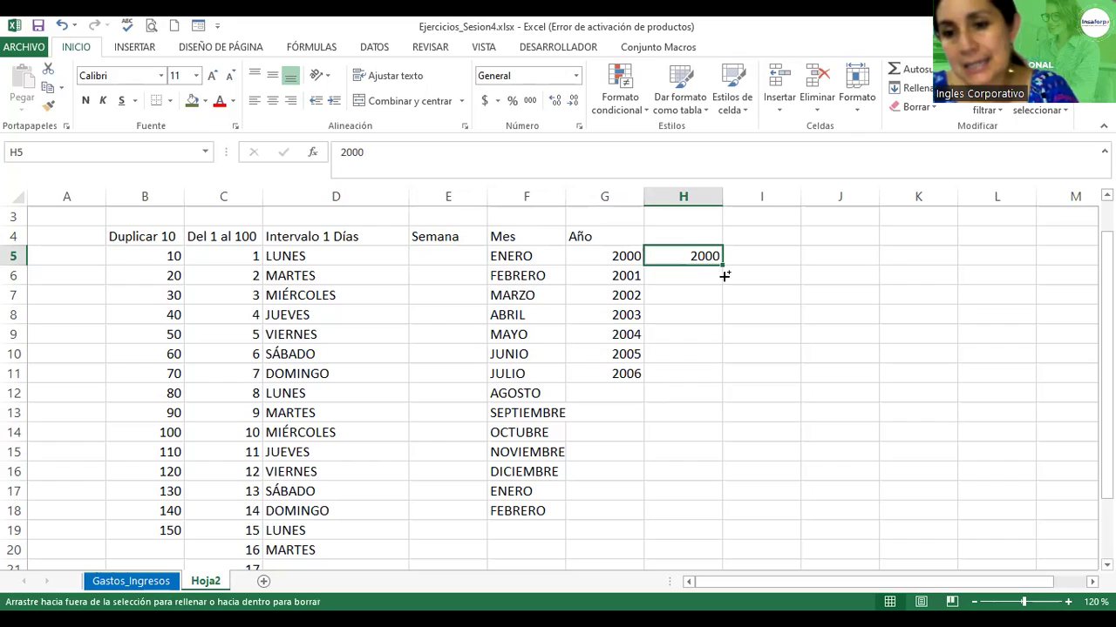
left_click_drag(724, 324, 726, 373)
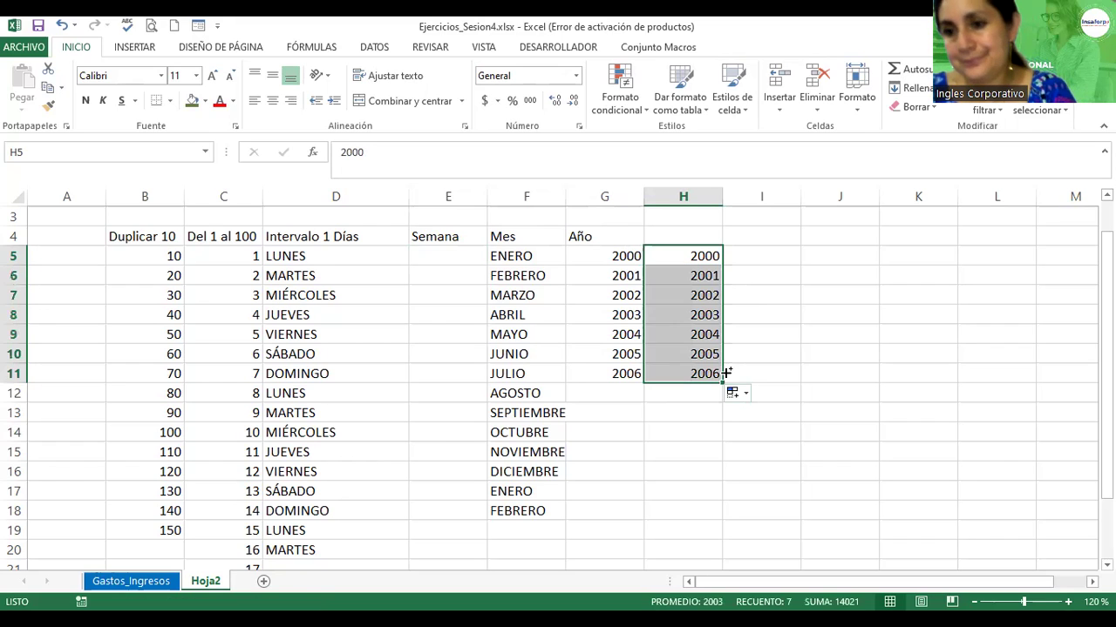
left_click(703, 276)
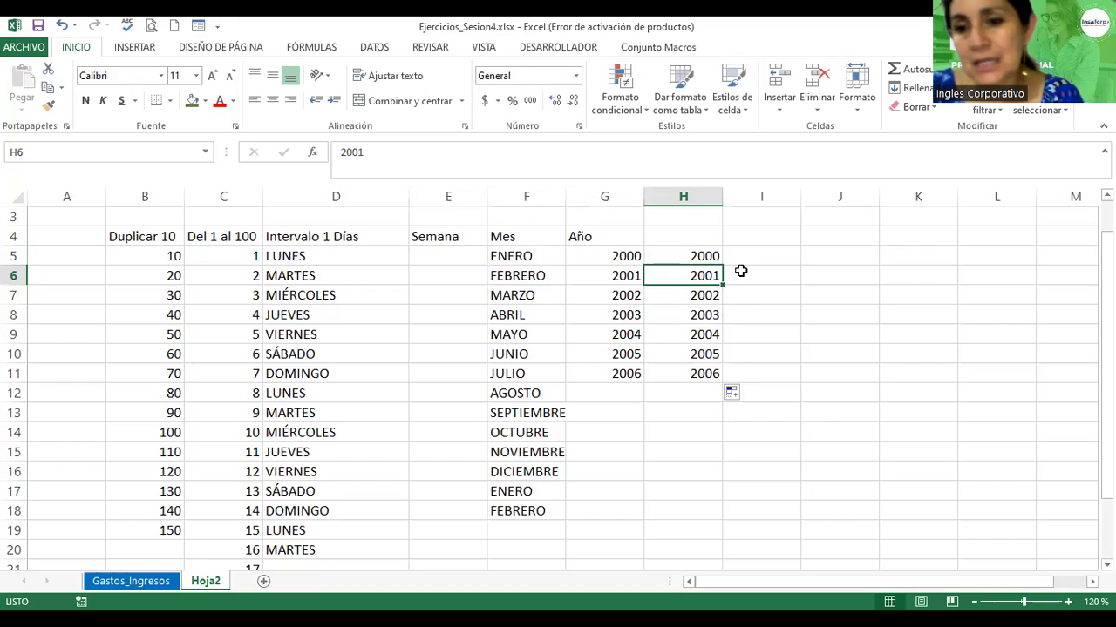
Step: Enter 2000 and 2005 in I5:I6 and extend the five-year steps down to I16
left_click(745, 256)
type("2000")
key("Return")
type("2005")
key("Return")
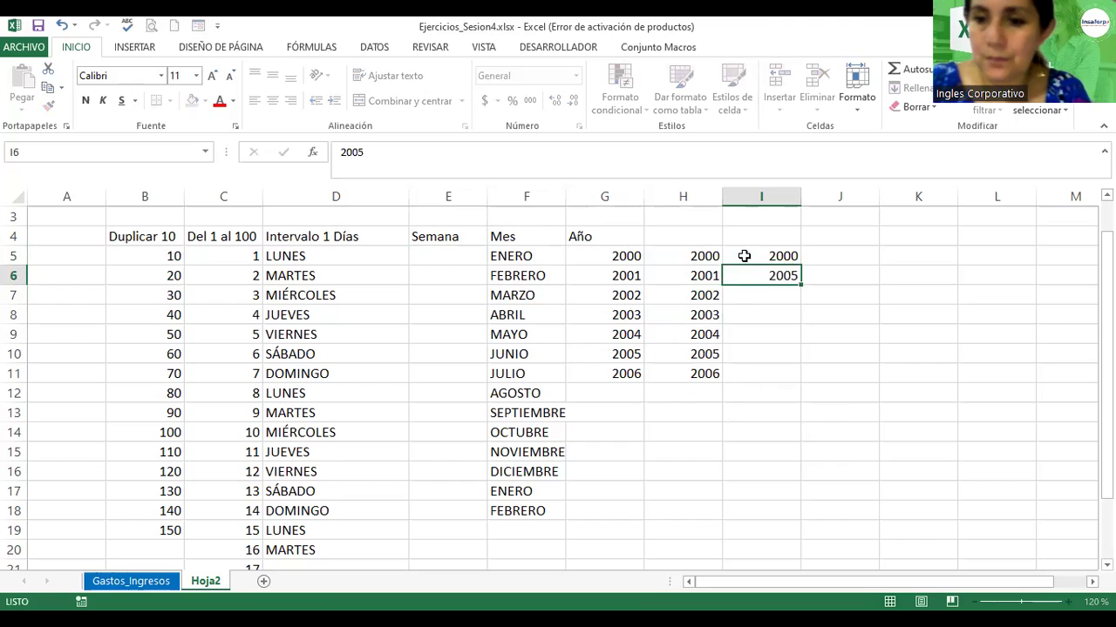
left_click(744, 258)
left_click_drag(745, 260, 742, 274)
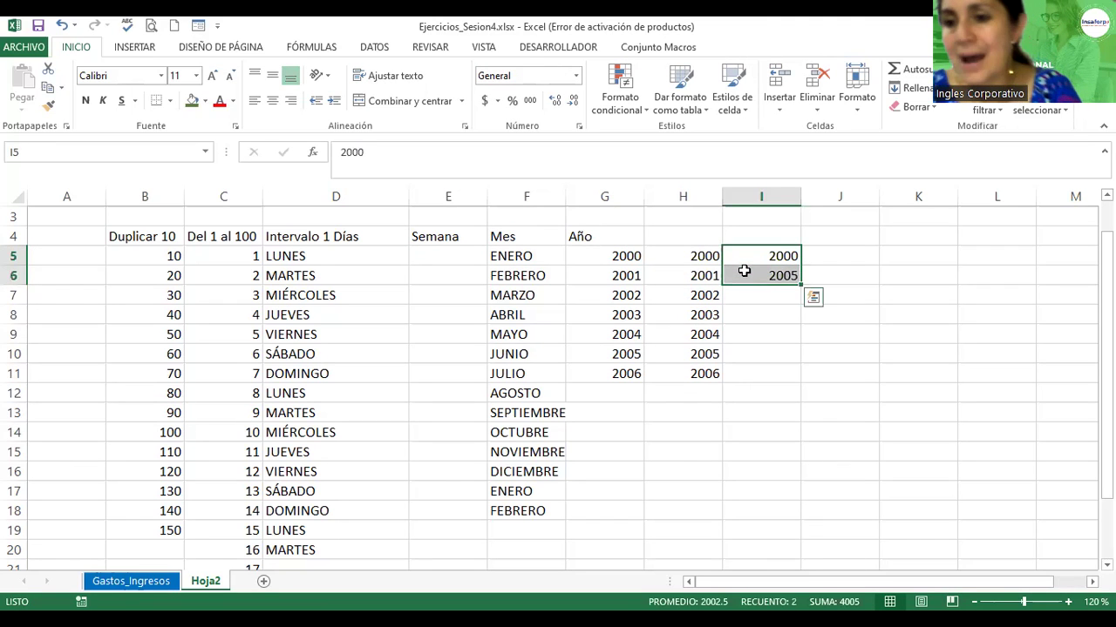
left_click_drag(801, 286, 806, 472)
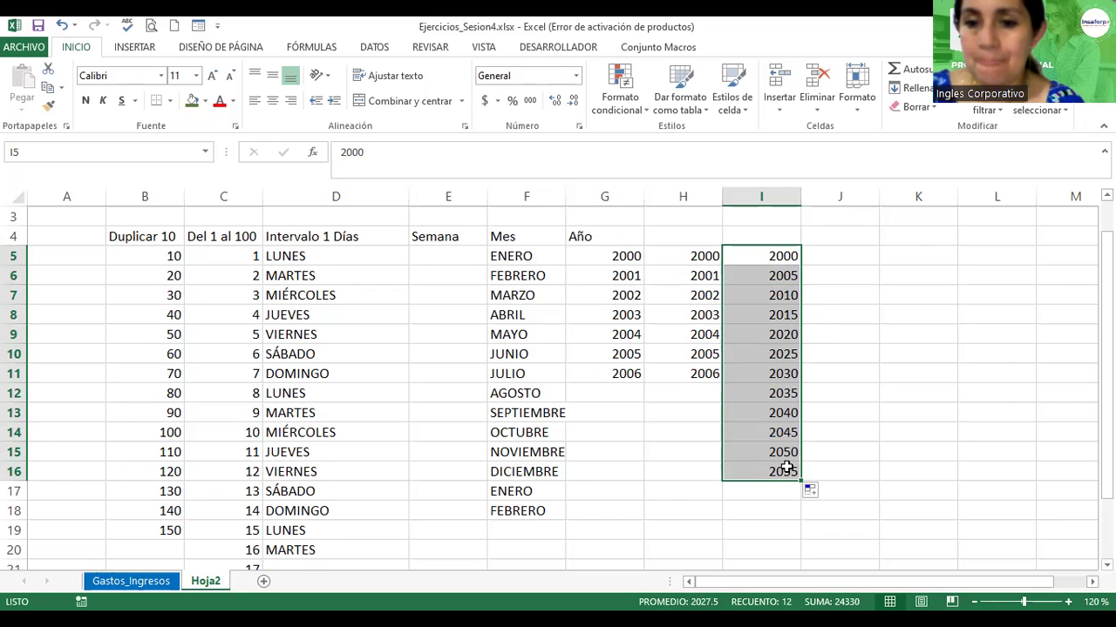
double_click(603, 238)
Step: Rename the G4 header to Año 1 and fill it across as Año 2 and Año 3
type("1")
key("Return")
left_click(601, 240)
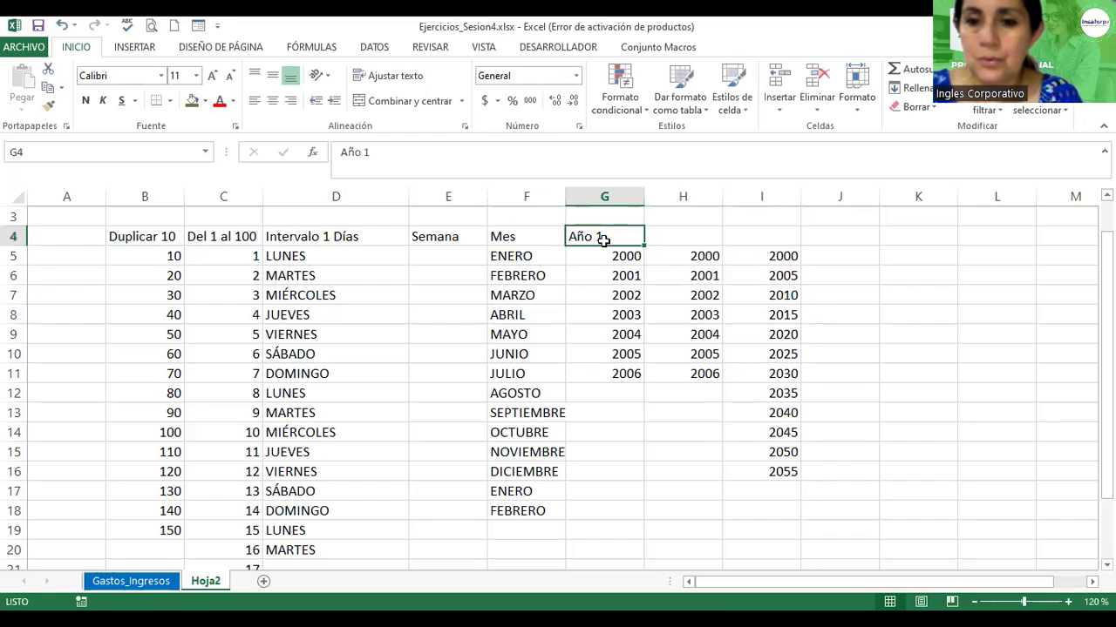
left_click_drag(646, 246, 776, 237)
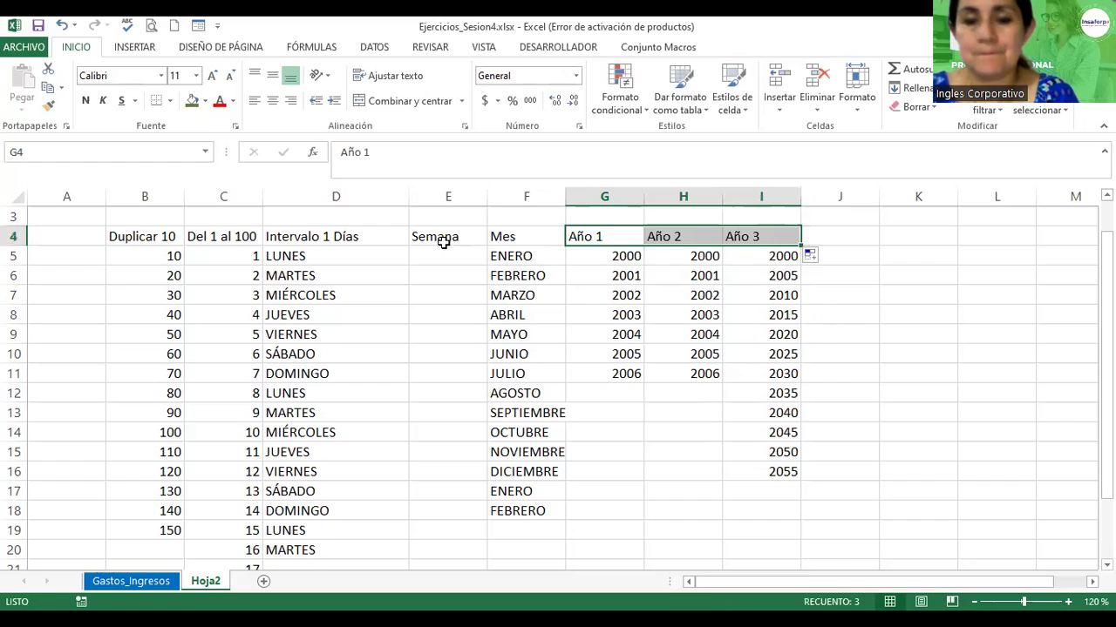
Step: Enter the date 17/08/2023 in E5 and widen column E so it fits
left_click(438, 256)
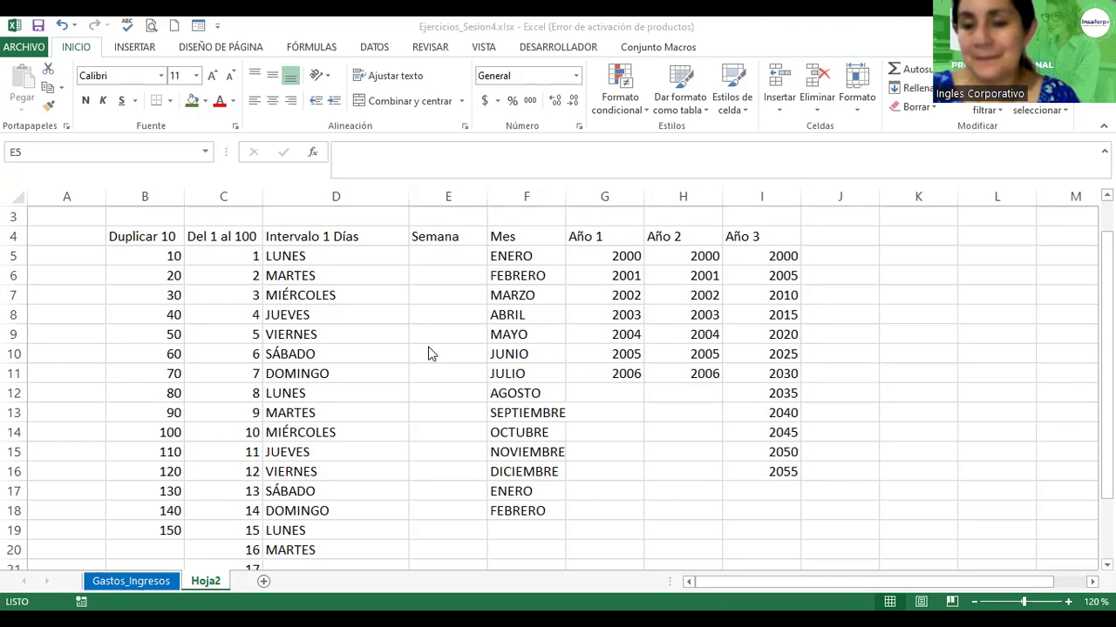
left_click(424, 254)
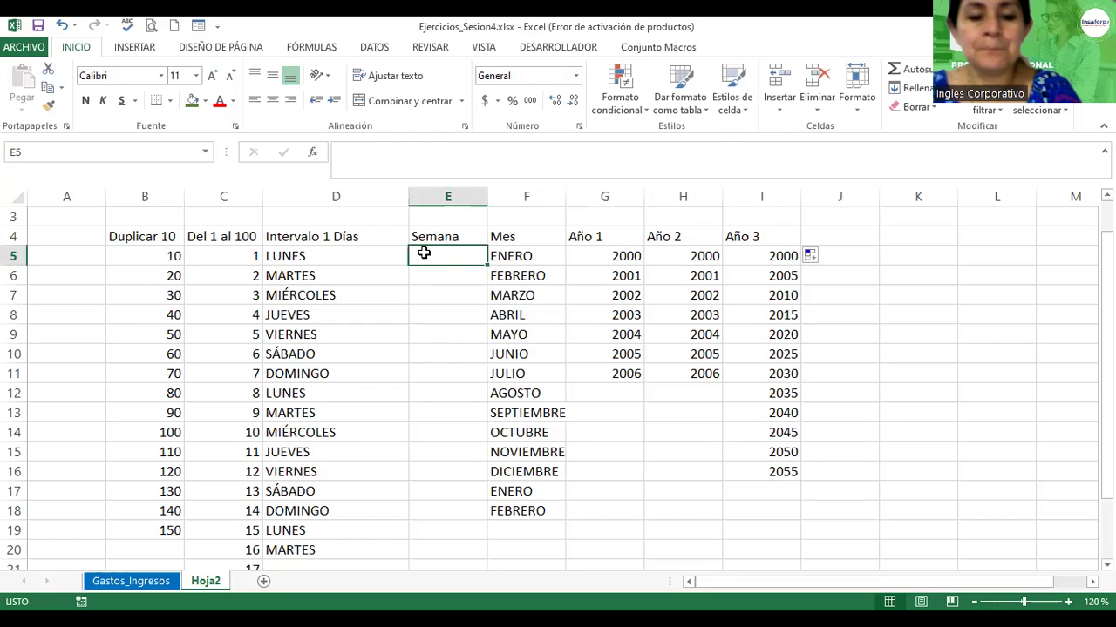
type("17/'8")
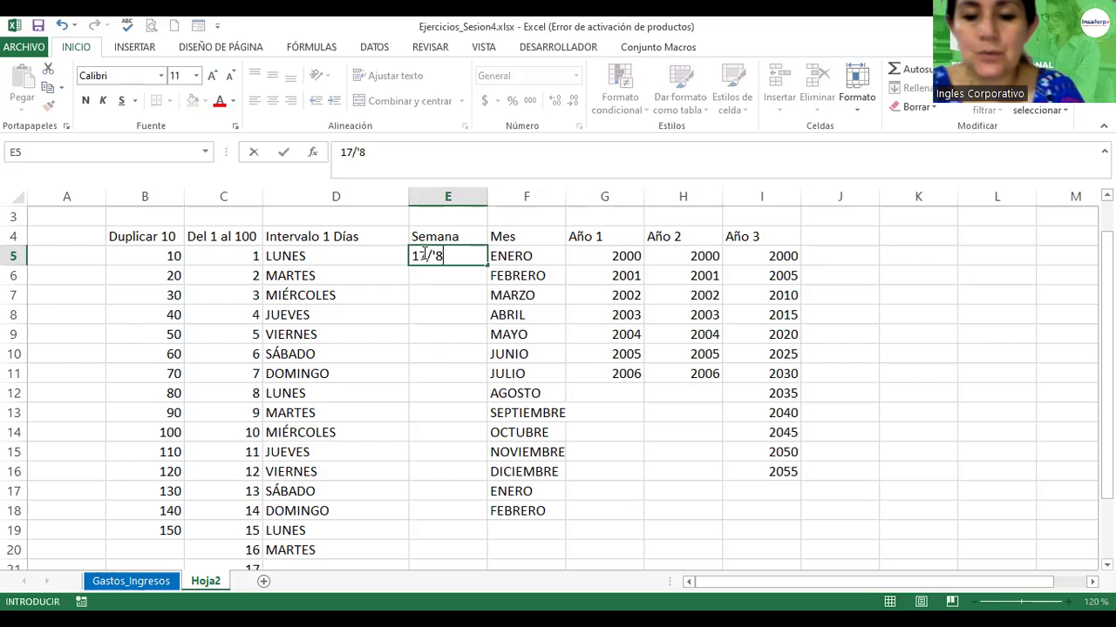
key("BackSpace")
key("BackSpace")
type("08/2023")
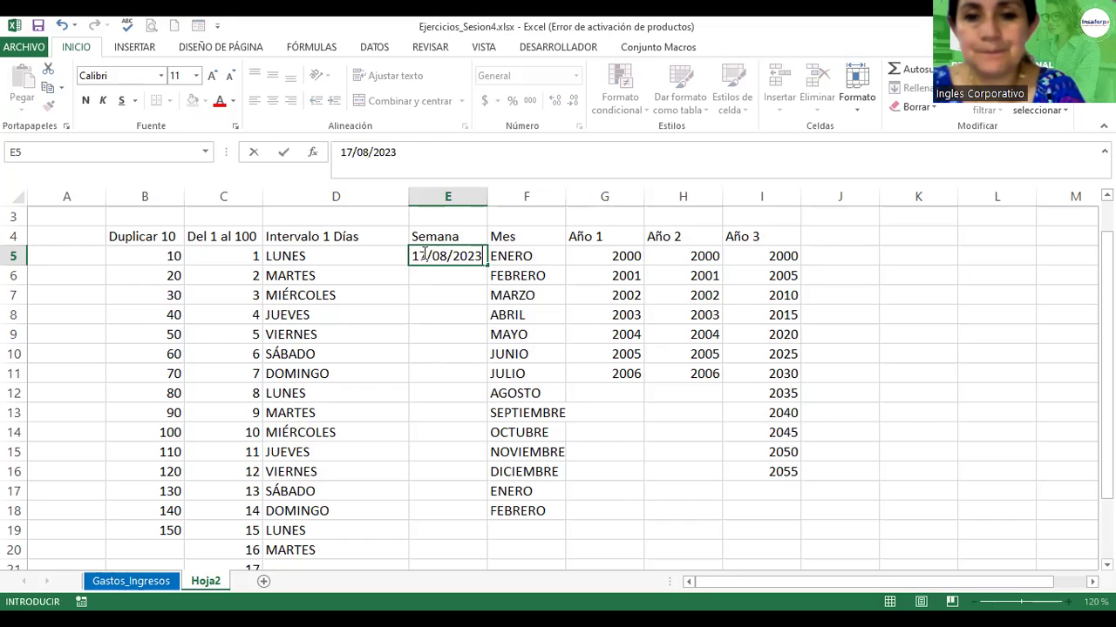
key("Return")
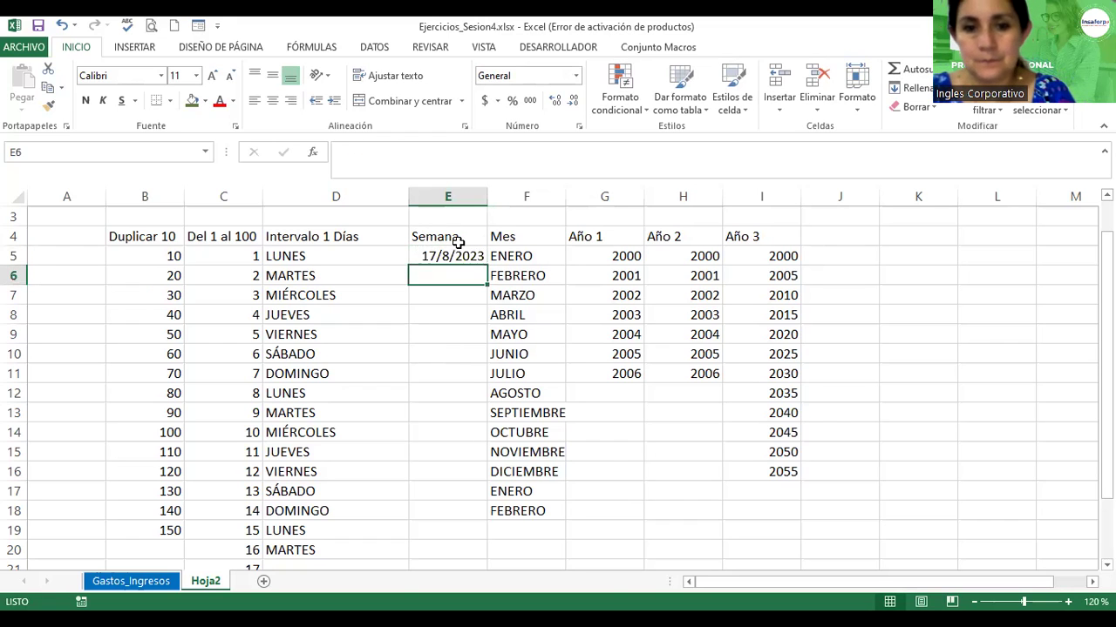
left_click(457, 242)
left_click(466, 255)
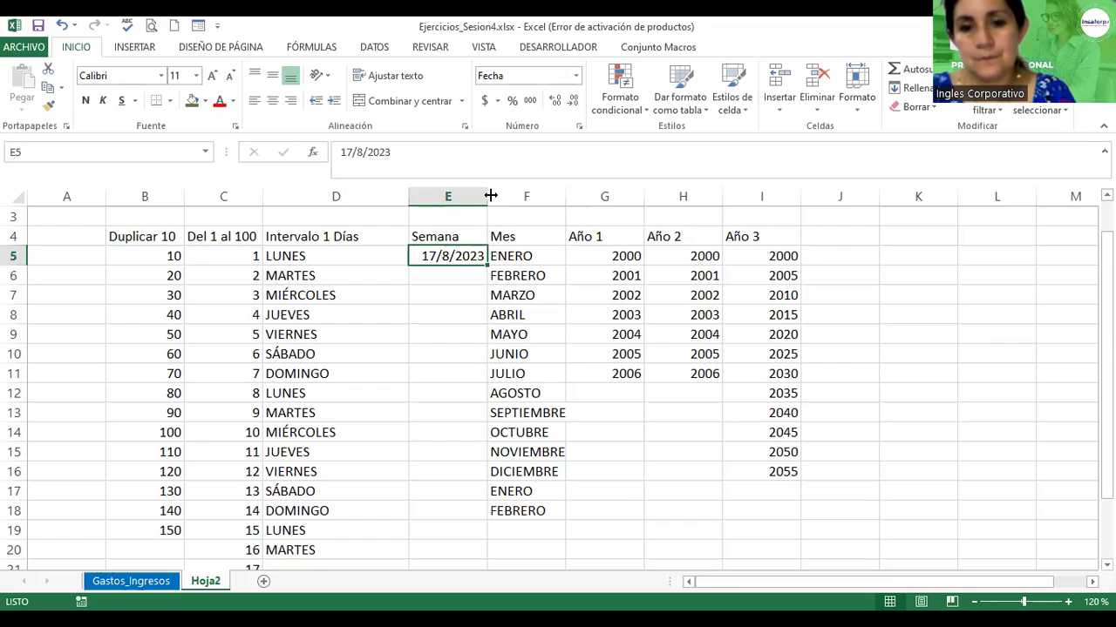
left_click_drag(489, 196, 541, 194)
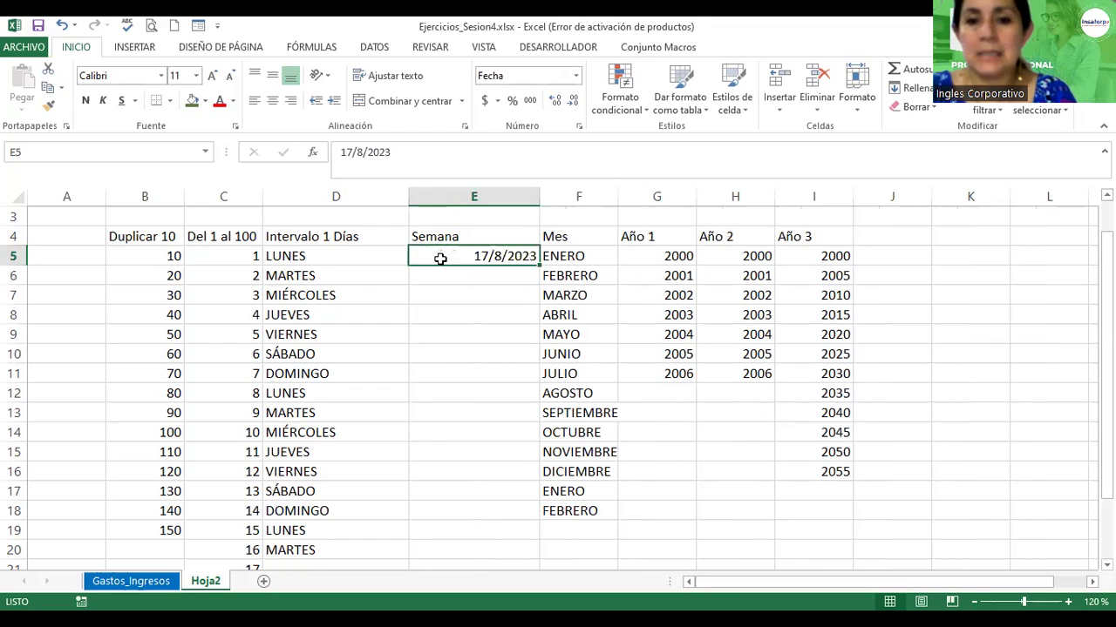
Step: Rename the D4 header to Días Semana
left_click(308, 236)
type("días")
key("BackSpace")
key("BackSpace")
key("BackSpace")
key("BackSpace")
type("D")
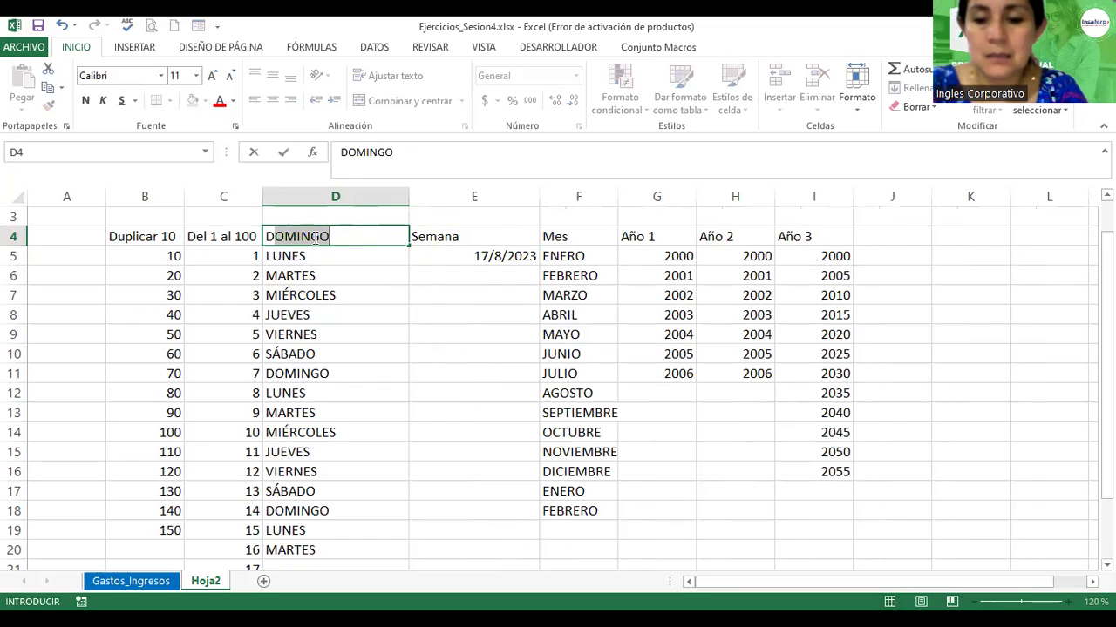
type("{ías")
key("BackSpace")
key("BackSpace")
key("BackSpace")
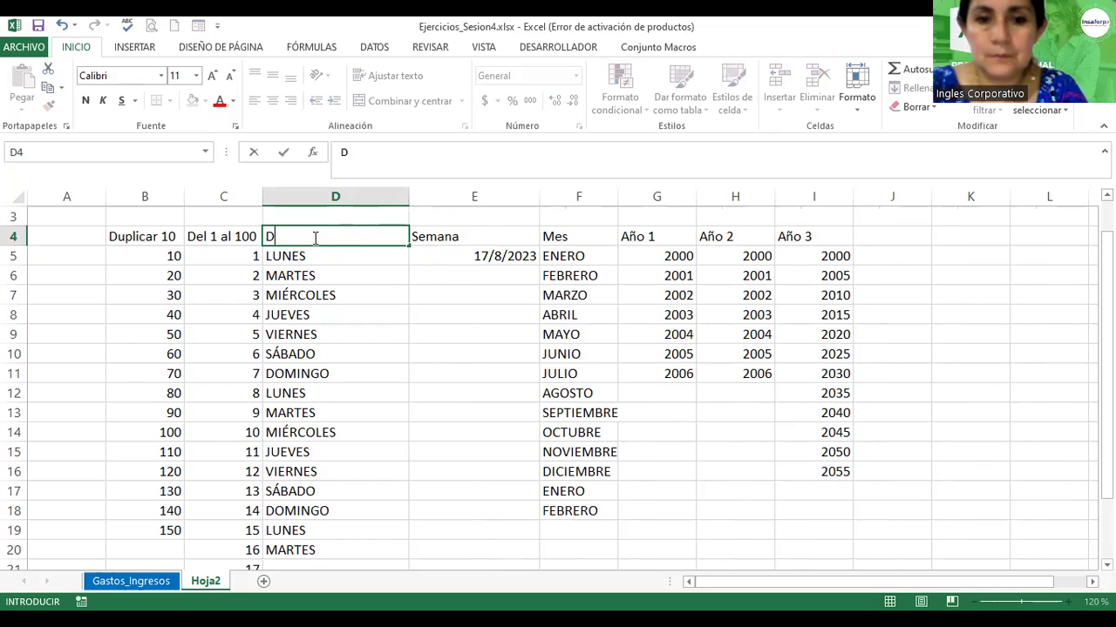
type("ías Semana")
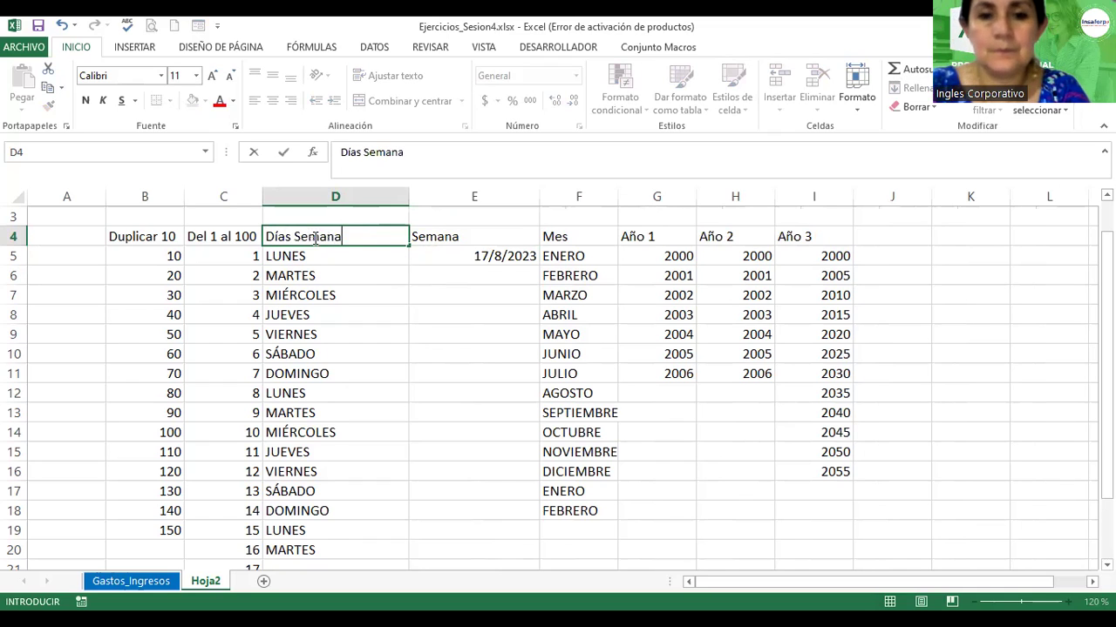
key("ctrl+Return")
left_click(357, 251)
Step: Rename the E4 header to Fecha and narrow column D to its contents
left_click(438, 232)
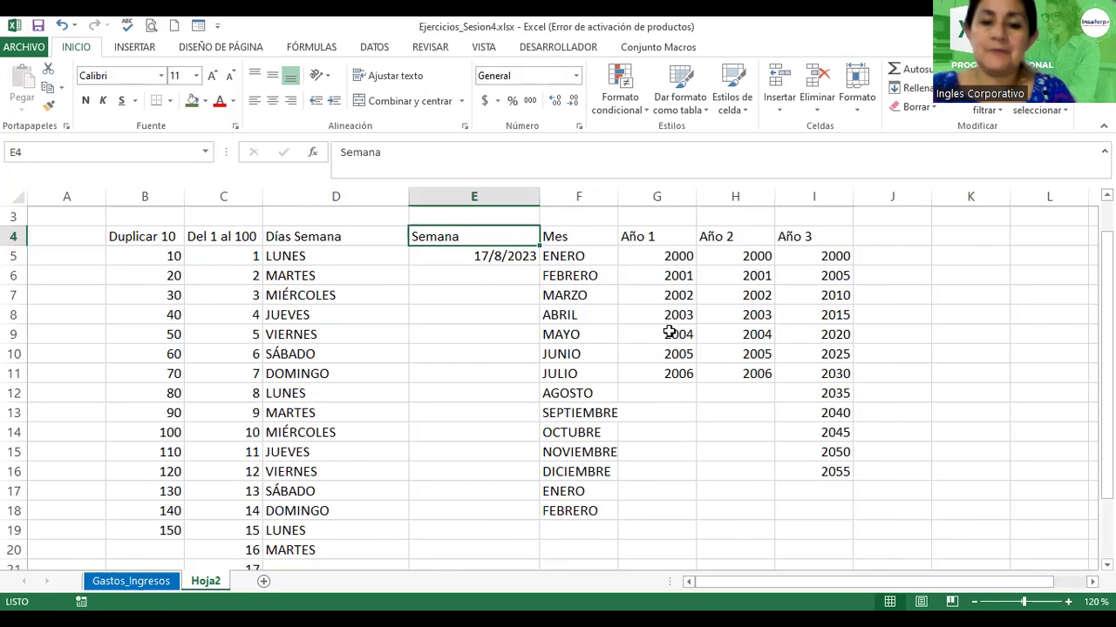
type("Fecha")
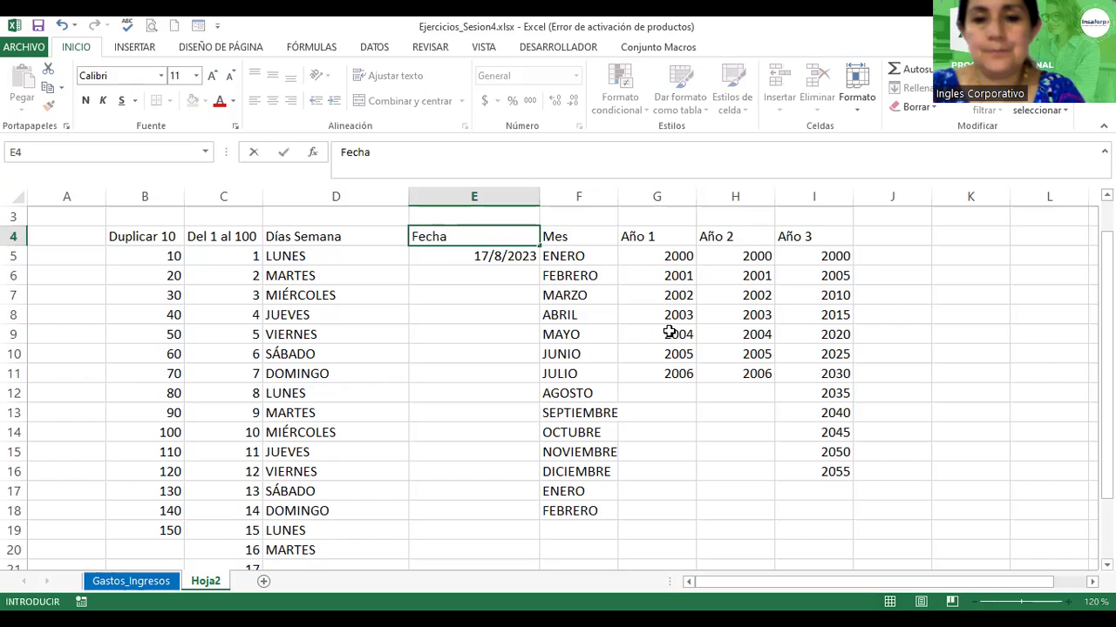
key("Return")
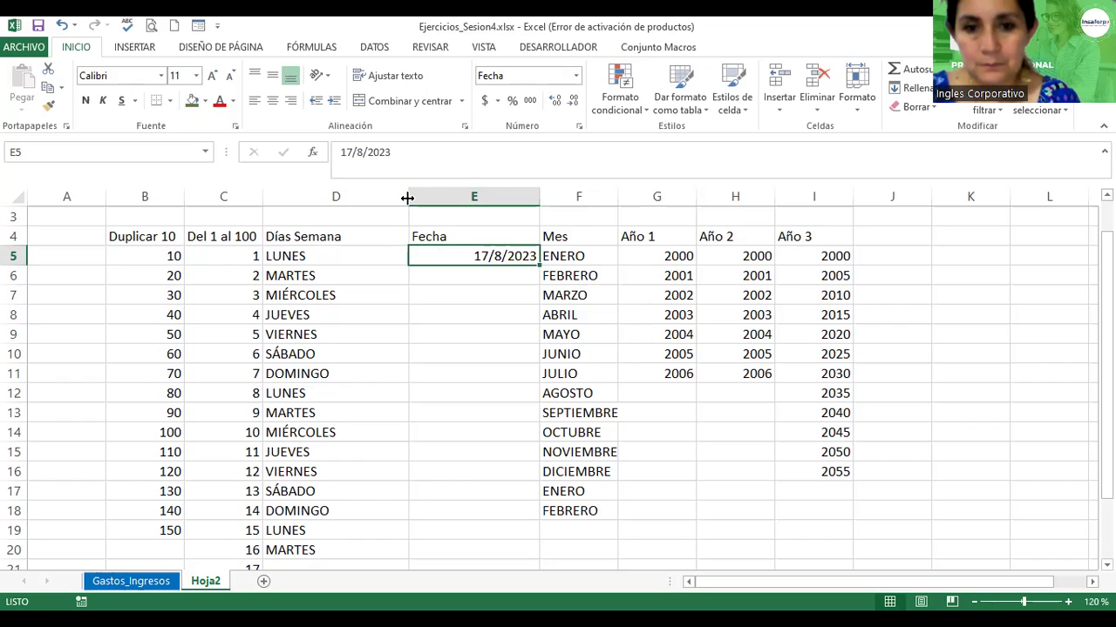
left_click_drag(407, 197, 348, 210)
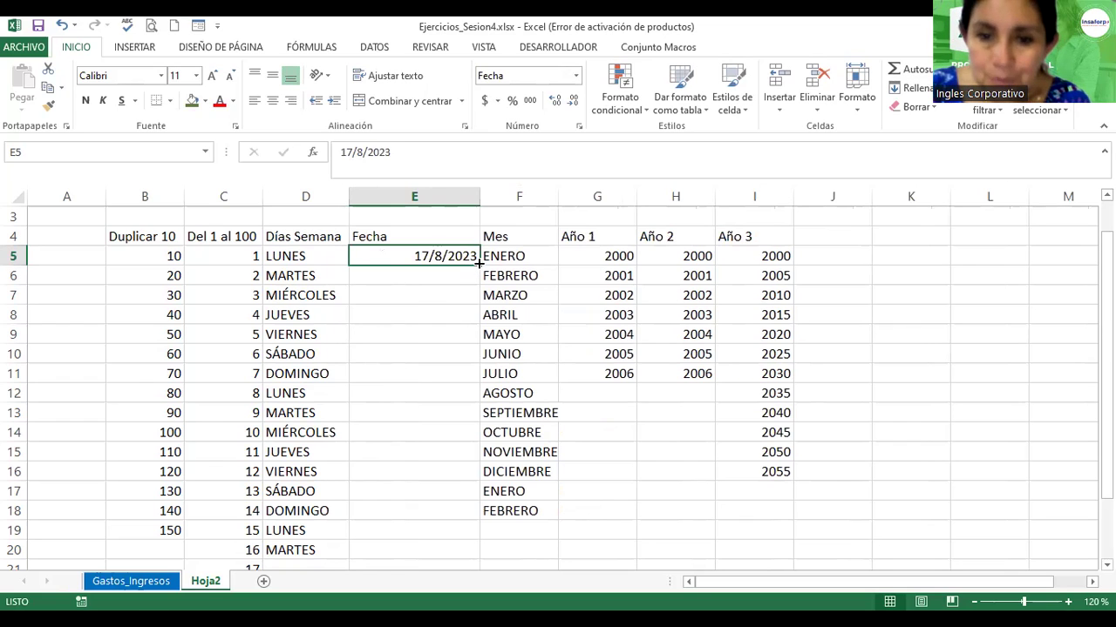
Step: Fill consecutive dates from 17/8/2023 in E5 down to row 18
left_click_drag(479, 263, 478, 289)
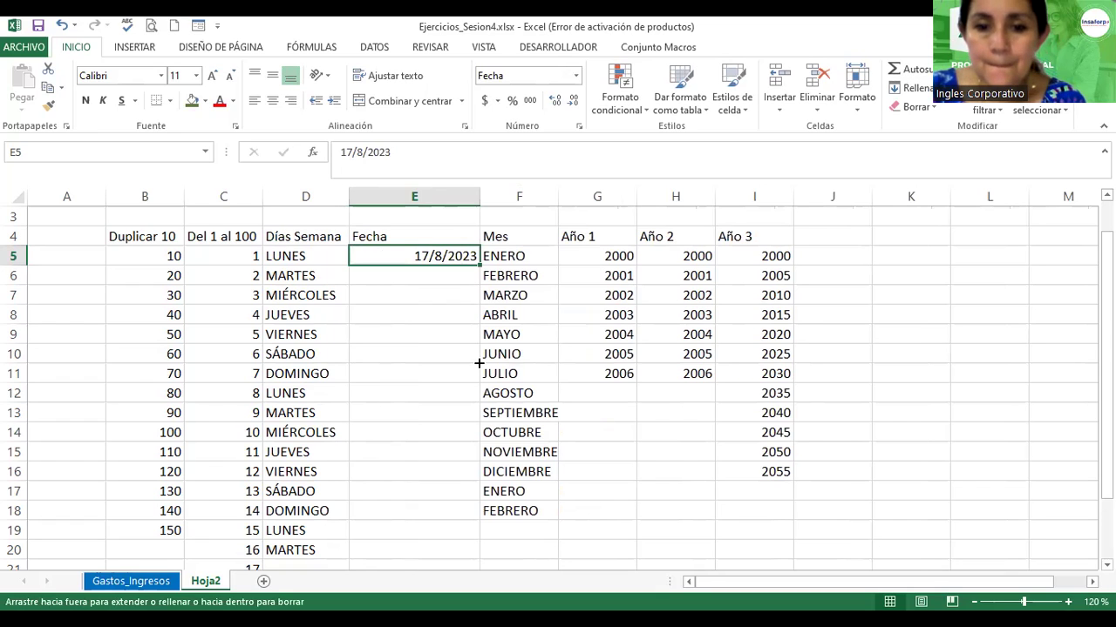
left_click_drag(479, 362, 478, 363)
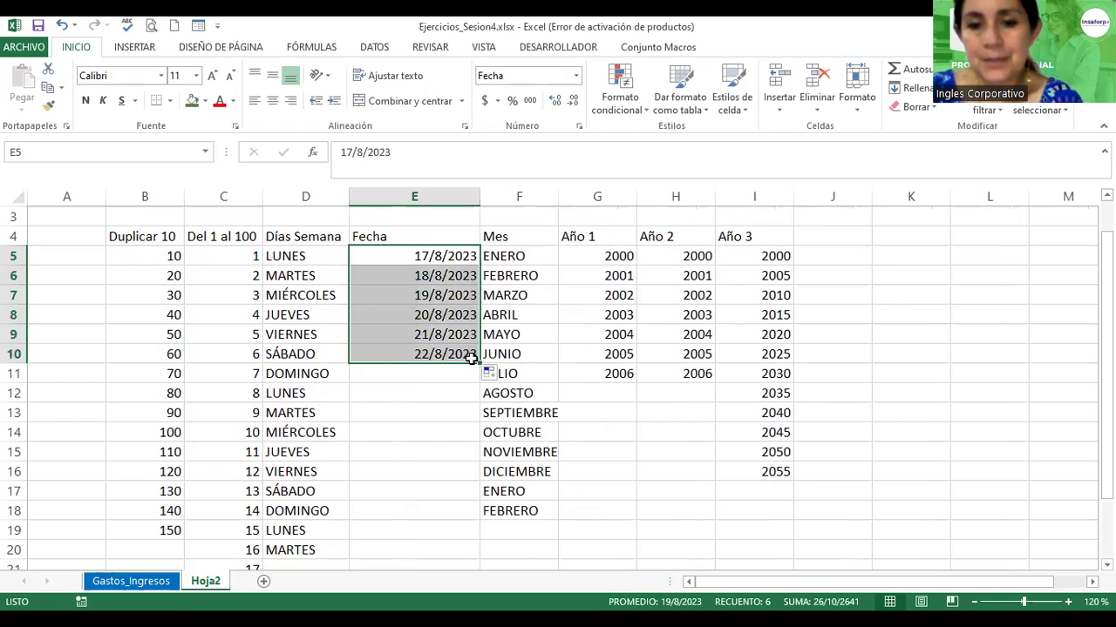
left_click_drag(478, 362, 478, 368)
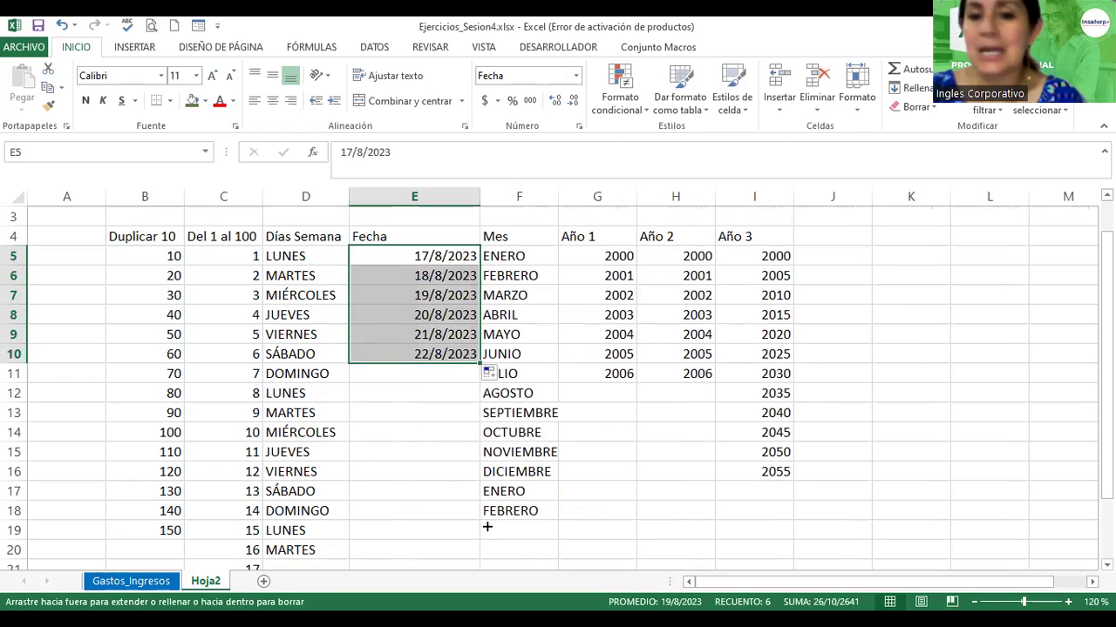
left_click_drag(487, 527, 486, 527)
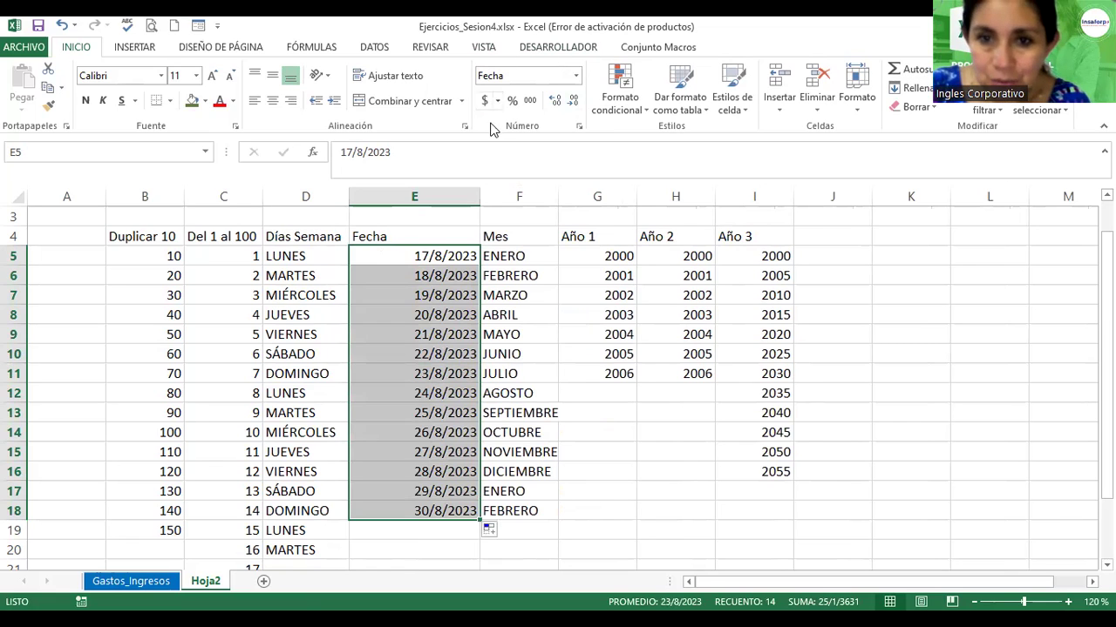
Step: Apply Fecha larga to the dates and widen column E to show 'jueves, 17 de agosto de 2023'
left_click(576, 76)
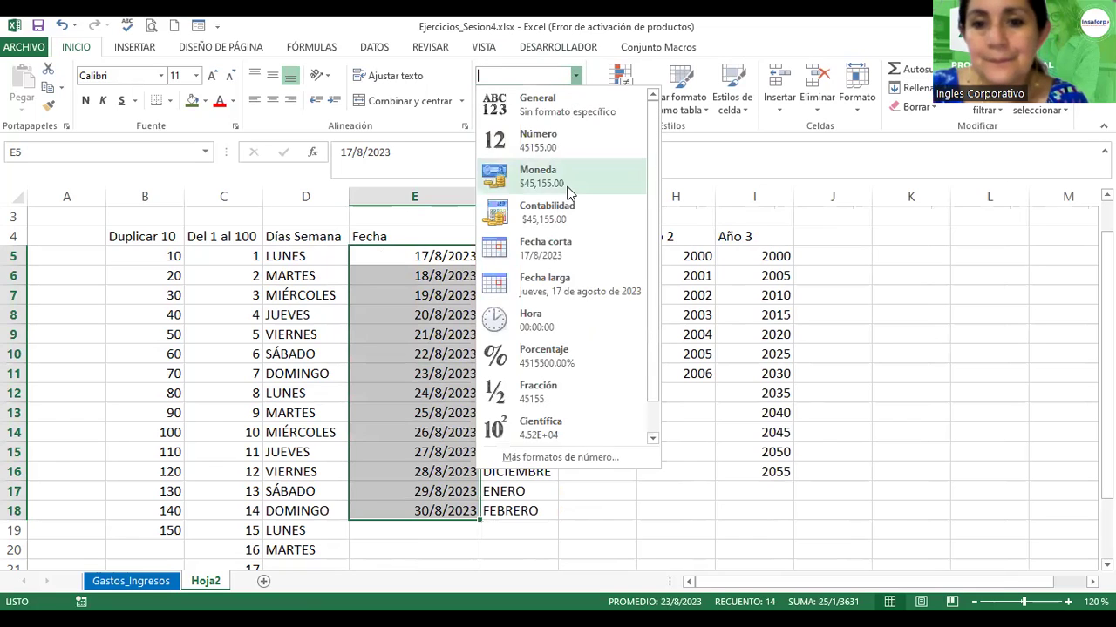
left_click(559, 294)
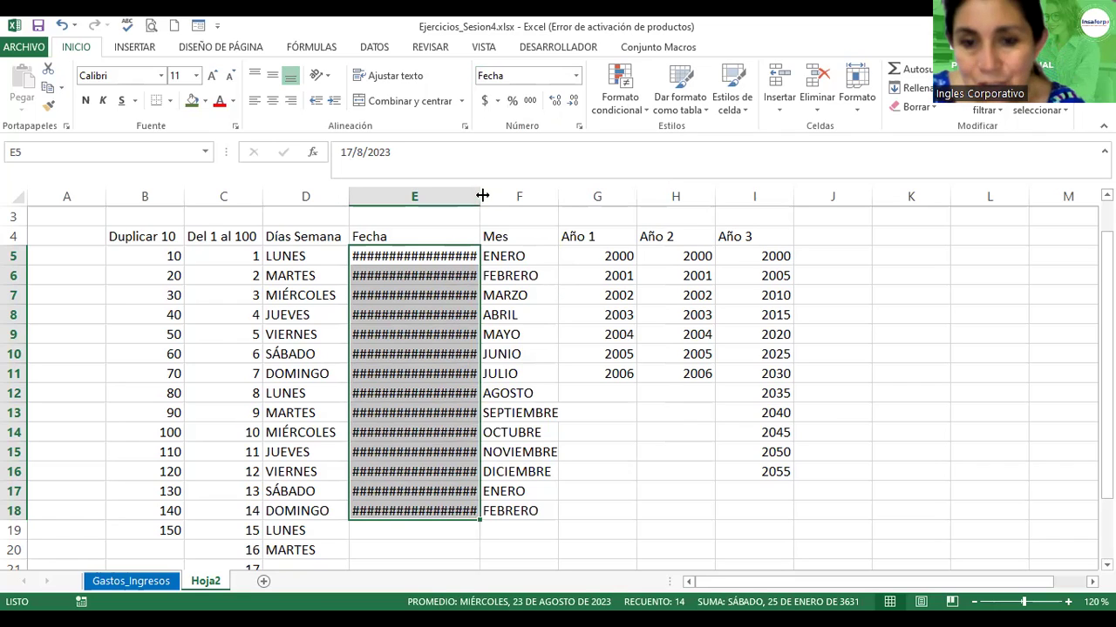
left_click_drag(482, 195, 581, 193)
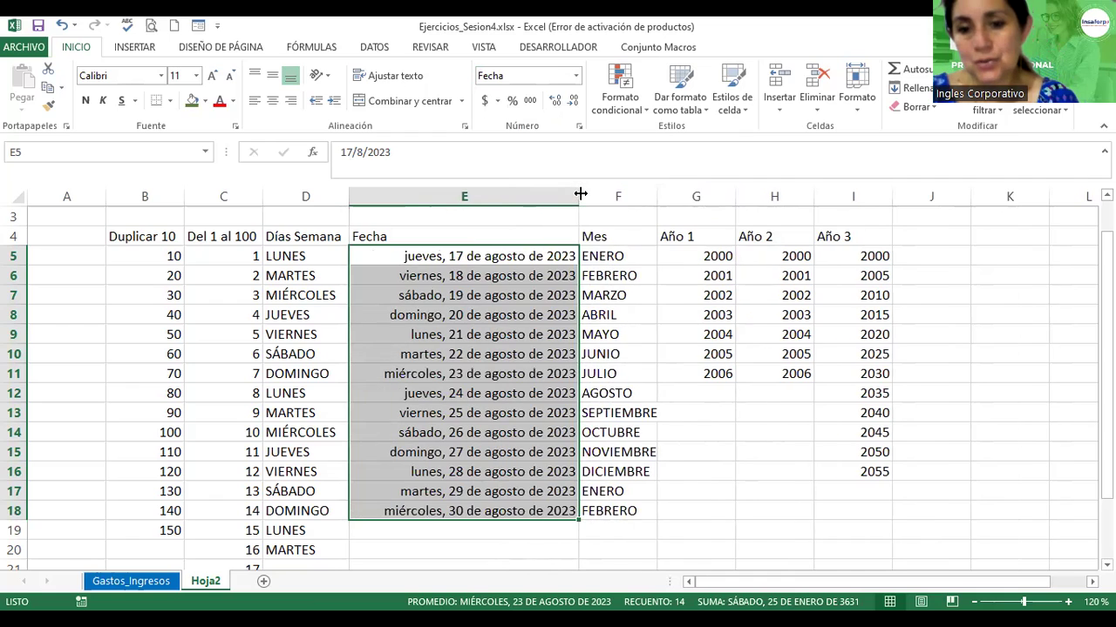
left_click_drag(580, 194, 613, 187)
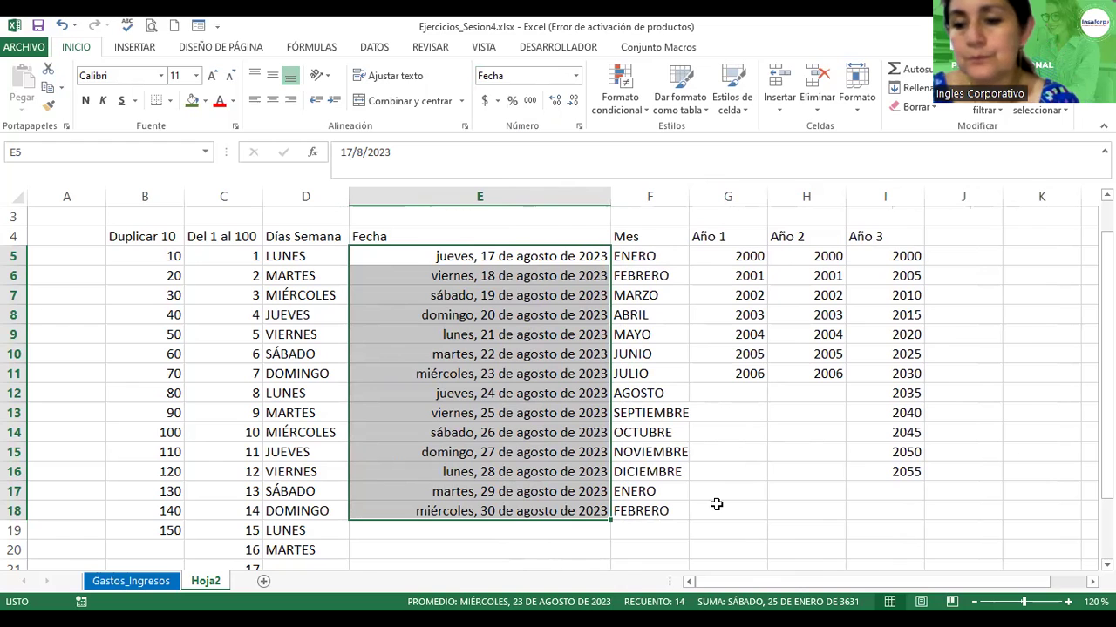
left_click(807, 550)
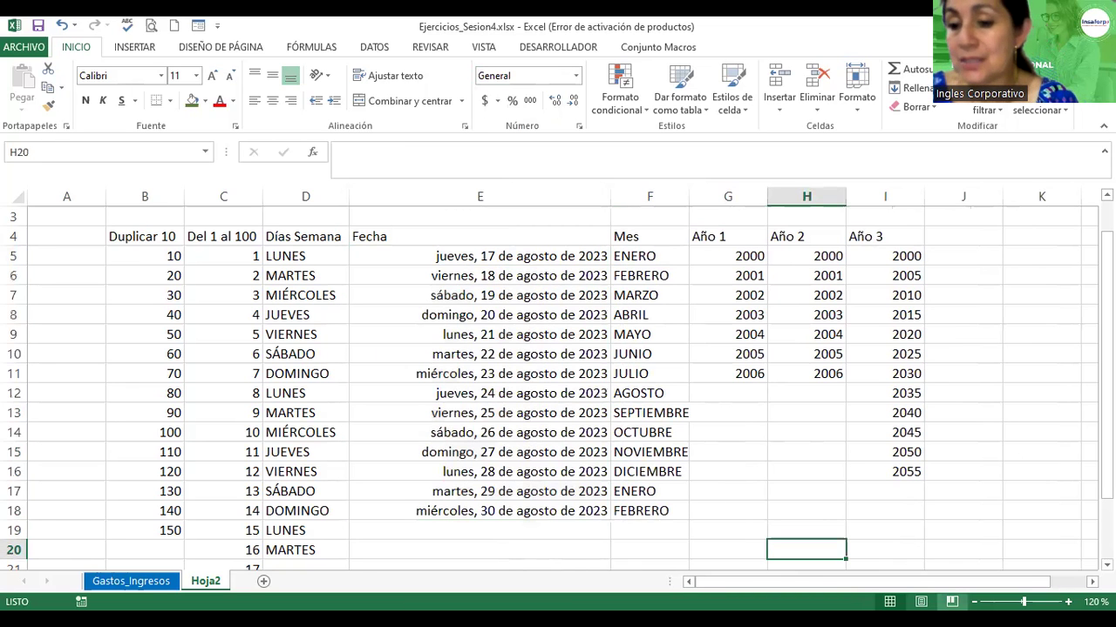
Step: Look over the zoomed-out sheet, then undo column E's widening and the long date format
left_click(973, 602)
left_click(973, 602)
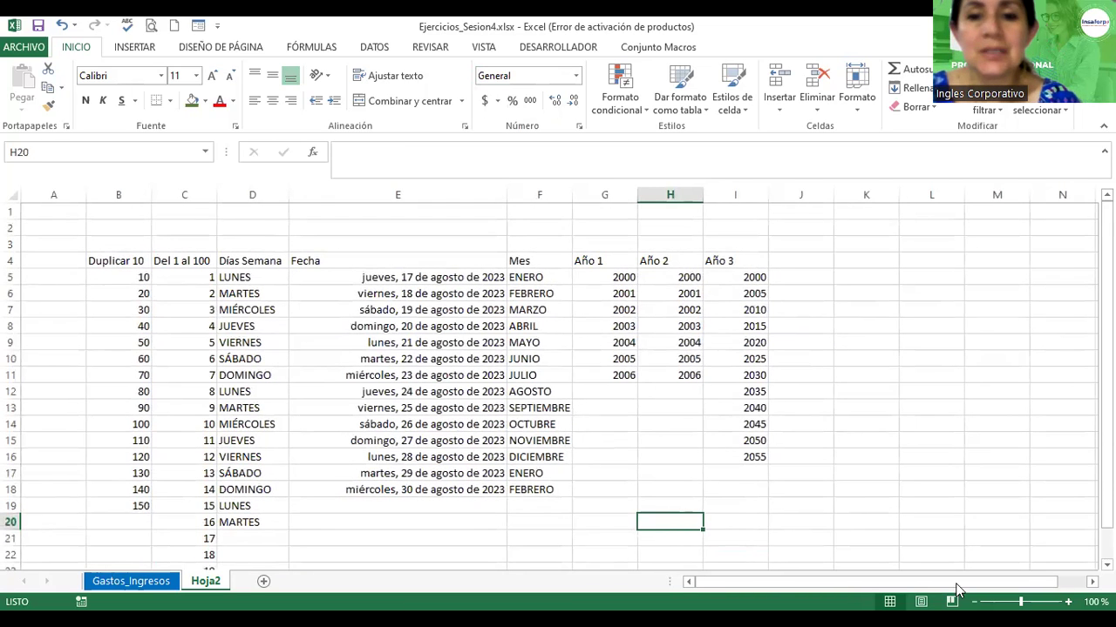
left_click(173, 246)
mouse_move(120, 261)
left_mouse_down()
mouse_move(311, 275)
mouse_move(528, 261)
left_mouse_up()
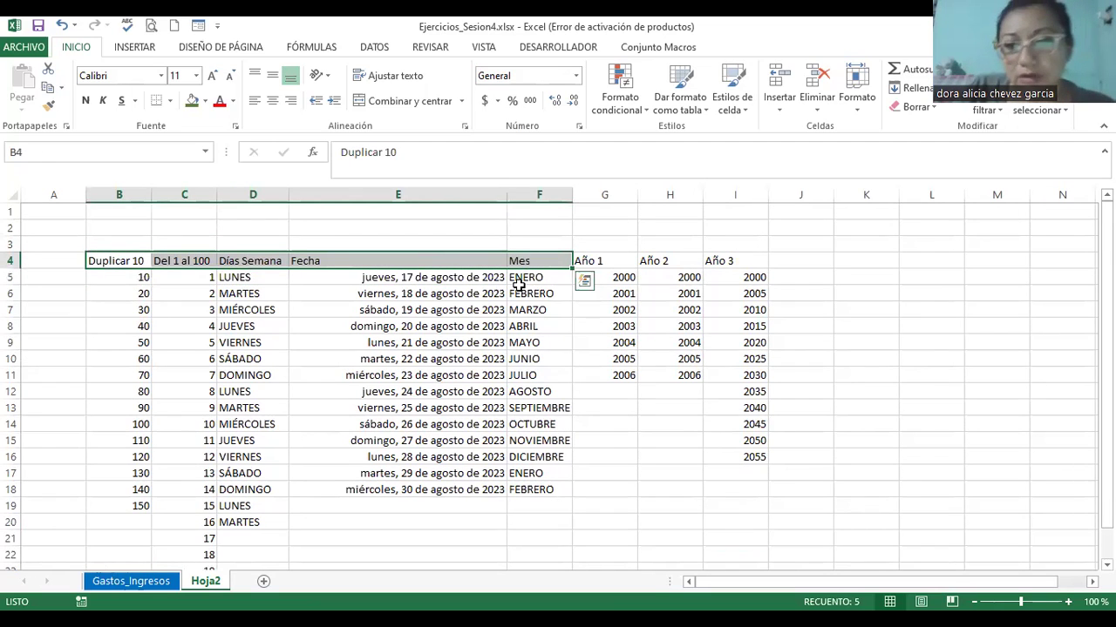
left_click(407, 301)
scroll(407, 301, "up", 1)
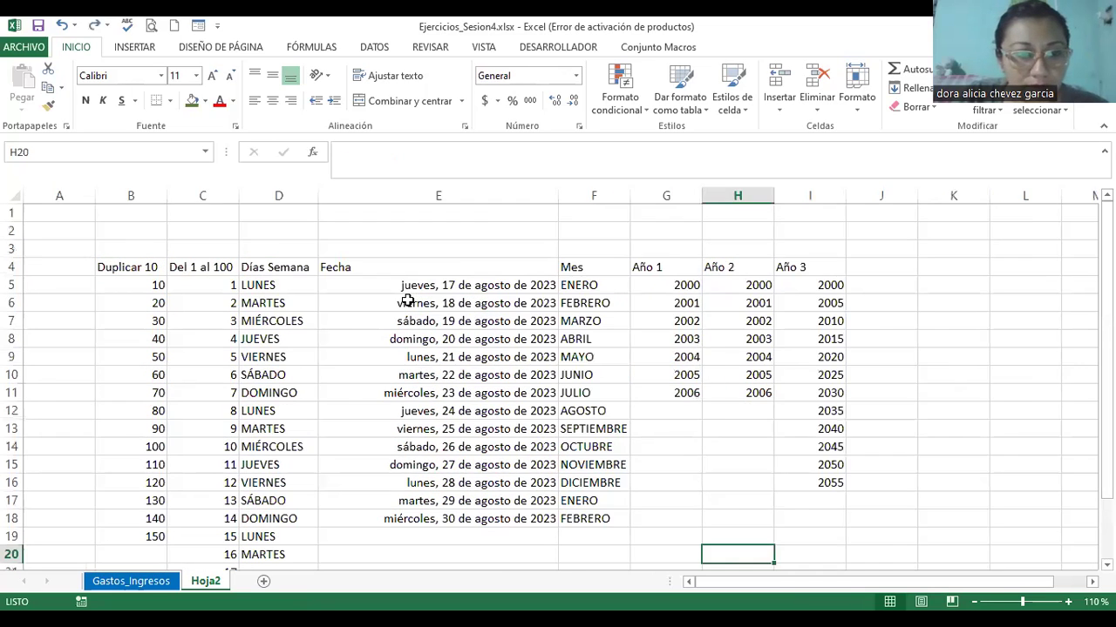
scroll(407, 301, "up", 1)
key("ctrl+z")
key("ctrl+z")
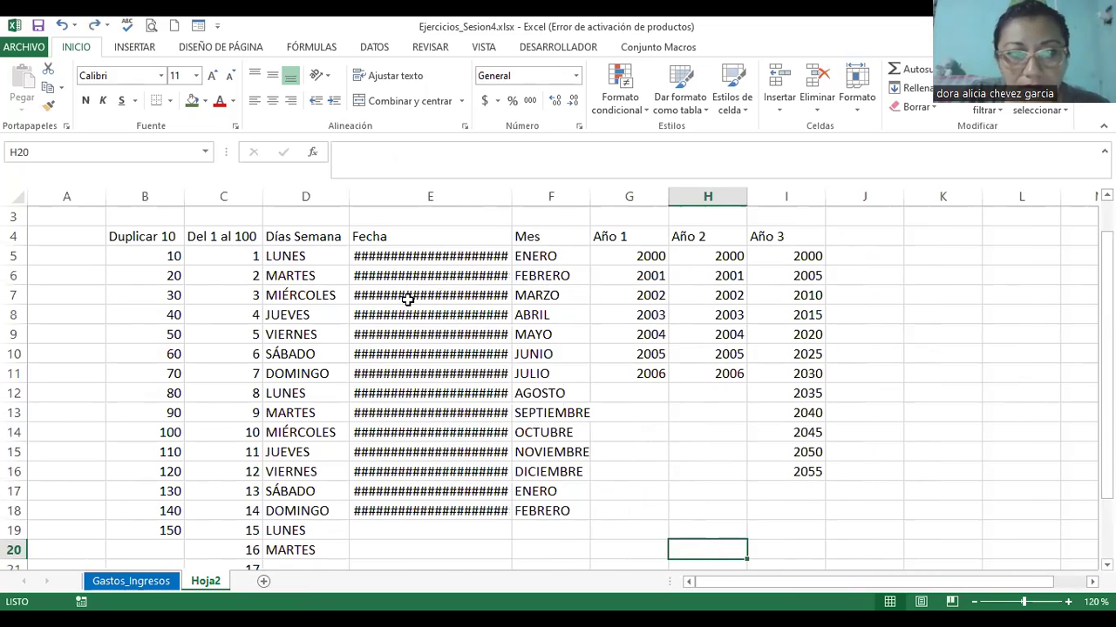
key("ctrl+z")
key("ctrl+z")
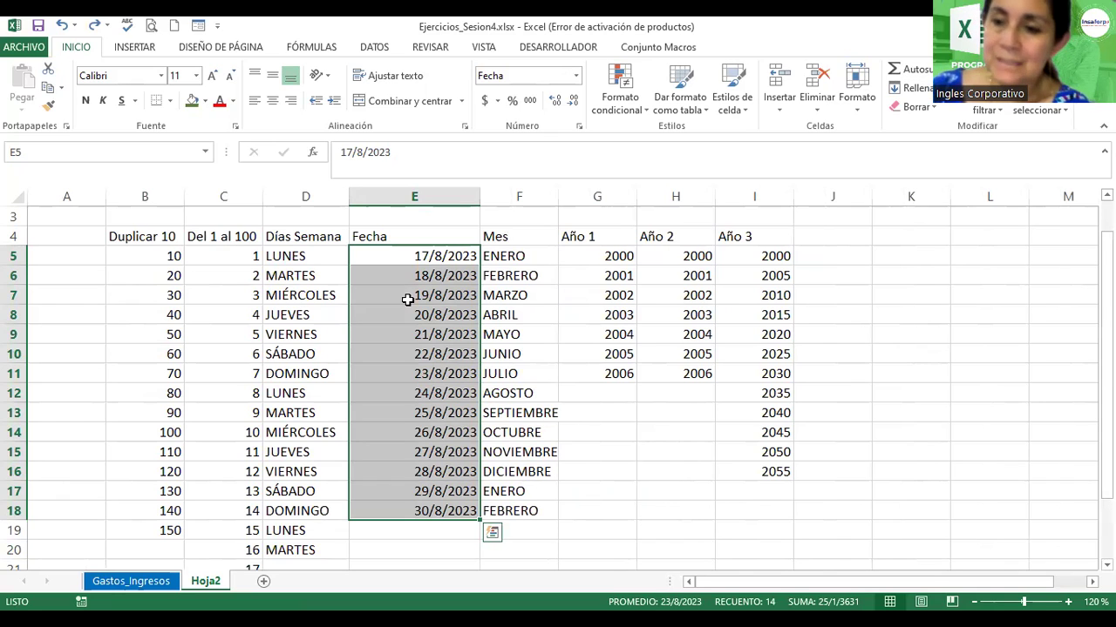
Step: Fill the Fecha dates from 17/8/2023 in E5 down to 31/8/2023 in E19
left_click(409, 258)
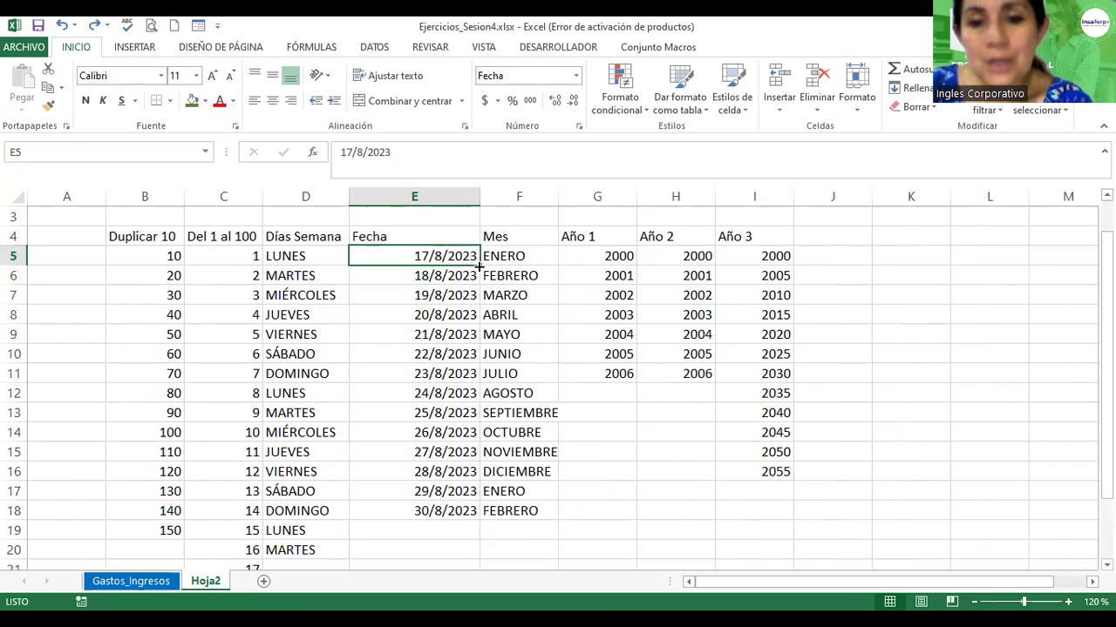
left_click_drag(480, 265, 504, 511)
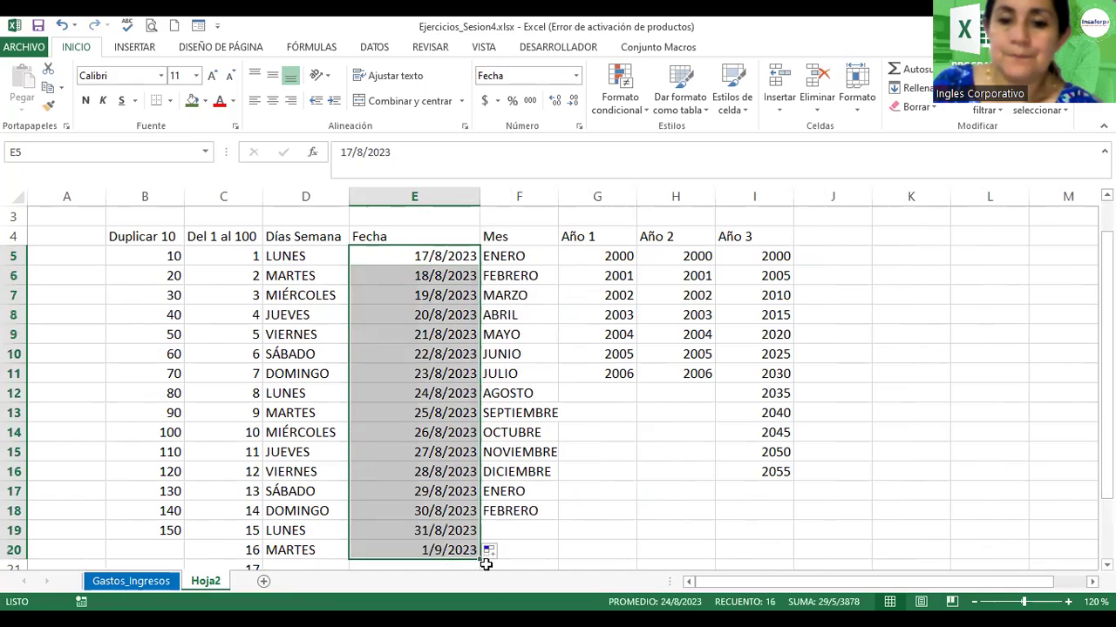
left_click_drag(480, 561, 481, 545)
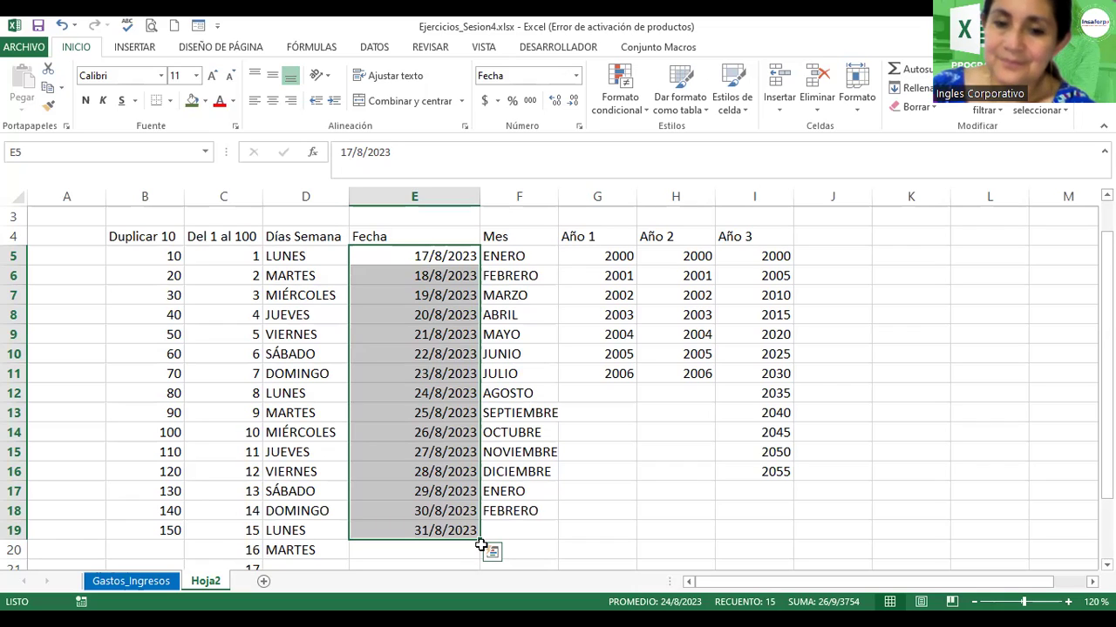
Step: Apply Fecha larga to E5:E19 and widen column E to fit the long dates
left_click(575, 76)
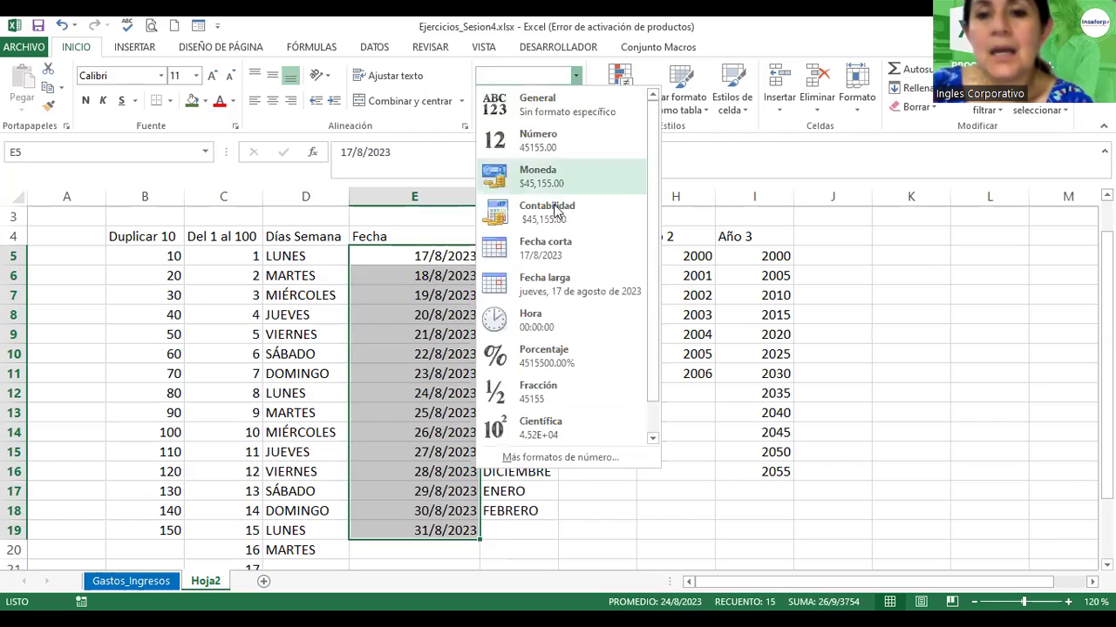
left_click(556, 293)
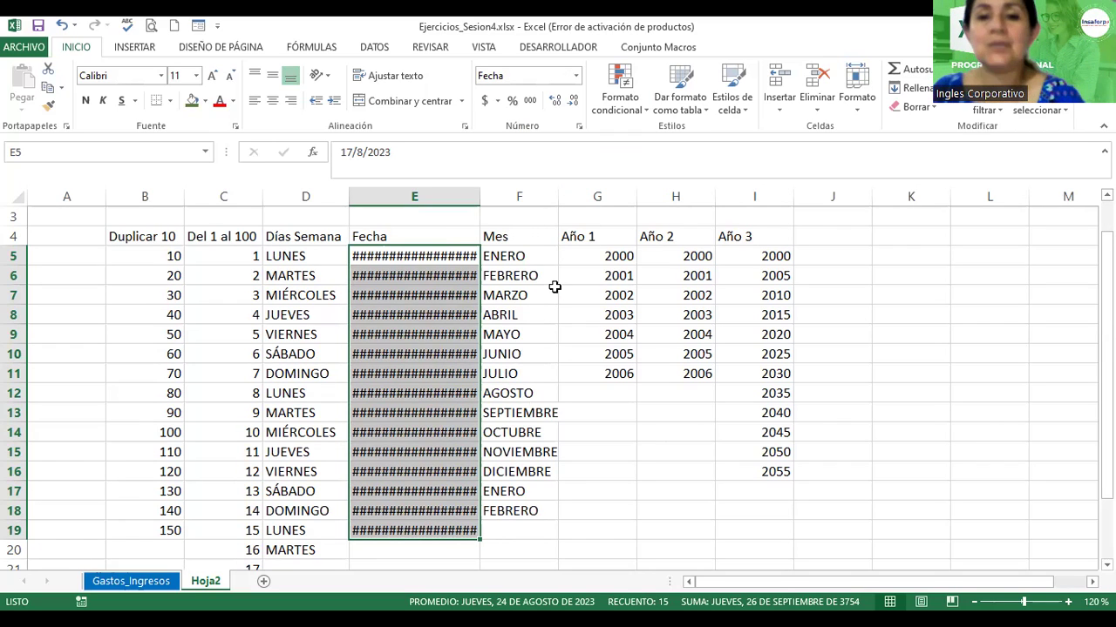
left_click_drag(480, 193, 541, 189)
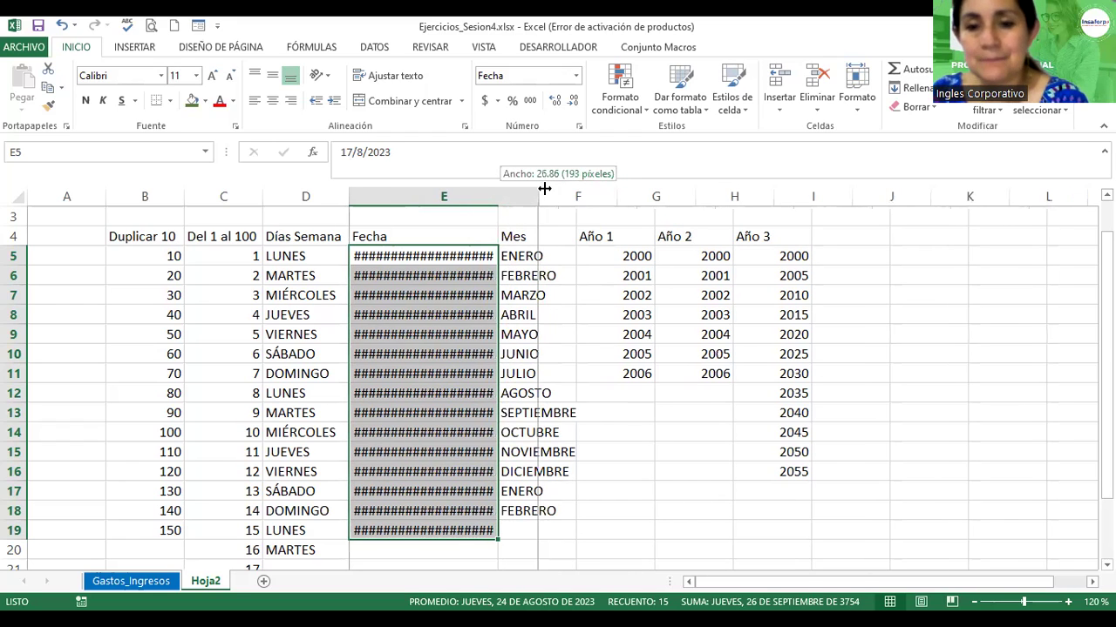
left_click_drag(551, 187, 577, 188)
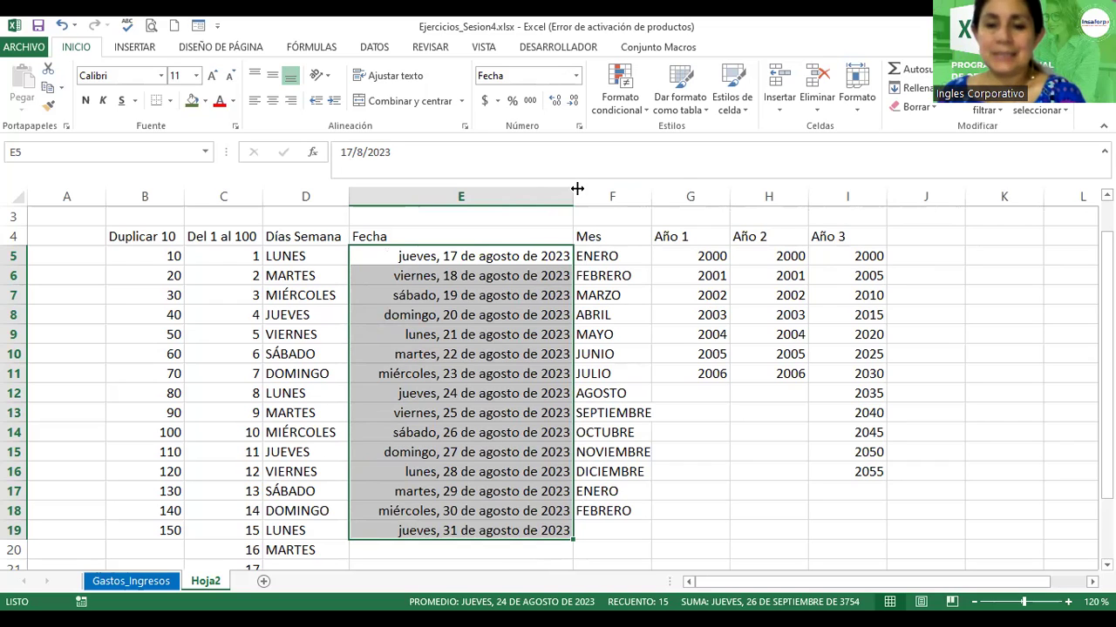
Step: Make the row-4 headers from Duplicar 10 to Año 3 bold with wrapped text
left_click(145, 237)
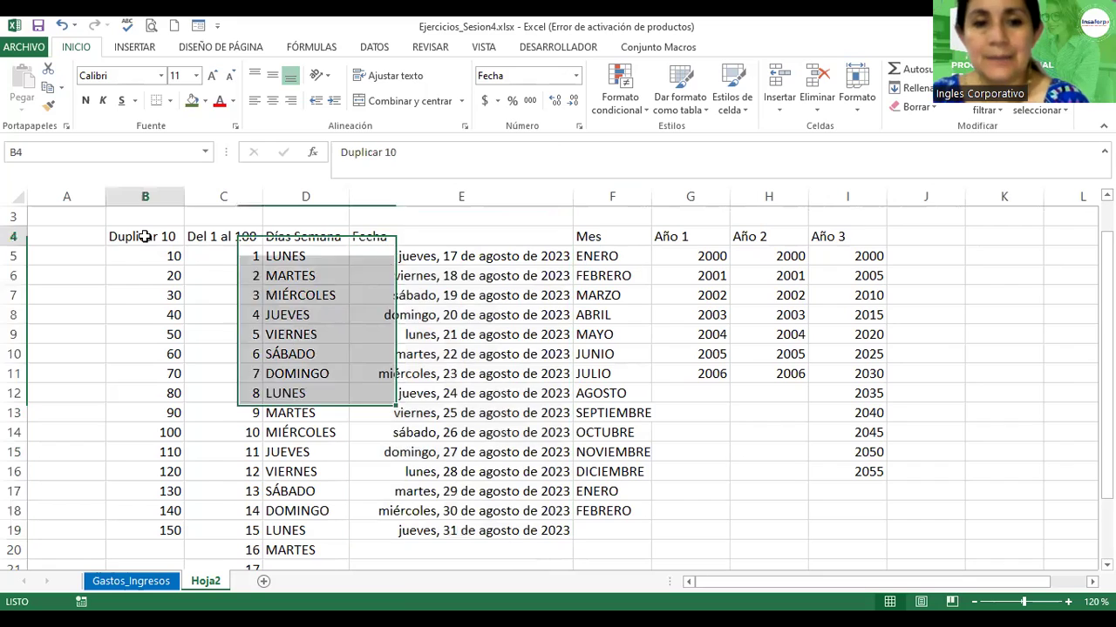
key("shift+Right")
key("shift+Right")
key("shift+Right")
key("shift+Right")
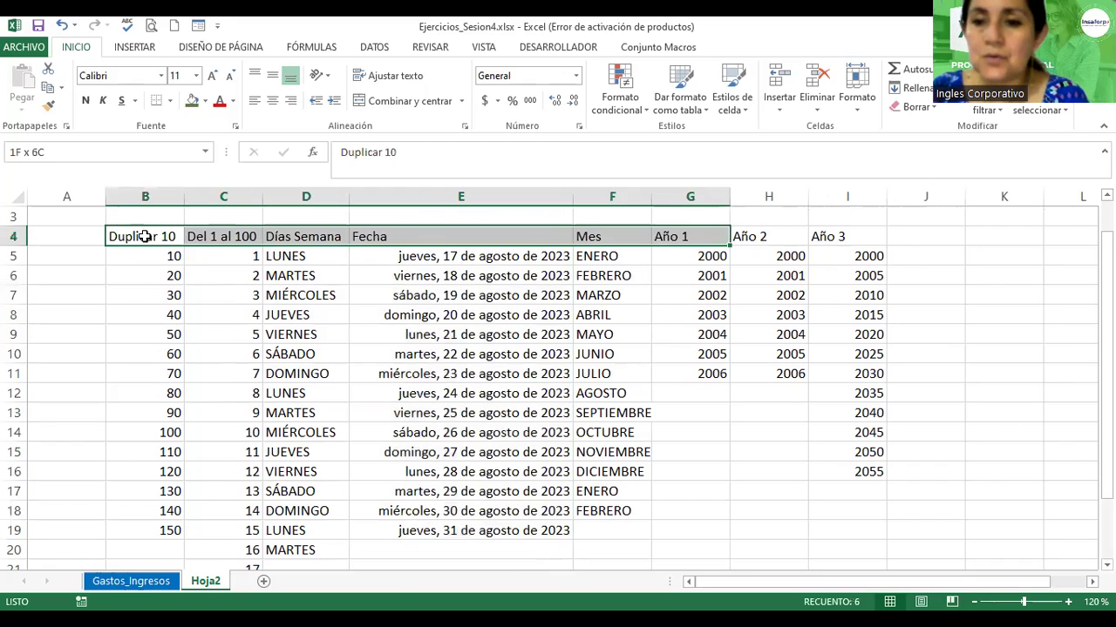
key("shift+Right")
key("shift+Right")
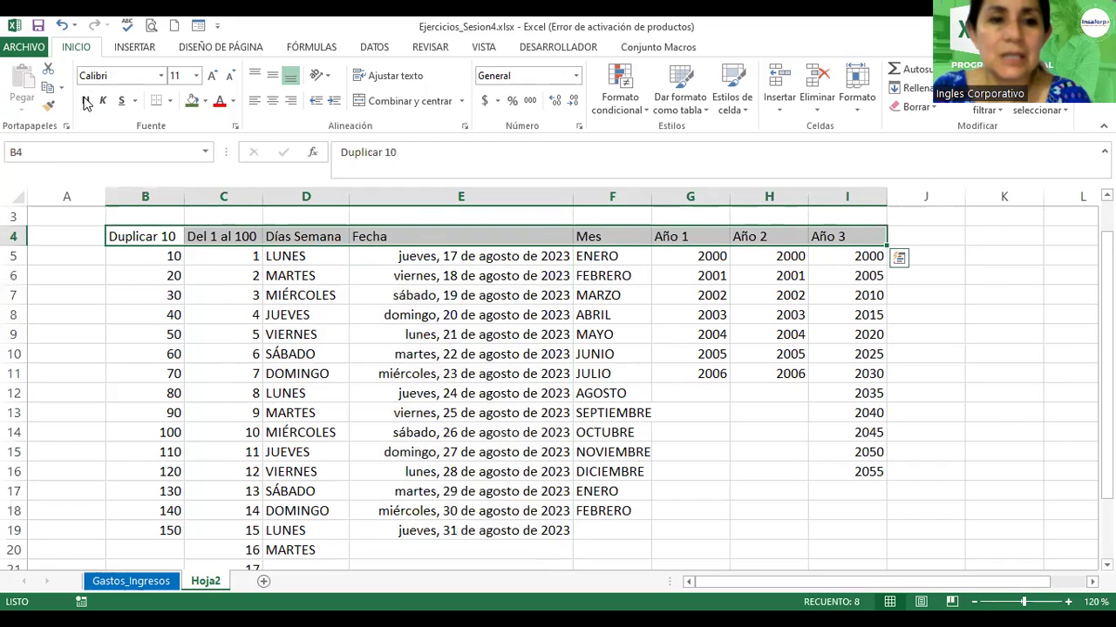
left_click(85, 101)
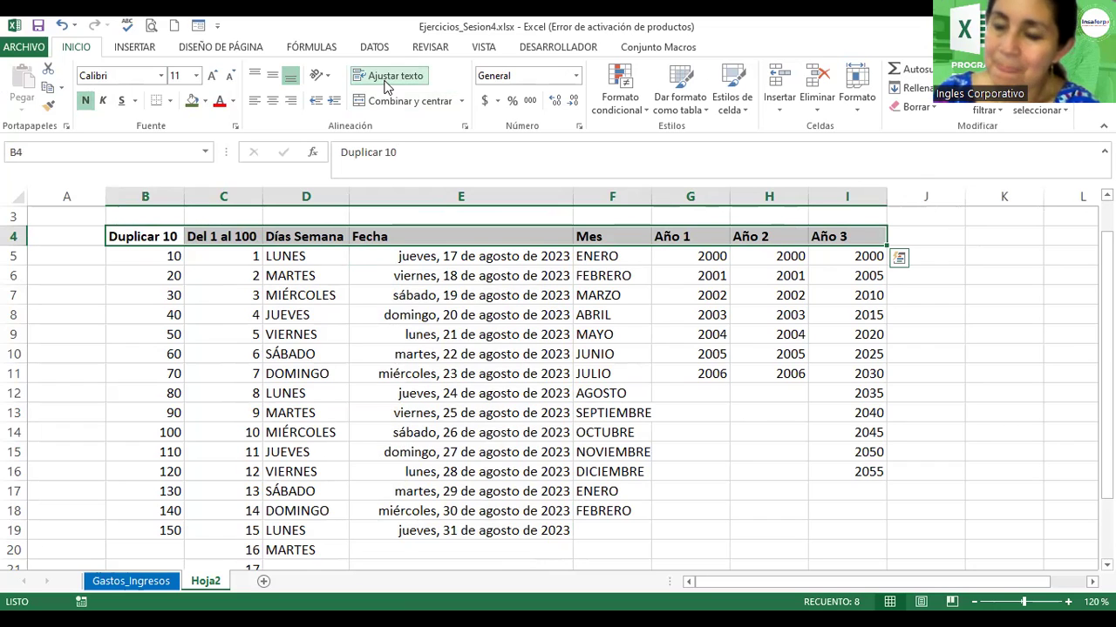
left_click(388, 84)
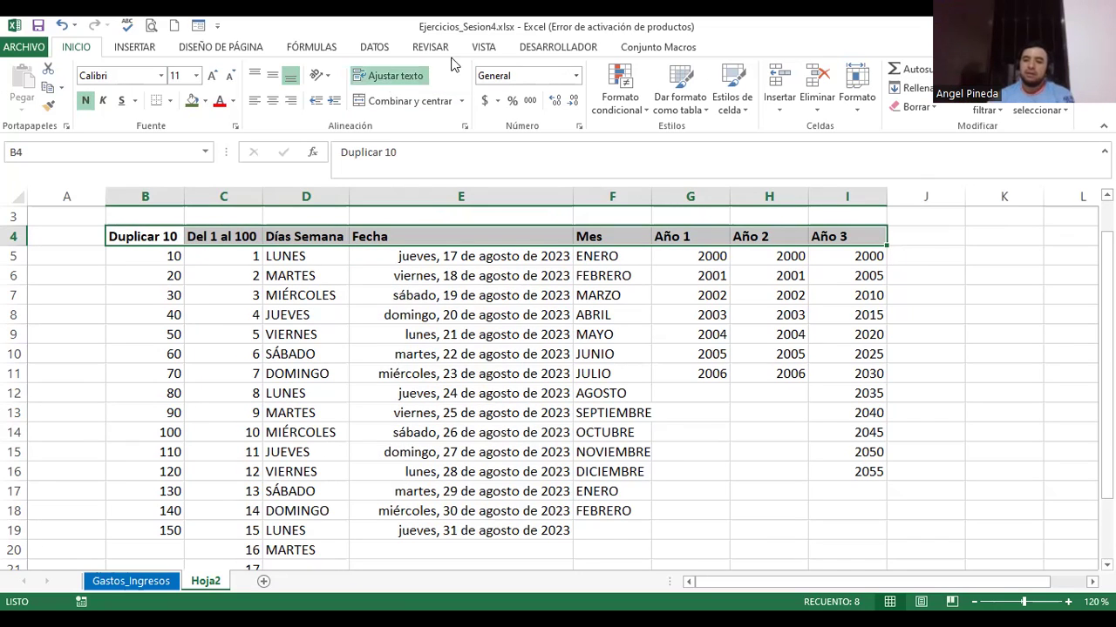
Step: Switch the Fecha dates in column E back to the Fecha corta format
left_click_drag(466, 261, 478, 546)
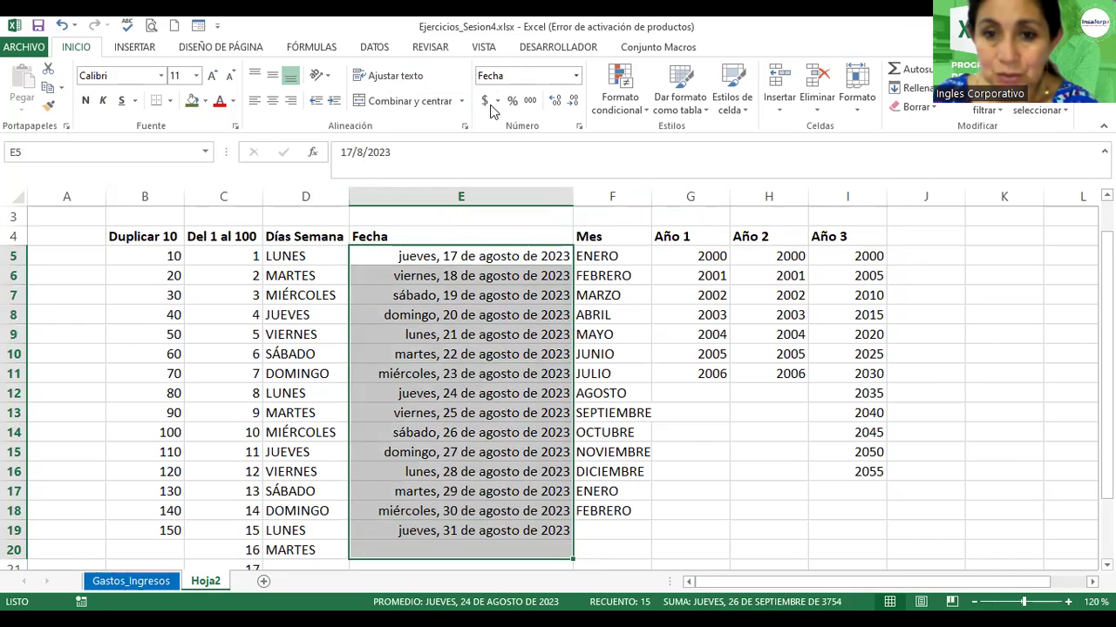
left_click(575, 77)
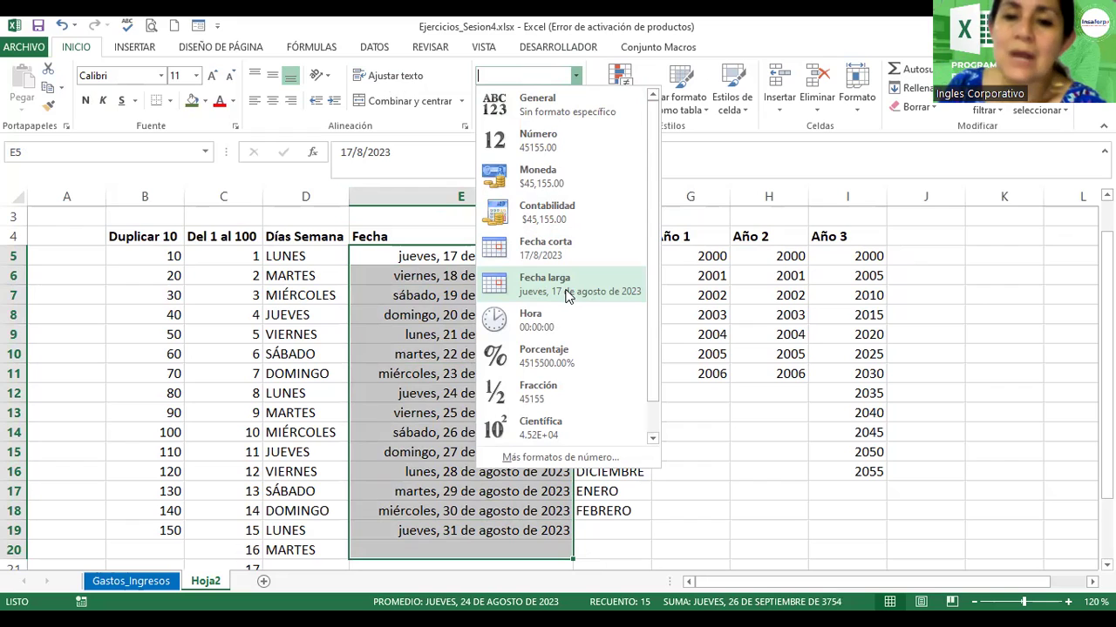
left_click(551, 253)
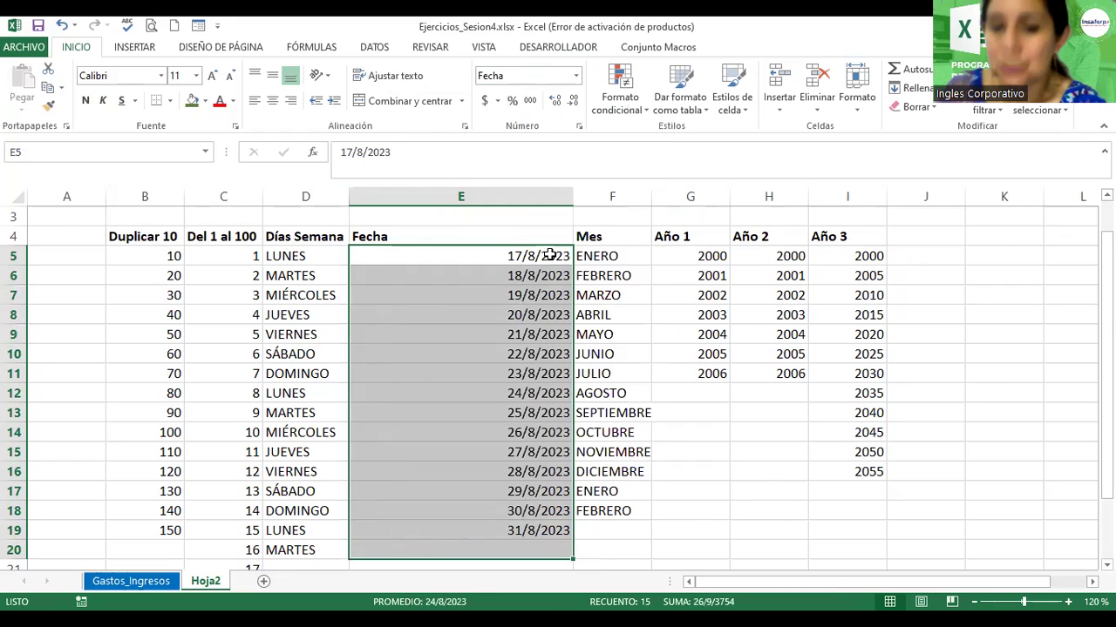
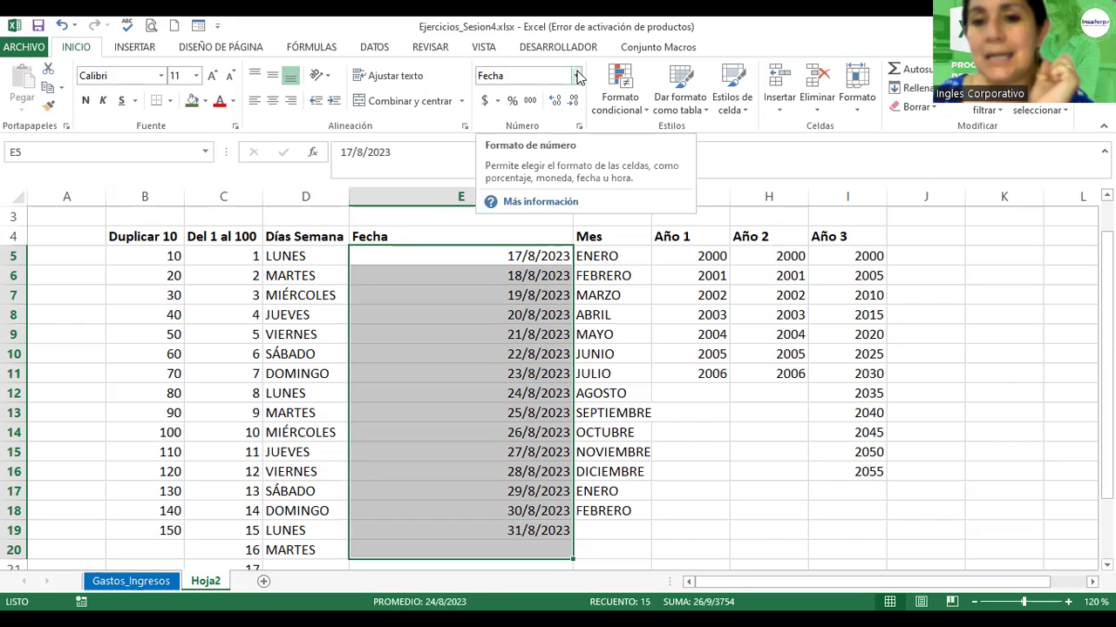
Step: Apply the Fecha larga long date format to the Fecha dates in E5:E20
left_click(577, 78)
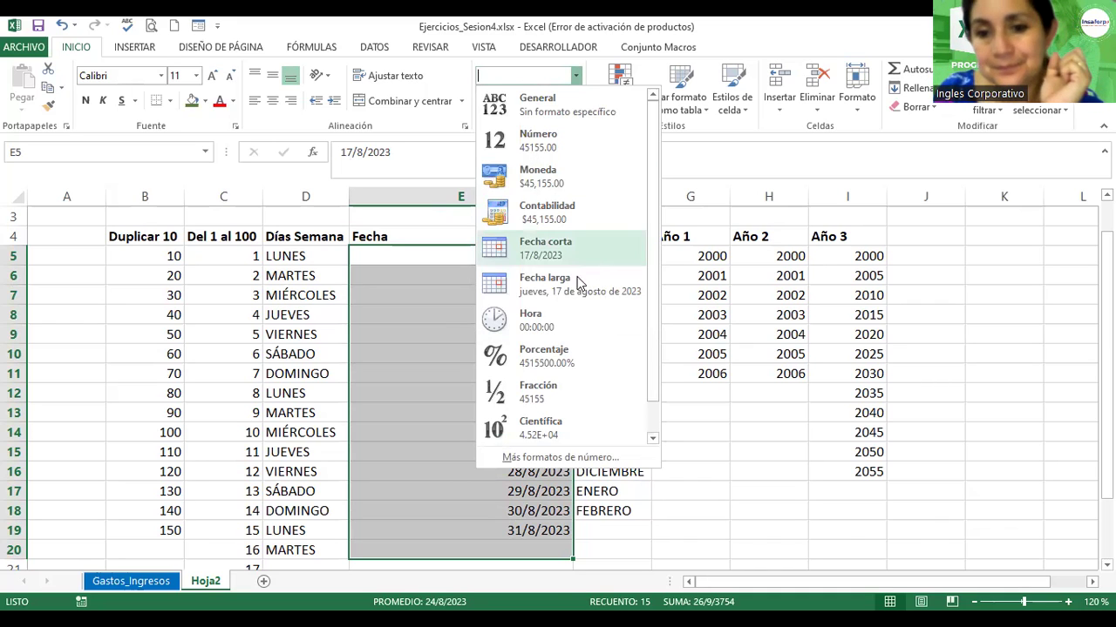
left_click(550, 296)
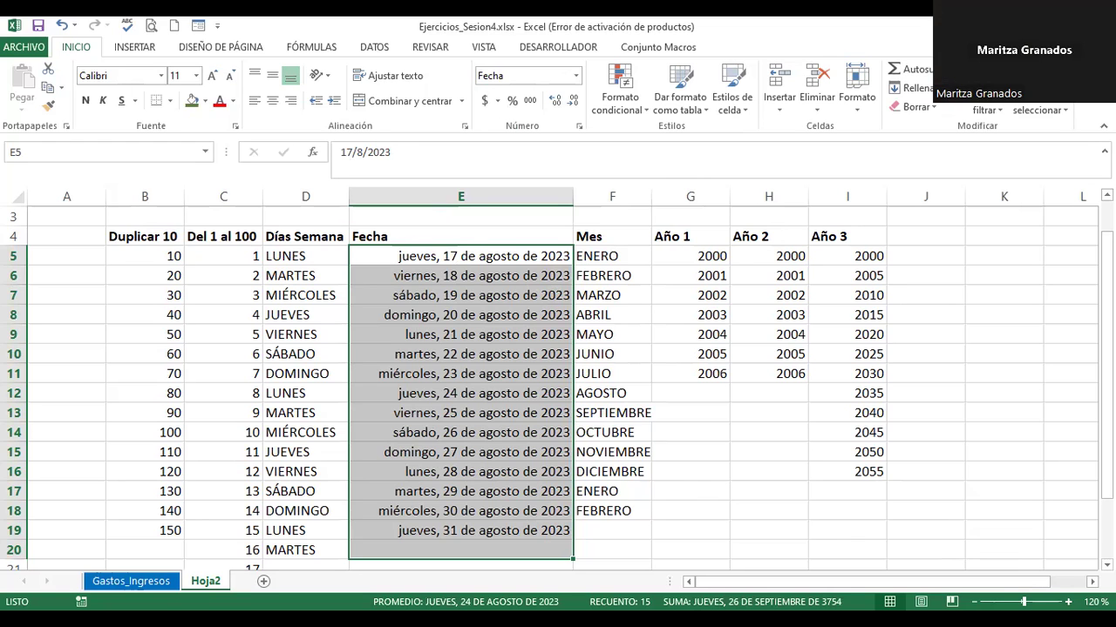
scroll(530, 450, "down", 1, "ctrl")
scroll(530, 451, "down", 1, "ctrl")
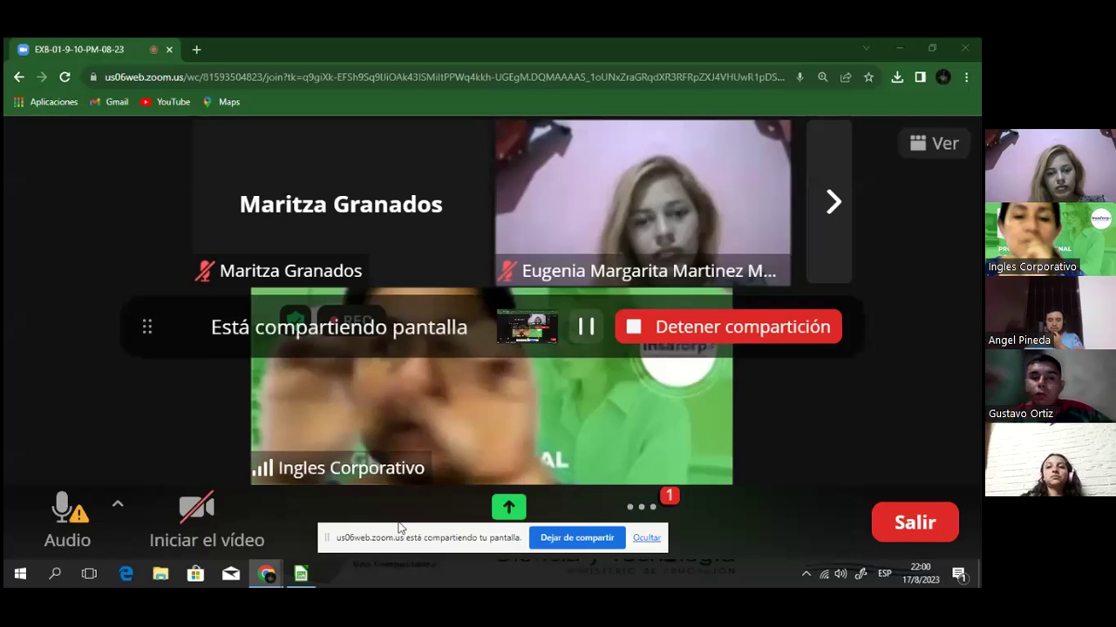
Step: Bring the LibreOffice Calc workbook in front of the Zoom meeting window
left_click(301, 574)
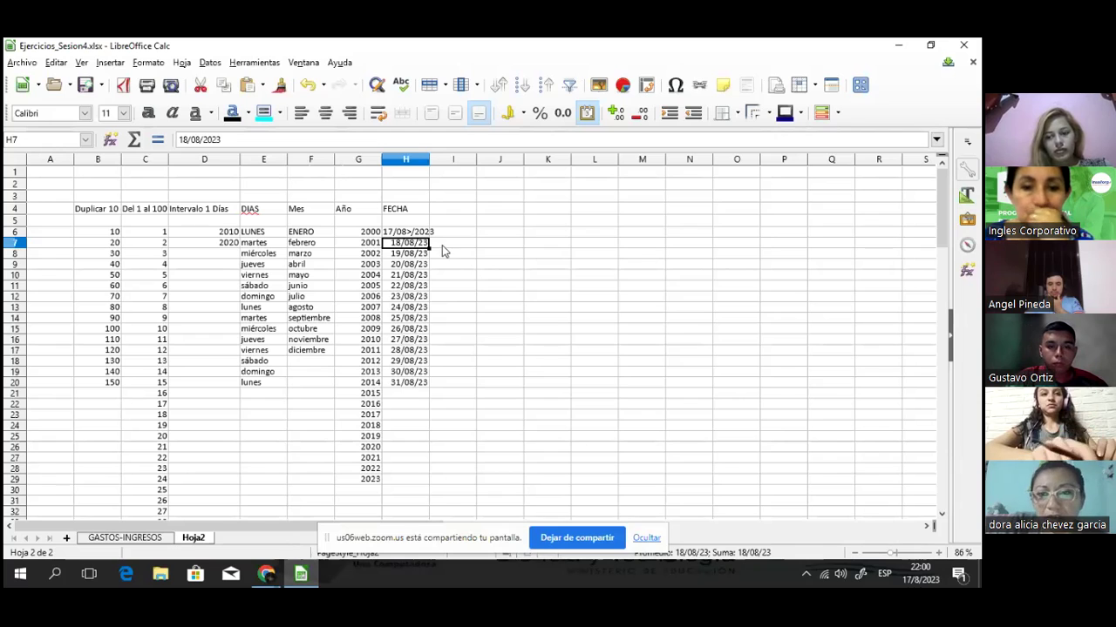
Step: Select the FECHA cells H7:H20 and toggle the toolbar date format off and back on
left_click_drag(416, 245, 416, 385)
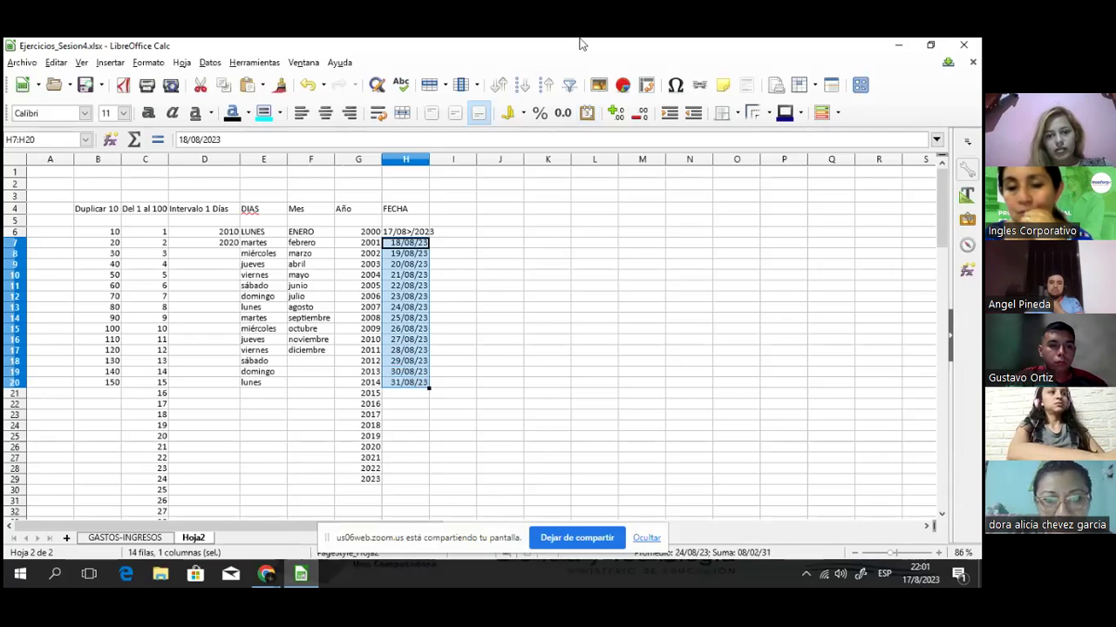
left_click(588, 114)
left_click(587, 114)
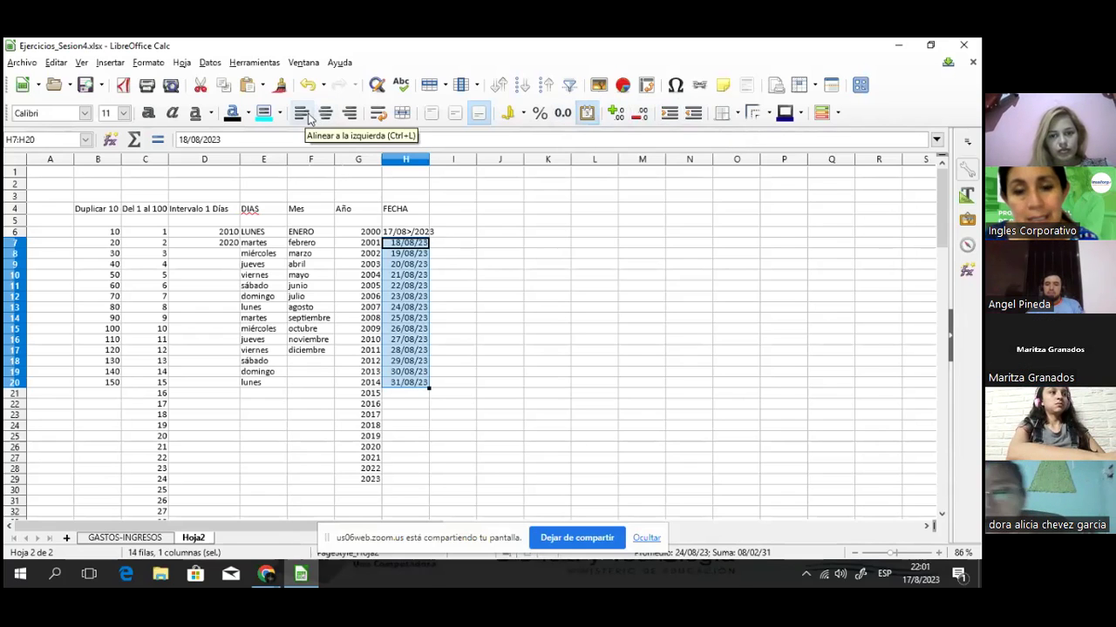
Step: Apply Formato numérico > Fecha to H7:H20, then bring up the Formato de celdas dialog
left_click(148, 63)
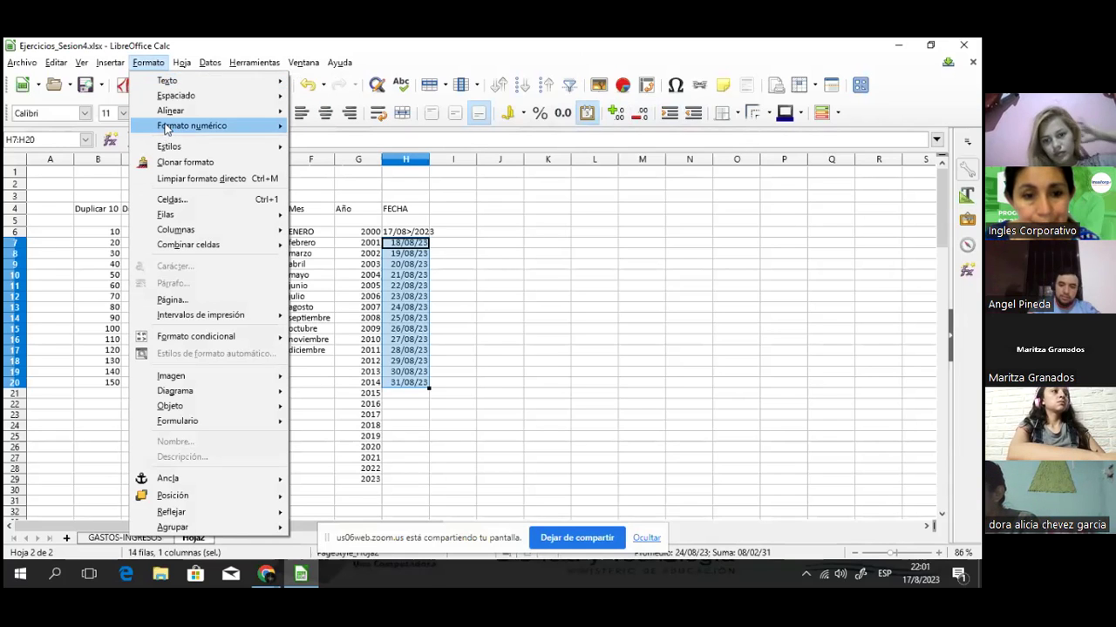
mouse_move(168, 129)
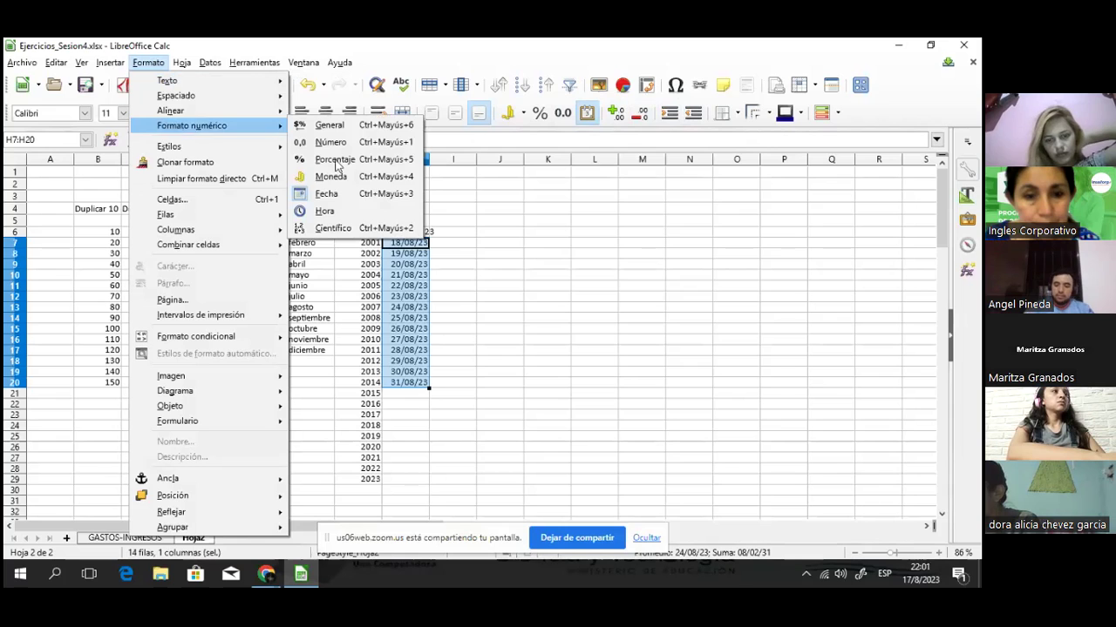
left_click(348, 194)
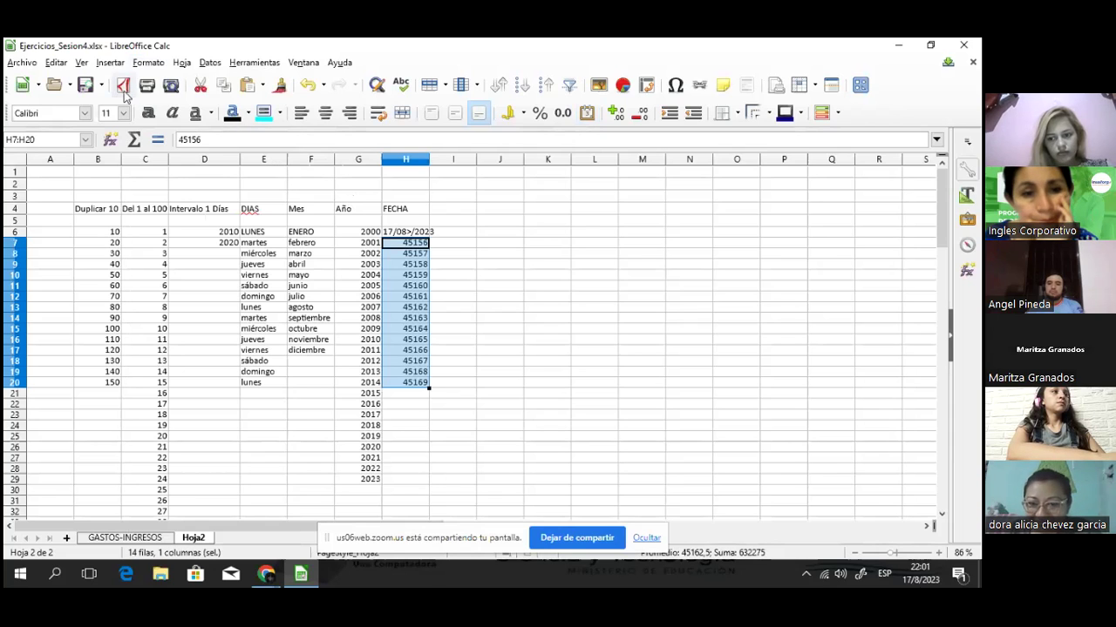
key("alt+o")
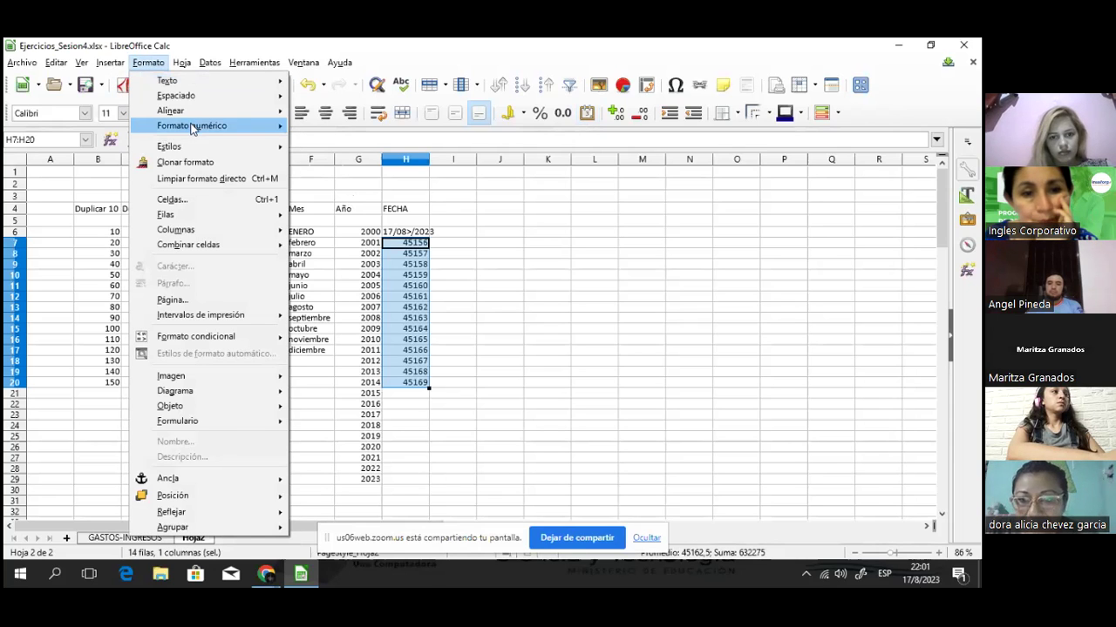
mouse_move(193, 130)
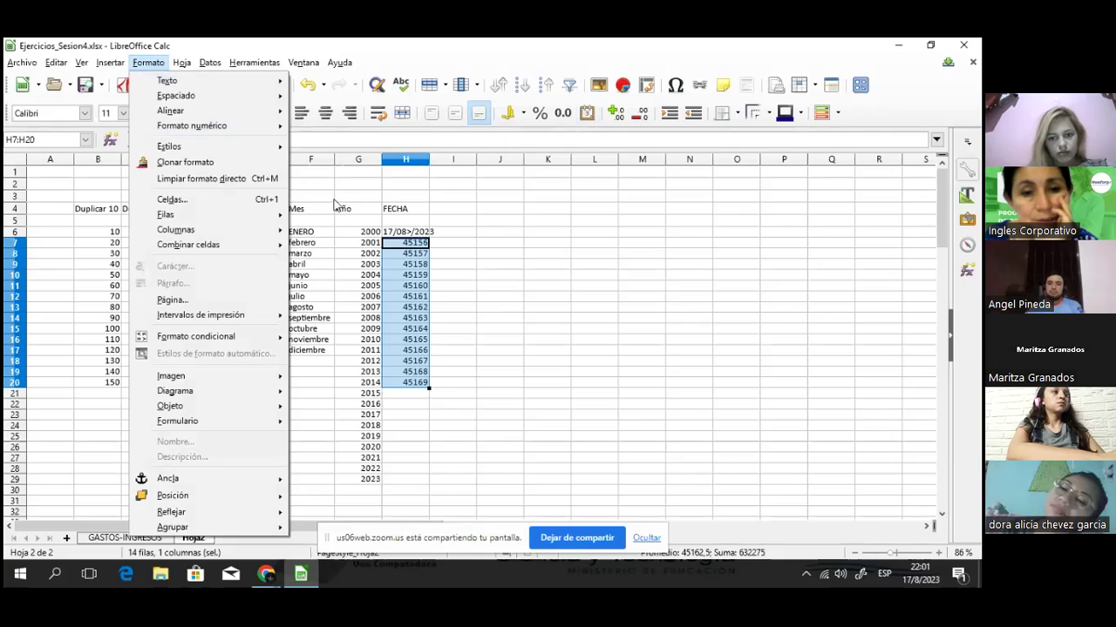
key("Escape")
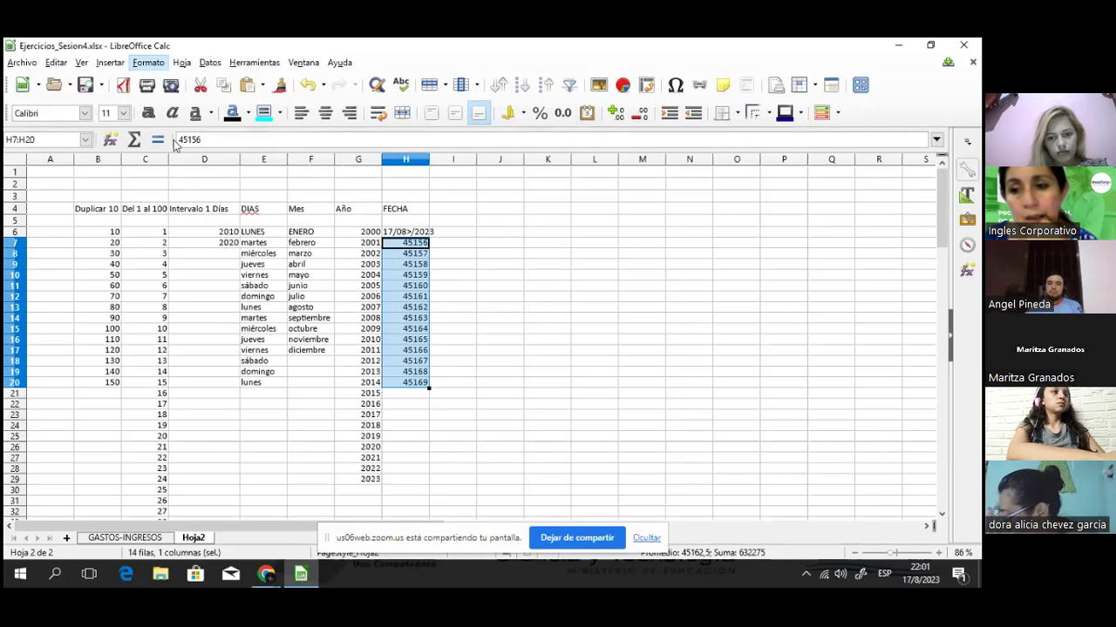
key("ctrl+1")
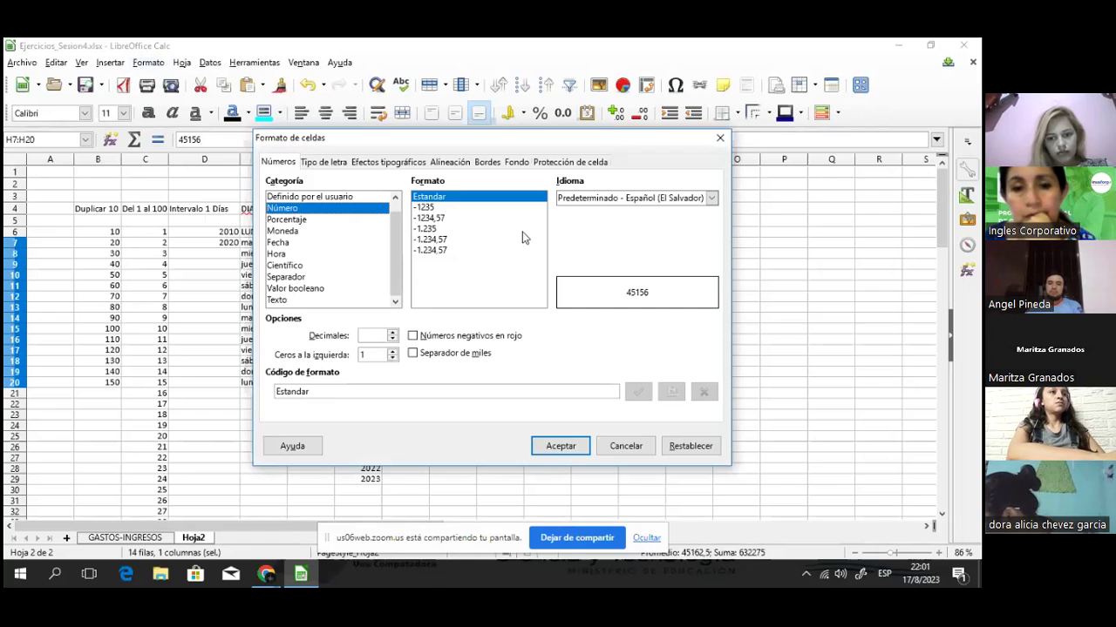
Step: Give H7:H20 the long Fecha format 'viernes 31 de diciembre de 1999'
left_click(283, 243)
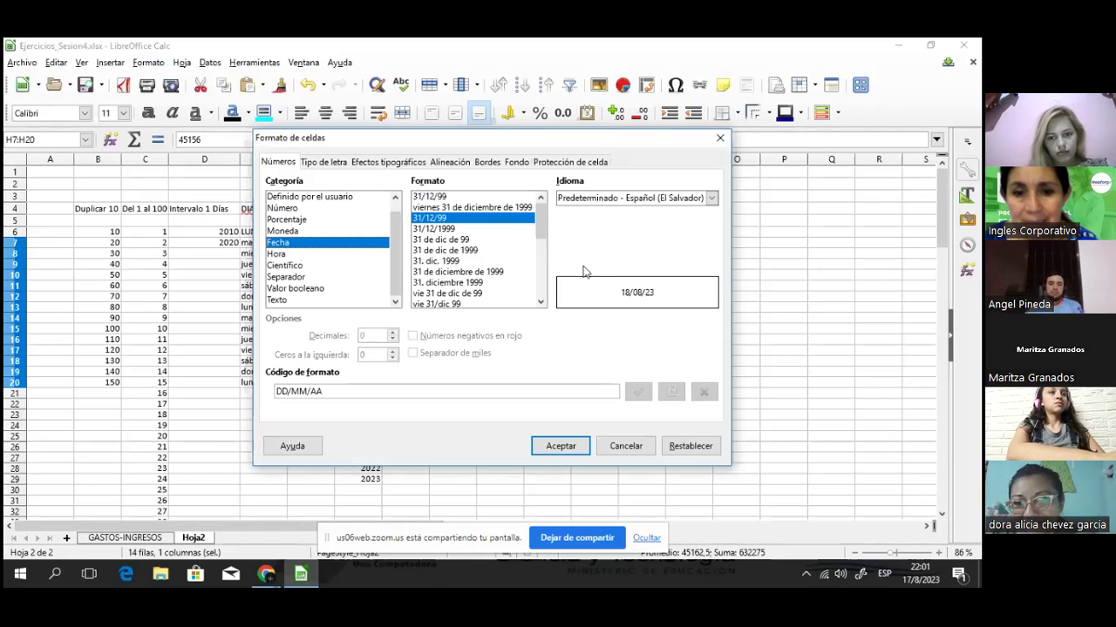
left_click(474, 294)
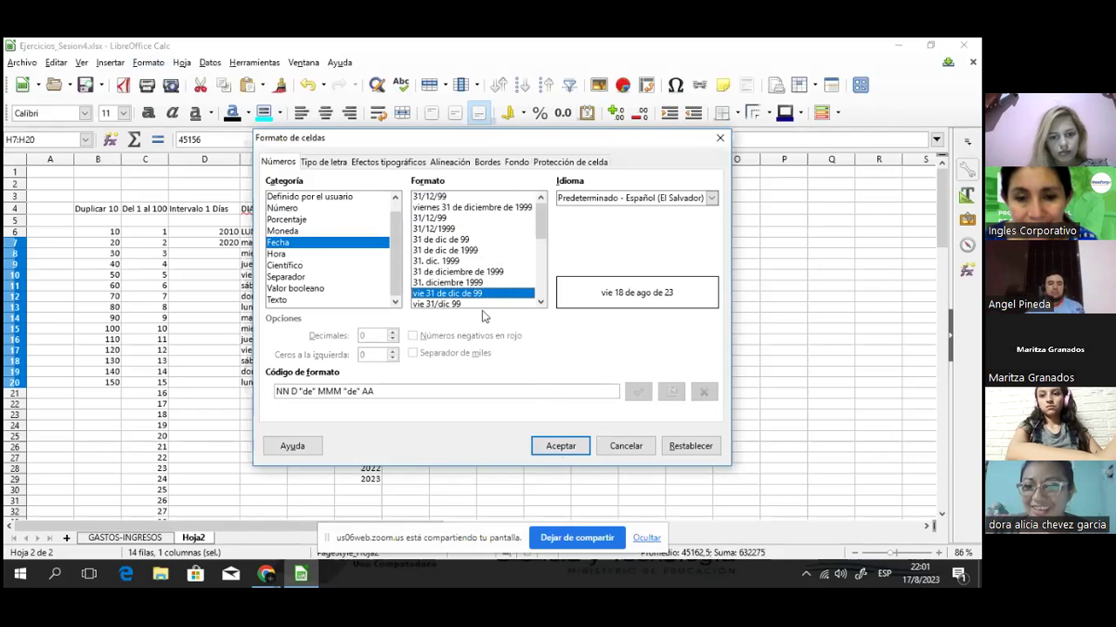
left_click(452, 283)
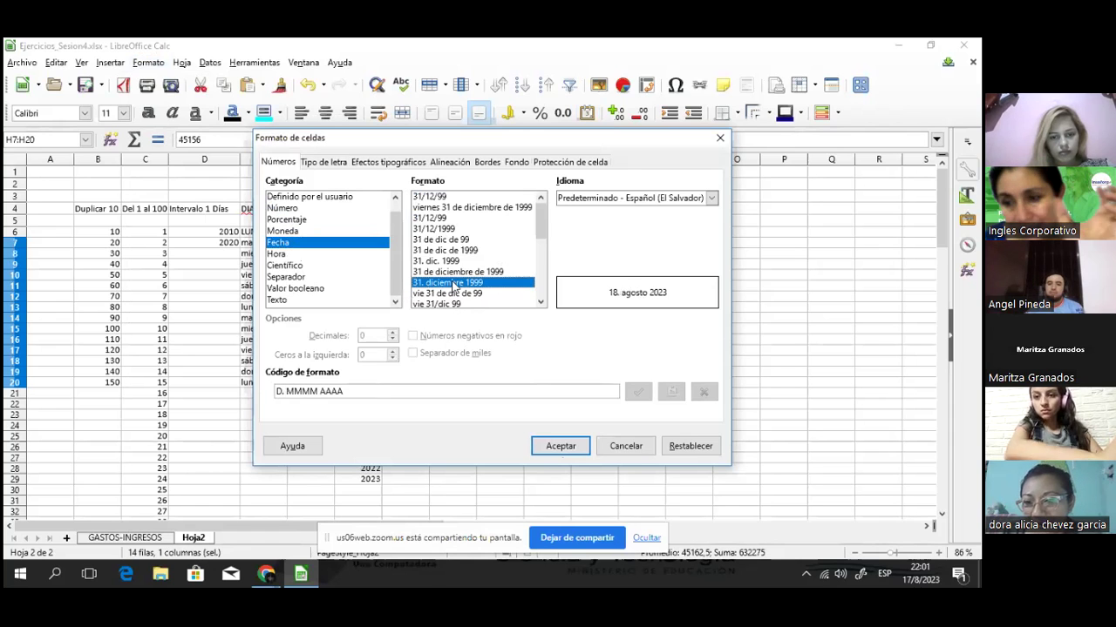
left_click(453, 294)
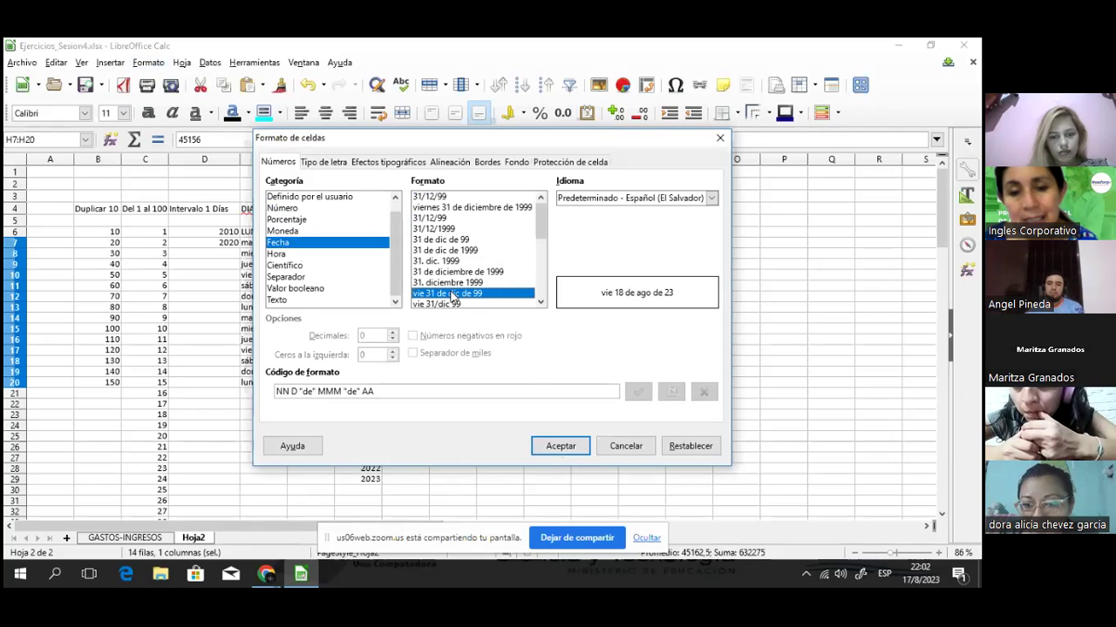
left_click(484, 209)
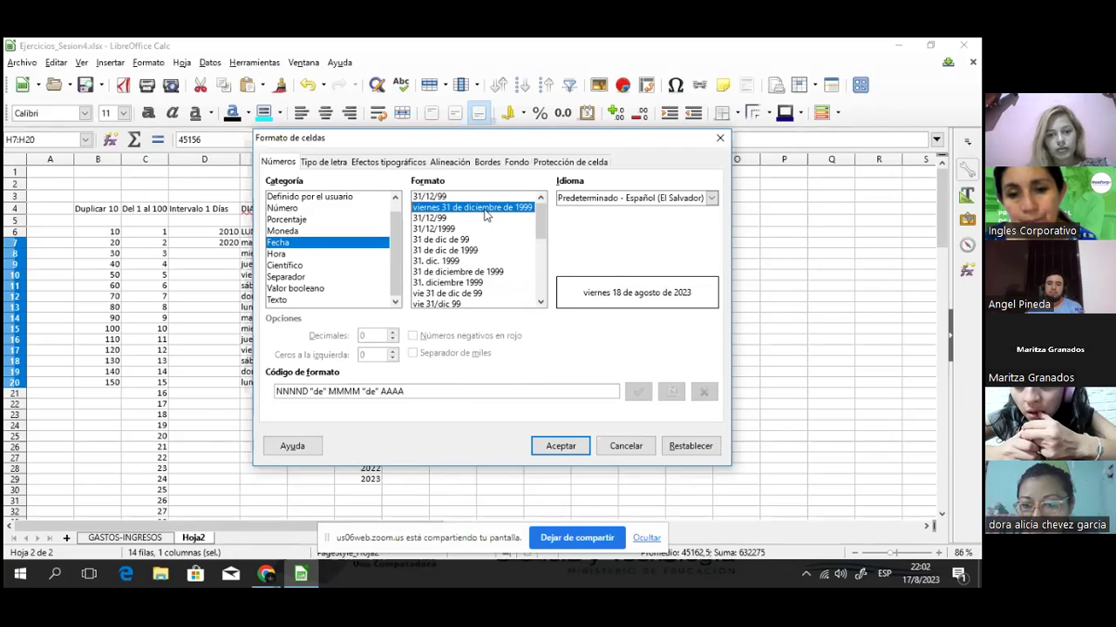
left_click(558, 455)
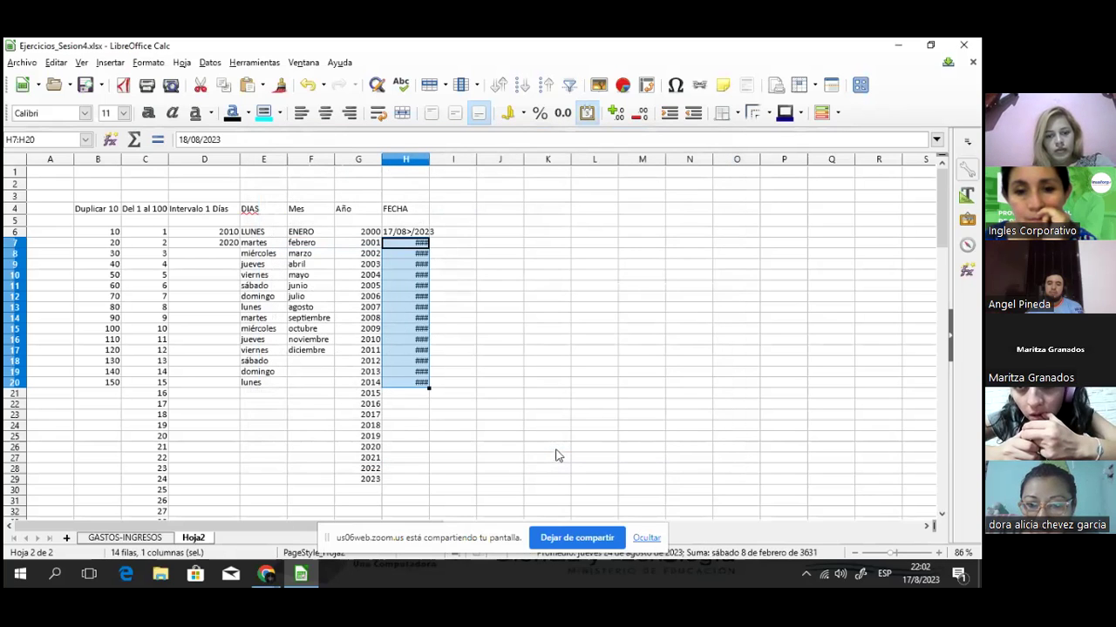
Step: Widen column H so the long FECHA dates fit
left_click_drag(429, 158, 450, 160)
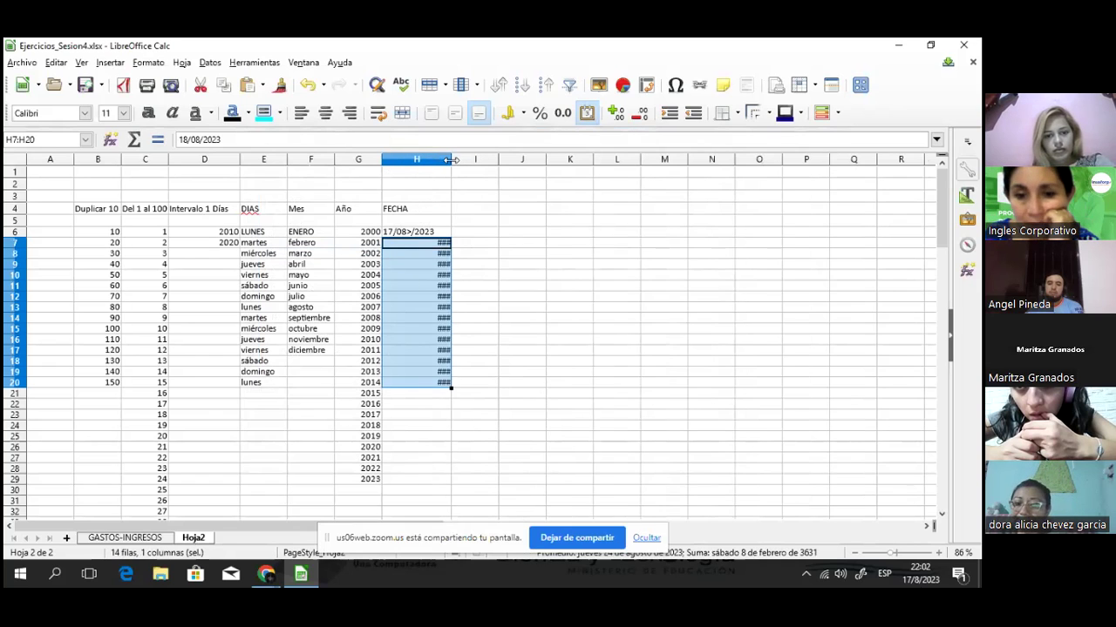
left_click(476, 387)
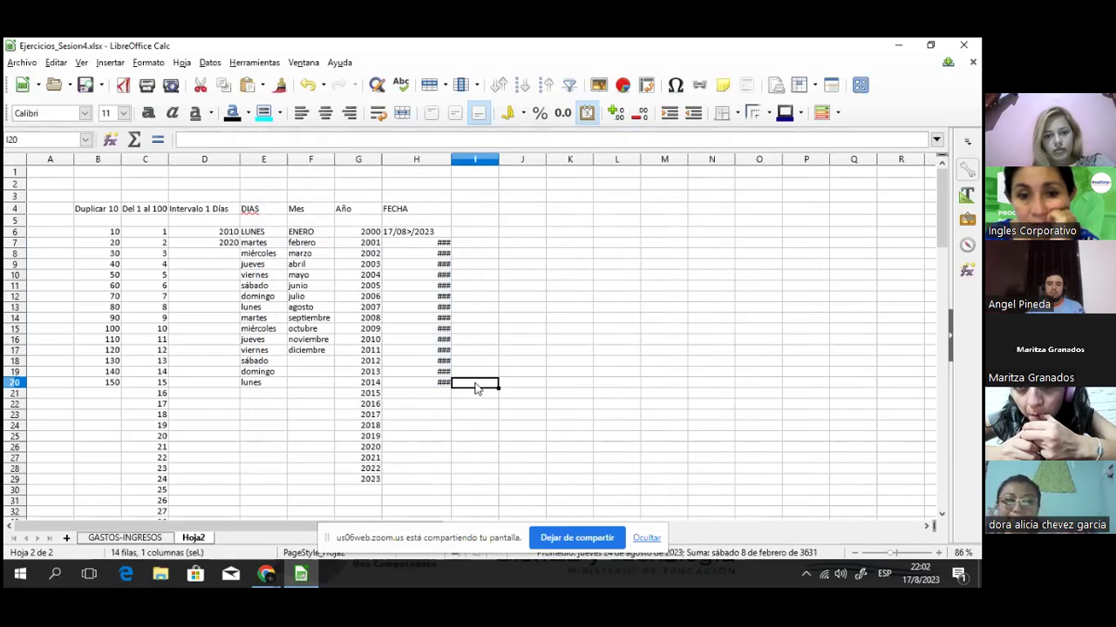
left_click_drag(453, 159, 570, 181)
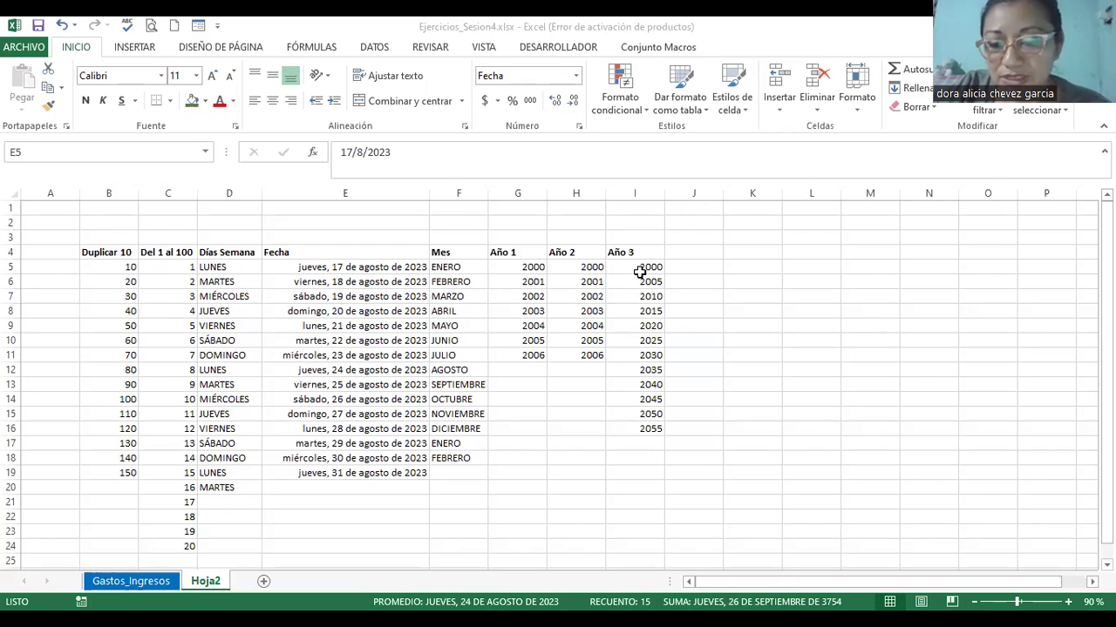
Step: Enter 2000 and 2005 in I5:I6 and fill the Año 3 series down to I19
left_click_drag(638, 268, 644, 445)
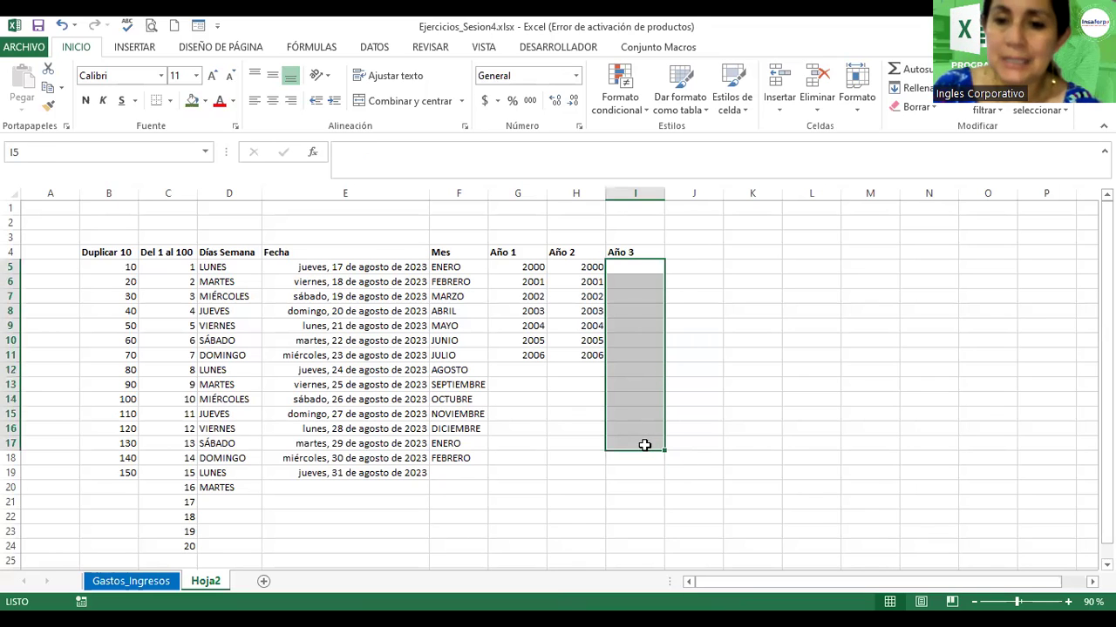
key("ctrl+z")
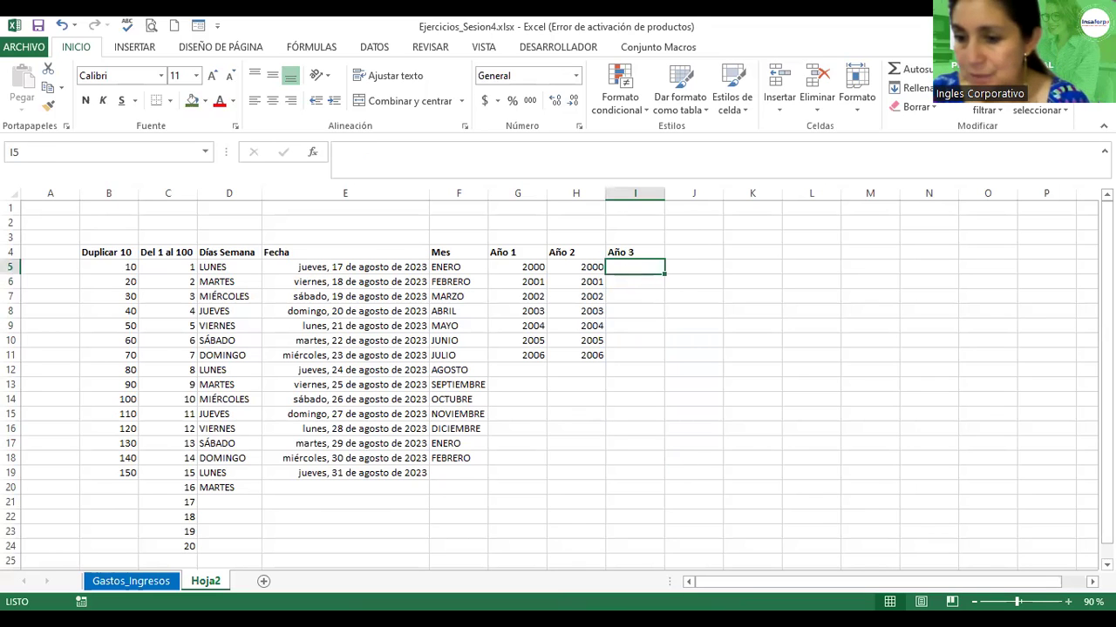
scroll(965, 307, "up", 2, "ctrl")
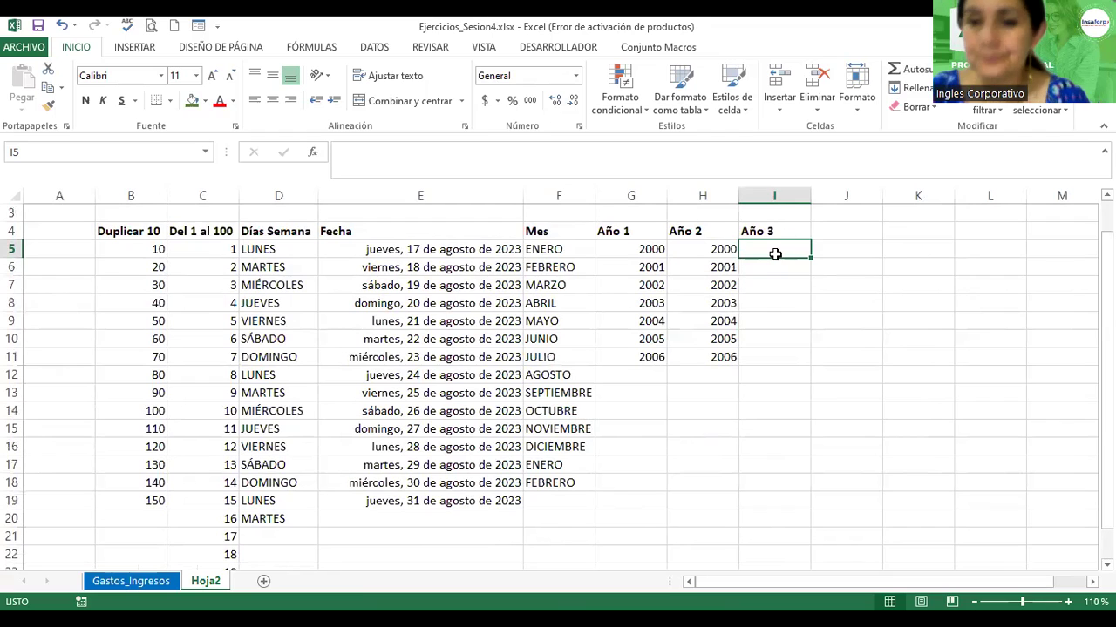
type("2000")
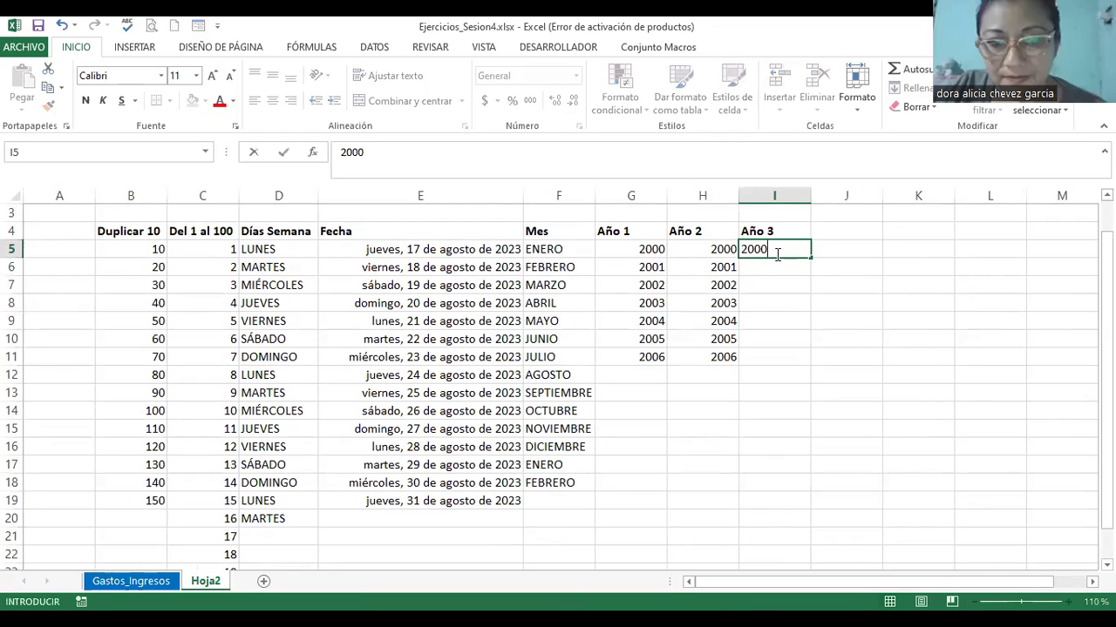
key("Return")
type("2005")
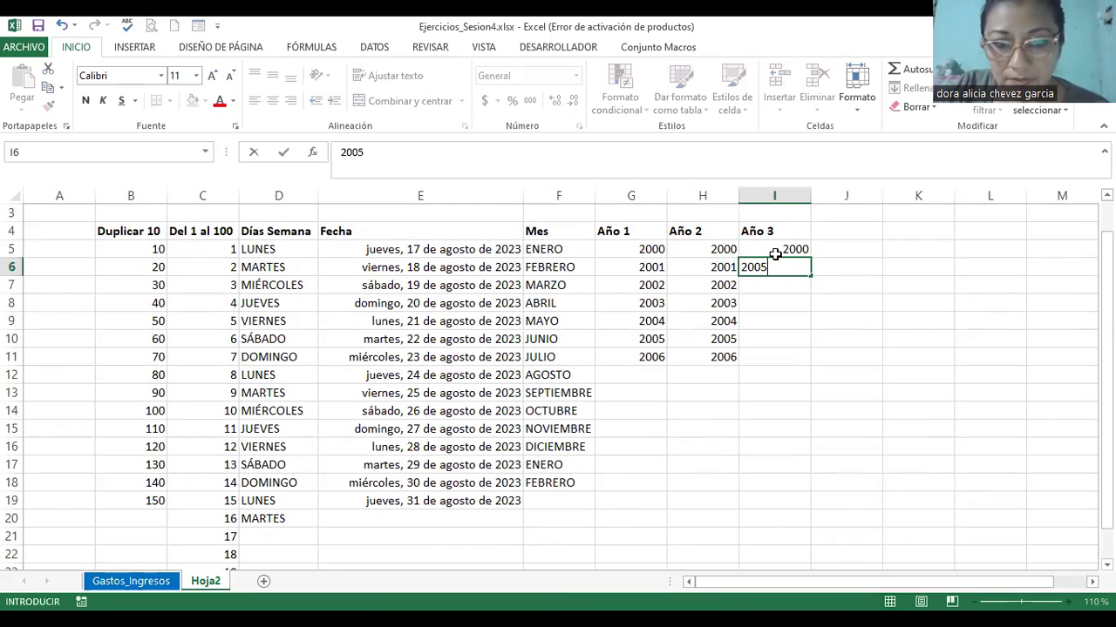
key("Return")
left_click_drag(775, 253, 773, 263)
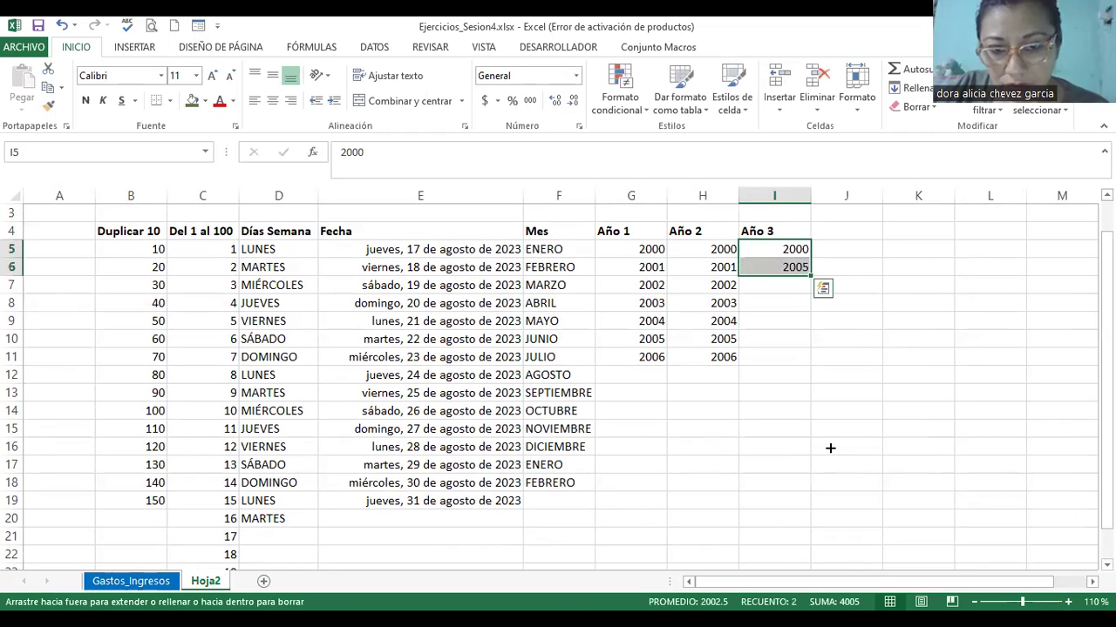
left_click_drag(842, 509, 842, 509)
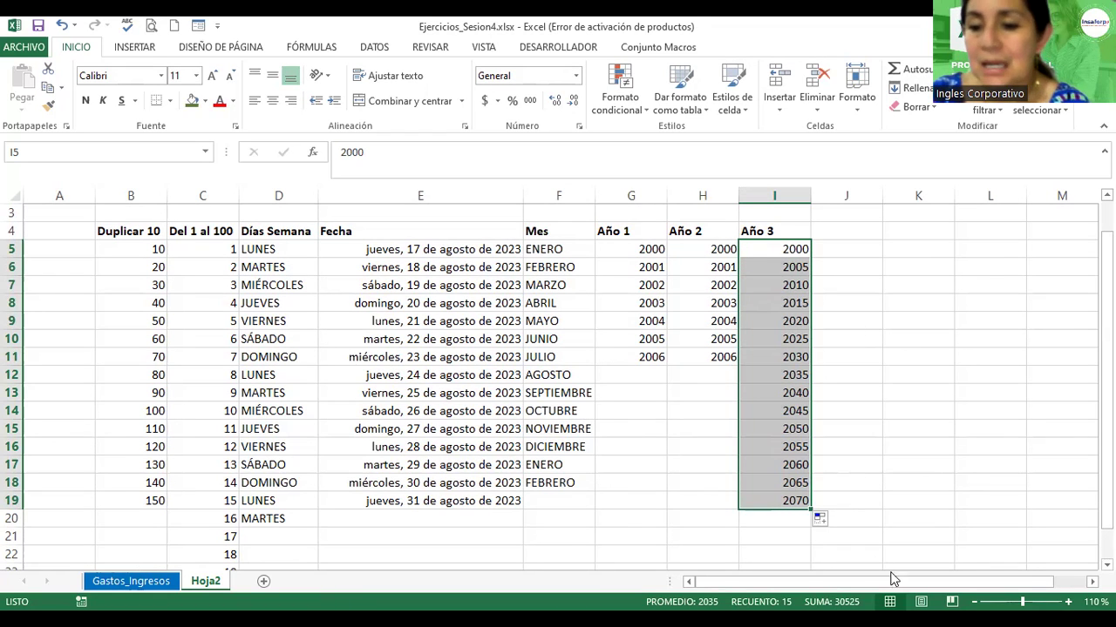
Step: Make headers B4:I4 12-point, wrapped, and centred horizontally and vertically
scroll(519, 488, "down", 1)
scroll(518, 488, "down", 1)
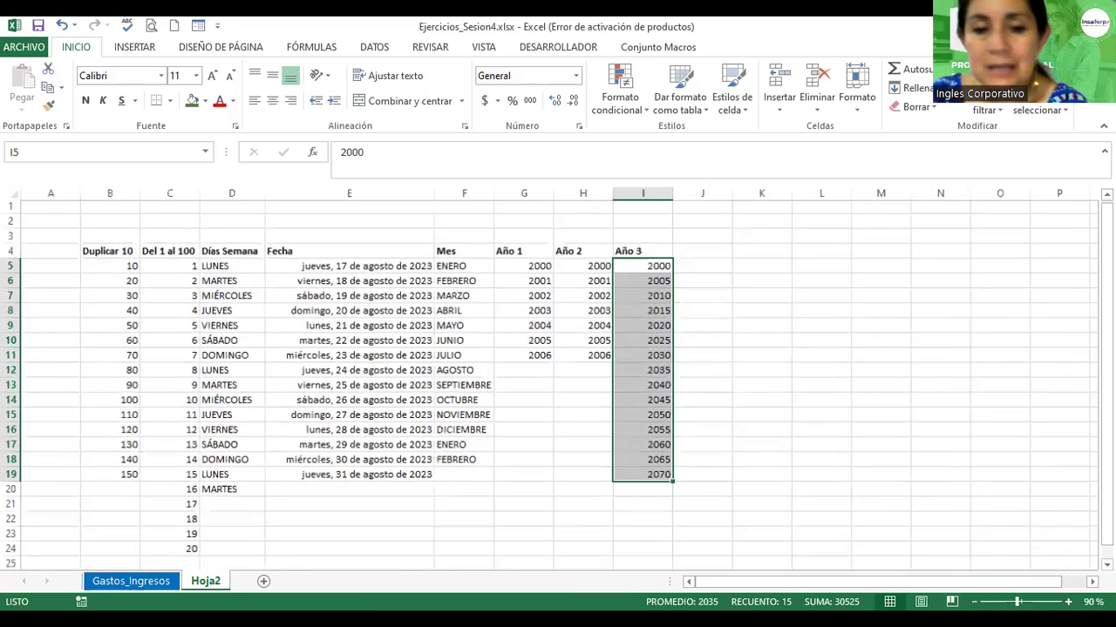
left_click_drag(97, 255, 583, 256)
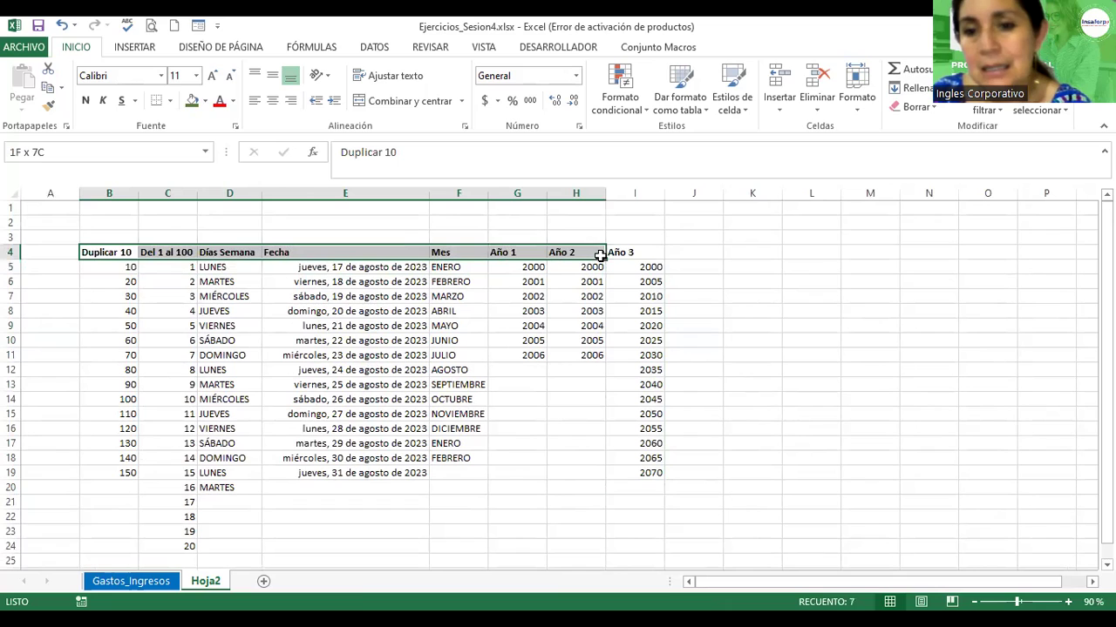
left_click_drag(600, 254, 620, 253)
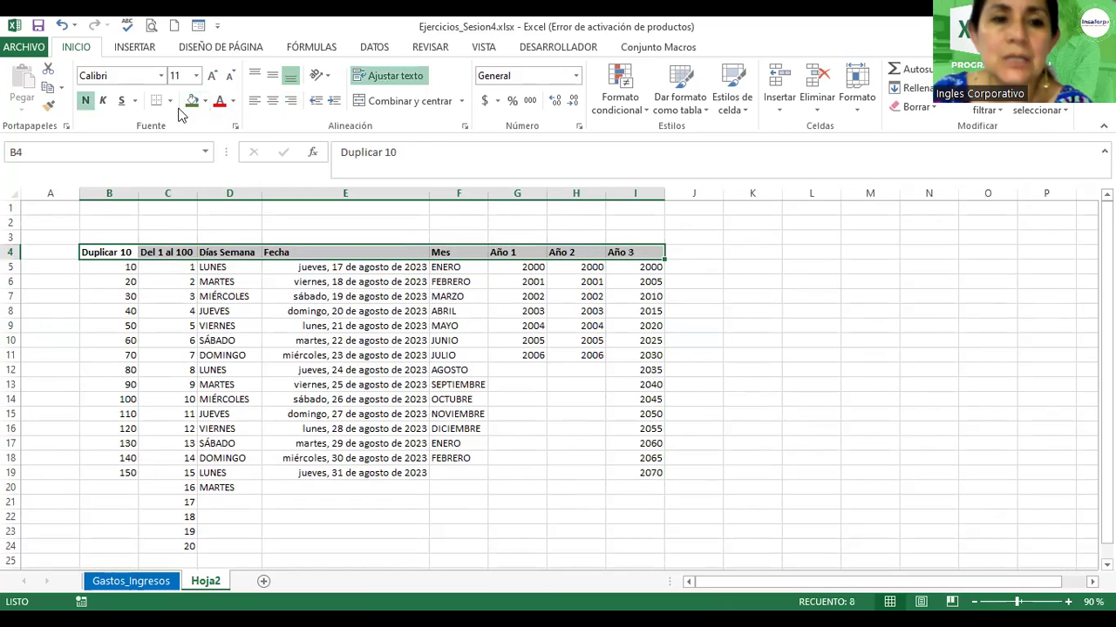
left_click(211, 78)
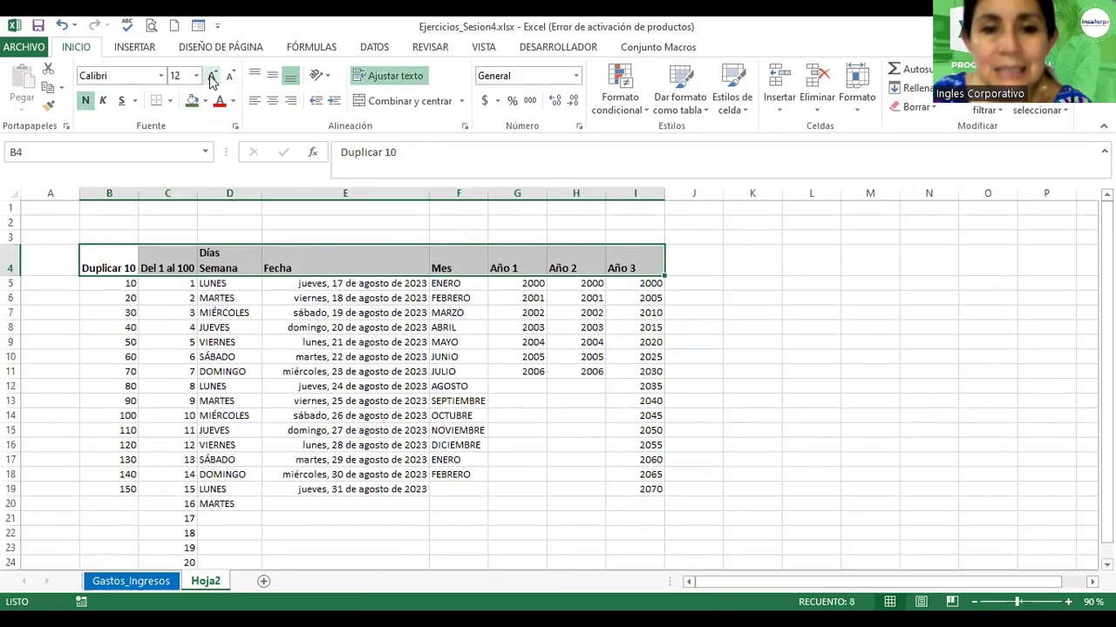
left_click(374, 81)
left_click(372, 78)
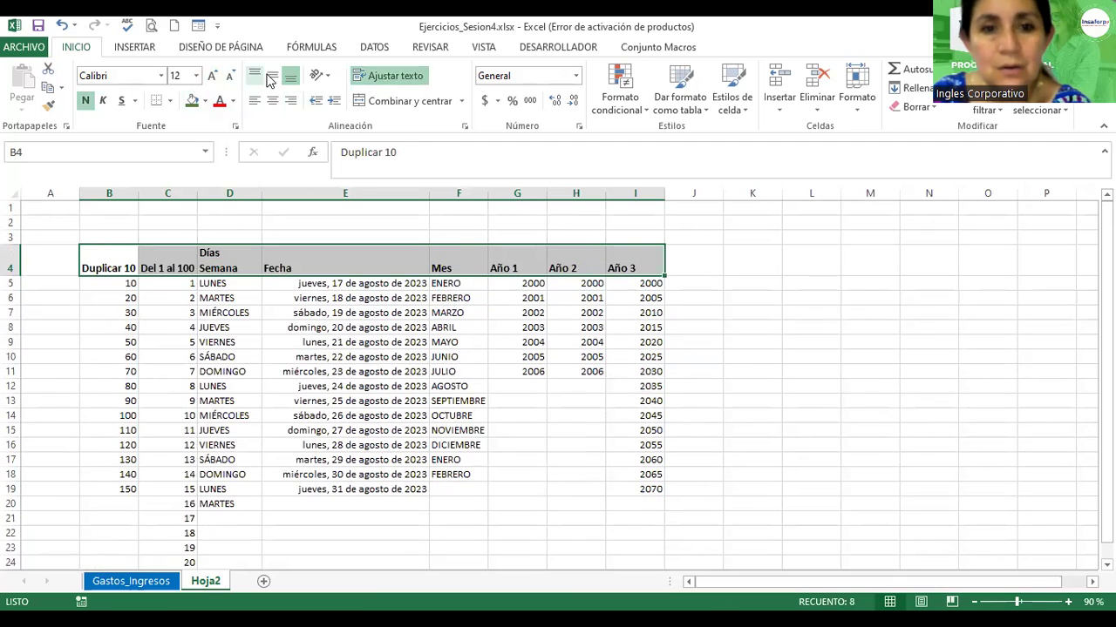
left_click(270, 77)
left_click(272, 103)
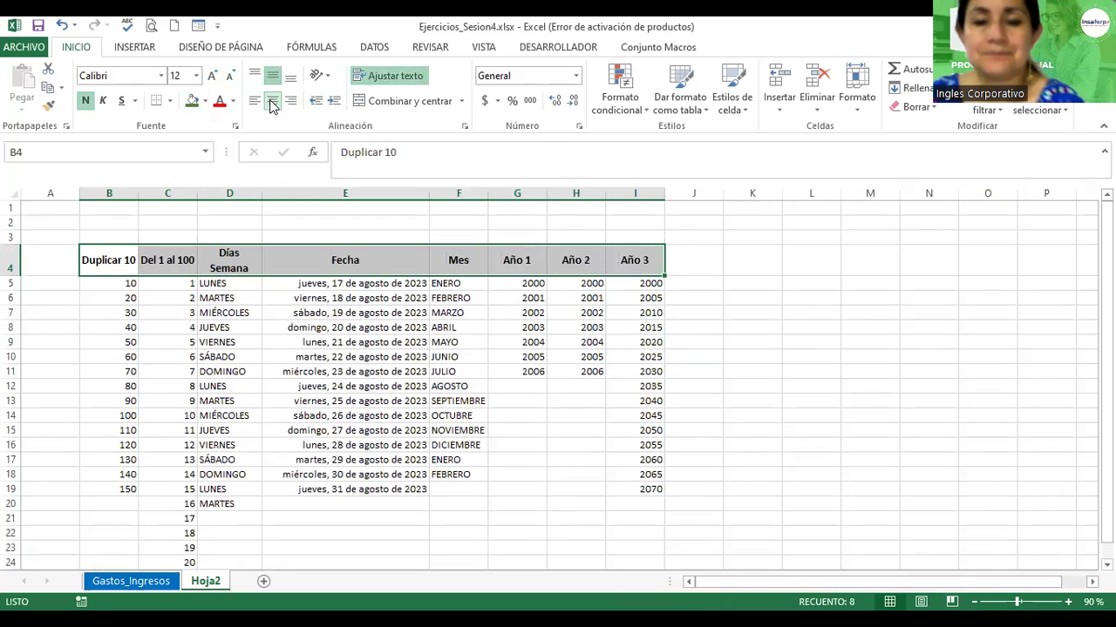
Step: Fill the header row B4:I4 with light orange
left_click(206, 102)
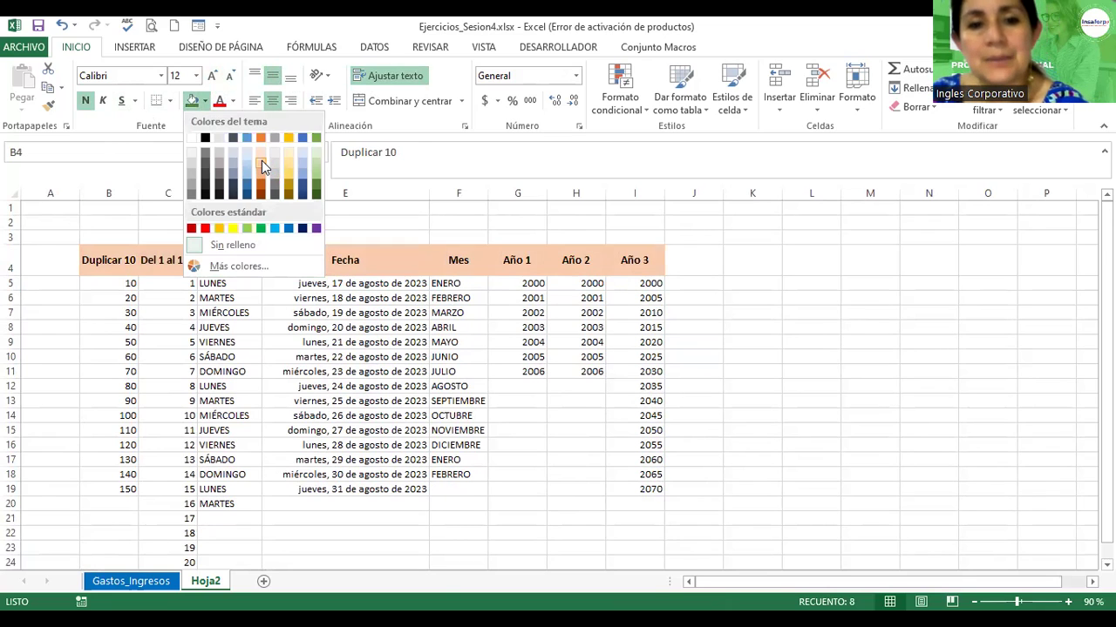
left_click(261, 160)
left_click(517, 259)
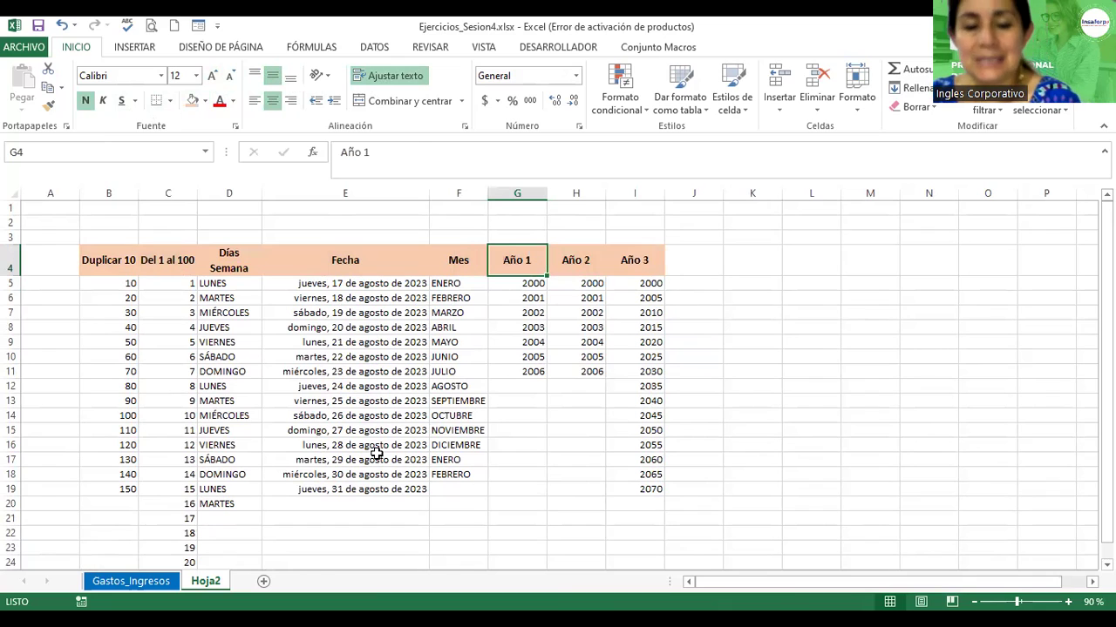
left_click(271, 523)
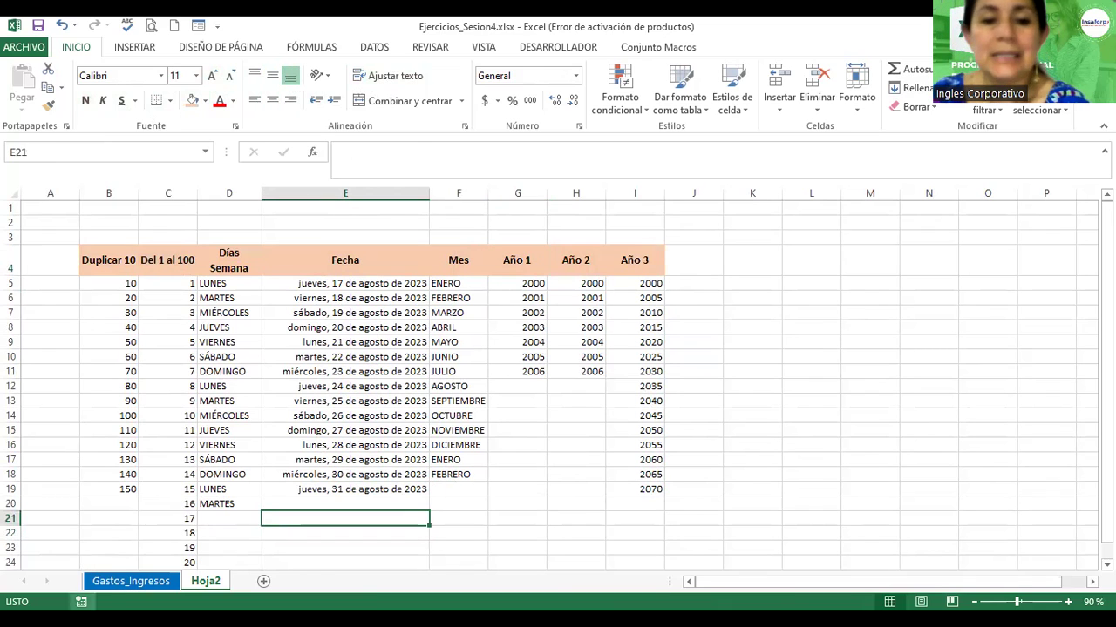
Step: Rename the Hoja2 sheet to Formatos
left_click(126, 582)
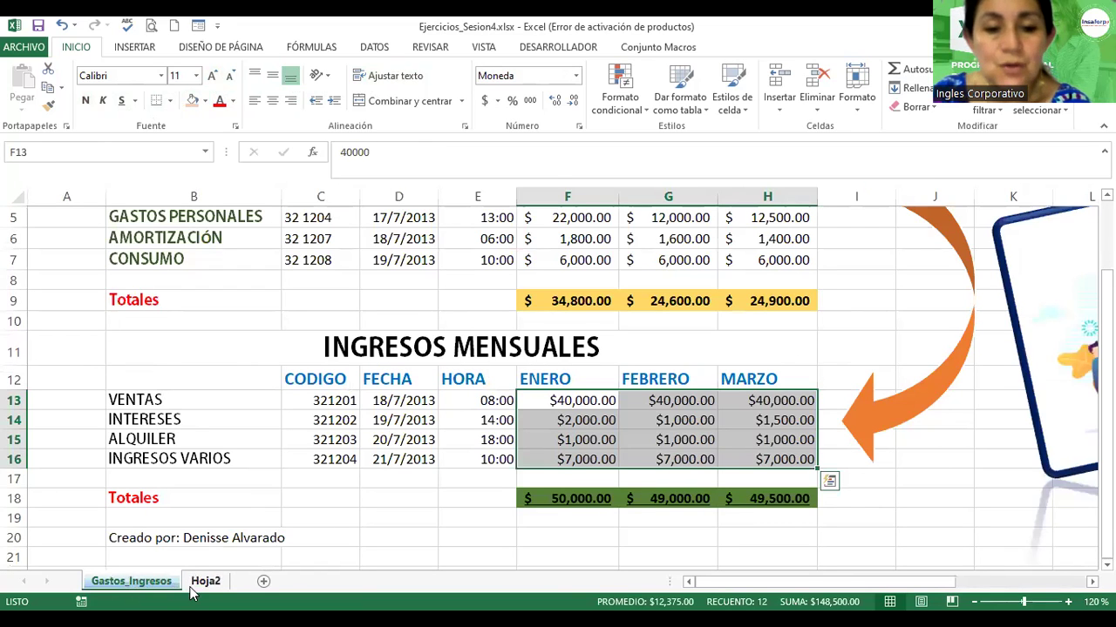
left_click(207, 583)
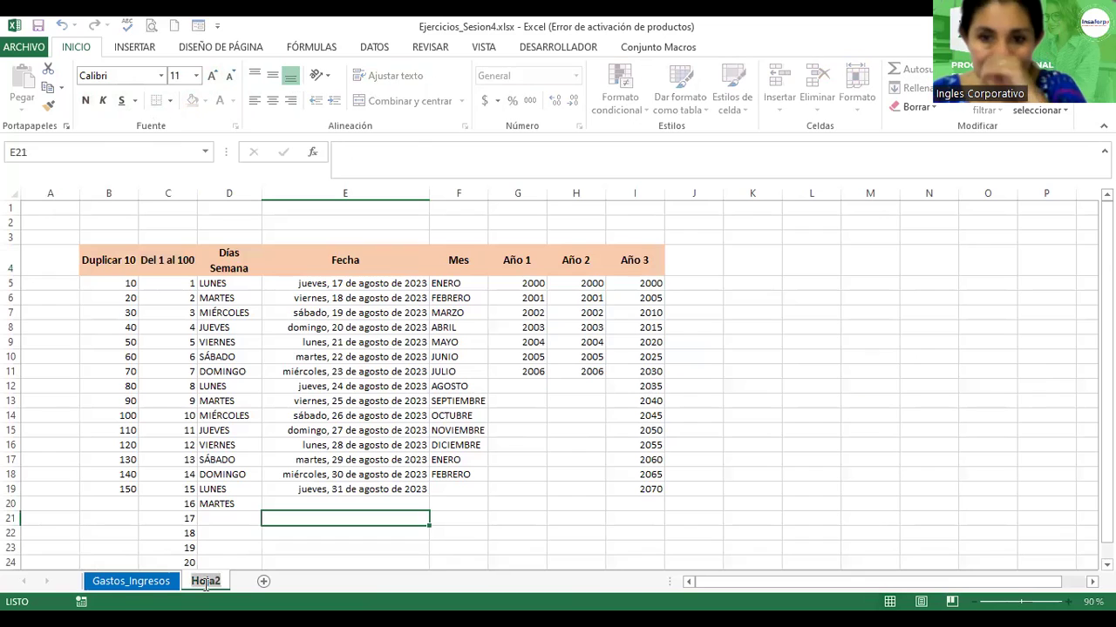
type("Formatos")
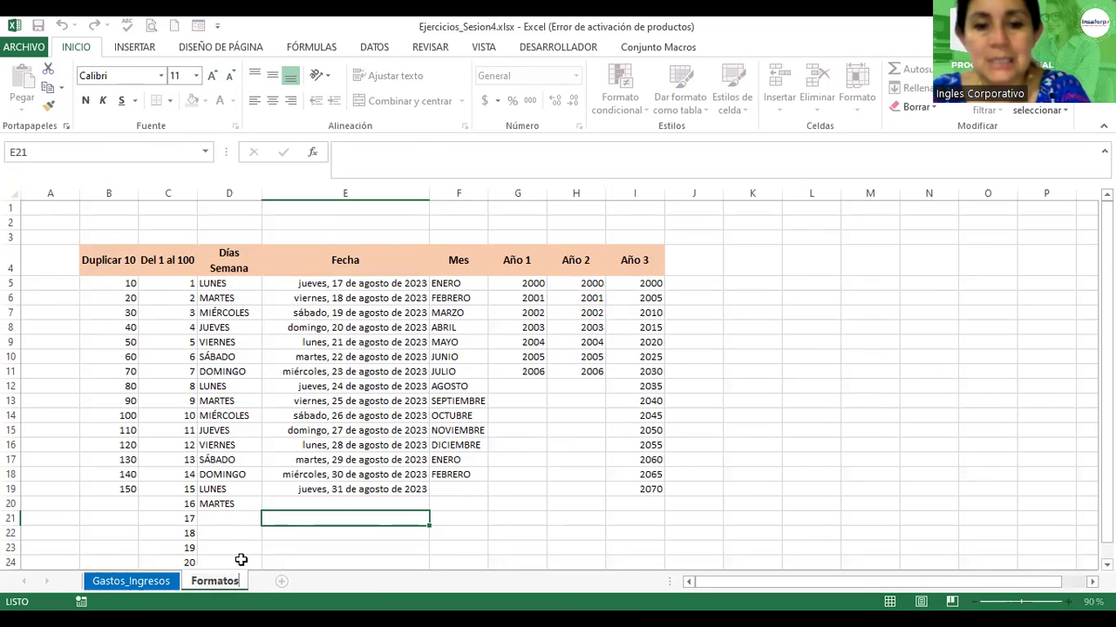
left_click(241, 559)
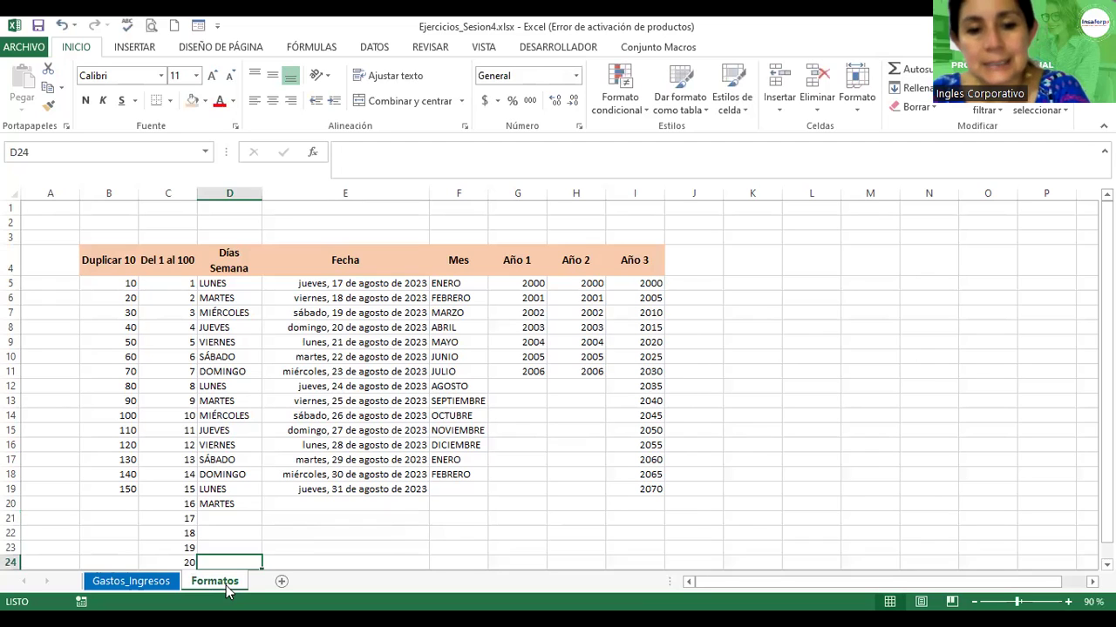
Step: Apply a tab colour to the Formatos sheet tab
right_click(226, 587)
mouse_move(328, 521)
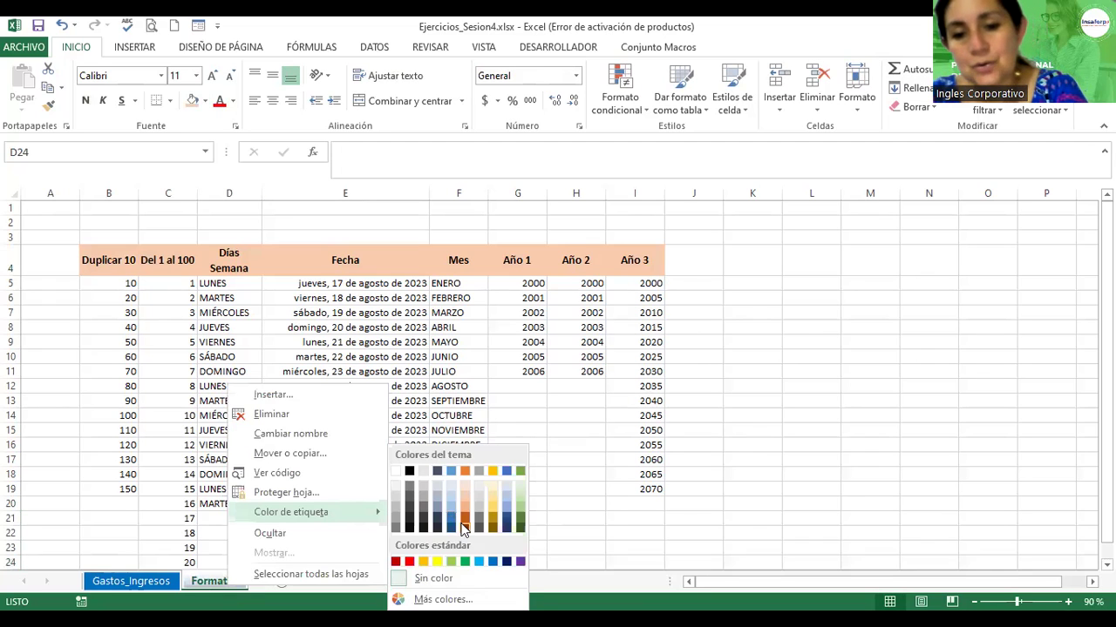
left_click(514, 528)
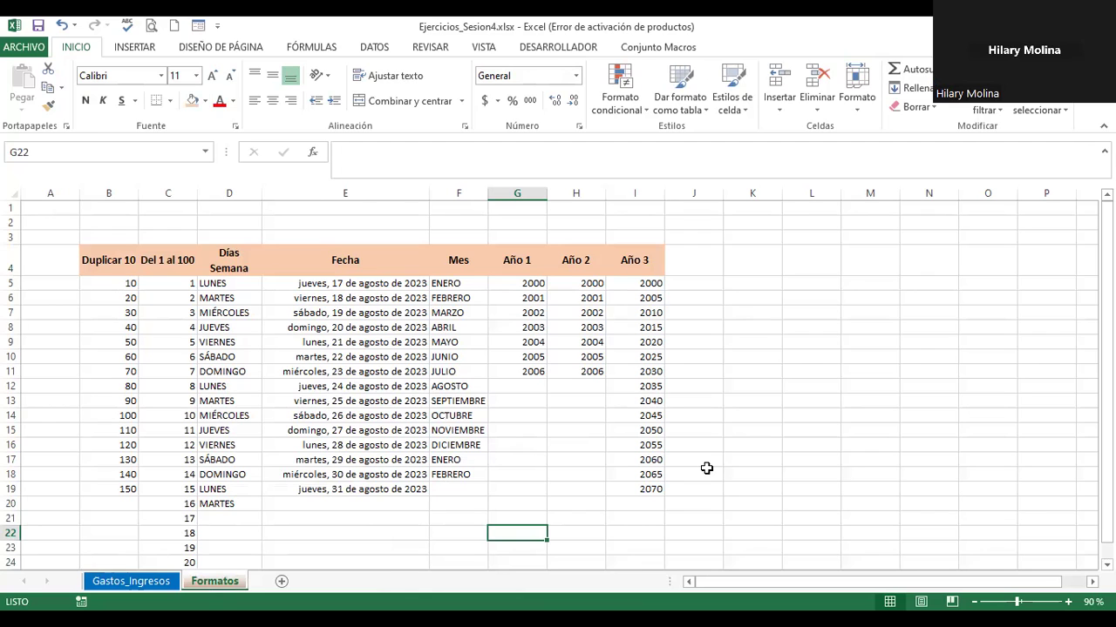
Step: AutoFit the Fecha column E so every long date displays in full, not ####
left_click(405, 285)
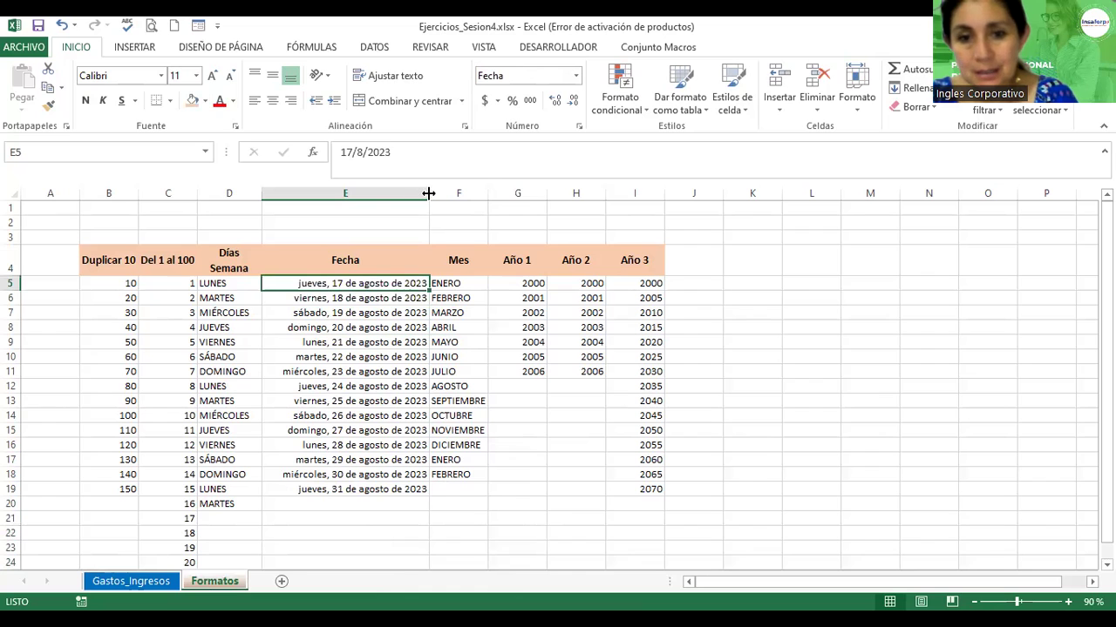
left_click_drag(429, 194, 353, 193)
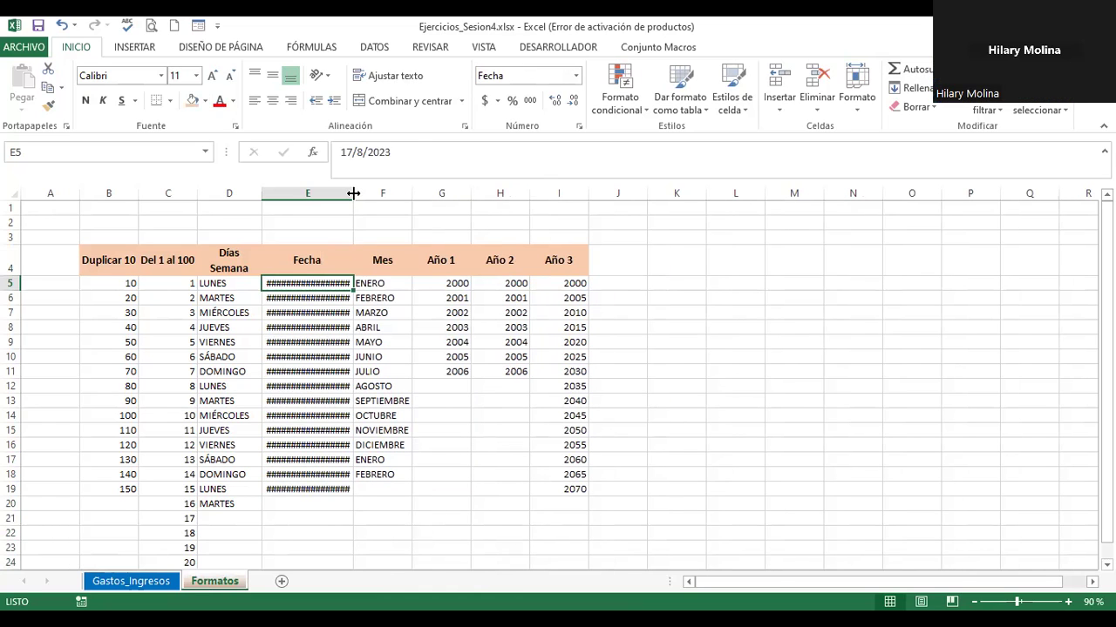
double_click(353, 192)
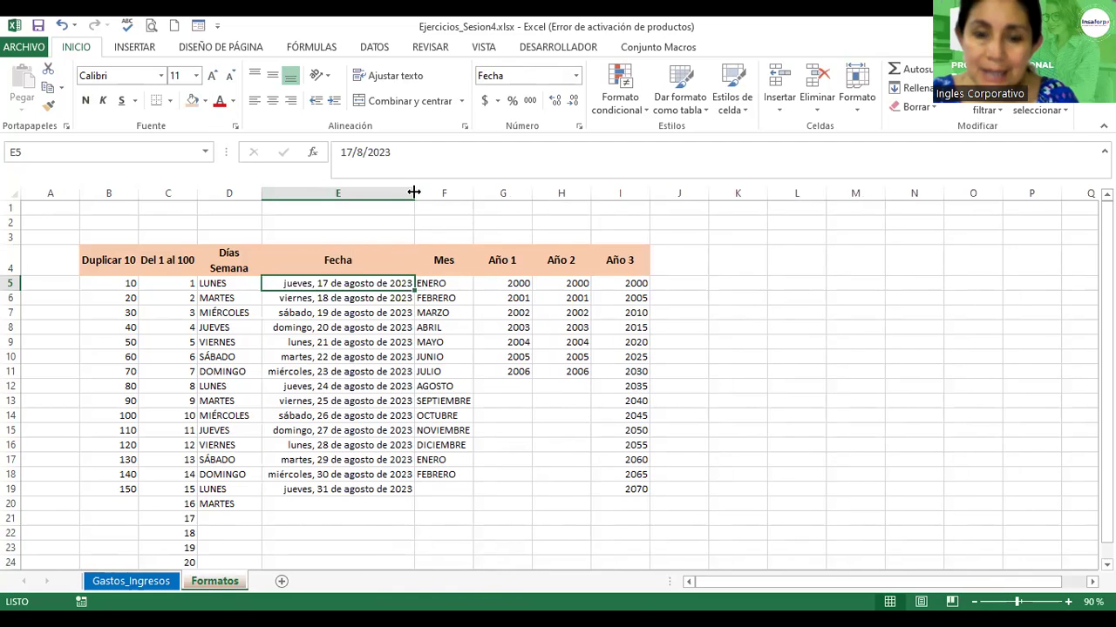
mouse_move(411, 193)
left_mouse_down()
mouse_move(440, 192)
mouse_move(403, 195)
left_mouse_up()
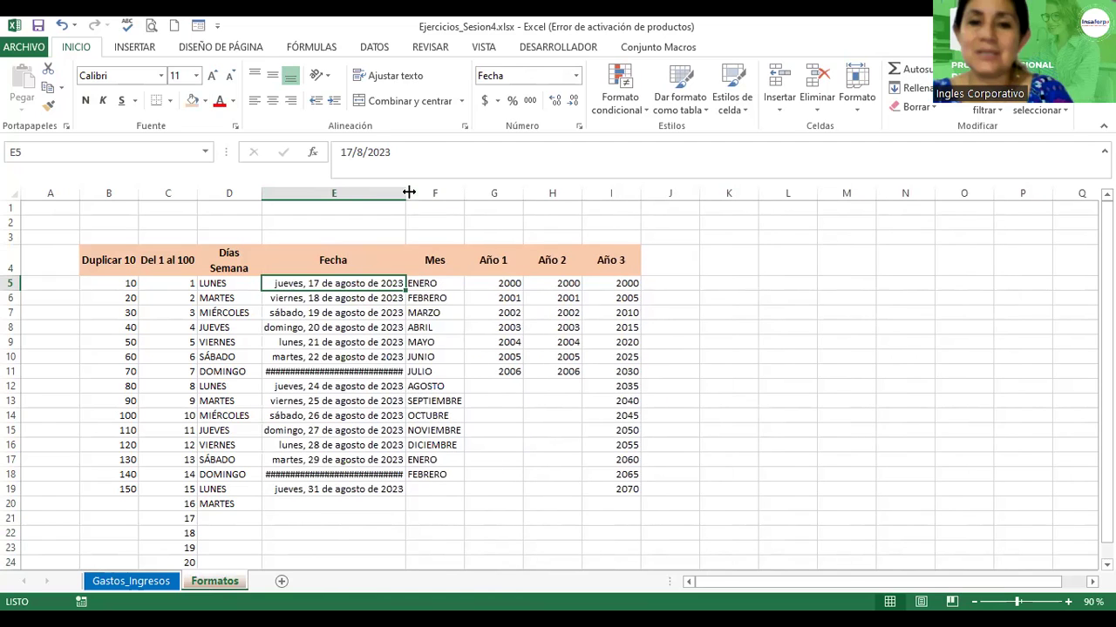
double_click(408, 191)
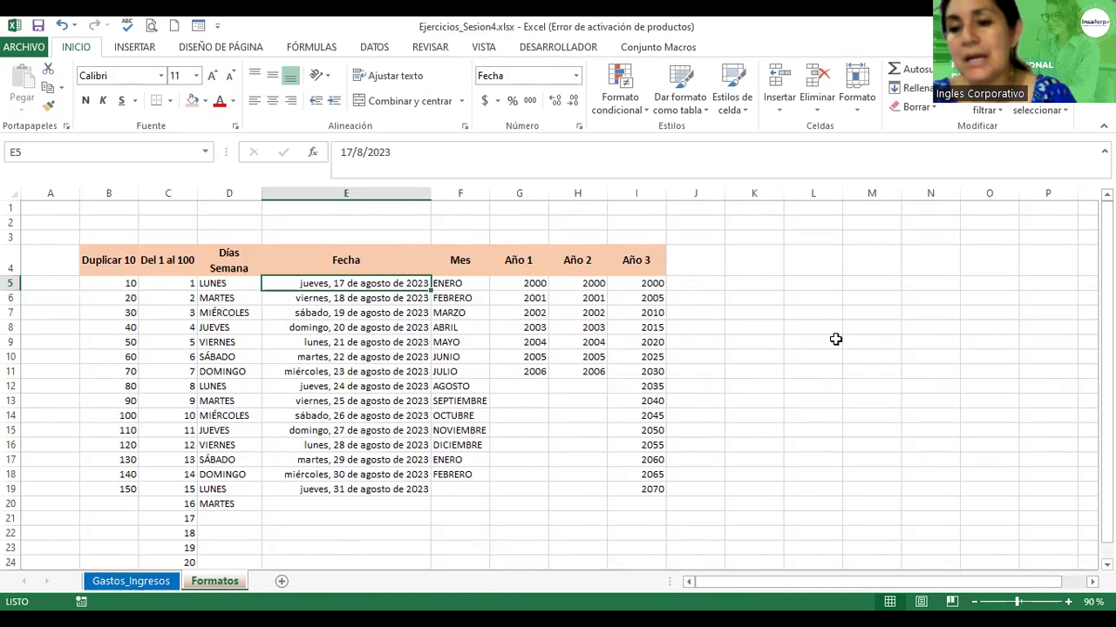